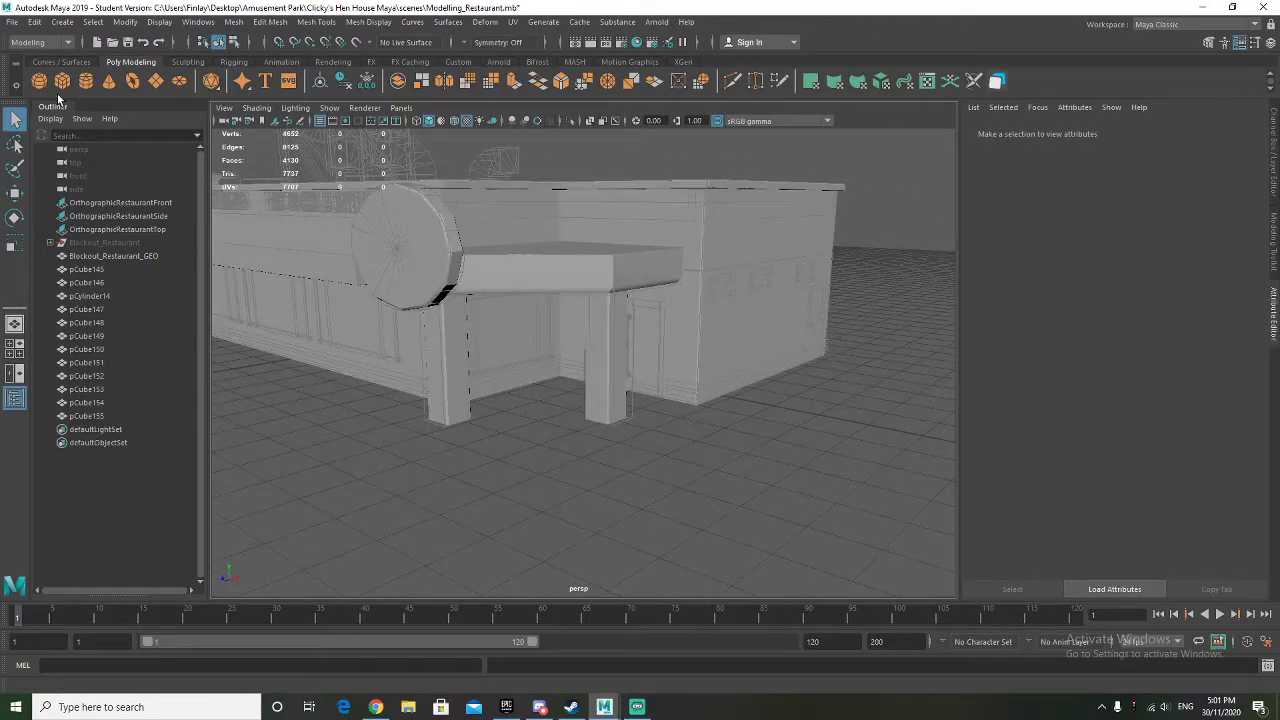
Create a polygon cube and move it across to the restaurant's entrance beneath the canopy
key(space)
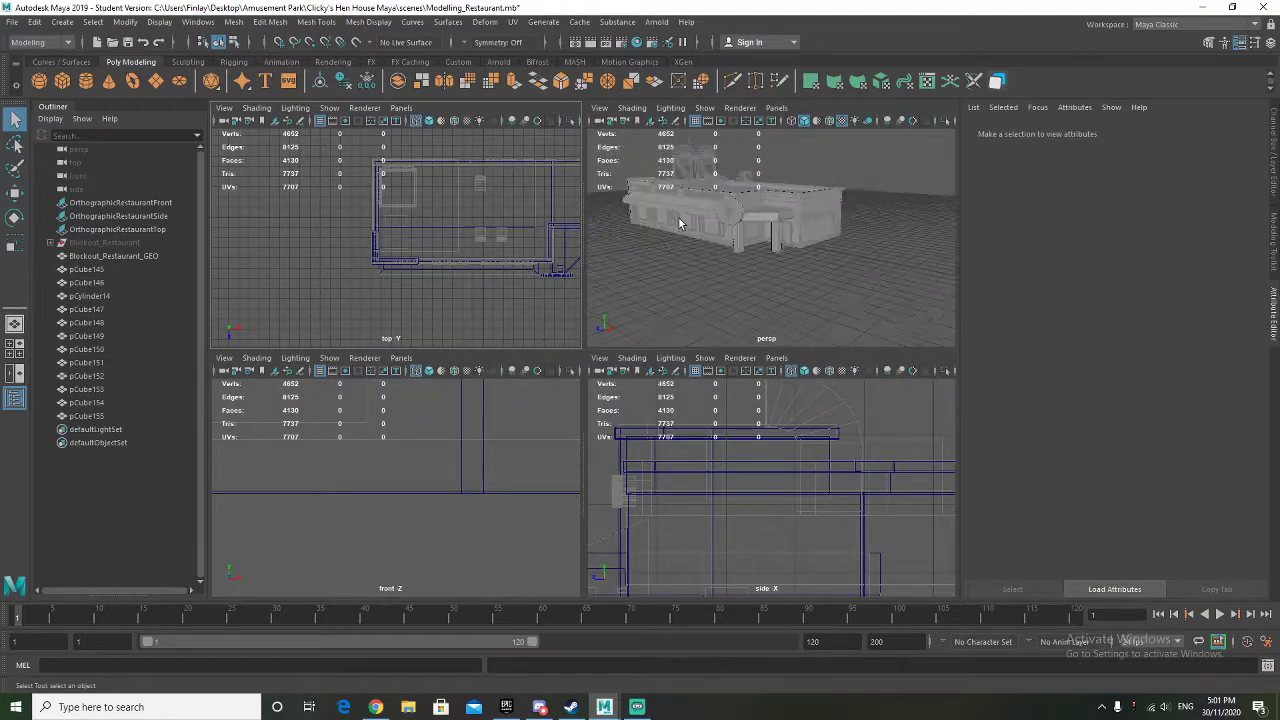
scroll(752, 234, up, 3)
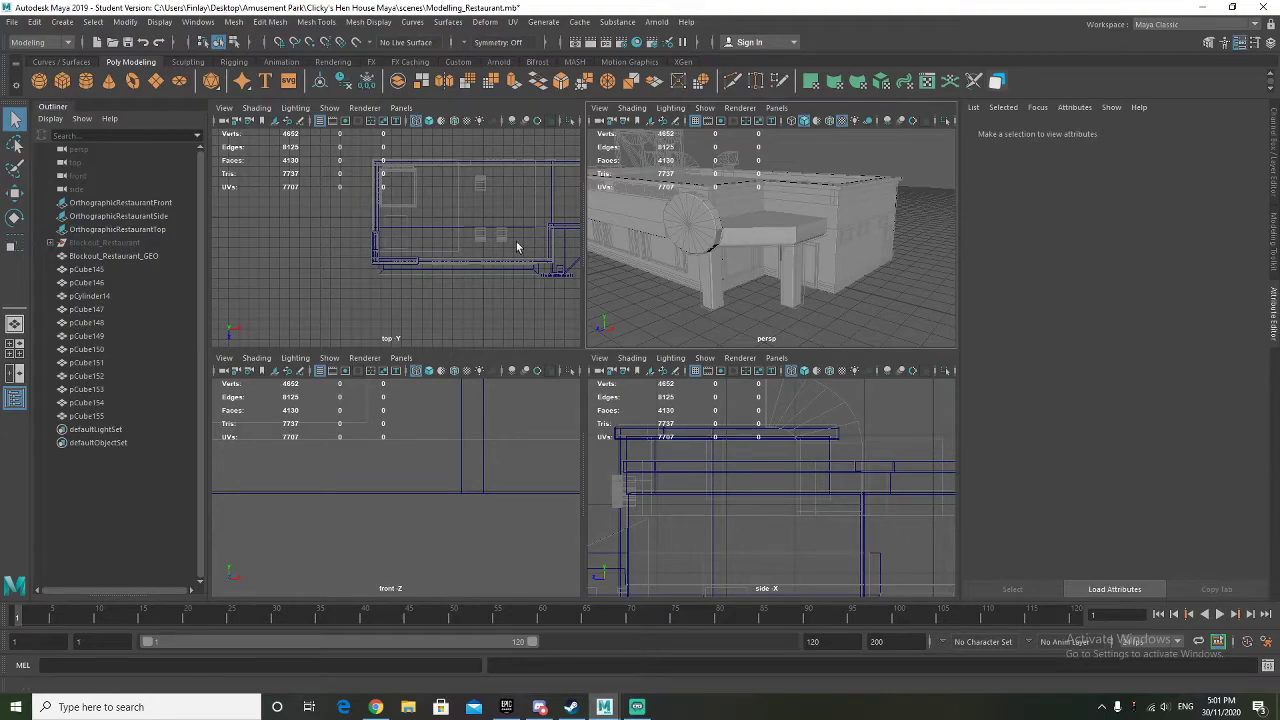
shift+right_drag(388, 216, 676, 462)
scroll(396, 492, down, 10)
scroll(452, 481, up, 4)
key(w)
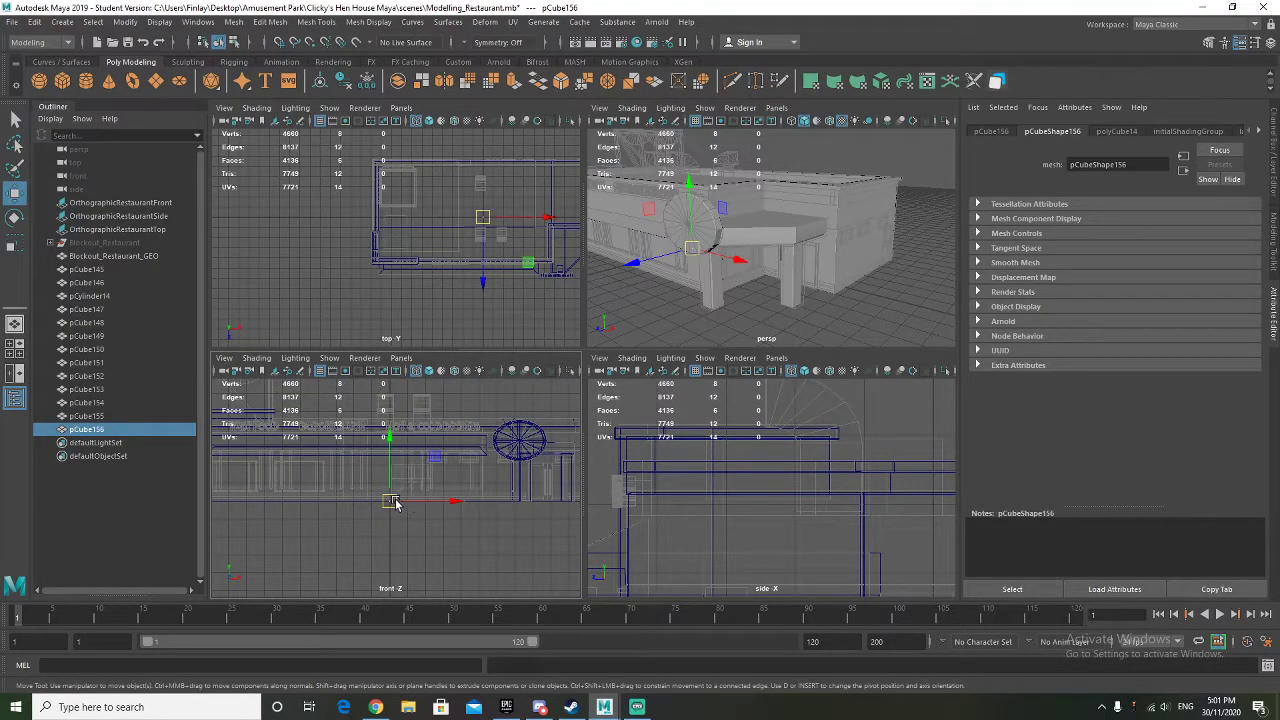
drag(438, 459, 580, 440)
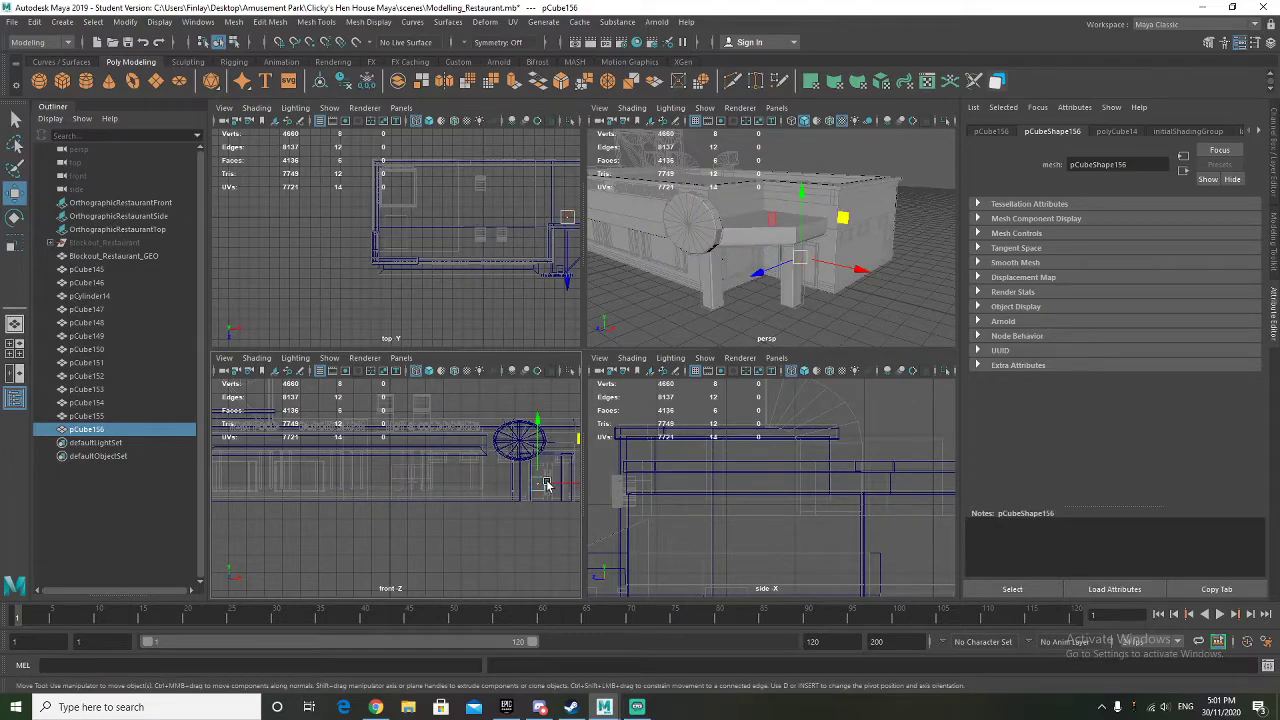
Position the new cube near the entrance wall, beside the door under the canopy
key(r)
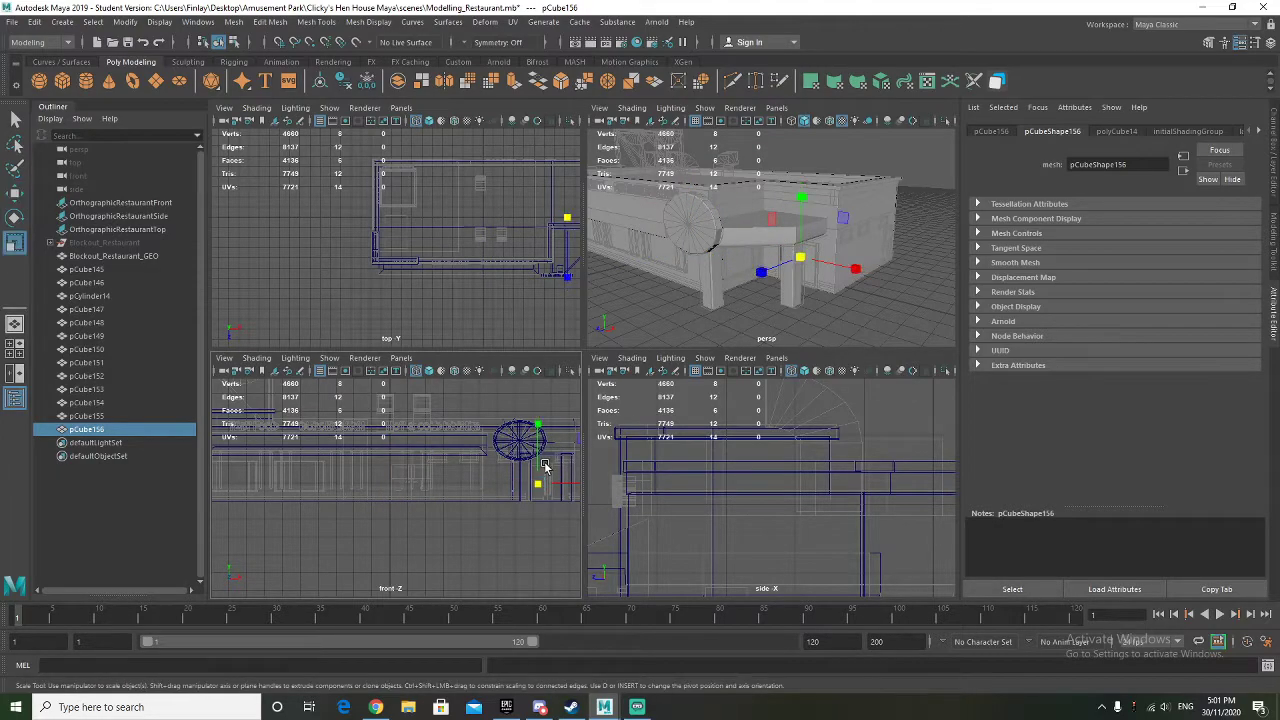
key(f)
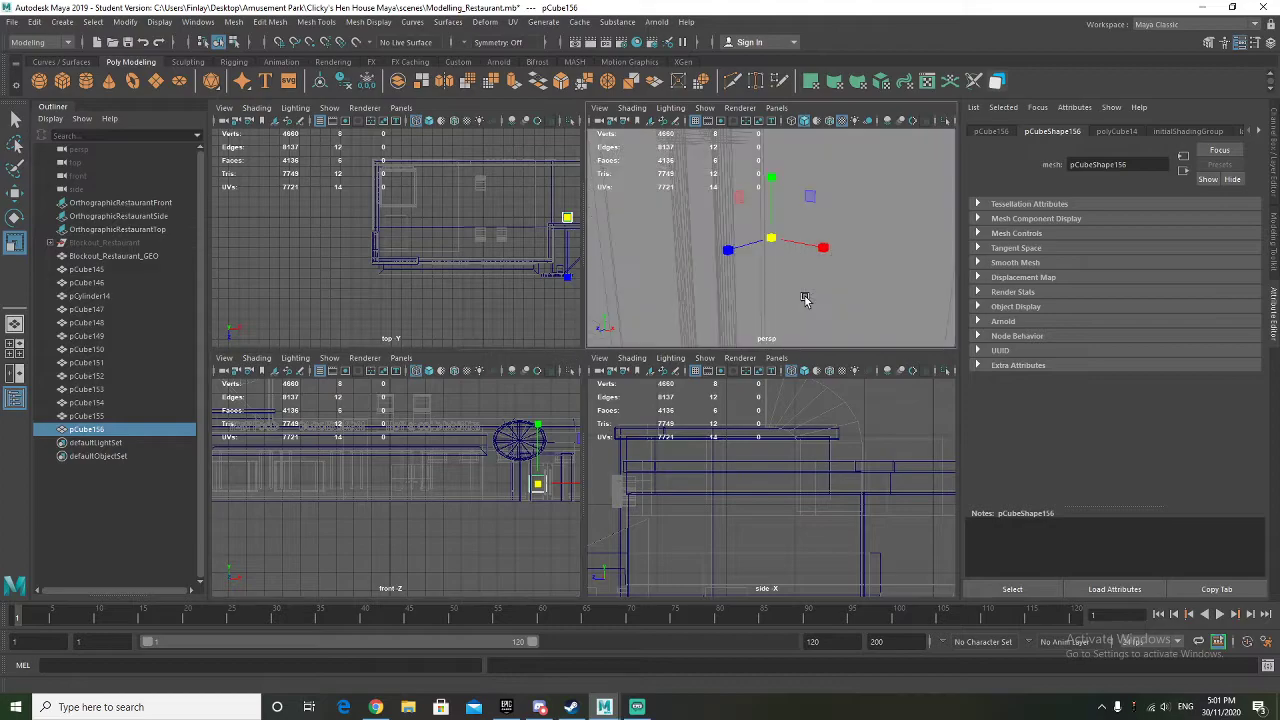
scroll(788, 289, down, 10)
alt+drag(762, 304, 706, 300)
scroll(785, 290, up, 3)
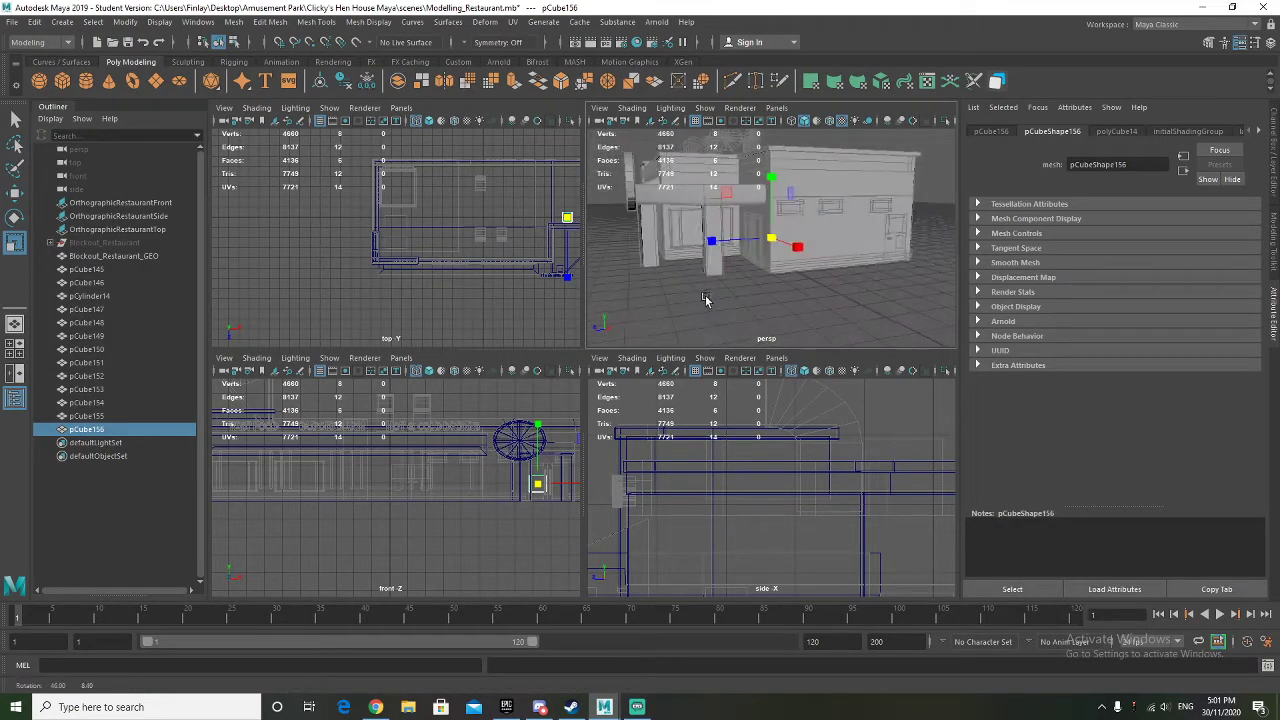
key(w)
drag(752, 242, 806, 286)
key(f)
scroll(778, 279, down, 5)
scroll(779, 281, up, 1)
drag(828, 239, 818, 277)
Scale the cube into a slim, upright post for the side of the door frame
key(r)
drag(751, 243, 703, 243)
alt+drag(808, 262, 687, 233)
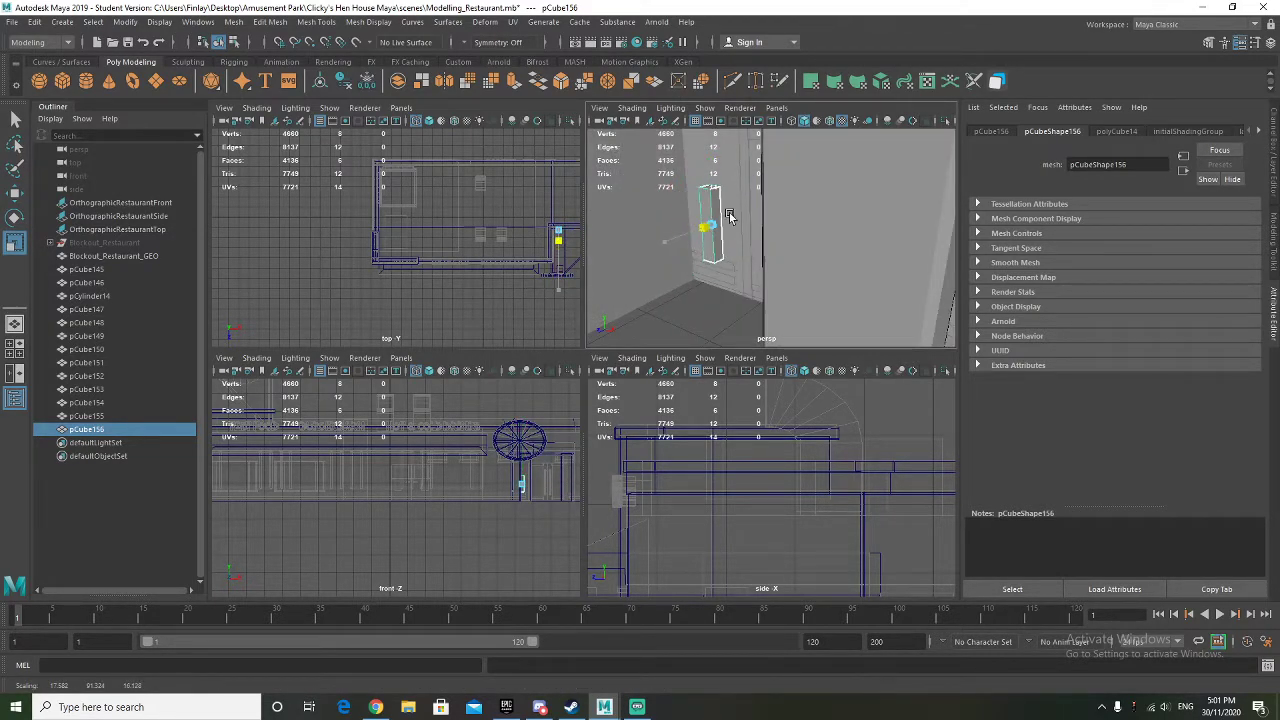
key(f)
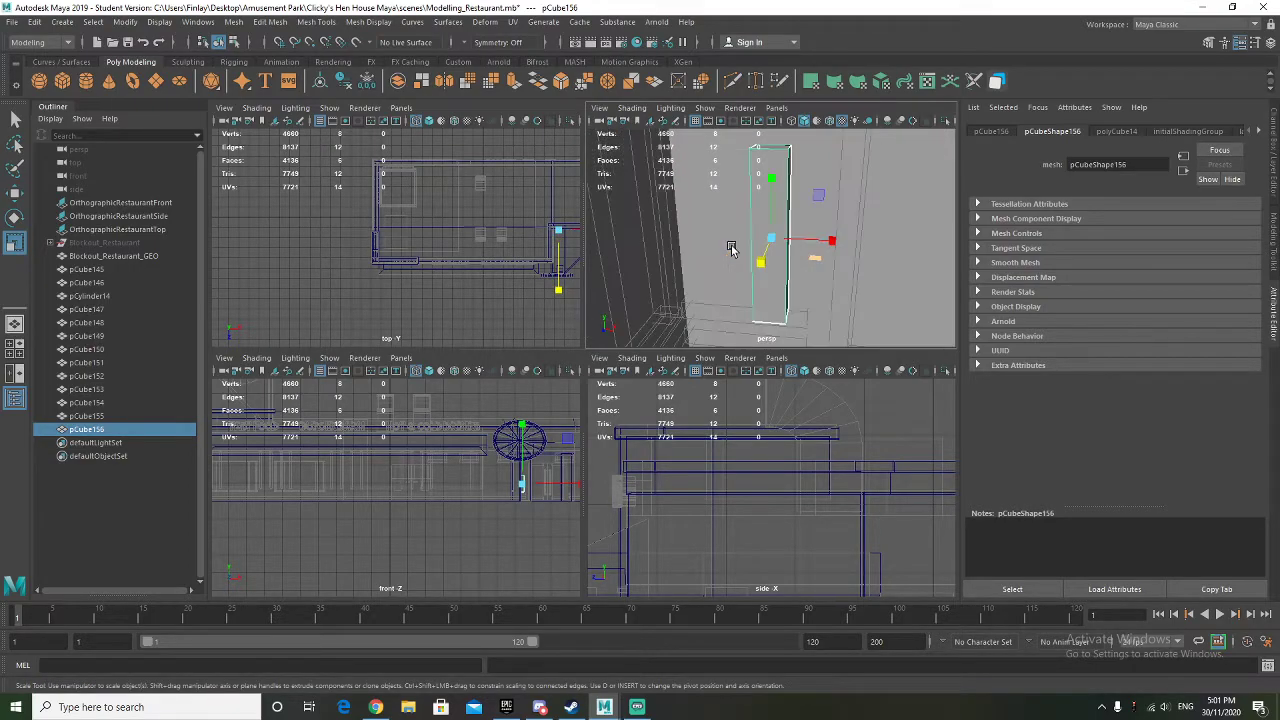
alt+drag(745, 260, 706, 266)
drag(772, 240, 766, 241)
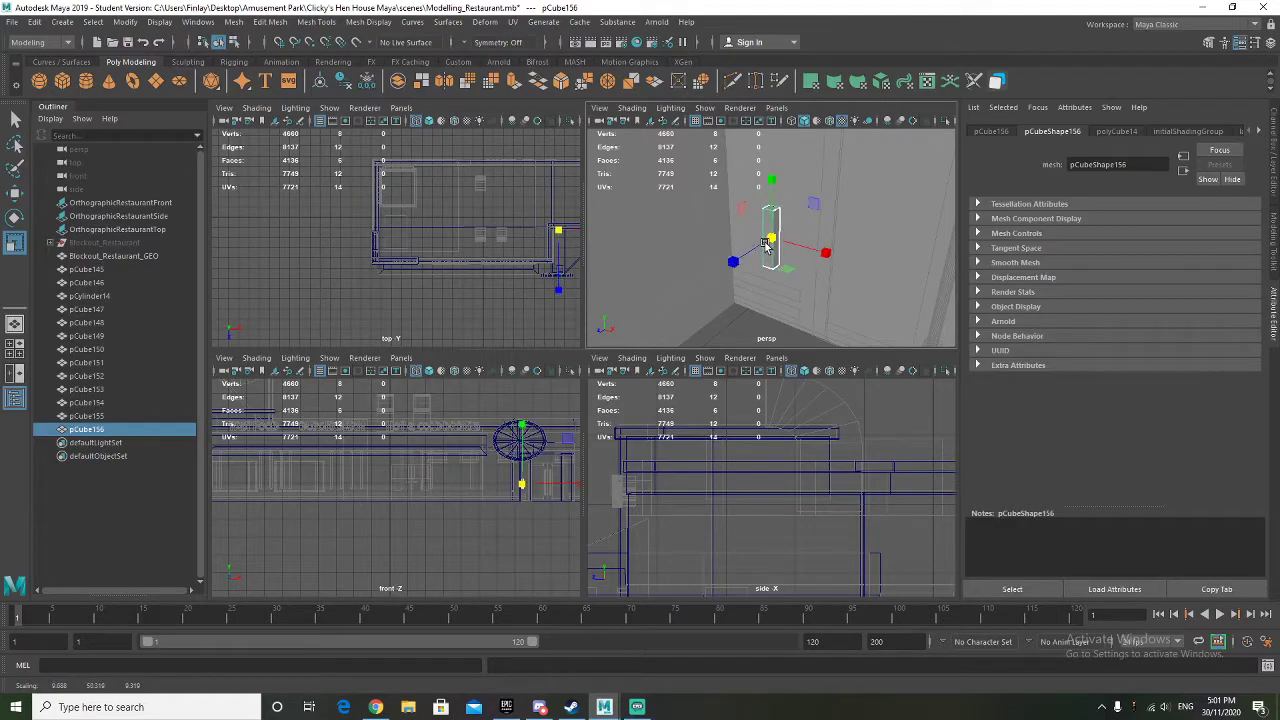
Move the slim post against the entrance wall, alongside the doorway
key(w)
drag(806, 259, 689, 286)
key(f)
click(735, 246)
click(736, 246)
alt+drag(723, 277, 769, 287)
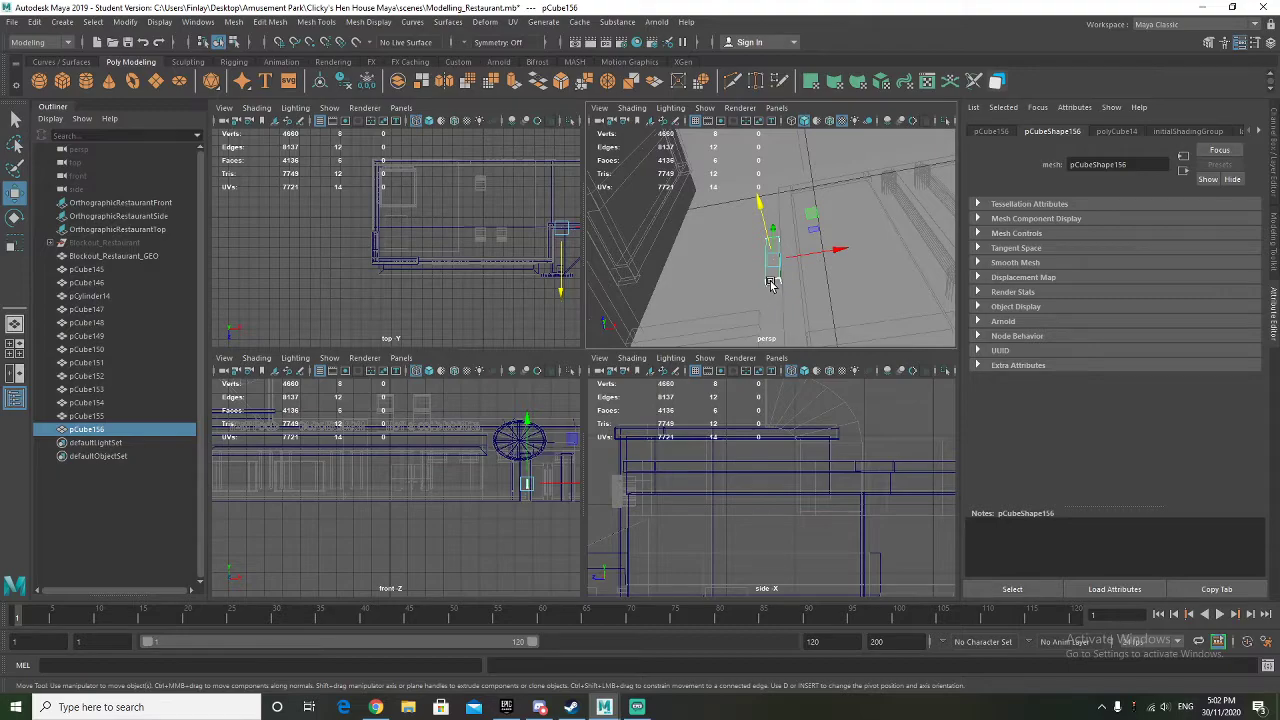
Move the post's bottom face vertically to meet the ground line
right_click(771, 285)
click(769, 318)
click(772, 262)
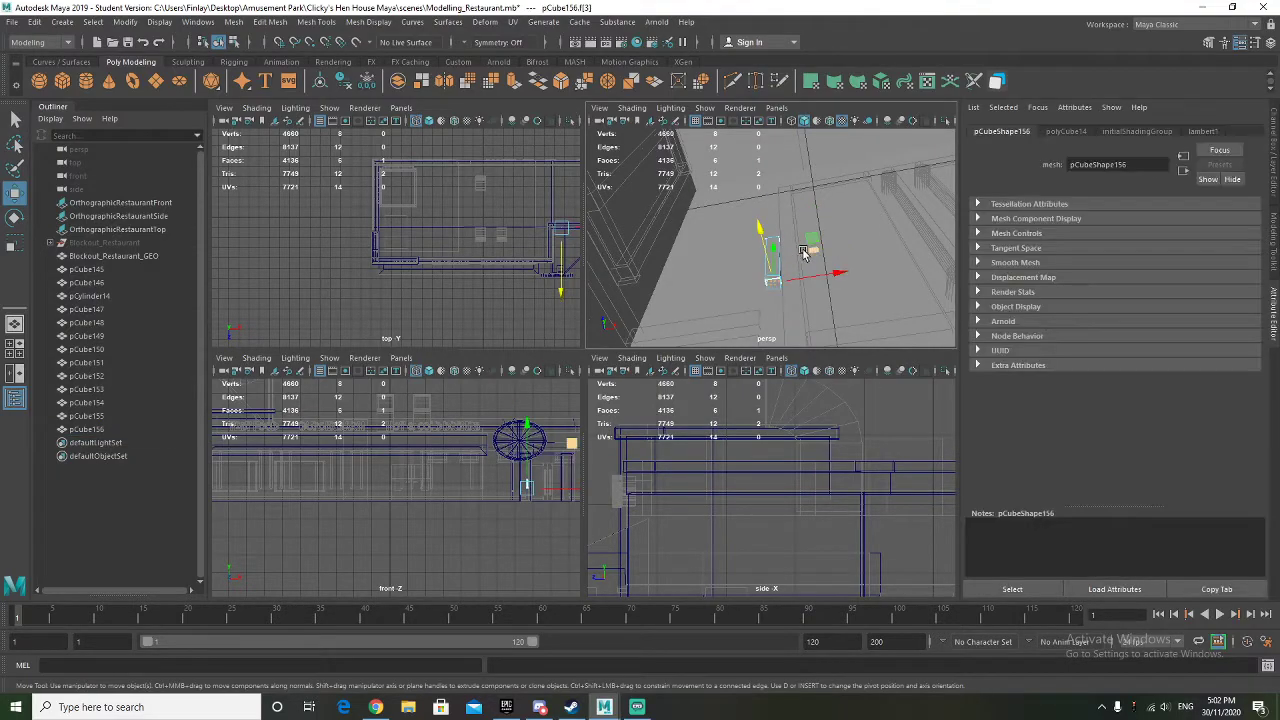
key(f)
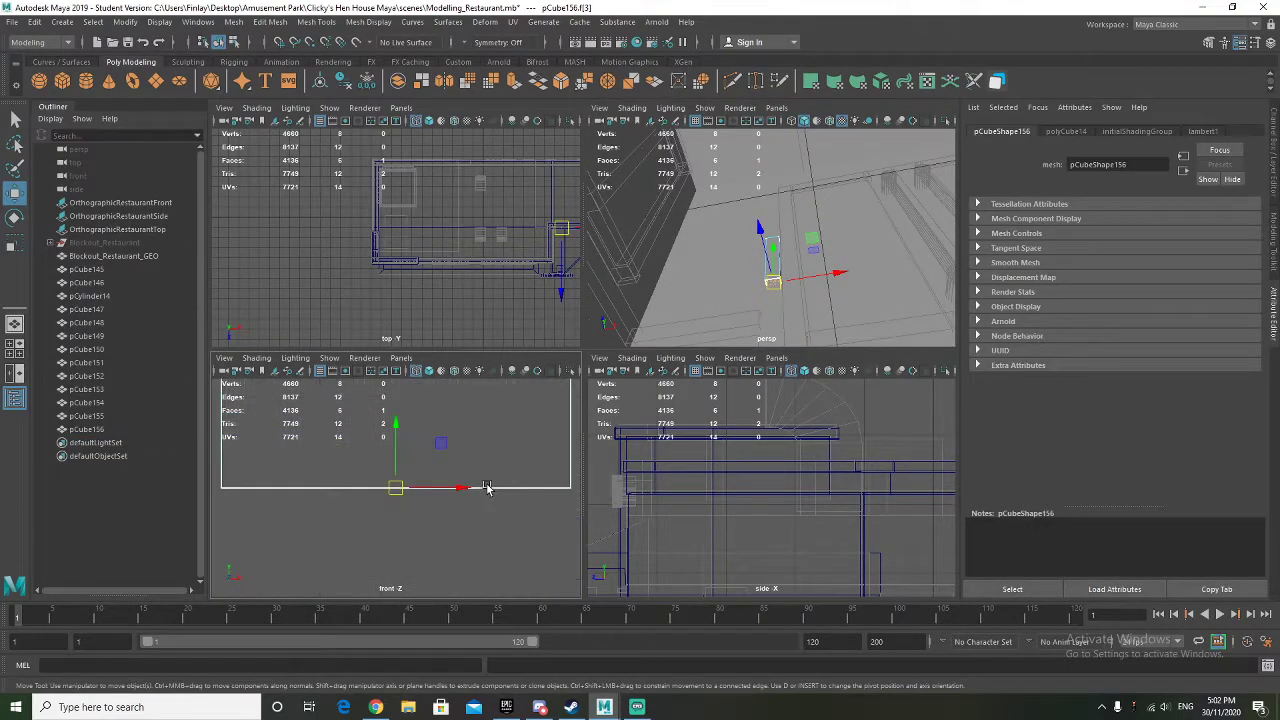
scroll(426, 491, down, 5)
drag(396, 438, 399, 543)
alt+middle_drag(434, 508, 437, 388)
drag(399, 418, 405, 385)
key(f)
scroll(387, 503, down, 4)
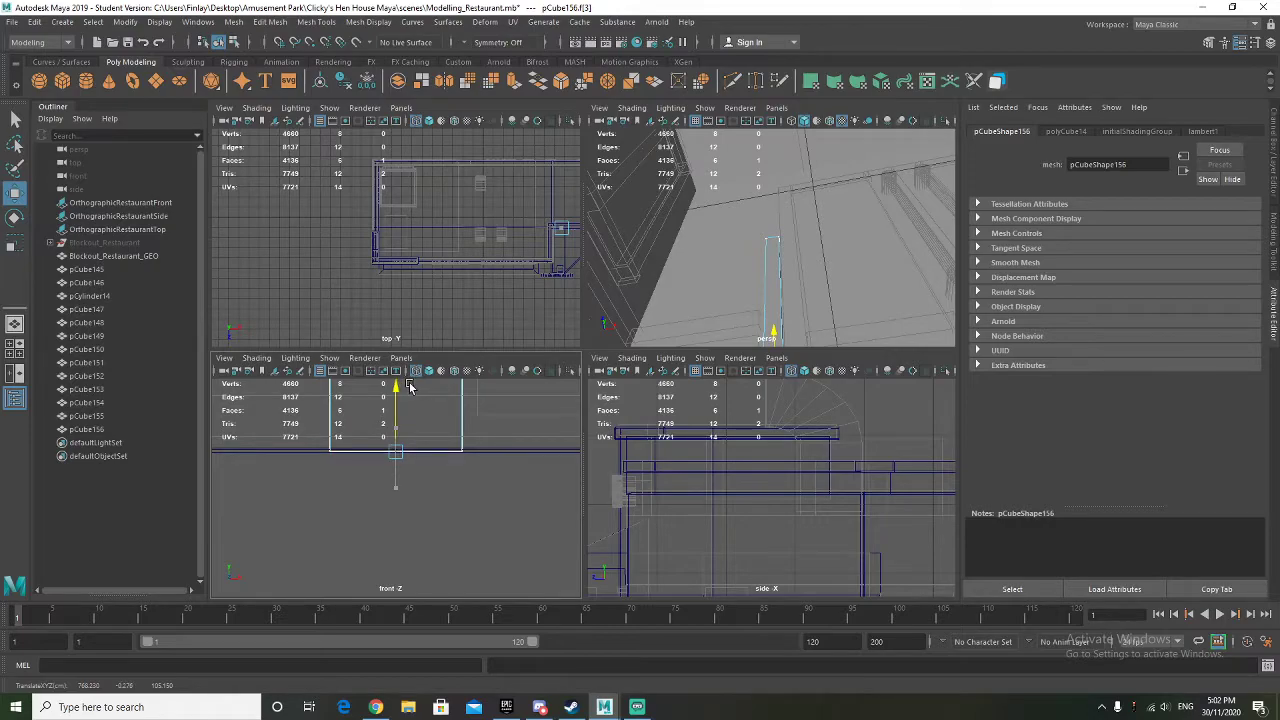
Delete the post's bottom face and the back face hidden against the wall
key(f)
key(Delete)
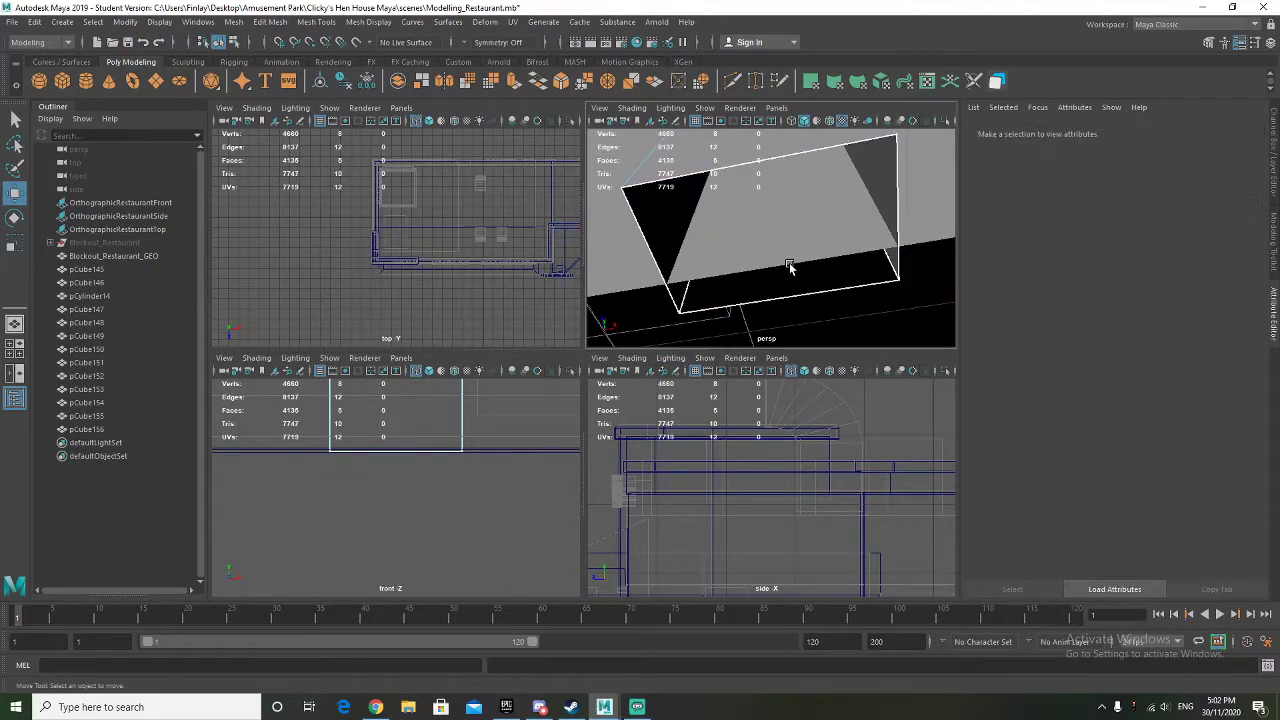
alt+drag(785, 224, 771, 187)
click(778, 187)
key(Delete)
alt+drag(690, 206, 791, 293)
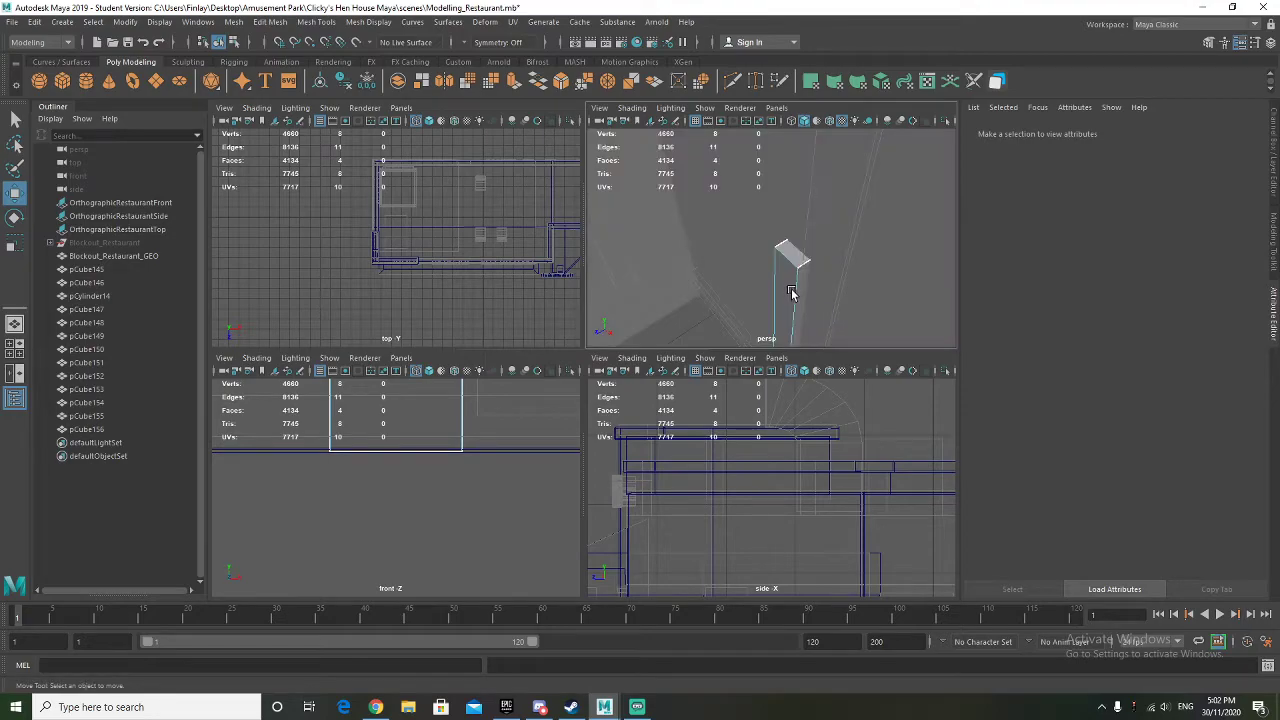
Raise the post's top face to just above the top of the blockout doorway
click(789, 247)
scroll(385, 476, up, 5)
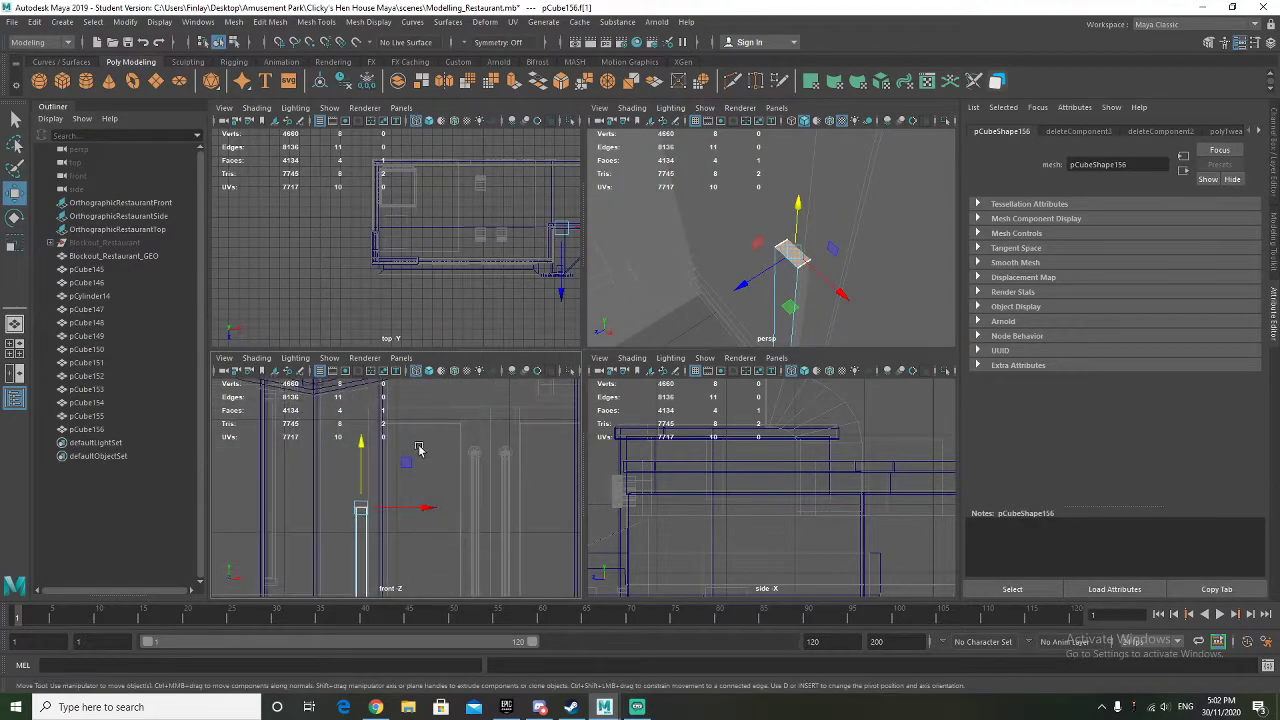
drag(385, 476, 388, 372)
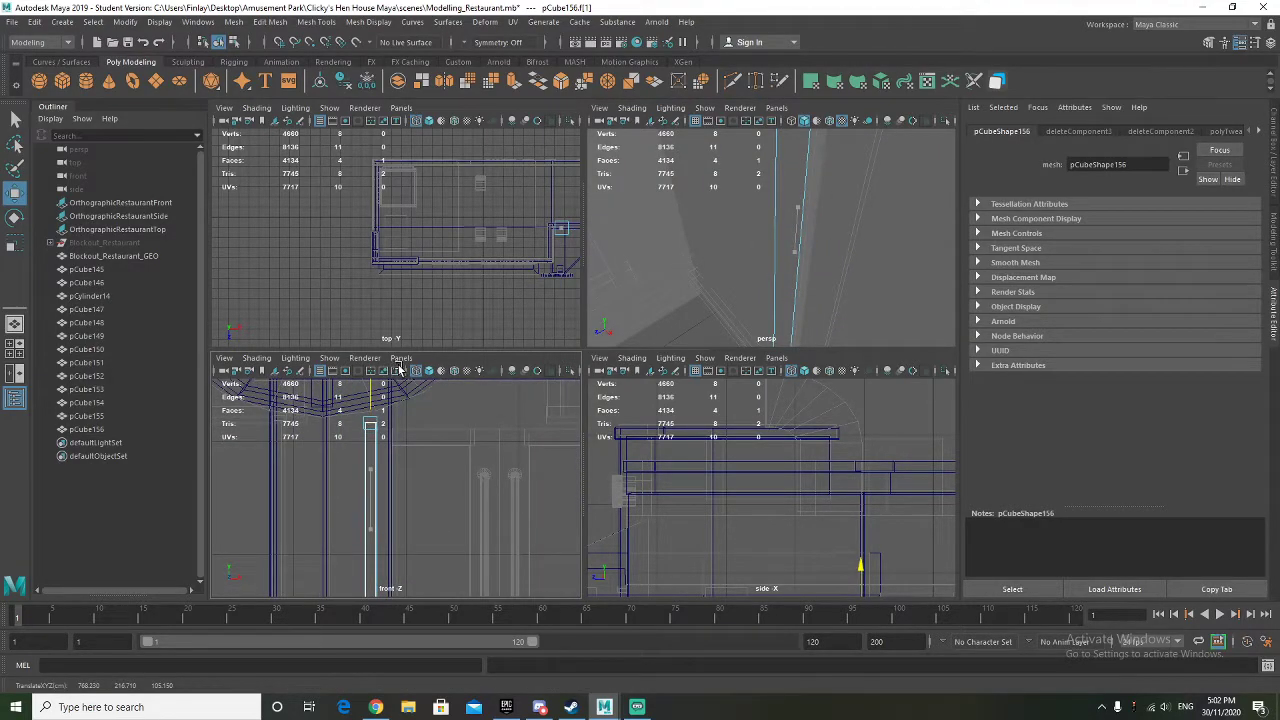
scroll(371, 423, up, 1)
key(f)
scroll(349, 440, down, 3)
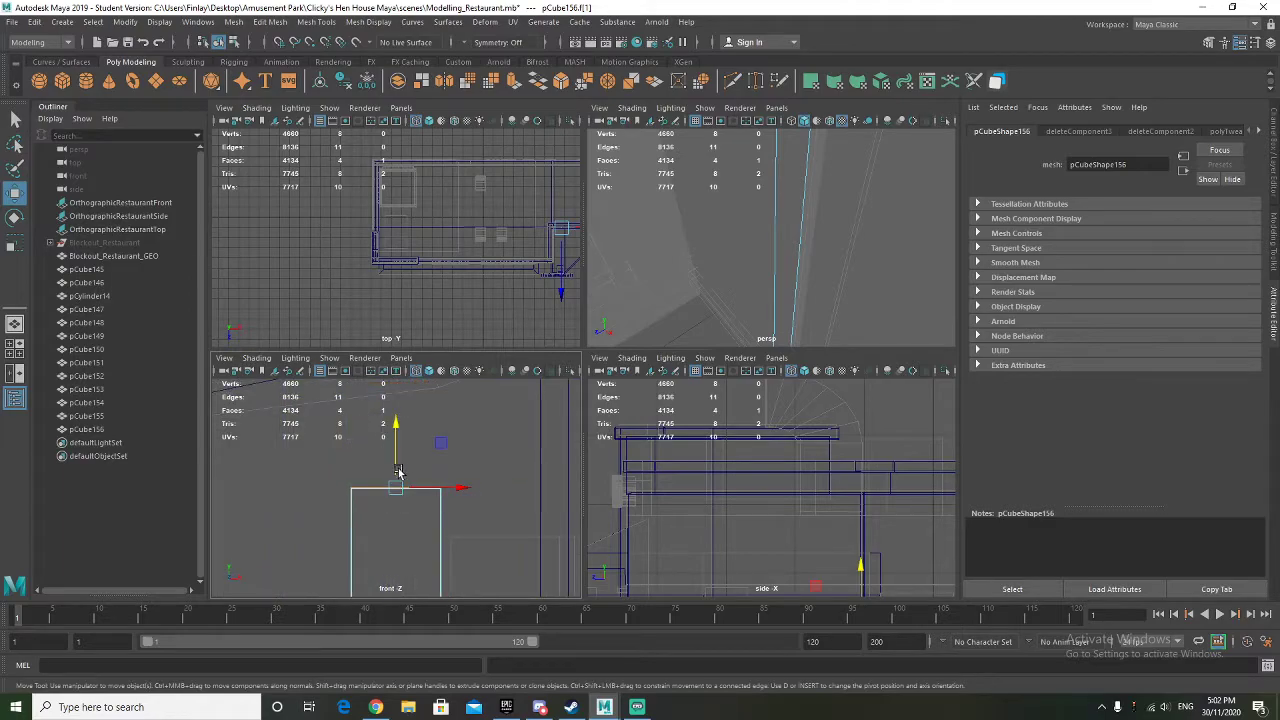
drag(397, 447, 405, 425)
scroll(474, 497, down, 3)
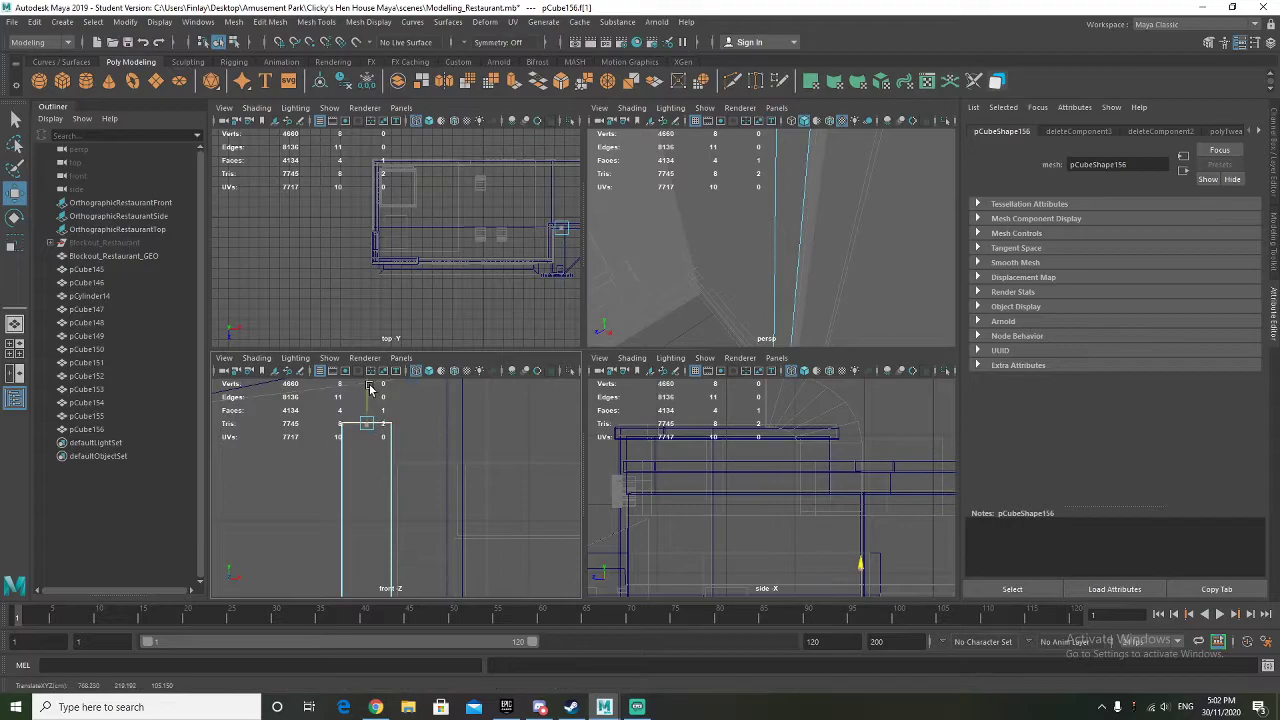
Cut an edge loop across the post just below its top with Multi-Cut
shift+right_click(361, 447)
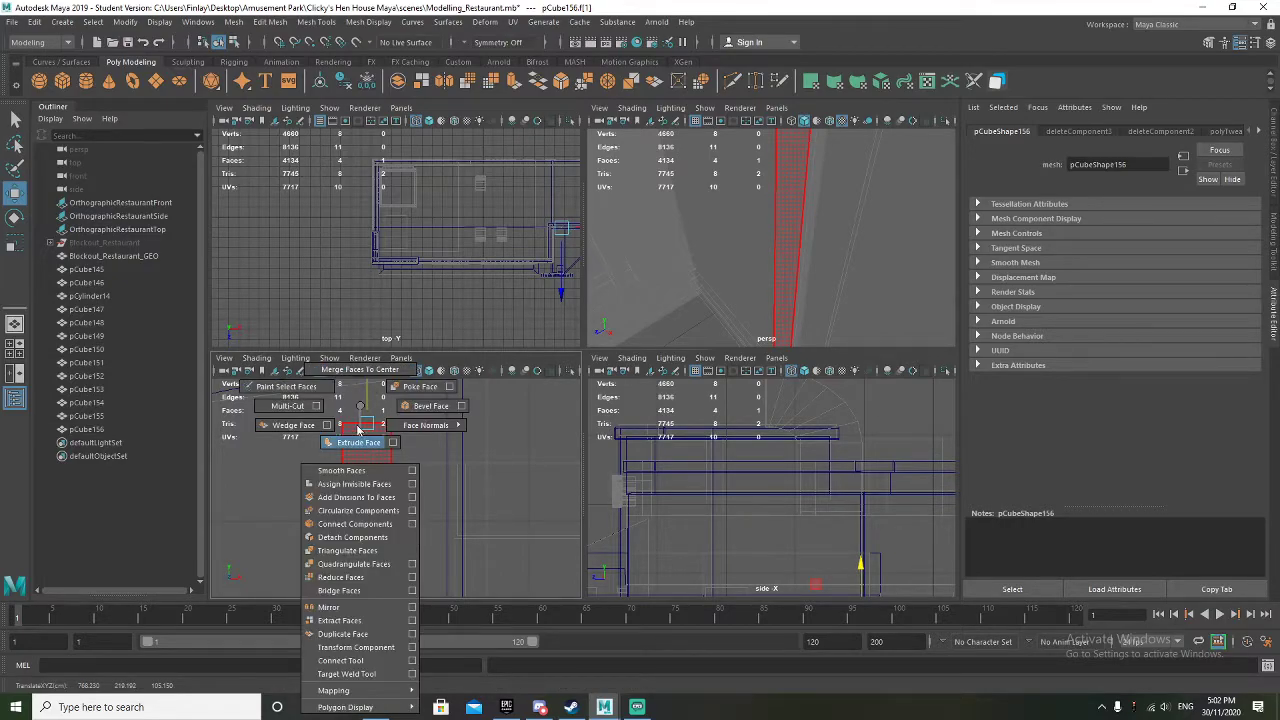
shift+right_drag(361, 440, 405, 461)
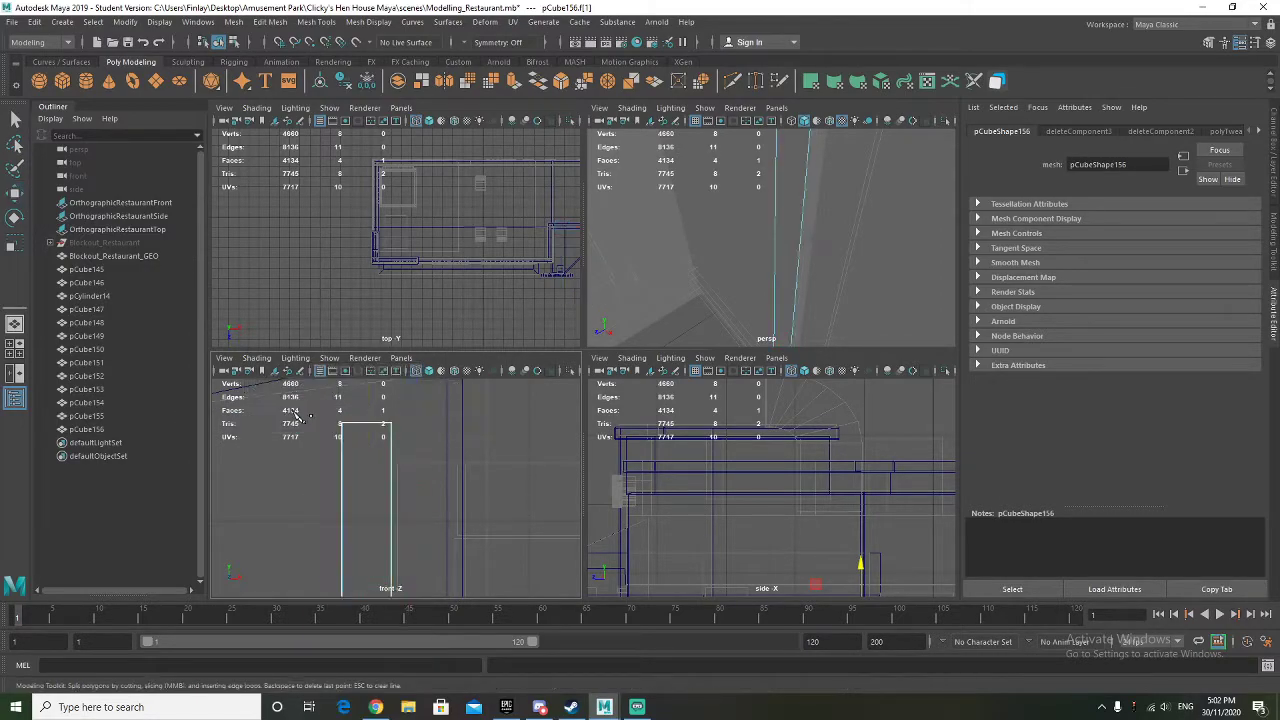
click(390, 459)
mouse_move(794, 263)
alt+right_down()
mouse_move(820, 217)
mouse_move(791, 263)
alt+right_up()
mouse_move(791, 263)
alt+mouse_down()
mouse_move(771, 286)
mouse_move(786, 240)
alt+mouse_up()
right_drag(786, 240, 791, 217)
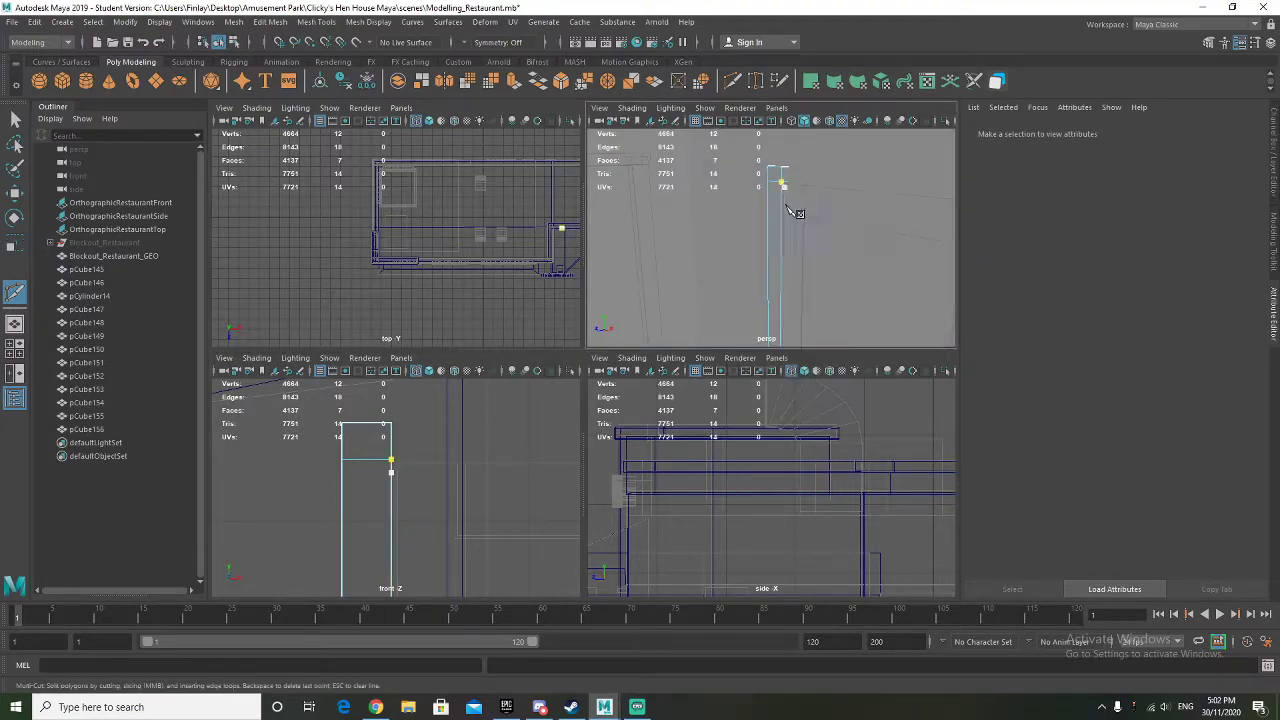
Extrude the post's small upper side face across the doorway to form the frame's top beam
key(q)
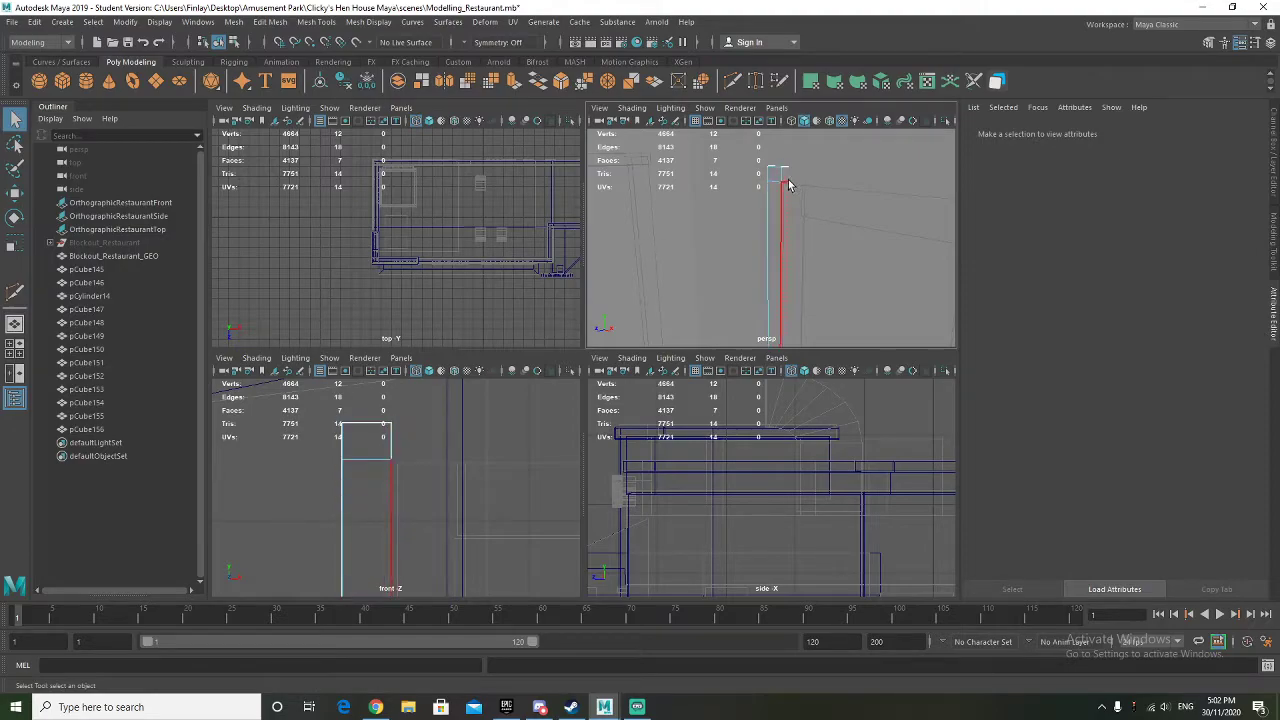
click(436, 467)
scroll(400, 472, down, 3)
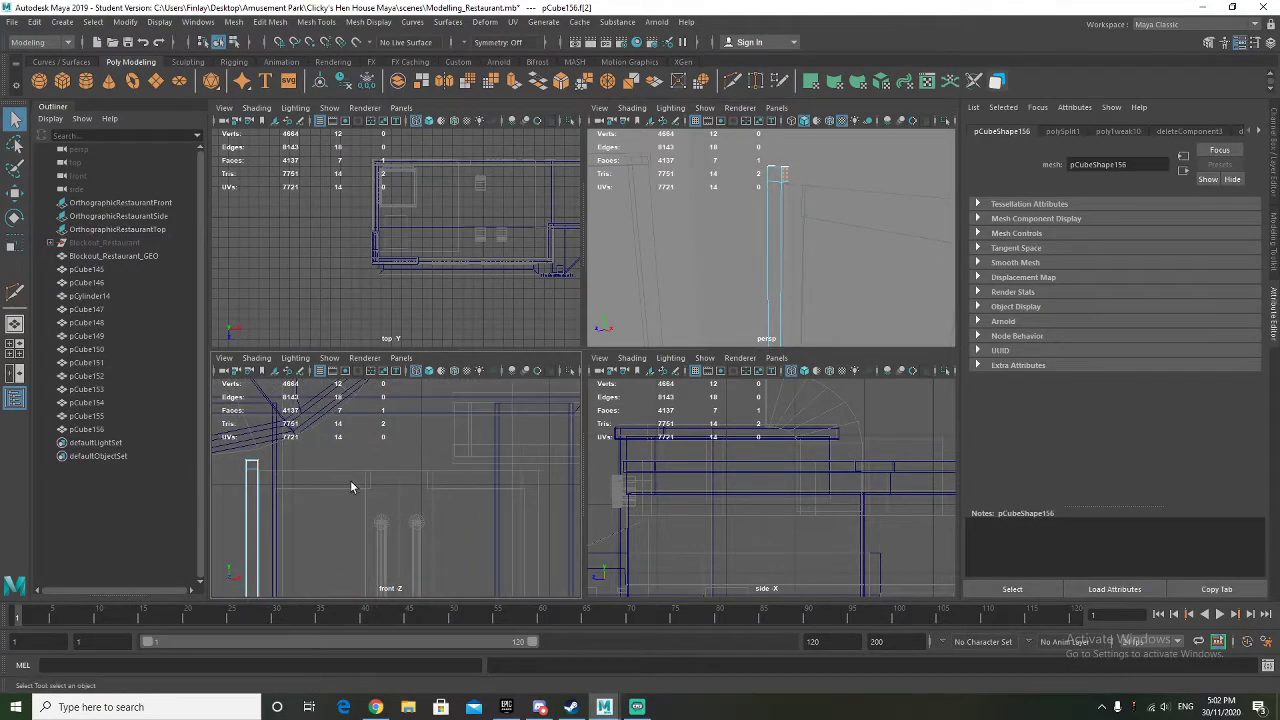
key(w)
shift+drag(320, 466, 582, 460)
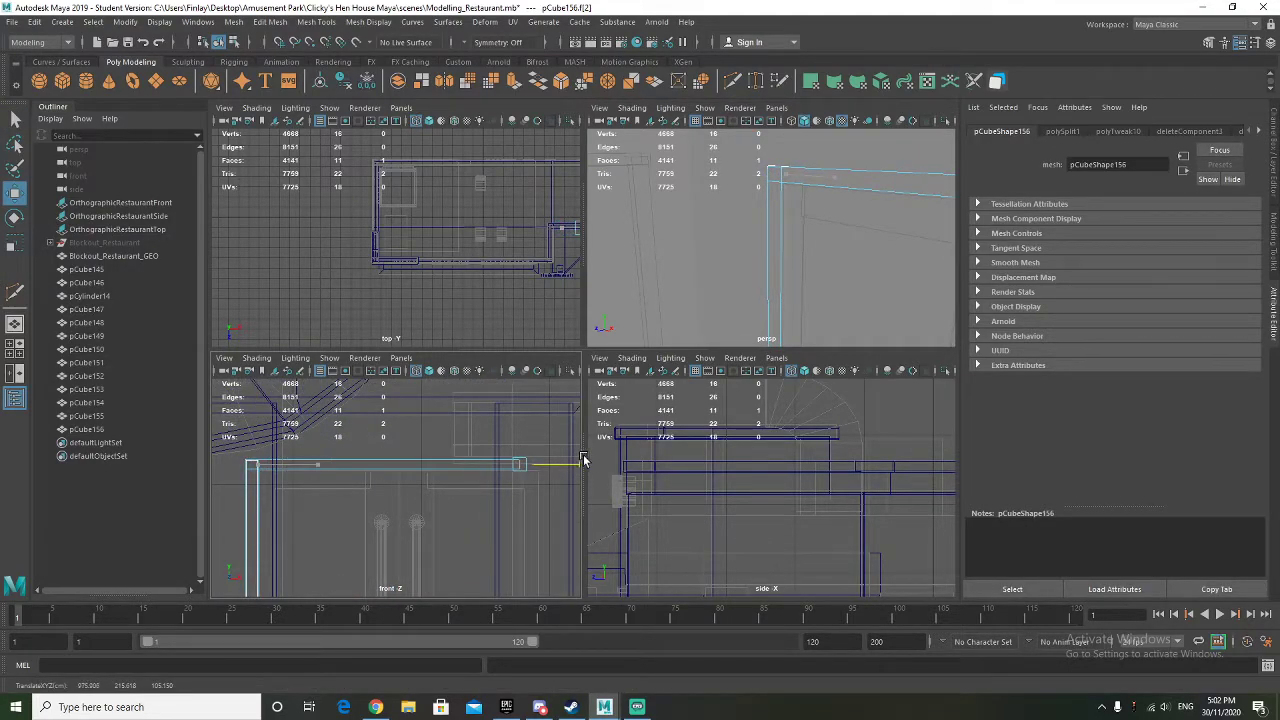
scroll(350, 496, up, 5)
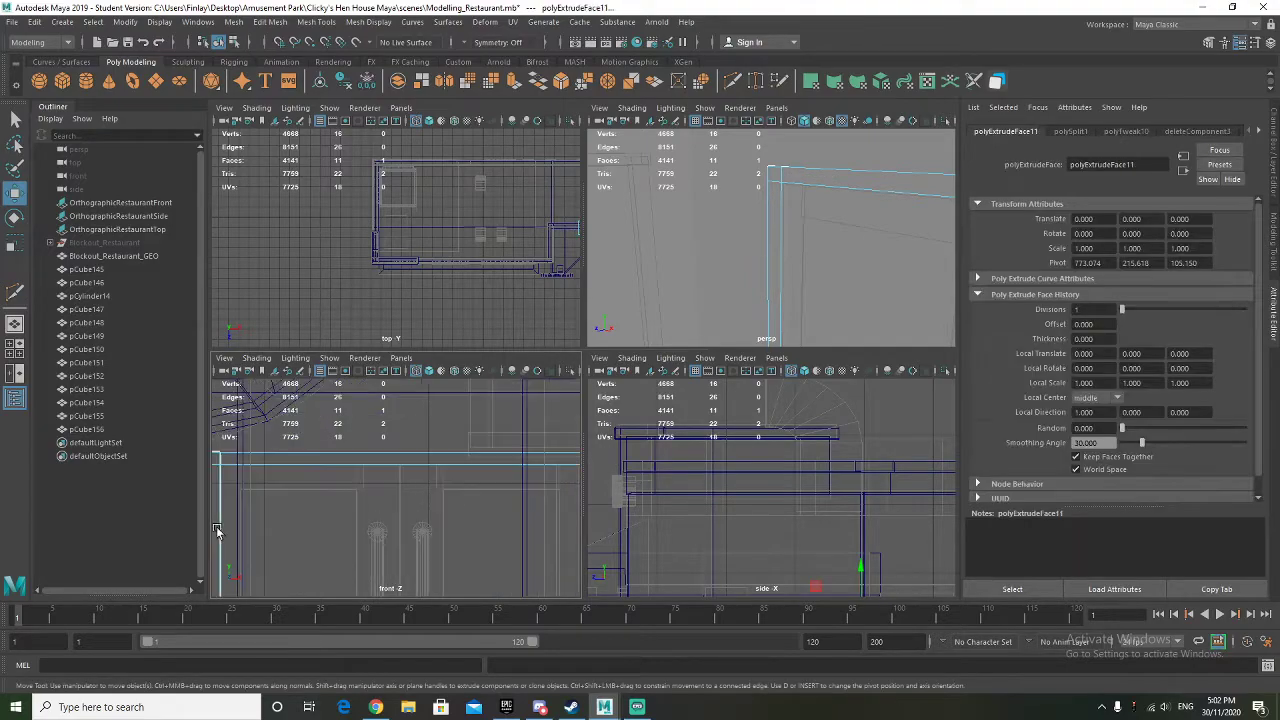
scroll(481, 500, down, 5)
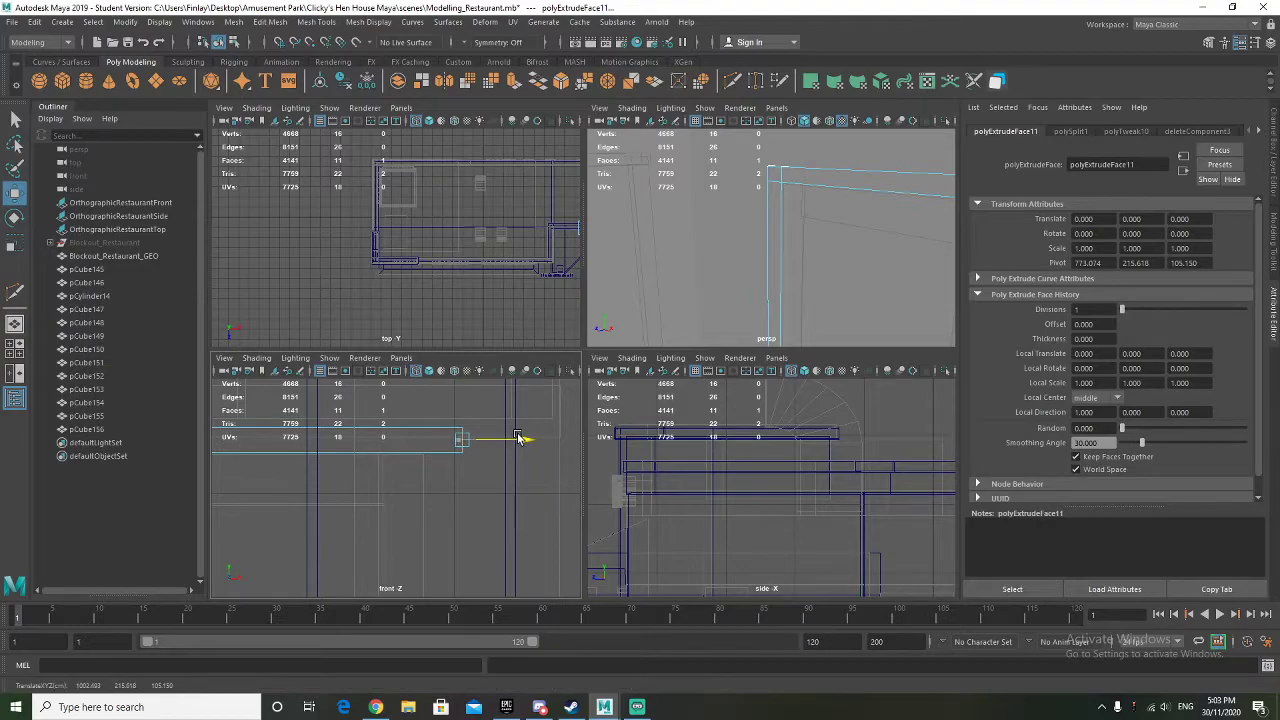
Insert an edge loop near the free end of the top beam with Multi-Cut
shift+right_click(429, 440)
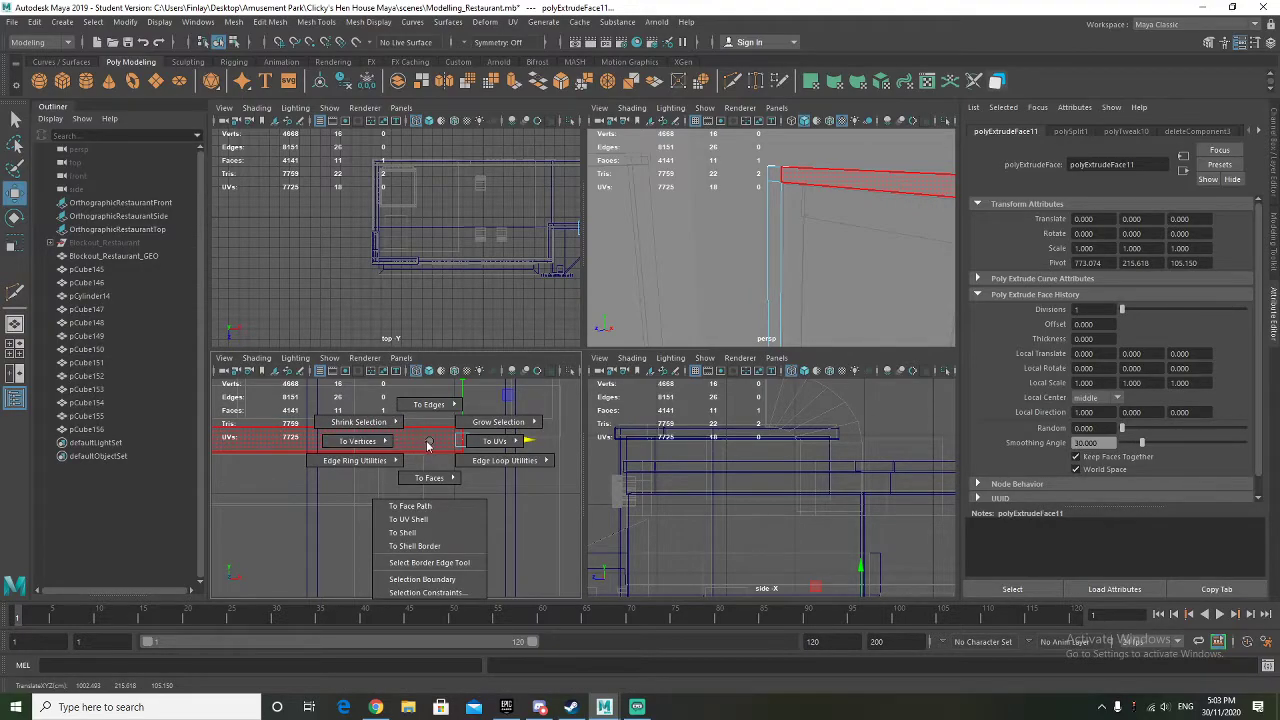
shift+right_drag(430, 406, 365, 407)
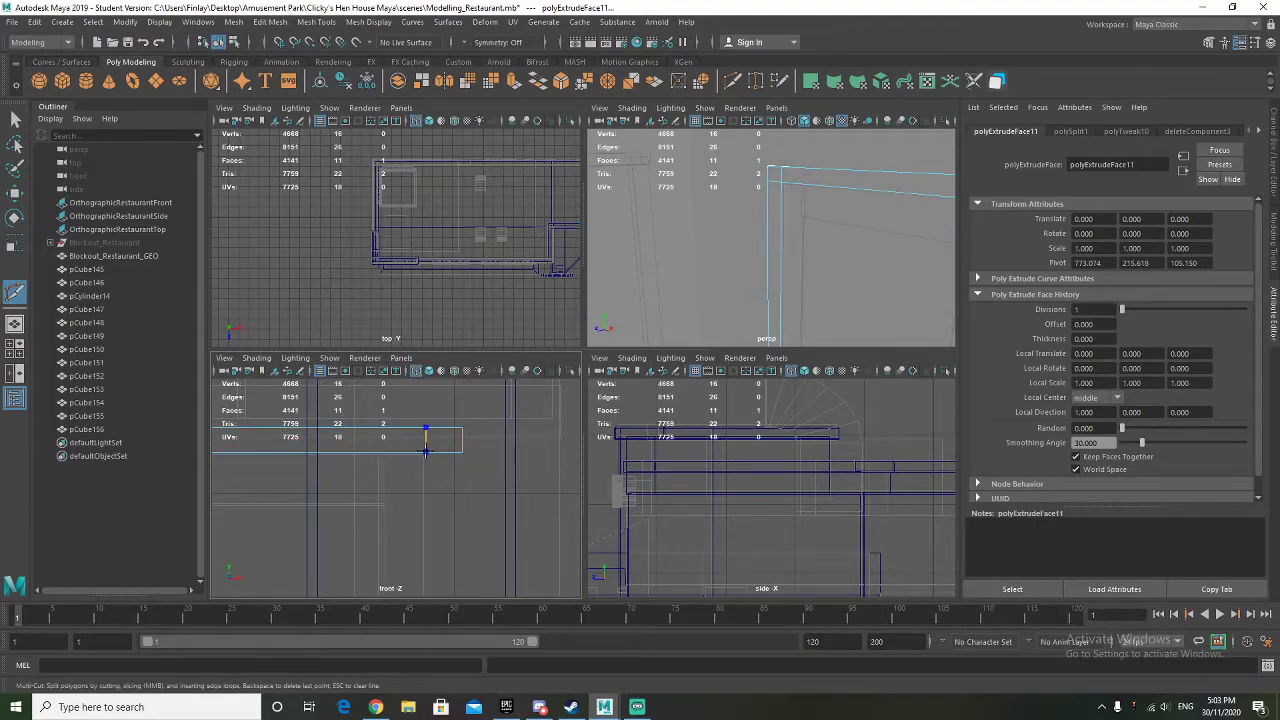
ctrl+click(427, 451)
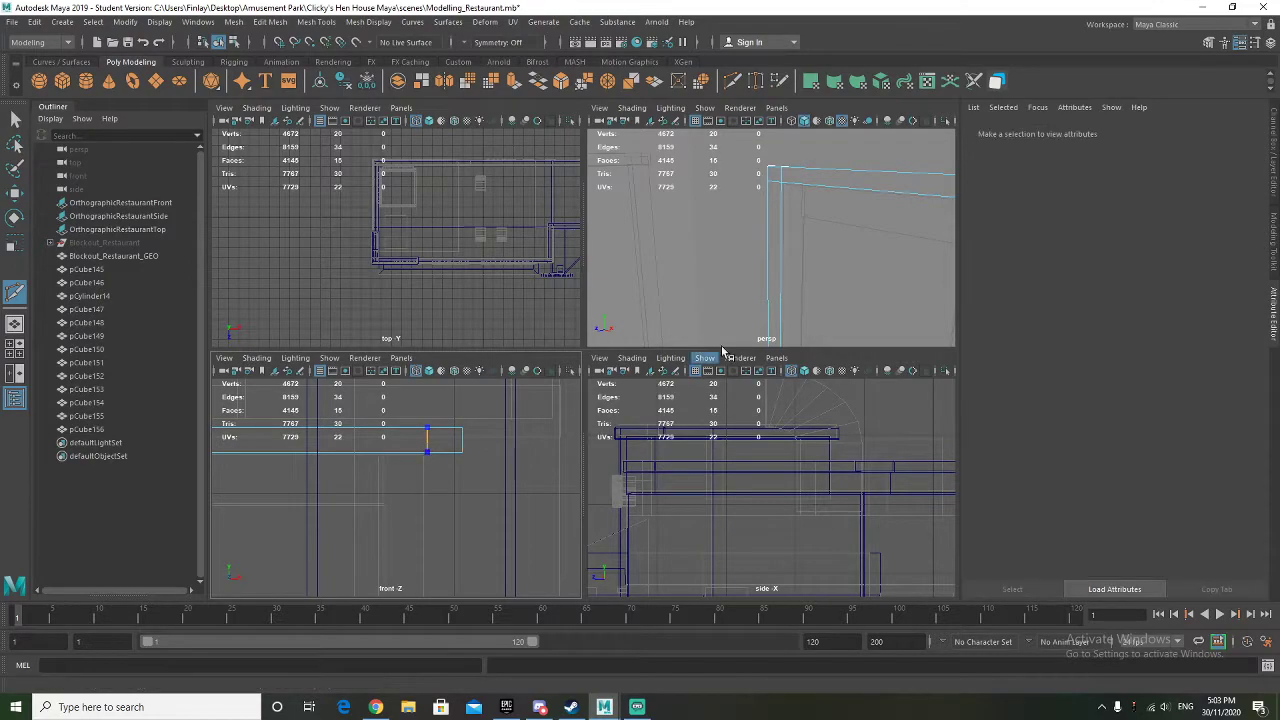
alt+drag(806, 323, 797, 294)
alt+middle_drag(797, 294, 759, 298)
Extrude the underside face at the top beam's free end down to the floor to form the second post
right_drag(441, 456, 441, 374)
key(q)
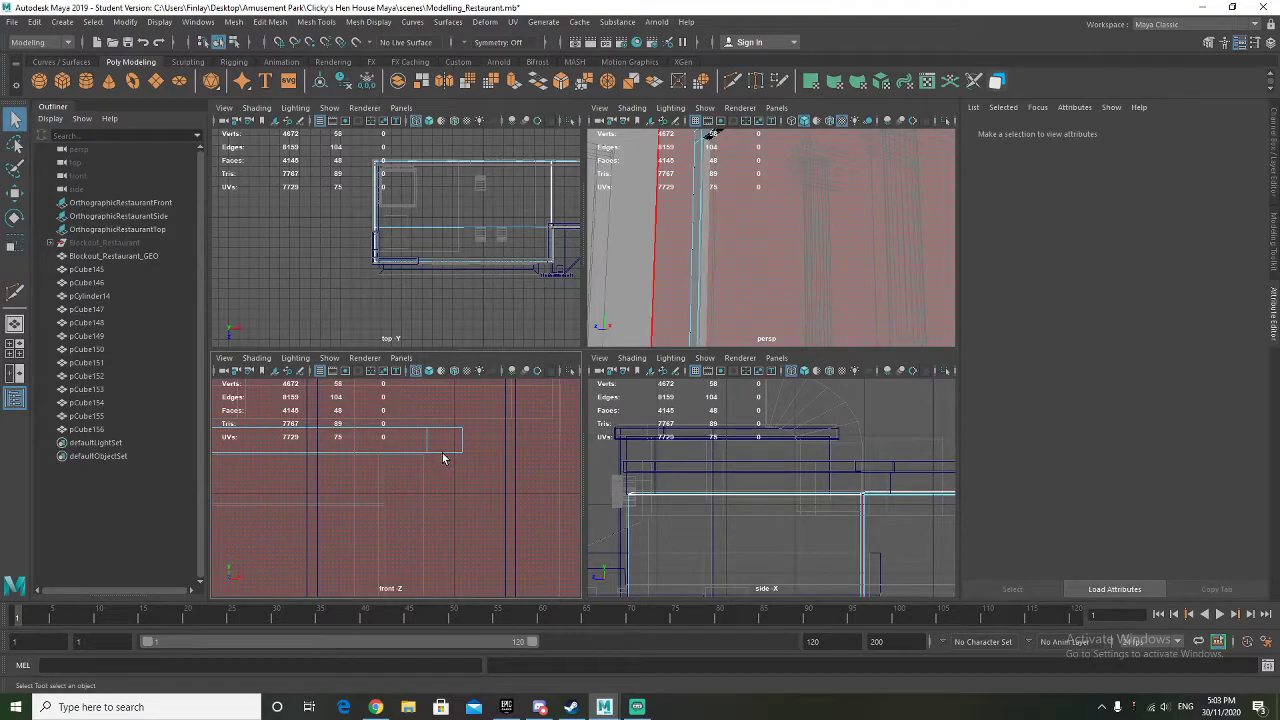
scroll(766, 259, down, 4)
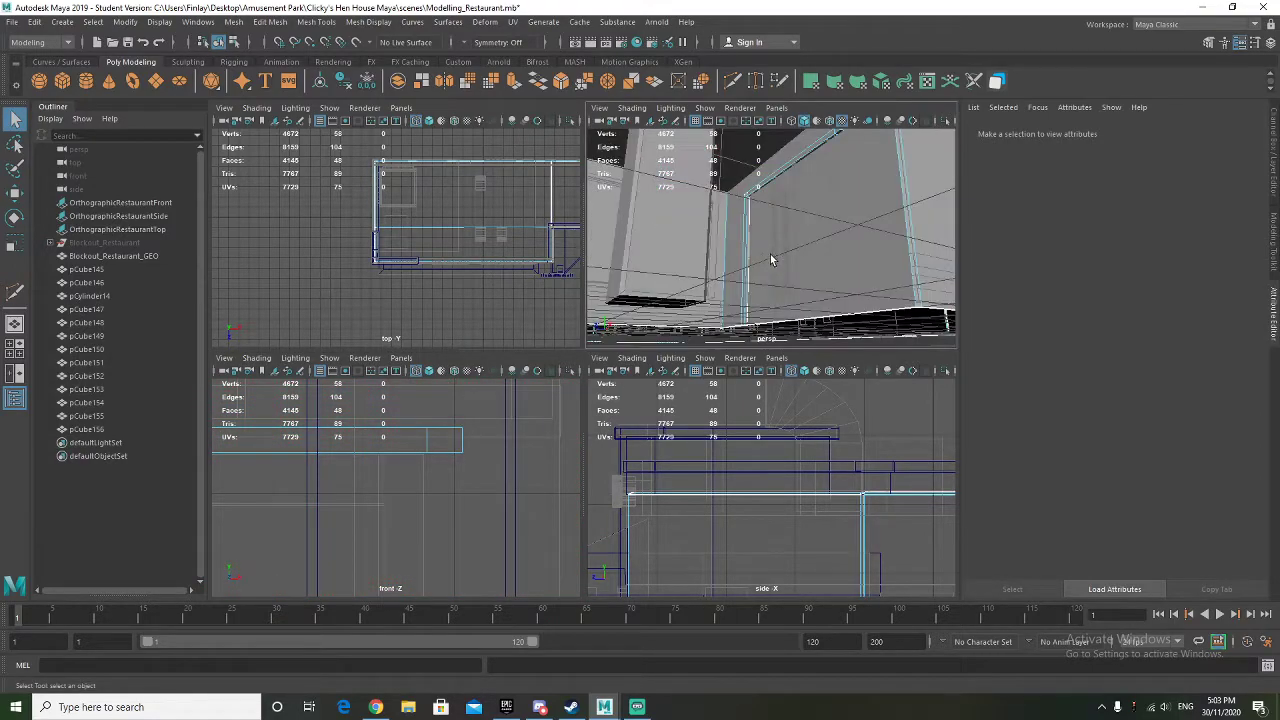
alt+middle_drag(769, 260, 748, 292)
click(784, 206)
right_drag(808, 199, 862, 181)
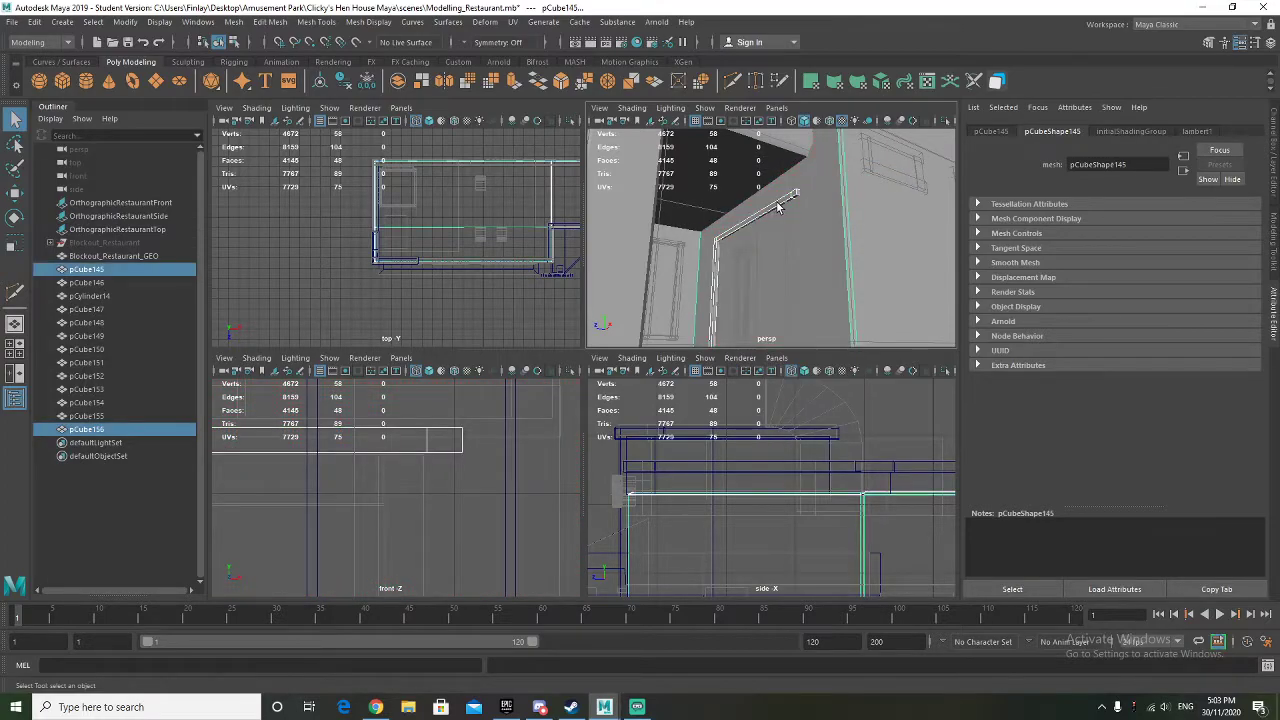
click(777, 204)
right_drag(778, 205, 776, 240)
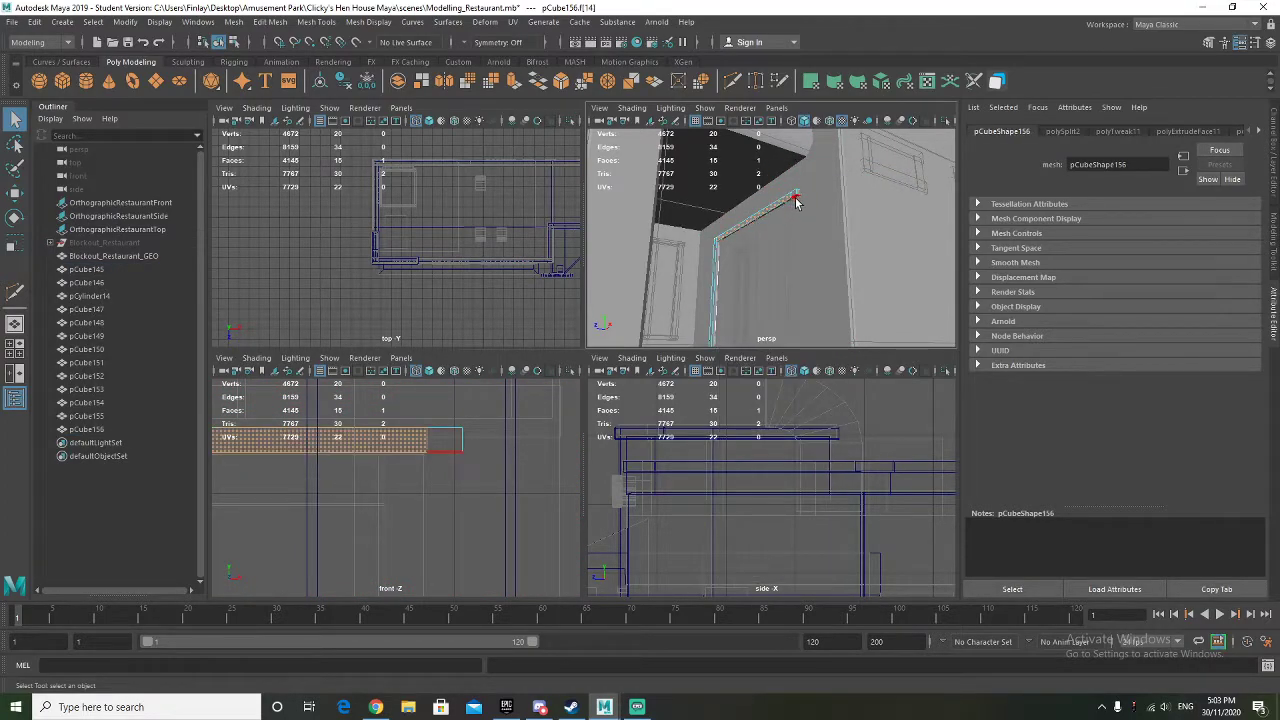
click(414, 458)
key(w)
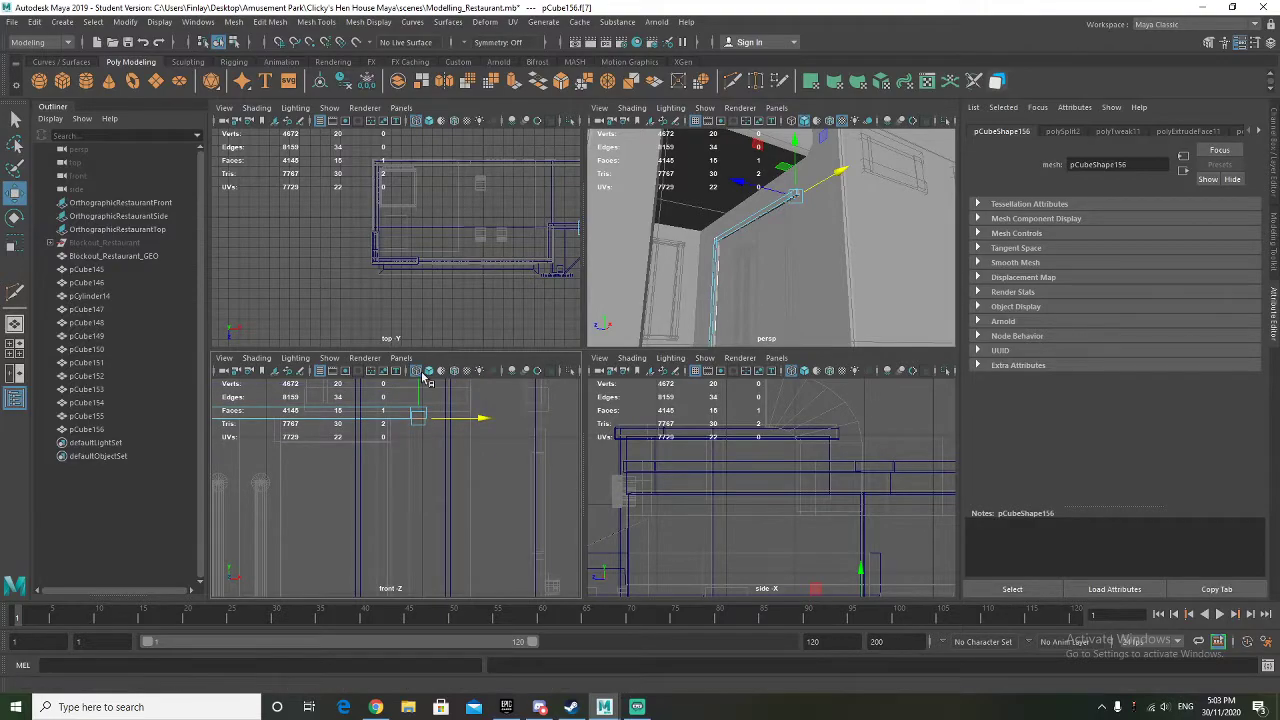
key(ctrl+e)
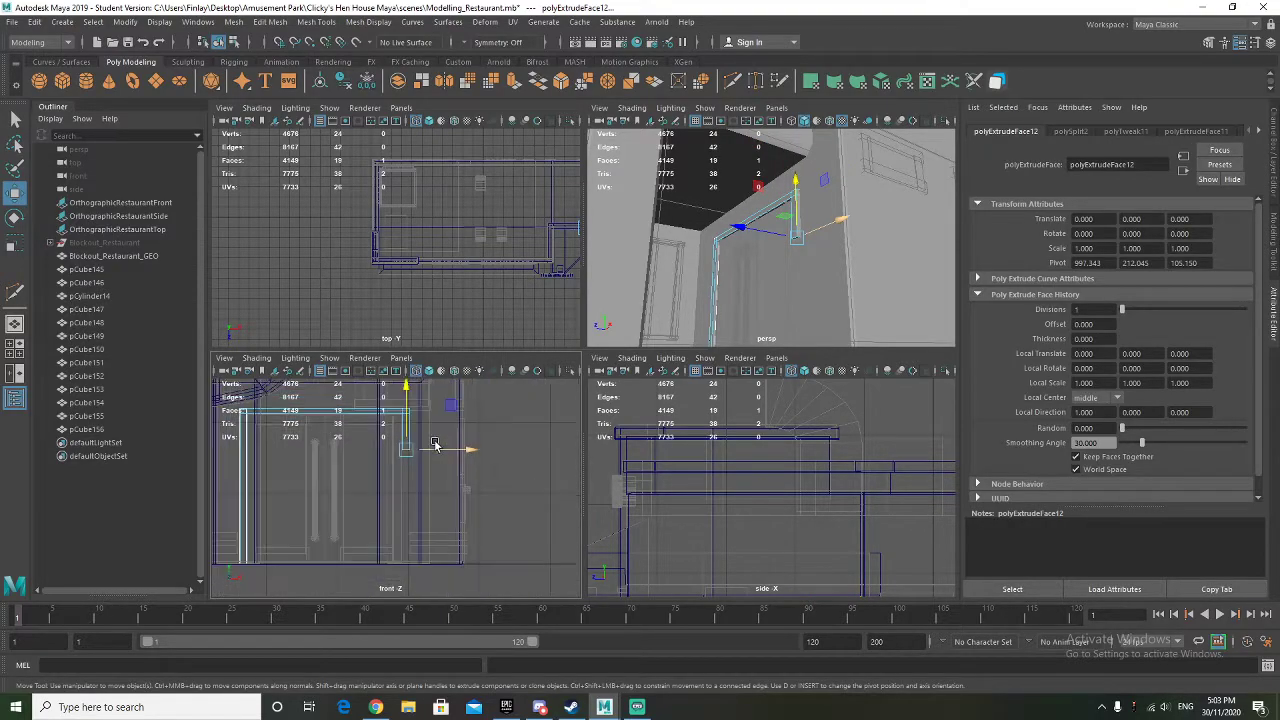
drag(410, 446, 410, 558)
key(f)
drag(397, 430, 405, 460)
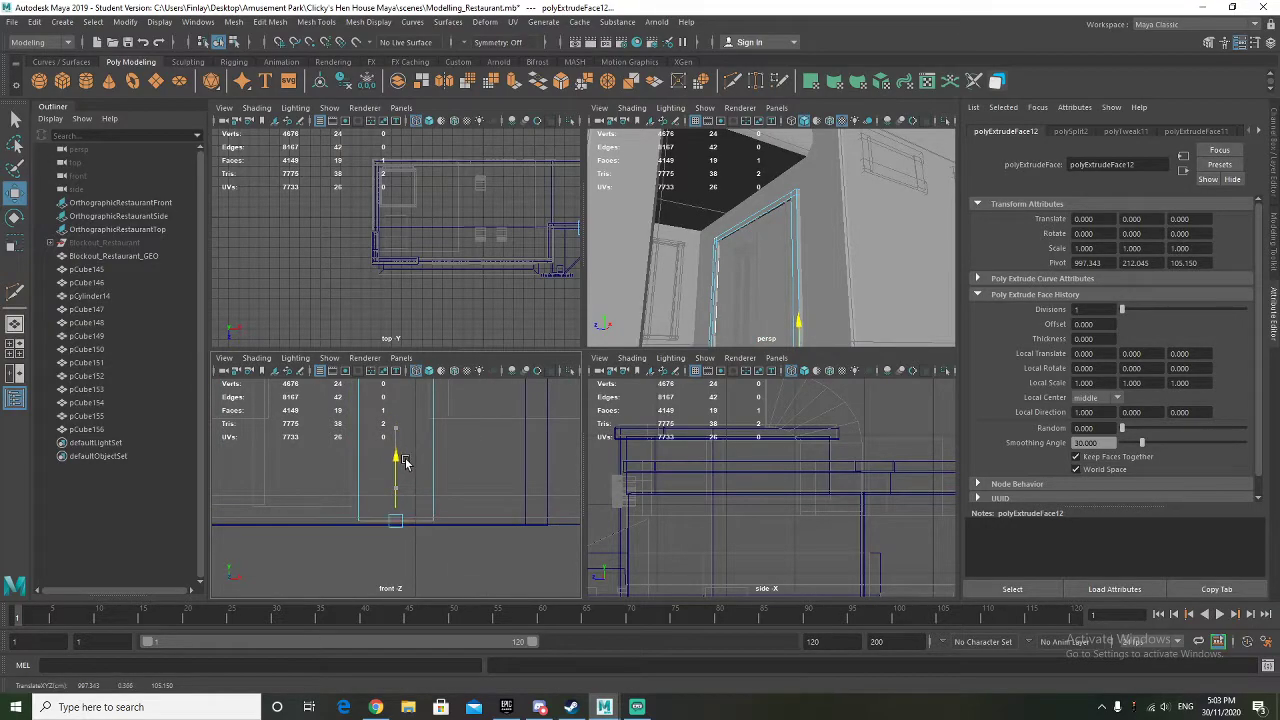
Move the outer front edges of the frame's two posts and top beam in depth
alt+drag(850, 285, 757, 323)
scroll(282, 488, down, 3)
scroll(392, 530, up, 6)
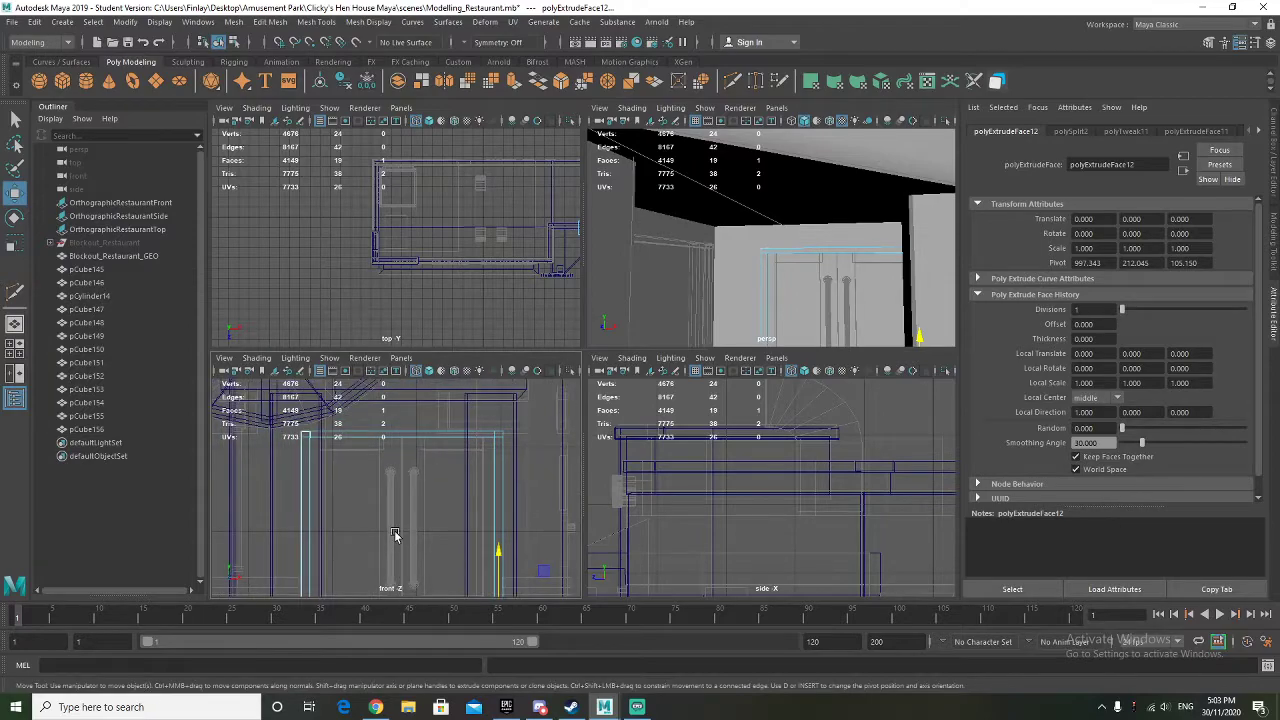
alt+middle_drag(388, 530, 404, 527)
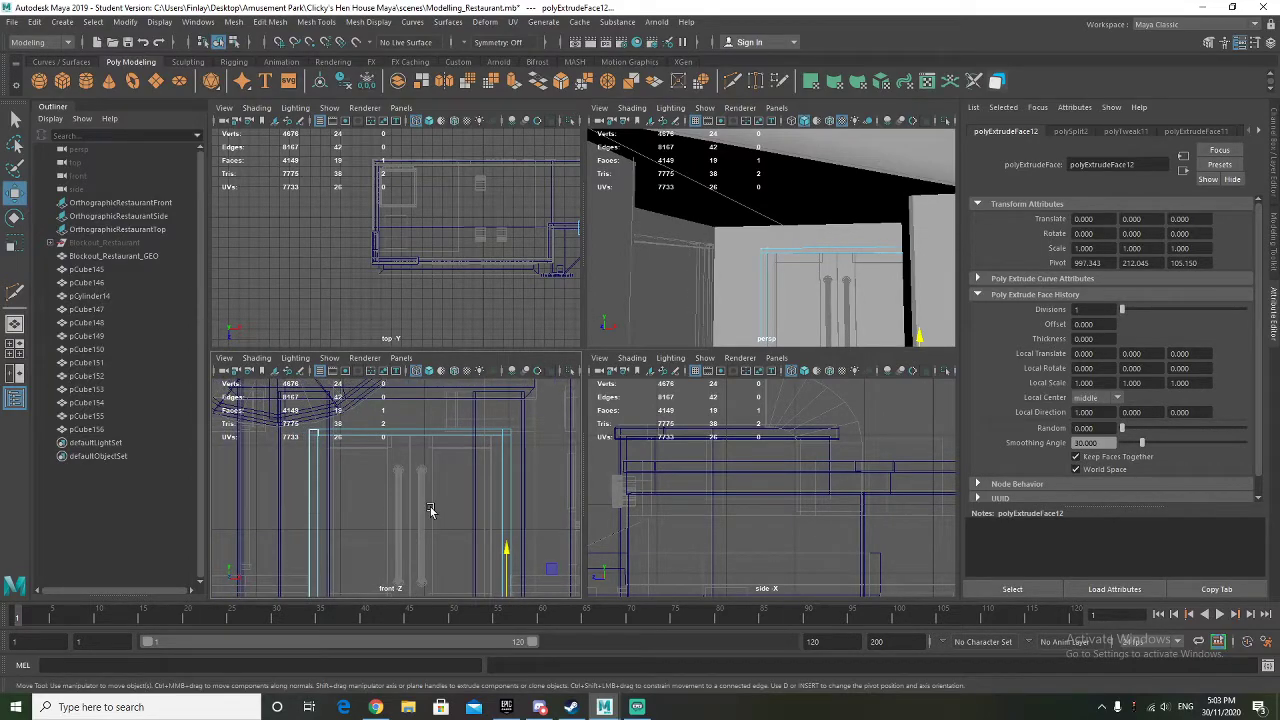
click(373, 479)
alt+drag(926, 315, 809, 264)
right_click(857, 163)
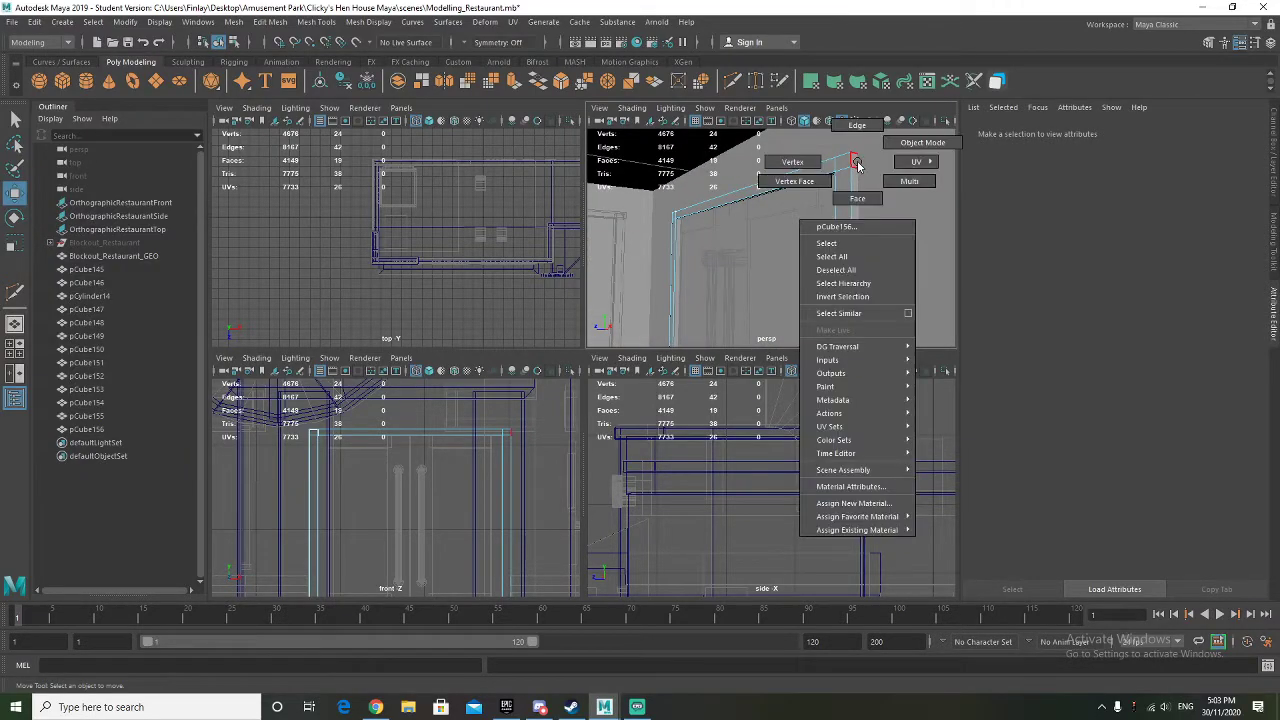
click(858, 145)
click(853, 205)
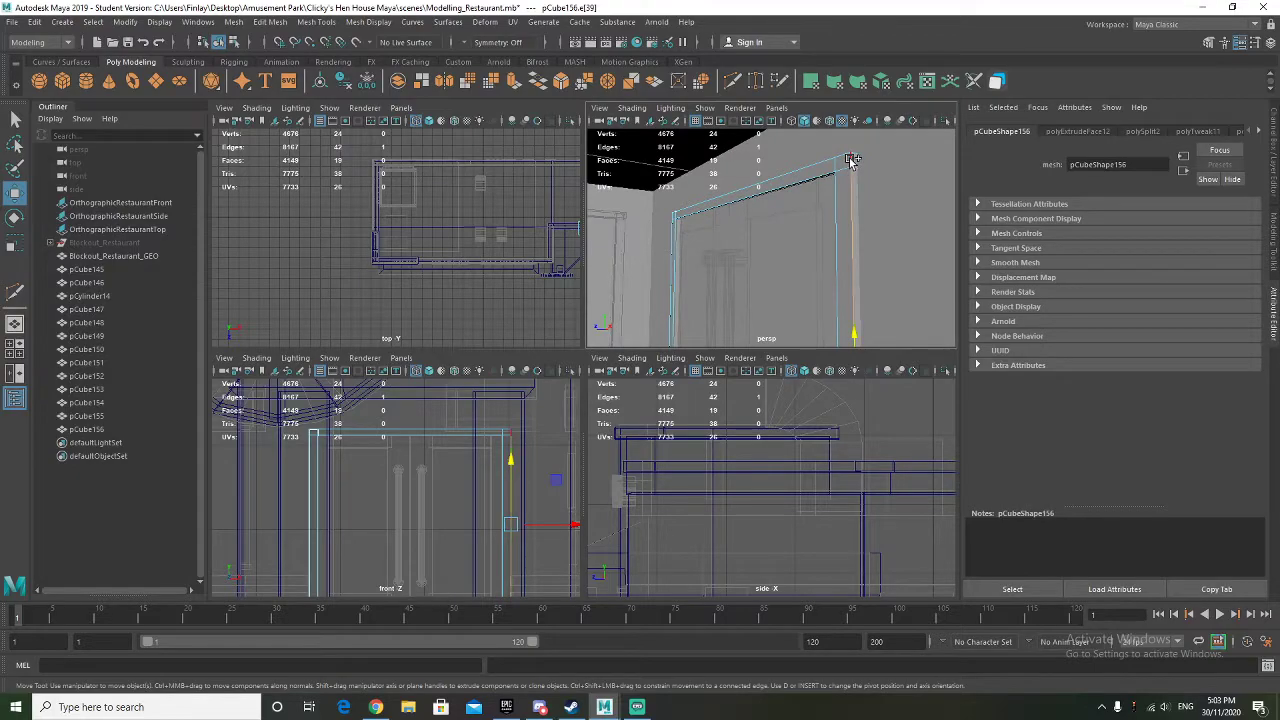
shift+click(669, 263)
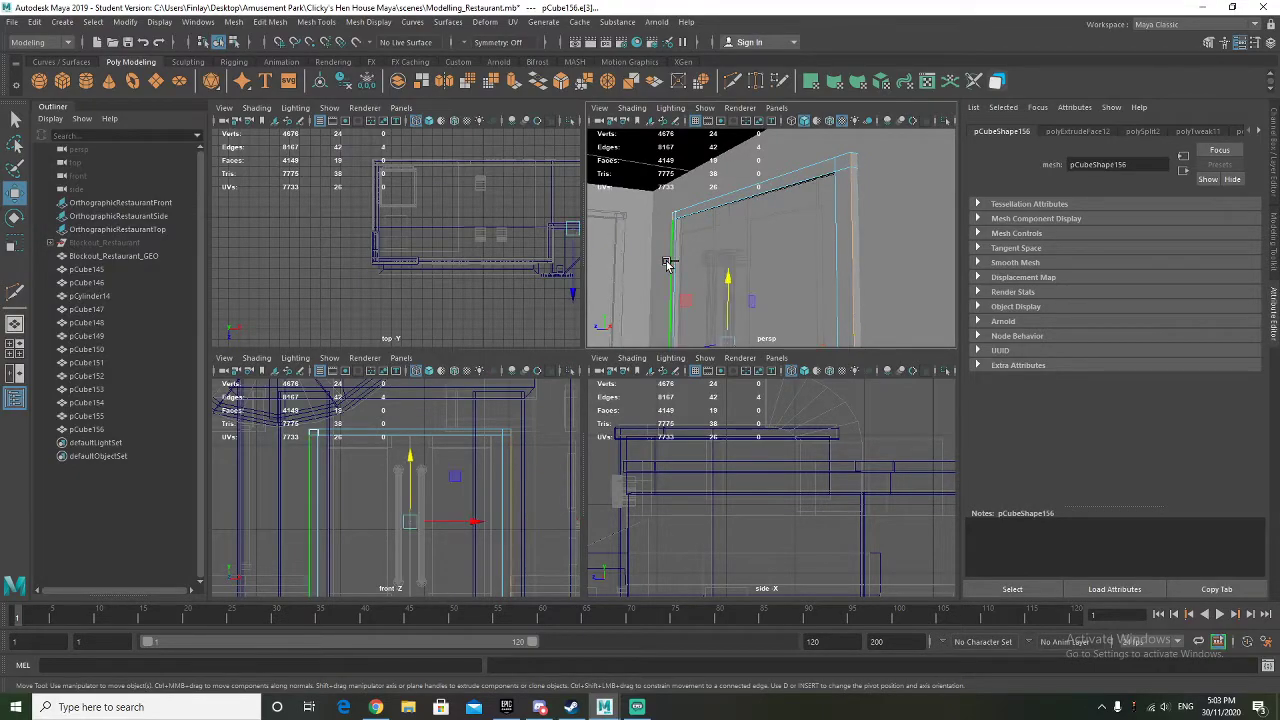
shift+click(810, 176)
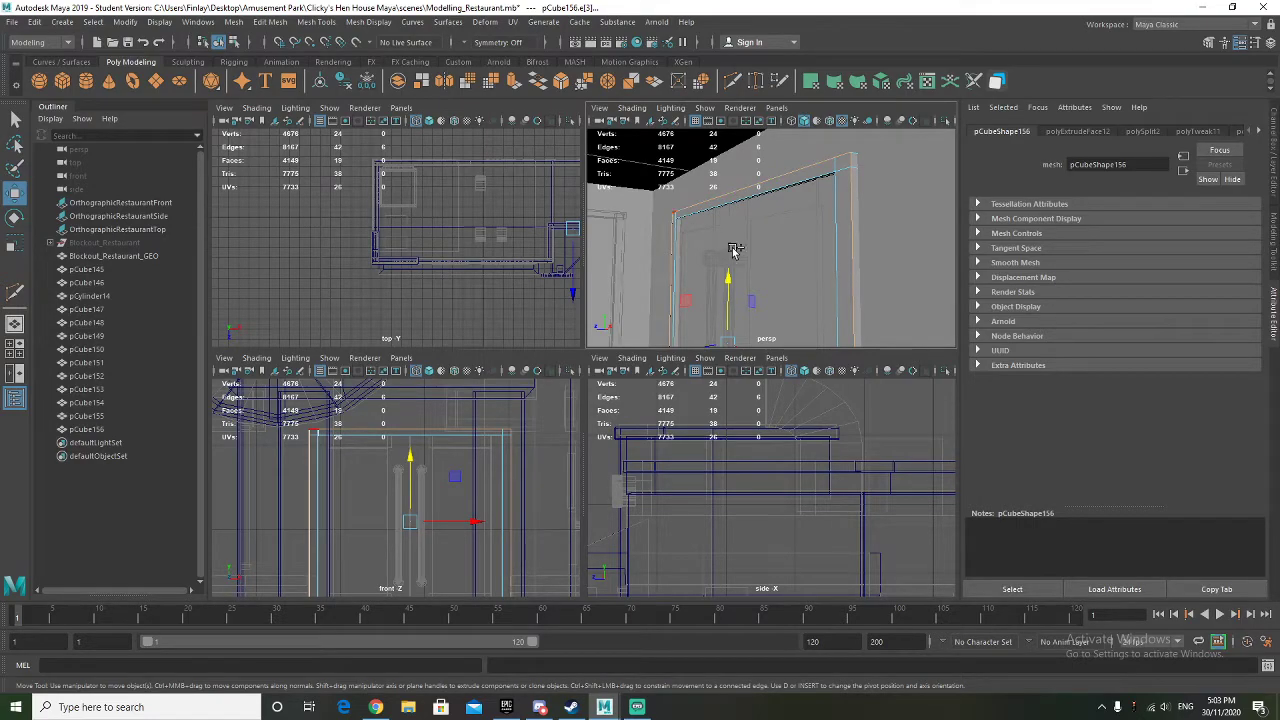
scroll(761, 298, down, 3)
alt+drag(761, 298, 752, 257)
drag(678, 224, 814, 240)
Cut a diagonal edge across the front face of the frame's upper corner above the second post with Multi-Cut
right_drag(878, 185, 877, 180)
click(877, 182)
key(f)
alt+drag(783, 268, 735, 251)
shift+right_click(737, 220)
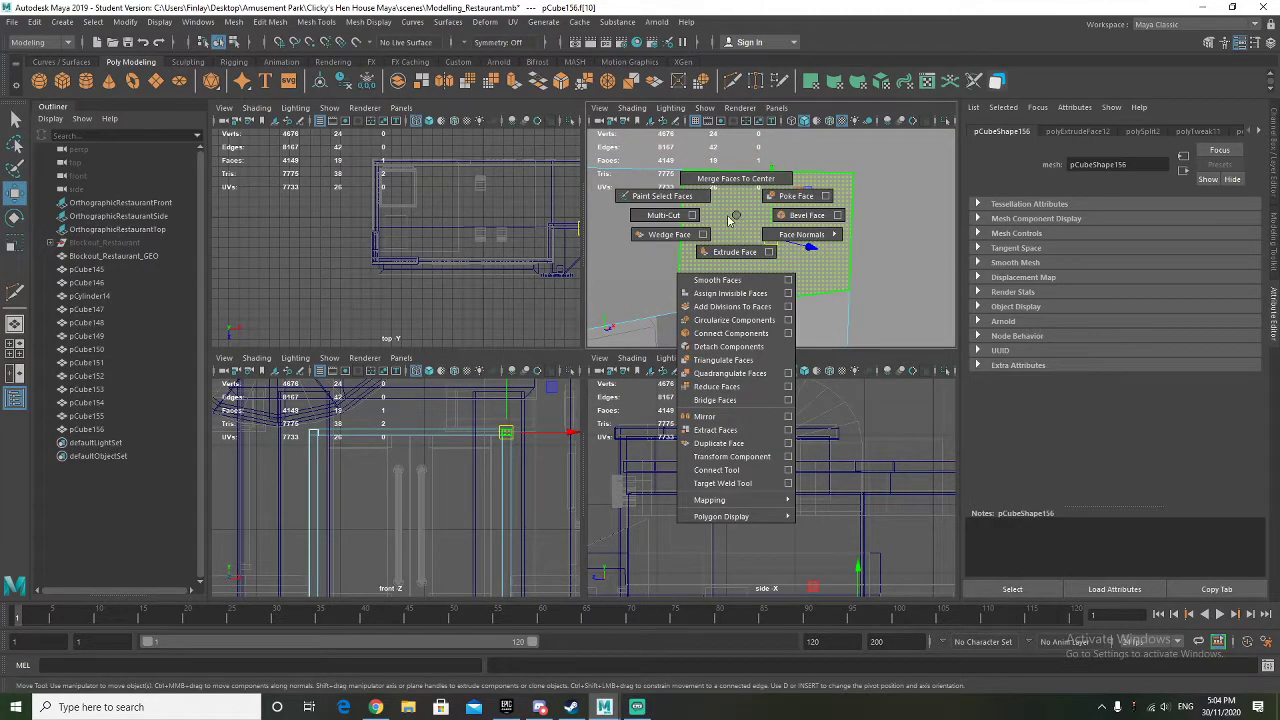
click(645, 218)
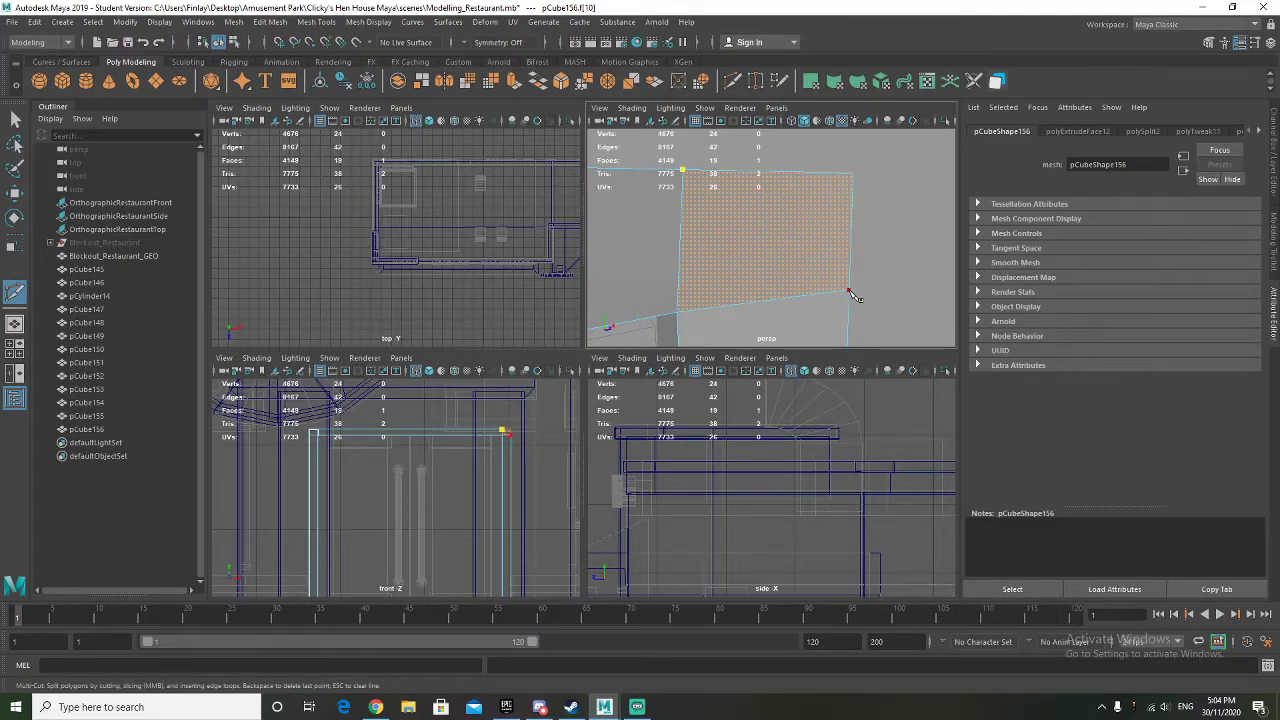
click(851, 291)
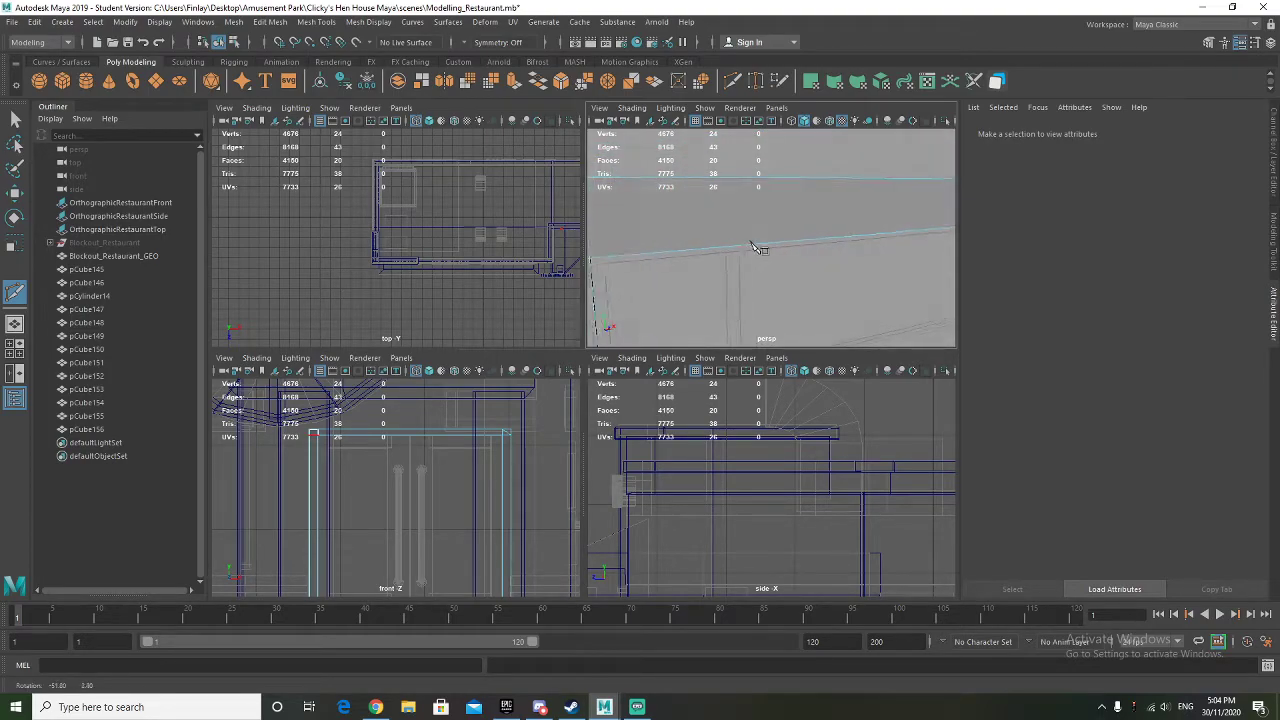
Cut a matching diagonal across the frame's opposite upper corner face and return to object selection
alt+drag(903, 249, 680, 281)
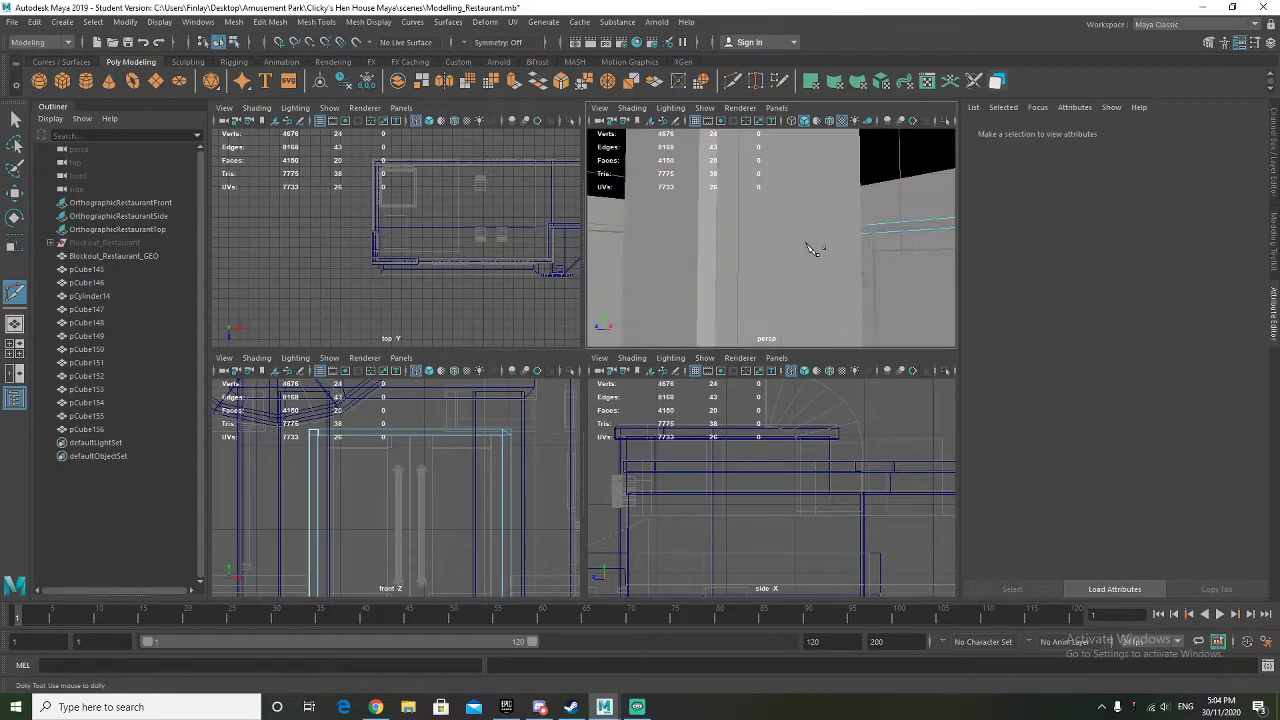
scroll(857, 258, down, 4)
alt+middle_drag(757, 260, 794, 269)
scroll(688, 267, up, 6)
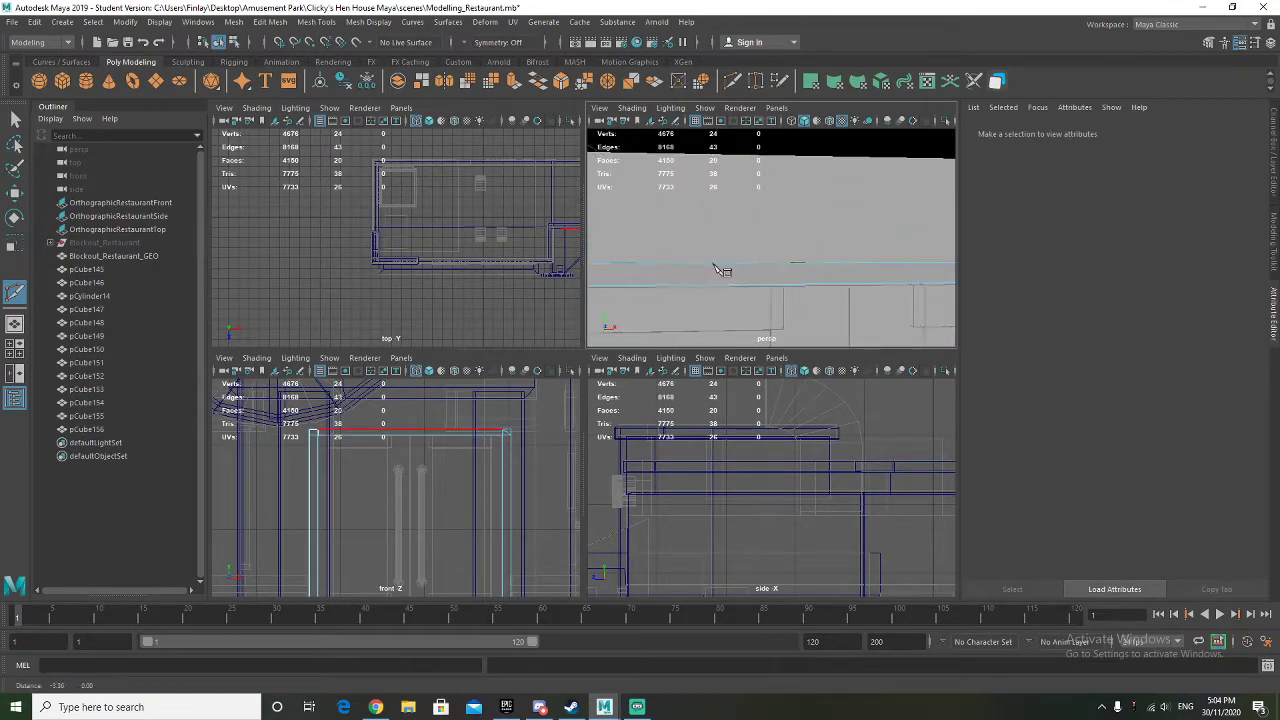
alt+middle_drag(693, 266, 810, 250)
scroll(810, 250, up, 3)
alt+middle_drag(609, 286, 721, 282)
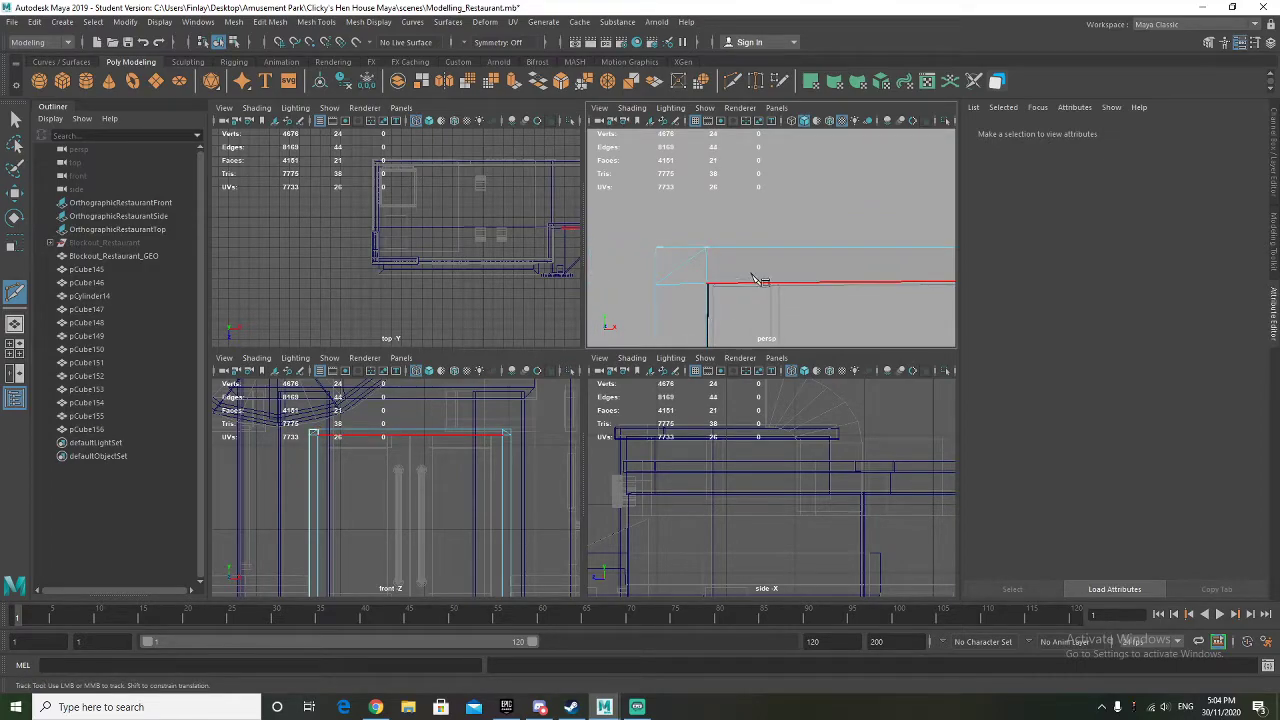
key(space)
key(space)
alt+drag(720, 322, 736, 269)
right_drag(742, 273, 757, 245)
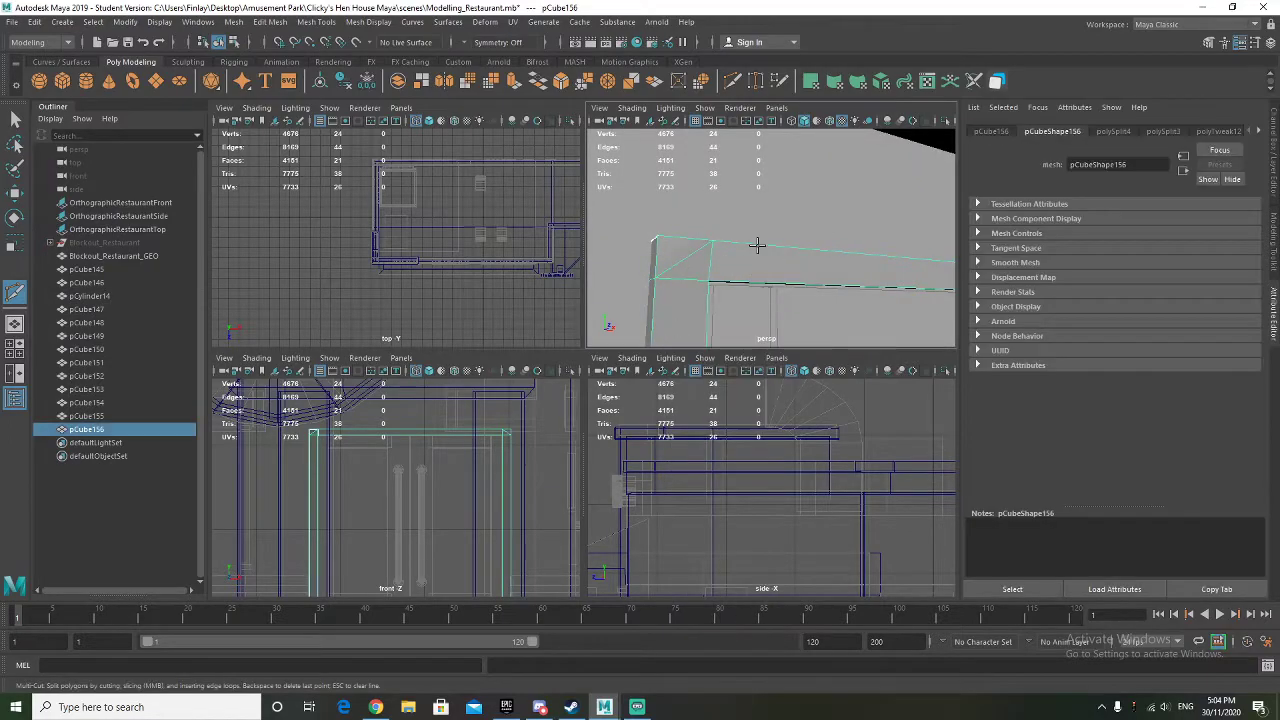
alt+drag(732, 263, 700, 262)
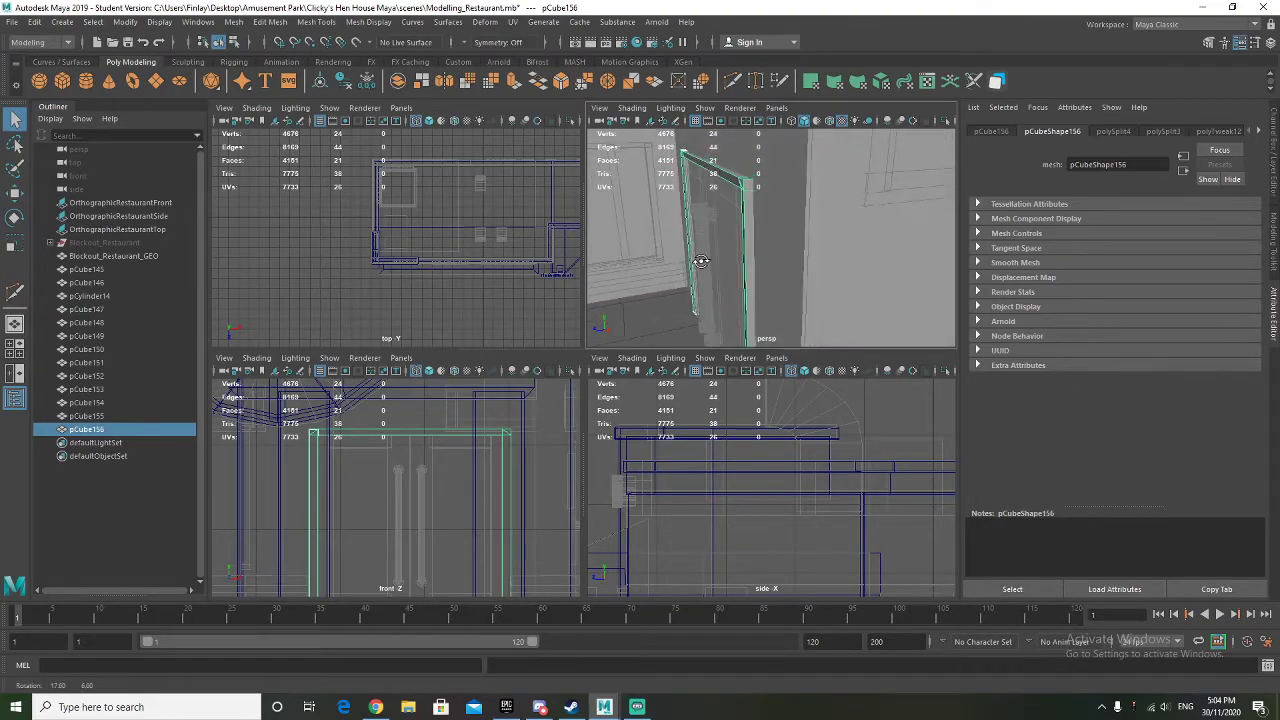
Create a polygon cylinder, then move it to the entrance doors and scale it up
alt+drag(753, 211, 823, 248)
scroll(823, 248, up, 3)
alt+middle_drag(831, 254, 723, 257)
scroll(746, 254, down, 3)
mouse_move(734, 257)
alt+mouse_down()
mouse_move(795, 258)
mouse_move(739, 267)
alt+mouse_up()
click(84, 85)
scroll(444, 489, down, 3)
scroll(444, 489, down, 3)
key(w)
drag(356, 459, 441, 443)
key(r)
drag(397, 486, 423, 478)
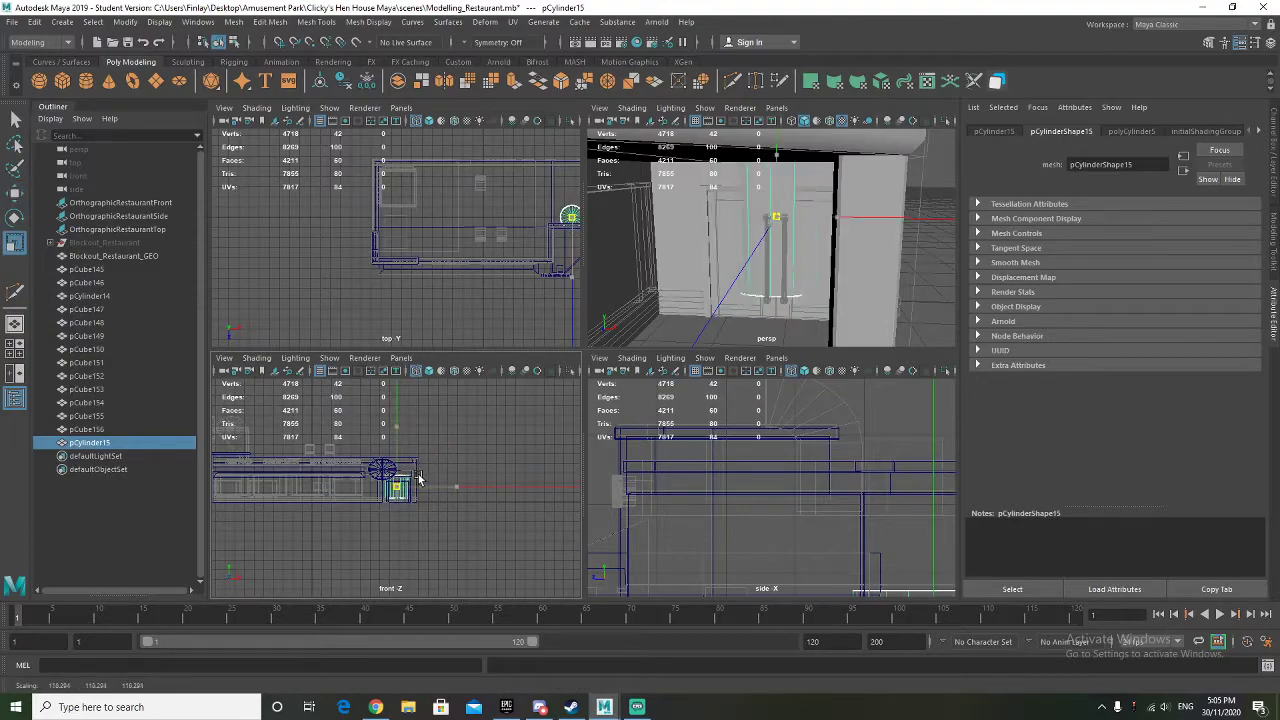
Rotate the cylinder to -90° about X and move it forward in front of the doors
key(e)
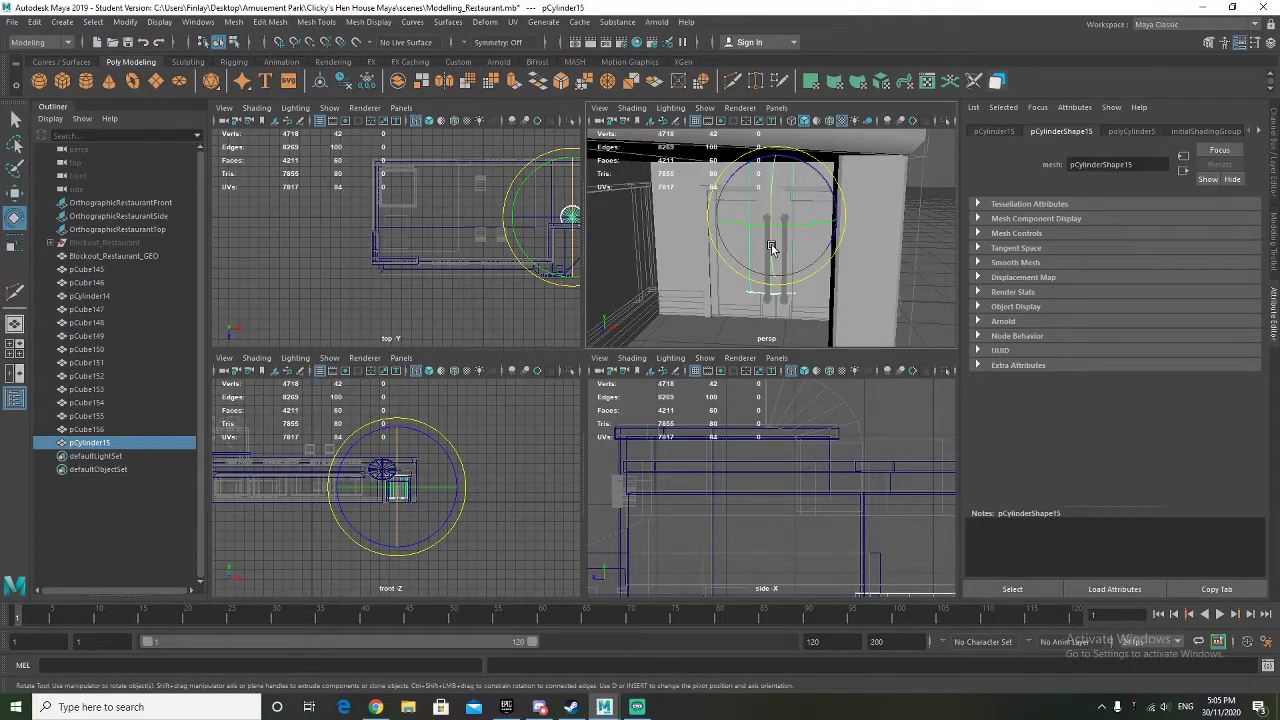
drag(772, 160, 778, 165)
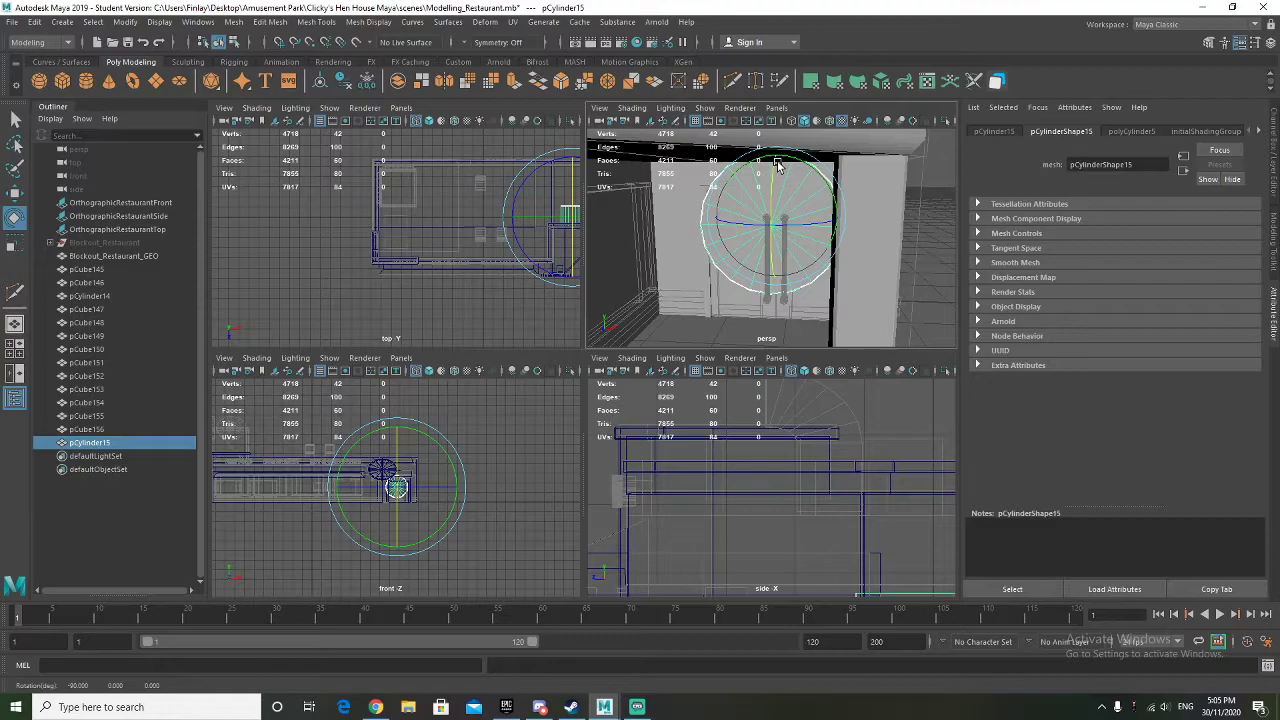
key(w)
drag(768, 228, 760, 247)
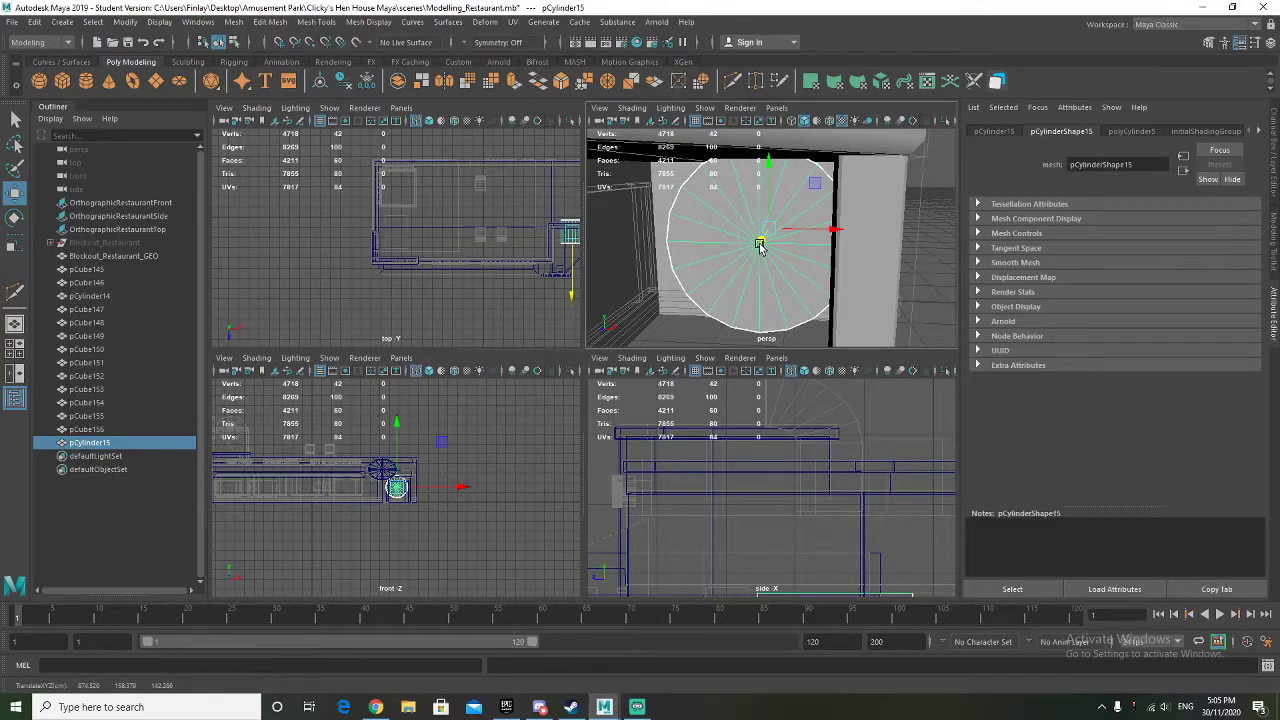
Scale the cylinder down and rotate it to -180° about Y in front of the door handles
key(r)
alt+drag(757, 263, 662, 245)
key(e)
drag(789, 245, 612, 252)
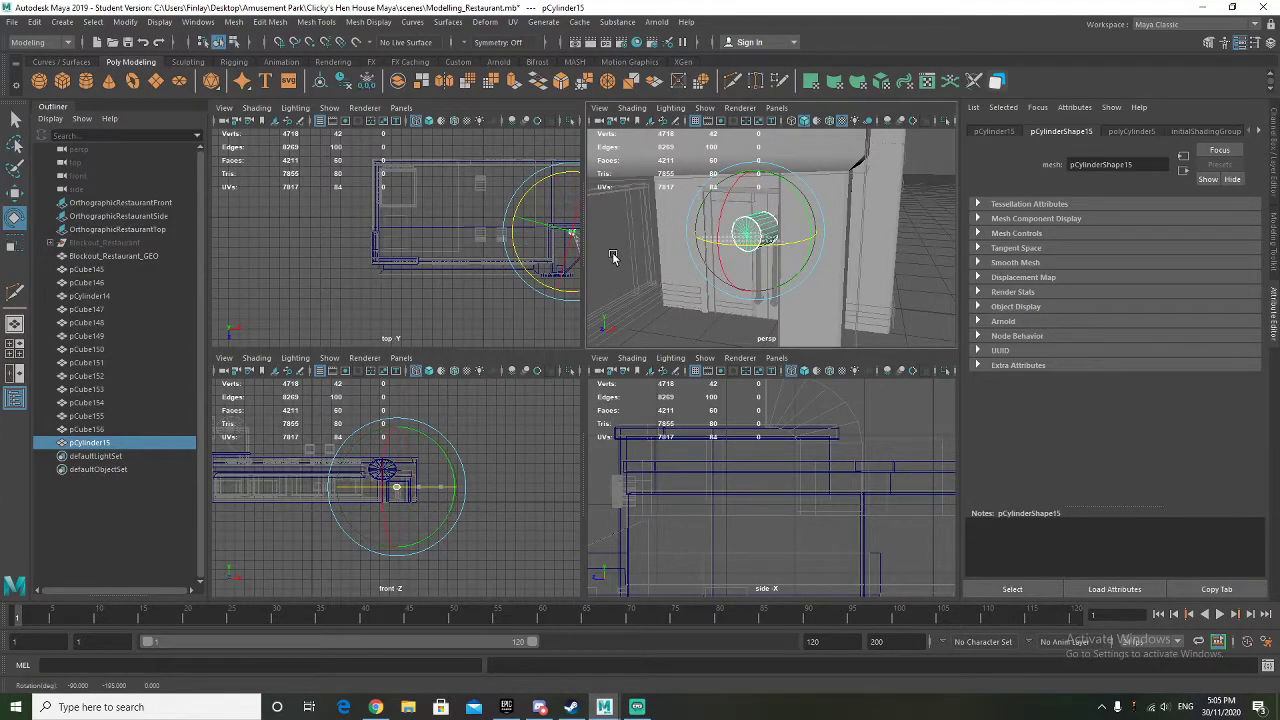
drag(724, 242, 739, 243)
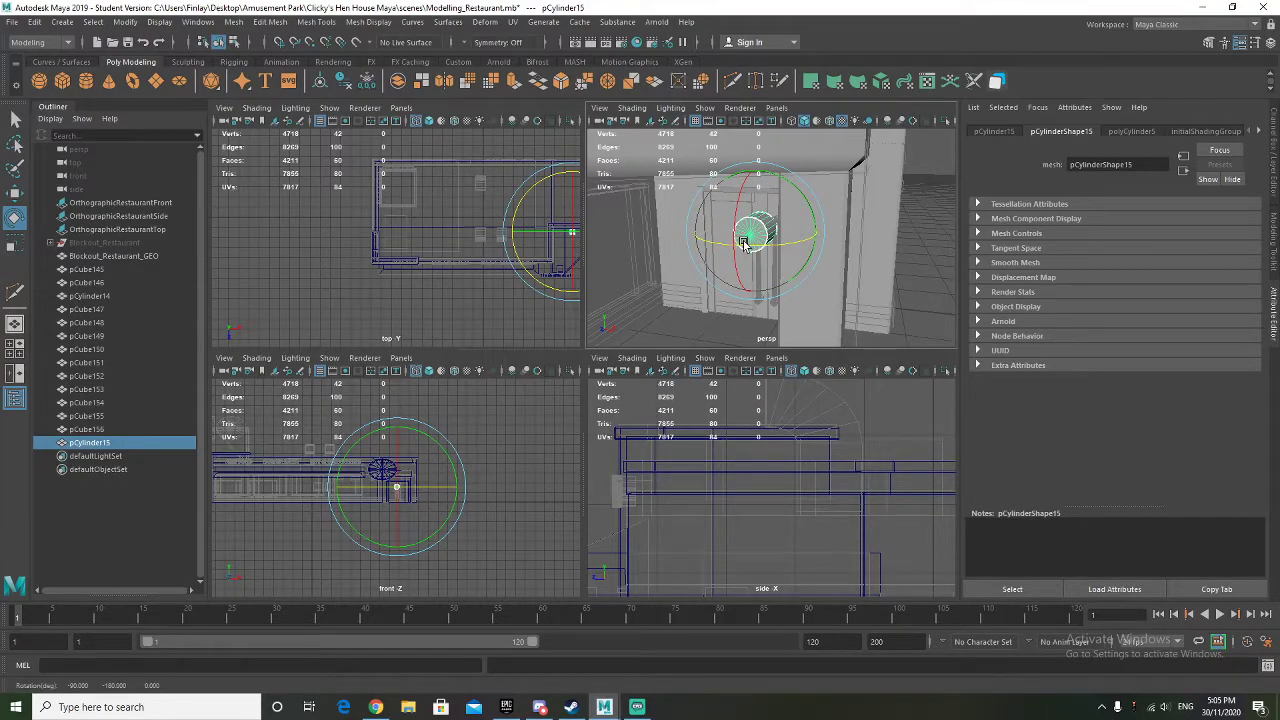
key(r)
key(w)
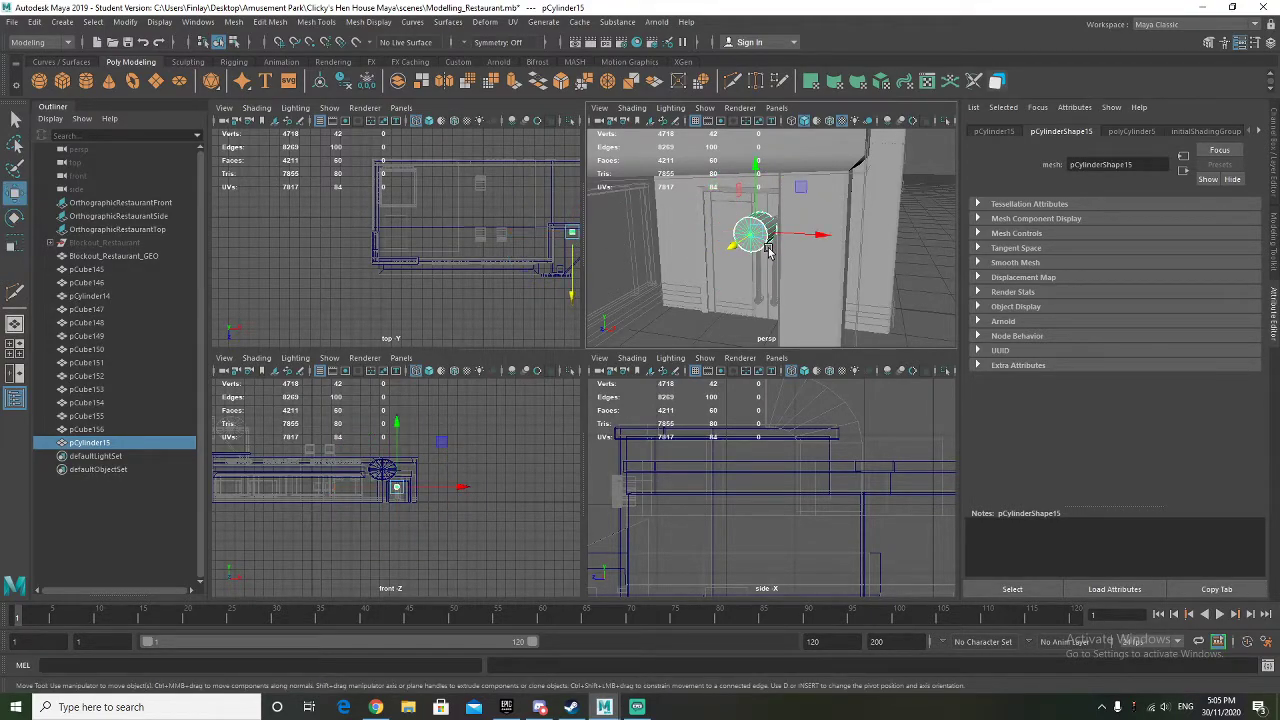
key(r)
key(w)
alt+drag(760, 253, 788, 220)
key(r)
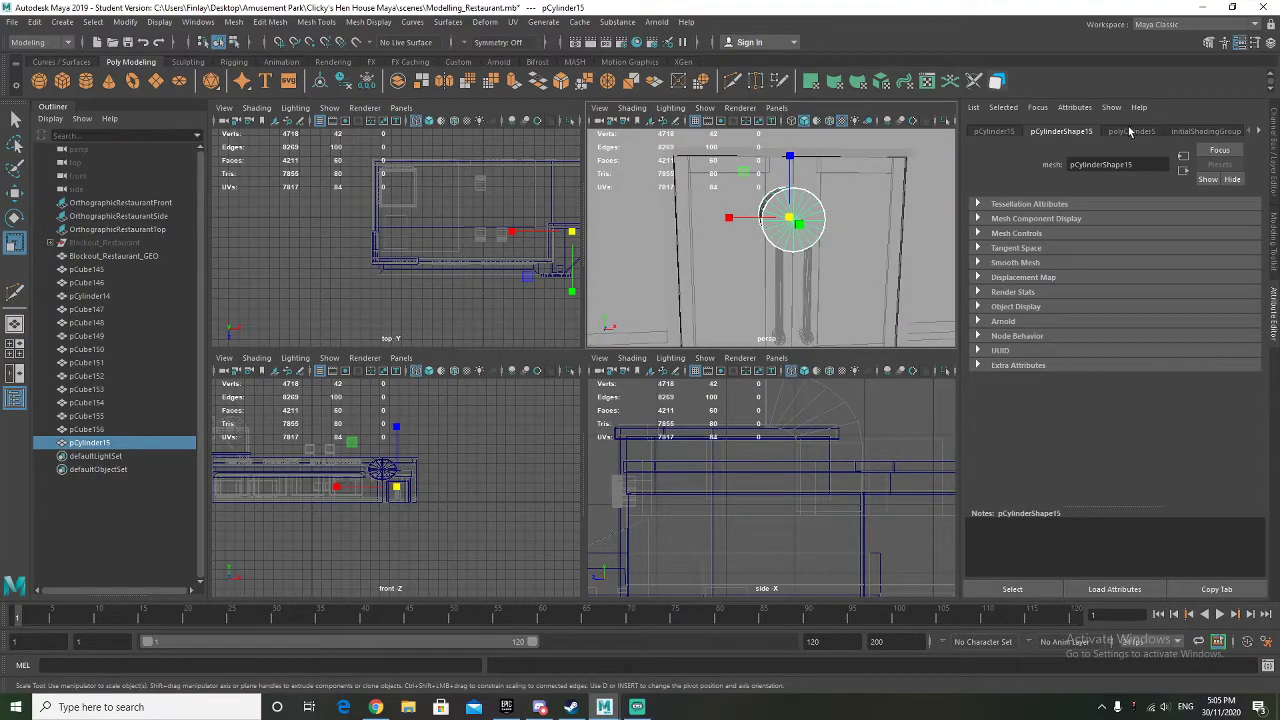
Set the cylinder's Subdivisions Axis to 8
click(1128, 131)
drag(1166, 248, 1131, 256)
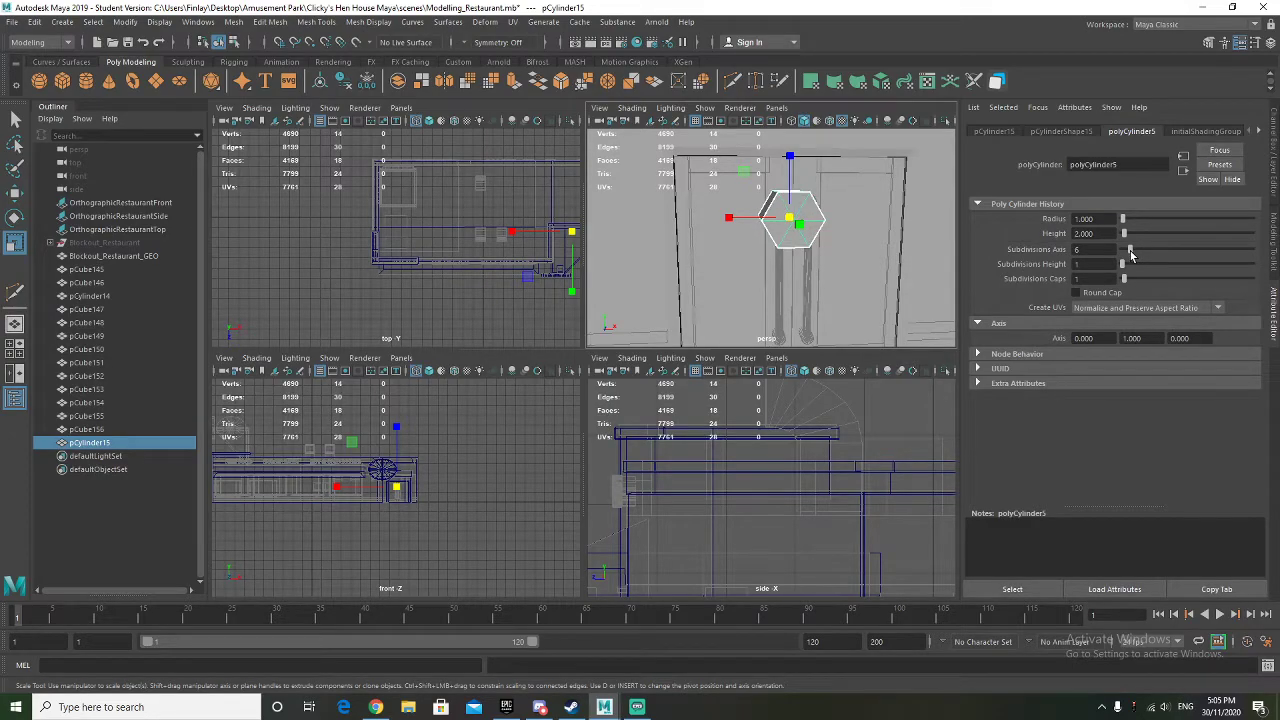
alt+drag(756, 230, 780, 252)
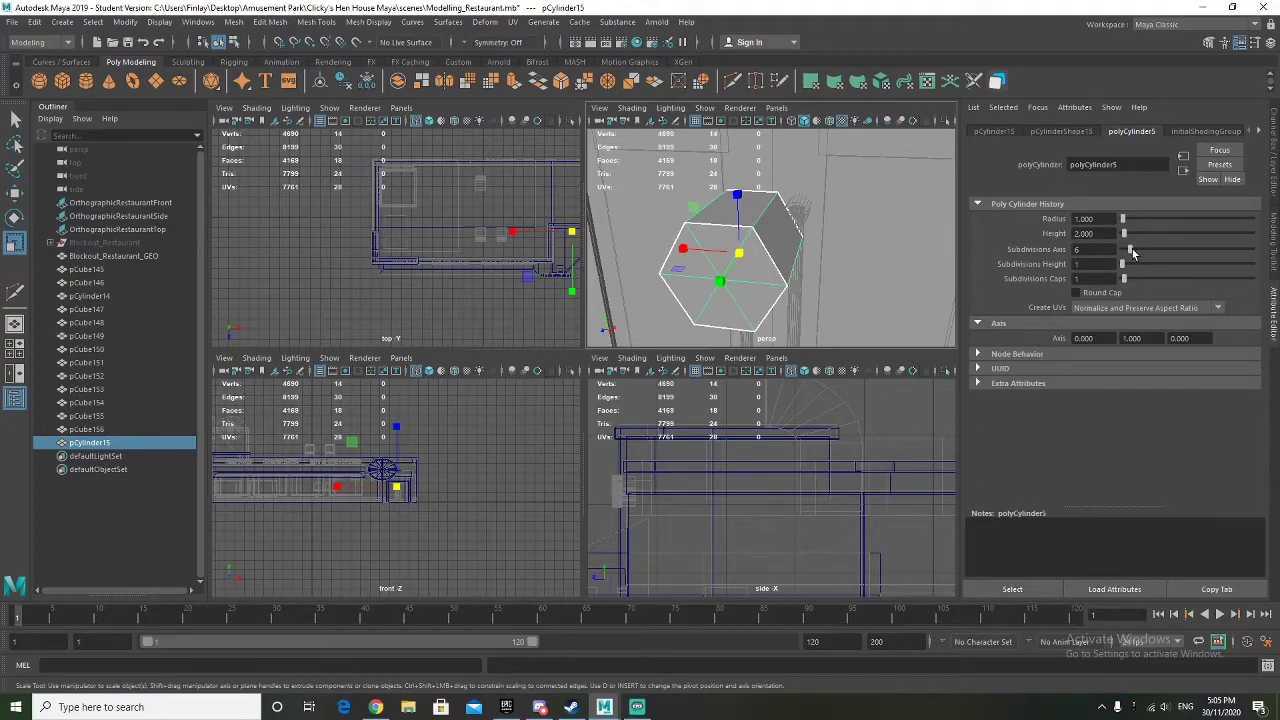
drag(1133, 254, 1137, 254)
Scale the cylinder down and align it with the round upper mount of the left blockout door handle
alt+drag(790, 278, 660, 264)
alt+drag(764, 260, 779, 229)
scroll(782, 252, up, 3)
key(f)
scroll(801, 236, down, 5)
key(w)
key(f)
scroll(737, 251, down, 3)
scroll(779, 229, down, 3)
scroll(401, 448, up, 15)
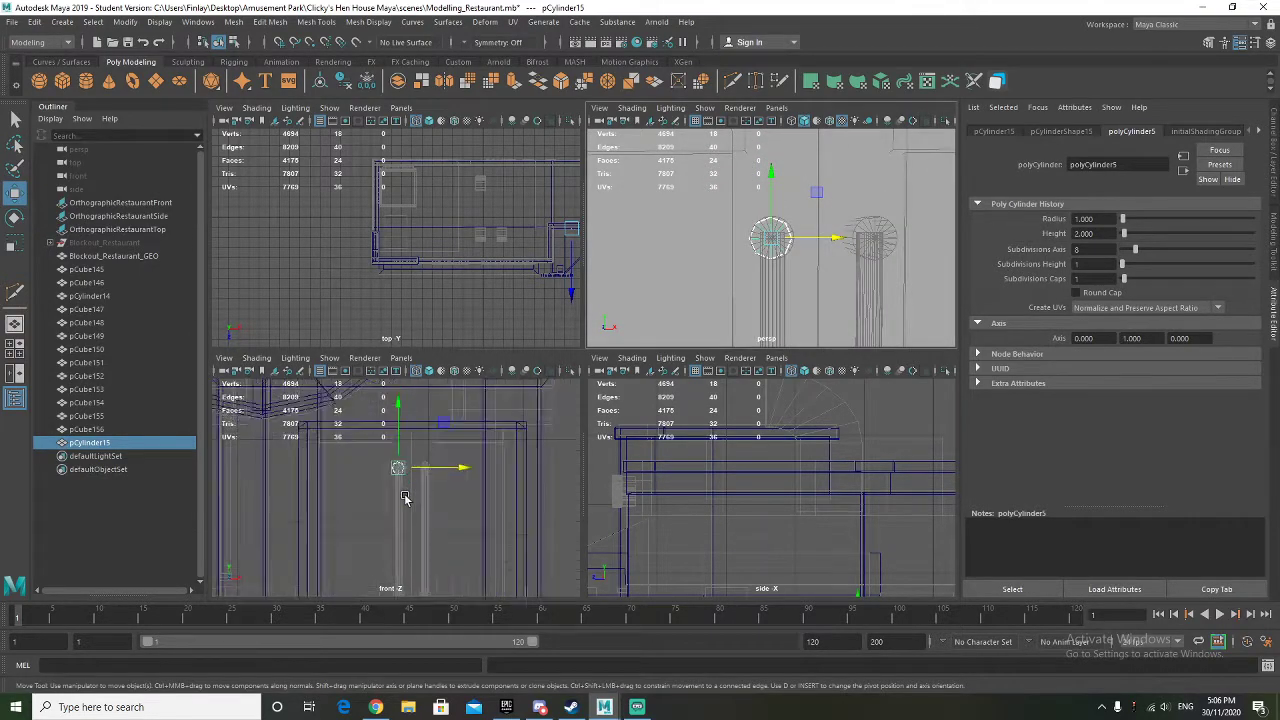
scroll(400, 497, up, 2)
alt+middle_drag(417, 454, 397, 508)
drag(423, 418, 428, 414)
alt+drag(766, 280, 689, 263)
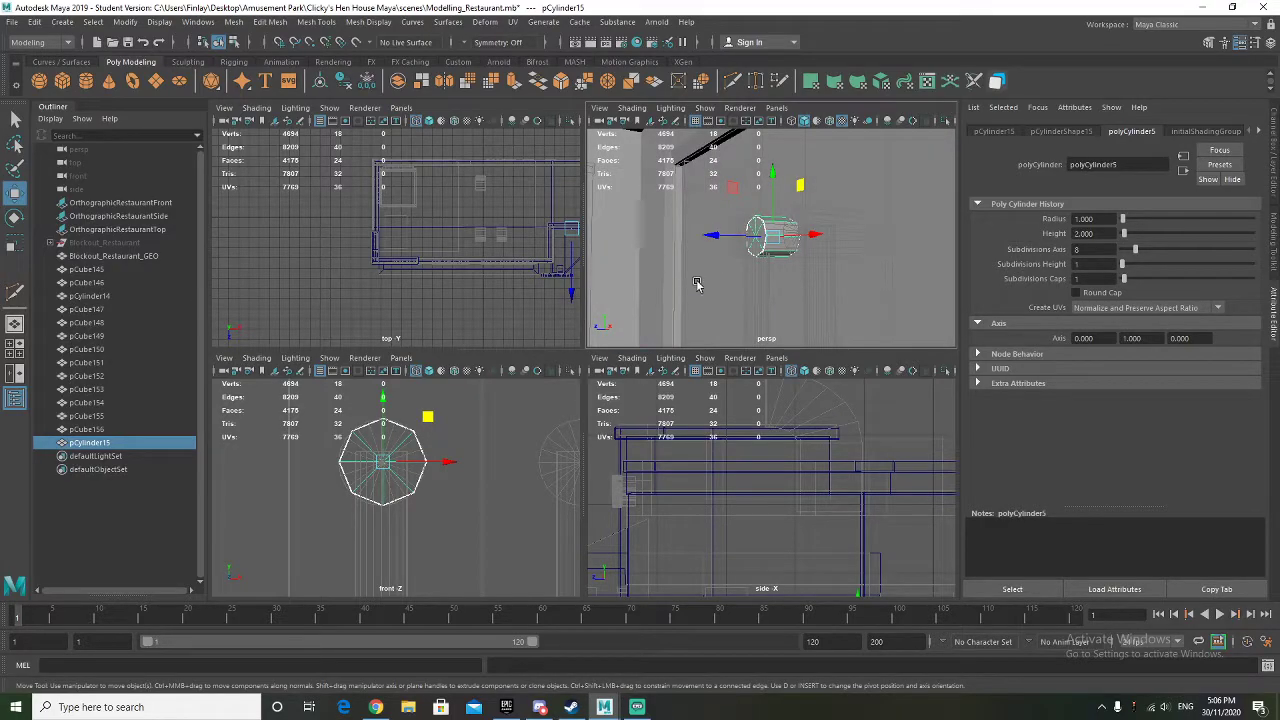
Move the vertices of one cylinder end cap along the depth axis to adjust its length, then return to object selection
right_drag(755, 231, 692, 224)
alt+drag(749, 237, 697, 211)
drag(767, 271, 768, 270)
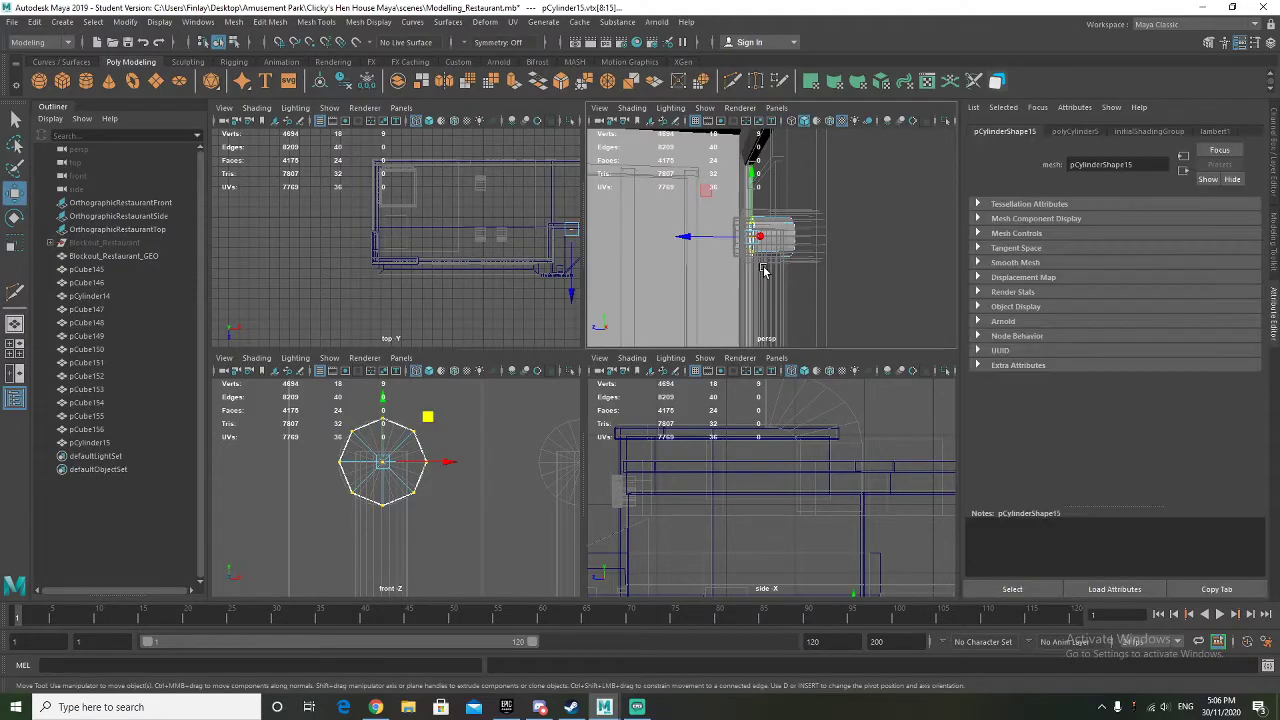
alt+drag(674, 240, 755, 228)
right_drag(755, 228, 822, 203)
Delete the flat end-cap faces on the hidden rear side of the handle's upper mount cylinder
key(f)
alt+drag(797, 257, 714, 251)
right_drag(789, 225, 789, 263)
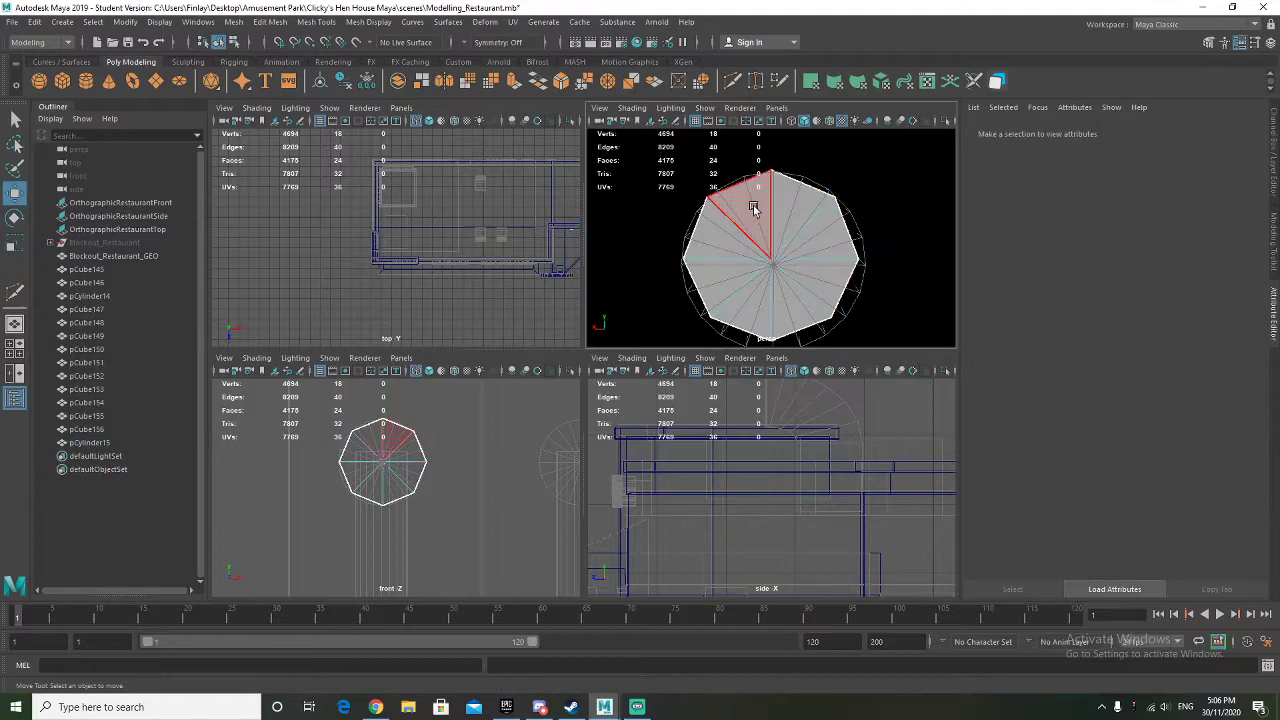
click(755, 211)
shift+click(806, 286)
shift+click(794, 303)
shift+click(735, 300)
shift+click(718, 275)
shift+click(712, 237)
key(Delete)
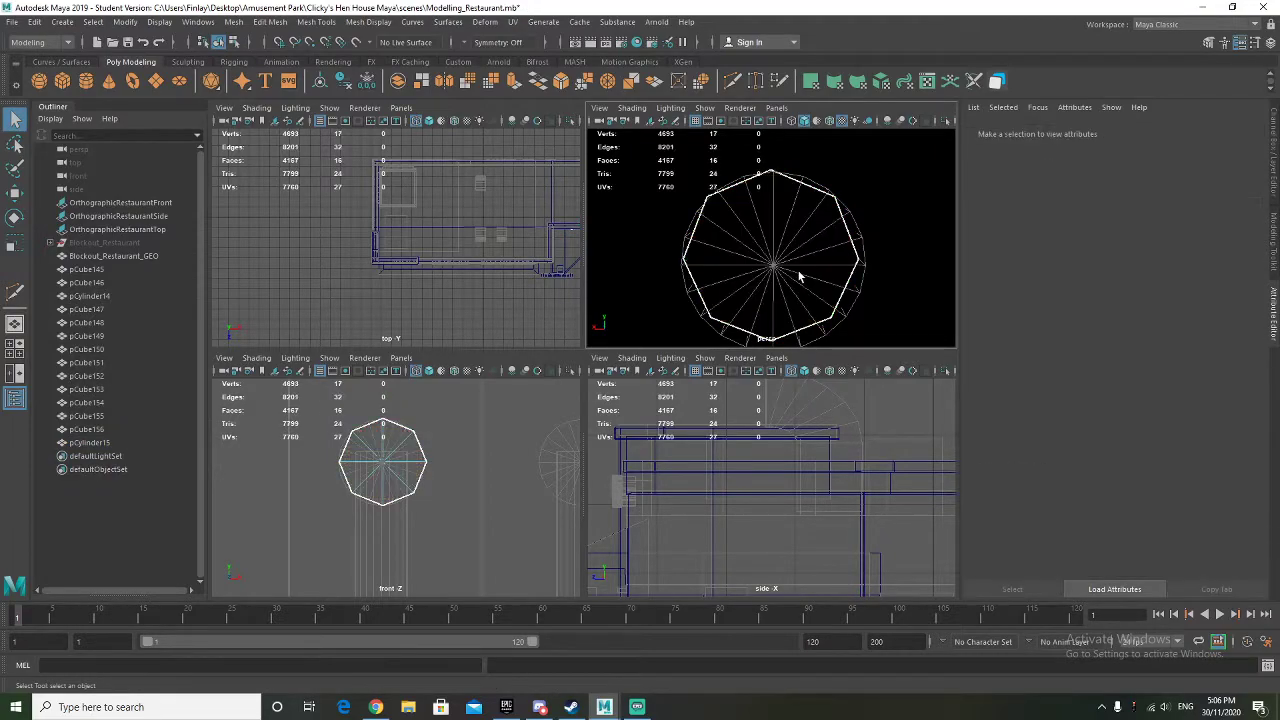
Duplicate the upper mount cylinder and move the copy straight down onto the left handle's lower round mount
mouse_move(799, 277)
alt+mouse_down()
mouse_move(969, 263)
mouse_move(783, 260)
alt+mouse_up()
scroll(777, 243, down, 5)
right_drag(775, 240, 804, 225)
scroll(780, 250, up, 3)
alt+middle_drag(782, 223, 813, 230)
key(ctrl+d)
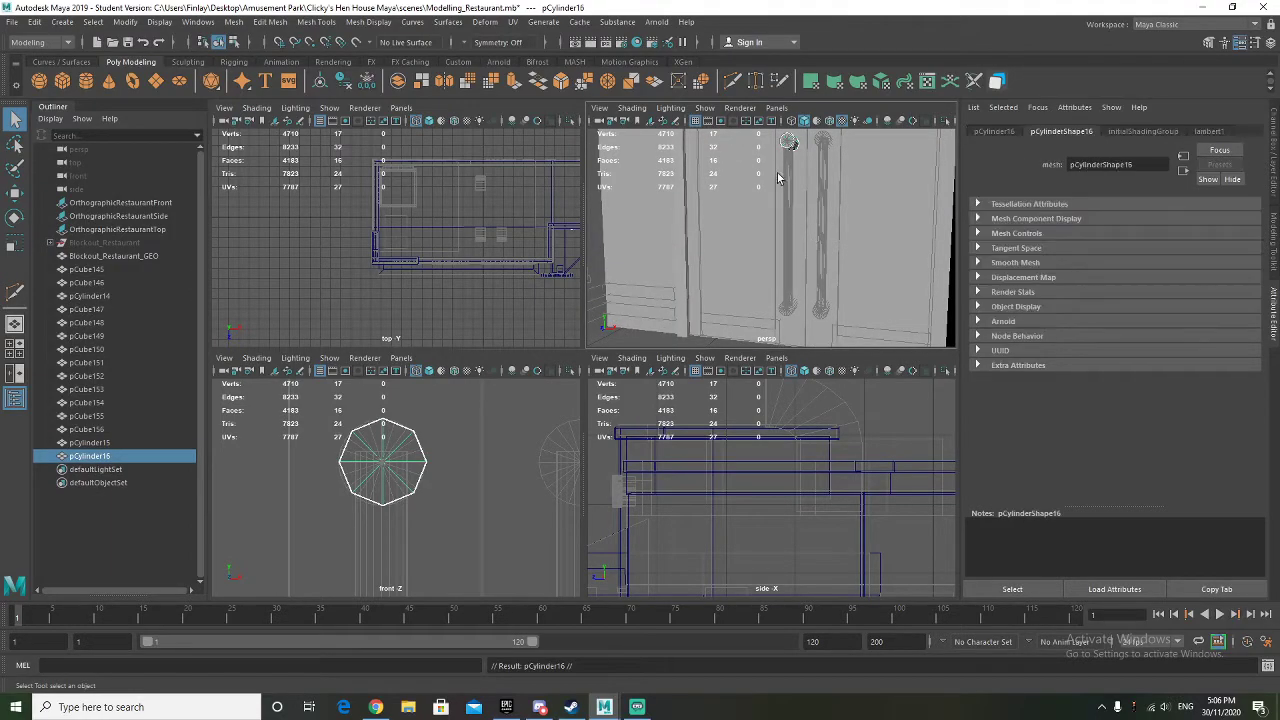
key(w)
scroll(384, 478, down, 6)
alt+middle_drag(389, 513, 386, 427)
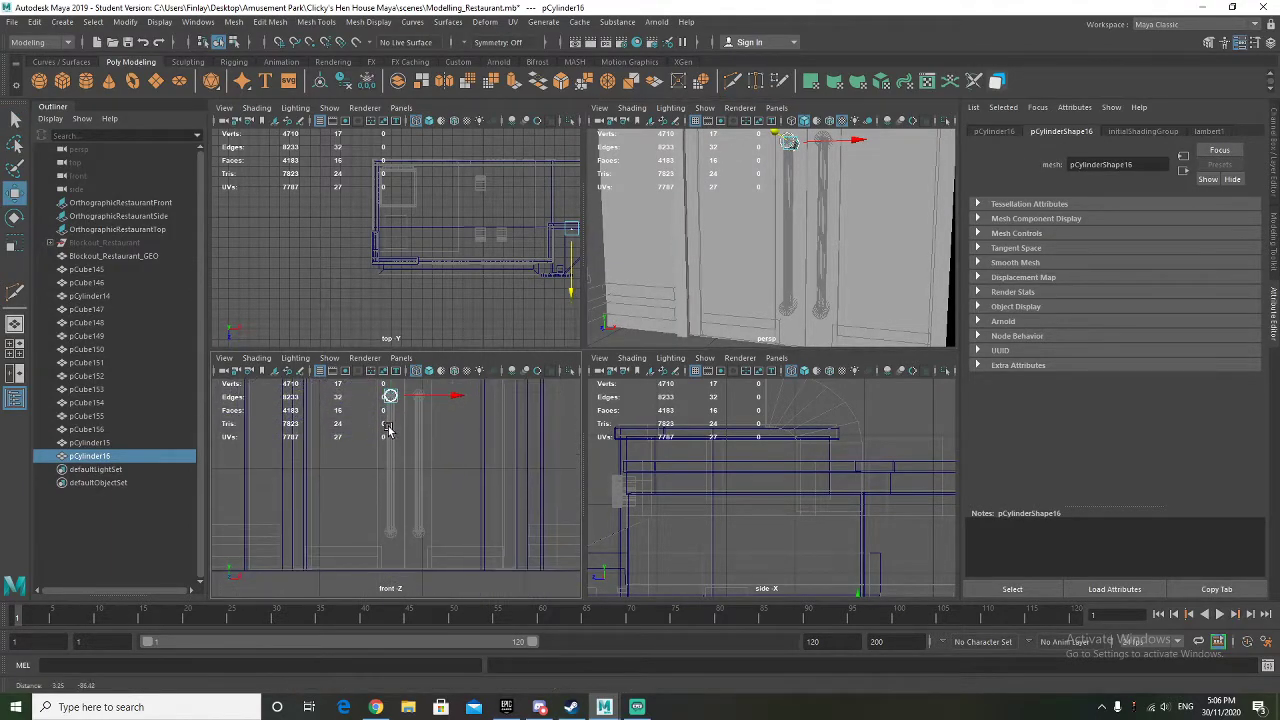
drag(390, 383, 393, 530)
key(f)
drag(397, 418, 395, 383)
Duplicate the lower mount, rotate the copy upright and raise it above the mount to start the handle bar
alt+drag(917, 266, 837, 274)
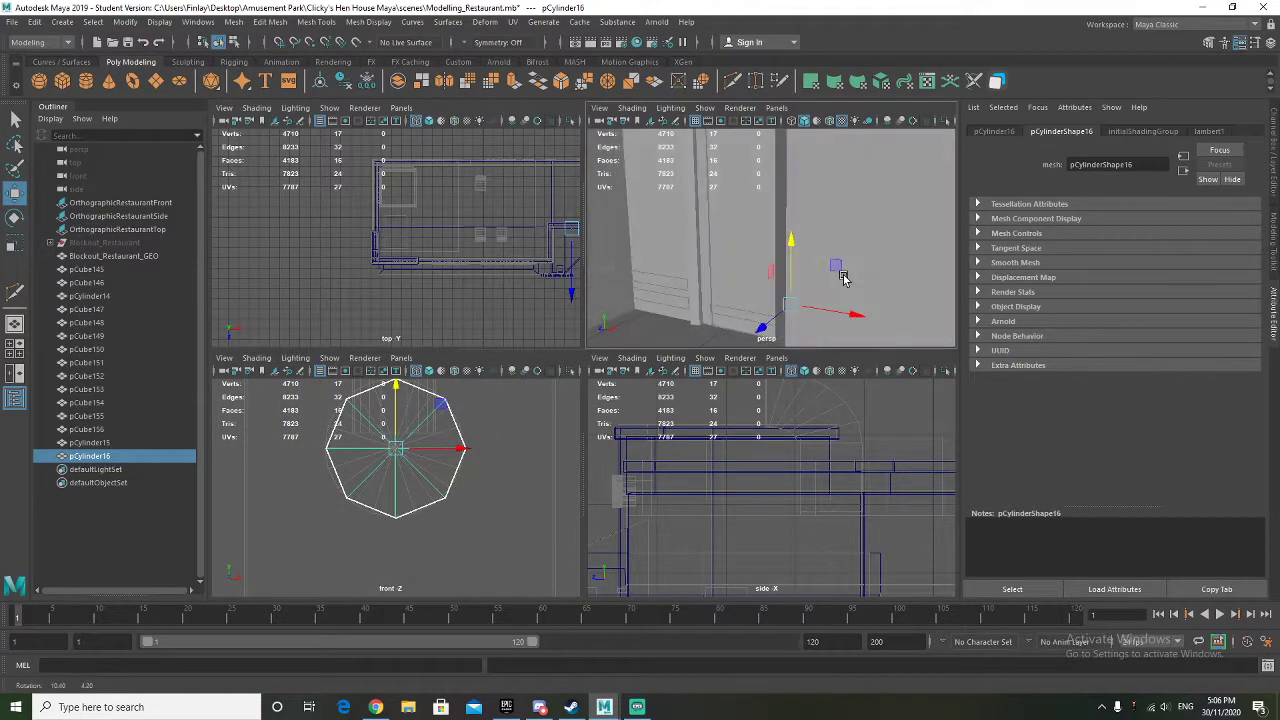
key(ctrl+d)
key(e)
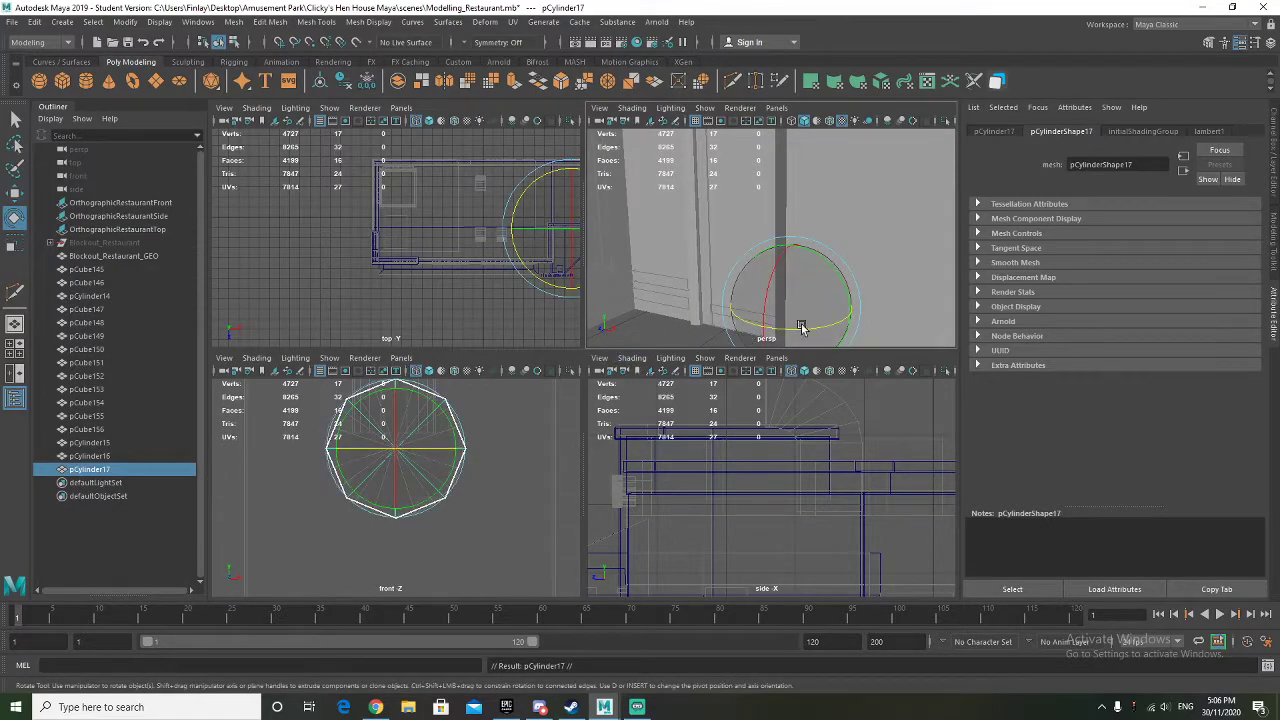
key(f)
drag(779, 295, 797, 210)
key(w)
drag(781, 257, 797, 190)
key(f)
alt+drag(766, 257, 951, 303)
scroll(771, 306, down, 3)
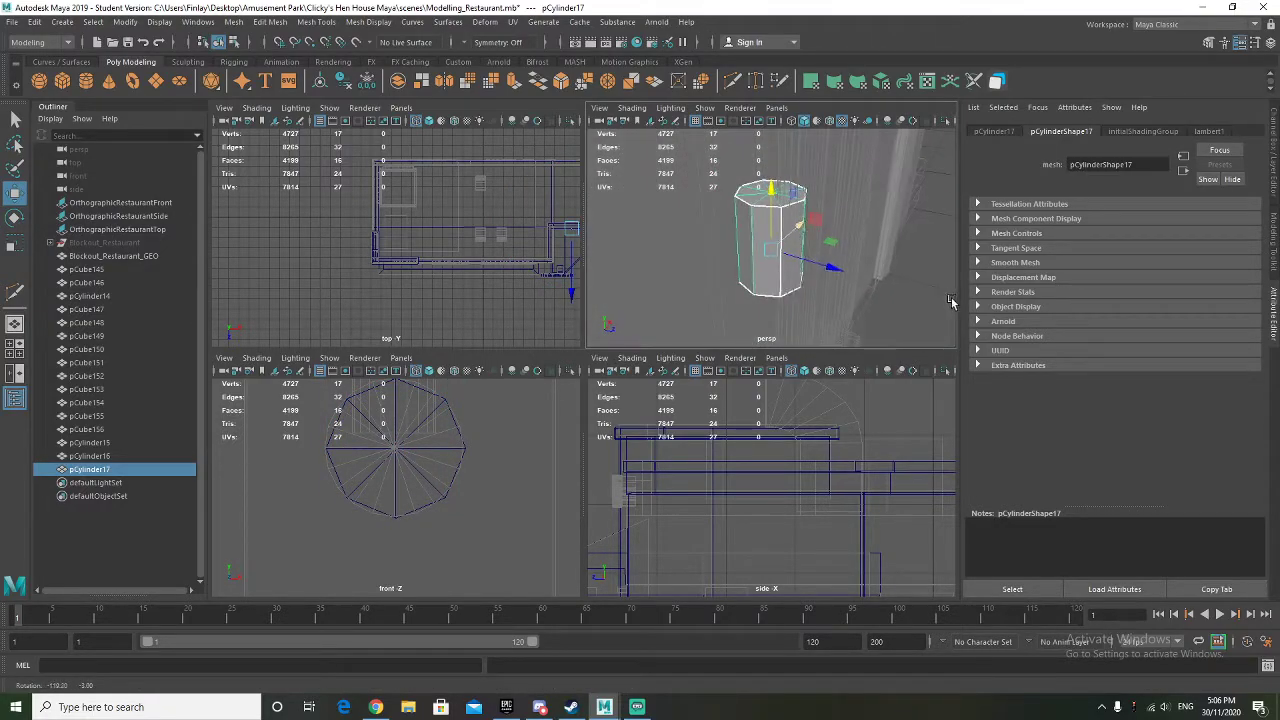
Scale the upright cylinder into a long, thin bar and position it over the left blockout handle bar
drag(843, 271, 828, 300)
key(r)
mouse_move(729, 268)
alt+mouse_down()
mouse_move(756, 262)
mouse_move(727, 244)
mouse_move(781, 272)
mouse_move(740, 283)
alt+mouse_up()
key(w)
alt+drag(830, 272, 770, 145)
key(r)
alt+drag(772, 215, 777, 206)
scroll(349, 496, down, 6)
scroll(349, 496, up, 5)
key(w)
scroll(415, 430, up, 2)
scroll(415, 430, up, 2)
alt+middle_drag(415, 430, 406, 455)
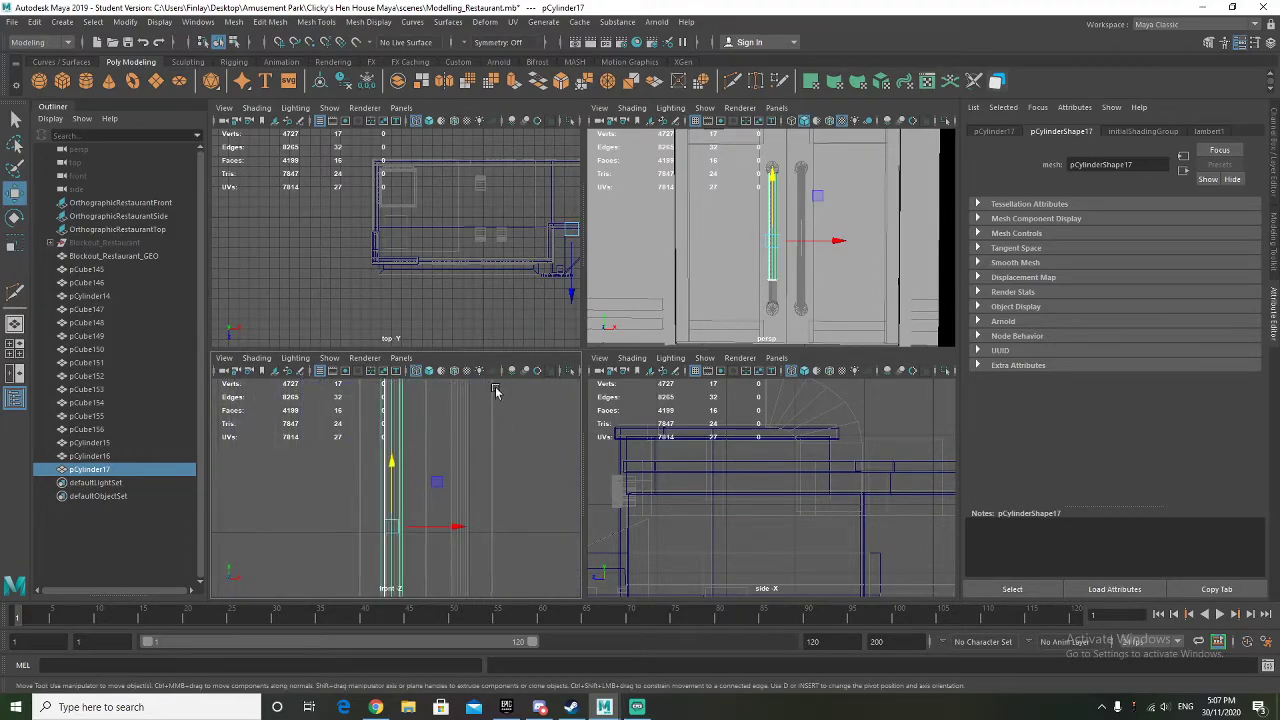
Move the vertices at the bar's lower end down until they reach the lower mount
alt+drag(758, 274, 764, 160)
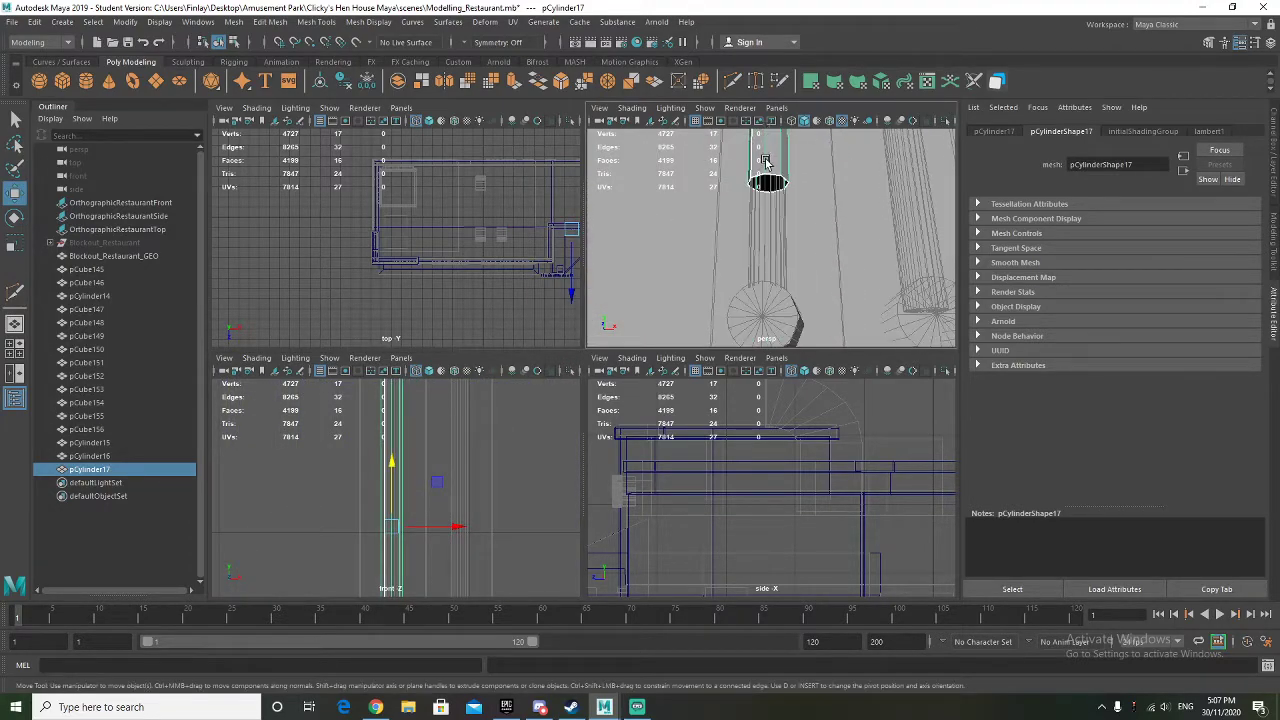
right_drag(765, 182, 700, 174)
drag(729, 160, 823, 206)
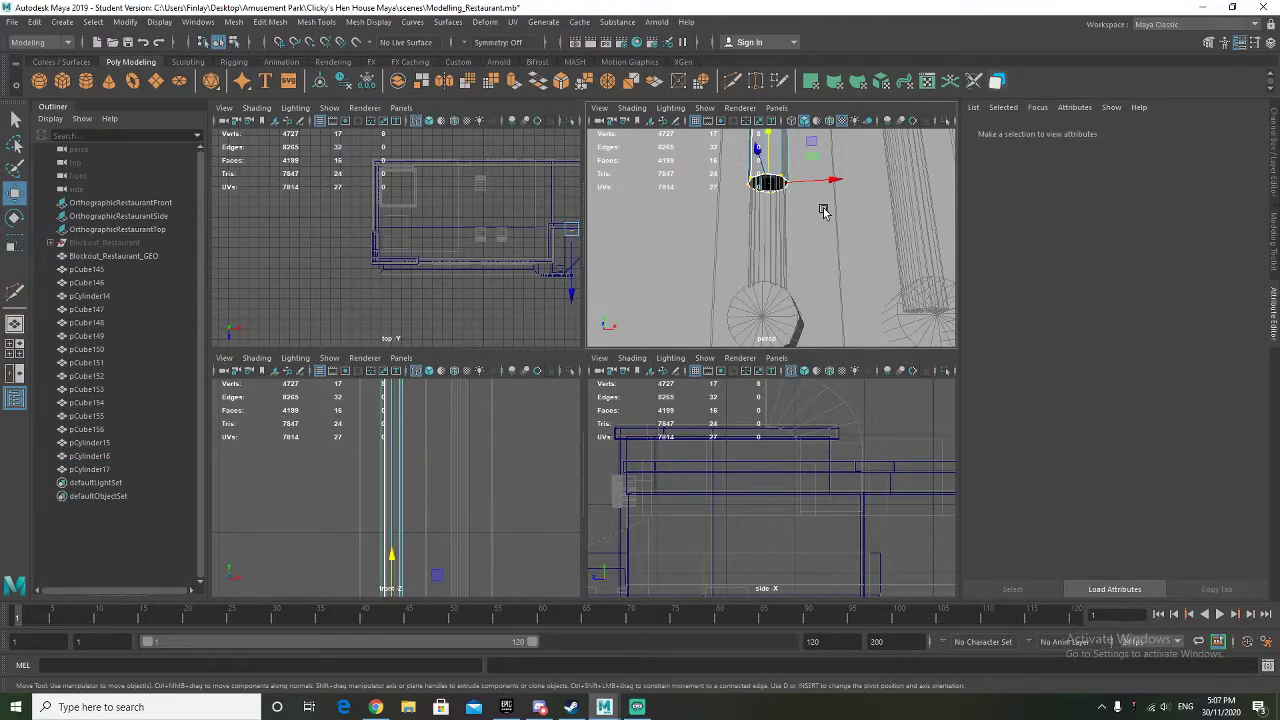
scroll(418, 484, down, 3)
drag(391, 431, 395, 478)
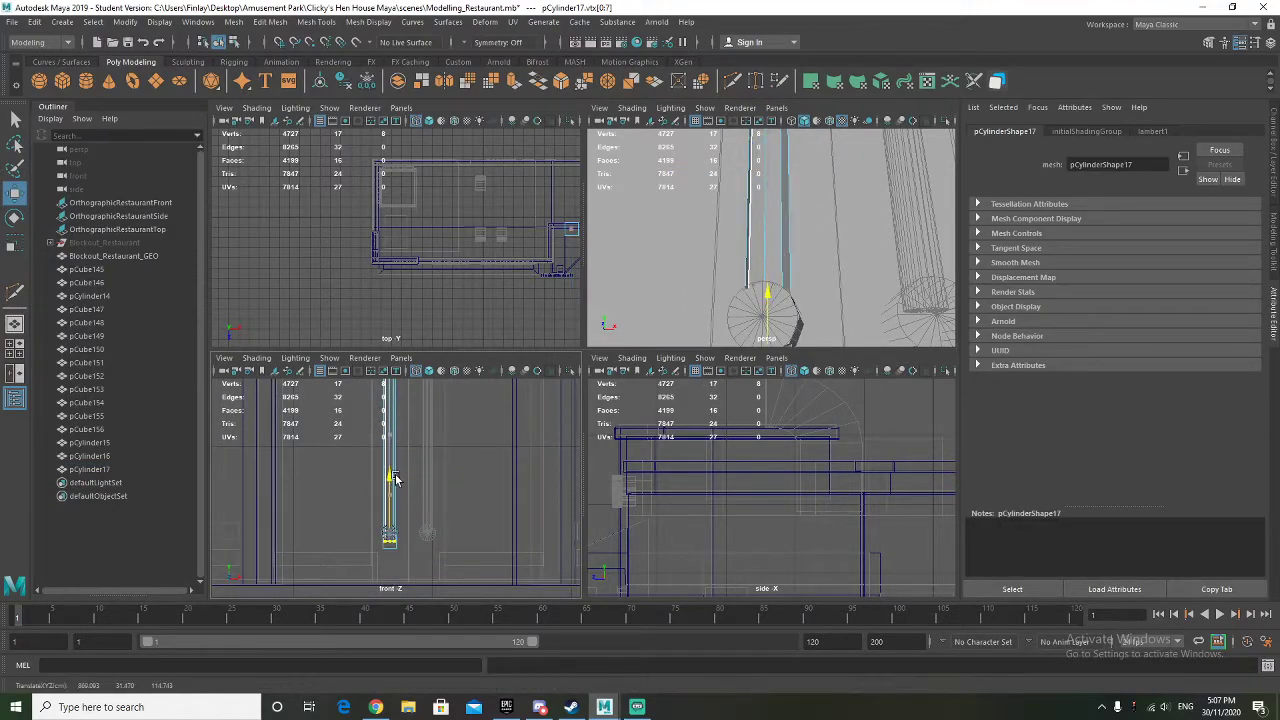
Examine how the bar's upper end meets the upper mount, ending in object selection with the bar selected
scroll(767, 256, up, 5)
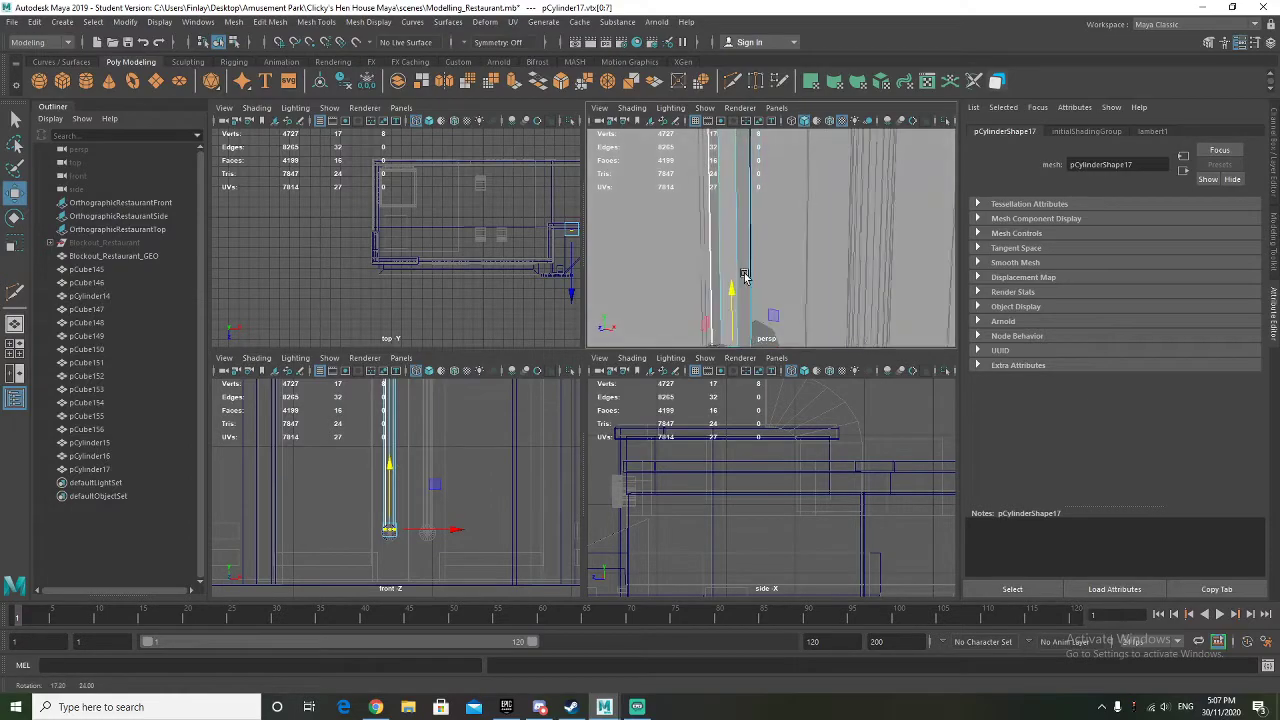
alt+middle_drag(765, 192, 771, 263)
mouse_move(771, 263)
alt+mouse_down()
mouse_move(760, 243)
mouse_move(770, 250)
alt+mouse_up()
click(765, 245)
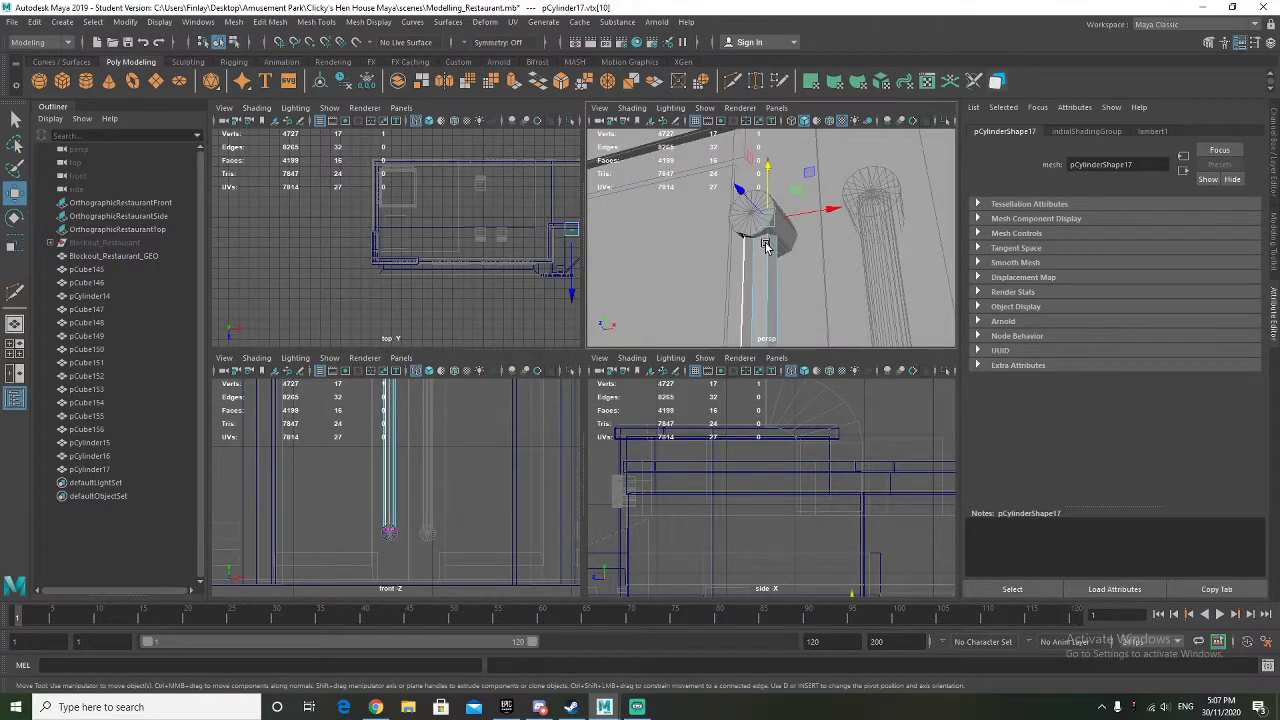
key(f)
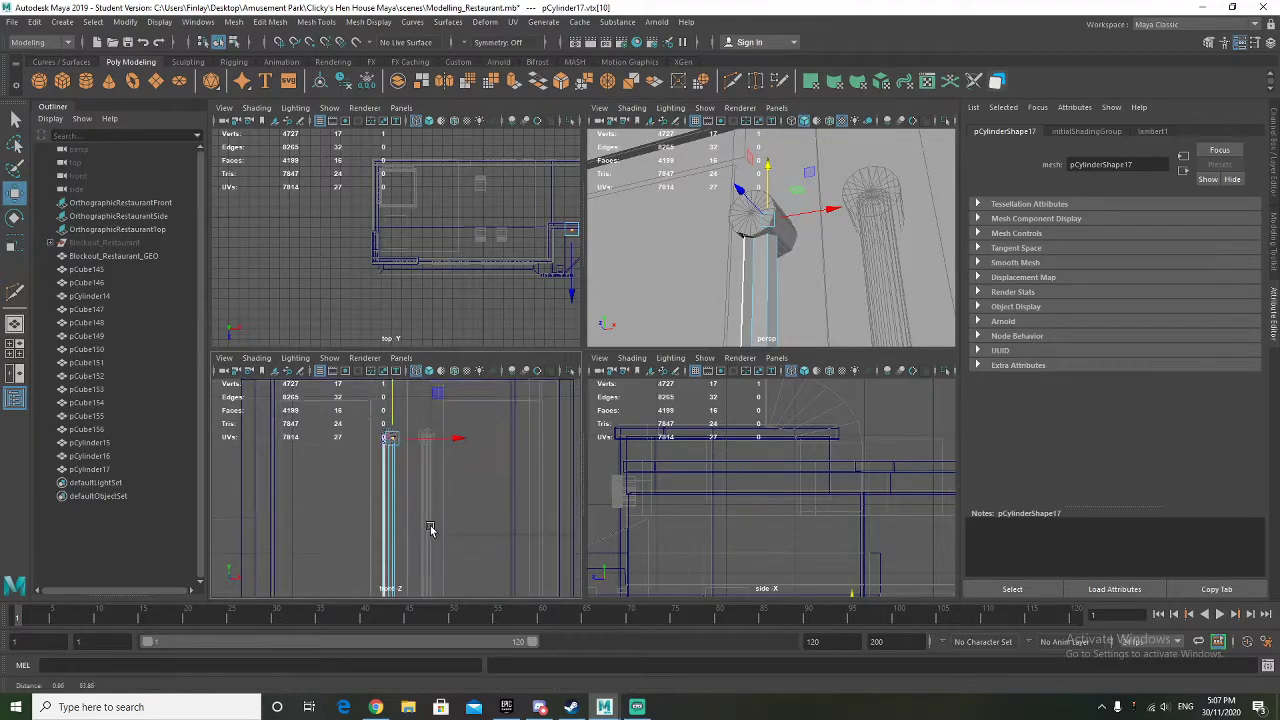
key(f)
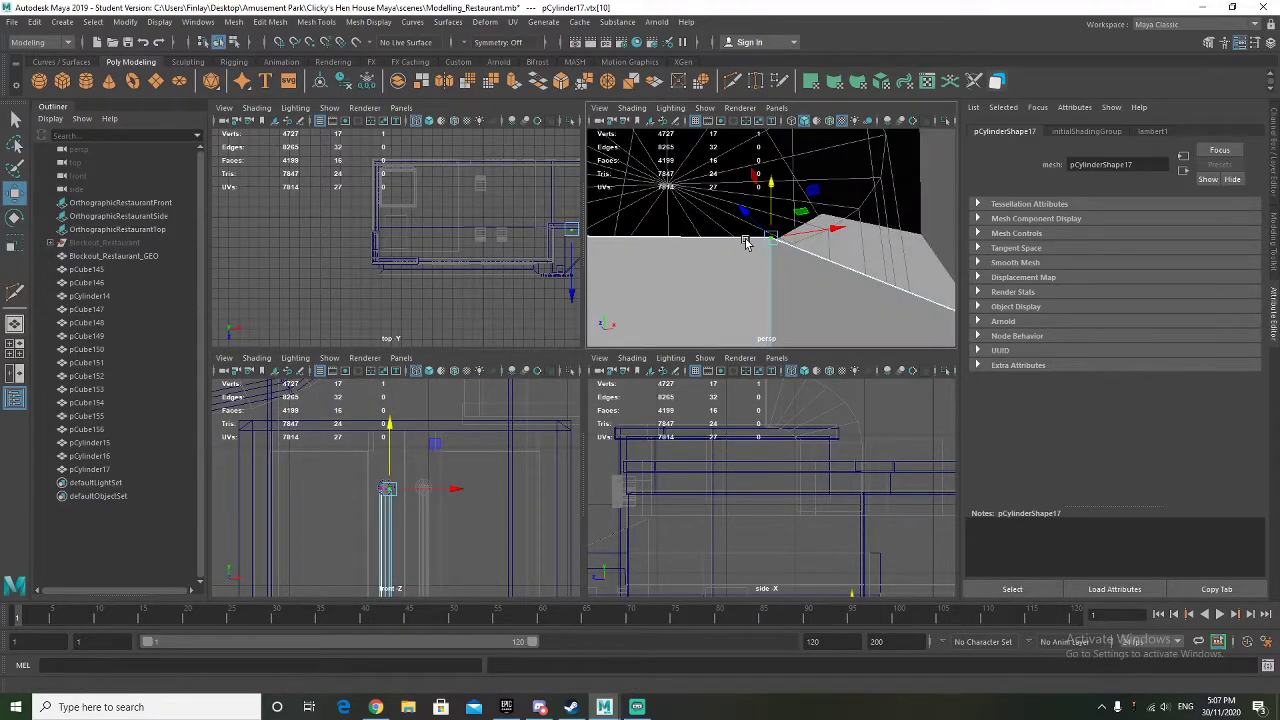
scroll(740, 262, down, 3)
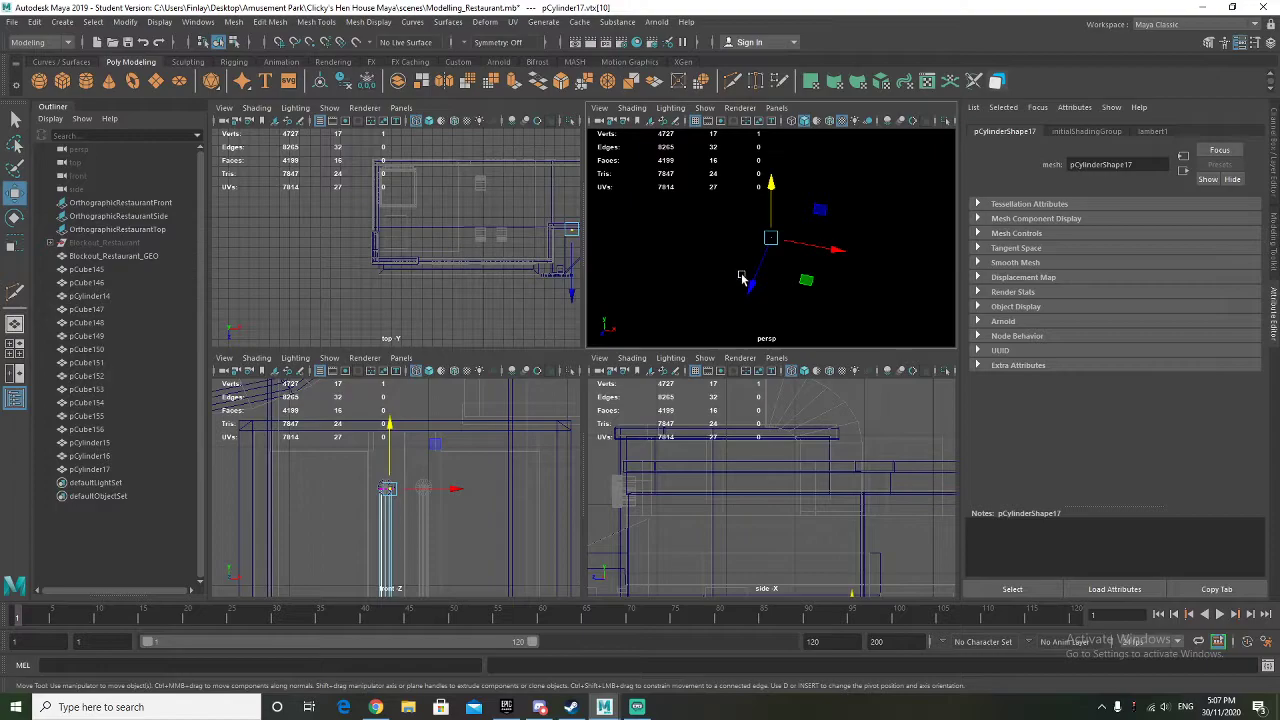
alt+drag(739, 291, 759, 289)
right_drag(759, 289, 826, 270)
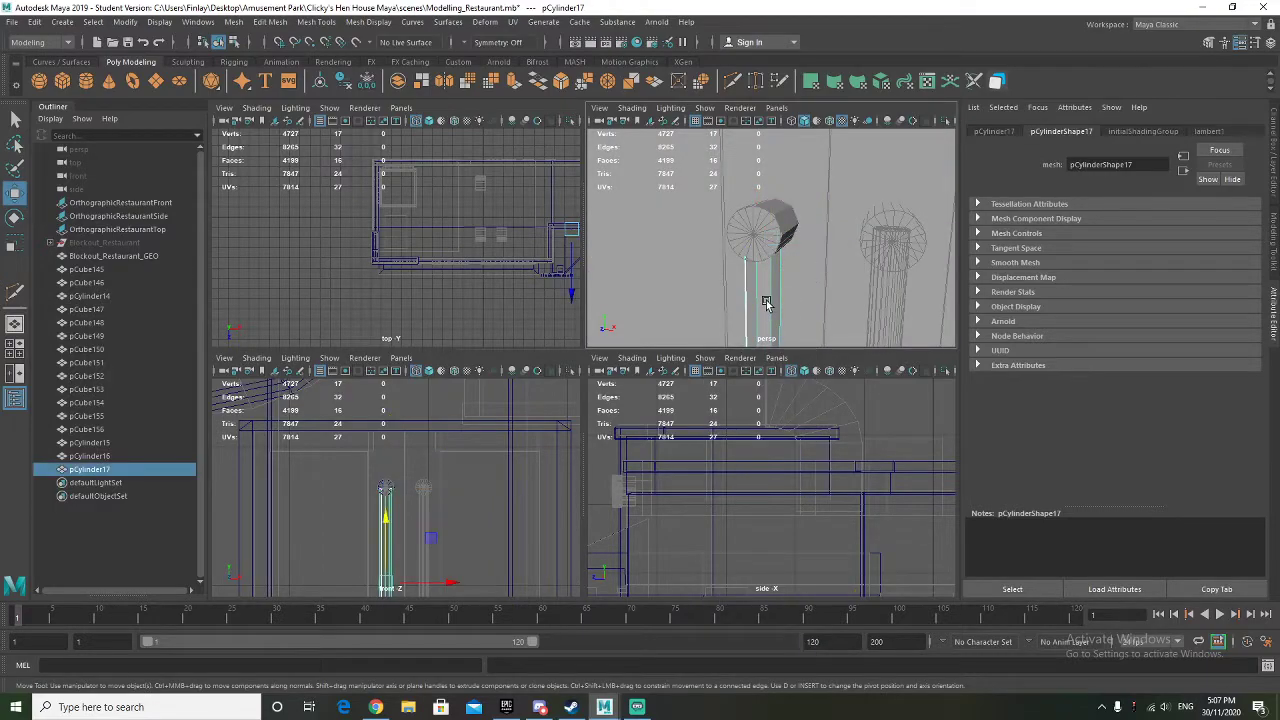
Isolate the handle bar, delete its eight top cap faces, and show the rest of the scene again
key(ctrl+1)
alt+drag(765, 303, 767, 215)
right_drag(759, 214, 758, 250)
double_click(762, 224)
click(810, 233)
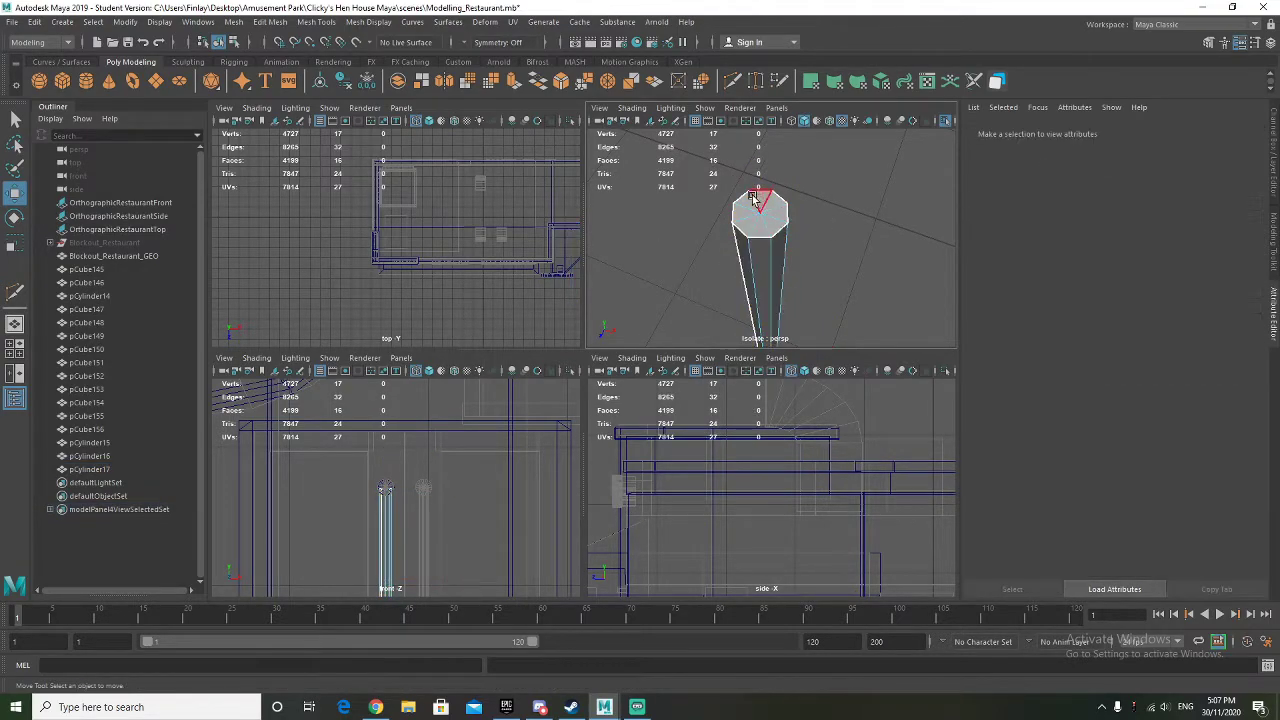
key(q)
click(757, 199)
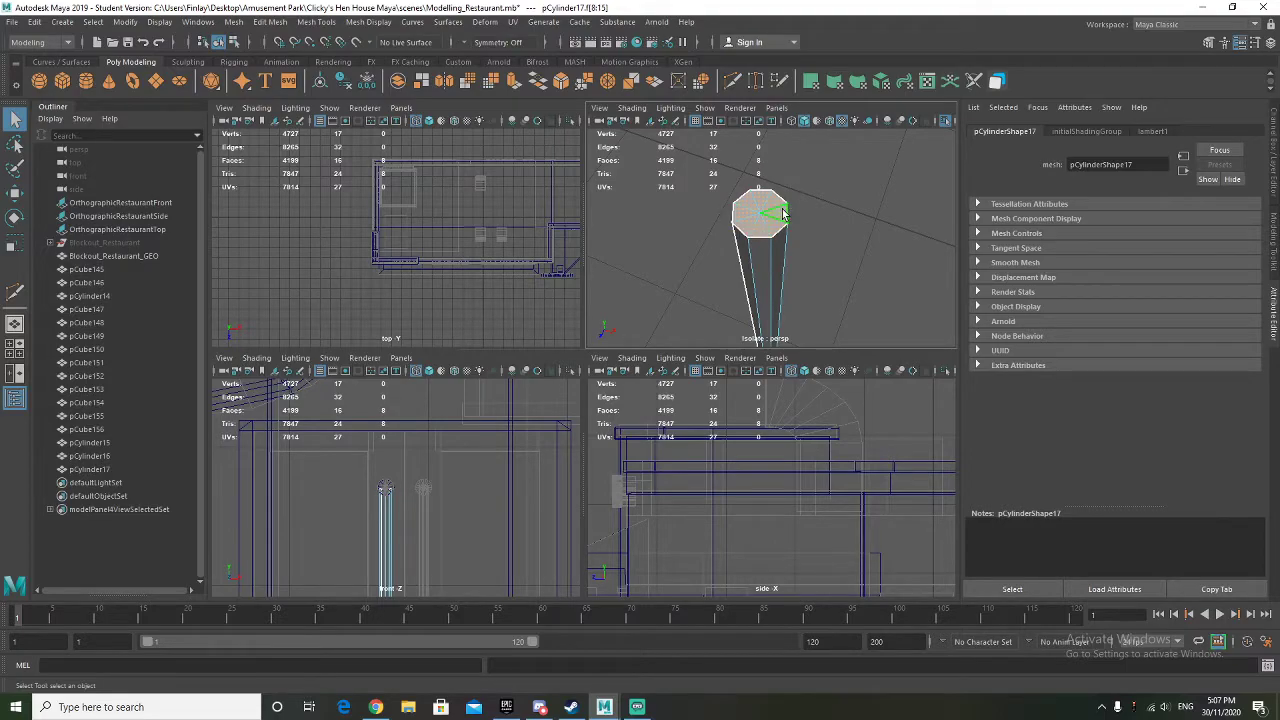
key(Delete)
right_drag(782, 213, 794, 203)
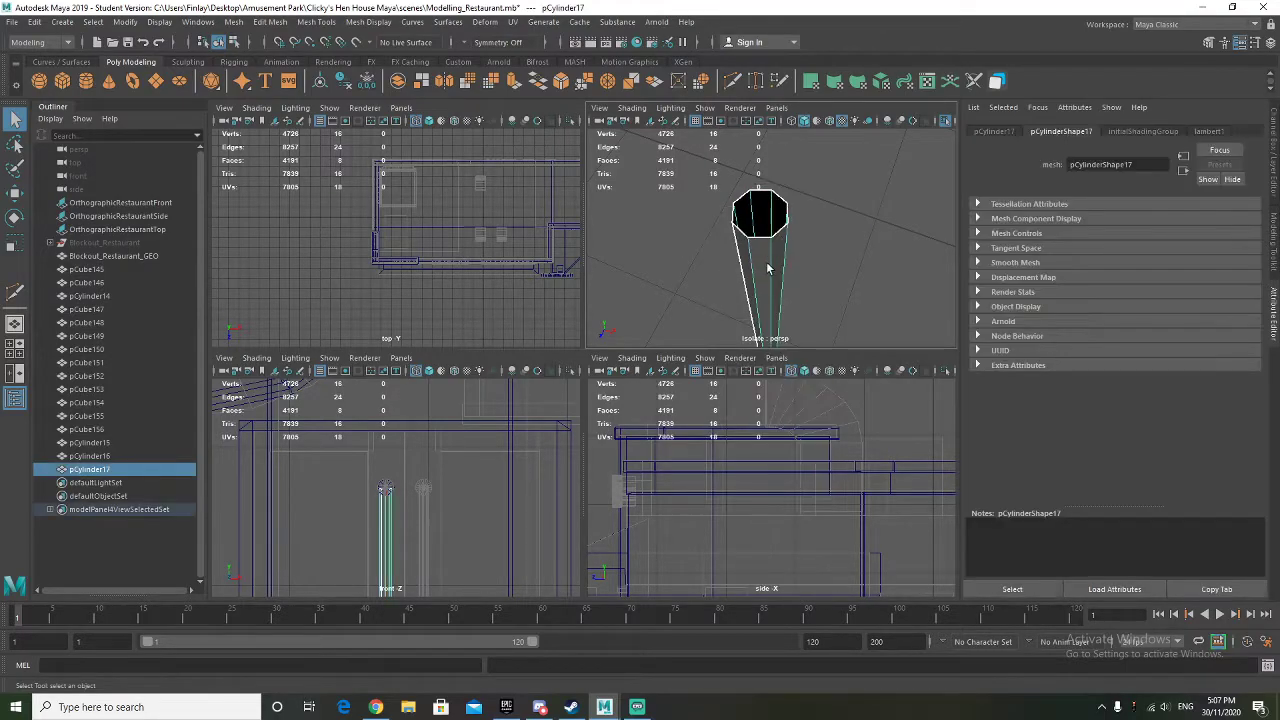
key(ctrl+1)
Duplicate the left handle's bar and two mounts together and move the copies sideways onto the right blockout handle
alt+drag(772, 268, 780, 231)
key(f)
alt+drag(788, 177, 791, 229)
click(105, 445)
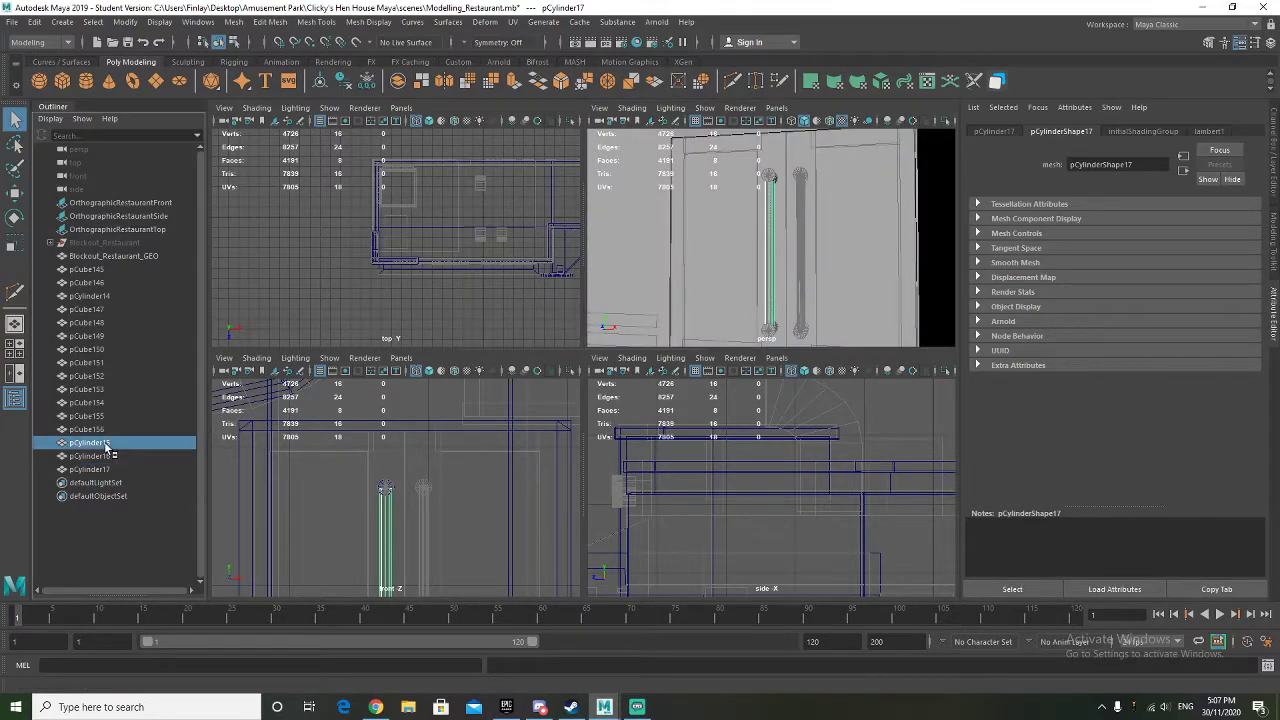
shift+click(109, 470)
key(ctrl+d)
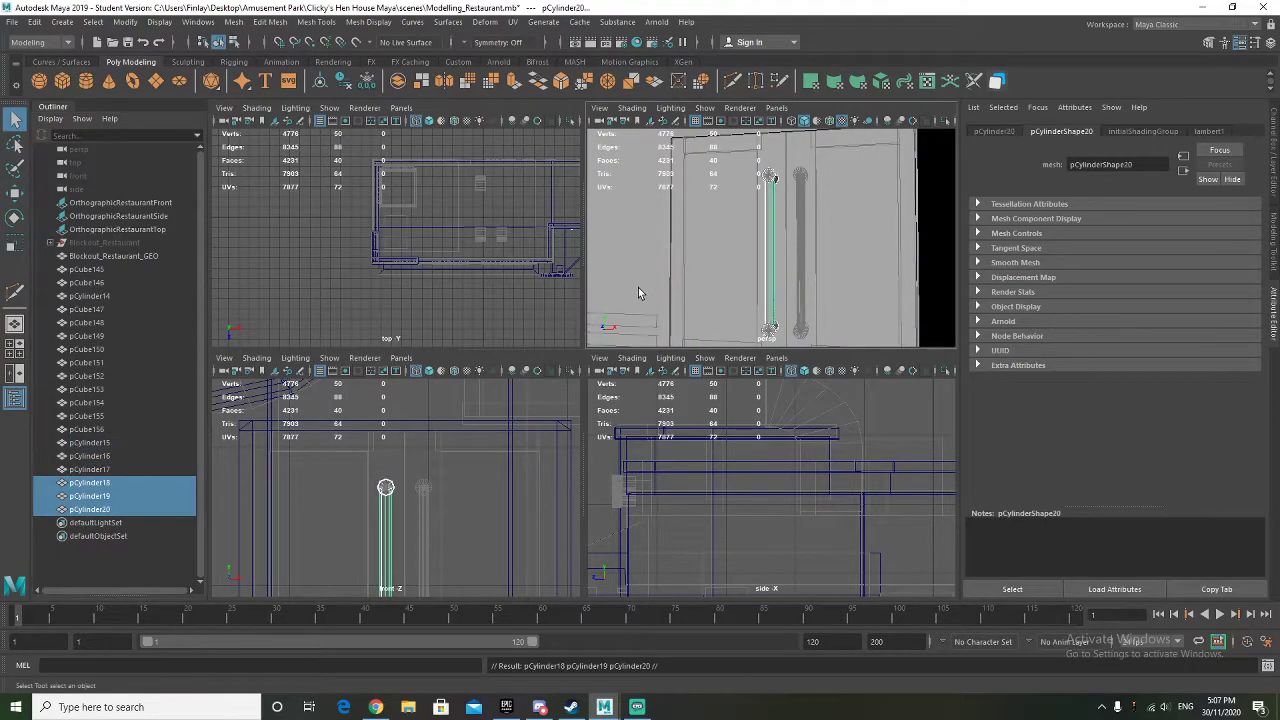
key(w)
drag(822, 257, 852, 256)
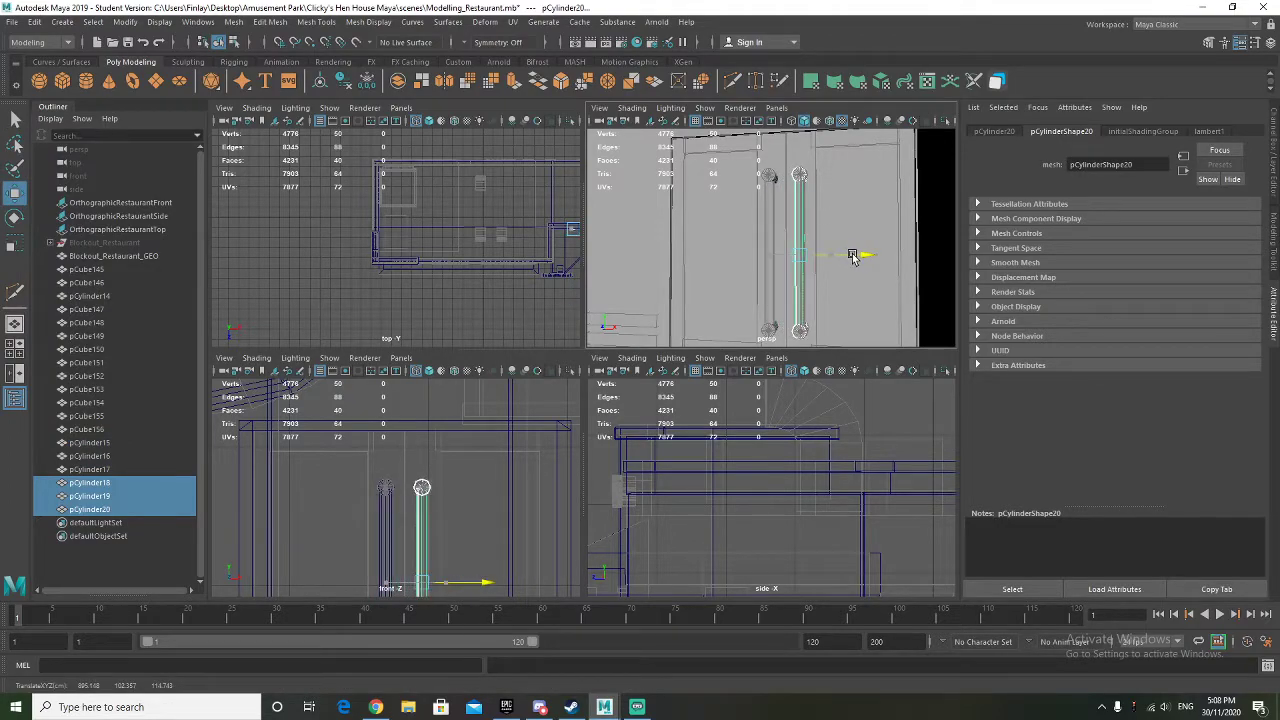
Fine-tune the right handle's alignment with the blockout reference in the front view
scroll(519, 508, up, 6)
alt+middle_drag(495, 487, 430, 390)
scroll(446, 516, down, 2)
alt+middle_drag(448, 517, 443, 460)
scroll(441, 463, down, 1)
drag(441, 540, 441, 531)
alt+drag(456, 486, 469, 471)
alt+middle_drag(469, 471, 474, 538)
alt+drag(847, 267, 763, 277)
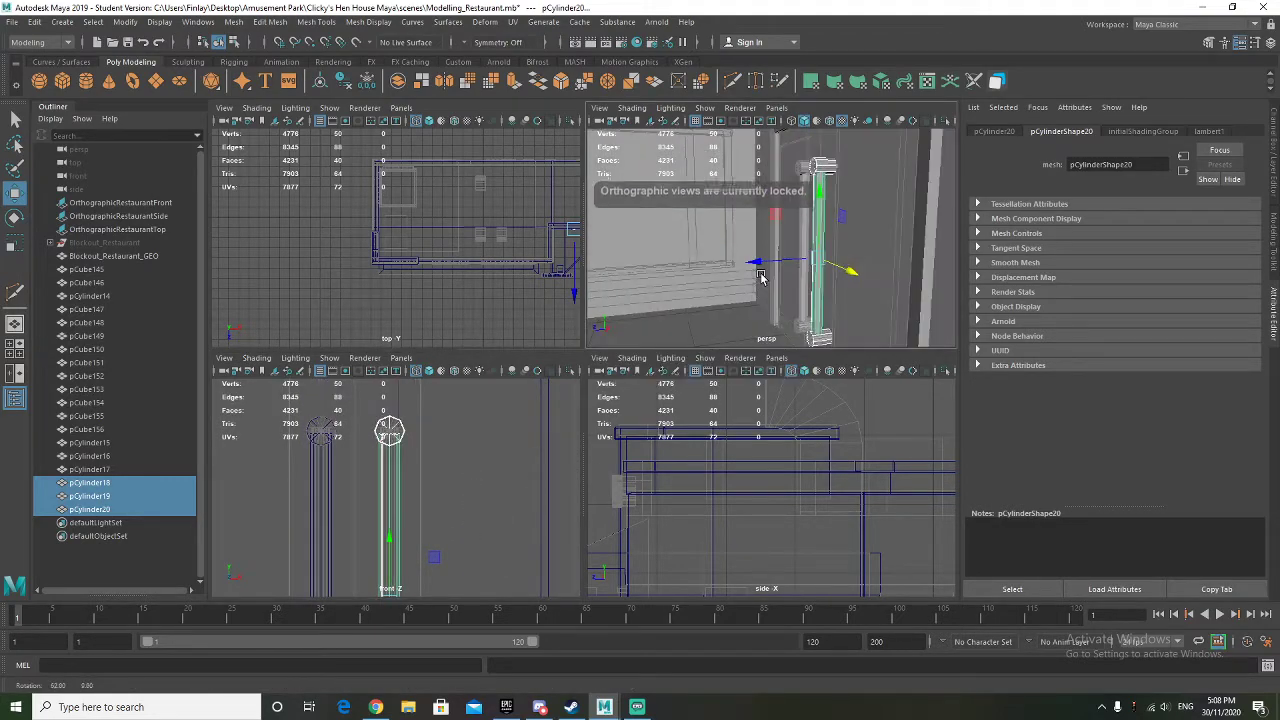
Select all six cylinder pieces of the two door handles, bars and mounts alike
right_drag(813, 209, 851, 194)
scroll(836, 217, down, 5)
click(880, 343)
alt+drag(800, 296, 883, 286)
scroll(806, 252, up, 6)
mouse_move(806, 252)
alt+mouse_down()
mouse_move(830, 263)
mouse_move(806, 286)
mouse_move(723, 256)
mouse_move(778, 262)
mouse_move(811, 243)
alt+mouse_up()
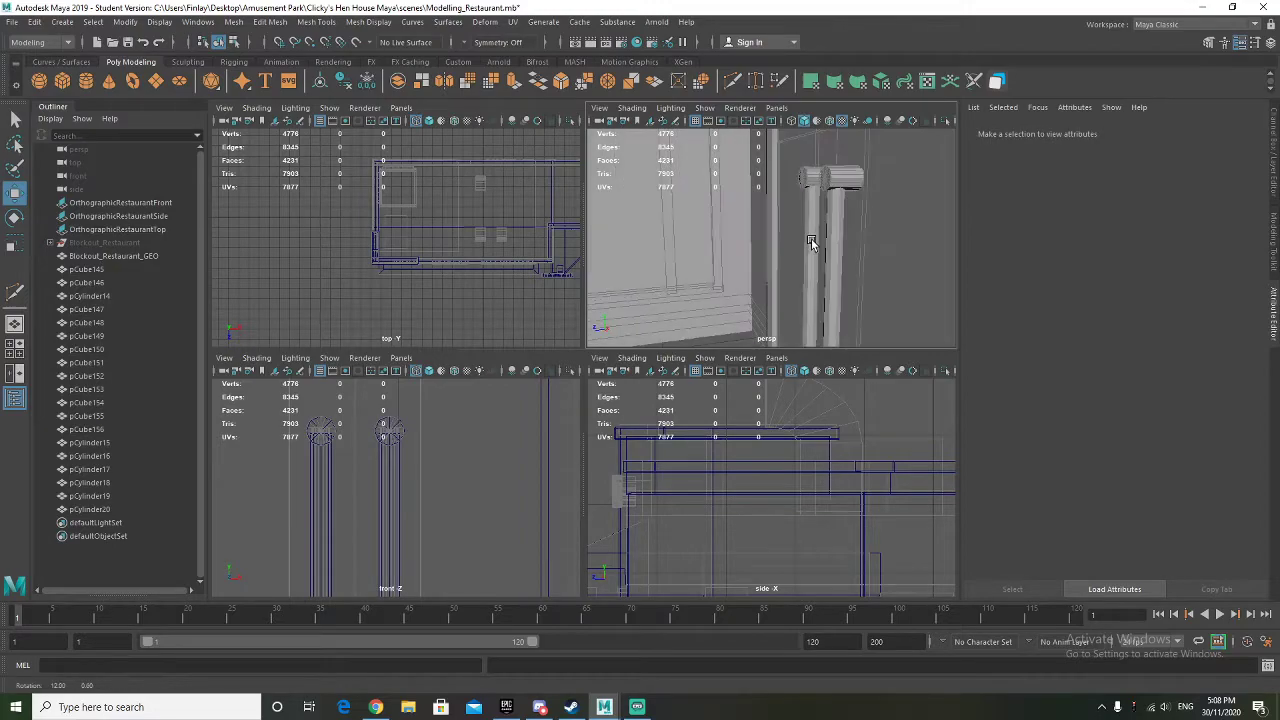
click(838, 234)
right_click(840, 208)
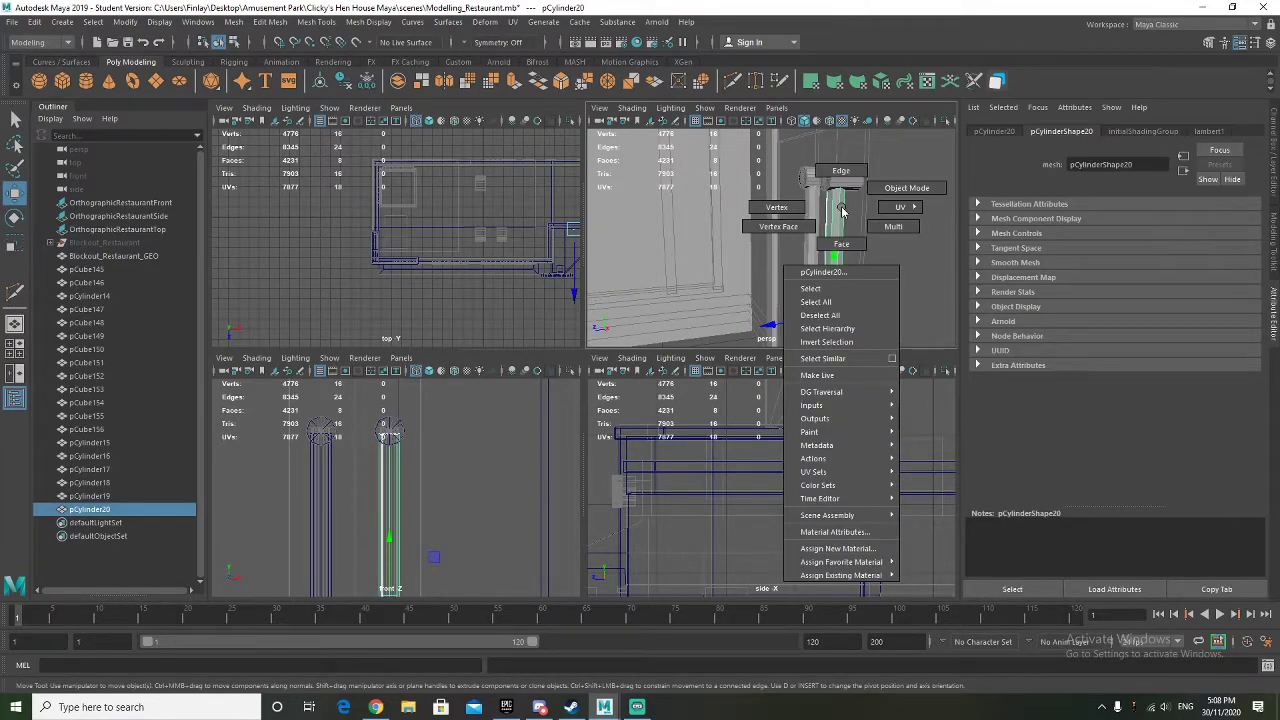
shift+click(810, 205)
shift+click(813, 178)
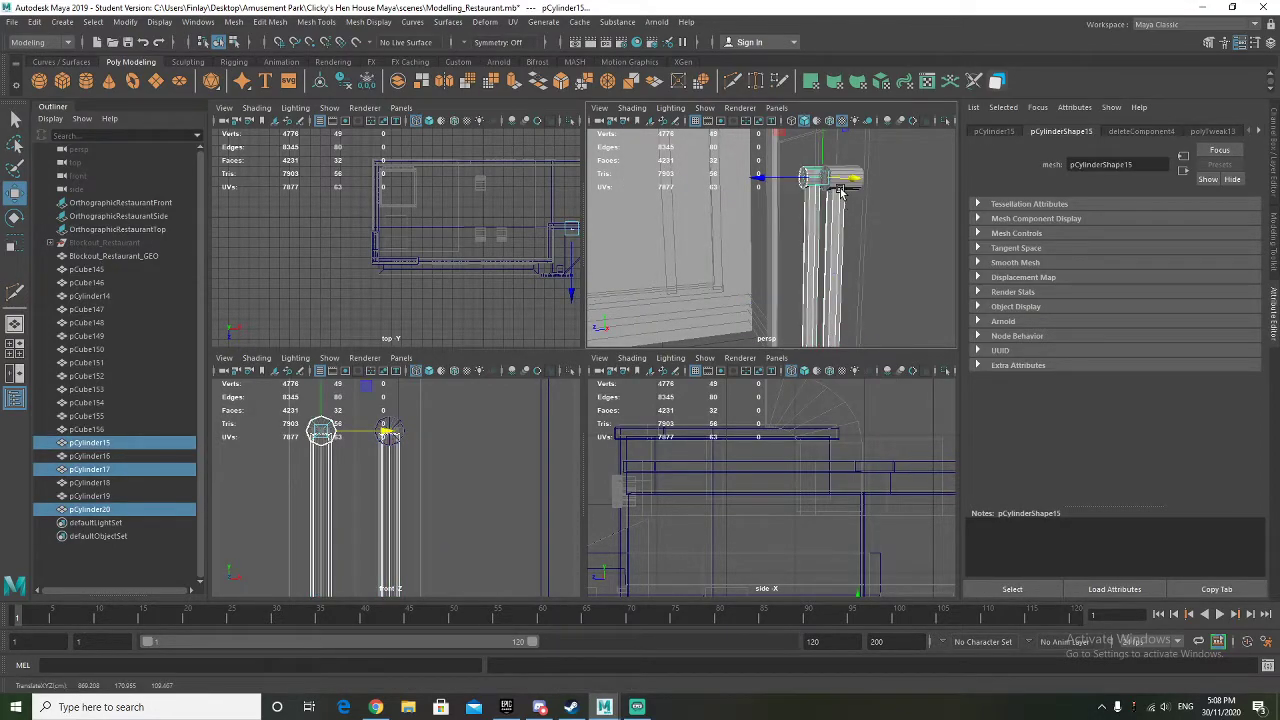
key(ctrl+z)
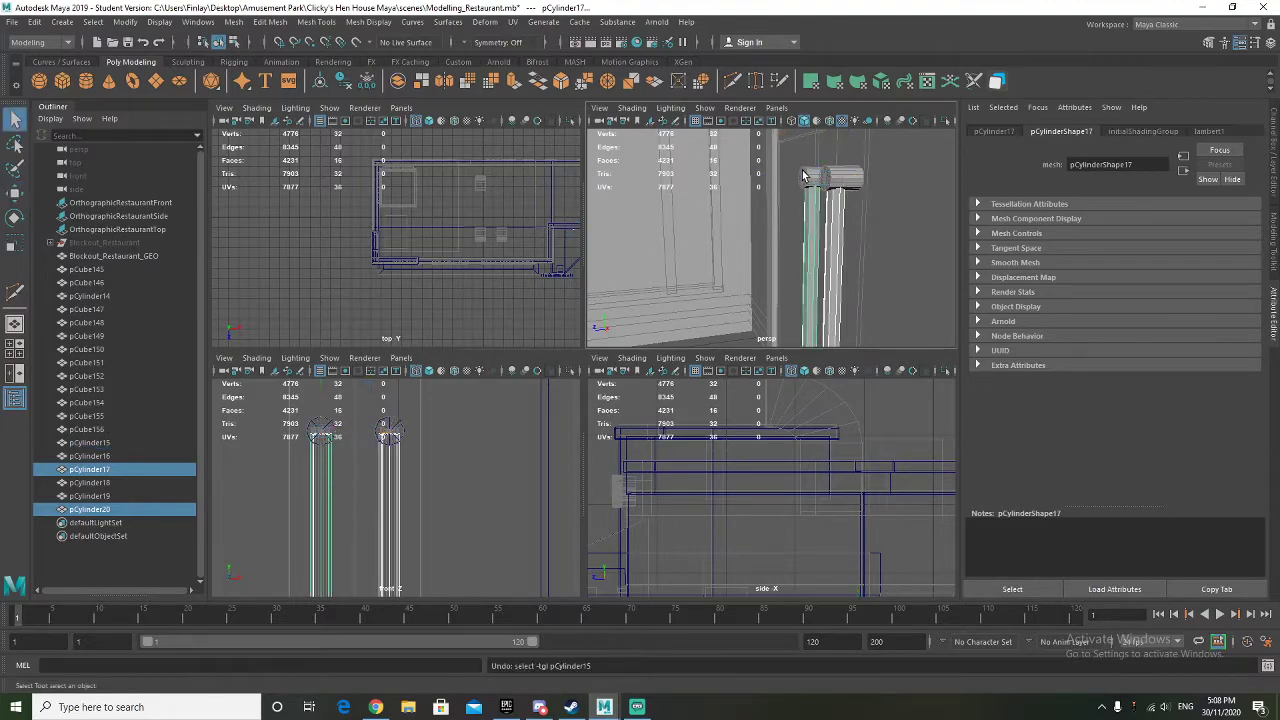
shift+click(809, 176)
shift+click(843, 178)
alt+middle_drag(860, 251, 860, 193)
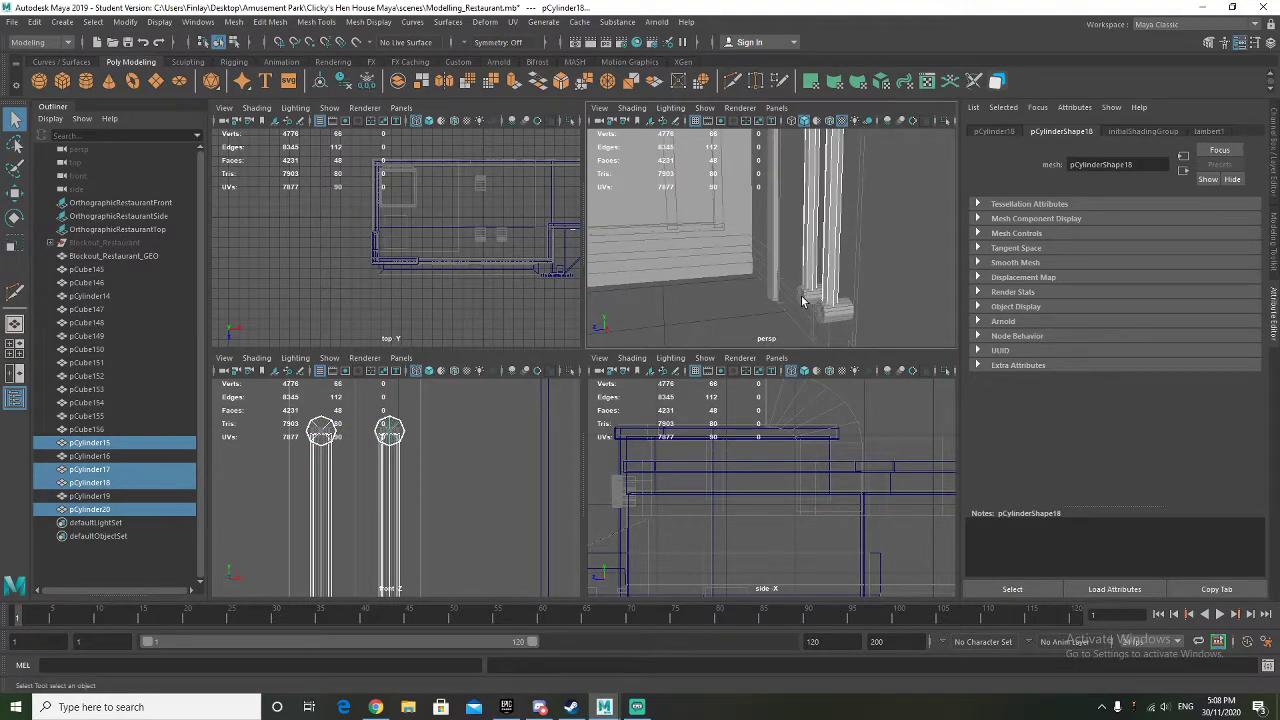
shift+click(803, 298)
shift+click(836, 311)
shift+click(831, 271)
alt+drag(831, 271, 830, 240)
alt+middle_drag(830, 240, 817, 345)
Switch the selected door handle pieces to edge component selection
right_click(792, 225)
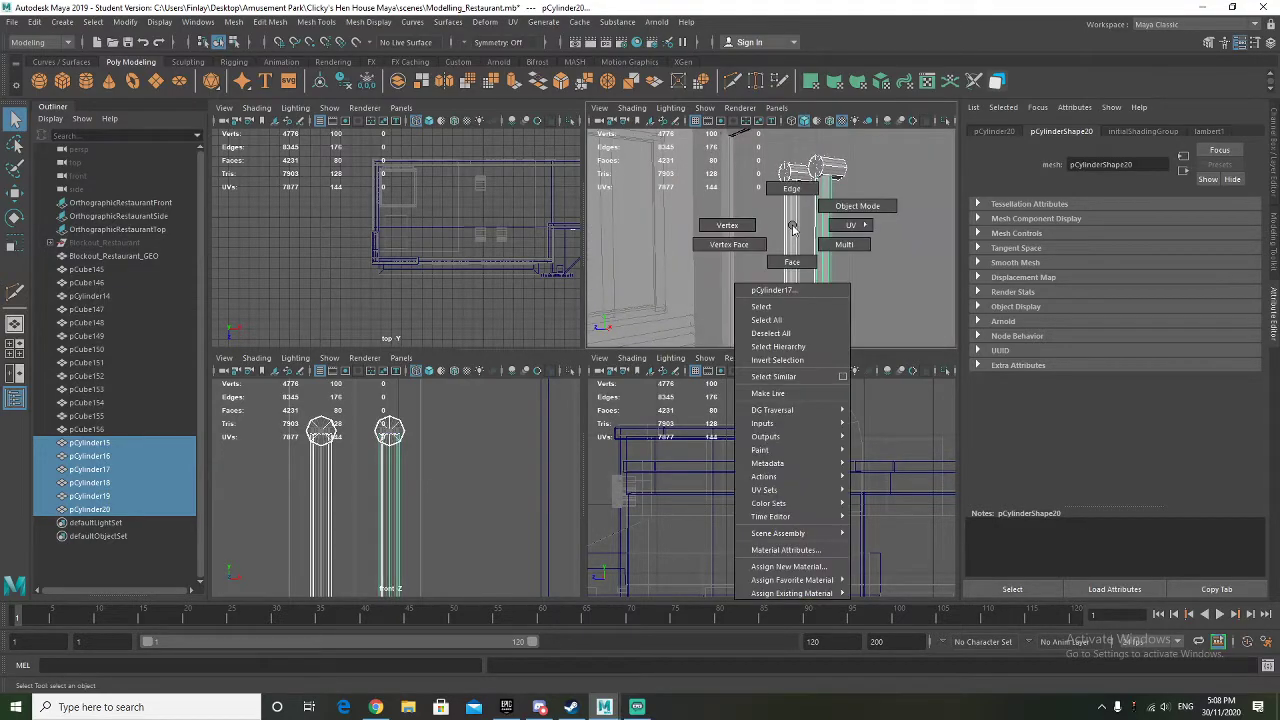
right_drag(793, 209, 830, 134)
right_drag(787, 178, 786, 140)
alt+middle_drag(799, 320, 783, 200)
right_drag(794, 291, 828, 253)
click(828, 258)
alt+middle_drag(828, 258, 858, 317)
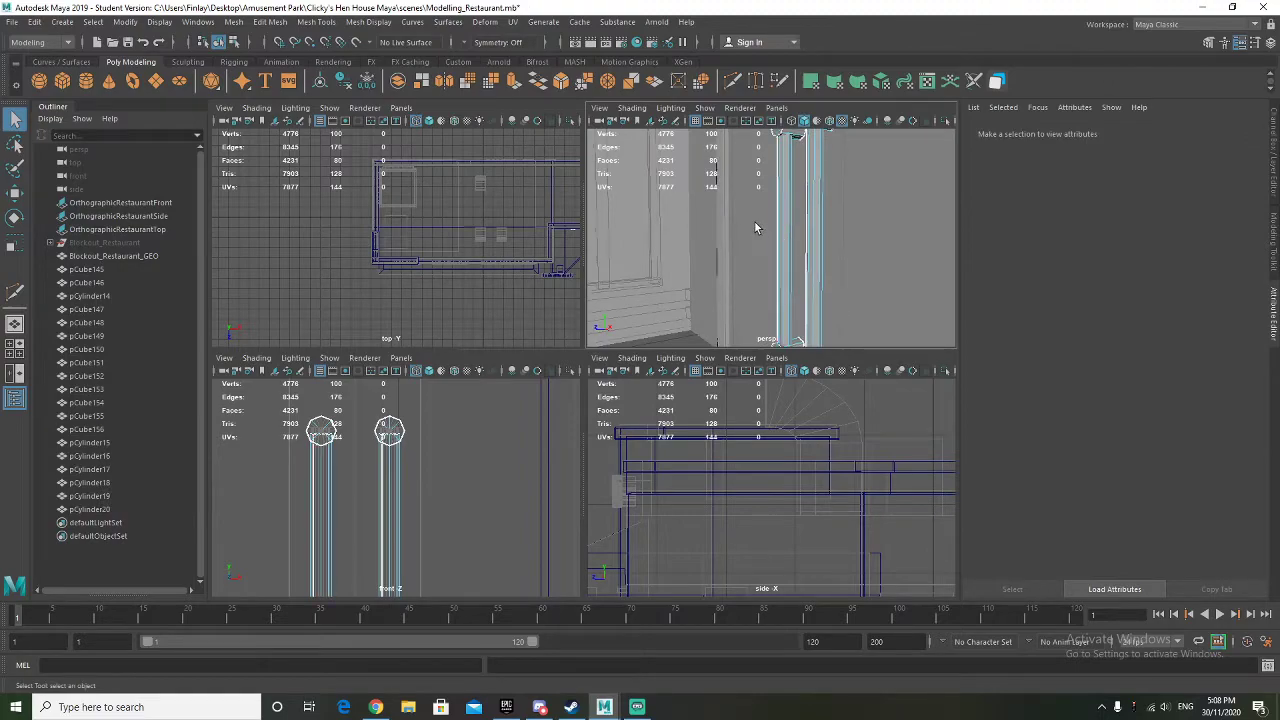
Select the edges along the handle pieces, including both bars' lengthwise edges, and soften them
double_click(834, 259)
alt+middle_drag(834, 259, 835, 290)
alt+middle_drag(610, 494, 758, 538)
key(f)
scroll(752, 499, down, 2)
alt+middle_drag(746, 457, 771, 494)
scroll(763, 495, down, 1)
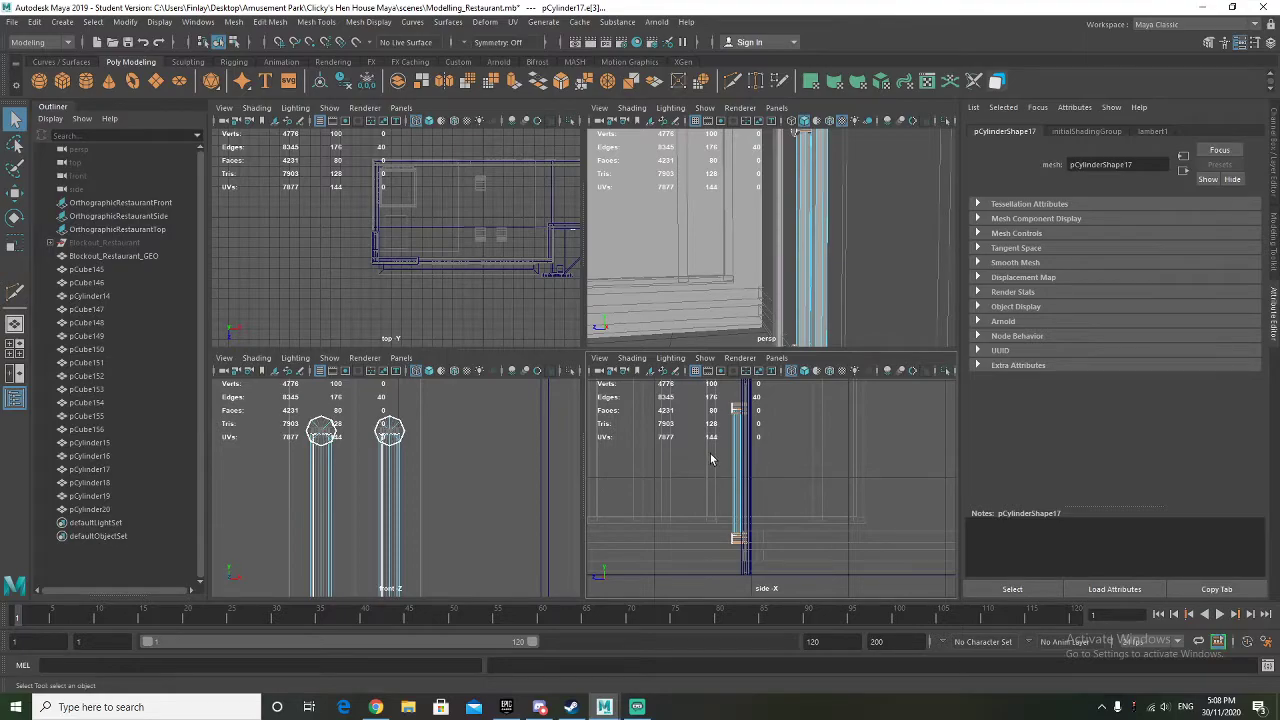
shift+drag(710, 451, 767, 477)
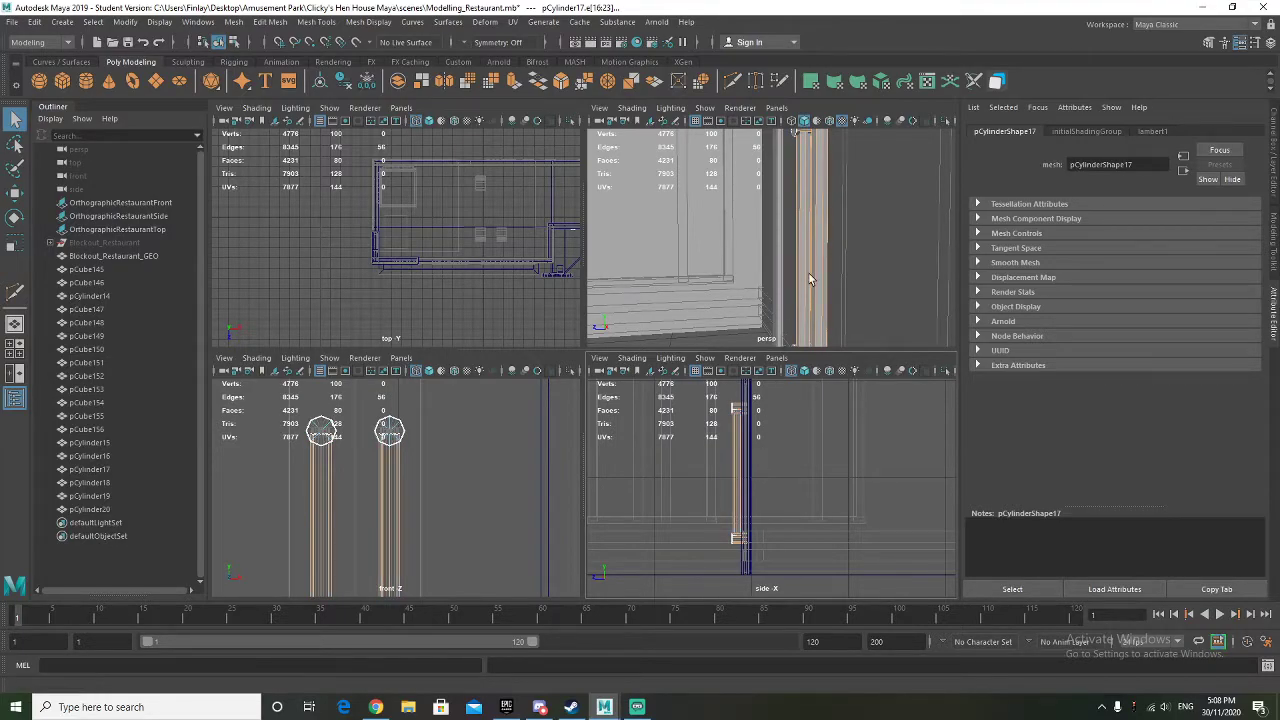
shift+right_drag(815, 220, 848, 197)
click(856, 219)
Return to object selection, clear the selection, and review the restaurant model from outside
alt+drag(856, 218, 789, 208)
scroll(836, 256, up, 3)
right_click(790, 195)
alt+drag(892, 198, 812, 256)
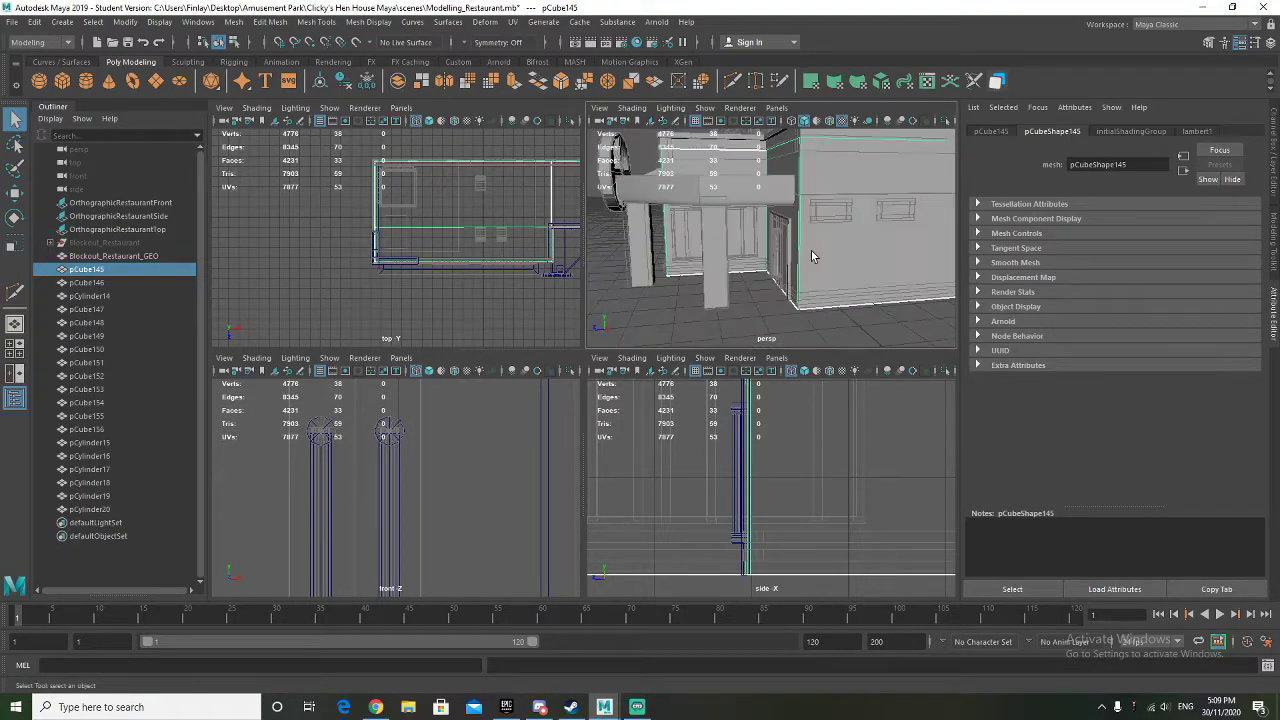
click(835, 343)
alt+drag(835, 343, 766, 320)
alt+drag(715, 262, 759, 292)
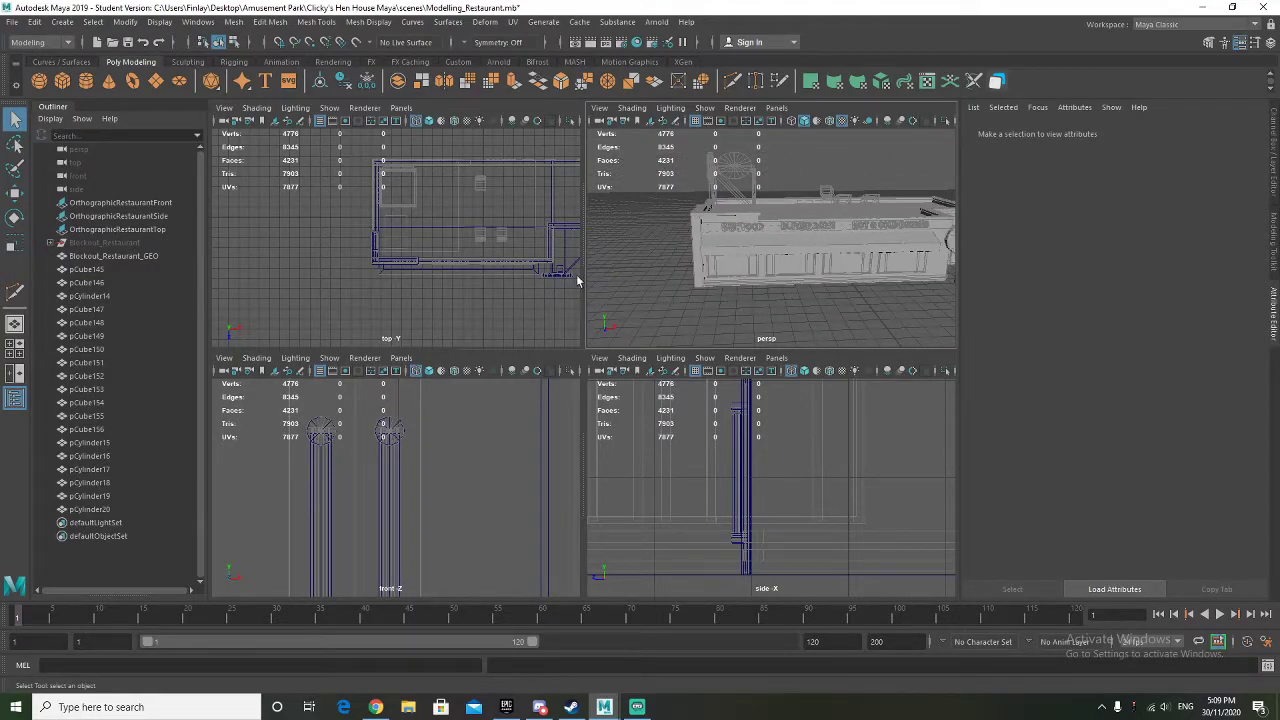
Create a new polygon cube as the starting block for the restaurant's front window frame
key(alt+Tab)
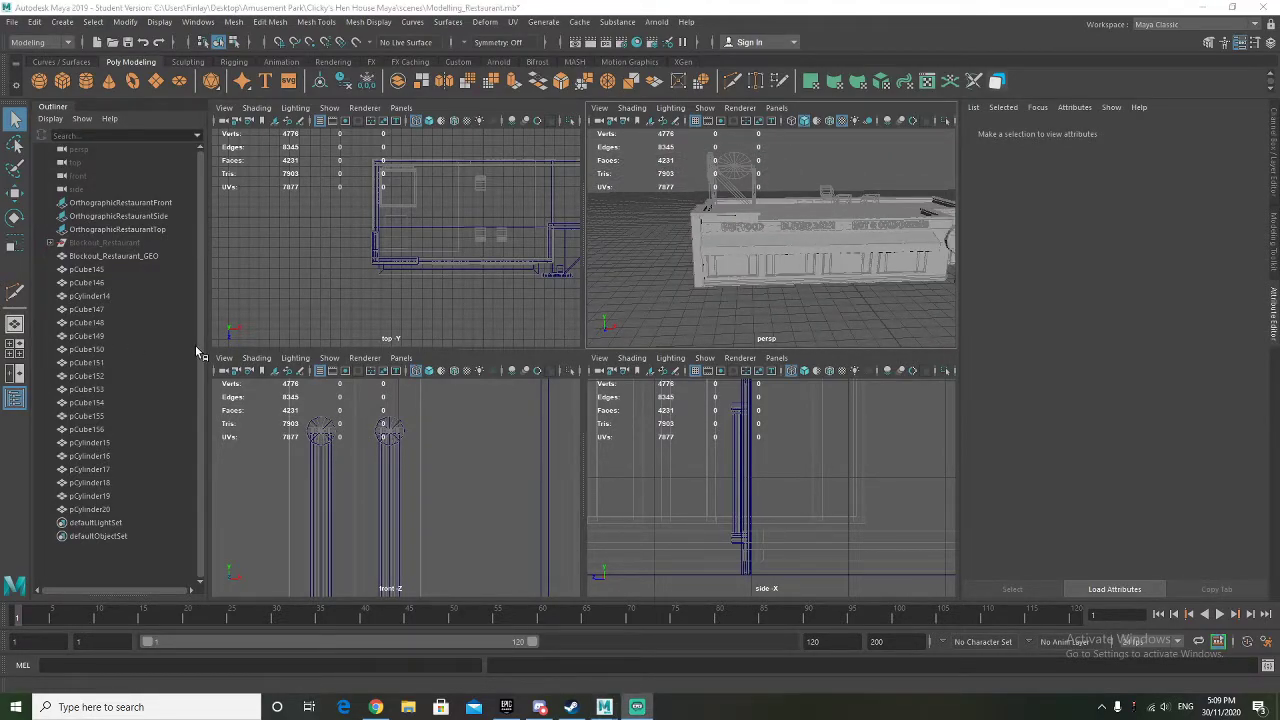
alt+drag(761, 280, 809, 271)
scroll(690, 277, up, 5)
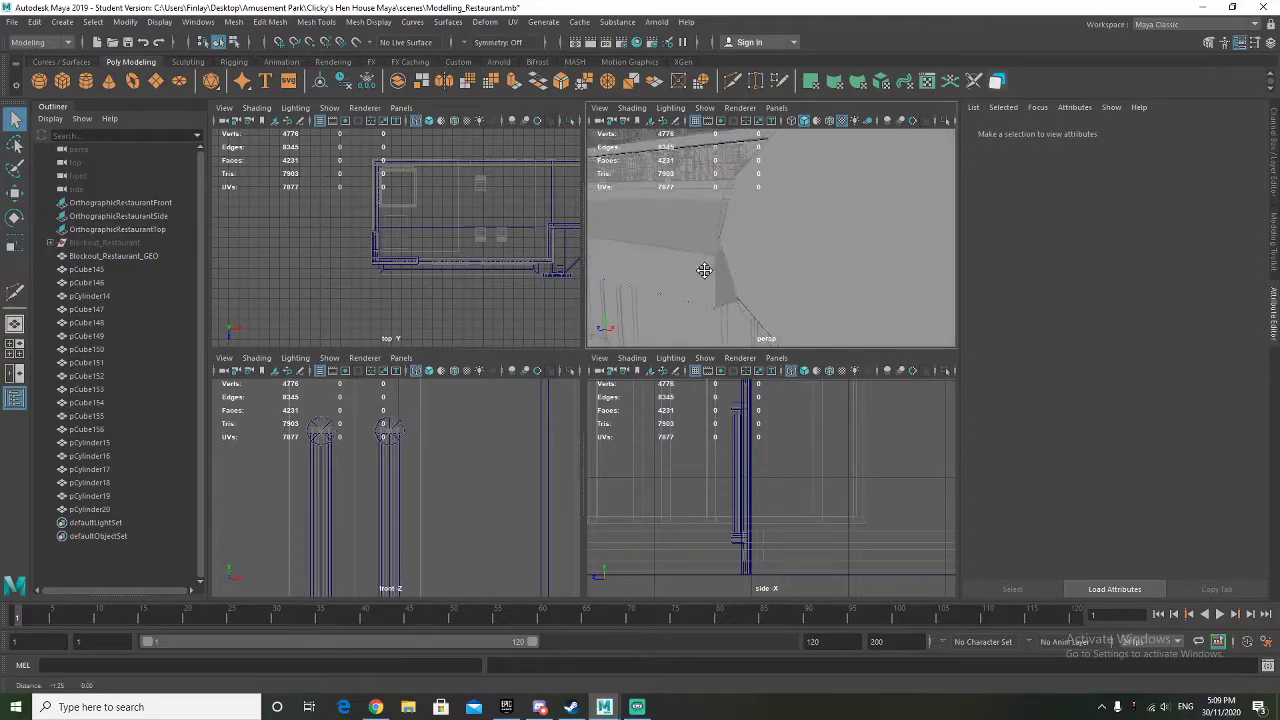
scroll(701, 277, down, 6)
alt+drag(744, 248, 776, 244)
scroll(770, 272, up, 3)
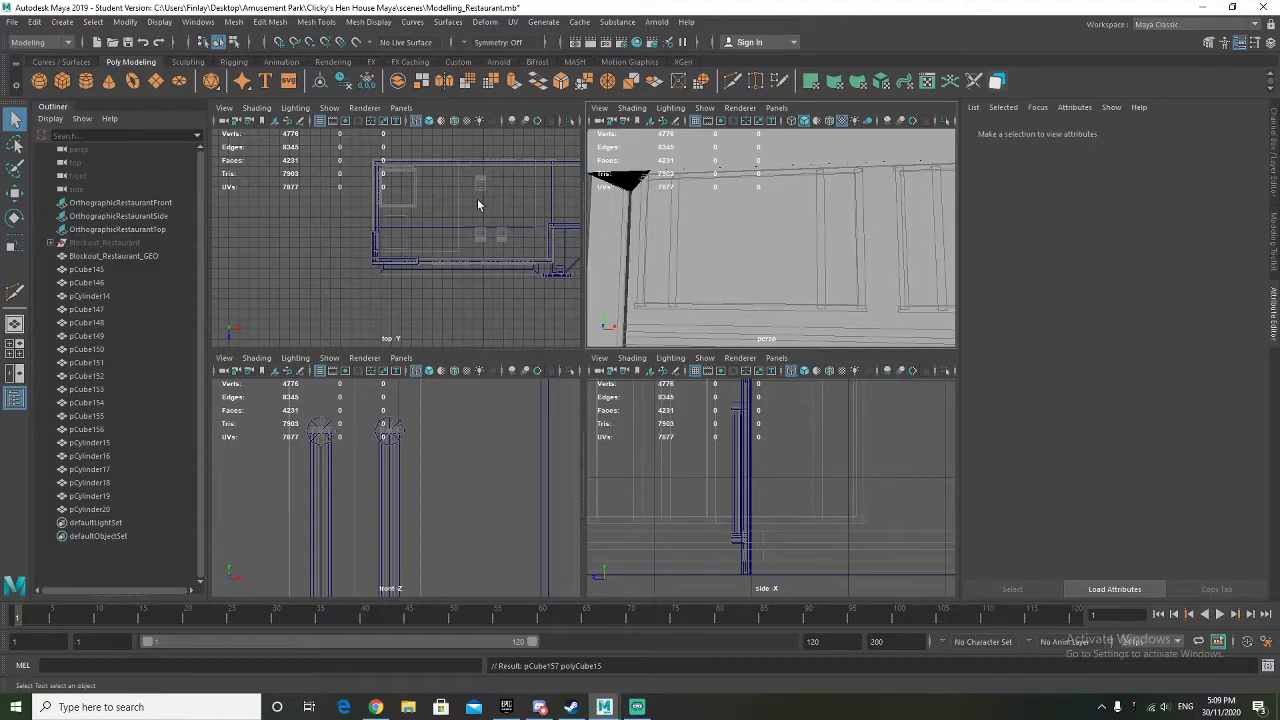
scroll(670, 420, down, 3)
scroll(385, 485, down, 5)
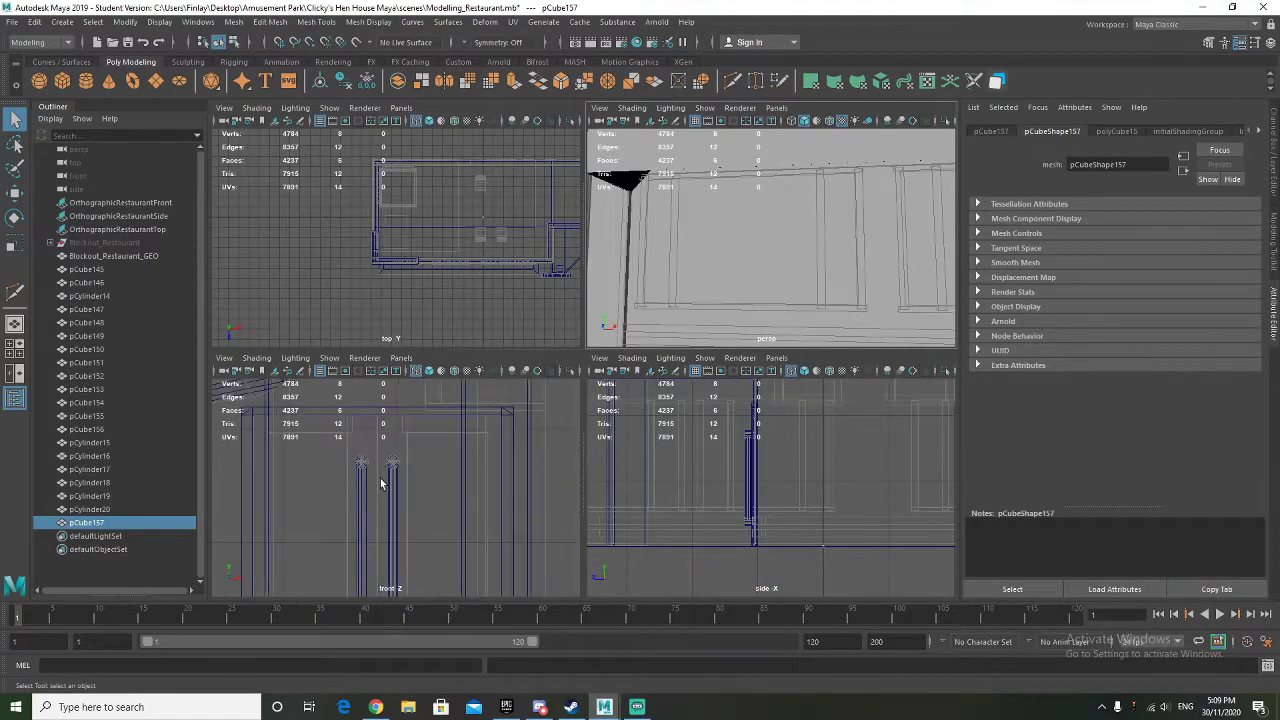
Move the cube to the lower-left corner of the first front window and bring it forward to the front wall
key(w)
alt+middle_drag(355, 511, 398, 511)
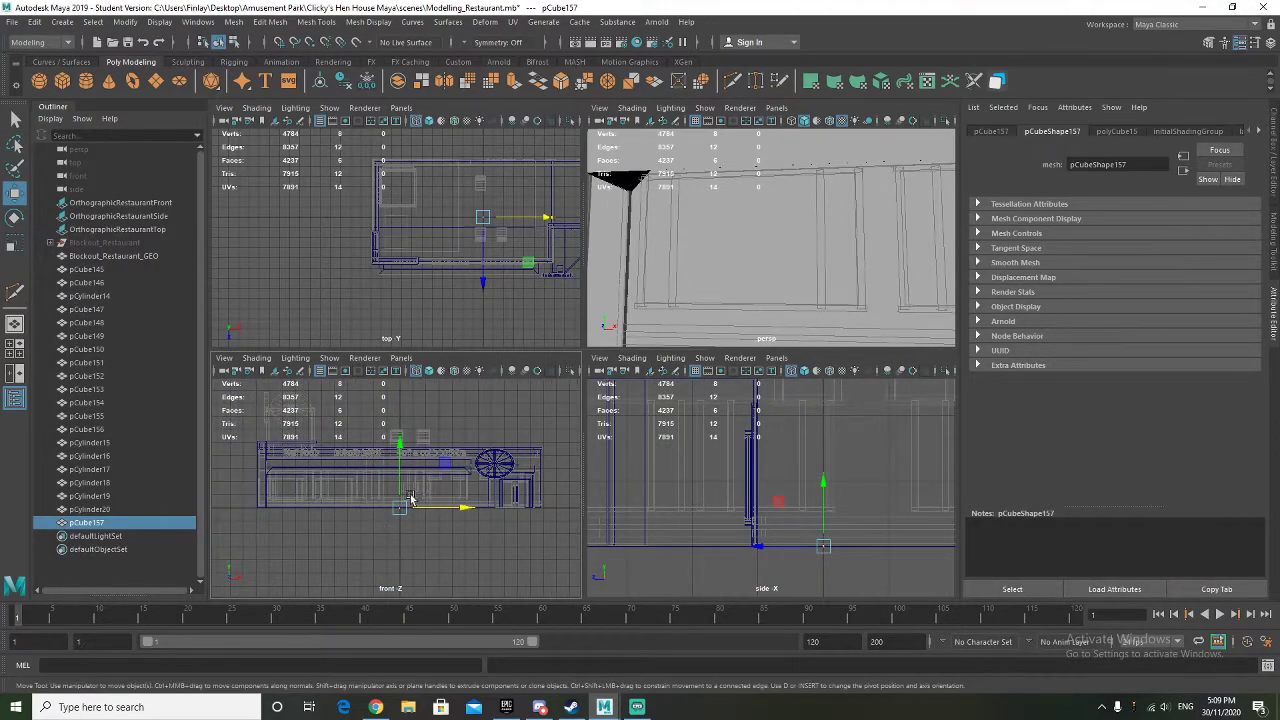
middle_drag(444, 461, 330, 453)
alt+drag(701, 291, 632, 312)
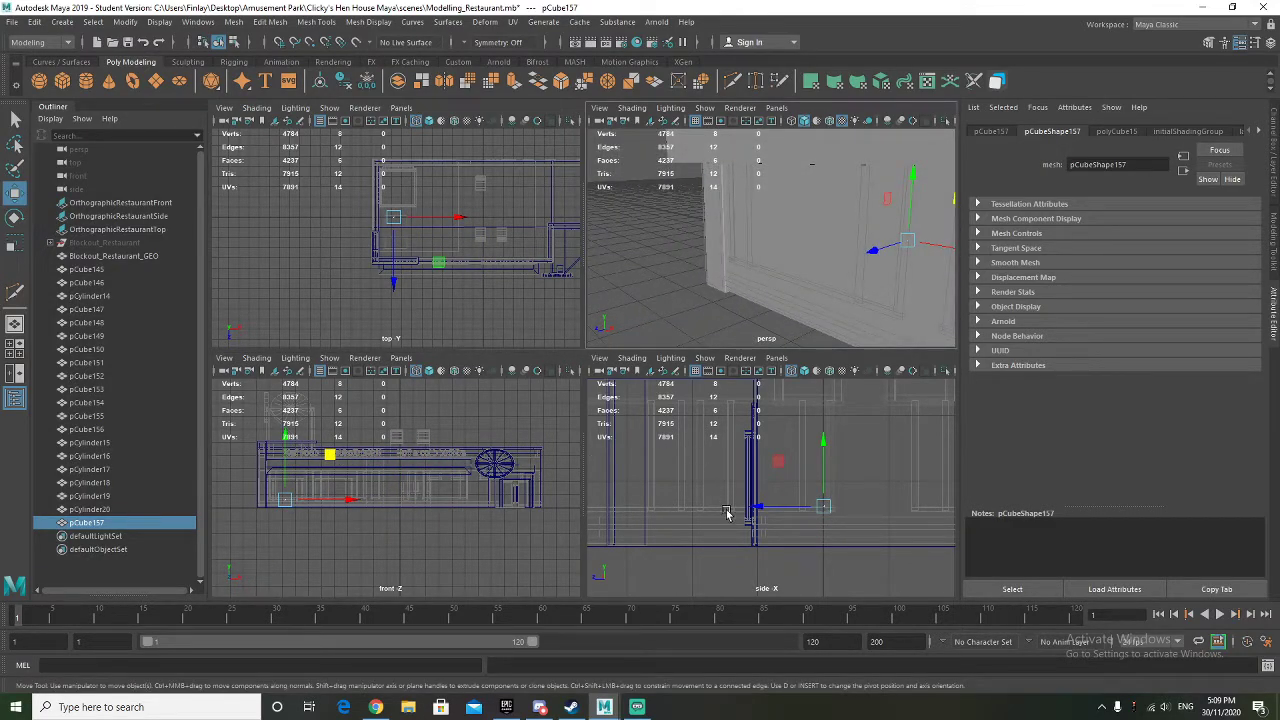
drag(763, 505, 760, 506)
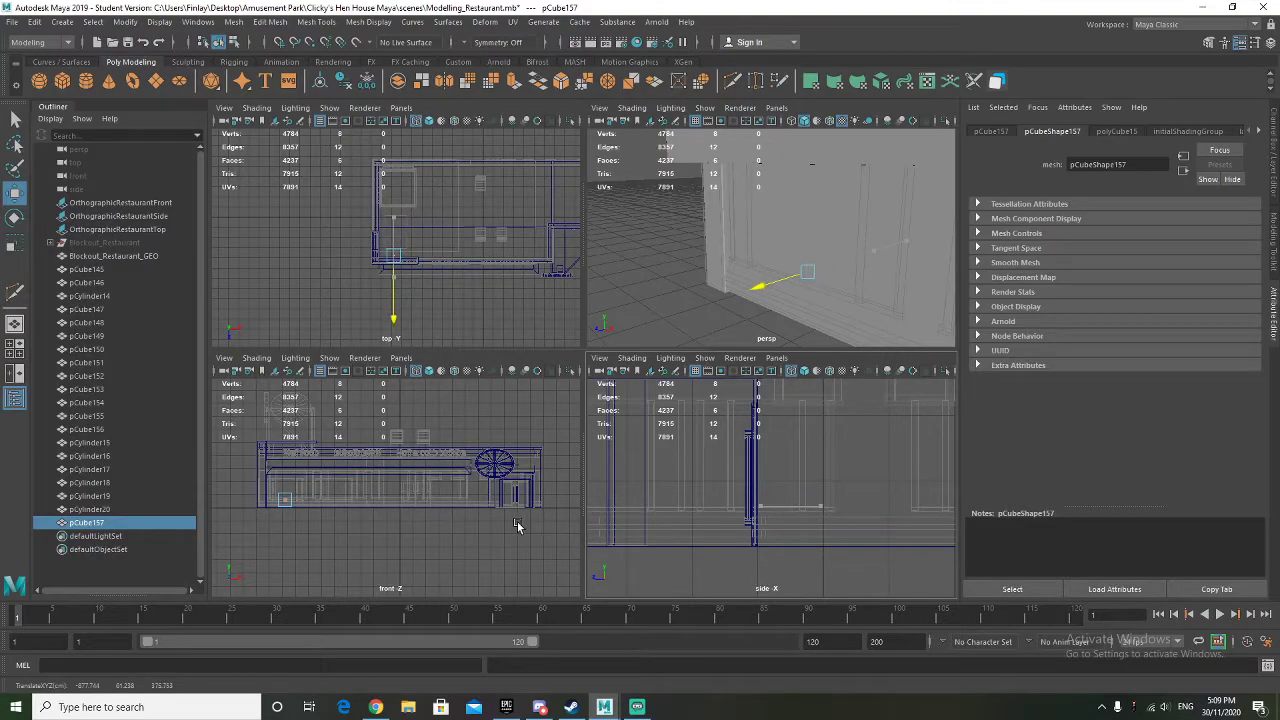
key(f)
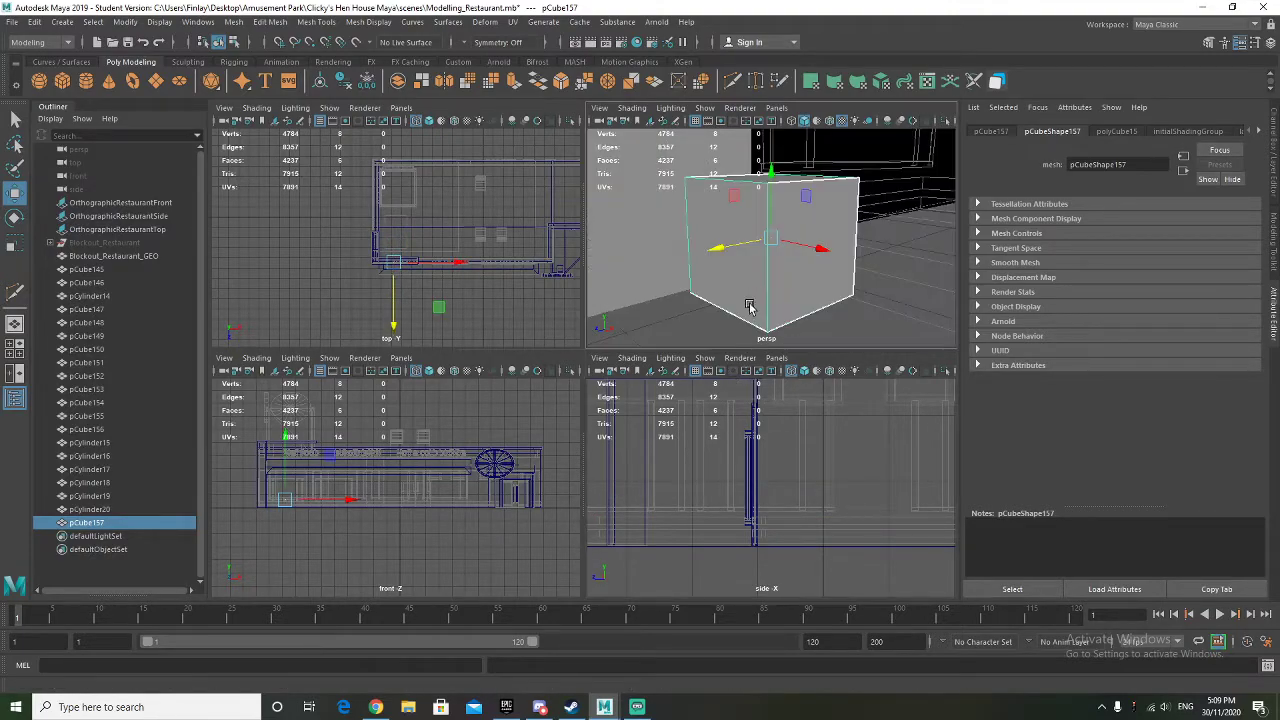
Position the cube over the blockout window frame's lower-left corner and scale it uniformly to about the frame's thickness
scroll(771, 260, down, 5)
alt+drag(776, 264, 762, 306)
key(r)
key(f)
scroll(736, 298, down, 3)
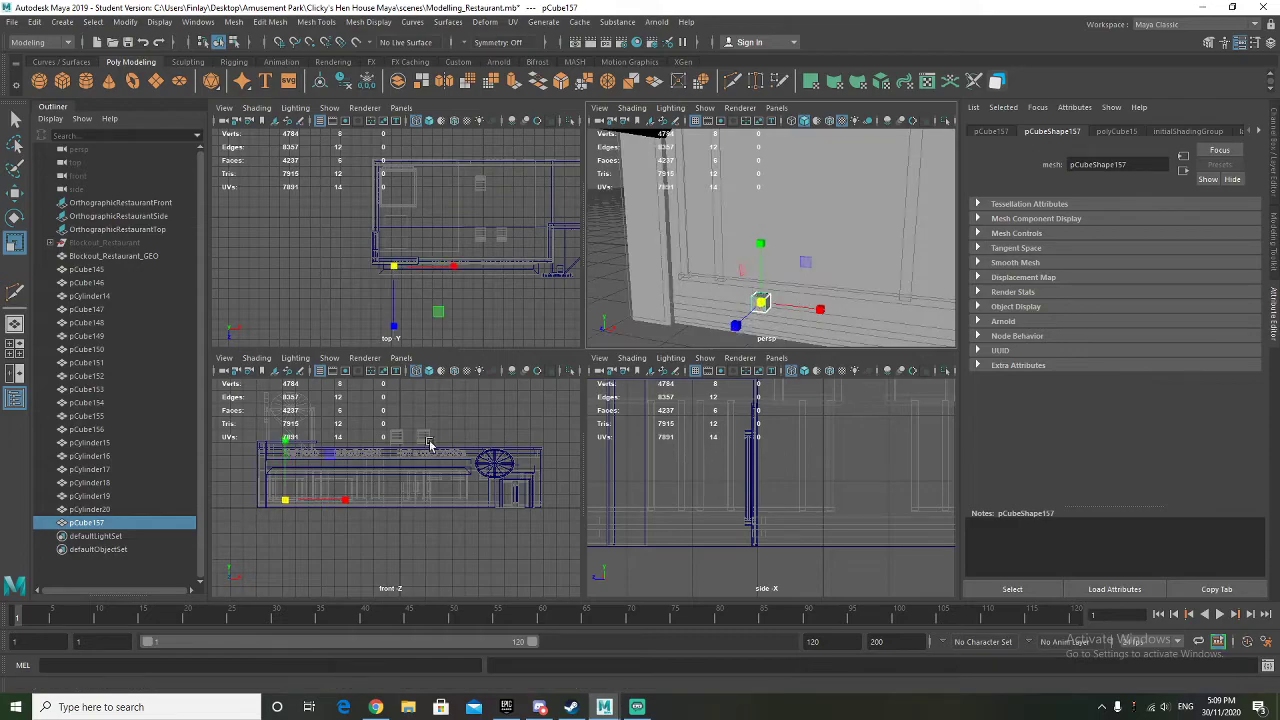
key(f)
scroll(379, 521, down, 3)
key(w)
mouse_move(390, 463)
mouse_down()
mouse_move(396, 430)
mouse_move(403, 508)
mouse_move(403, 474)
mouse_up()
scroll(400, 490, up, 5)
scroll(396, 487, down, 4)
key(r)
drag(396, 488, 376, 491)
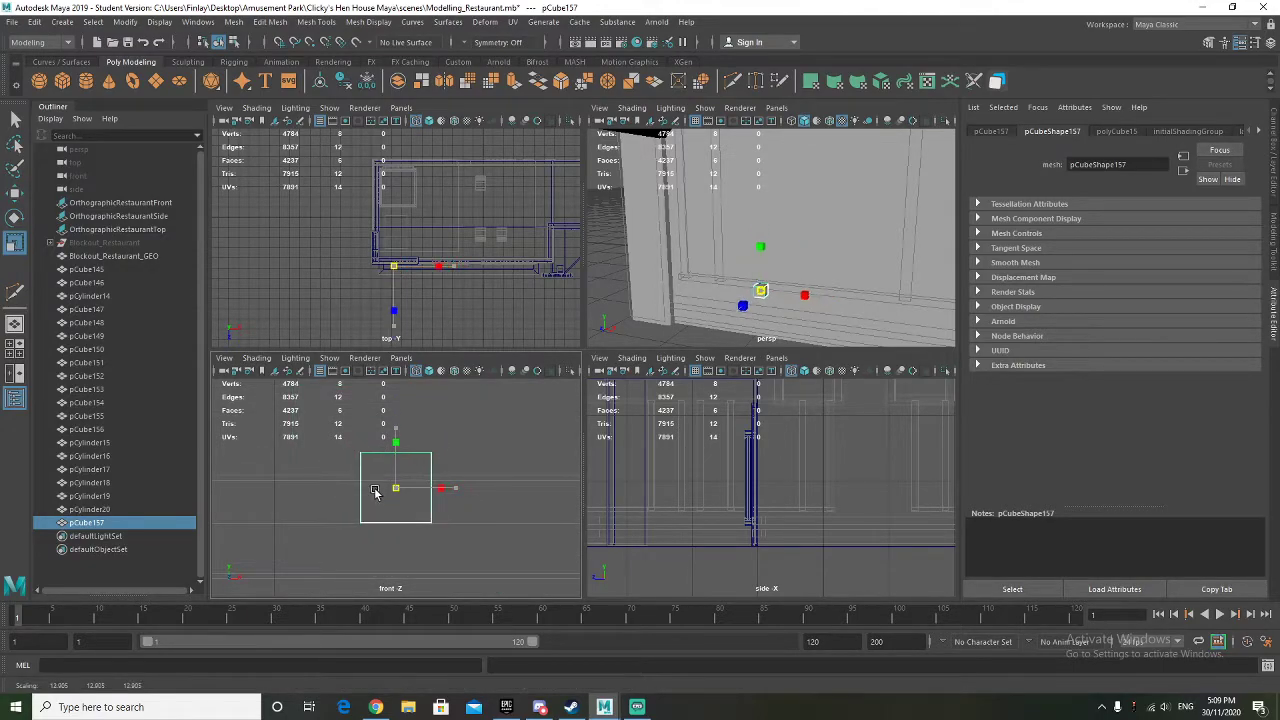
Move the cube back toward the wall to the depth of the blockout window frame
alt+drag(640, 320, 693, 289)
scroll(722, 488, down, 4)
alt+middle_drag(652, 495, 770, 505)
scroll(686, 509, up, 8)
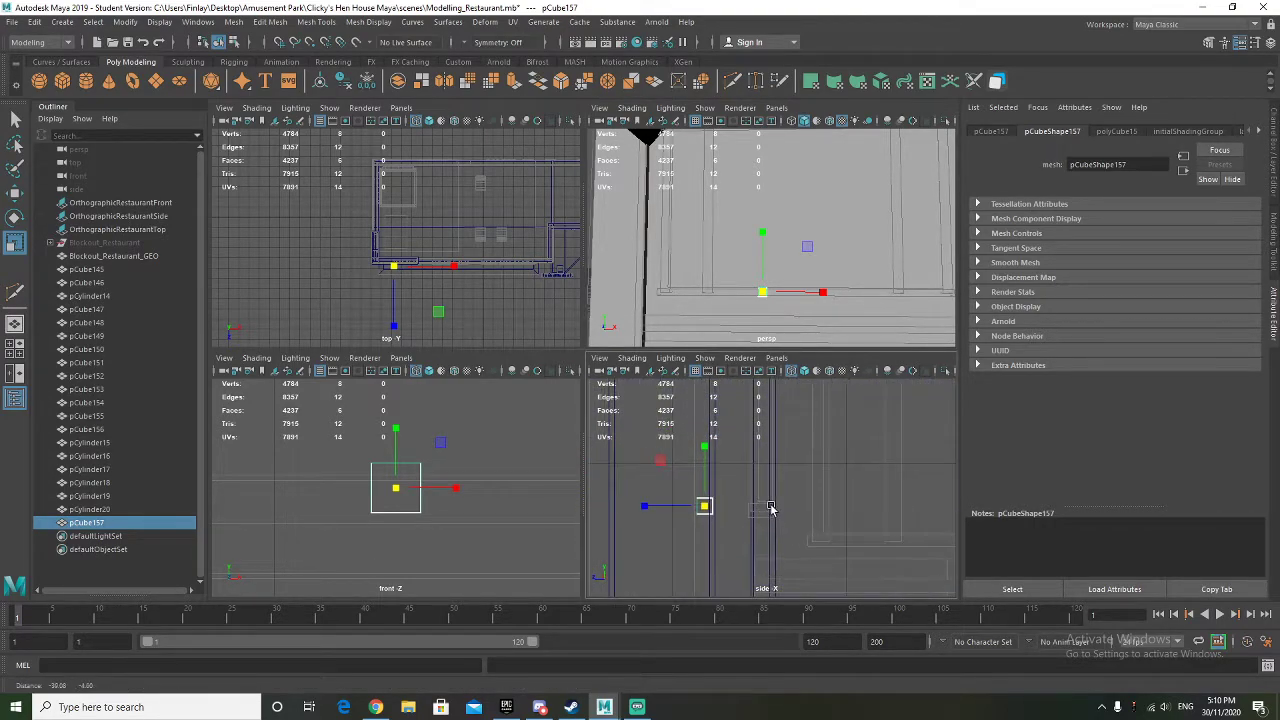
key(w)
drag(668, 507, 721, 505)
Lower the cube slightly to line it up with the blockout window frame's bottom bar
alt+drag(876, 252, 797, 277)
key(f)
mouse_move(825, 324)
alt+mouse_down()
mouse_move(787, 292)
mouse_move(797, 311)
mouse_move(817, 309)
alt+mouse_up()
scroll(787, 292, down, 3)
scroll(817, 309, down, 3)
drag(771, 196, 771, 251)
Switch the cube to face selection and pull its front face outward slightly
key(r)
right_drag(762, 243, 763, 279)
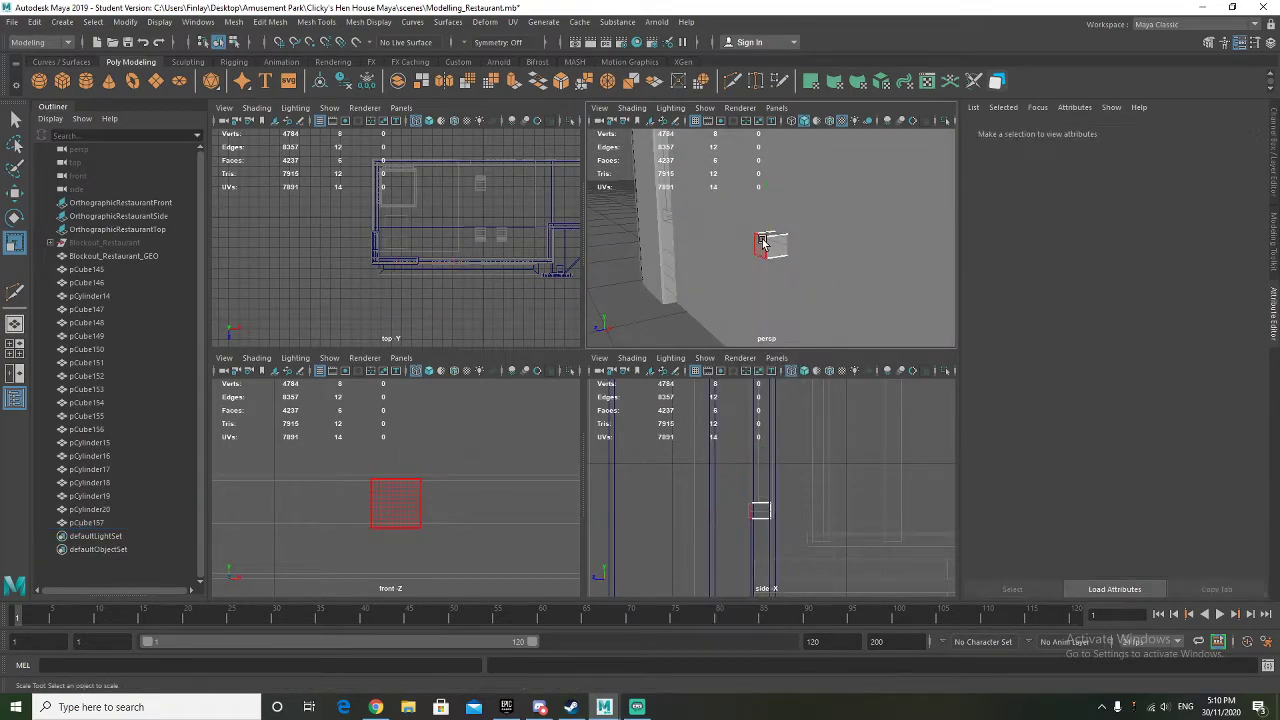
click(762, 243)
key(w)
alt+drag(762, 245, 818, 280)
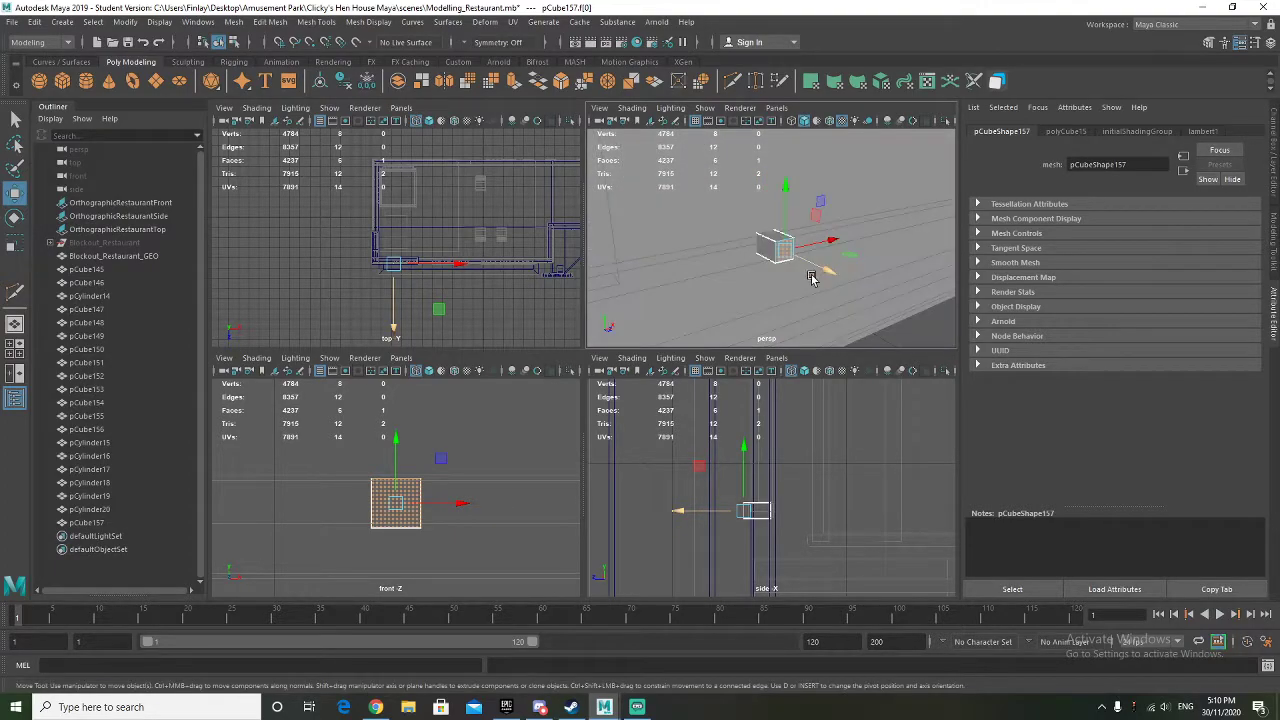
Stretch the cube's right side face across the window's full width to form the bottom frame bar
click(765, 250)
scroll(750, 268, down, 4)
alt+drag(740, 286, 690, 280)
drag(830, 233, 772, 246)
alt+drag(837, 277, 792, 244)
alt+drag(817, 310, 1033, 215)
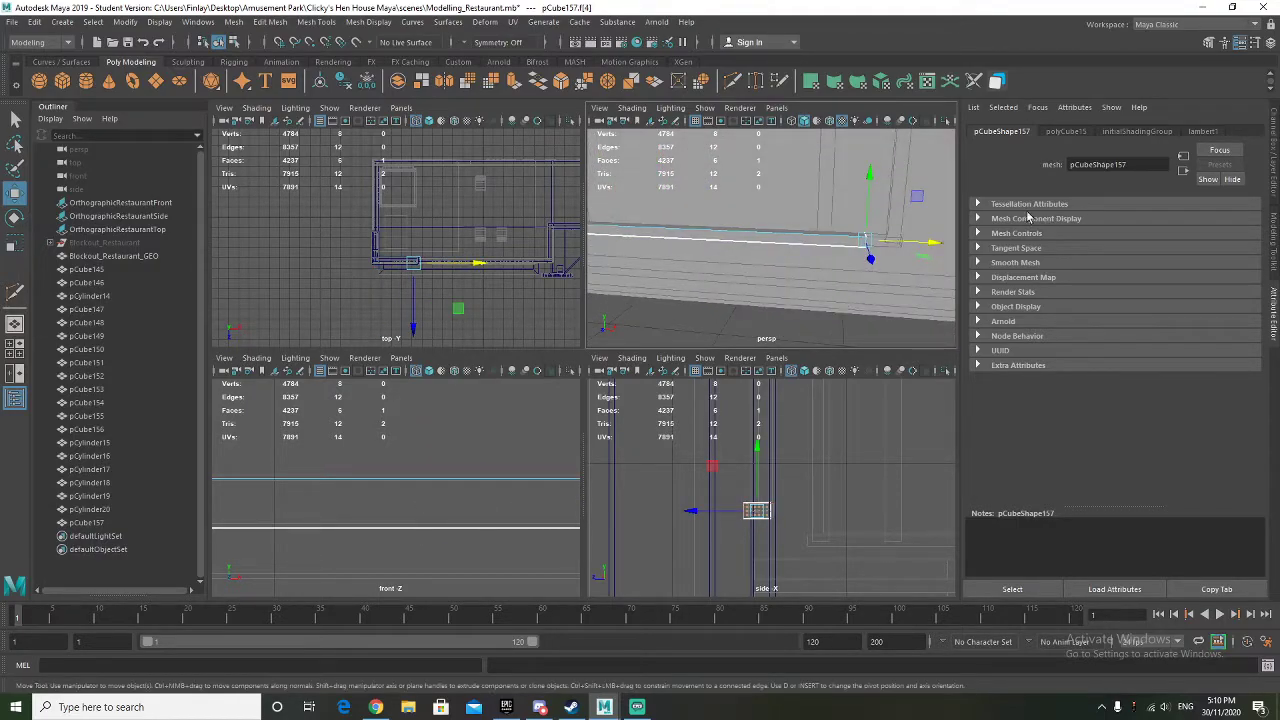
drag(925, 247, 757, 286)
Push the bottom bar's front face back to reduce how far it protrudes from the wall
click(738, 216)
middle_drag(781, 262, 655, 280)
alt+drag(681, 285, 743, 277)
Insert an edge loop with Multi-Cut near the bottom bar's left end, one frame thickness in
click(868, 250)
right_drag(748, 272, 835, 305)
click(858, 344)
alt+drag(858, 344, 700, 277)
click(697, 281)
shift+right_drag(664, 268, 610, 268)
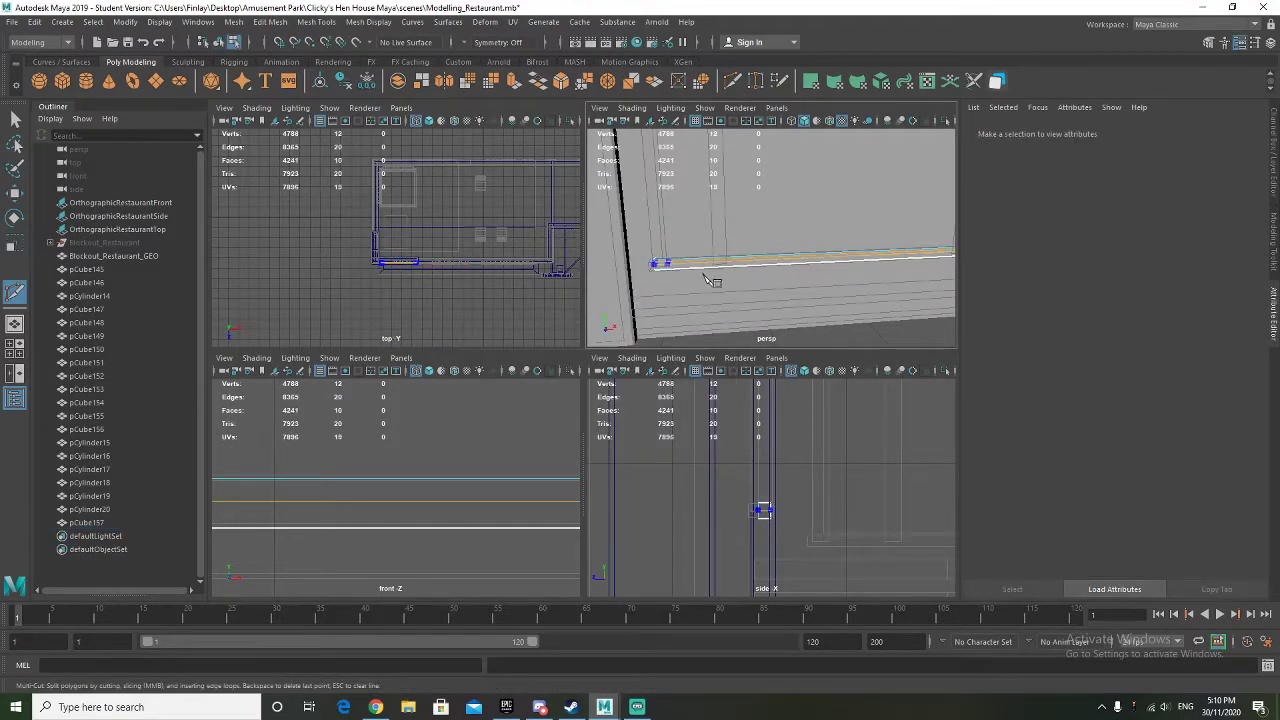
alt+middle_drag(417, 474, 373, 487)
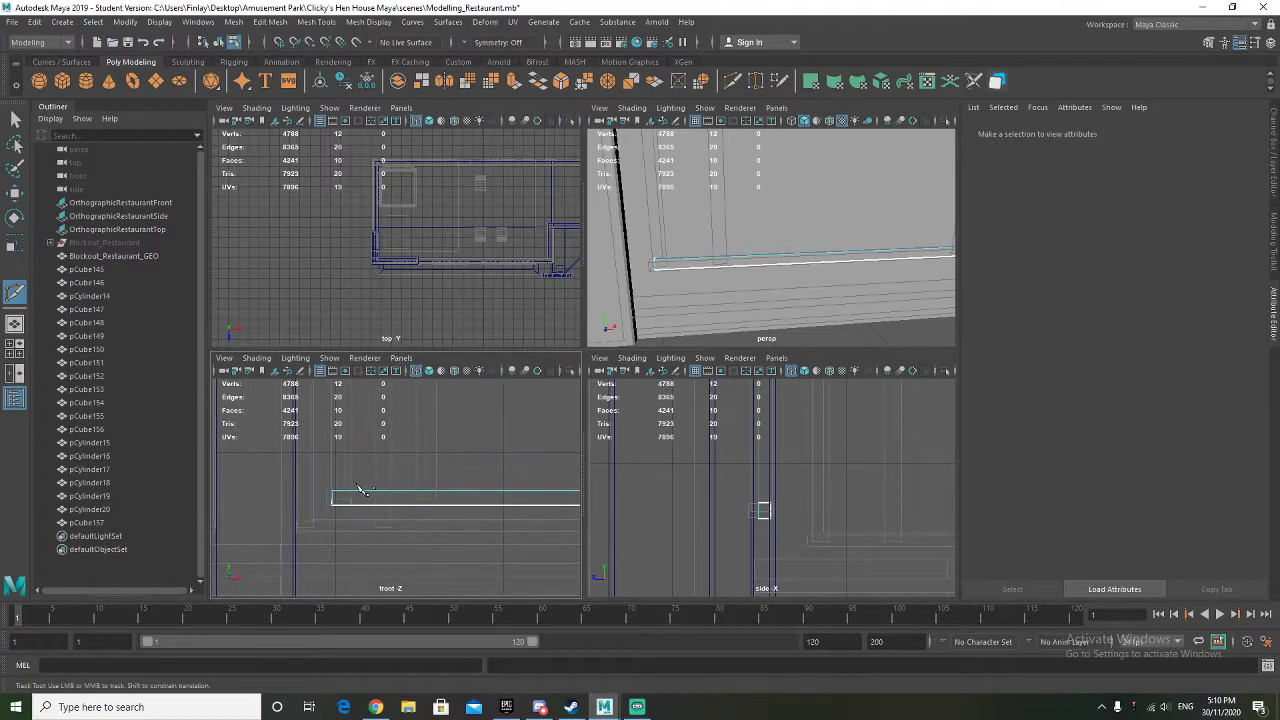
right_click(667, 259)
Extrude the upper face at the bottom bar's left end upward to the top of the blockout window frame
right_drag(677, 264, 678, 298)
key(q)
click(660, 262)
mouse_move(664, 260)
alt+mouse_down()
mouse_move(687, 252)
mouse_move(704, 140)
alt+mouse_up()
key(w)
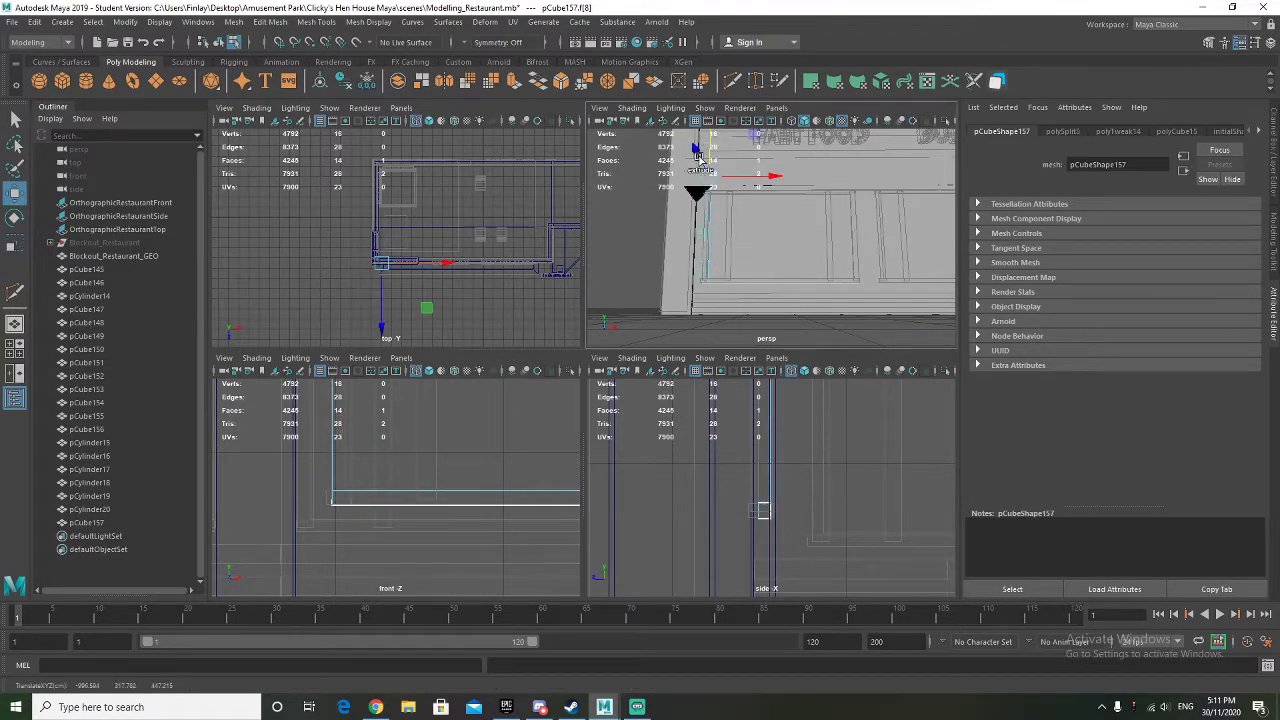
alt+middle_drag(414, 470, 417, 589)
alt+middle_drag(414, 440, 423, 586)
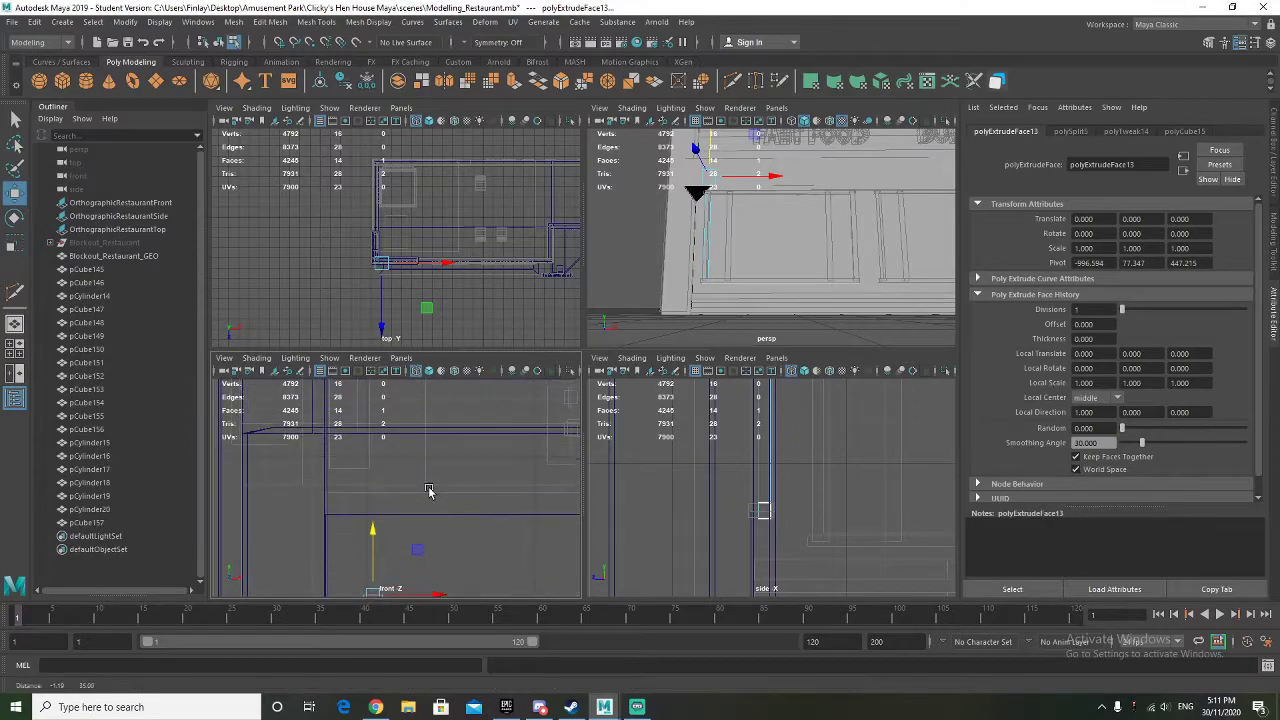
alt+middle_drag(428, 437, 422, 375)
drag(366, 415, 371, 475)
Insert an edge loop with Multi-Cut just below the upper end of the frame's left vertical bar
scroll(356, 578, up, 5)
alt+middle_drag(353, 580, 413, 371)
shift+right_drag(360, 428, 290, 408)
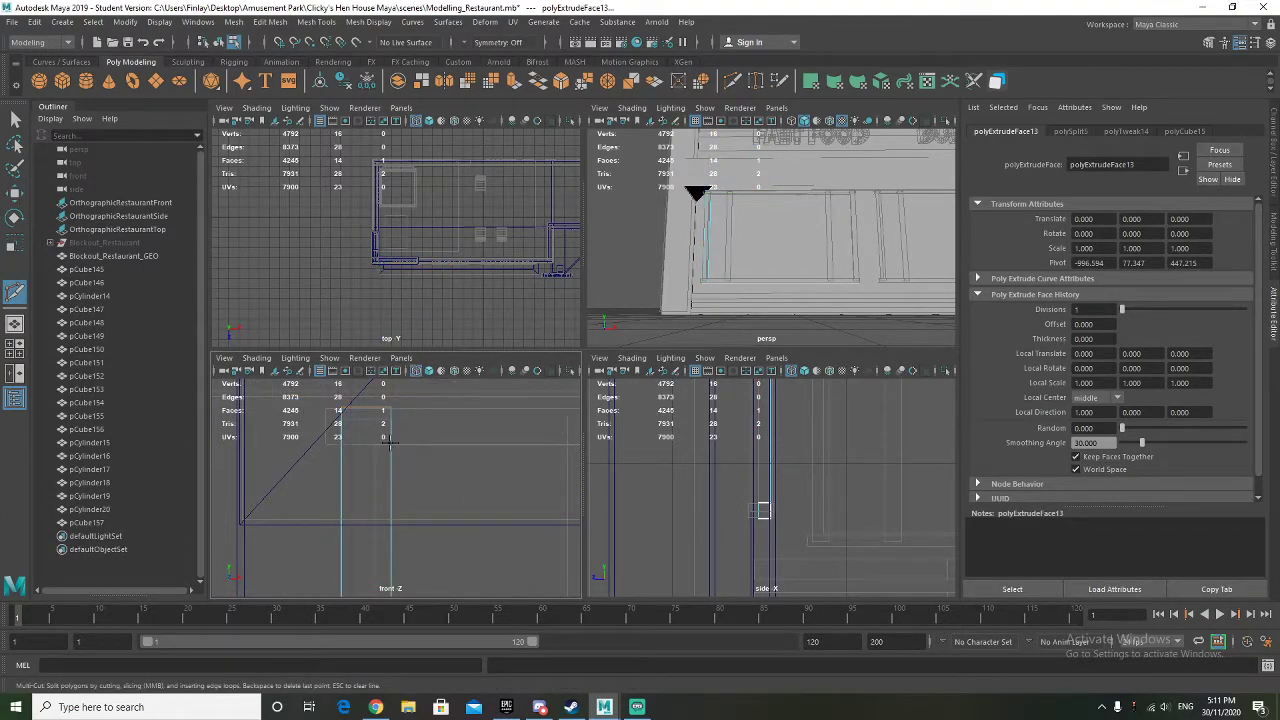
click(390, 443)
right_click(390, 443)
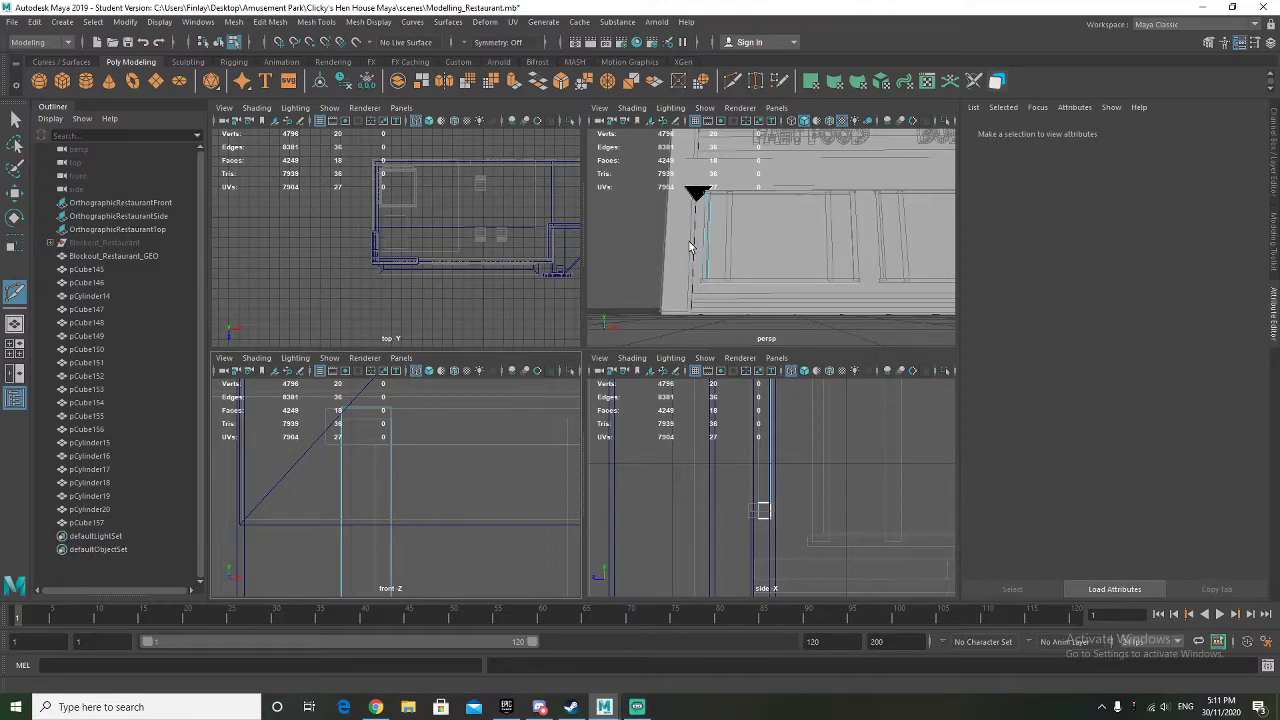
Extrude the inner side face atop the left vertical bar across to the window's right edge to form the top bar
alt+drag(739, 232, 709, 205)
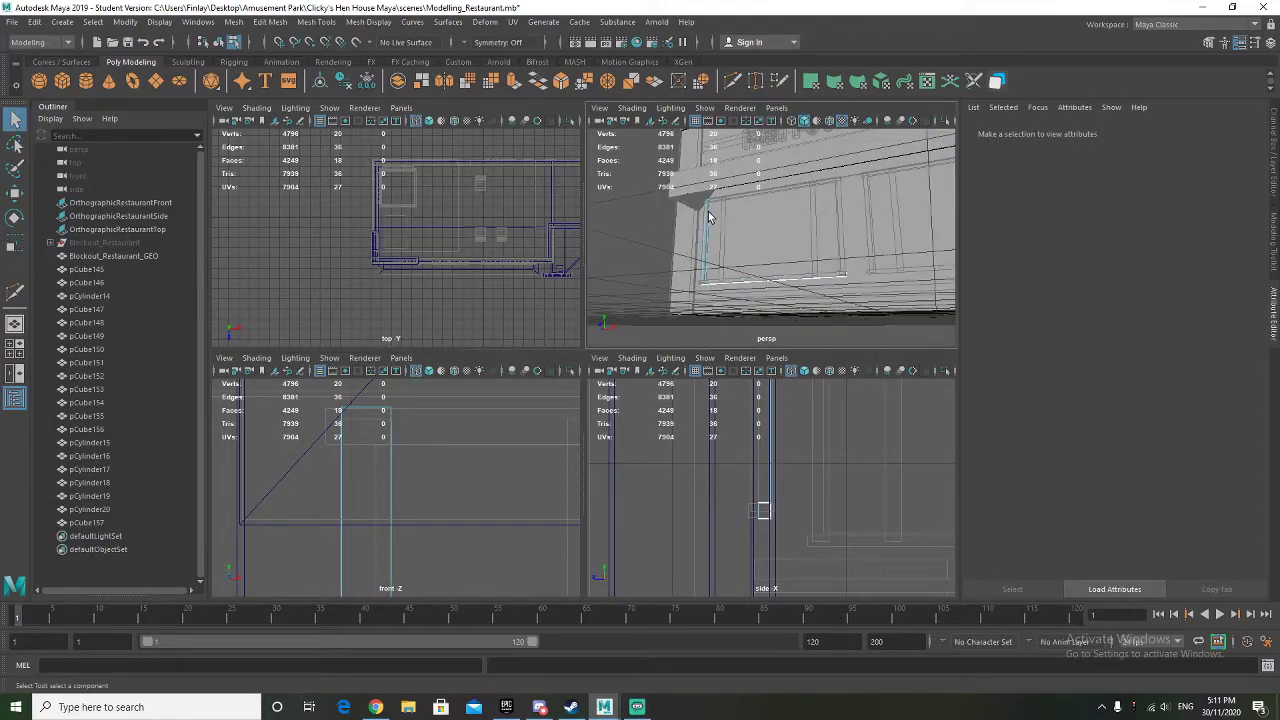
click(708, 205)
scroll(446, 450, down, 5)
key(w)
alt+middle_drag(480, 483, 343, 463)
scroll(420, 480, down, 3)
alt+middle_drag(432, 484, 345, 481)
shift+drag(296, 461, 600, 446)
alt+middle_drag(550, 564, 480, 566)
mouse_move(497, 516)
alt+middle_down()
mouse_move(429, 503)
mouse_move(477, 466)
mouse_move(488, 501)
alt+middle_up()
alt+right_drag(488, 501, 446, 490)
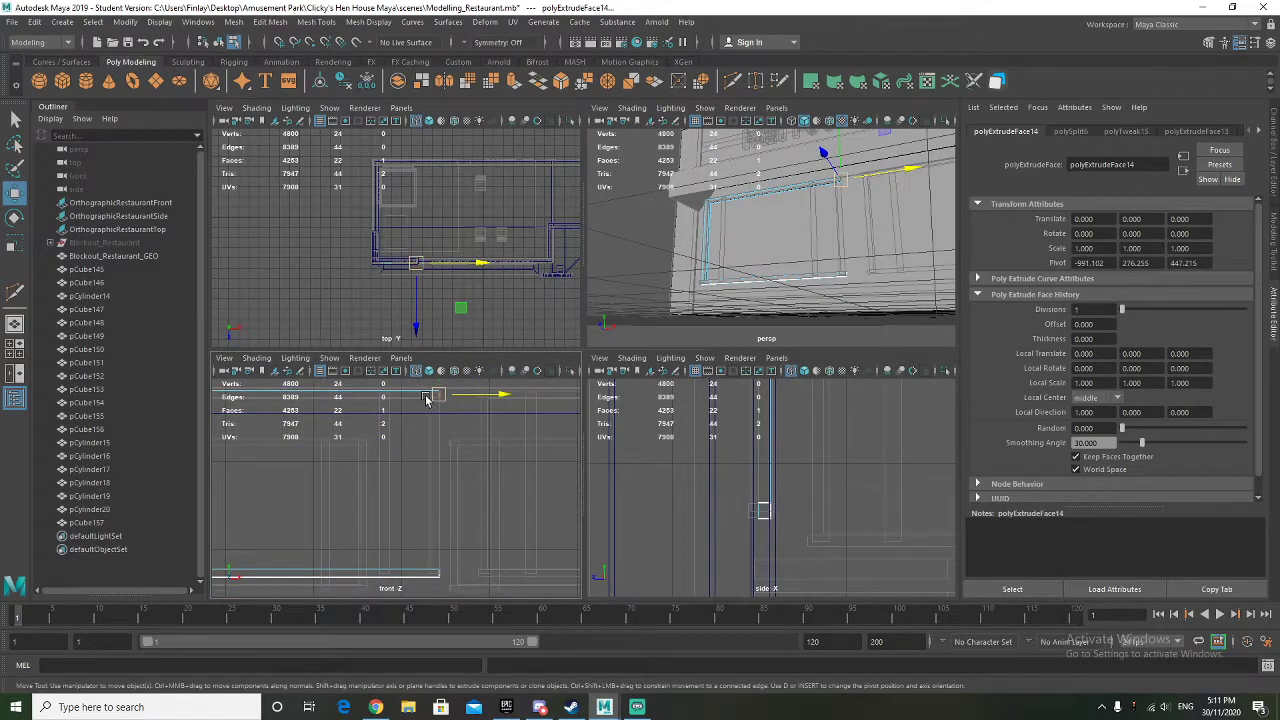
Isolate the window frame in the front view and slice vertically through the top and bottom bars near their right ends
shift+right_drag(423, 397, 466, 328)
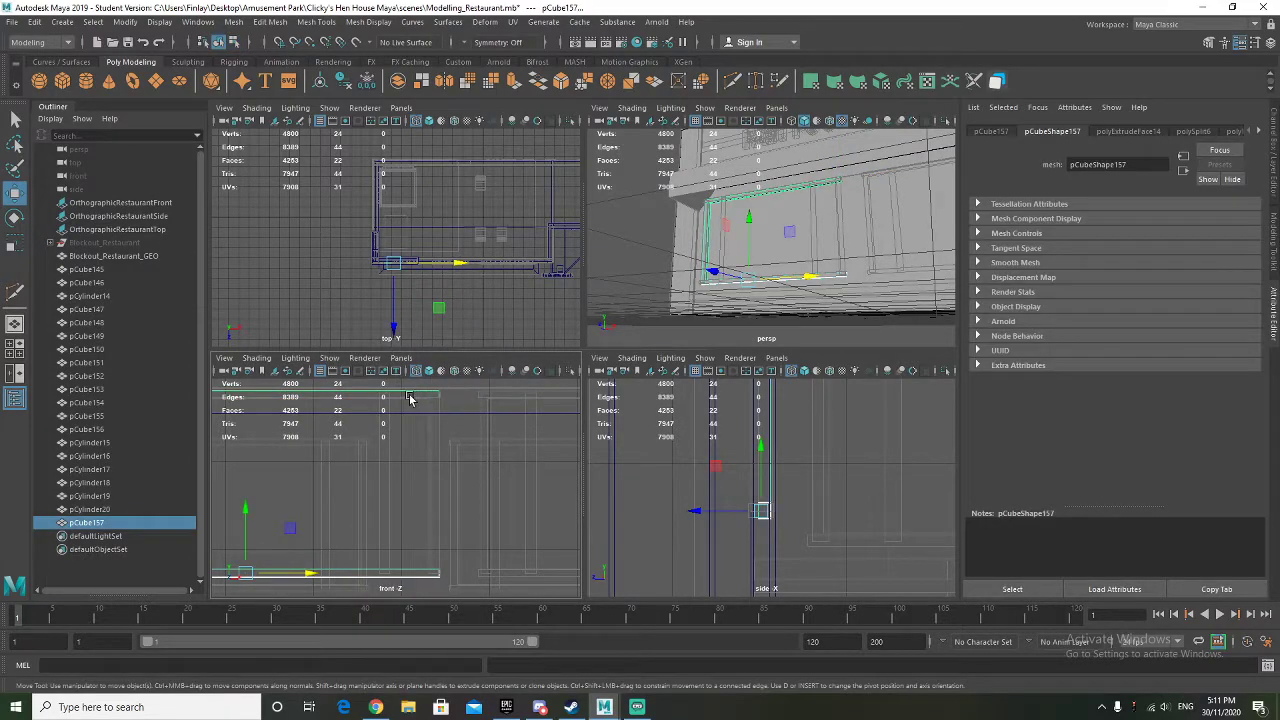
key(ctrl+1)
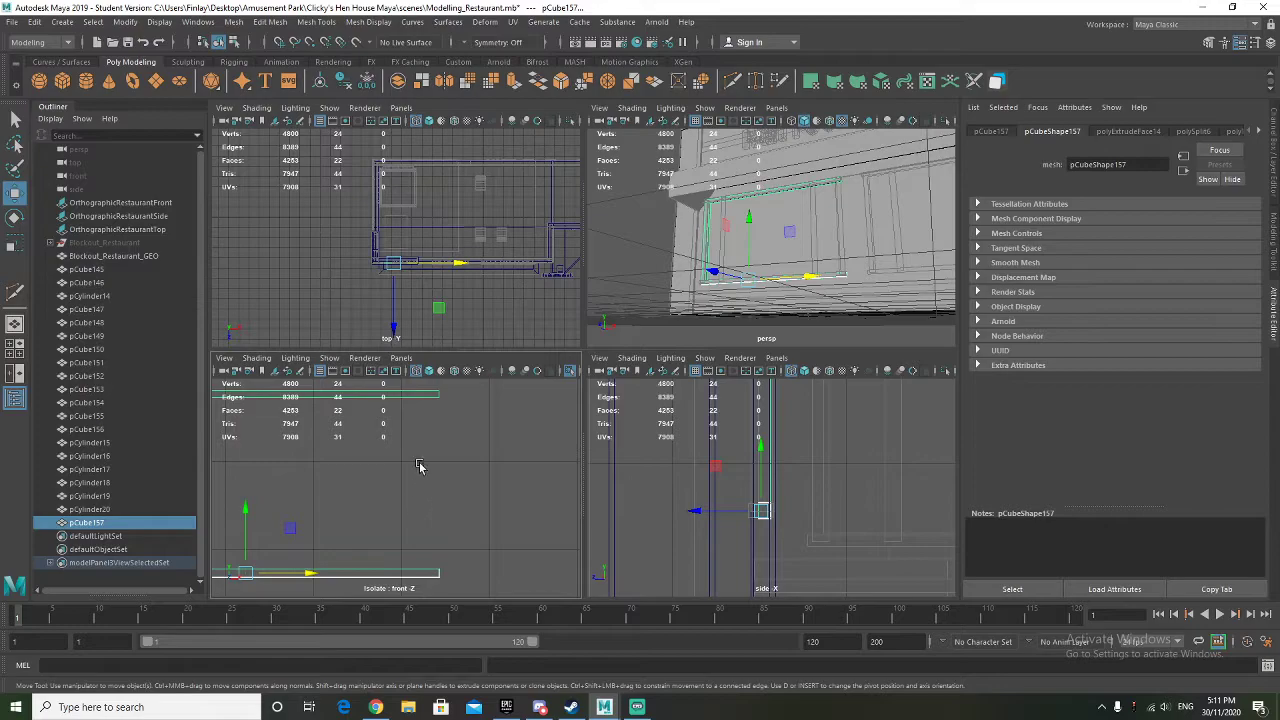
mouse_move(425, 397)
shift+right_down()
mouse_move(414, 380)
mouse_move(422, 394)
shift+right_up()
alt+middle_drag(437, 497, 433, 566)
alt+right_drag(433, 566, 487, 470)
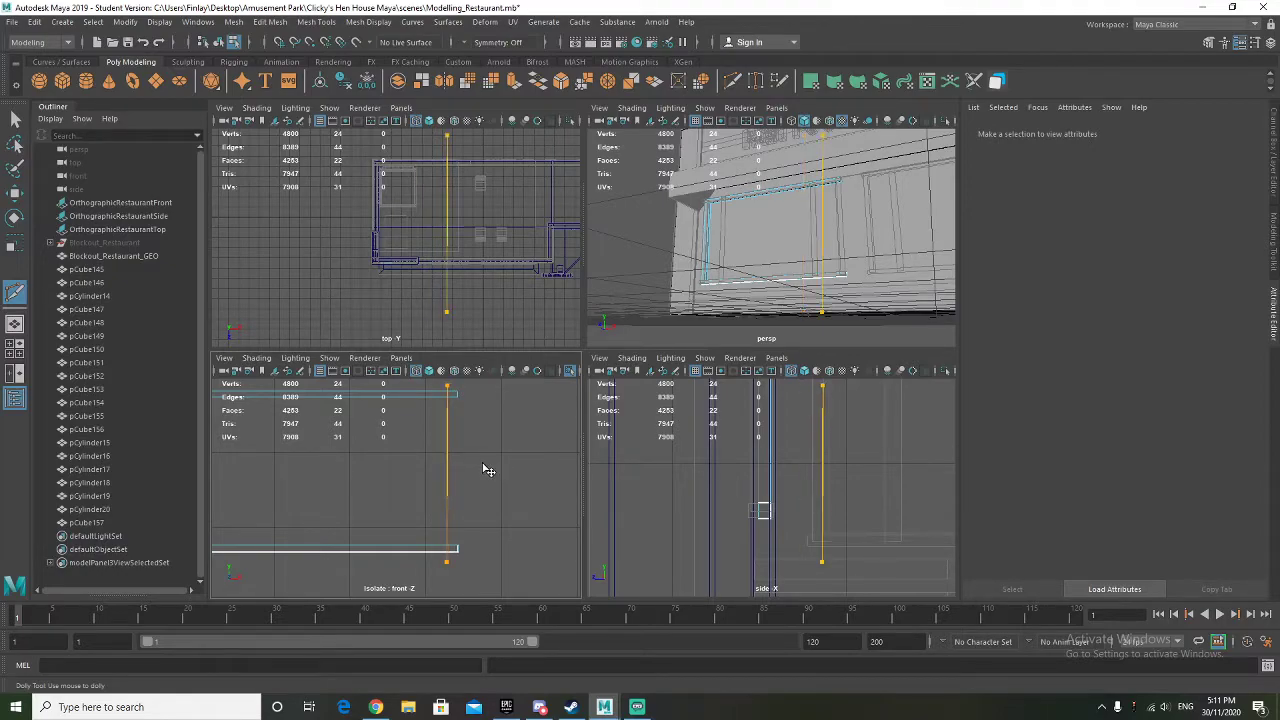
click(443, 397)
right_drag(455, 399, 514, 322)
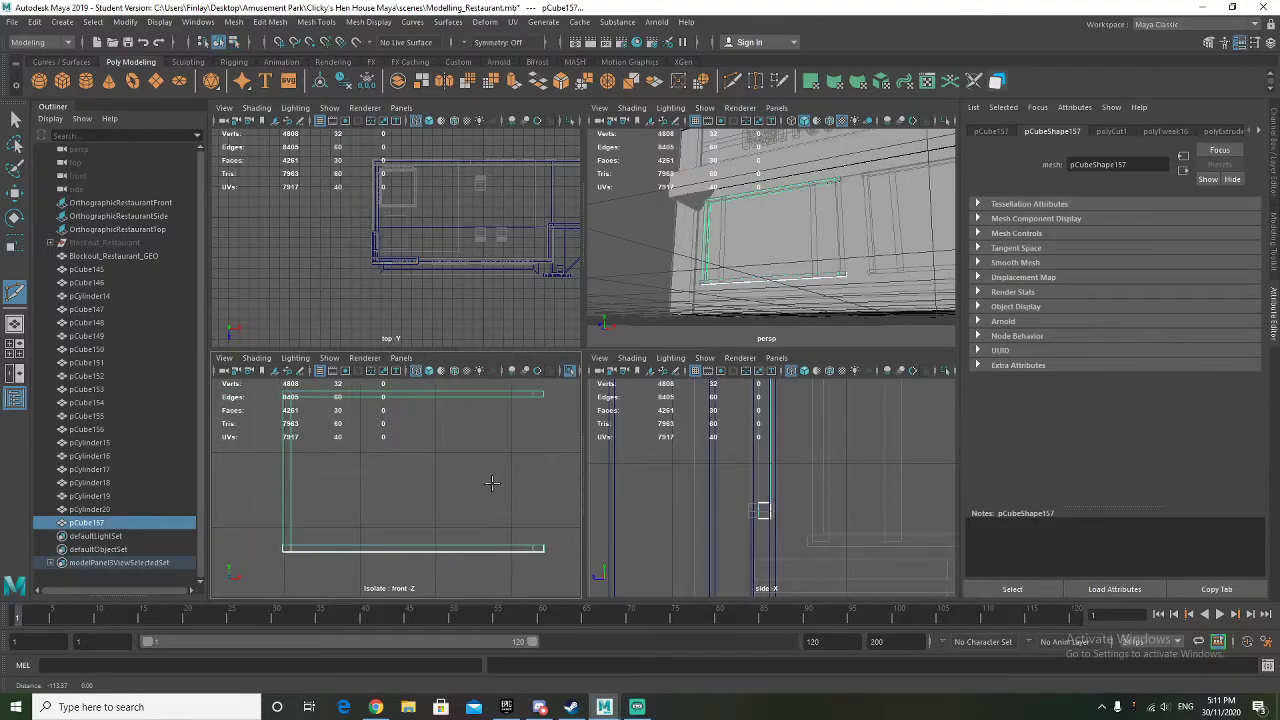
Select the newly cut edges on both the top and bottom bars and shift them slightly sideways
key(q)
right_click(500, 393)
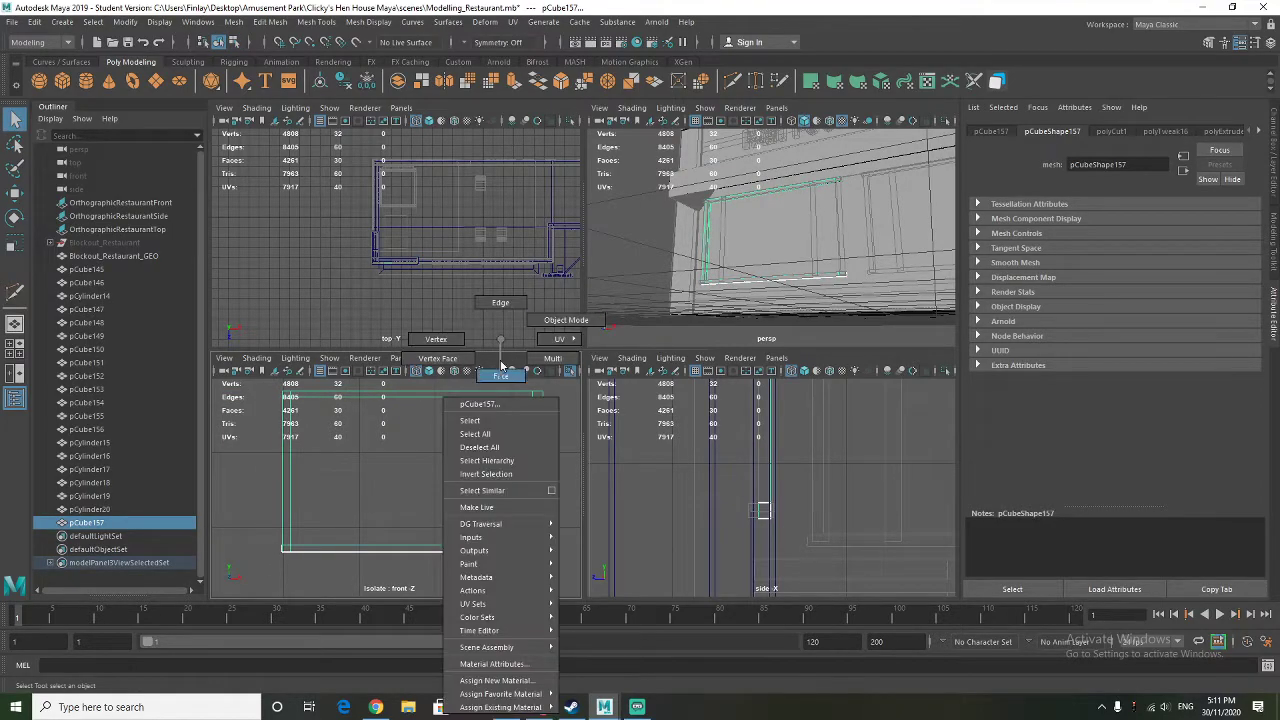
click(548, 404)
click(535, 396)
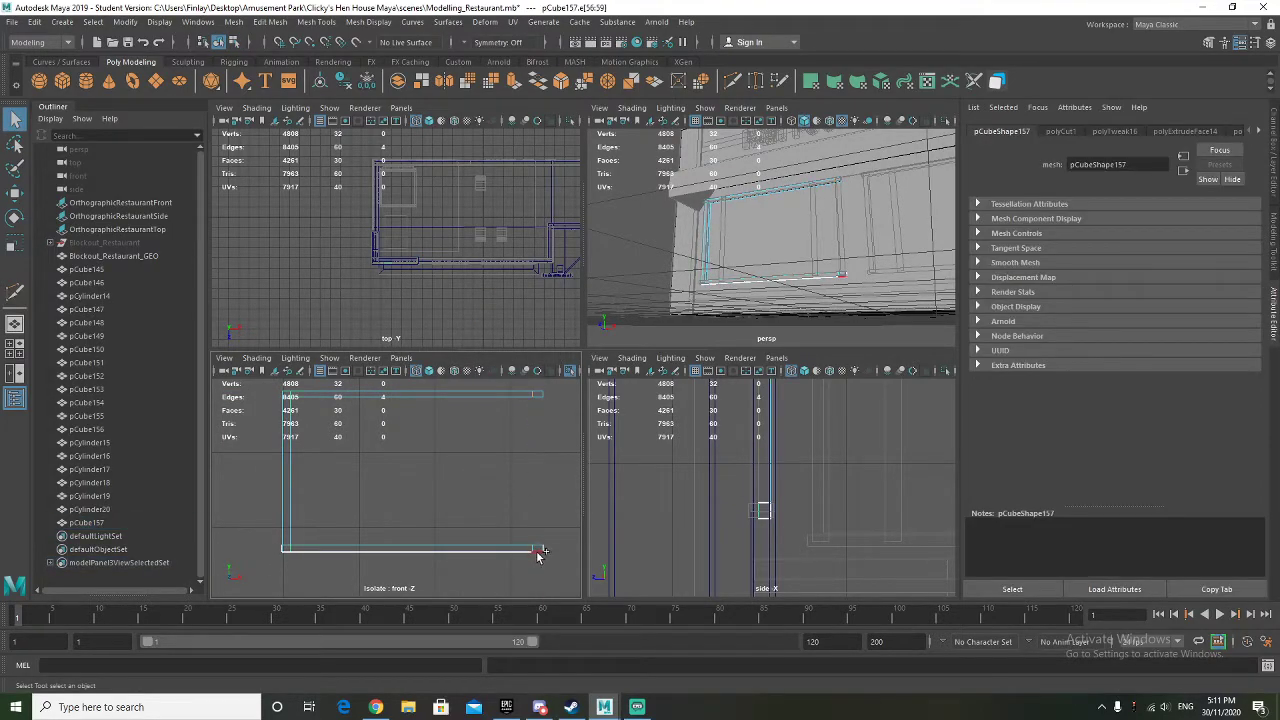
key(w)
drag(560, 477, 560, 474)
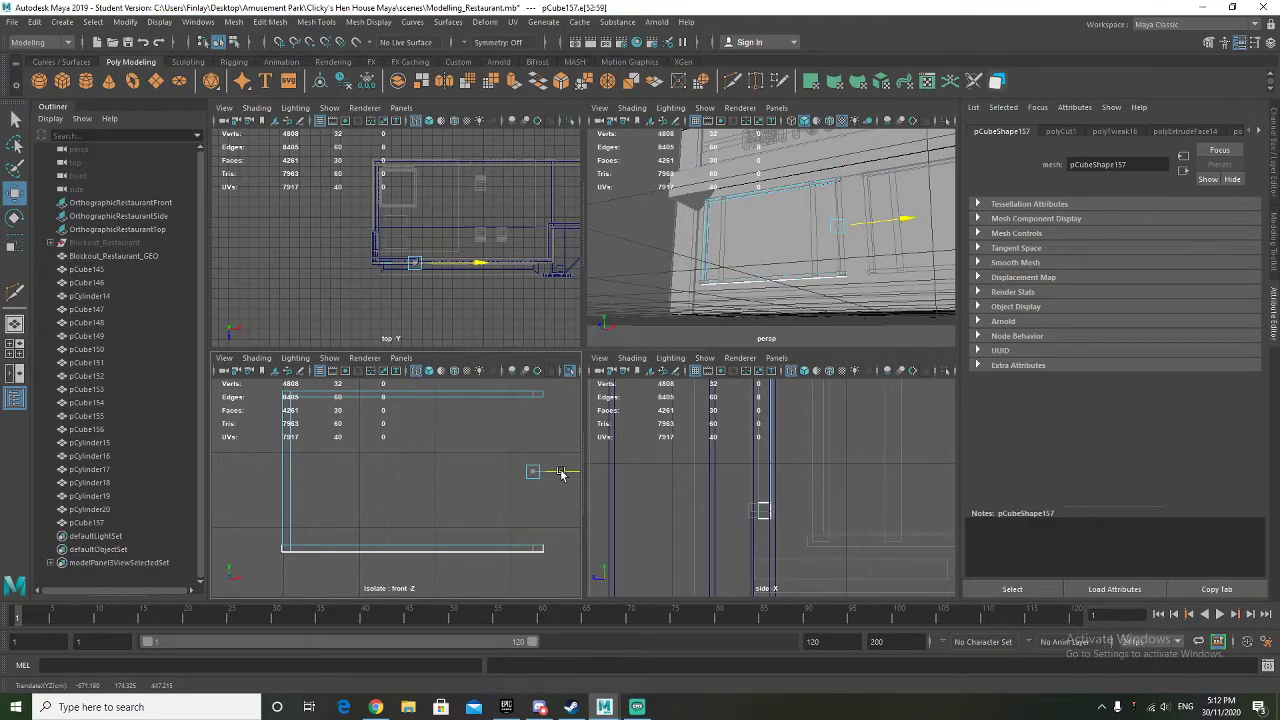
drag(563, 473, 561, 473)
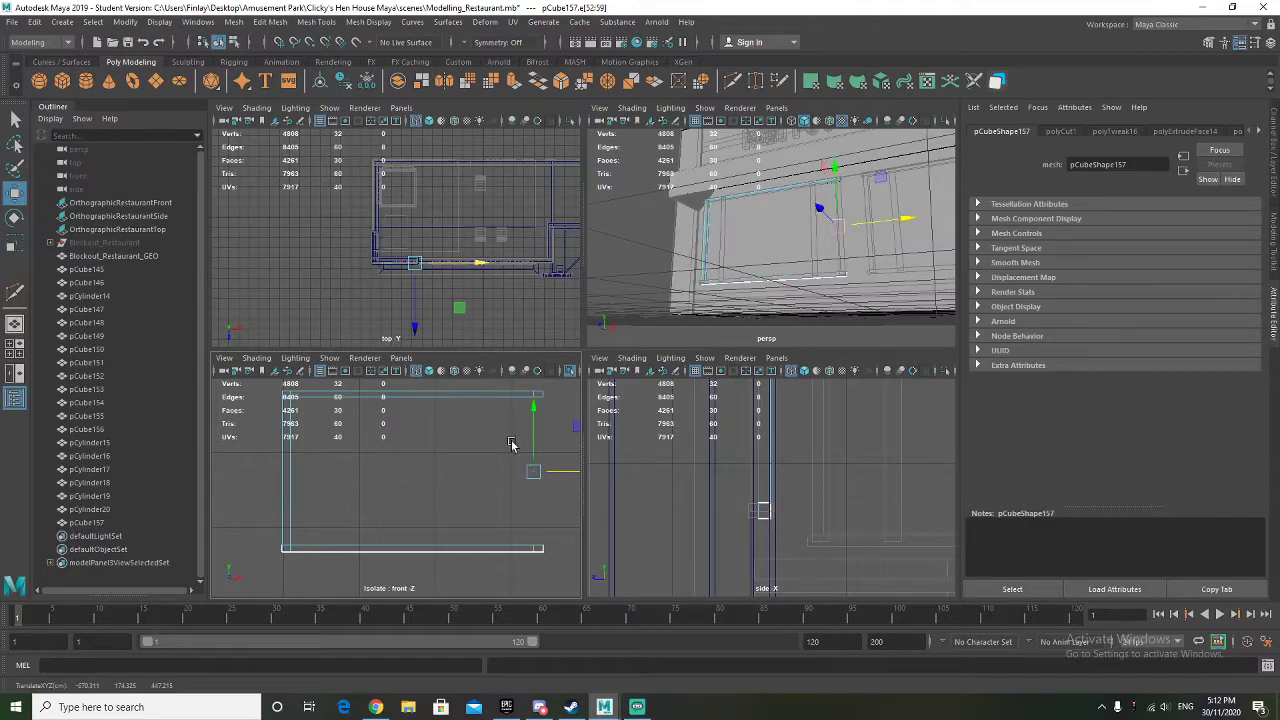
Turn off isolation and align the cut edges with the blockout frame's right vertical bar
key(ctrl+1)
scroll(527, 510, up, 3)
alt+middle_drag(529, 514, 344, 460)
drag(550, 404, 548, 416)
alt+middle_drag(546, 420, 461, 429)
alt+middle_drag(457, 505, 450, 414)
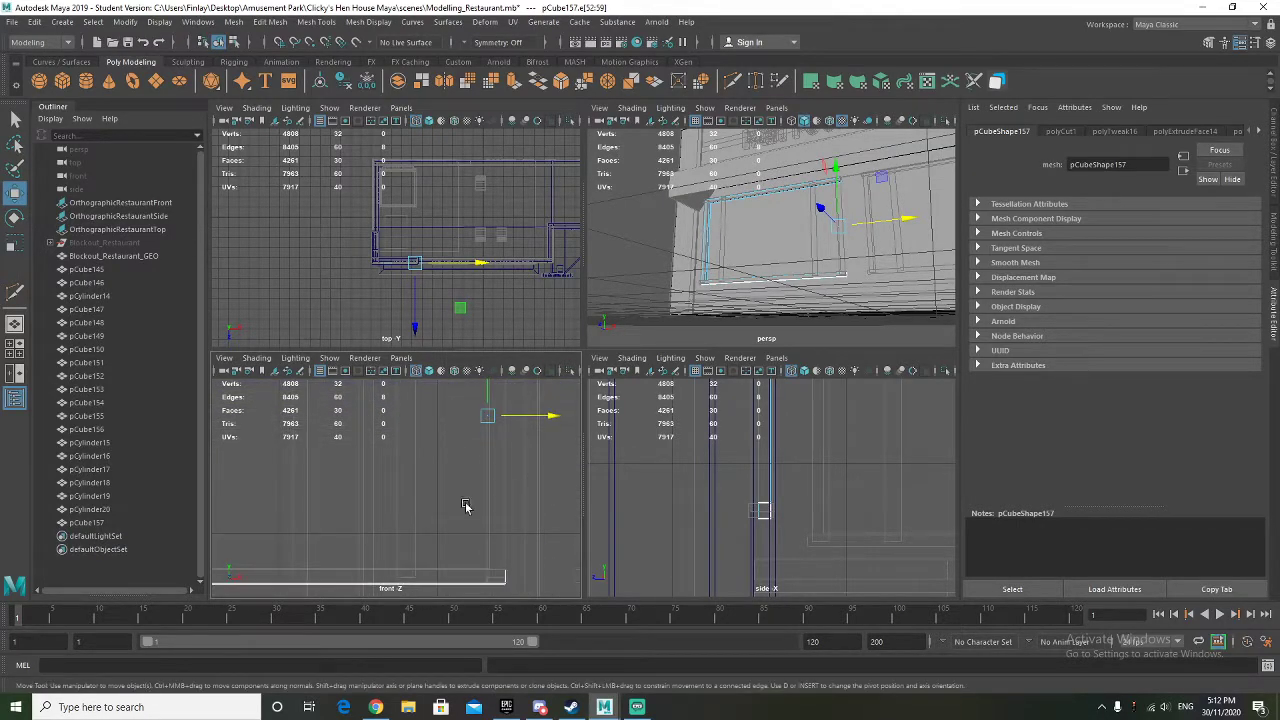
alt+middle_drag(463, 457, 457, 429)
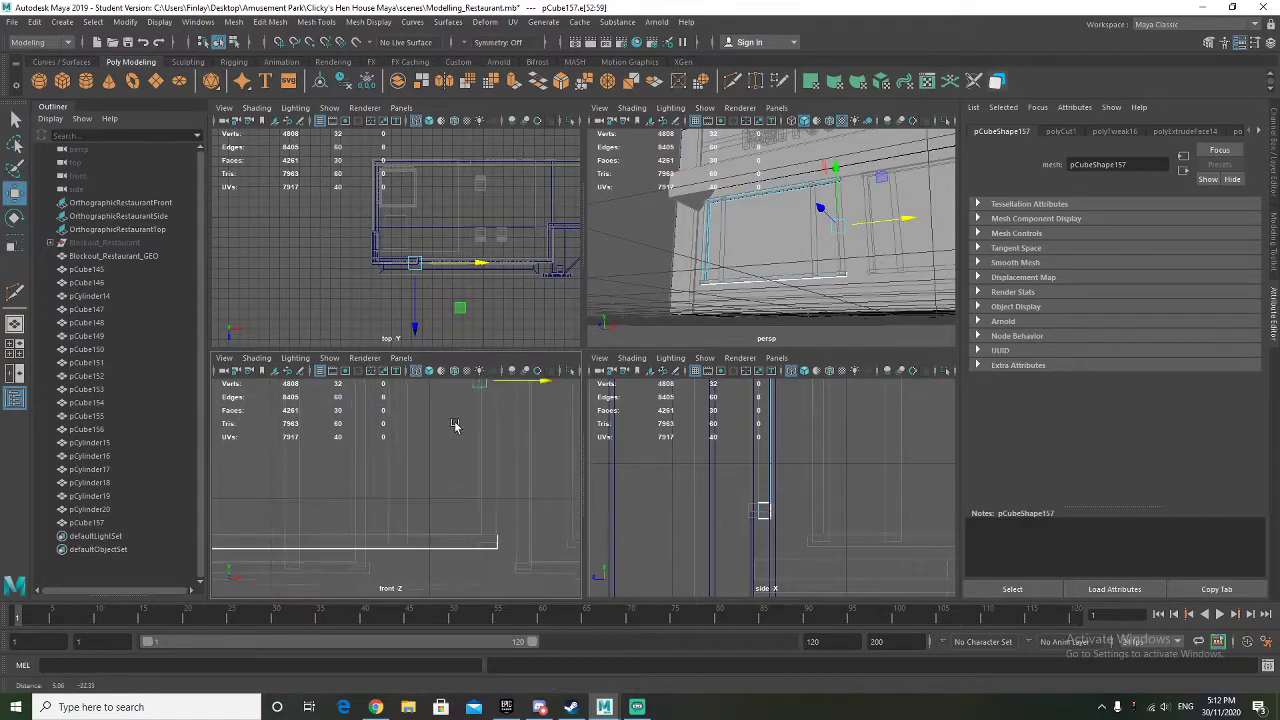
Switch to face selection and delete the upper face at the bottom bar's right end
right_drag(447, 340, 459, 378)
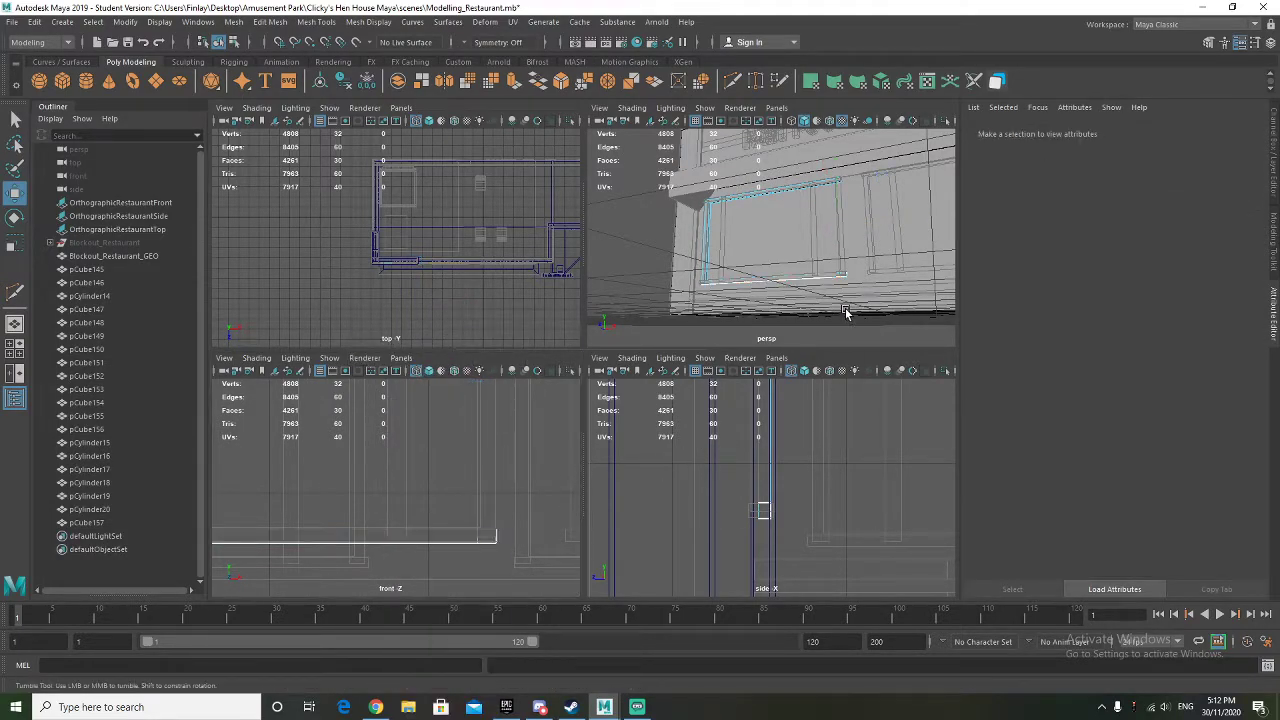
scroll(845, 308, up, 5)
alt+middle_drag(835, 310, 787, 248)
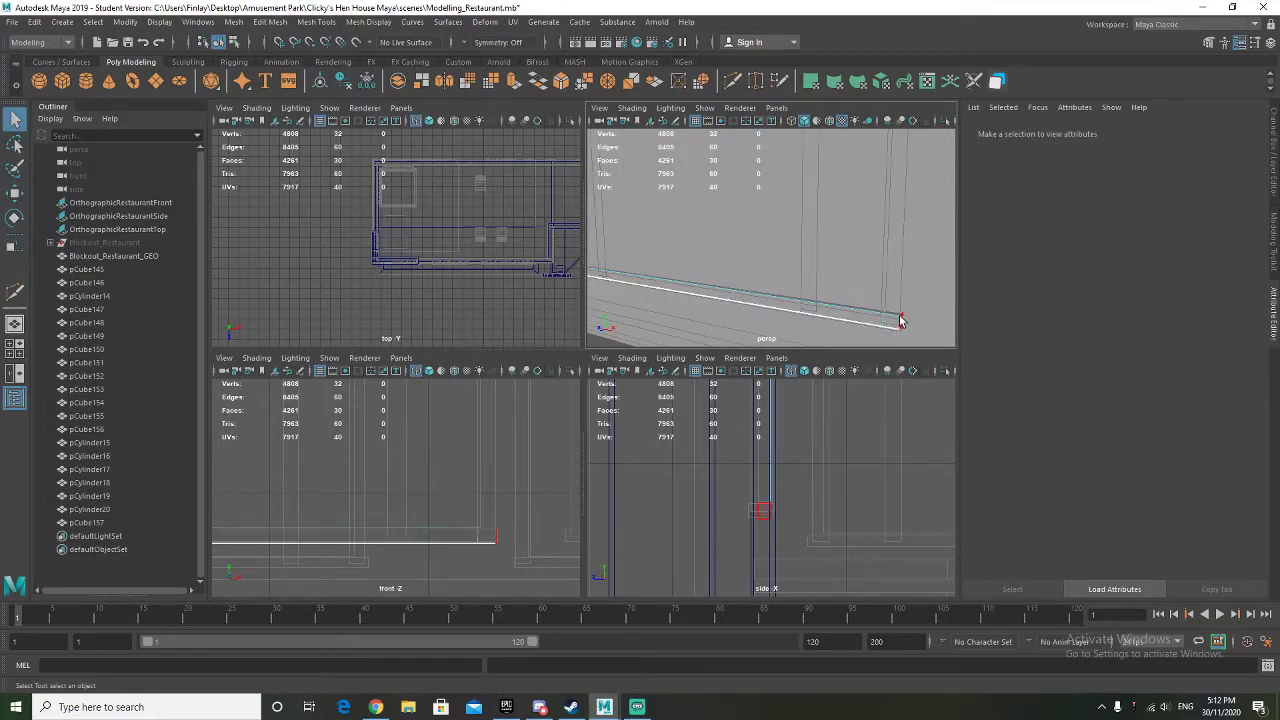
click(793, 302)
key(Delete)
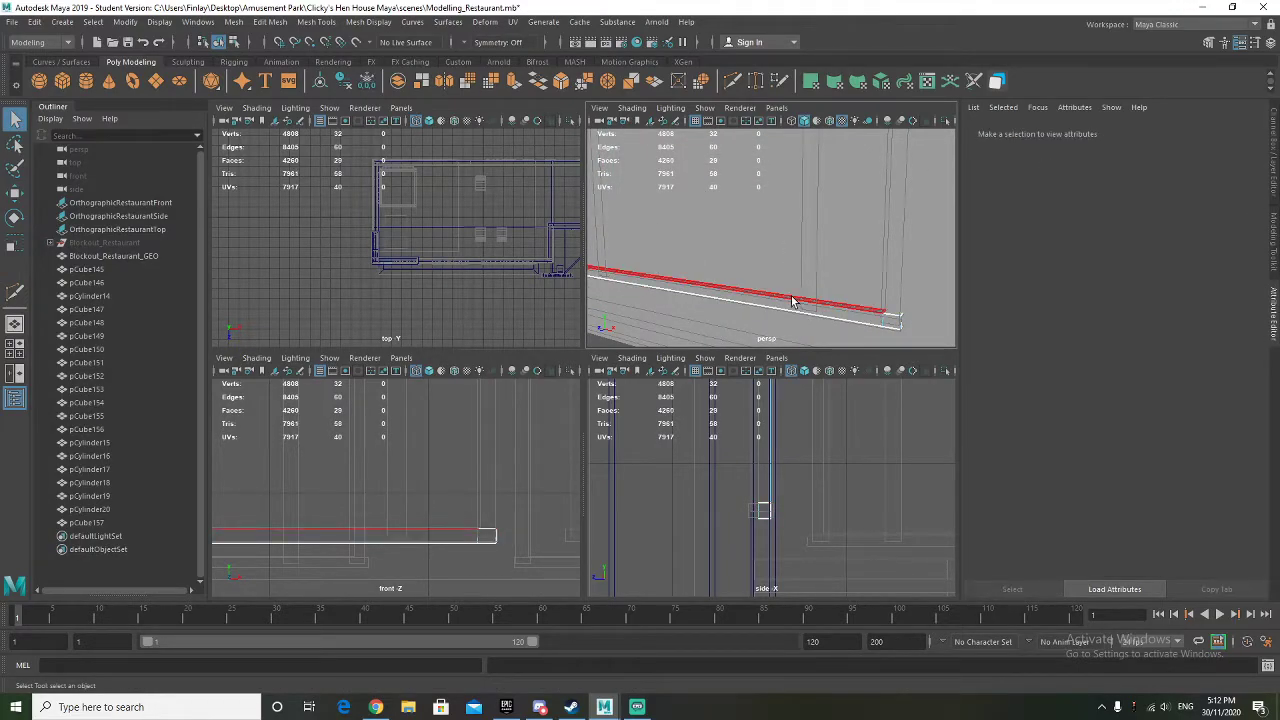
Extrude the underside face at the top bar's right end down to the bottom bar to form the frame's right vertical bar
scroll(818, 242, down, 3)
alt+middle_drag(459, 418, 414, 632)
alt+drag(837, 229, 780, 204)
alt+middle_drag(780, 204, 780, 270)
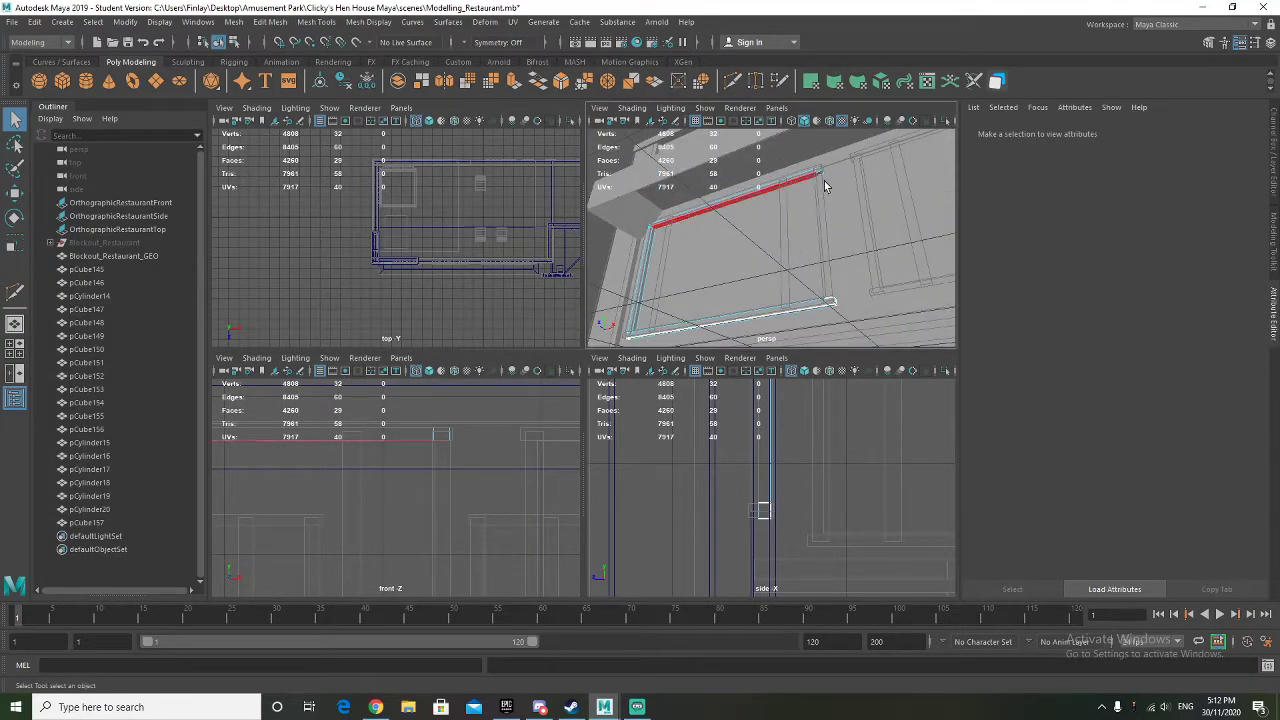
click(790, 306)
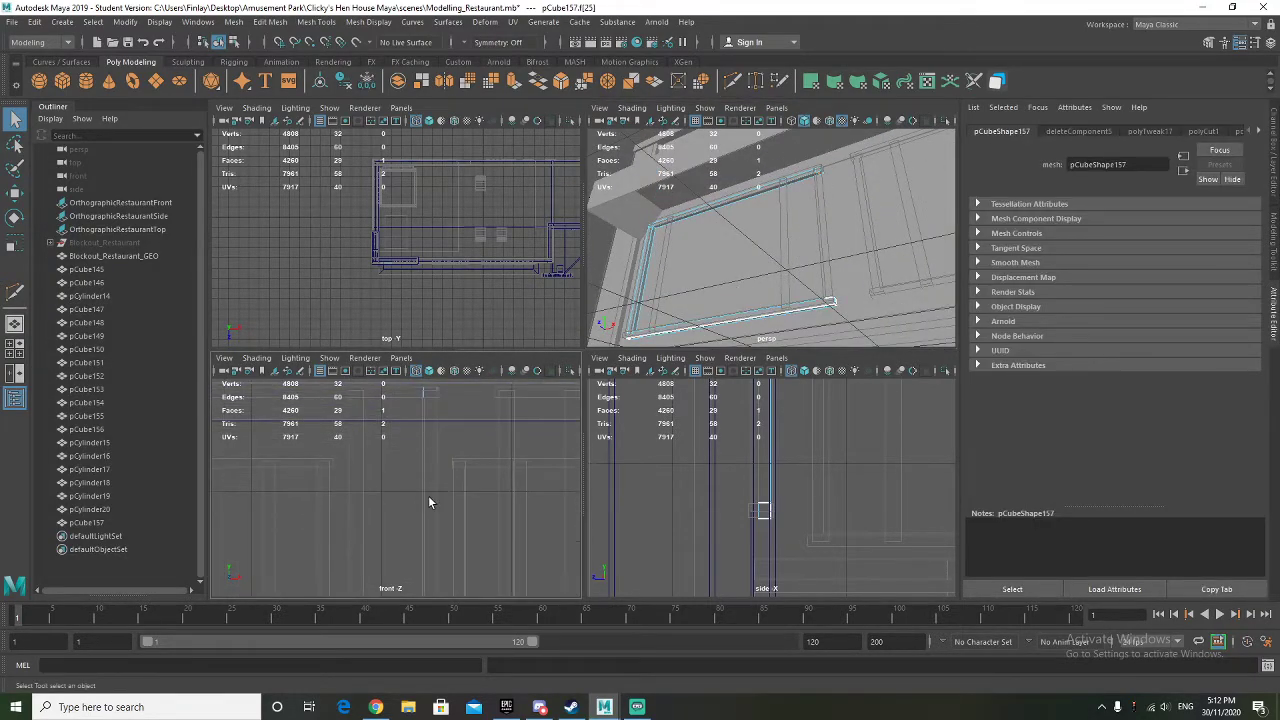
key(w)
scroll(428, 490, up, 2)
shift+drag(414, 387, 432, 553)
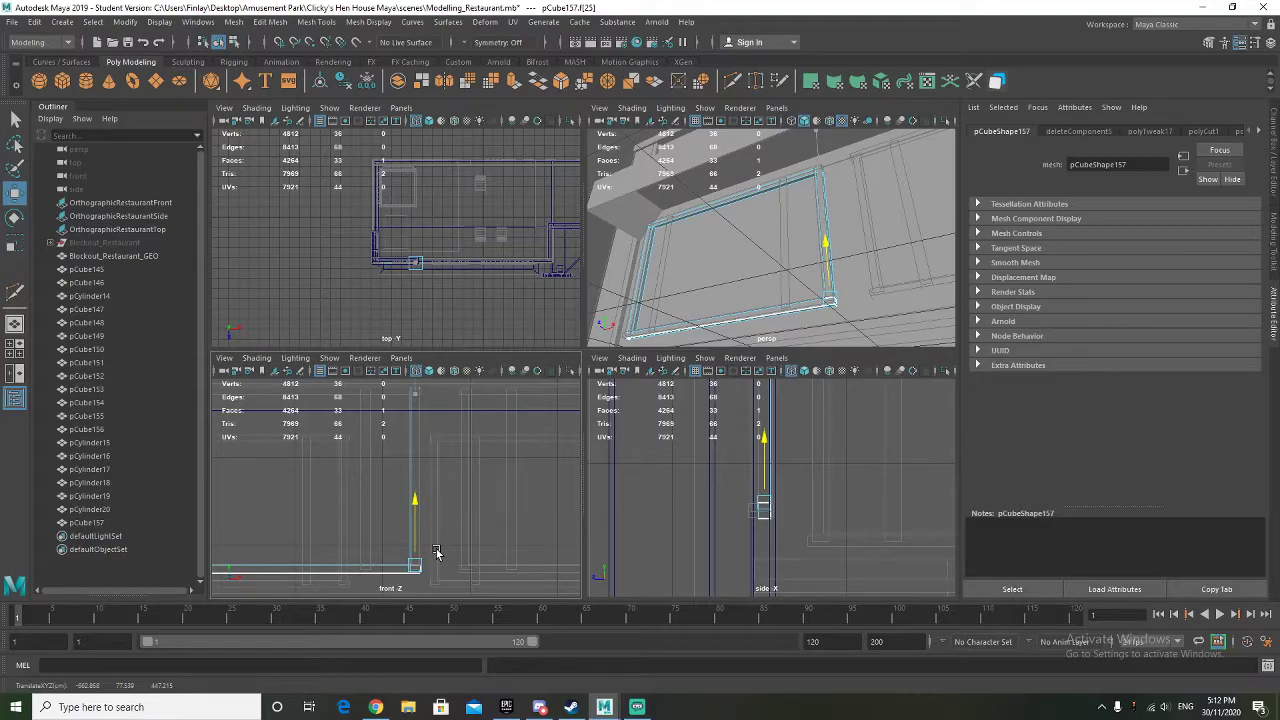
shift+drag(436, 551, 436, 551)
Switch to vertex selection and select the vertices at both ends of the new right vertical bar
alt+drag(886, 304, 791, 294)
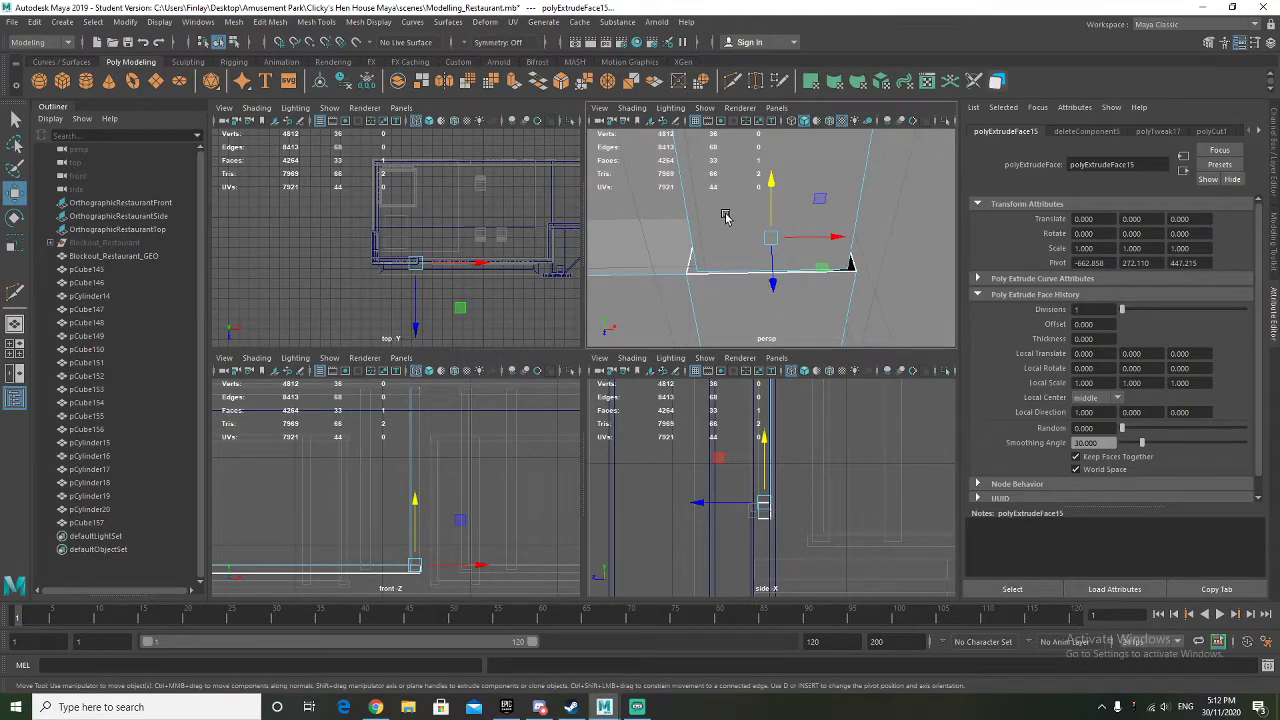
alt+drag(726, 217, 771, 238)
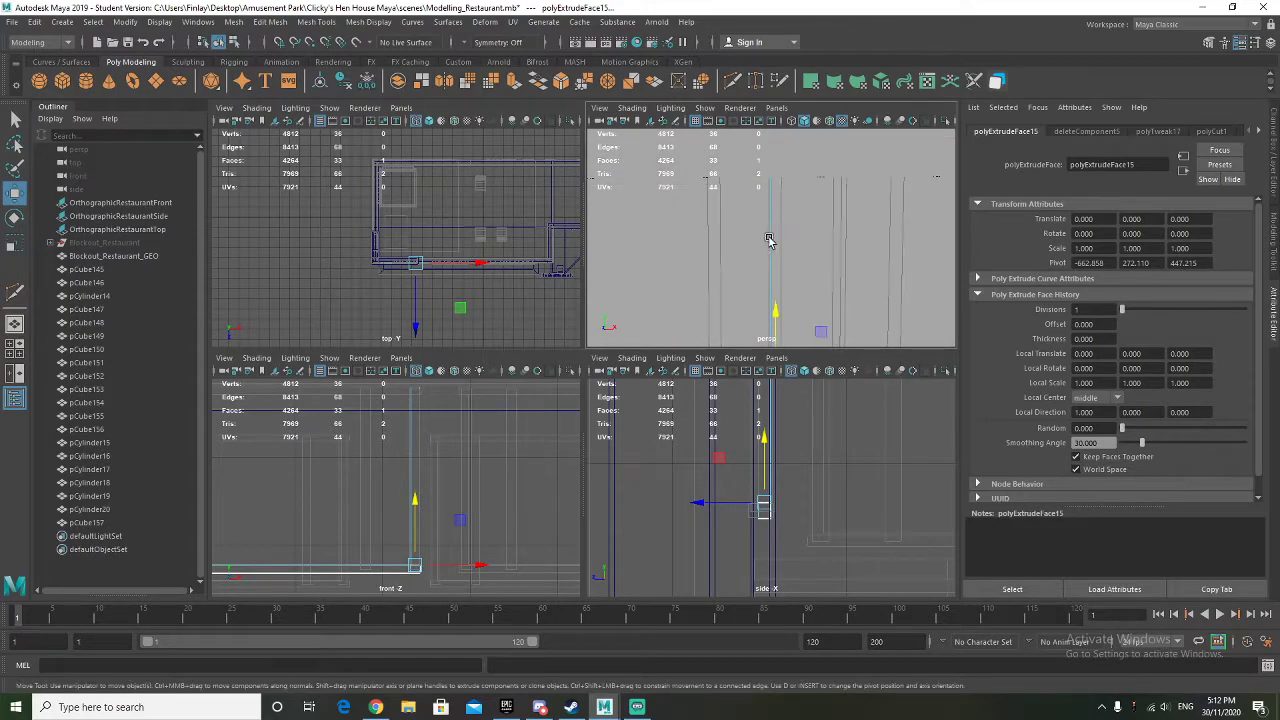
right_click(412, 339)
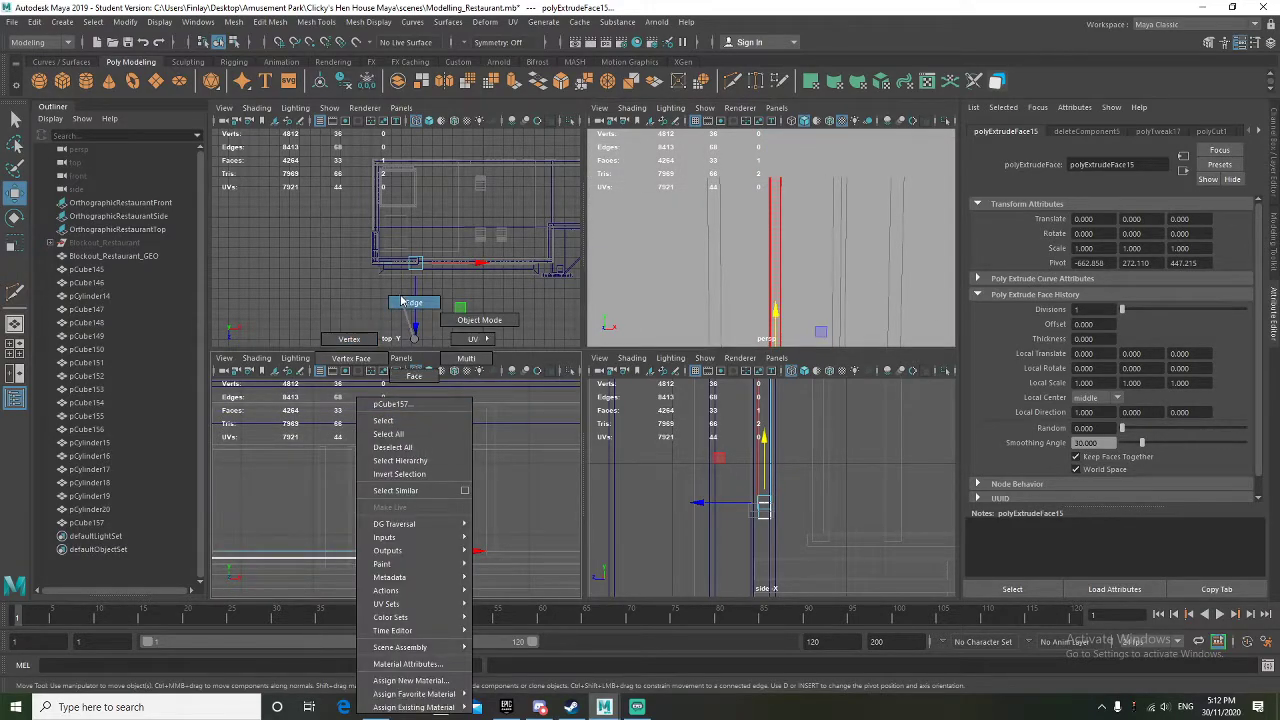
right_drag(412, 339, 403, 301)
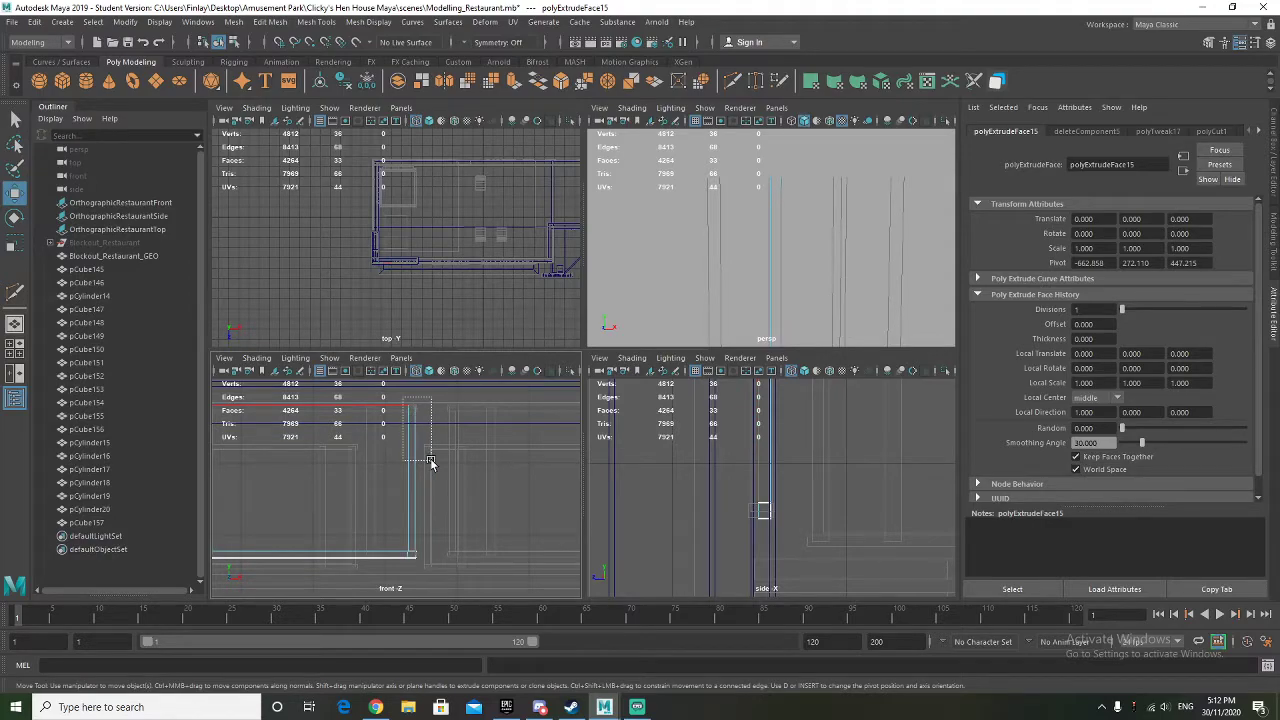
drag(422, 395, 422, 395)
right_drag(422, 395, 380, 346)
drag(398, 399, 444, 552)
alt+drag(770, 262, 776, 226)
shift+click(668, 247)
key(ctrl+z)
shift+click(778, 206)
alt+drag(668, 214, 782, 250)
Shift the selected right bar vertices sideways to line the bar up with the blockout frame
scroll(445, 457, up, 1)
mouse_move(463, 477)
mouse_down()
mouse_move(445, 478)
mouse_move(468, 481)
mouse_up()
scroll(448, 494, up, 6)
alt+drag(818, 222, 788, 292)
scroll(772, 238, up, 4)
scroll(540, 450, up, 4)
alt+middle_drag(526, 466, 369, 532)
drag(450, 469, 445, 471)
scroll(440, 508, up, 5)
alt+drag(829, 252, 829, 229)
scroll(420, 543, up, 3)
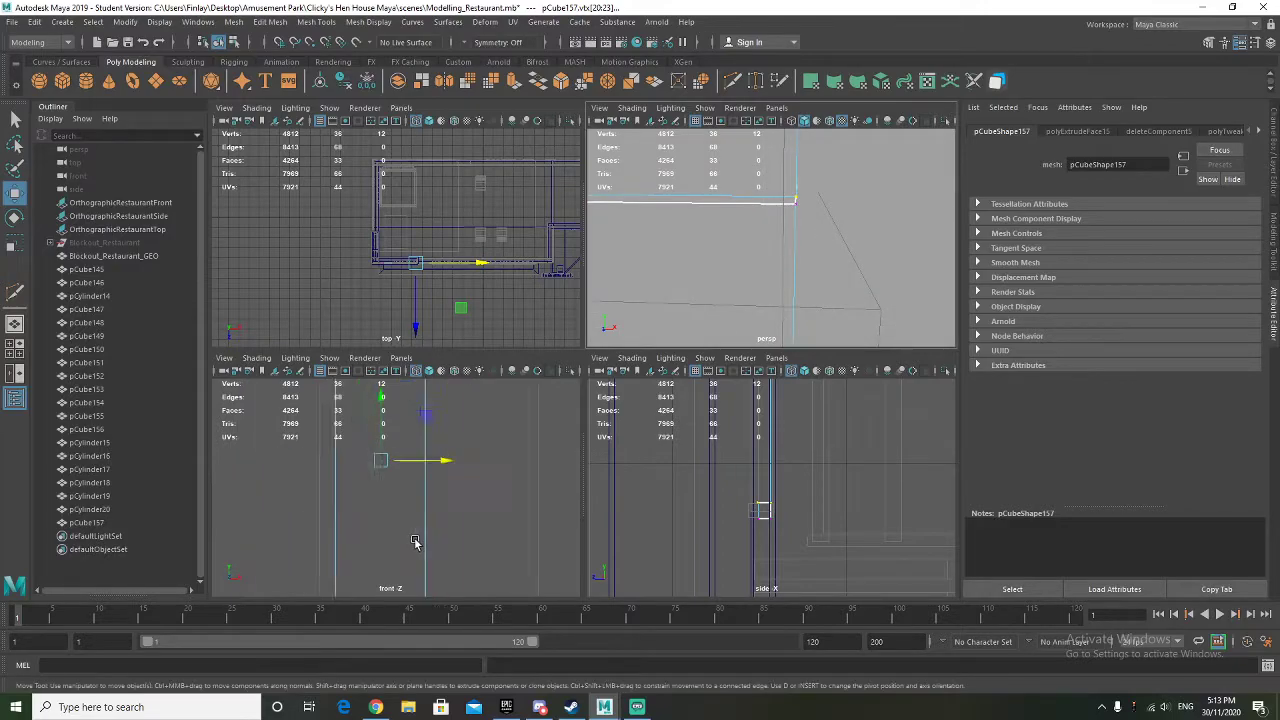
Fine-tune the sideways position of the right bar's vertices against the blockout, working close up at the corners
alt+middle_drag(420, 543, 426, 440)
alt+middle_drag(418, 590, 414, 486)
scroll(430, 457, up, 4)
alt+middle_drag(443, 429, 426, 506)
scroll(430, 495, up, 5)
scroll(463, 484, up, 3)
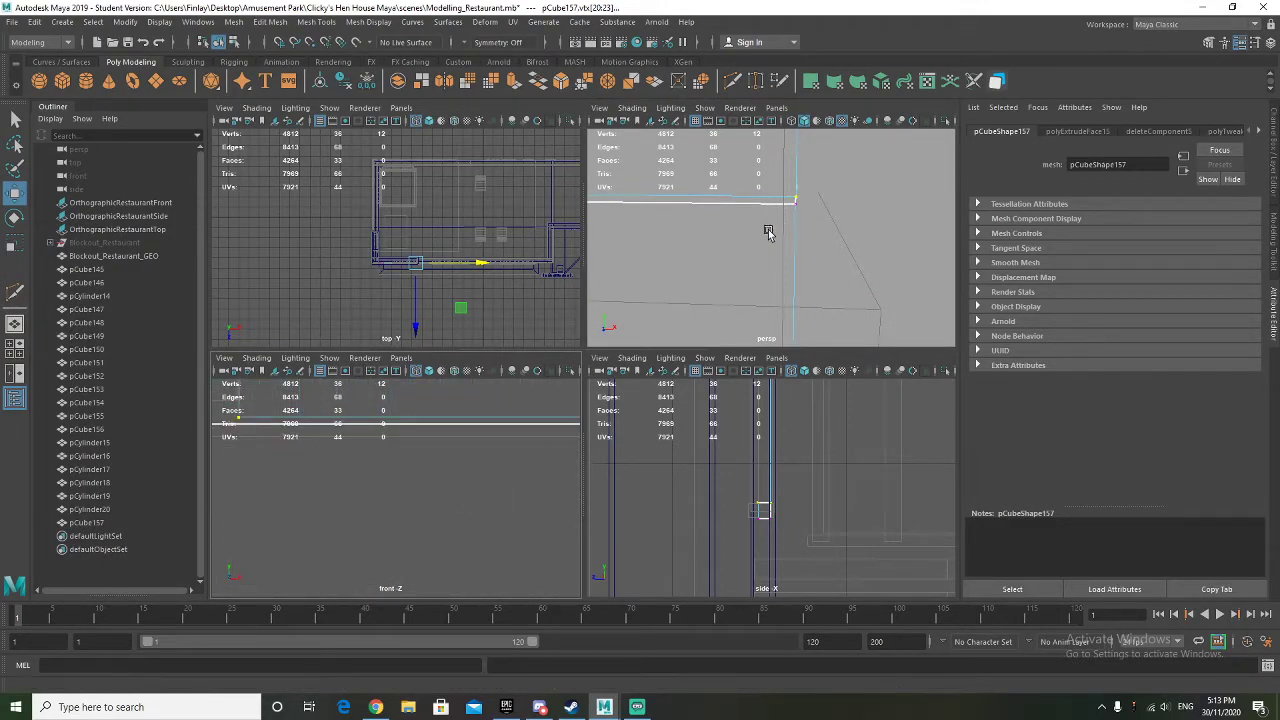
key(w)
key(f)
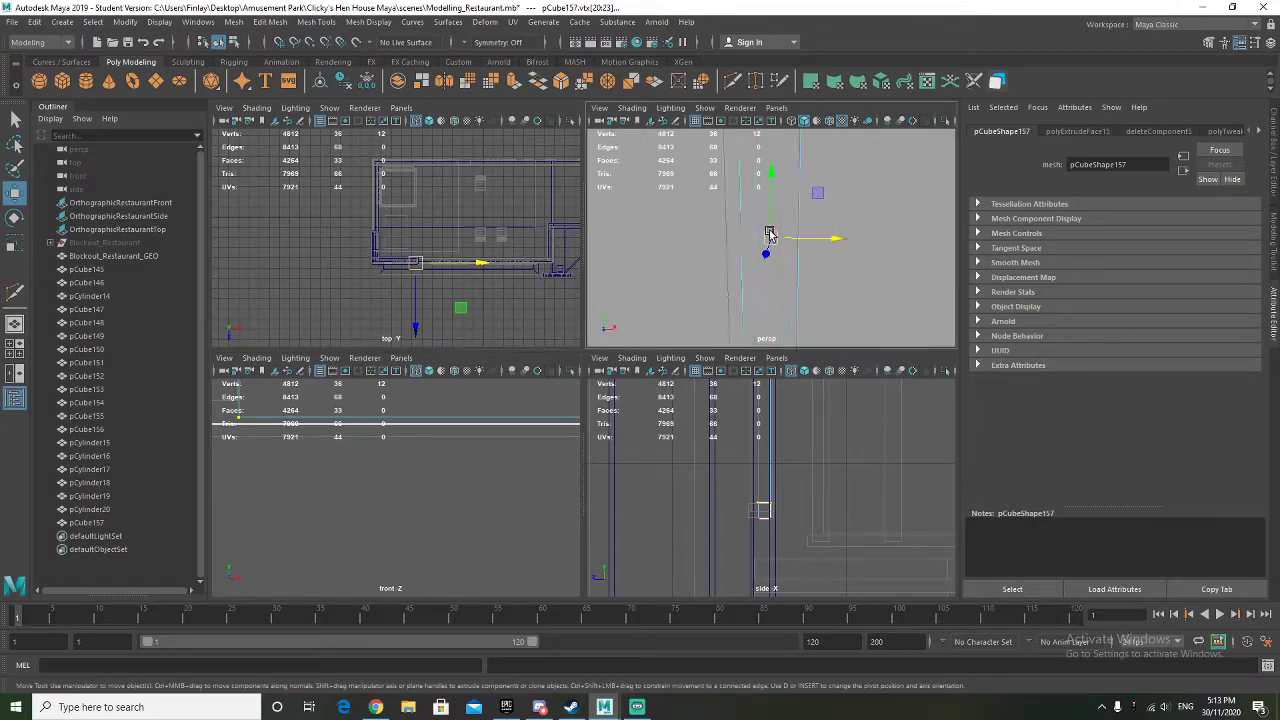
scroll(409, 457, down, 3)
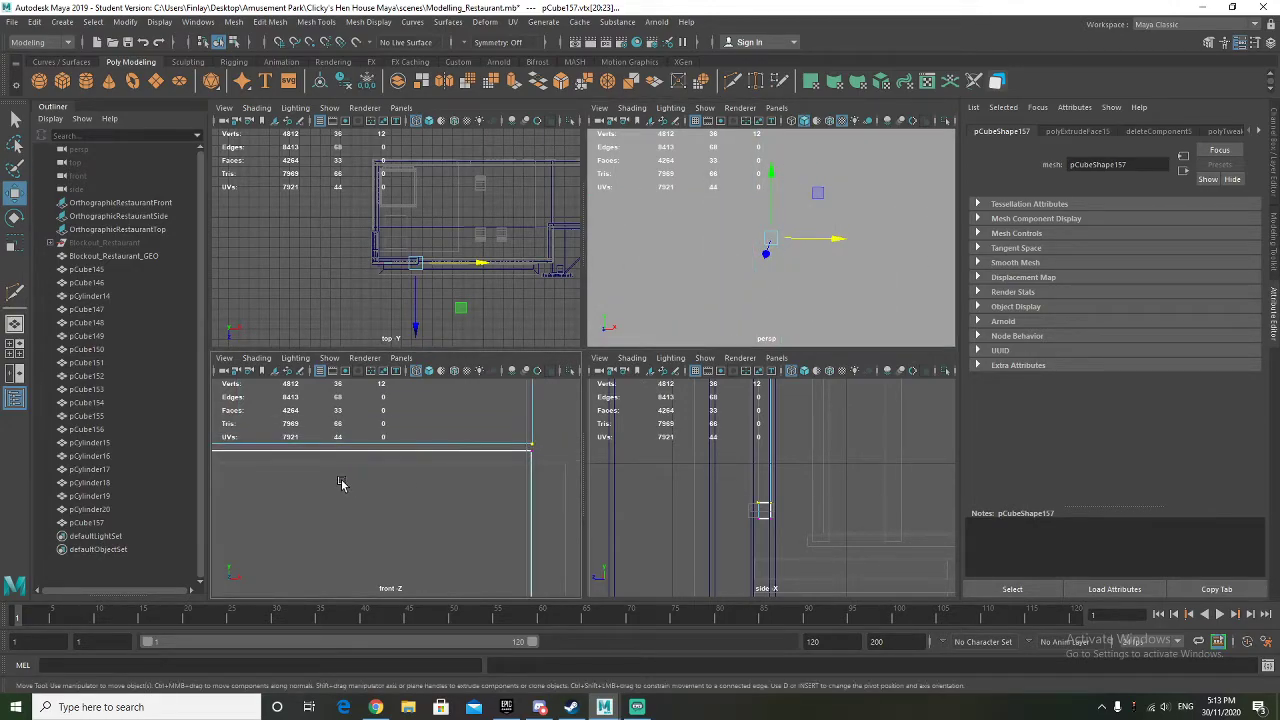
drag(825, 232, 832, 238)
alt+middle_drag(530, 436, 443, 490)
scroll(775, 252, down, 3)
scroll(450, 471, down, 3)
scroll(450, 471, down, 5)
alt+middle_drag(440, 429, 451, 546)
scroll(443, 478, down, 1)
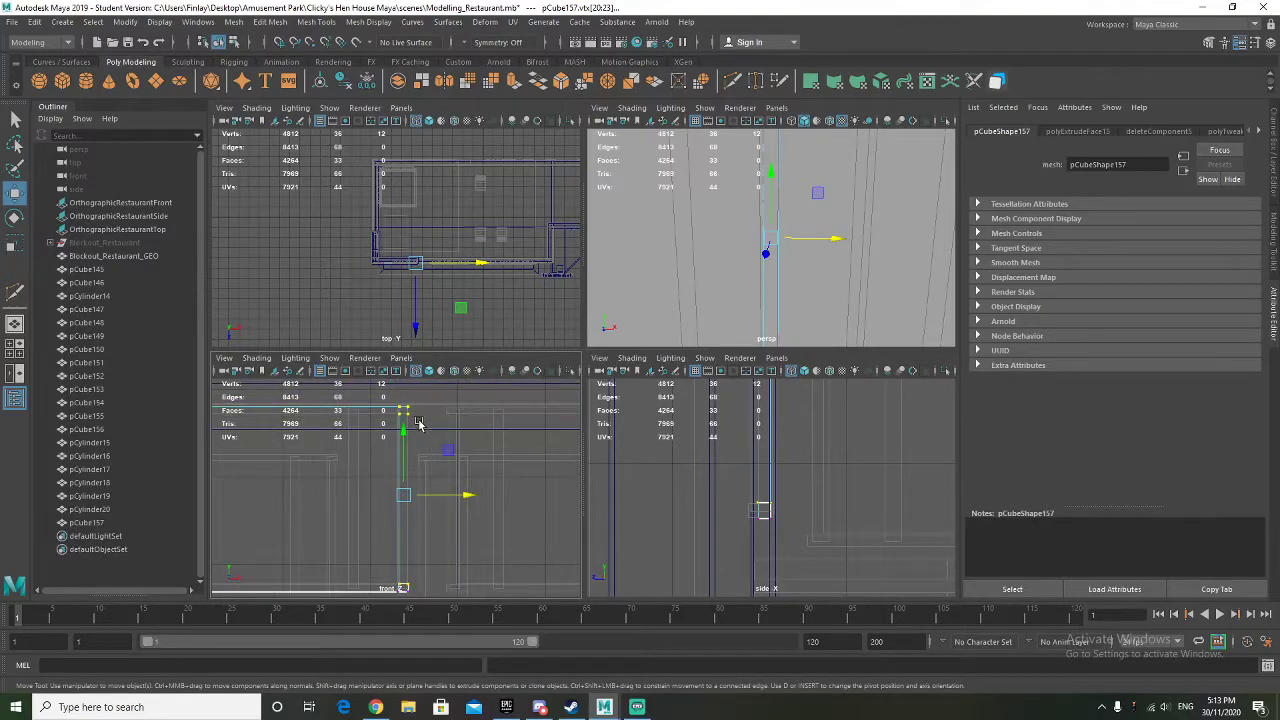
Limit the selection to the right bar's inner-edge vertices and move them sideways to adjust the bar's width
drag(427, 394, 403, 590)
scroll(407, 561, up, 5)
alt+middle_drag(408, 580, 389, 381)
alt+middle_drag(376, 553, 373, 336)
scroll(364, 548, up, 6)
alt+middle_drag(380, 585, 424, 483)
scroll(396, 497, up, 5)
drag(821, 237, 730, 238)
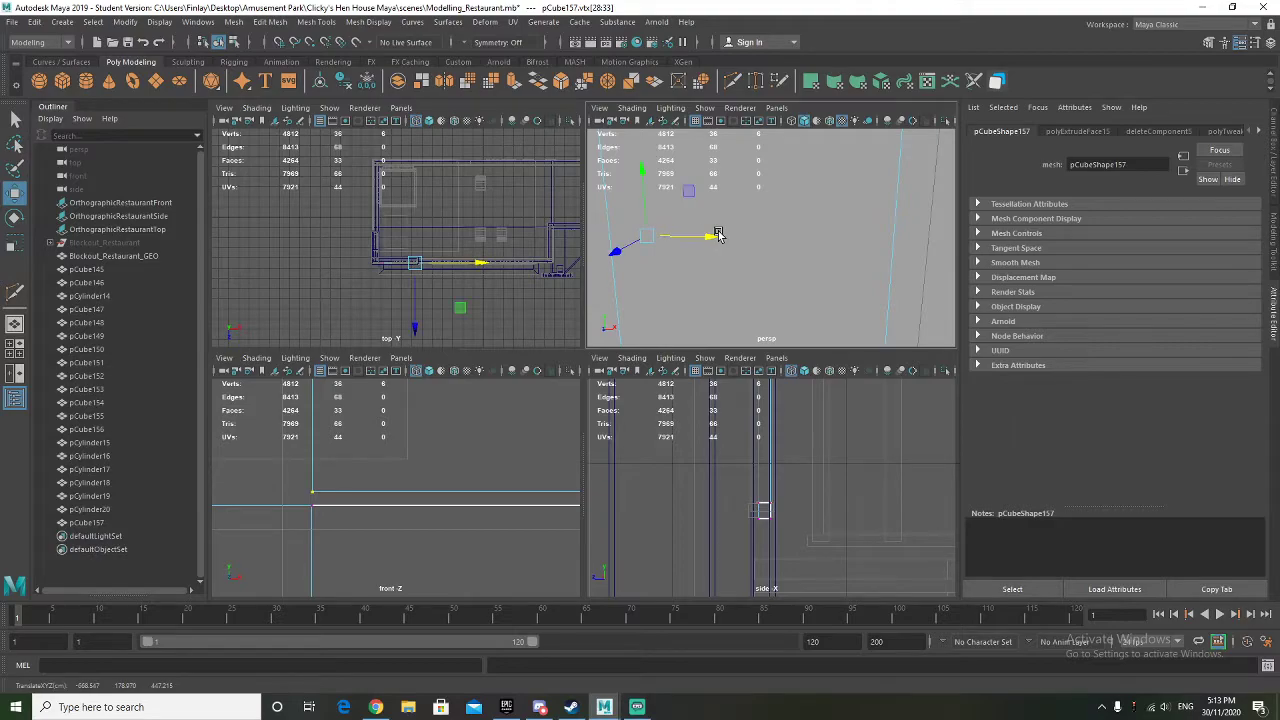
scroll(670, 240, up, 3)
scroll(760, 255, down, 2)
drag(685, 238, 680, 238)
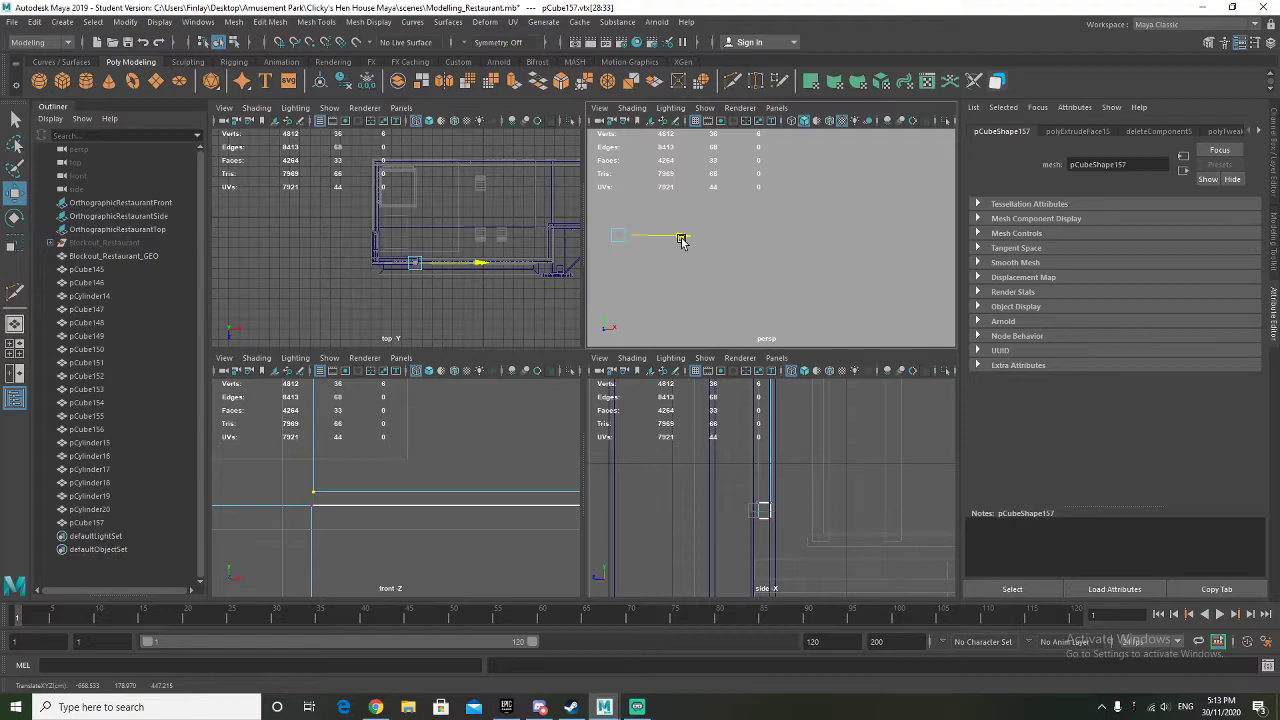
drag(680, 240, 680, 240)
Isolate the window frame in the perspective view and focus on the front face of its lower right corner
scroll(418, 505, down, 4)
scroll(418, 505, up, 3)
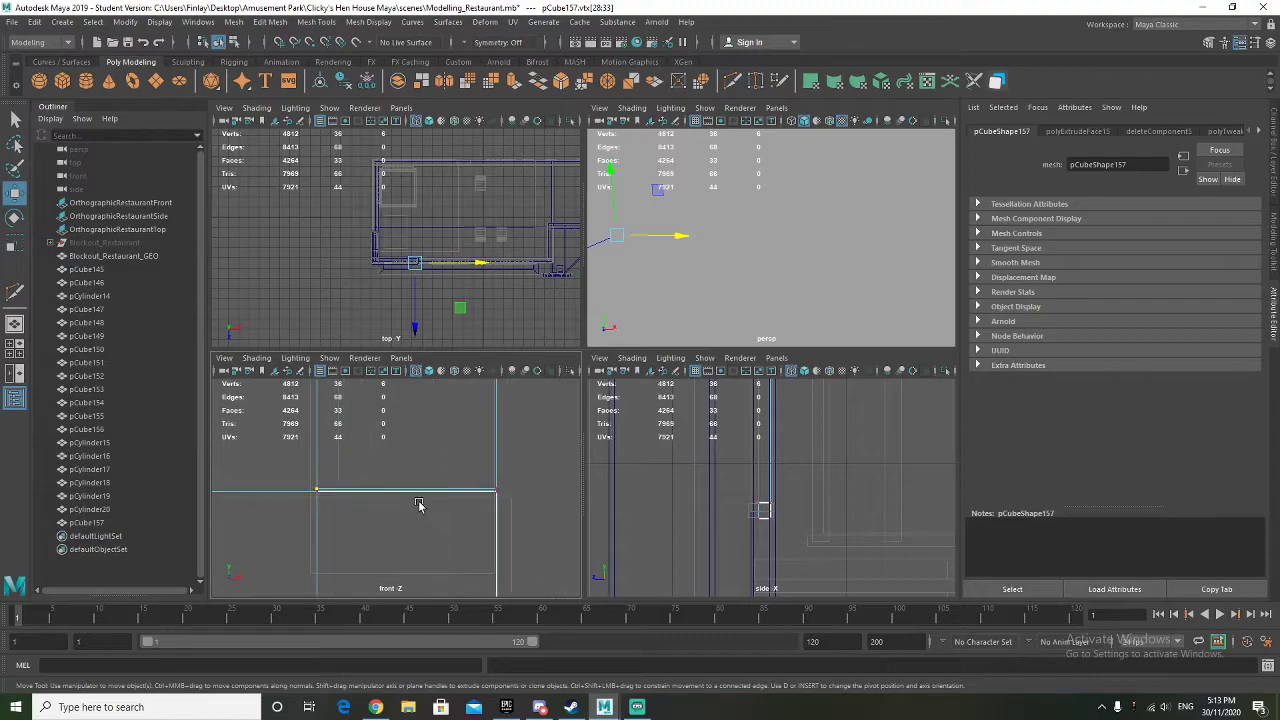
scroll(705, 252, up, 5)
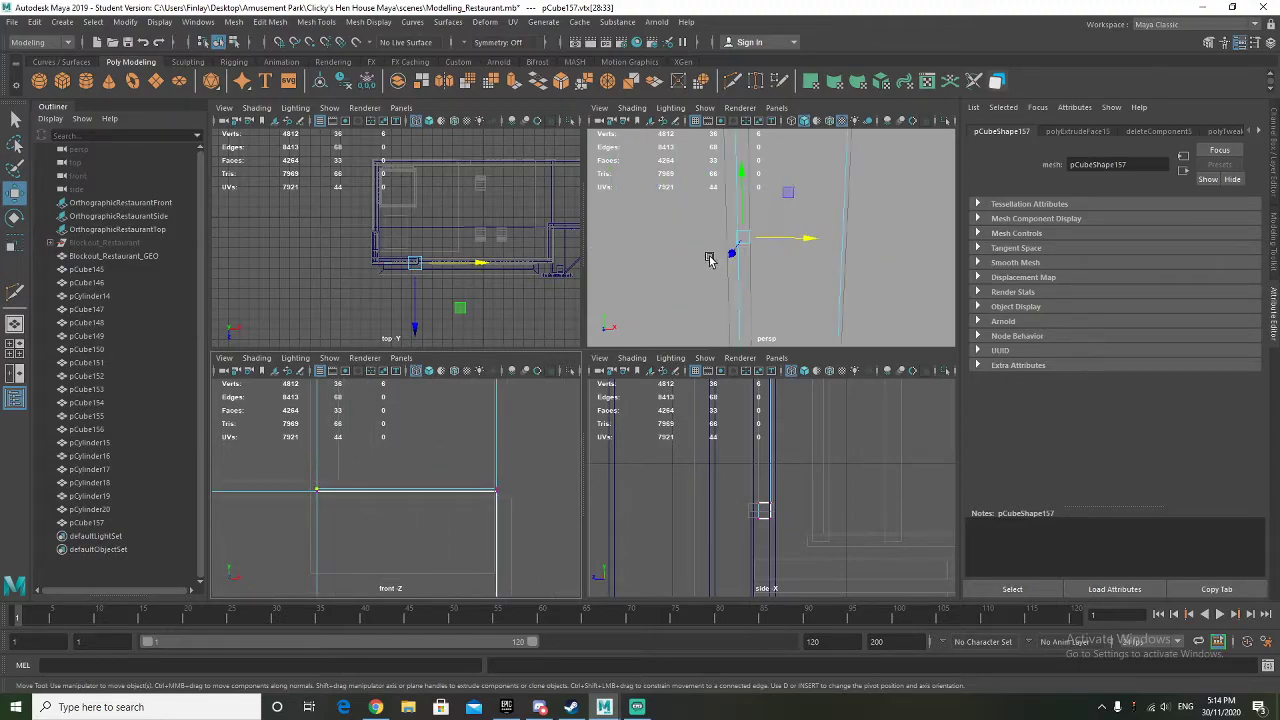
alt+middle_drag(752, 307, 755, 95)
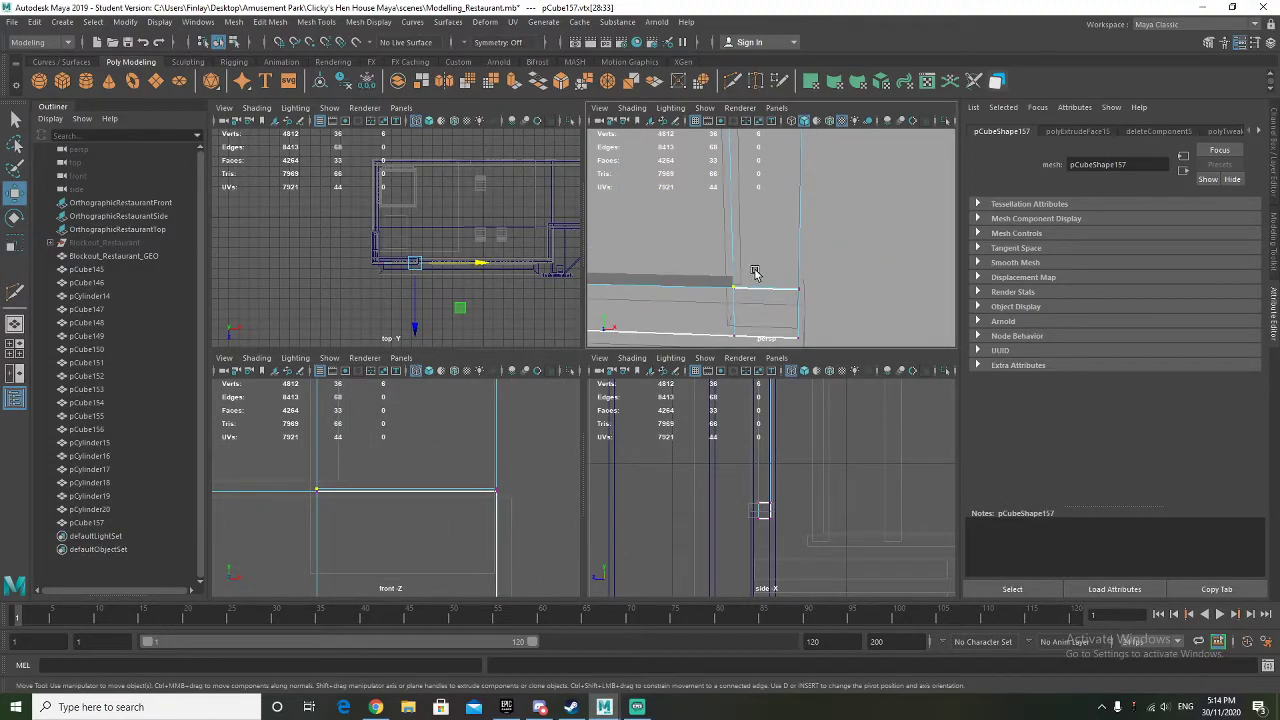
alt+drag(811, 307, 760, 297)
right_drag(803, 234, 822, 213)
key(ctrl+1)
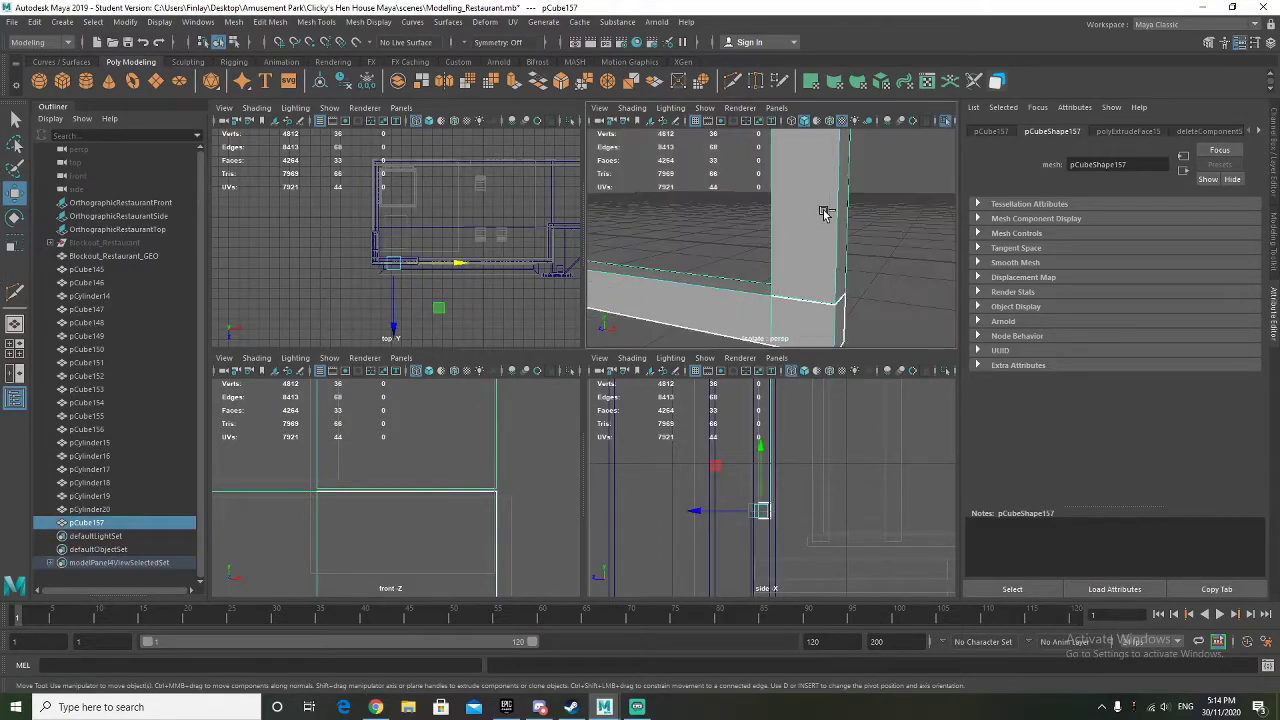
right_drag(802, 305, 803, 340)
click(800, 330)
key(f)
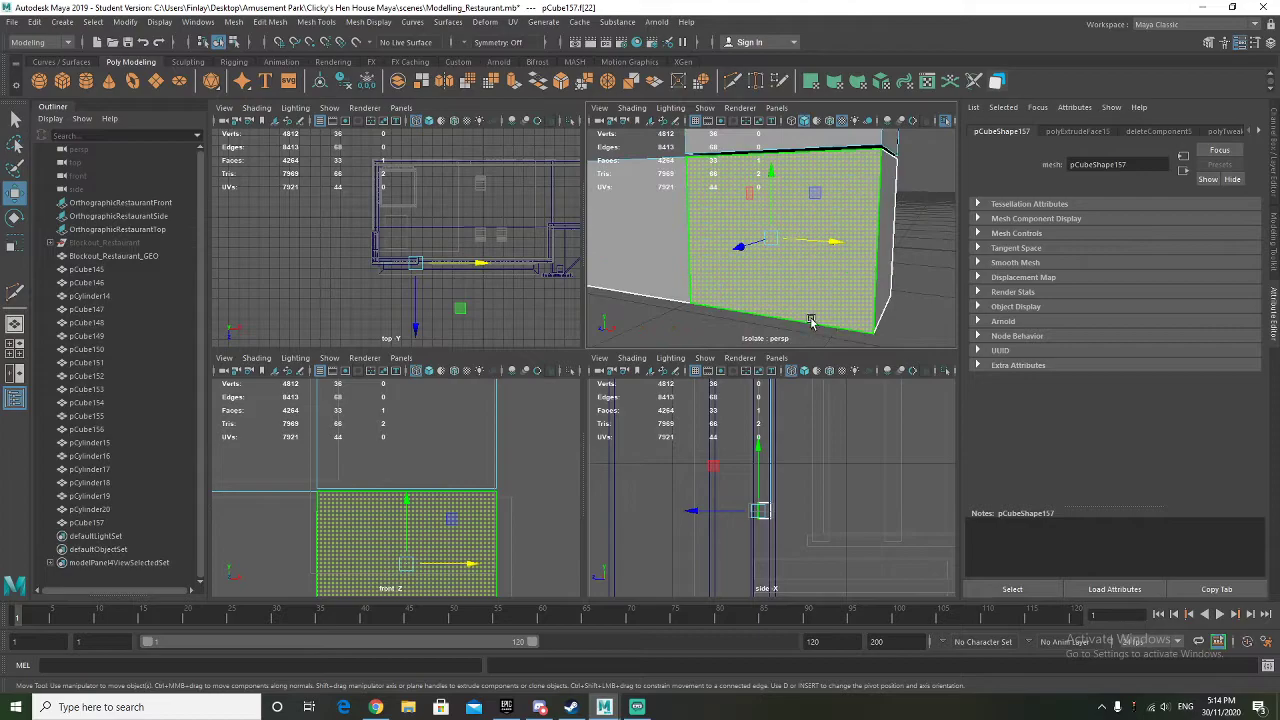
alt+drag(800, 268, 794, 292)
scroll(794, 292, down, 3)
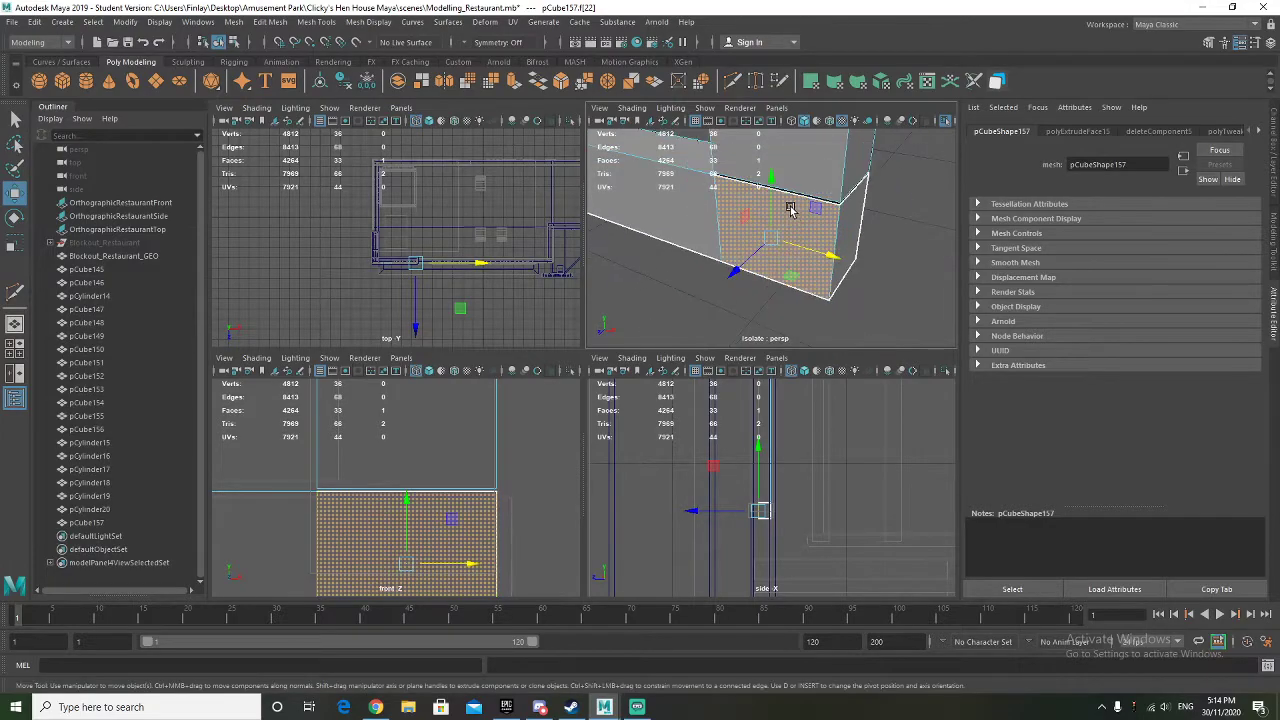
Use Target Weld to merge the right bar's four lower vertices with the matching corner vertices of the bottom bar
click(757, 81)
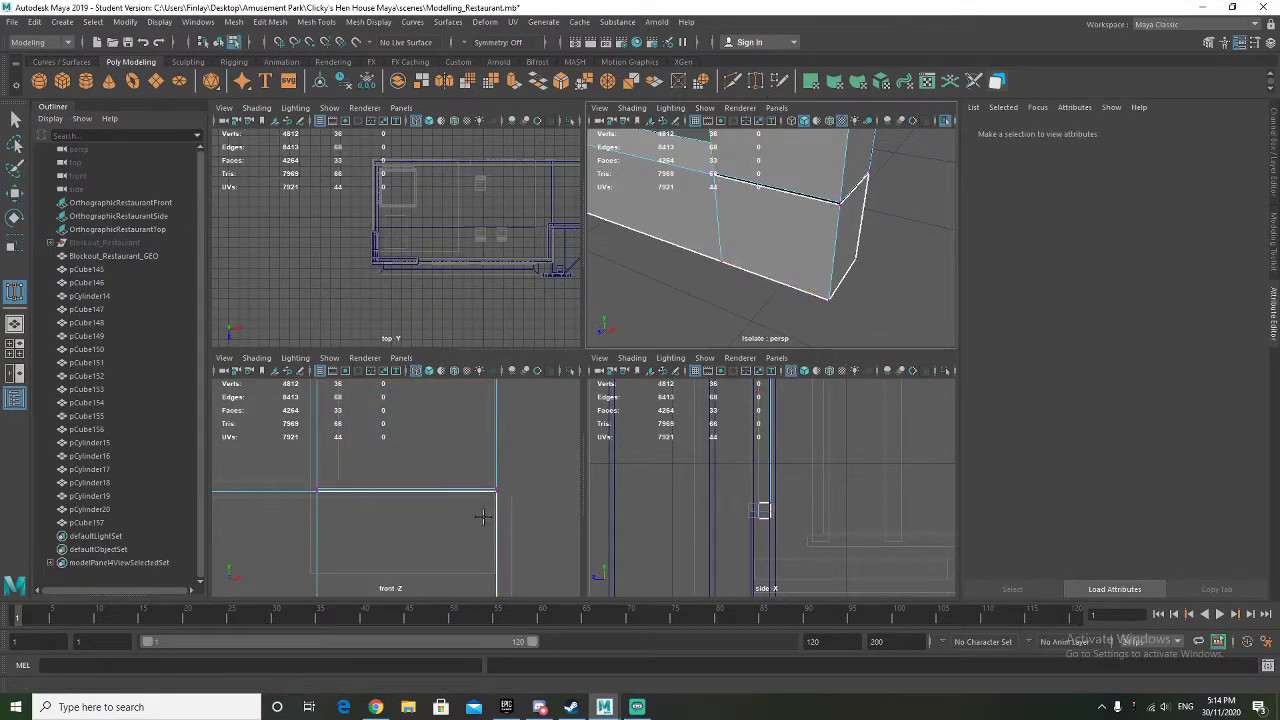
drag(496, 489, 497, 490)
scroll(458, 492, up, 3)
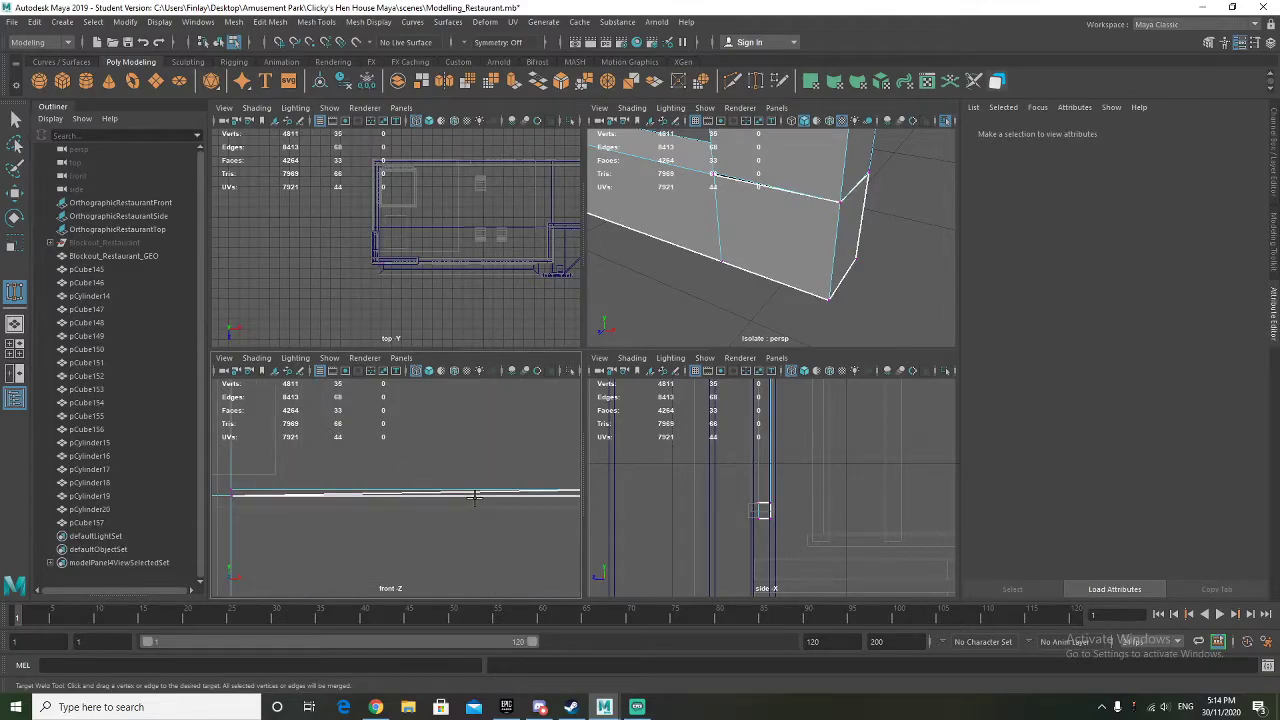
alt+middle_drag(474, 498, 413, 497)
alt+drag(786, 200, 826, 190)
scroll(826, 190, up, 3)
alt+drag(770, 268, 788, 263)
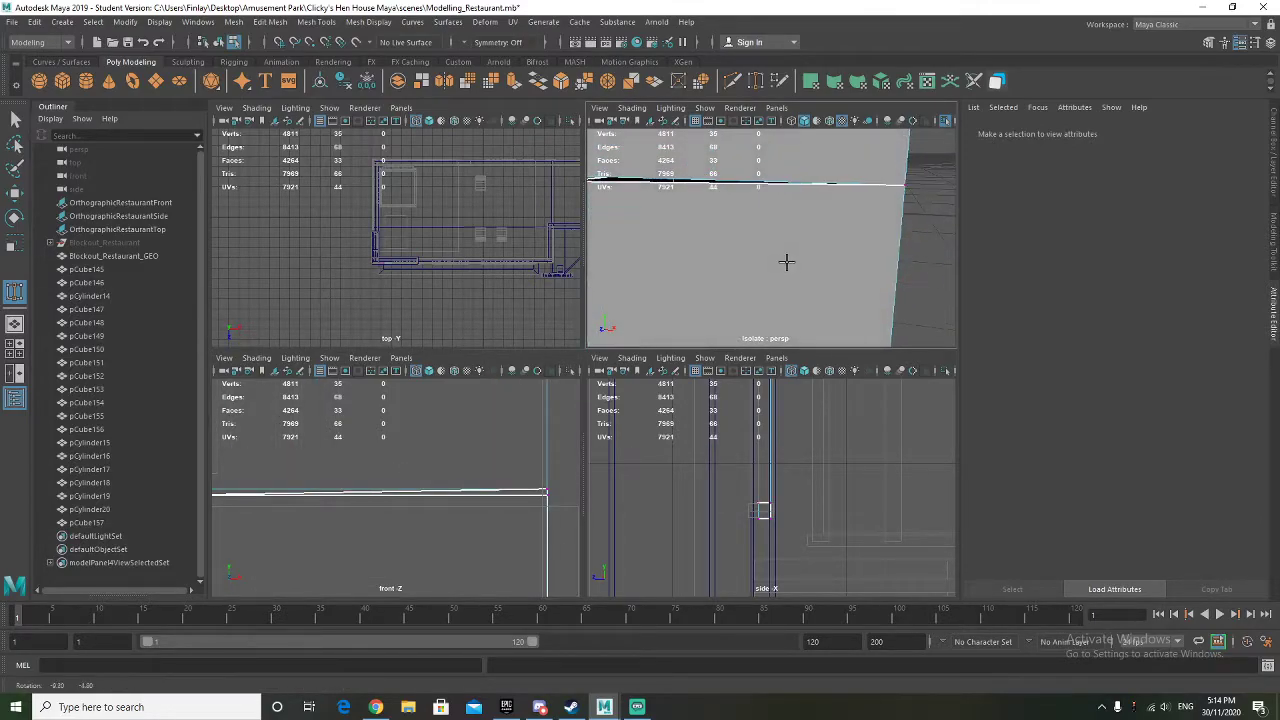
alt+middle_drag(673, 239, 831, 266)
drag(741, 242, 738, 214)
alt+middle_drag(860, 280, 590, 262)
drag(798, 215, 830, 196)
alt+drag(660, 257, 760, 262)
alt+middle_drag(650, 250, 697, 252)
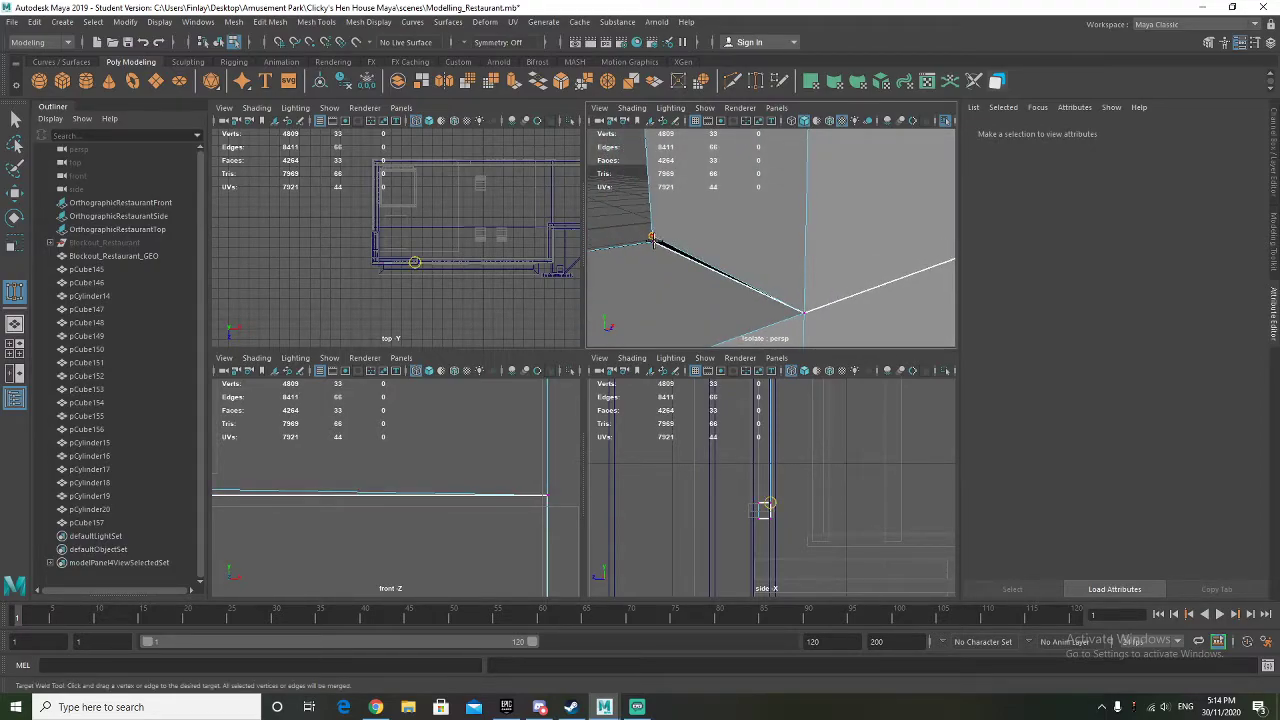
drag(652, 241, 652, 242)
Leave the weld tool, check the welded corner vertices and the whole frame, and return to object selection
alt+drag(734, 240, 779, 228)
key(q)
right_drag(783, 174, 730, 168)
alt+drag(738, 170, 768, 200)
alt+middle_drag(768, 200, 680, 202)
click(885, 241)
alt+drag(885, 241, 744, 295)
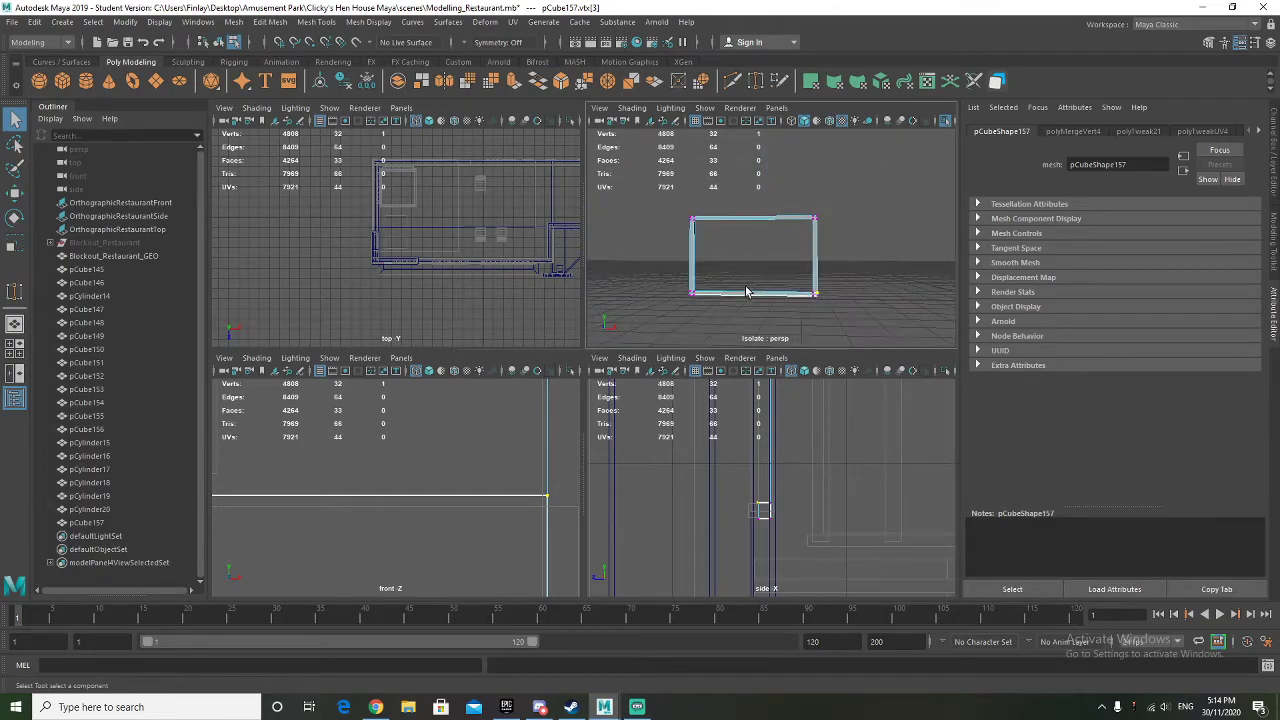
scroll(750, 294, up, 3)
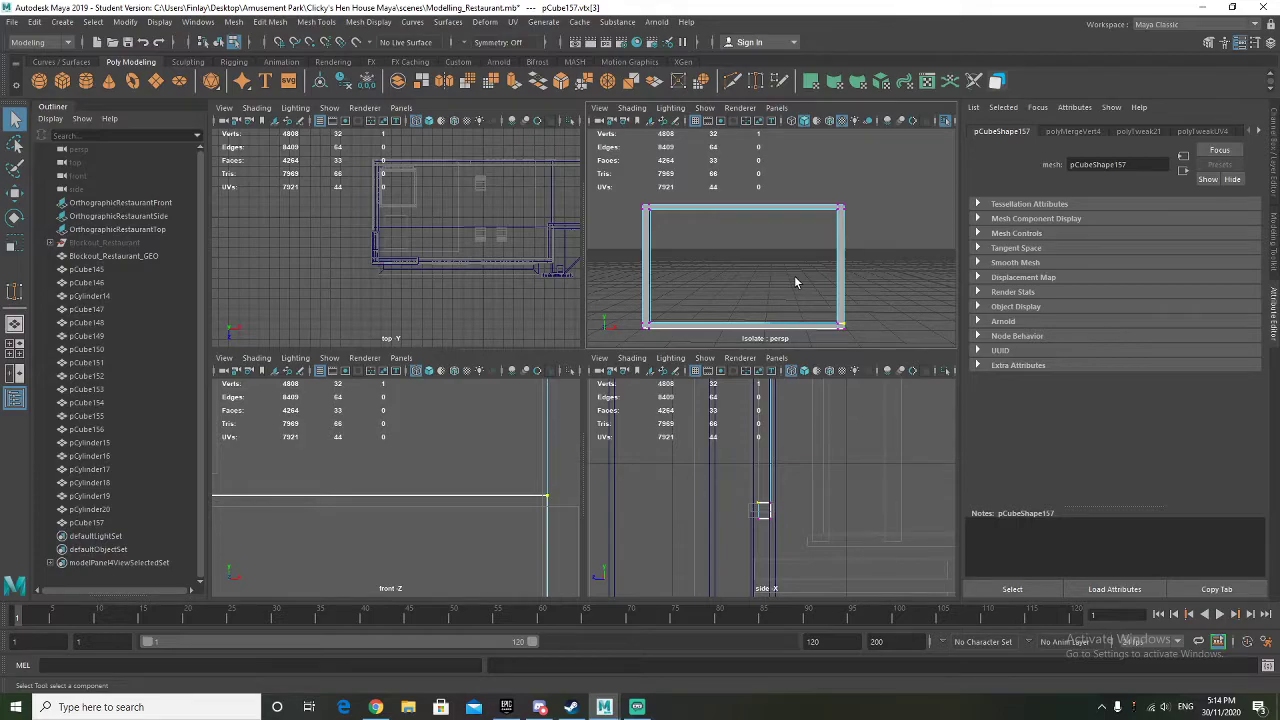
right_drag(842, 238, 872, 216)
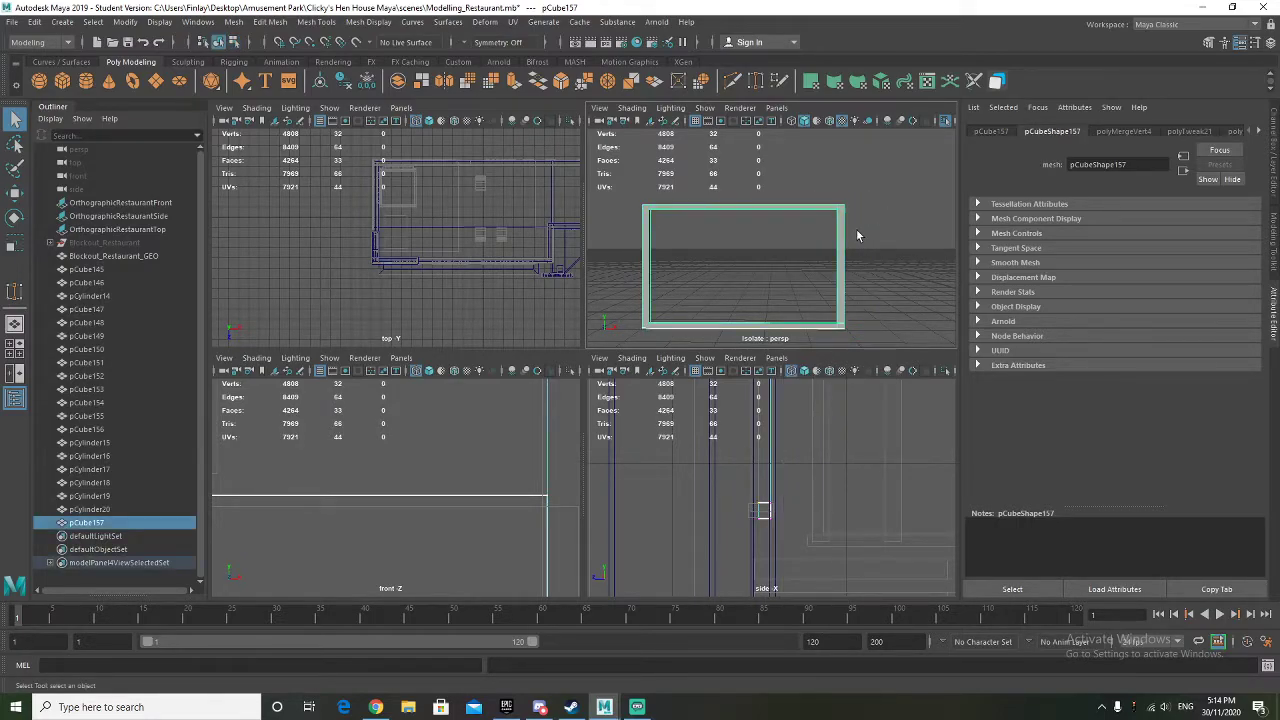
Select all the faces on the back of the window frame, delete them and return to object selection
alt+drag(863, 263, 731, 245)
scroll(700, 243, up, 3)
alt+middle_drag(731, 245, 713, 240)
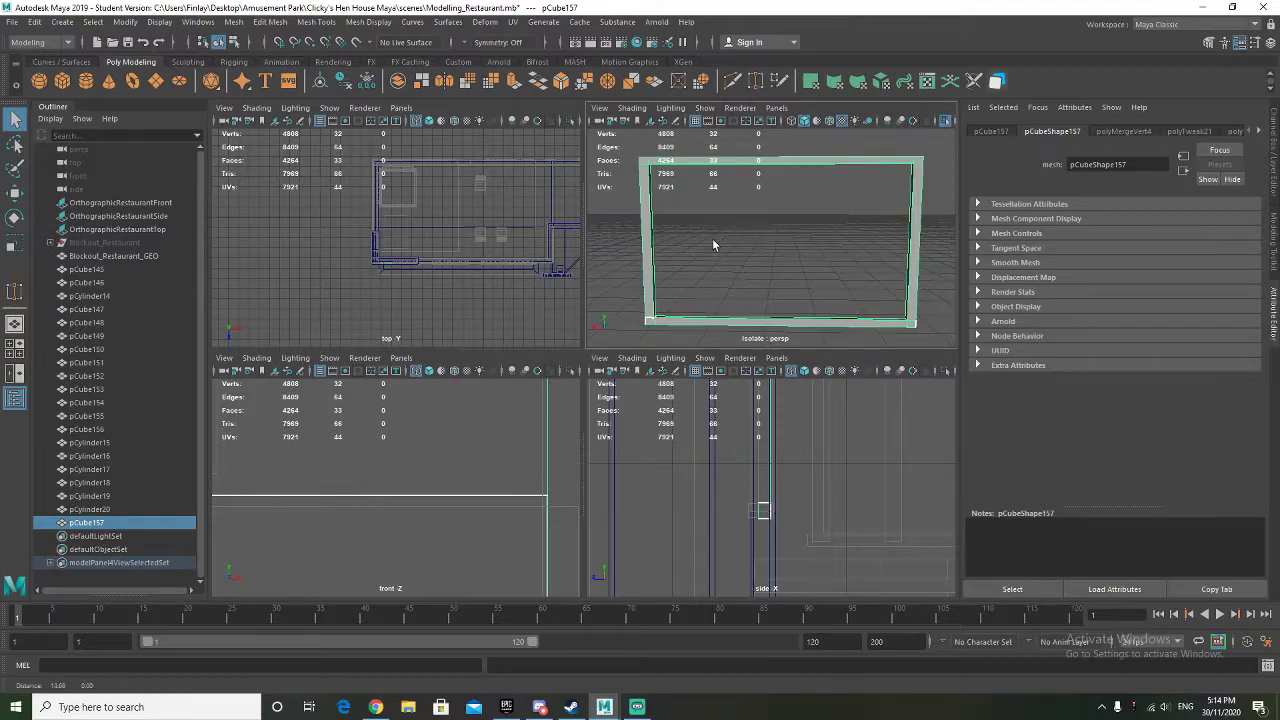
mouse_move(647, 236)
right_down()
mouse_move(643, 266)
mouse_move(651, 257)
right_up()
click(650, 262)
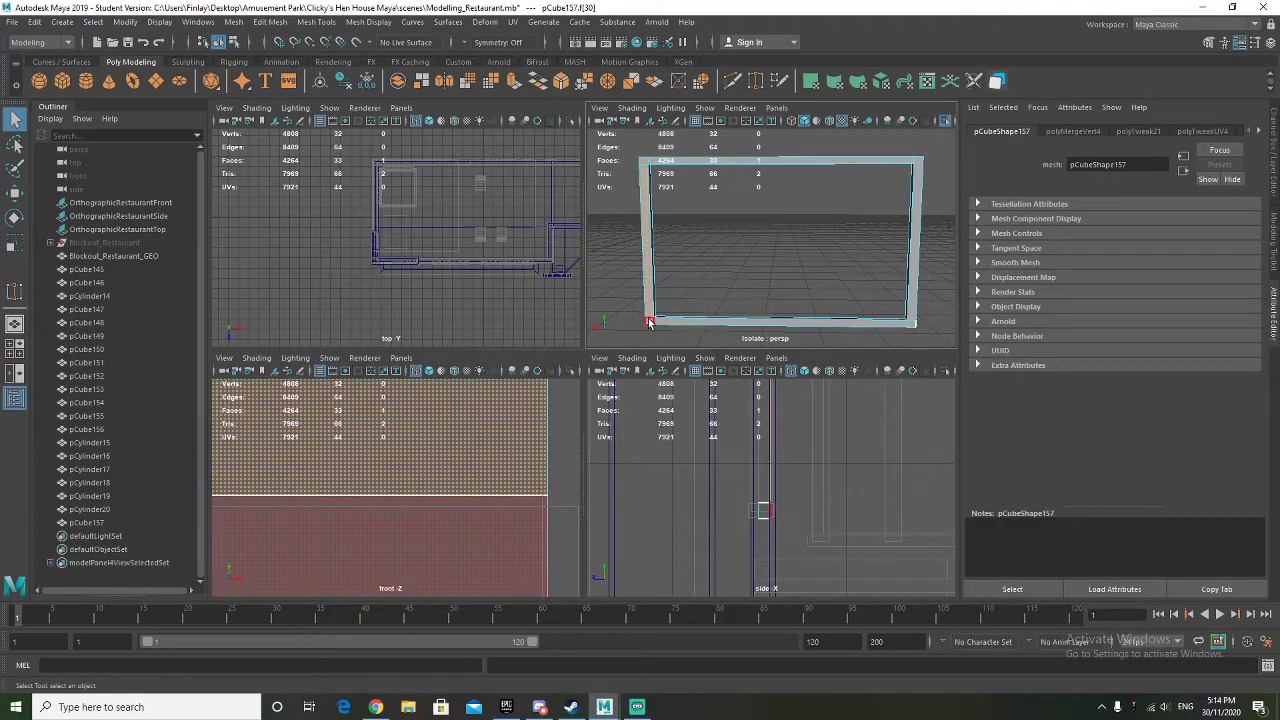
shift+click(688, 324)
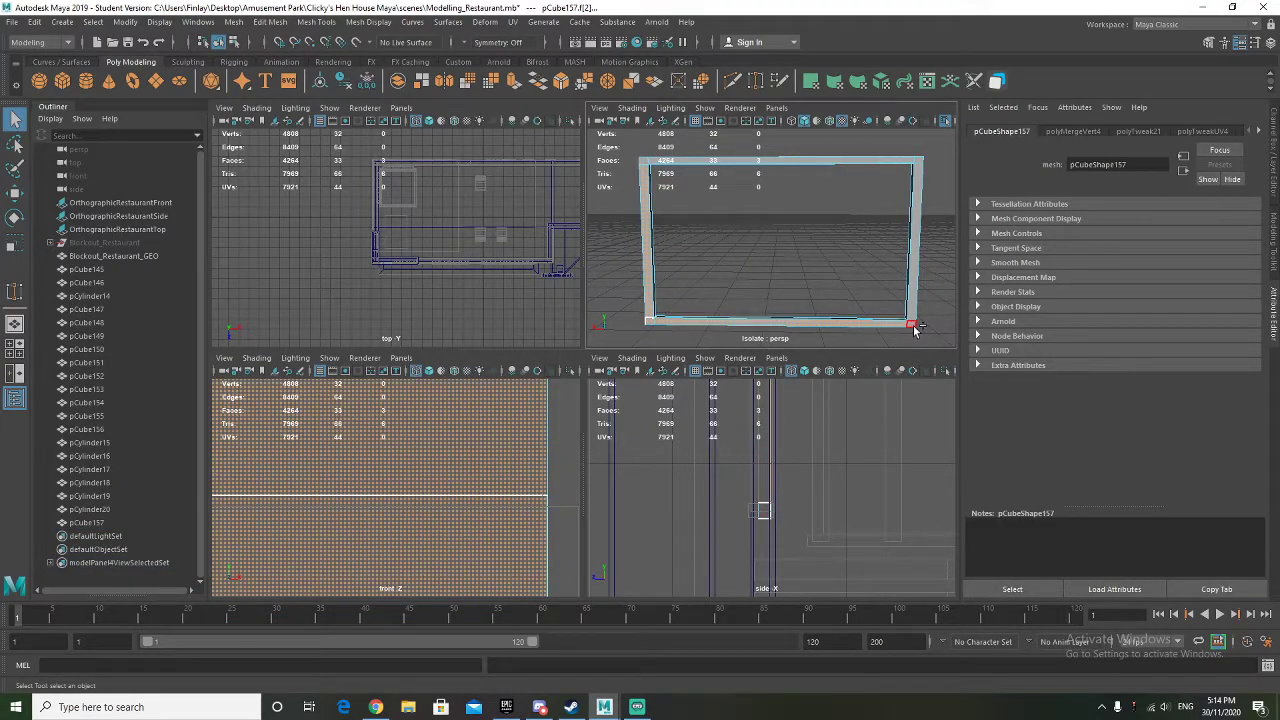
shift+click(914, 245)
shift+click(814, 160)
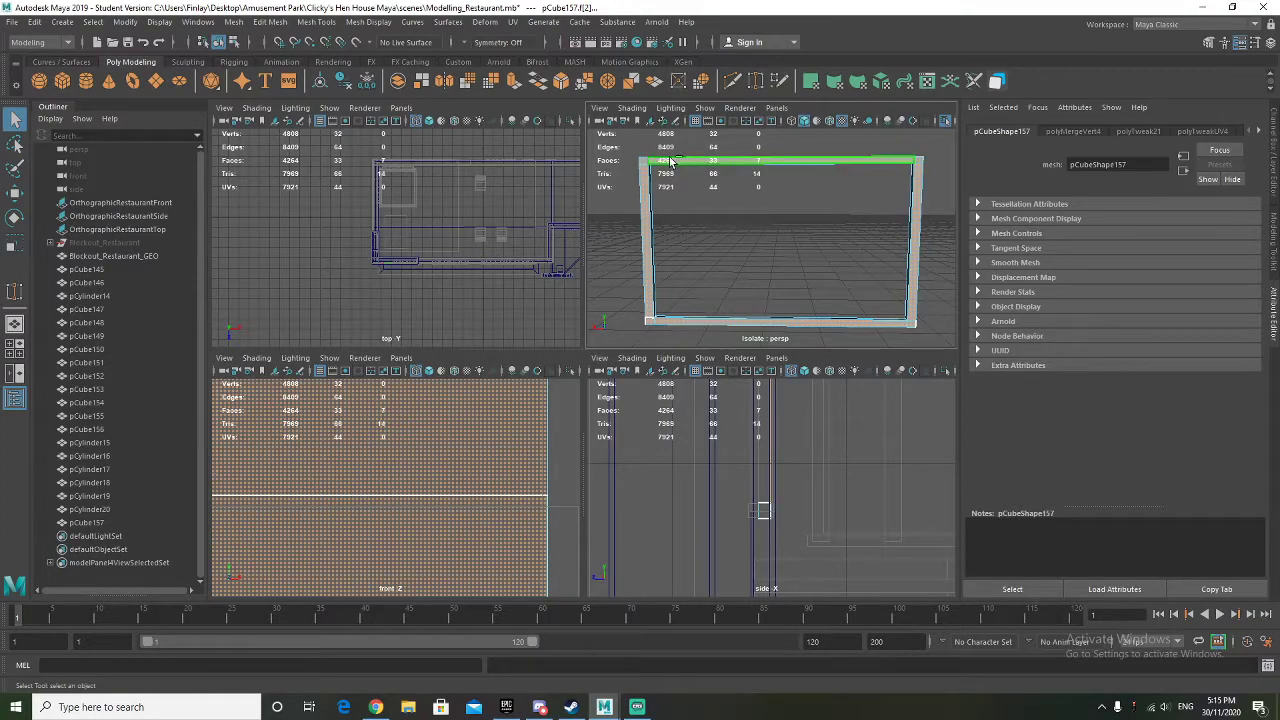
key(Delete)
right_drag(675, 166, 734, 142)
alt+drag(709, 217, 787, 267)
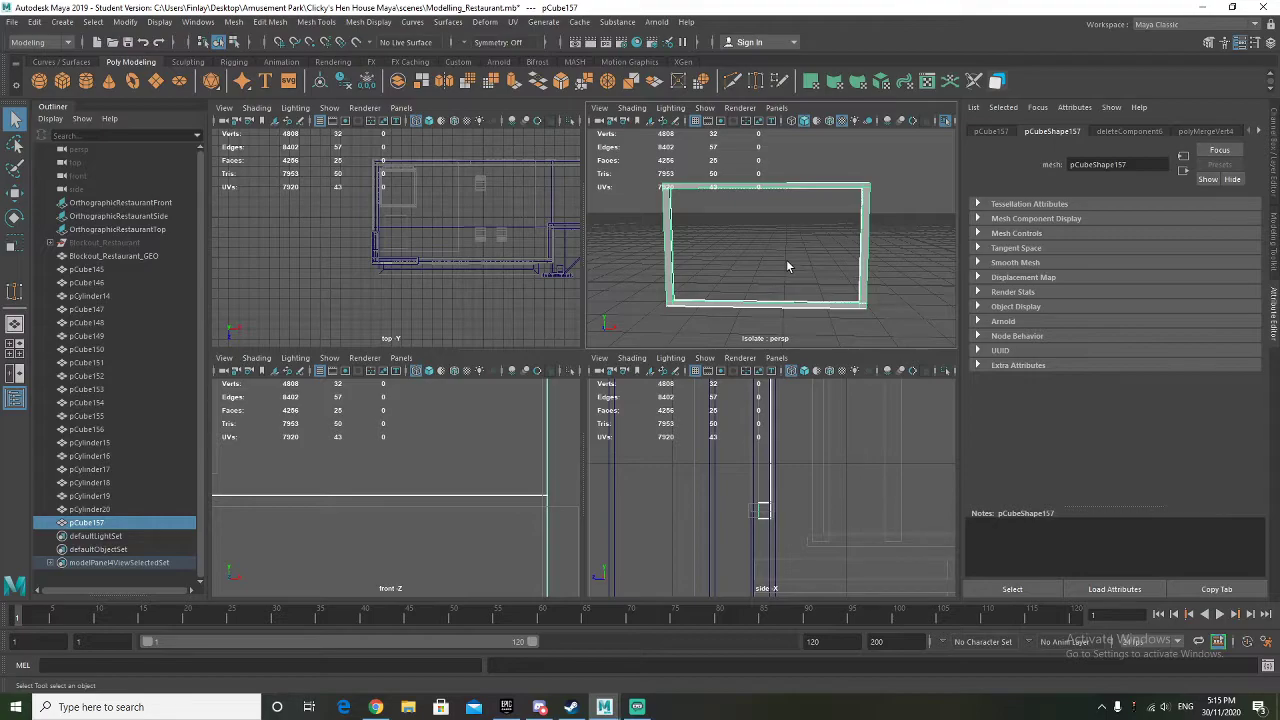
Maximize the perspective view, open the UV Editor with its UV Toolkit, and shrink and place it above the window frame
key(space)
mouse_move(680, 349)
alt+mouse_down()
mouse_move(583, 357)
mouse_move(531, 326)
mouse_move(689, 340)
alt+mouse_up()
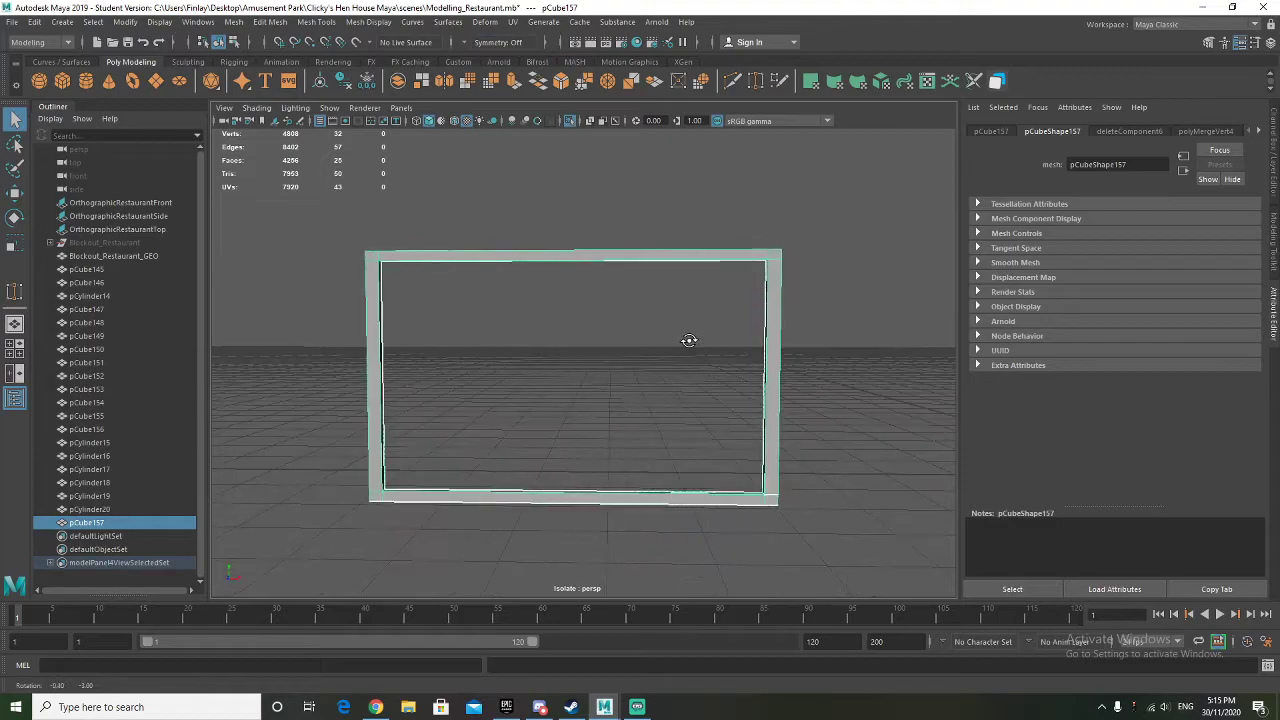
drag(0, 117, 405, 69)
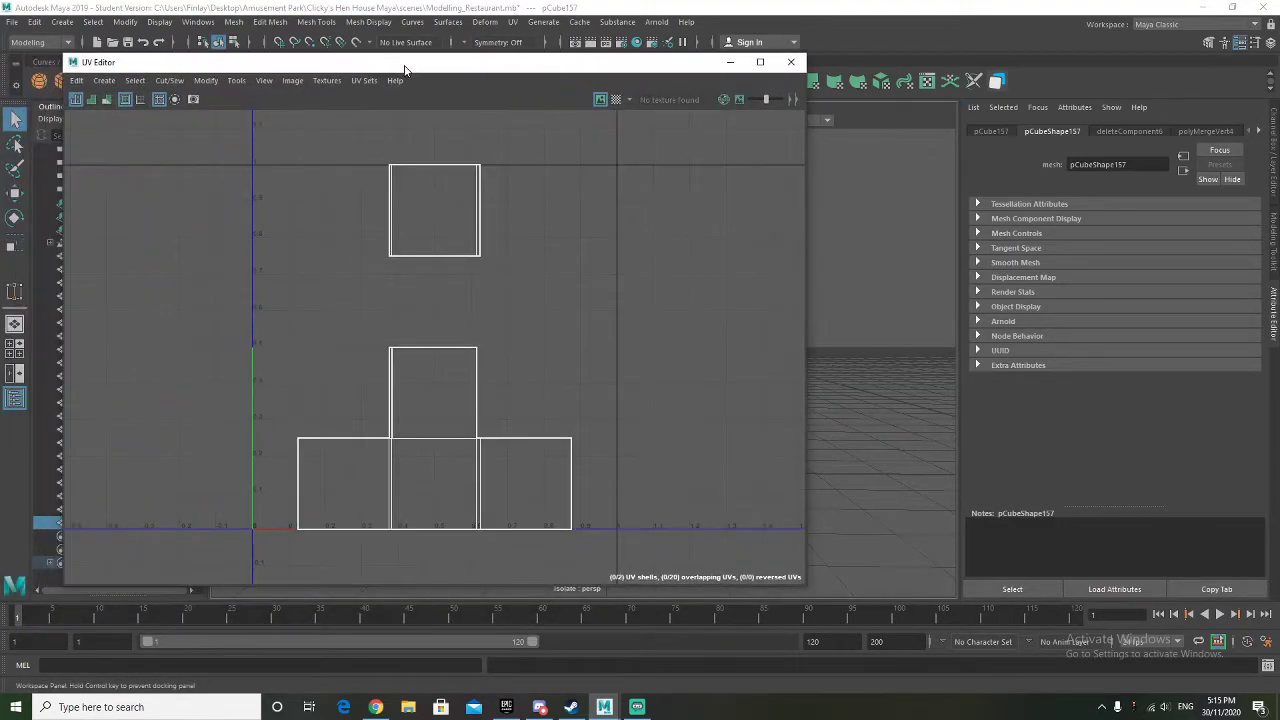
click(240, 82)
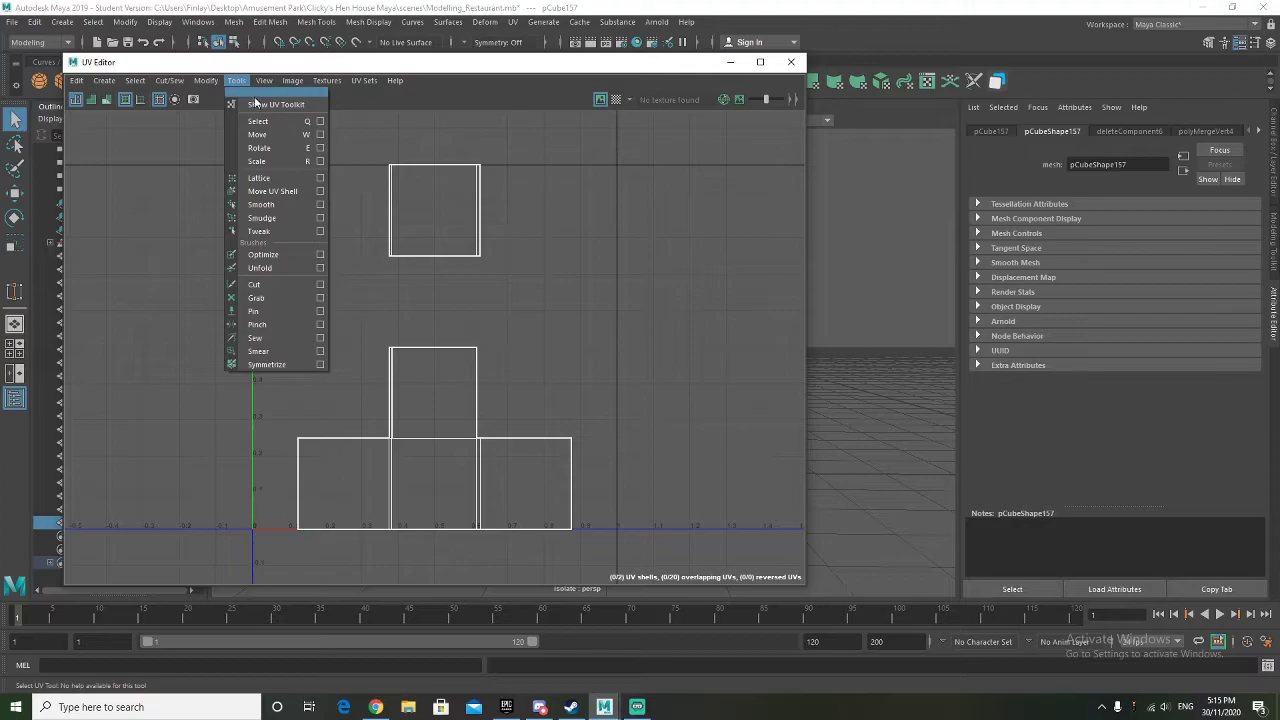
click(291, 117)
drag(545, 67, 1015, 94)
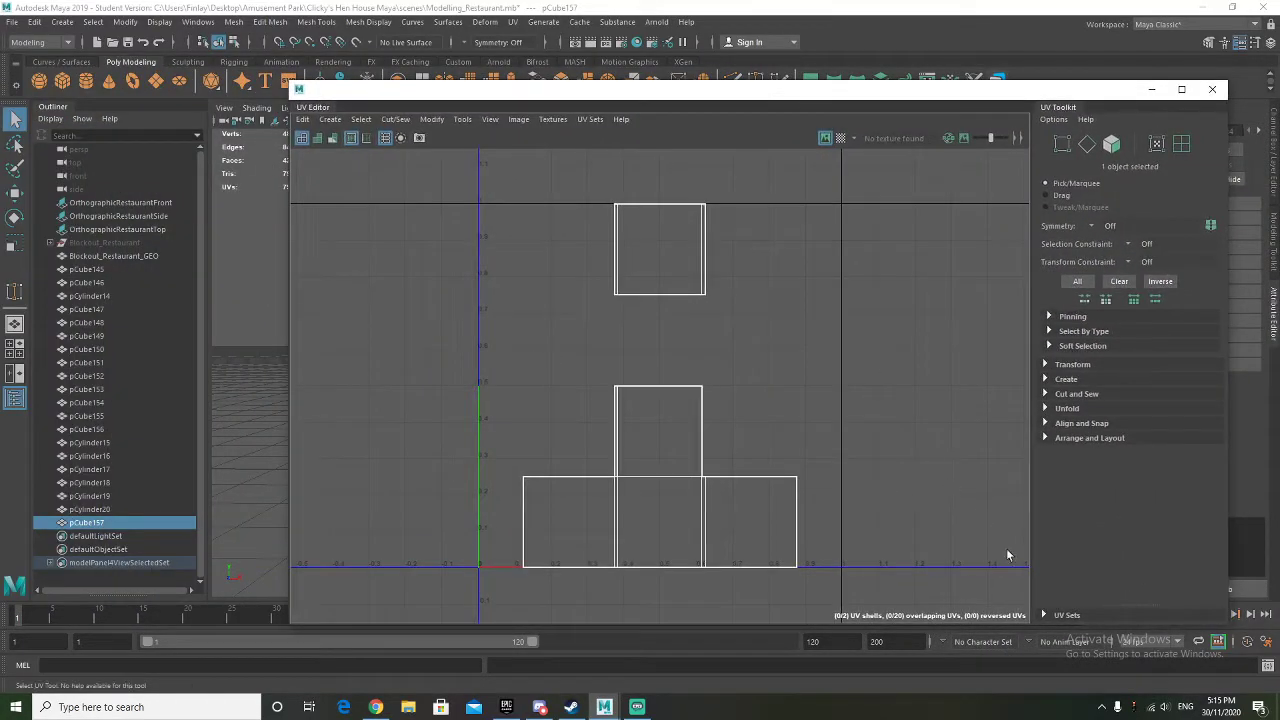
drag(1228, 624, 862, 335)
drag(530, 78, 788, 56)
middle_drag(500, 402, 495, 476)
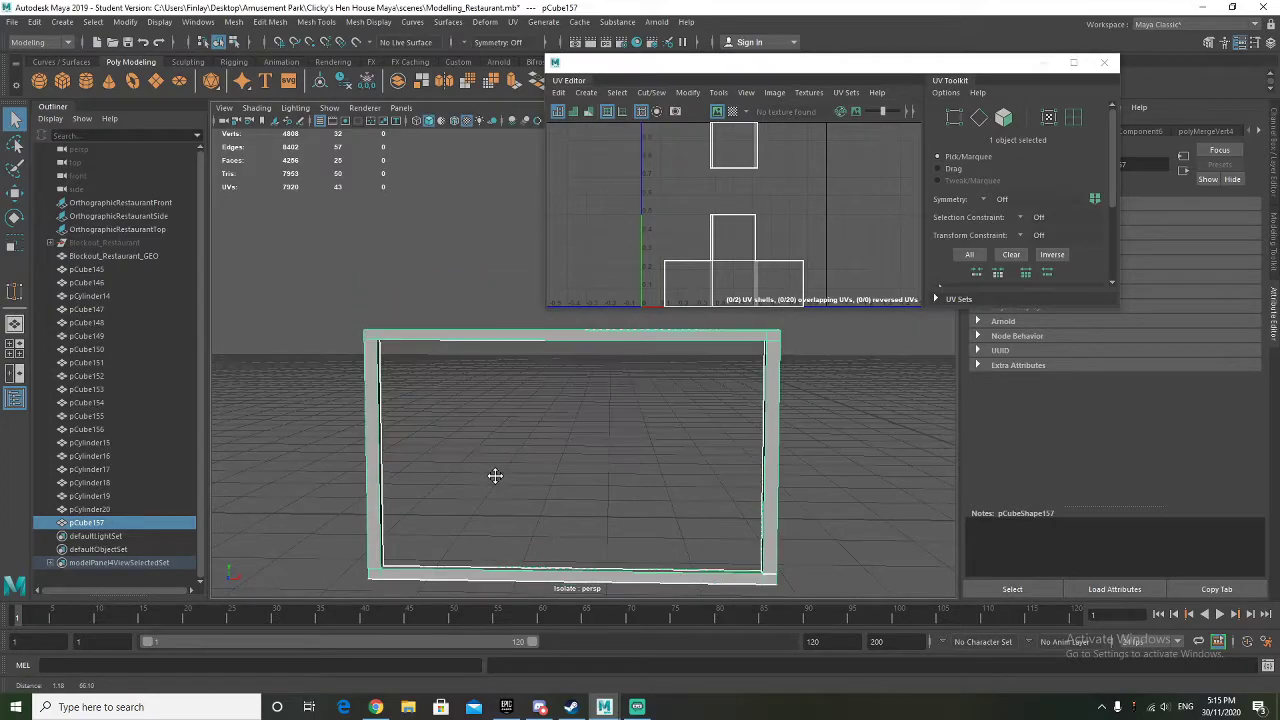
drag(728, 66, 715, 64)
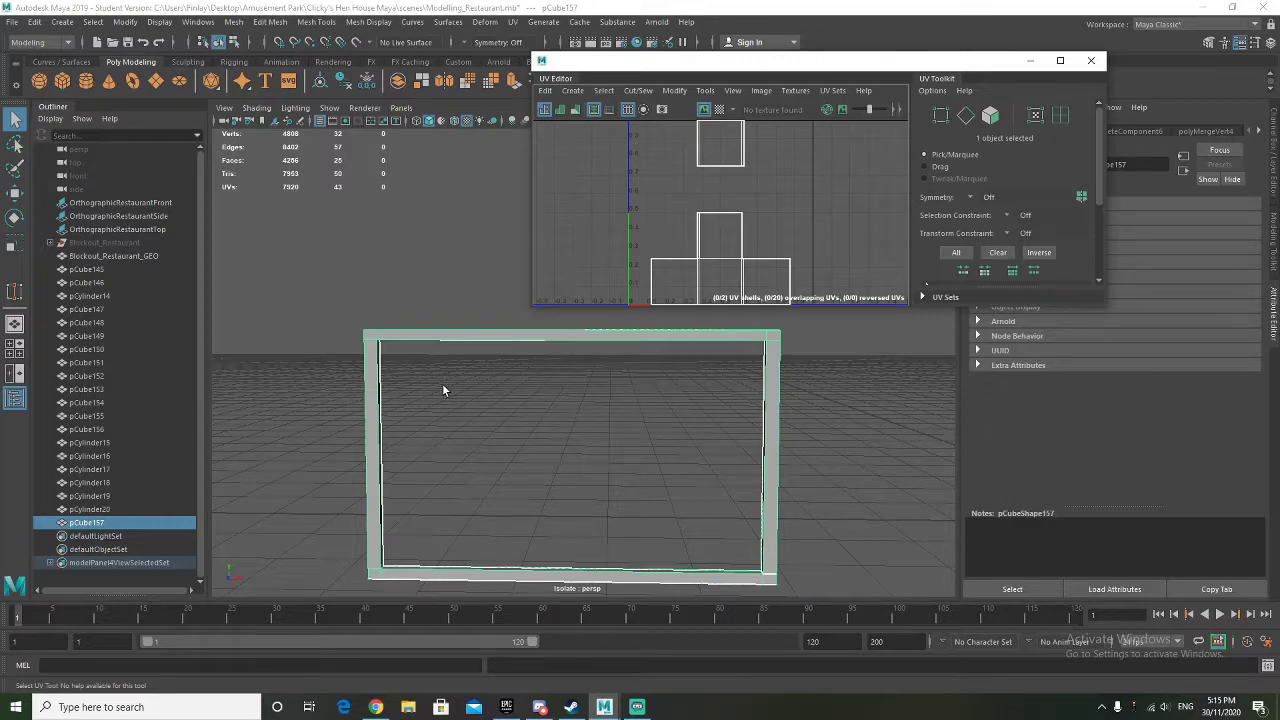
alt+drag(440, 391, 683, 454)
right_drag(703, 339, 703, 303)
click(708, 495)
alt+drag(540, 420, 611, 500)
alt+right_drag(611, 500, 540, 462)
drag(373, 285, 748, 490)
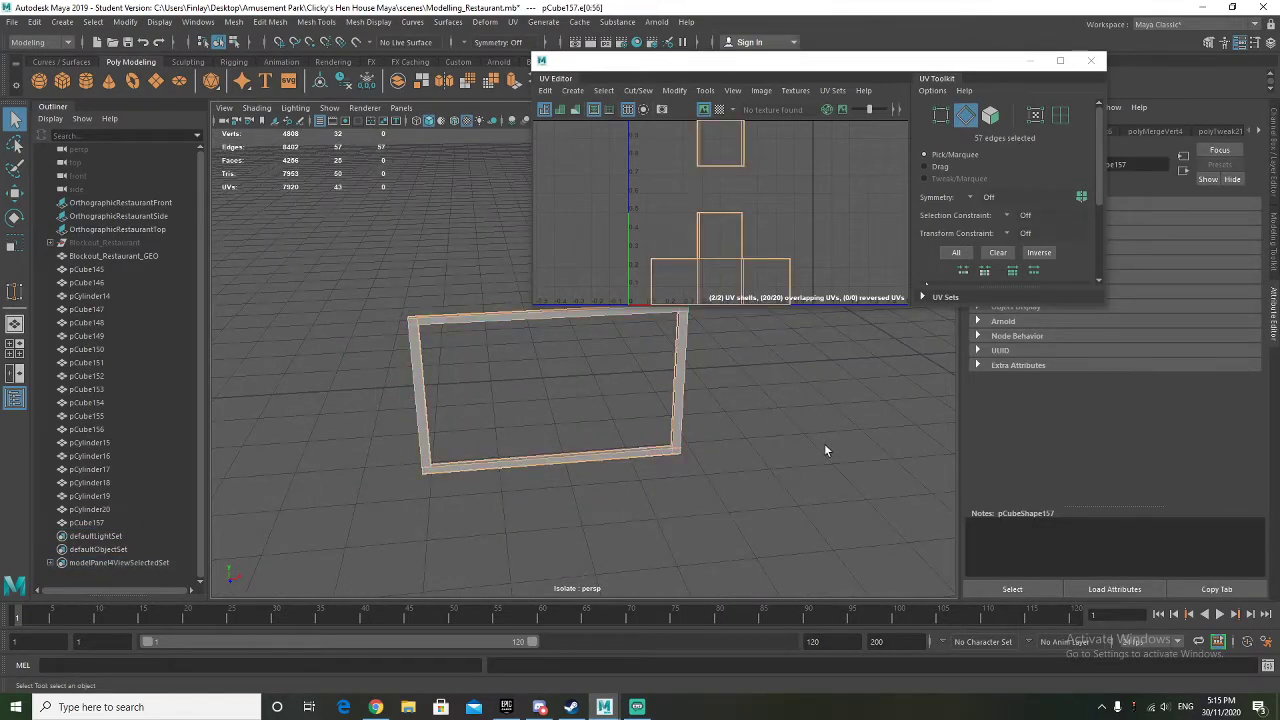
scroll(1001, 220, down, 3)
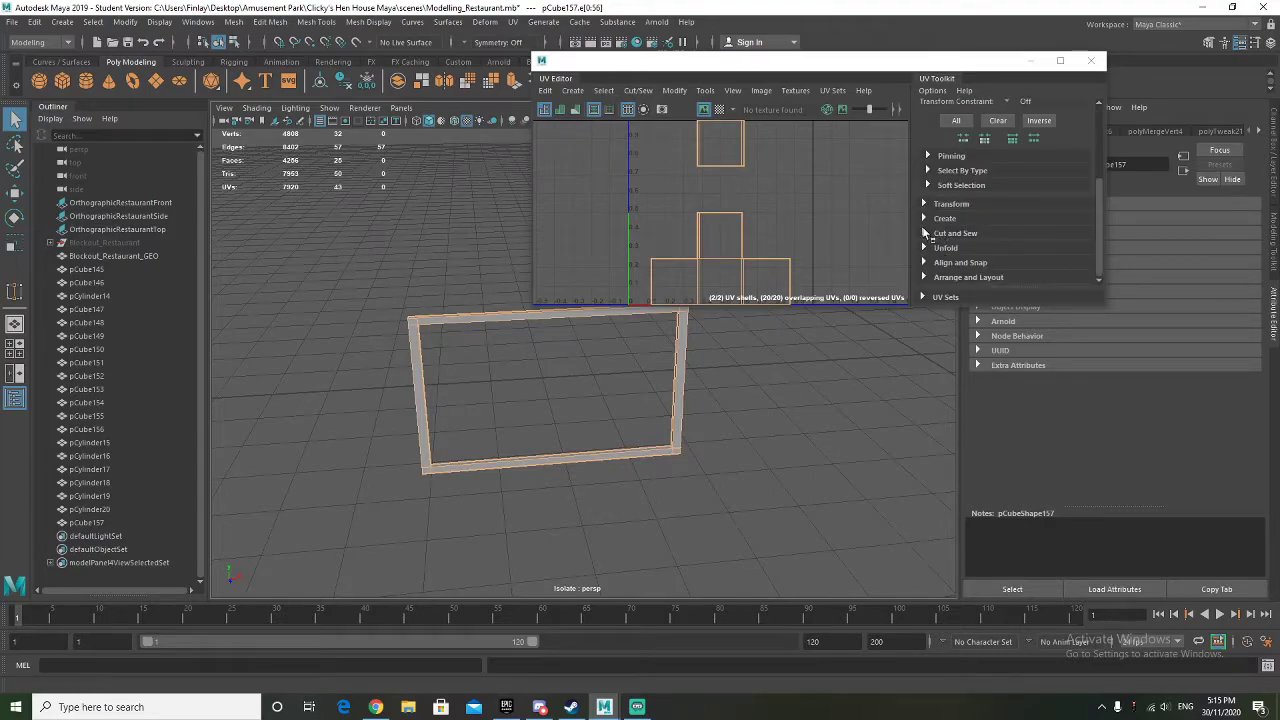
right_drag(417, 322, 468, 272)
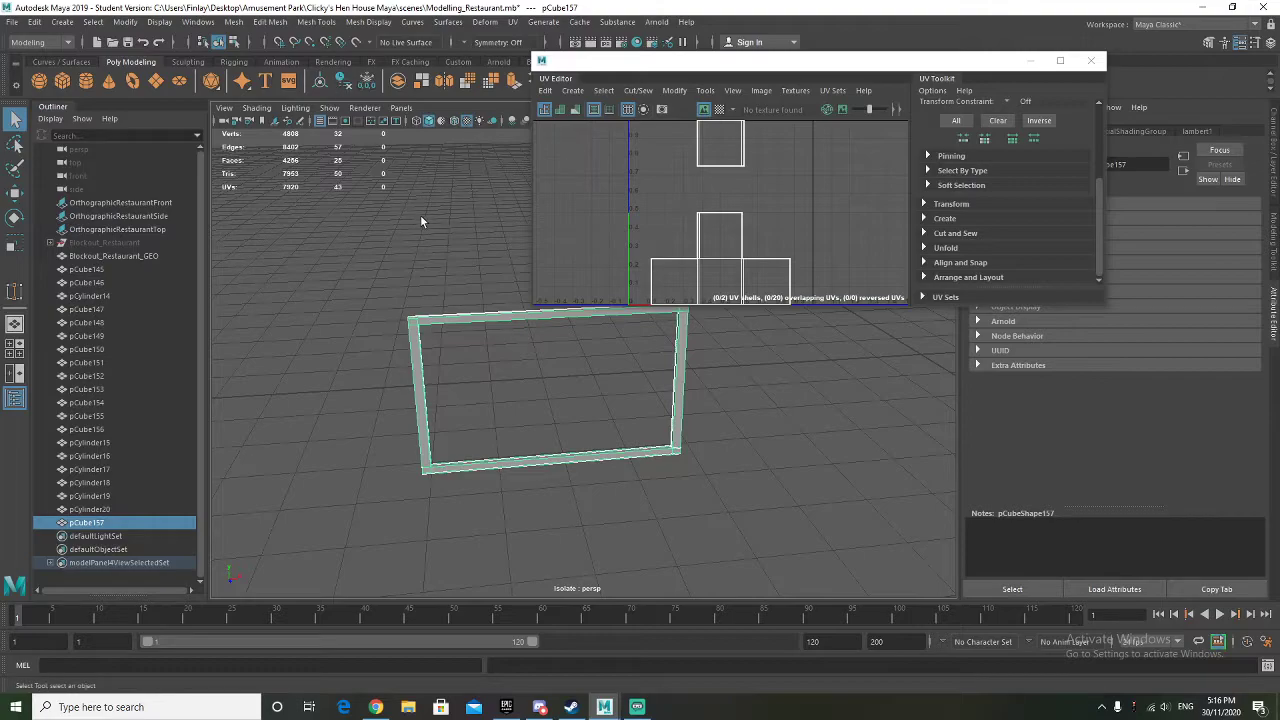
Select all edges of the window frame and sew their UVs together
right_drag(469, 321, 404, 289)
drag(396, 273, 793, 575)
click(930, 236)
scroll(960, 240, down, 1)
click(942, 222)
Select the four short edges at the frame's inner corners and cut the UVs along them
alt+drag(587, 406, 486, 370)
scroll(496, 389, up, 4)
alt+middle_drag(447, 370, 413, 321)
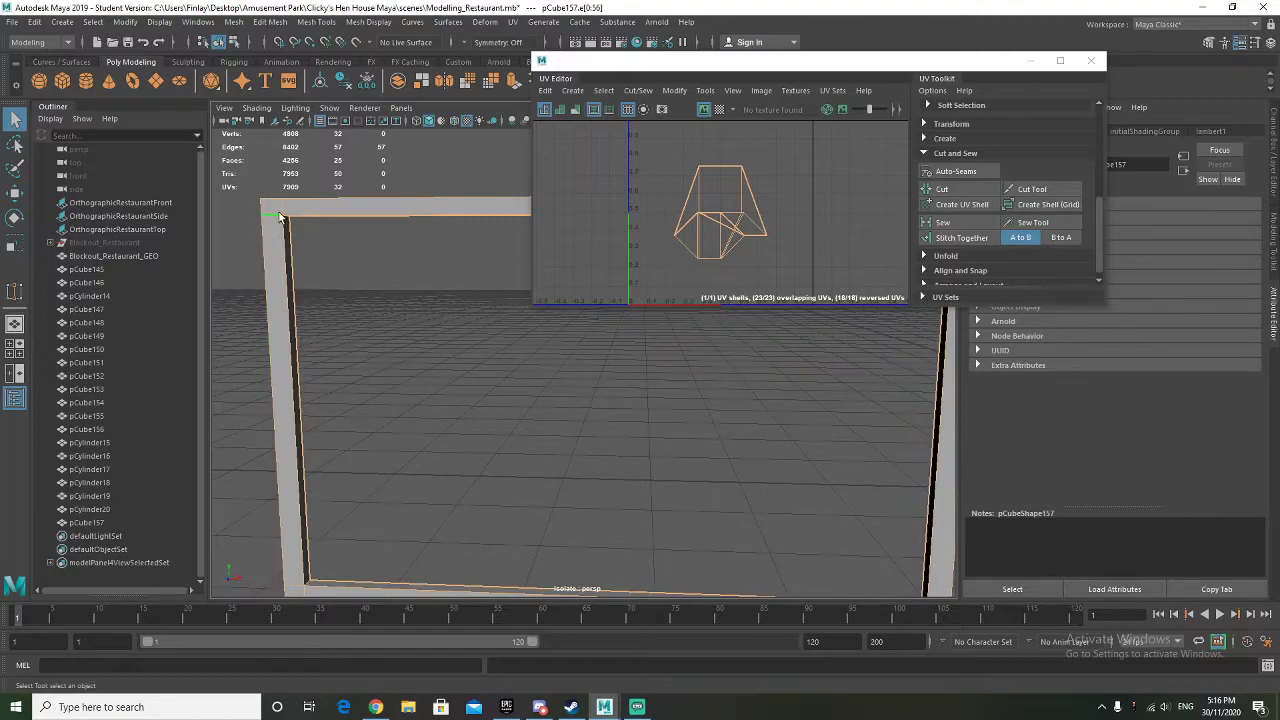
alt+drag(271, 210, 388, 401)
click(317, 222)
alt+drag(375, 500, 667, 450)
click(838, 487)
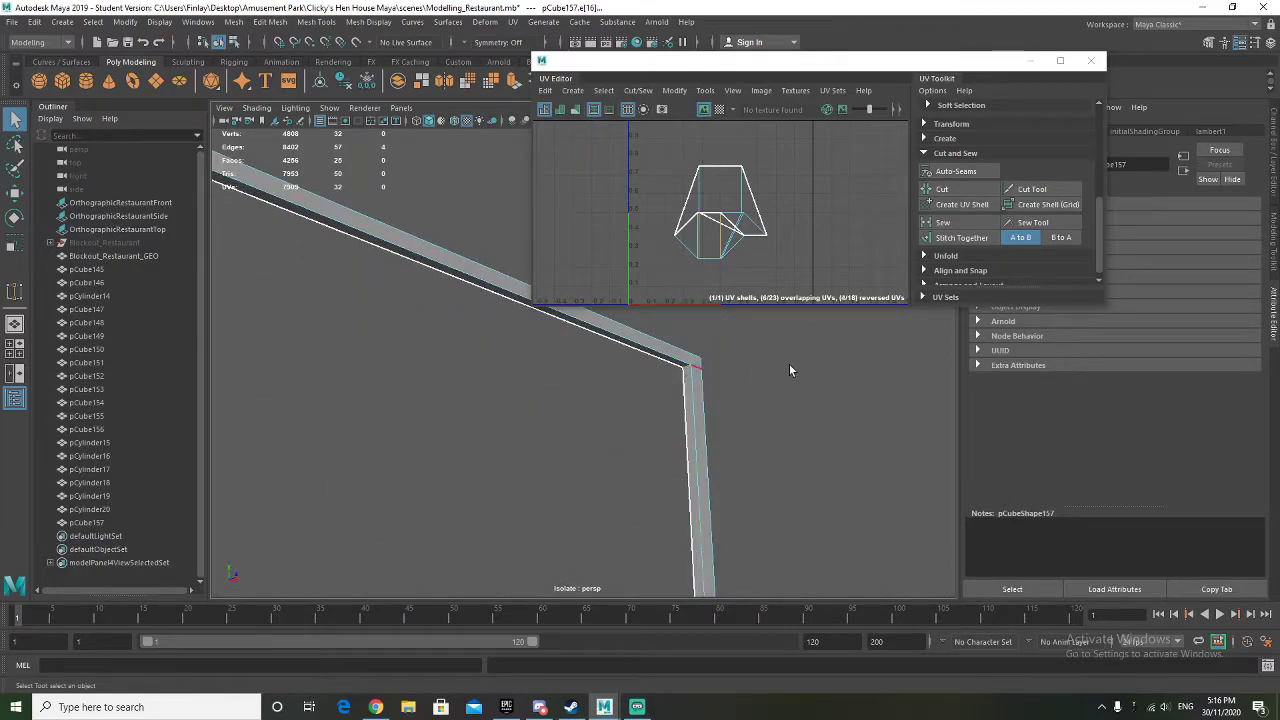
click(960, 192)
Add the short edges at the frame's outer corners to the selection and cut the UVs along them
alt+drag(666, 423, 645, 464)
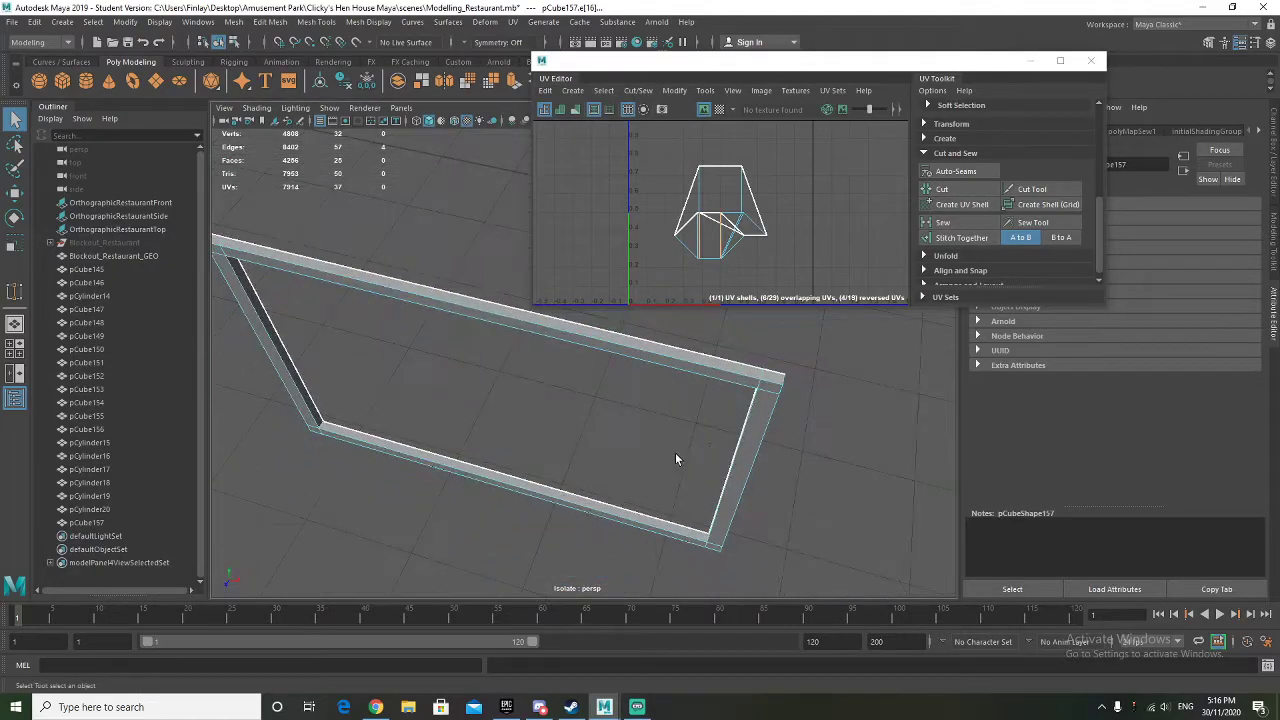
shift+click(788, 381)
alt+drag(788, 381, 760, 456)
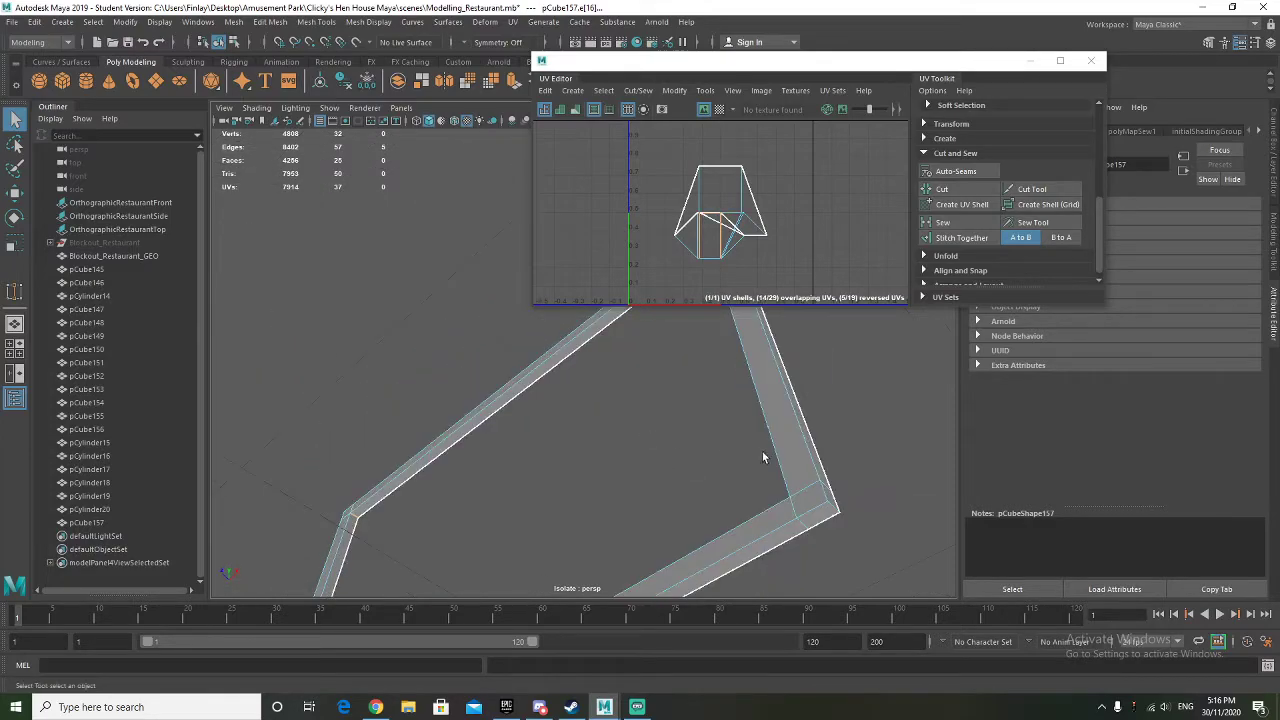
shift+click(833, 507)
alt+drag(833, 507, 475, 400)
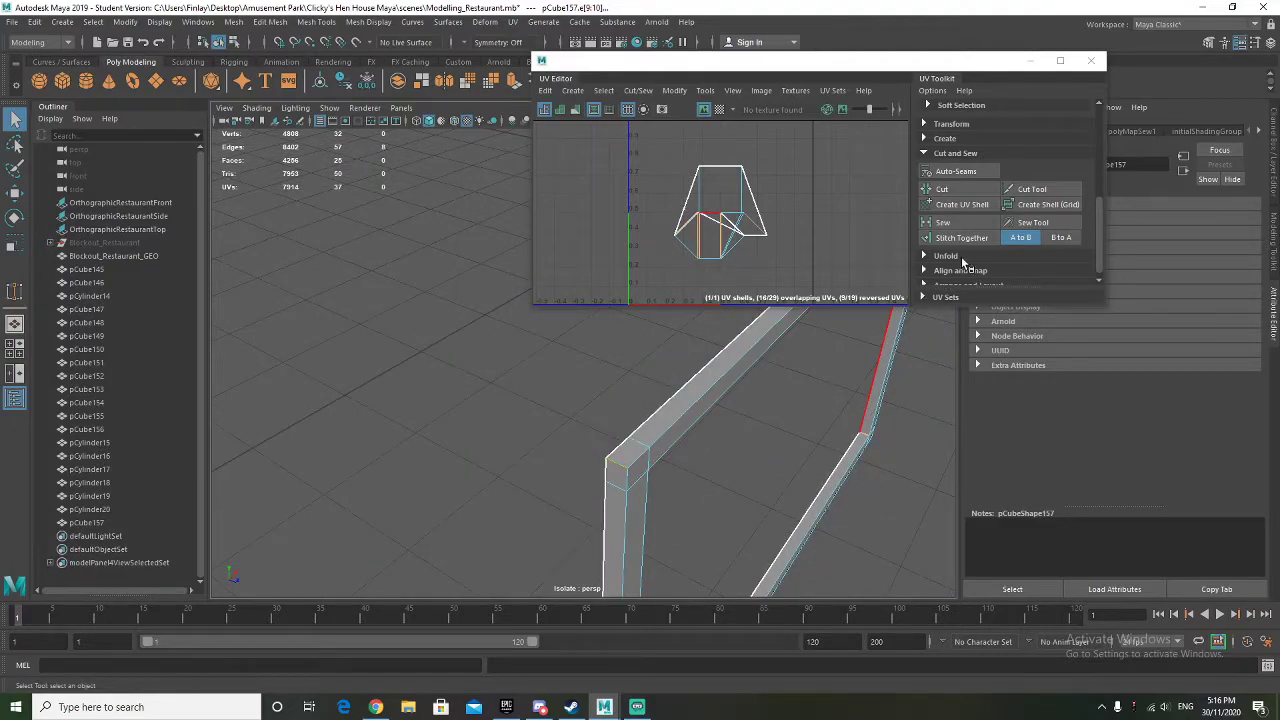
click(941, 189)
Try to unfold the frame's whole UV shell, cancelling the non-manifold geometry fix
alt+drag(780, 390, 755, 237)
right_drag(729, 222, 672, 203)
click(706, 200)
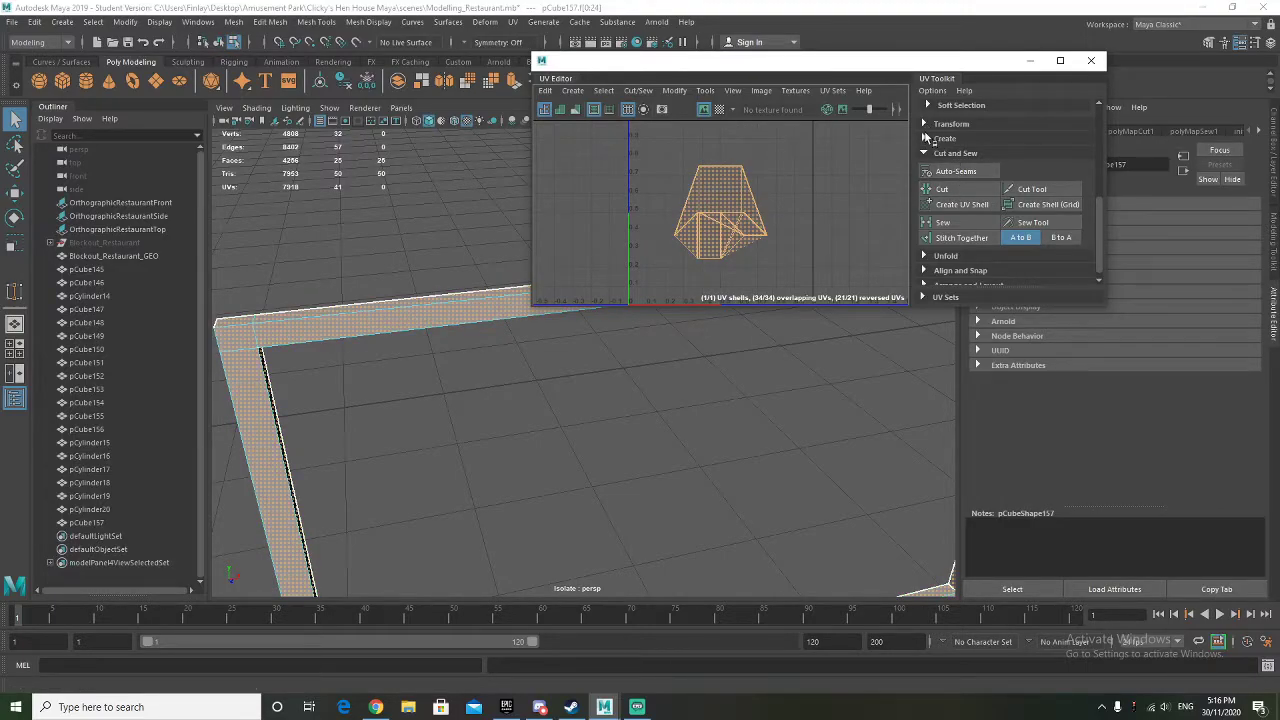
scroll(926, 170, down, 1)
click(926, 256)
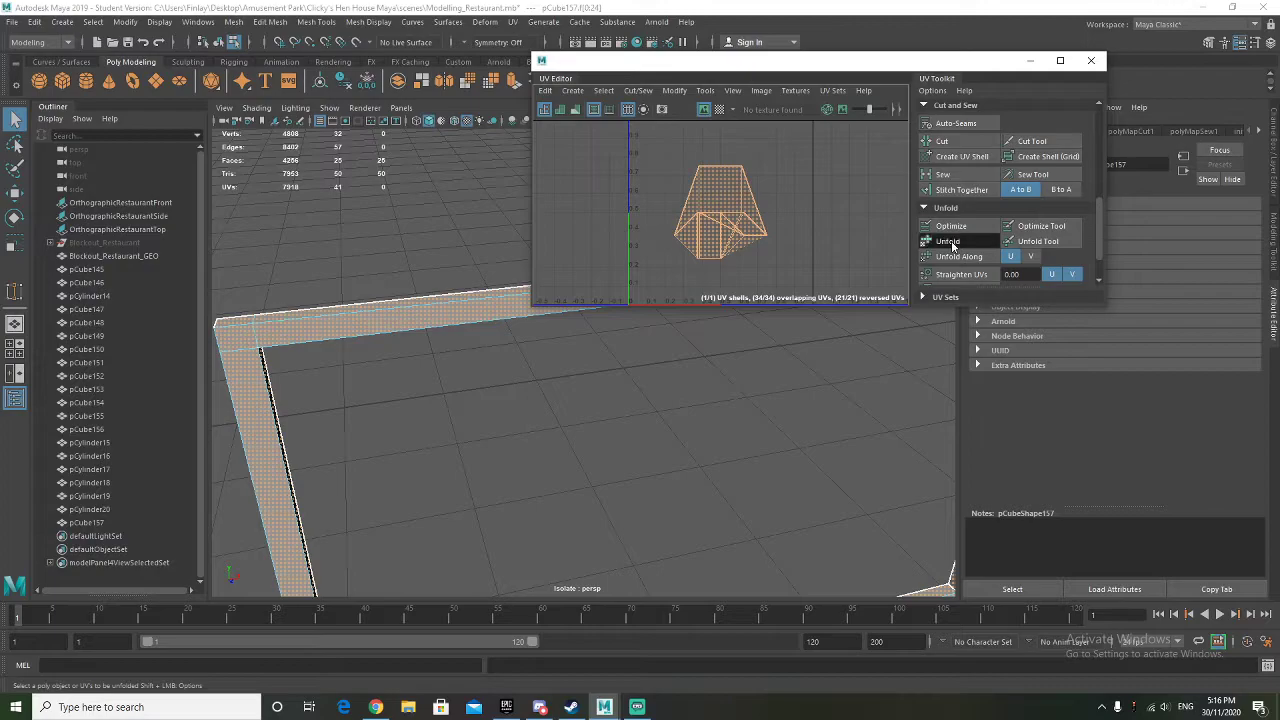
click(947, 241)
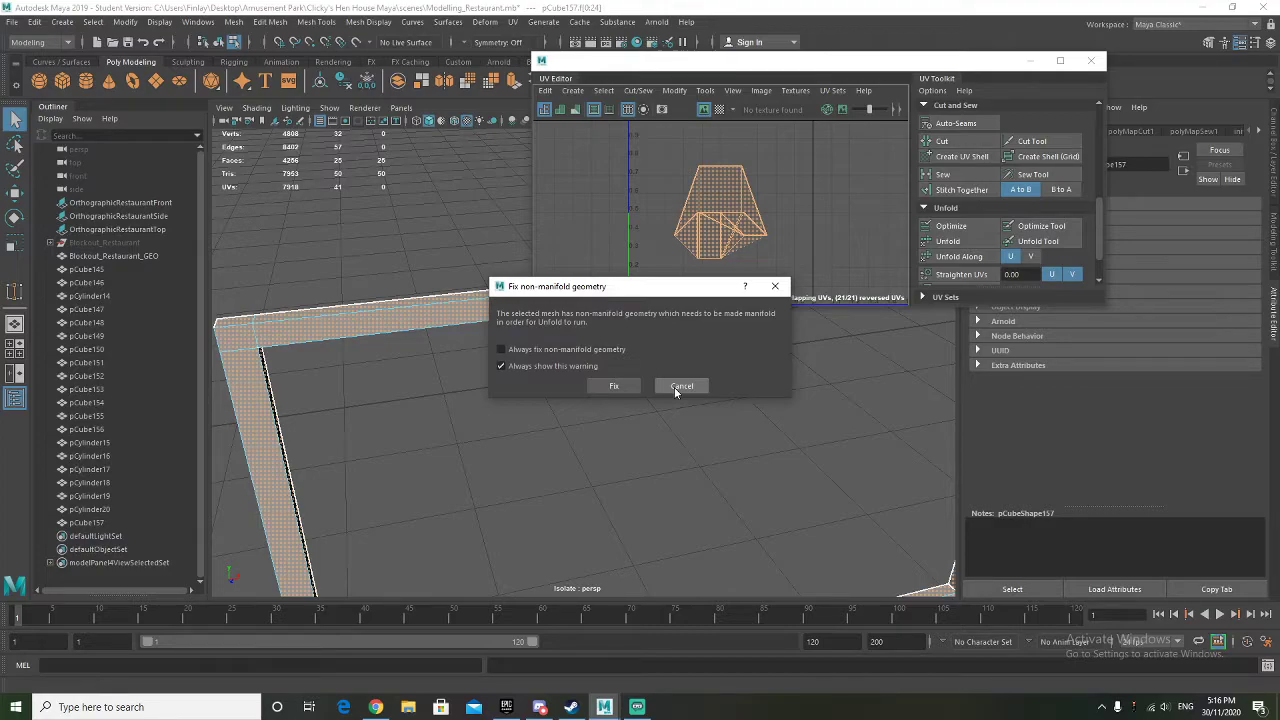
click(676, 389)
Inspect the frame's corners from behind and delete the leftover internal face at the lower corner
alt+drag(604, 462, 411, 486)
alt+middle_drag(411, 486, 656, 421)
right_drag(540, 345, 478, 358)
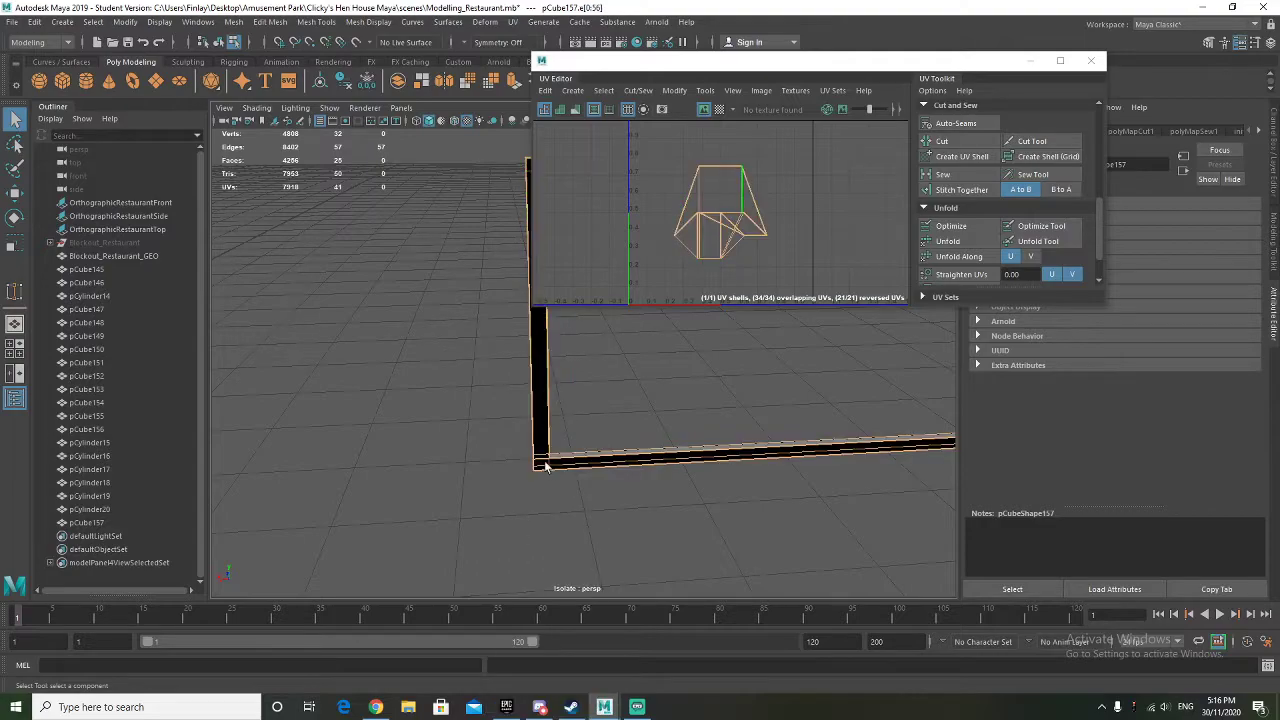
click(561, 494)
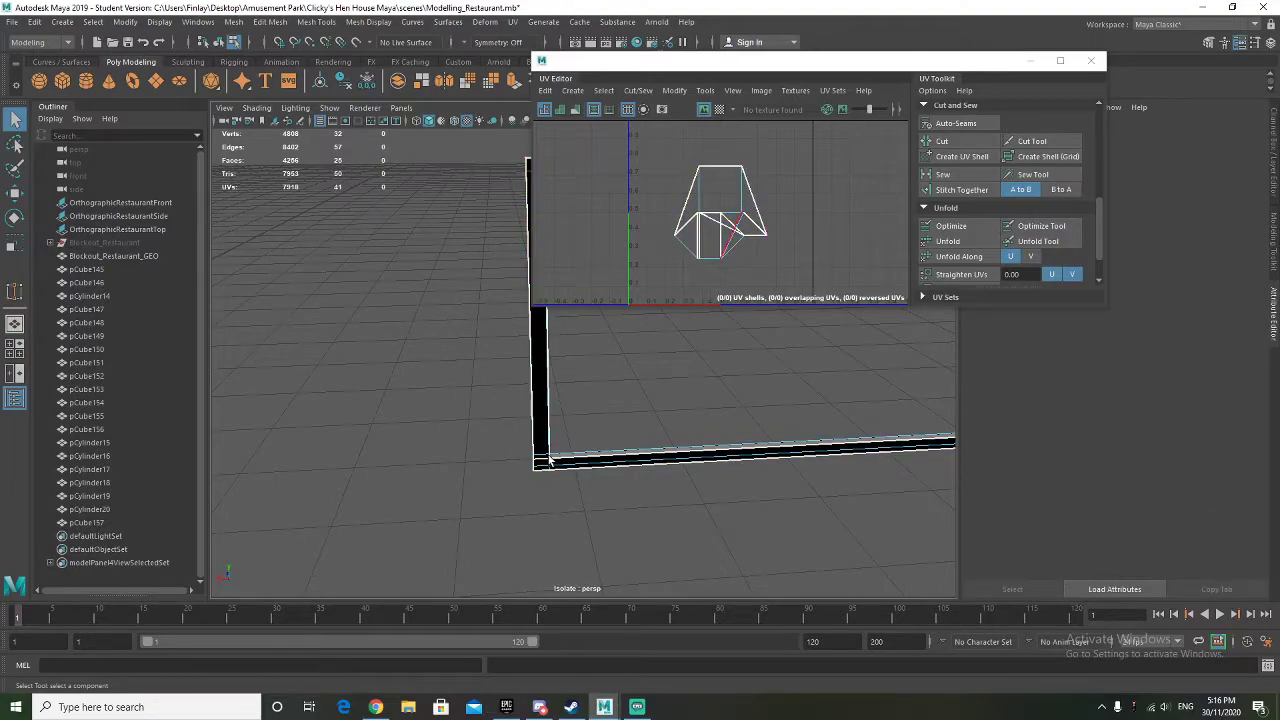
alt+drag(560, 497, 497, 465)
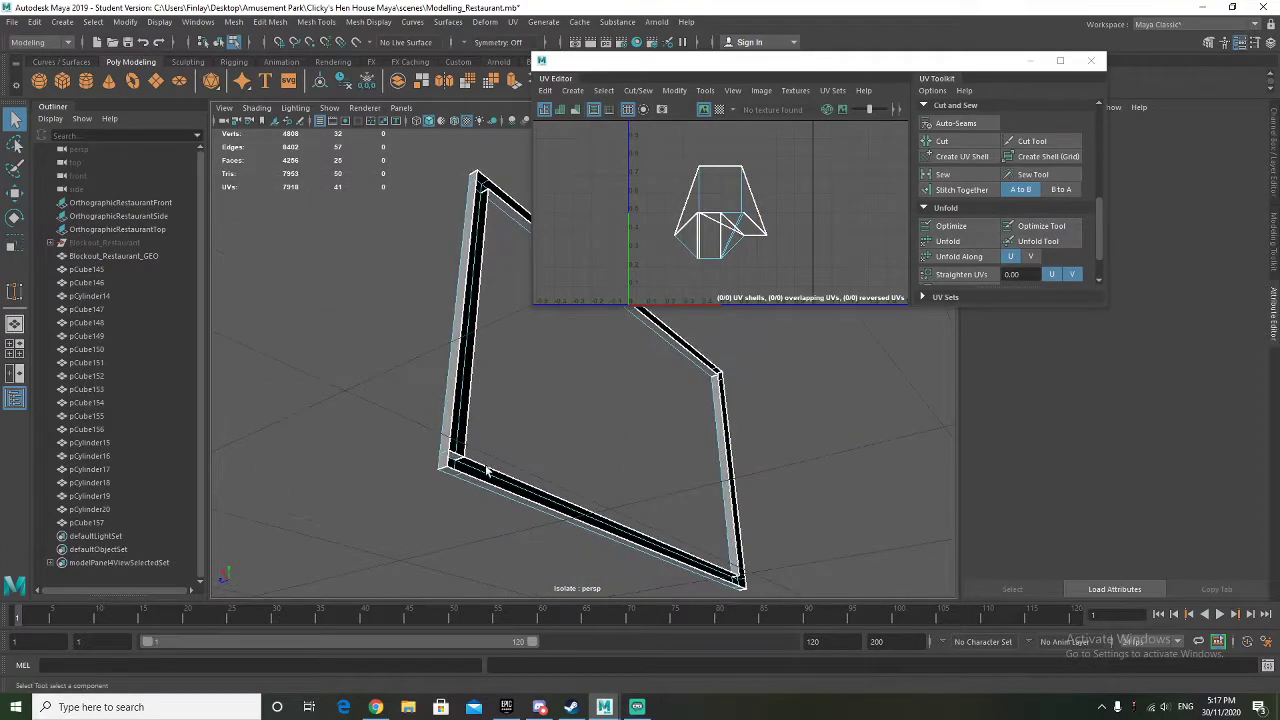
right_drag(457, 335, 420, 340)
click(458, 456)
key(Delete)
Return to object selection and delete the window frame's construction history
alt+drag(531, 450, 450, 473)
right_drag(450, 473, 523, 317)
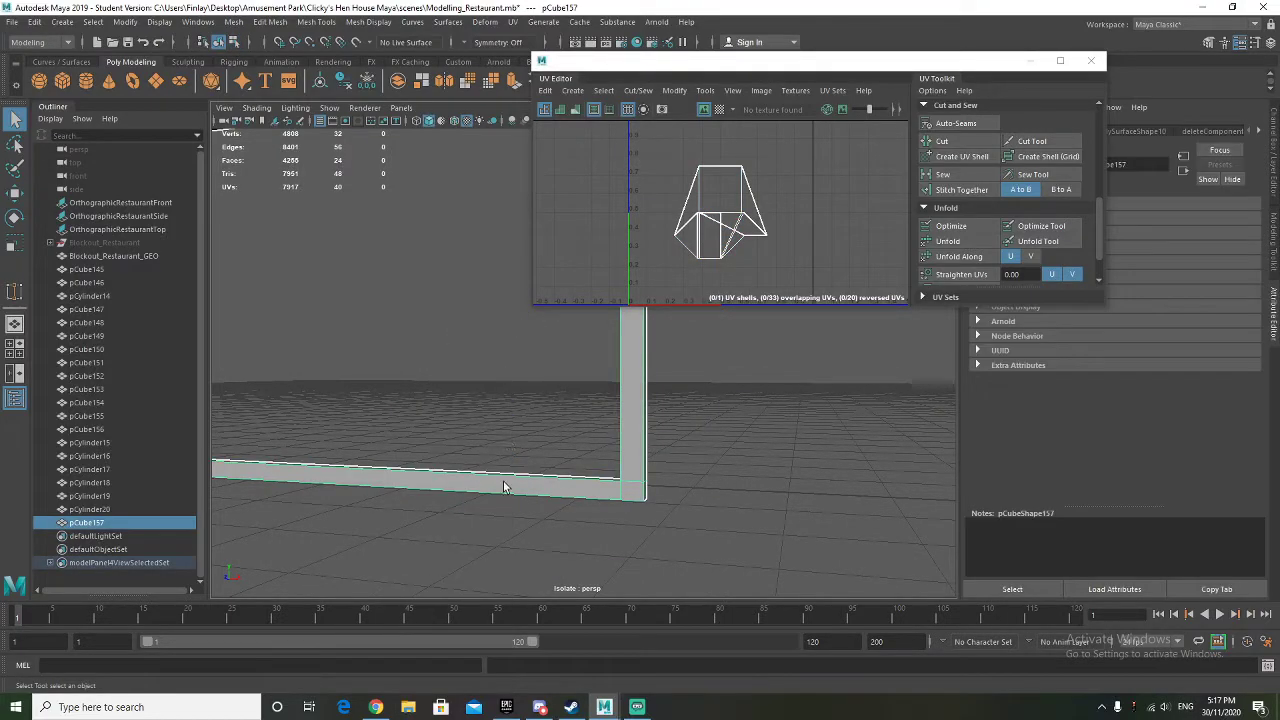
click(353, 80)
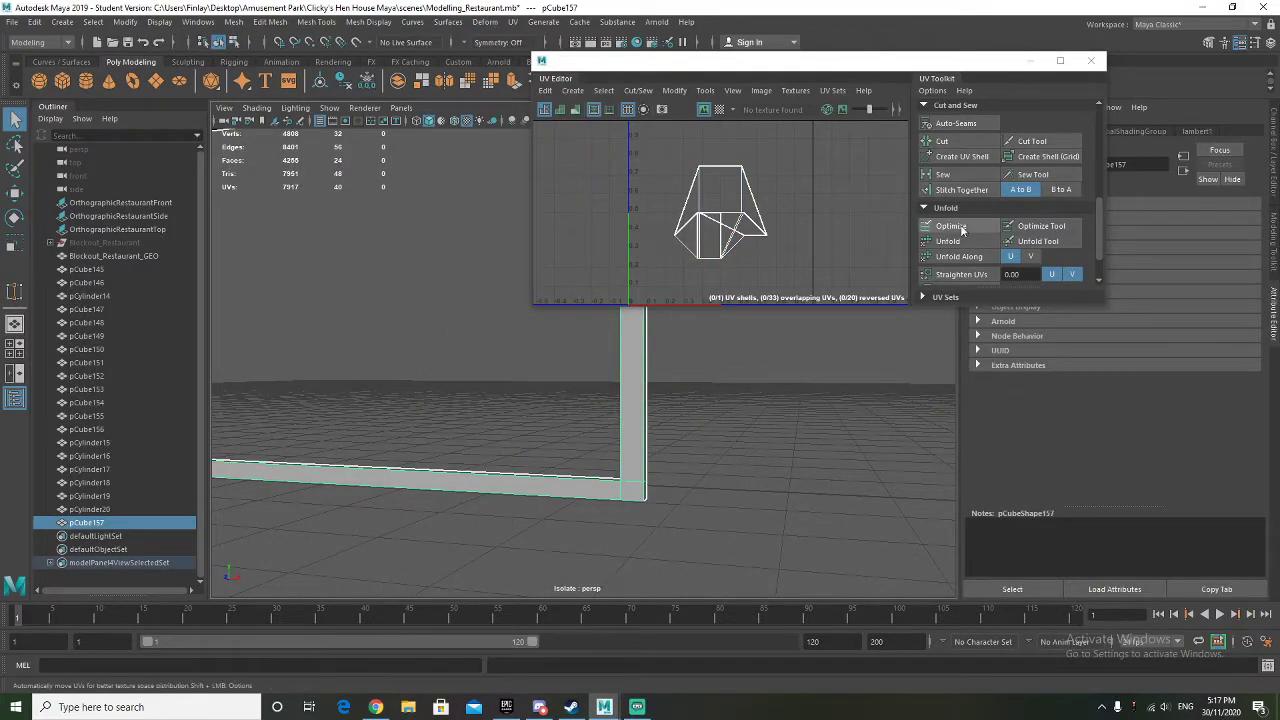
Select the frame's UV shell and unfold it
right_drag(678, 189, 646, 171)
click(736, 216)
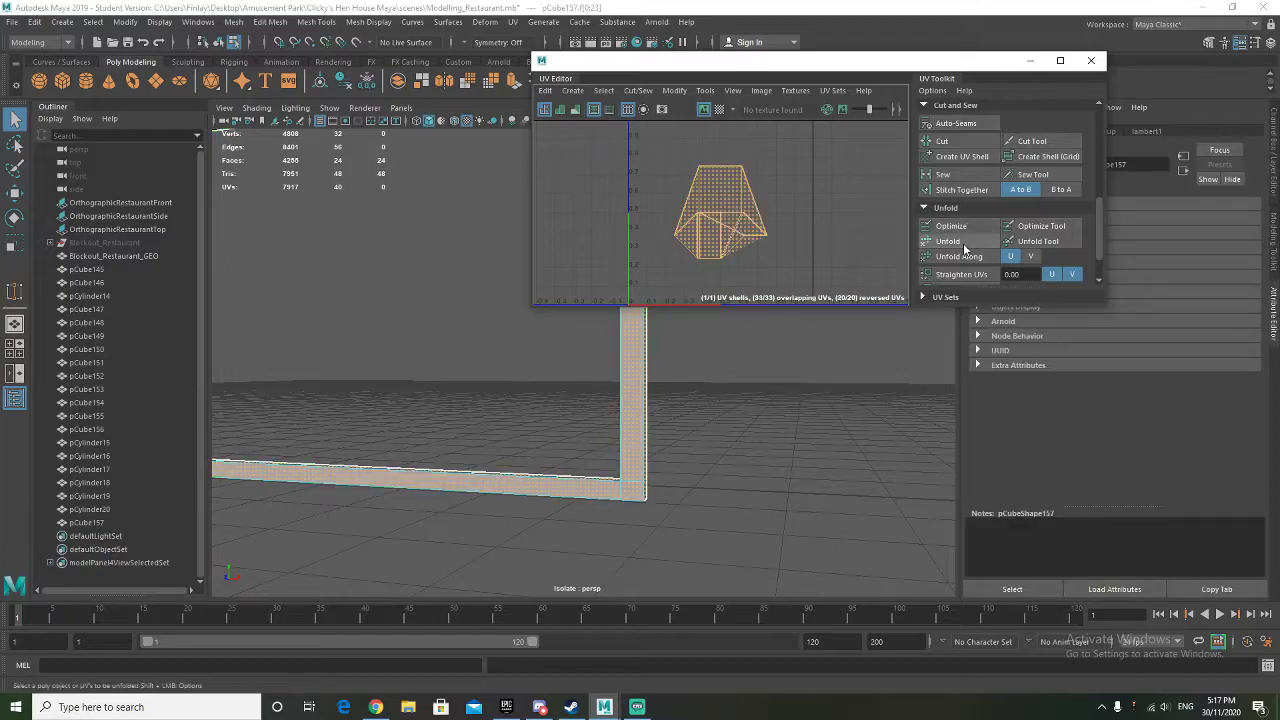
click(963, 243)
mouse_move(716, 216)
alt+middle_down()
mouse_move(702, 159)
mouse_move(721, 236)
alt+middle_up()
alt+drag(383, 423, 598, 368)
scroll(756, 191, up, 2)
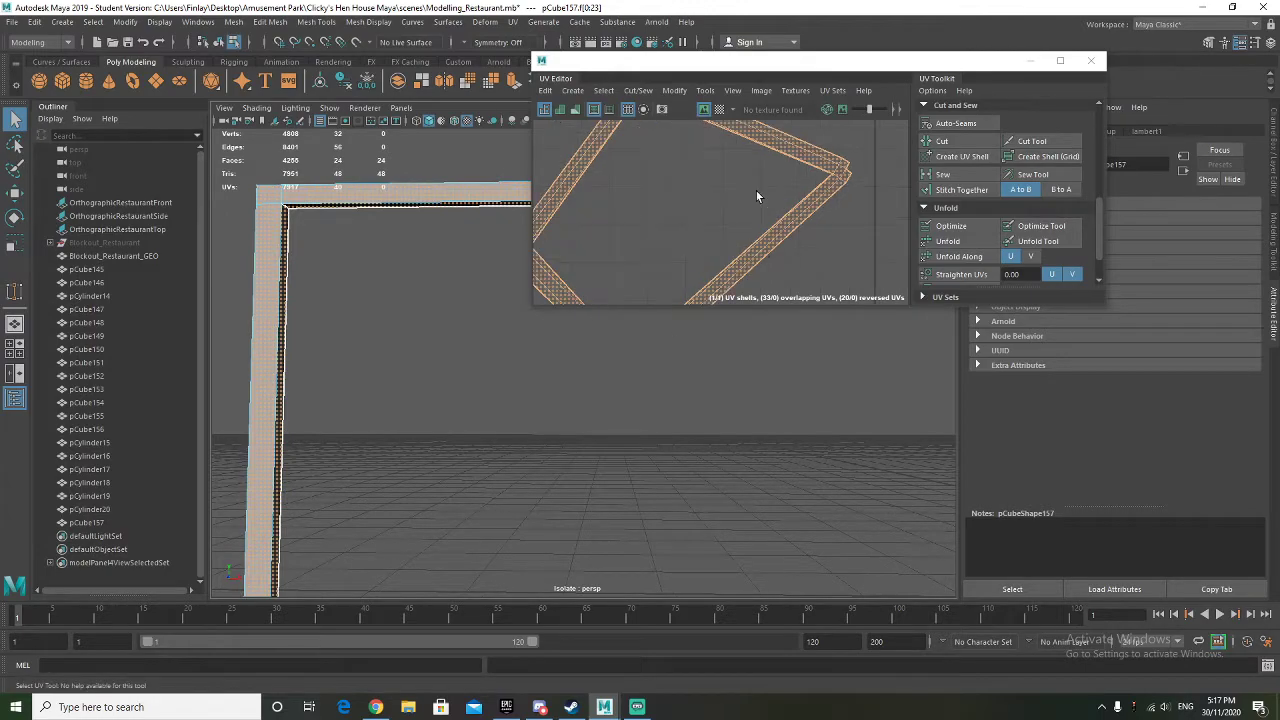
scroll(756, 191, down, 2)
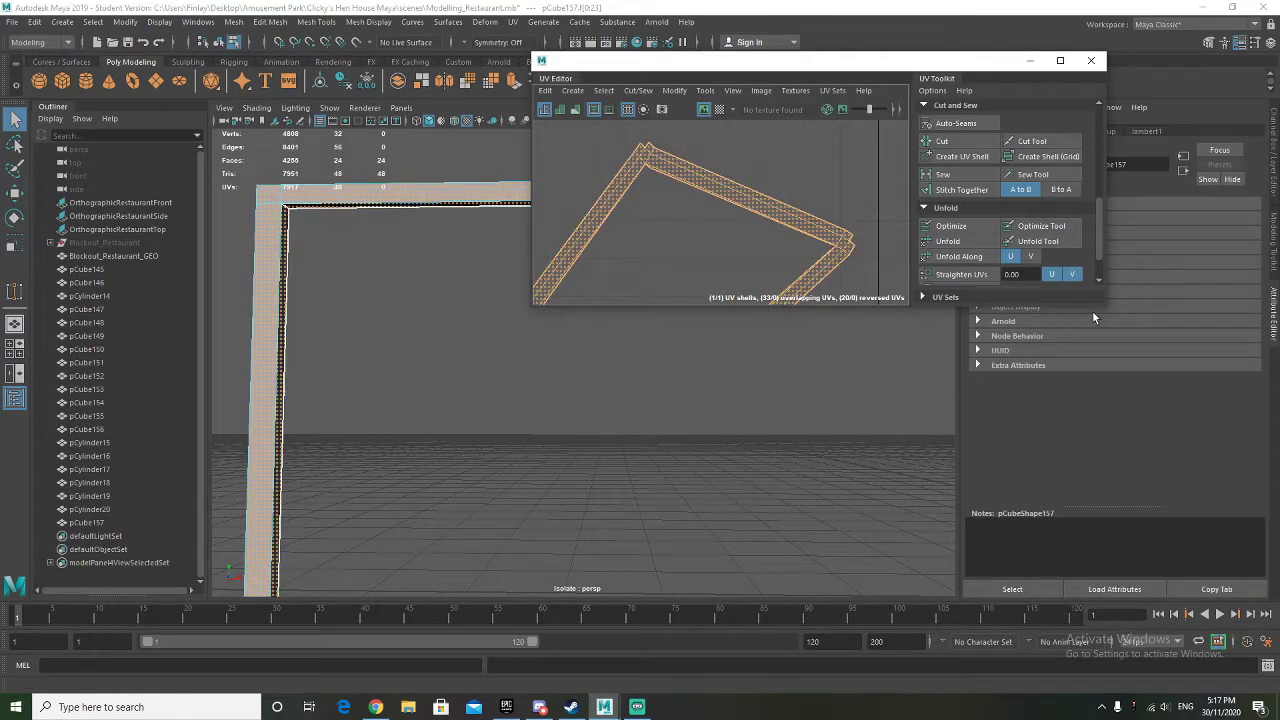
Enlarge the UV Editor and examine the seams at the corners of the unfolded frame shell
drag(1104, 305, 1222, 600)
drag(830, 66, 574, 24)
drag(279, 544, 213, 544)
alt+middle_drag(350, 362, 445, 300)
scroll(309, 446, up, 6)
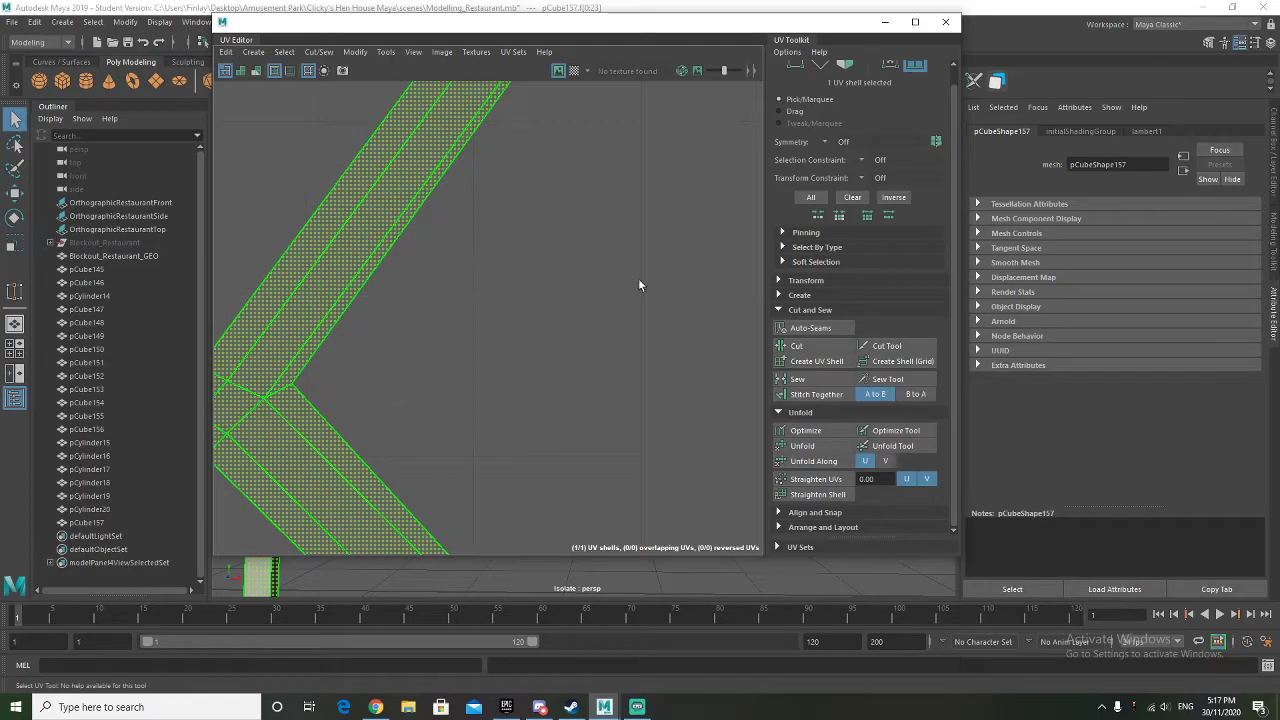
alt+middle_drag(535, 332, 385, 309)
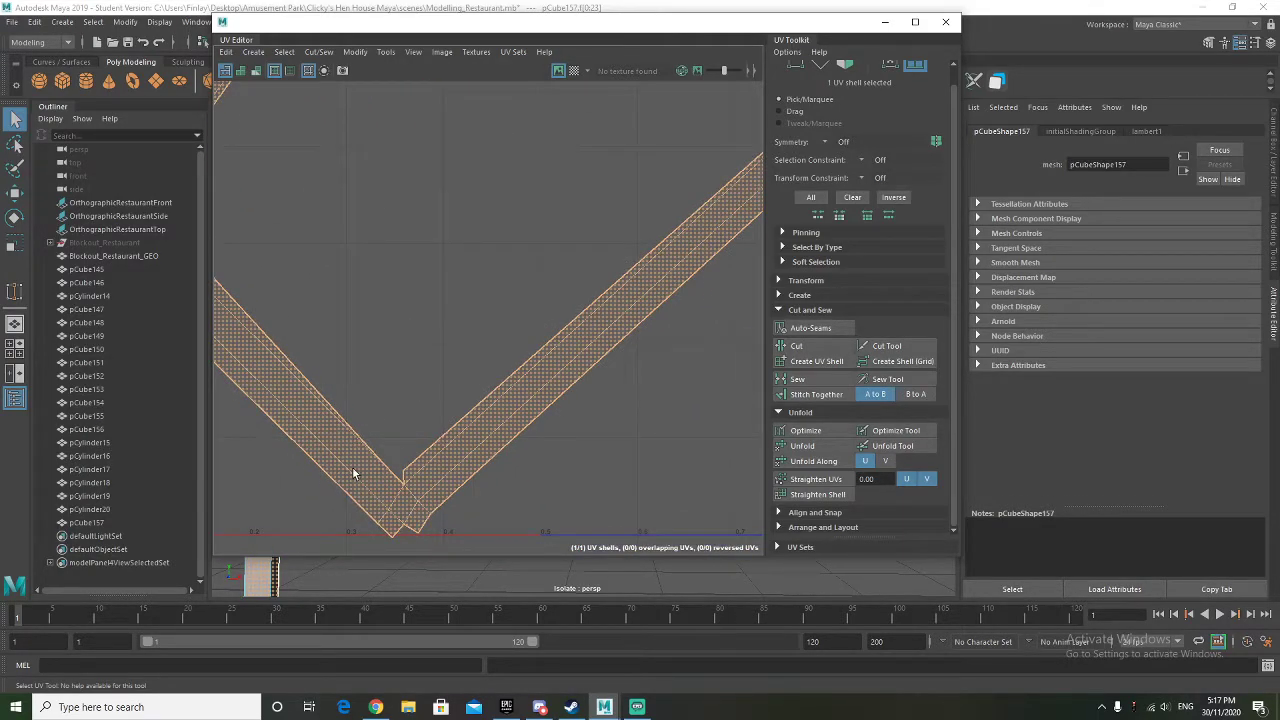
scroll(400, 480, up, 3)
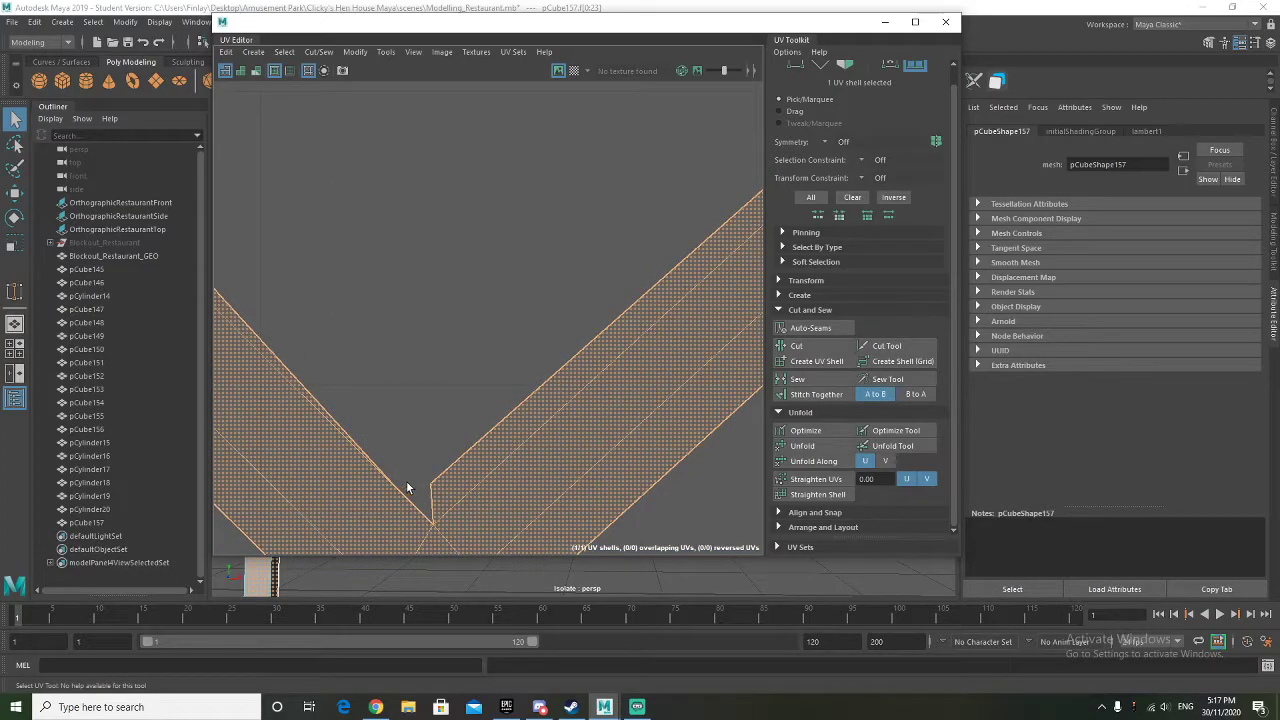
scroll(406, 481, down, 4)
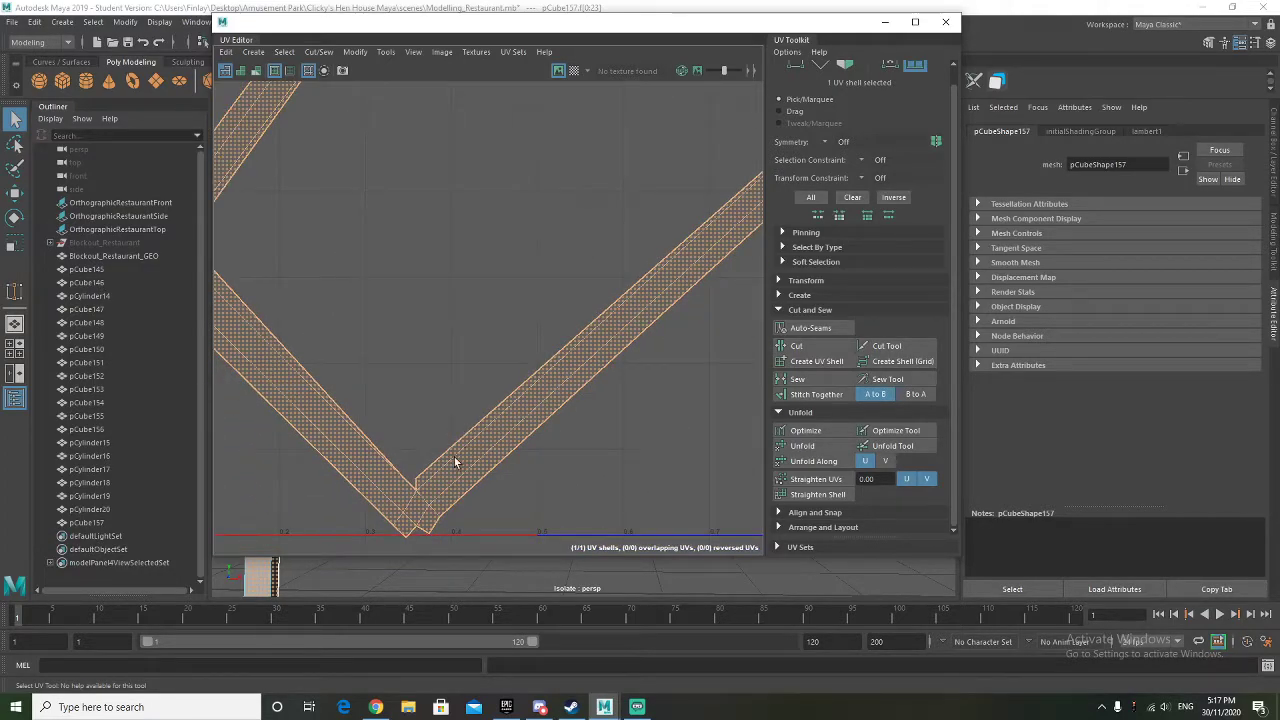
click(360, 7)
Move the UV Editor aside, select the short edges at the frame's inner corners and sew their UVs
drag(389, 25, 692, 35)
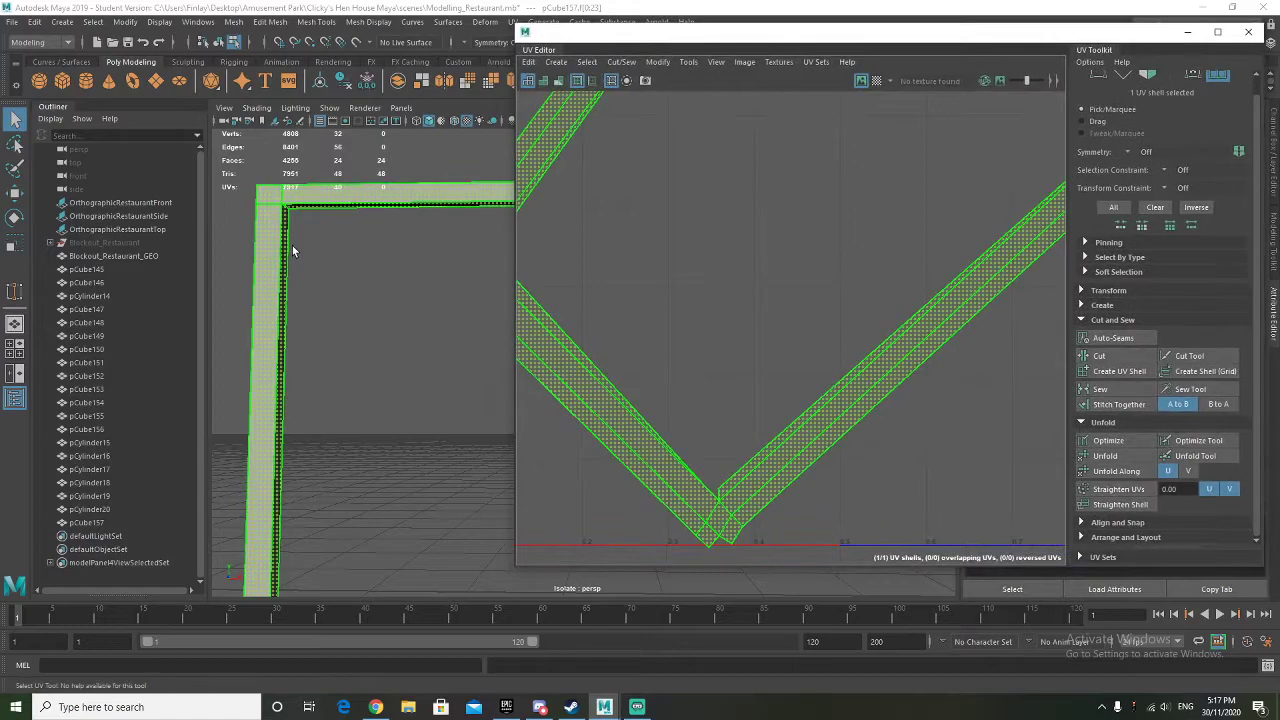
right_drag(278, 170, 289, 226)
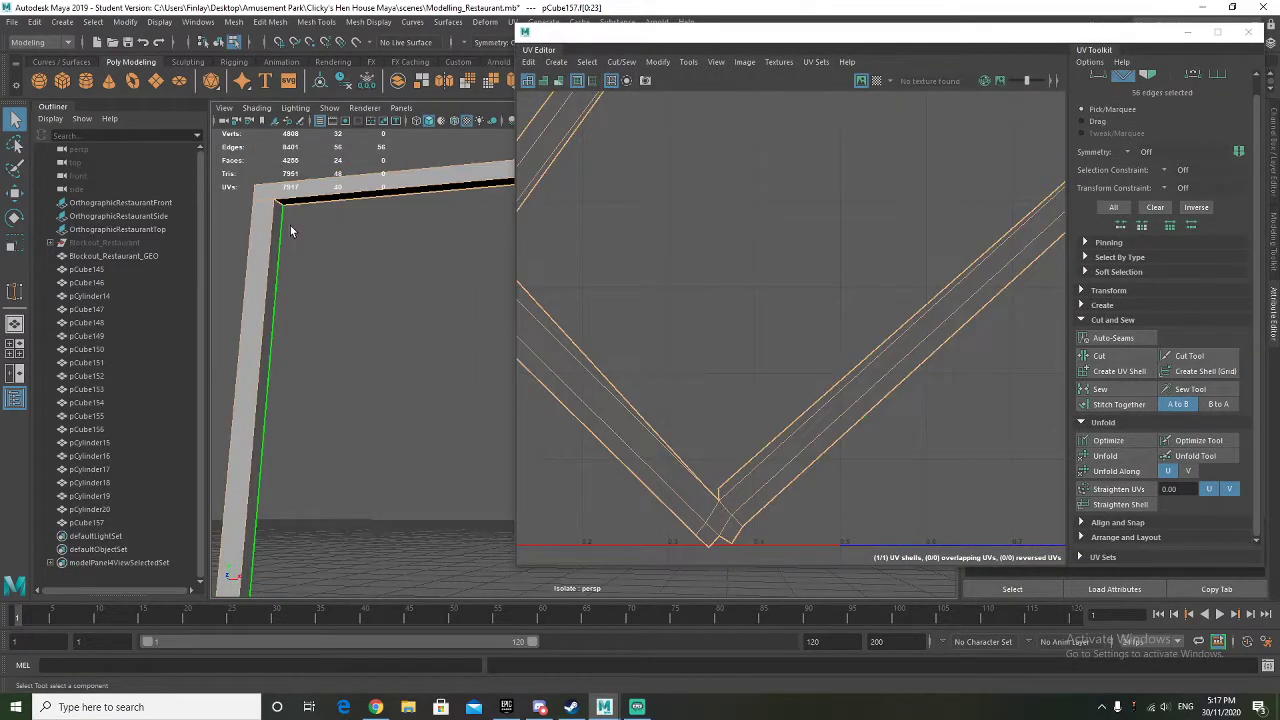
click(279, 206)
alt+drag(244, 258, 452, 168)
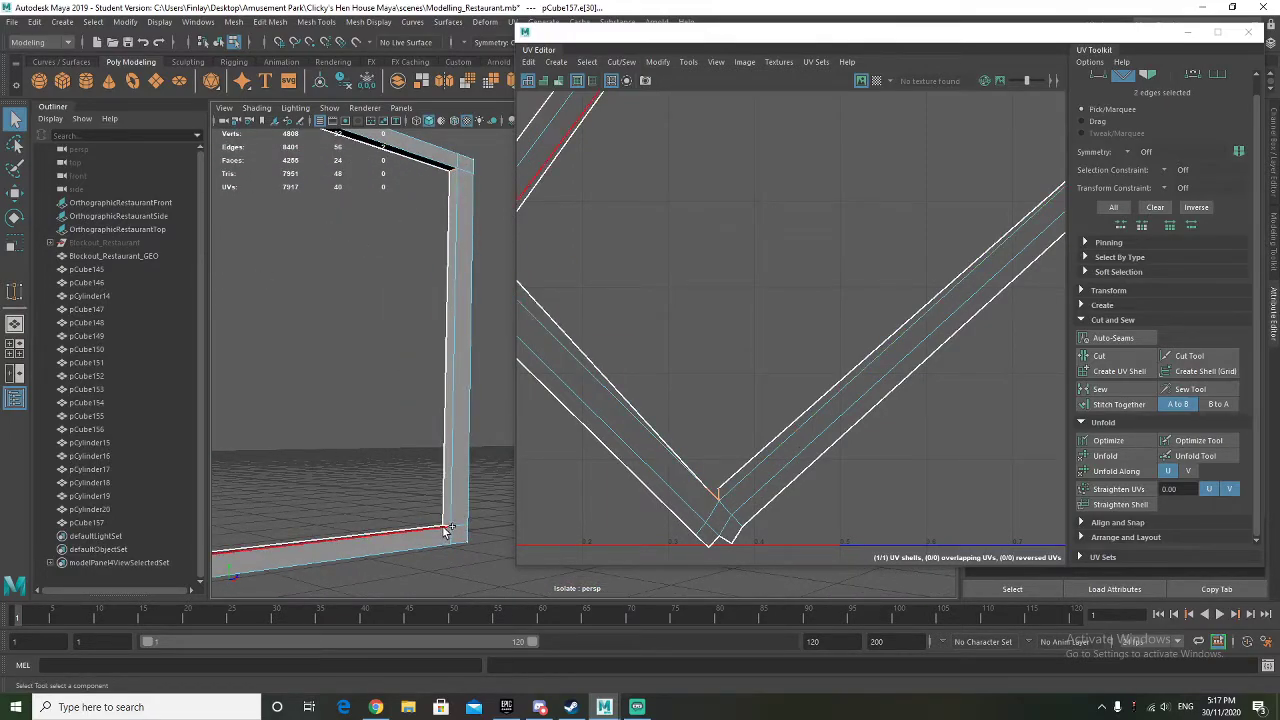
alt+drag(450, 527, 249, 476)
shift+click(249, 476)
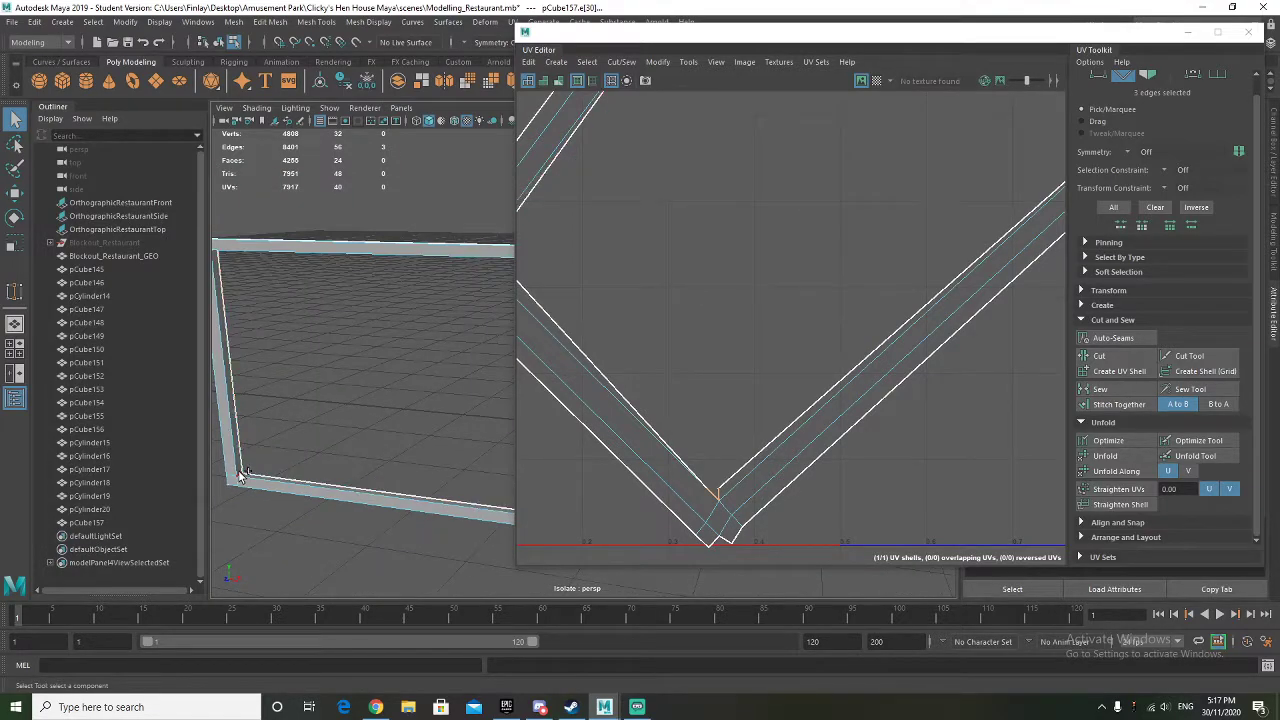
mouse_move(604, 396)
right_down()
mouse_move(563, 368)
mouse_move(604, 403)
right_up()
click(789, 463)
Select the frame's whole UV shell and unfold it again with the sewn inner corners
right_drag(787, 457, 755, 432)
click(783, 449)
click(1112, 456)
scroll(829, 414, down, 3)
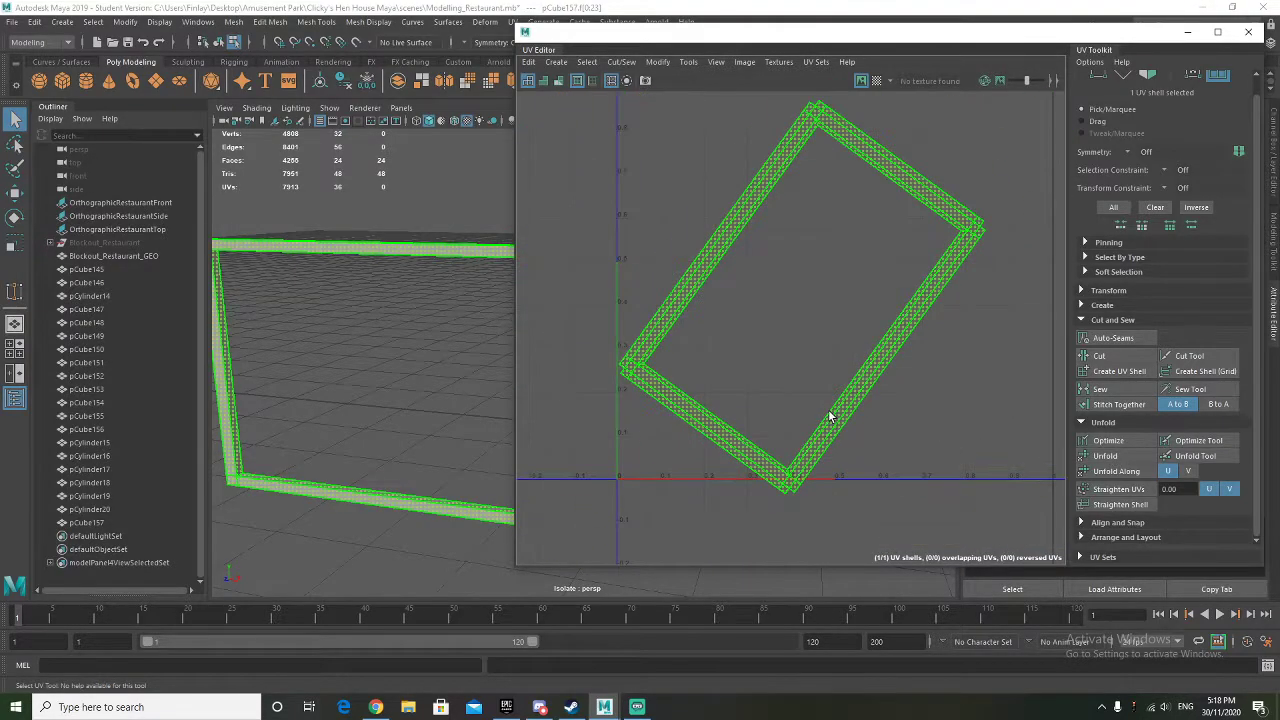
Rotate the frame's UV shell until its sides are level and move it down to the UV grid's origin corner
key(e)
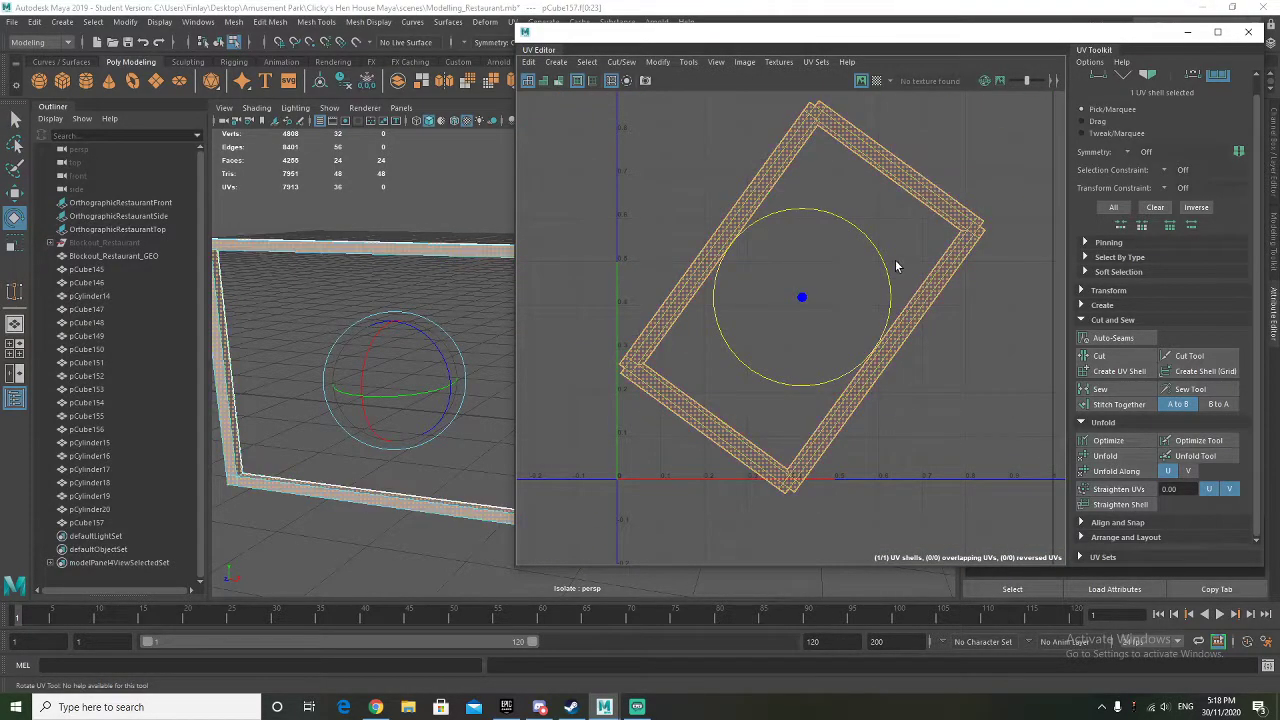
drag(865, 247, 940, 317)
key(w)
drag(803, 297, 793, 368)
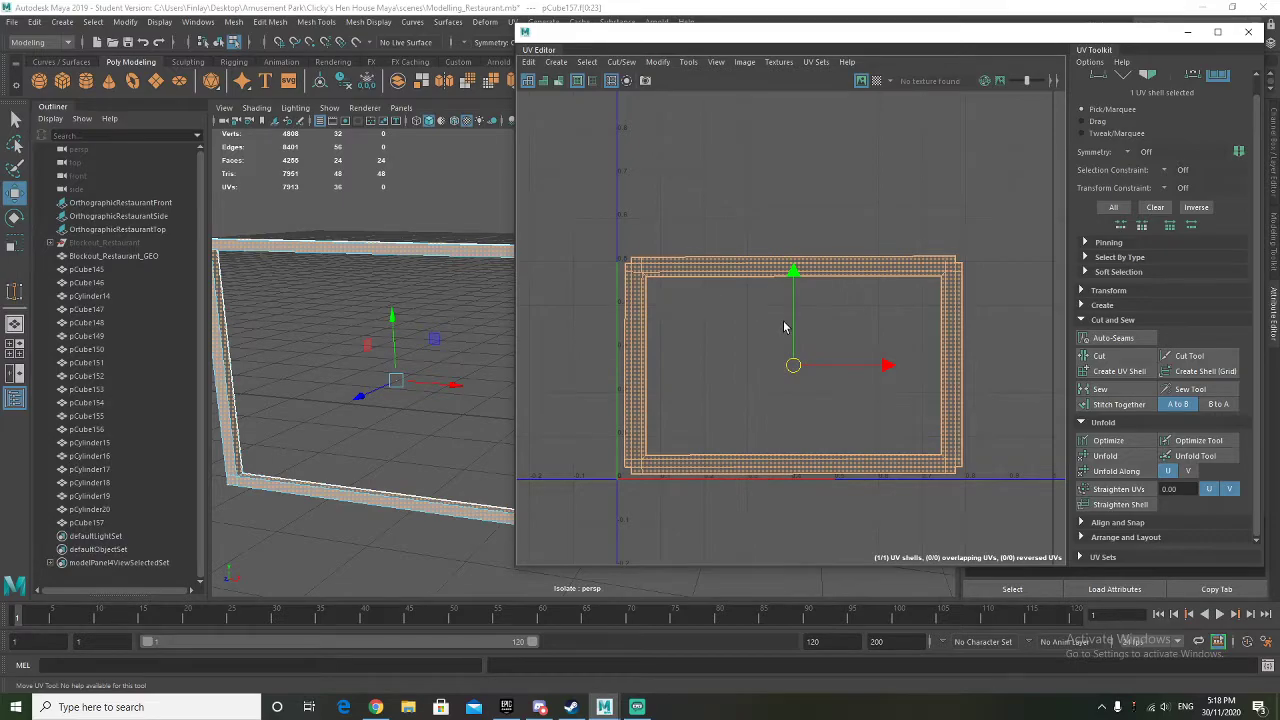
Return the frame to object mode and put the UV Editor away, ending isolation to show the whole building again
alt+drag(376, 322, 287, 301)
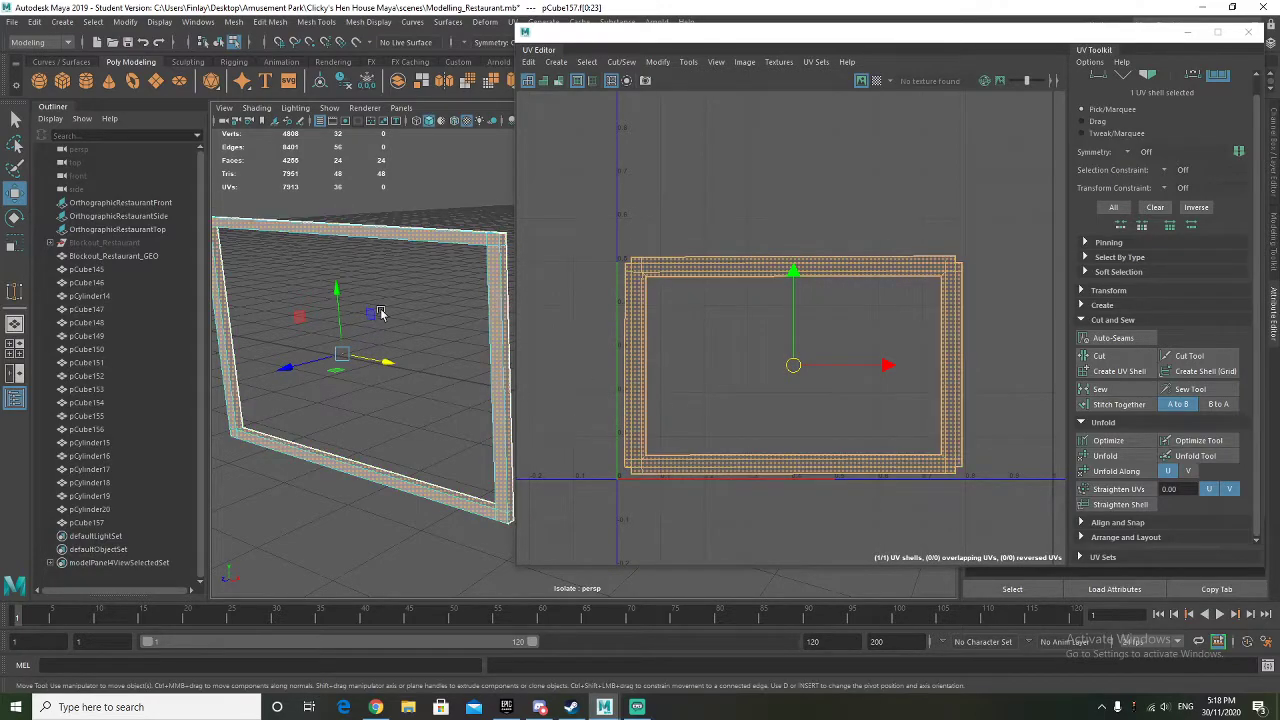
scroll(391, 300, up, 3)
right_drag(363, 240, 418, 222)
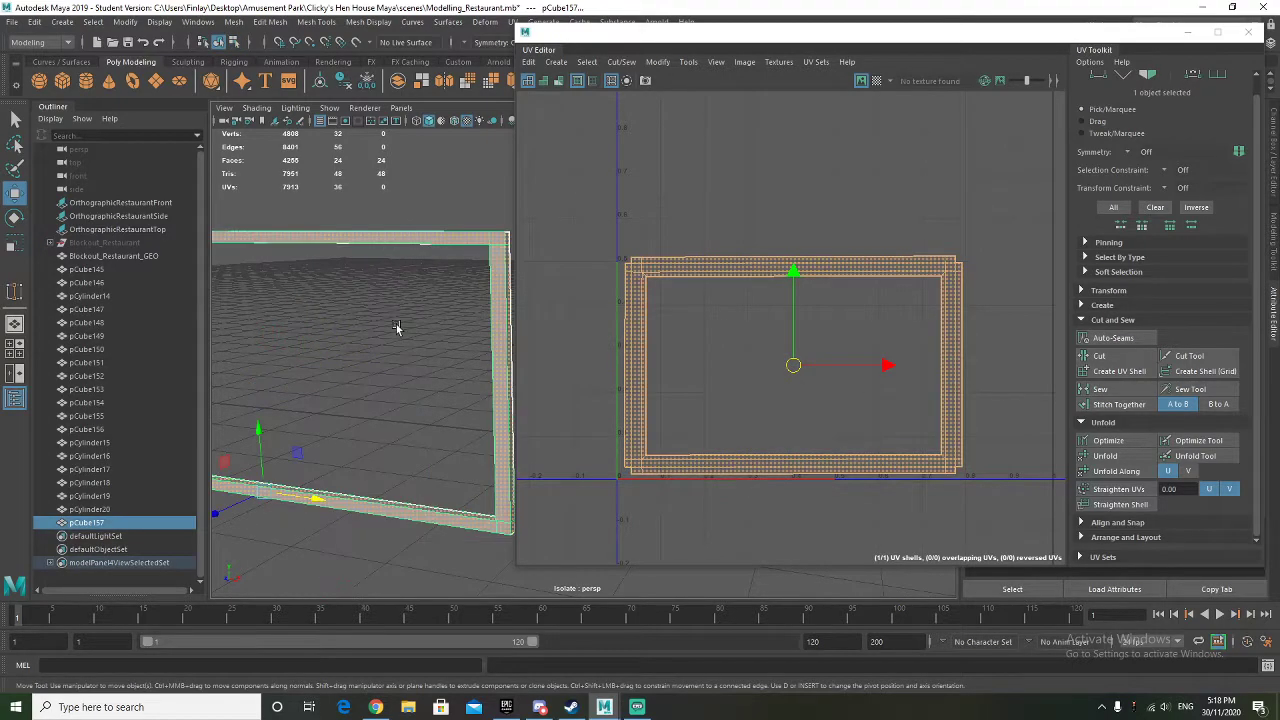
click(396, 328)
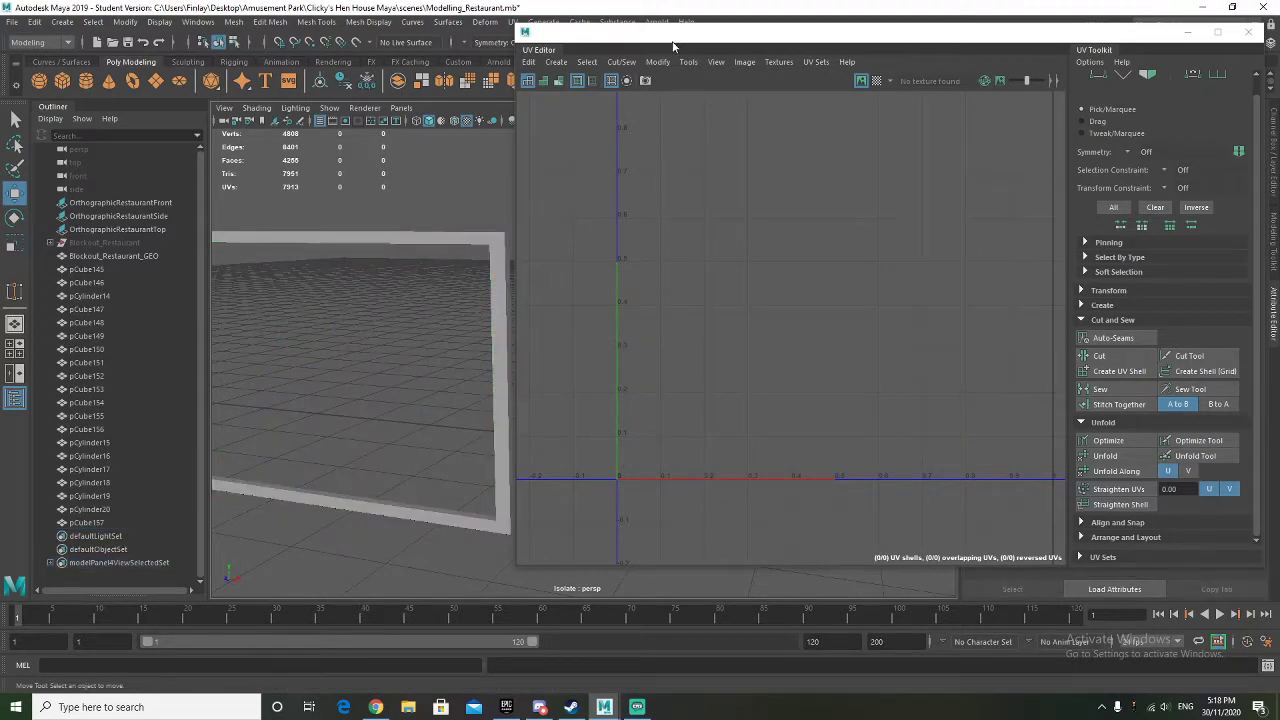
drag(668, 40, 0, 112)
click(569, 319)
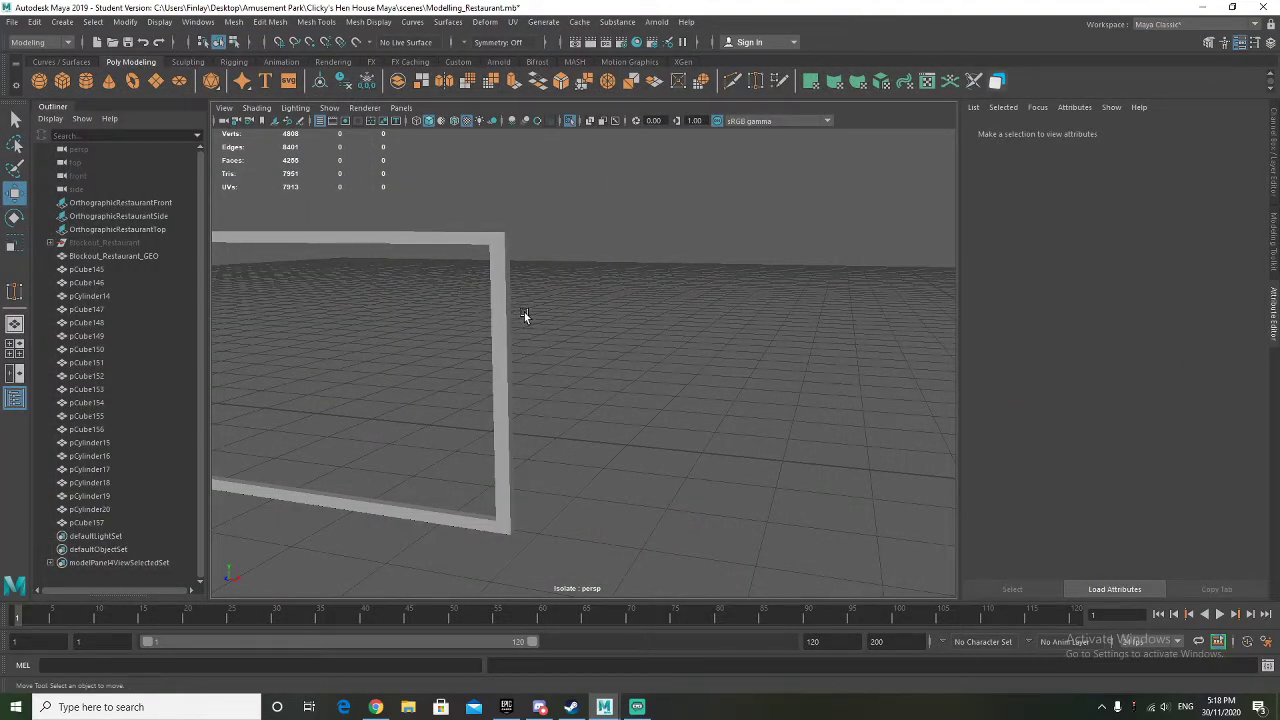
key(ctrl+1)
scroll(550, 390, down, 3)
alt+drag(551, 395, 550, 387)
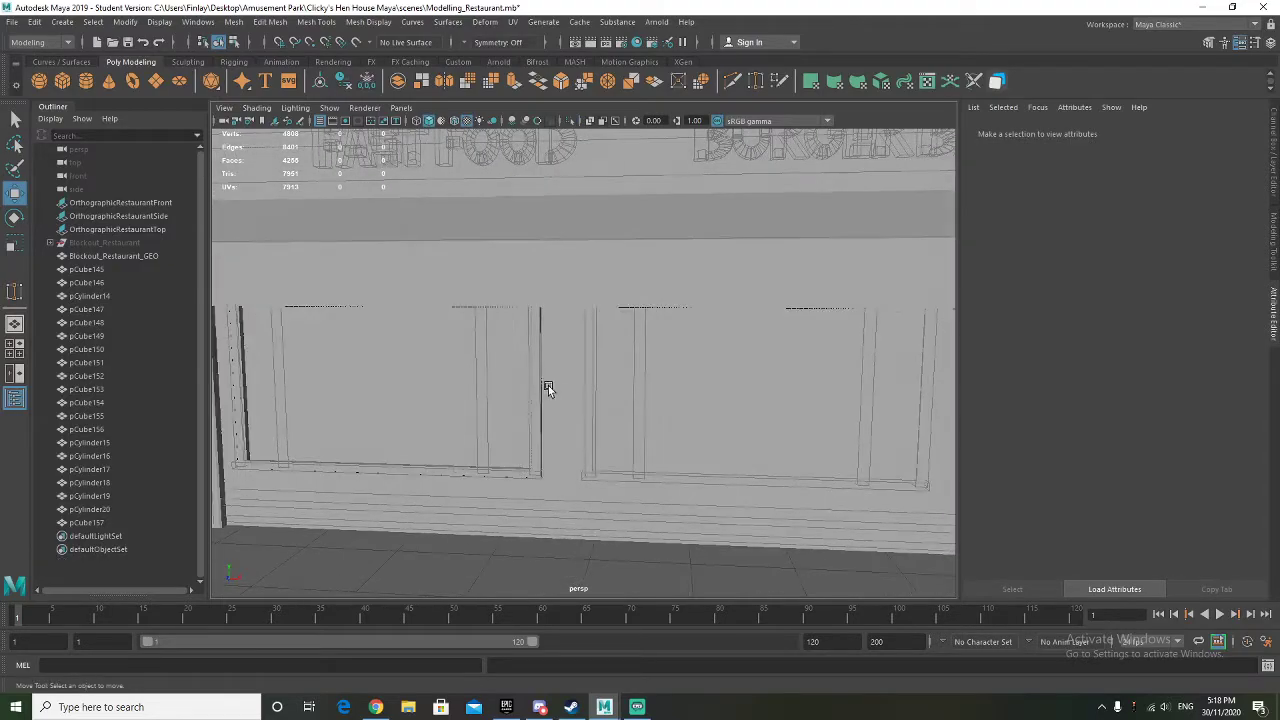
Duplicate the finished front window frame and align the copy over the second front window
click(543, 387)
alt+middle_drag(623, 382, 572, 336)
scroll(636, 381, down, 2)
alt+middle_drag(640, 383, 554, 384)
scroll(532, 376, down, 2)
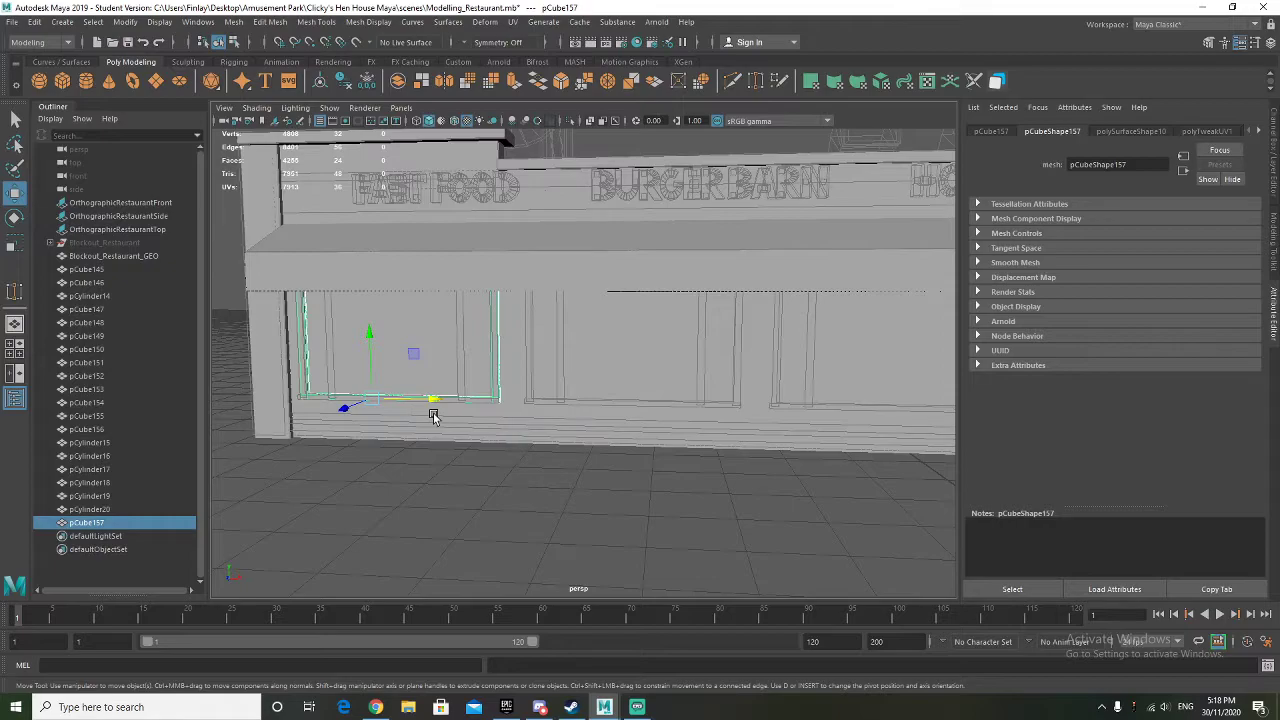
key(ctrl+d)
drag(430, 401, 656, 425)
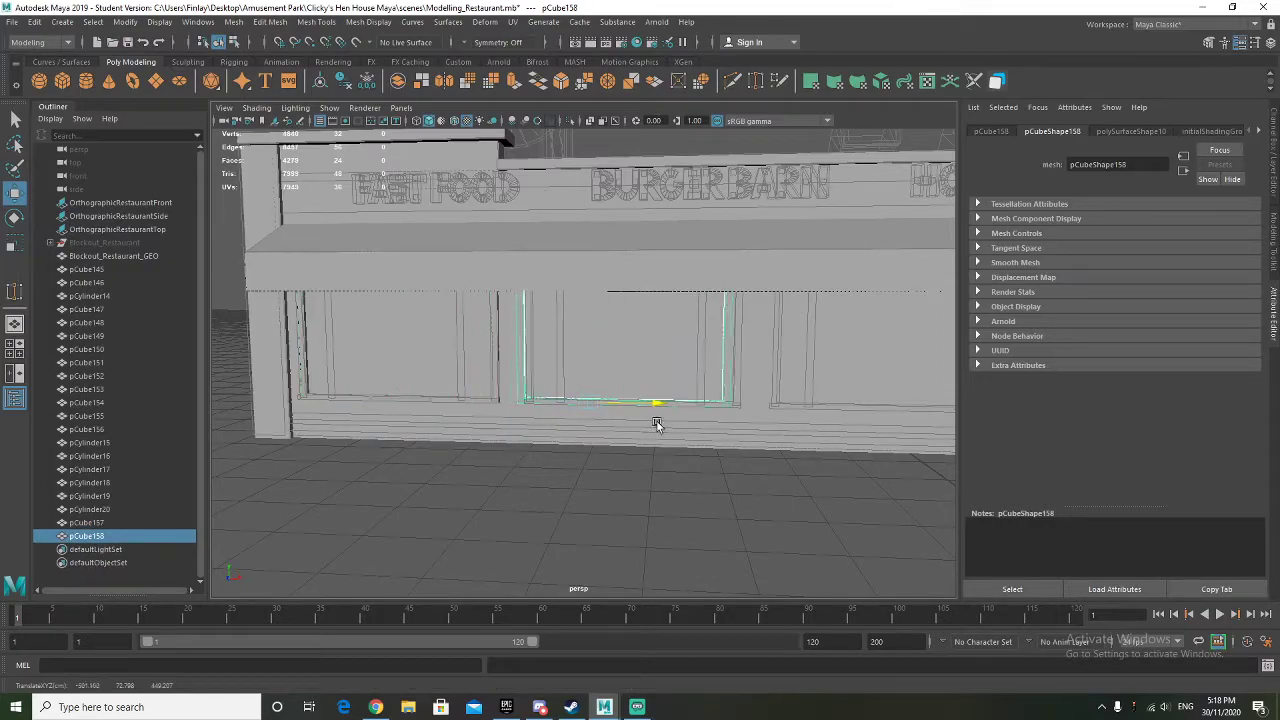
key(space)
scroll(350, 490, up, 5)
scroll(399, 541, up, 2)
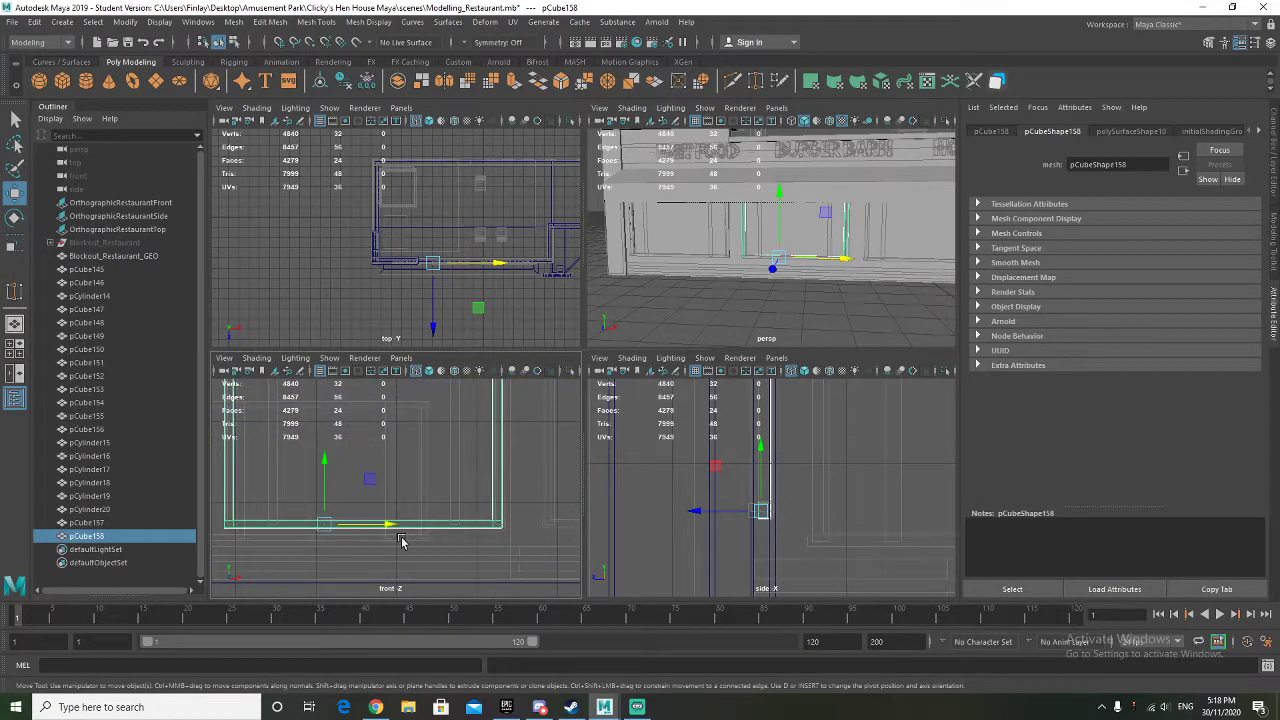
drag(393, 526, 398, 530)
scroll(494, 517, down, 2)
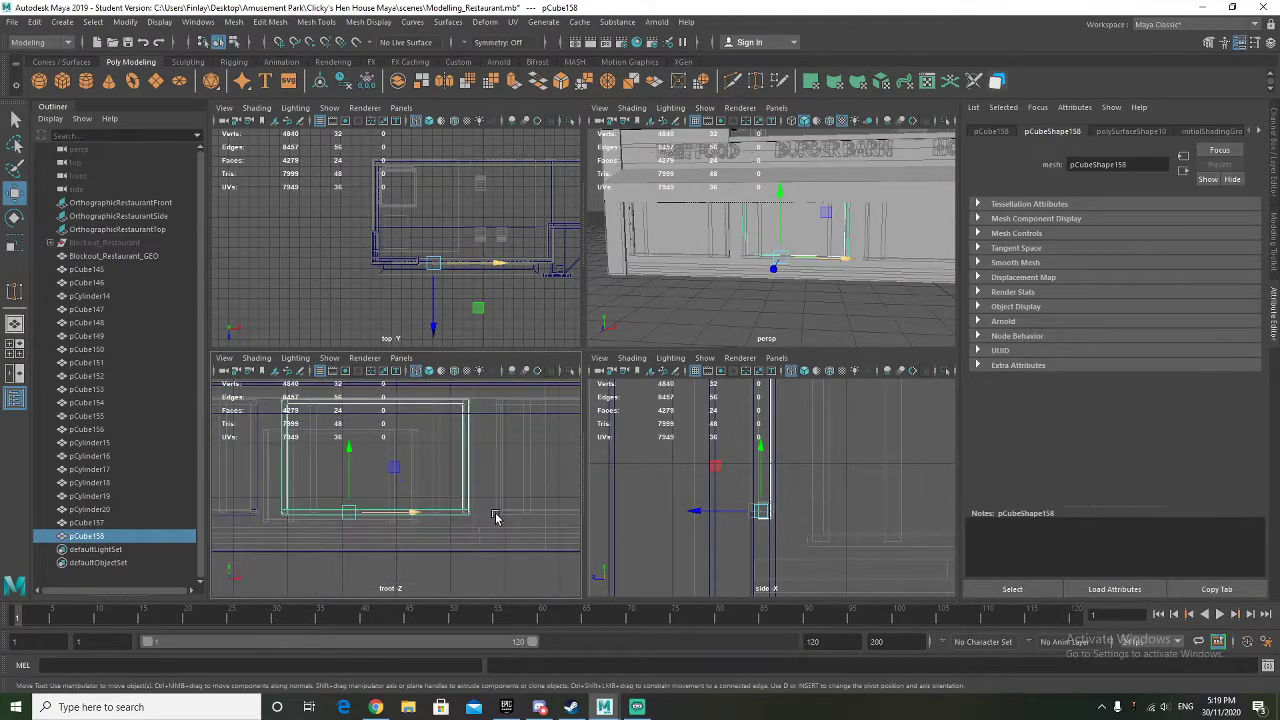
Duplicate the frame again and position the copy over the third front window
alt+middle_drag(494, 517, 409, 526)
key(ctrl+d)
drag(331, 527, 545, 537)
alt+middle_drag(541, 535, 441, 522)
drag(353, 553, 535, 558)
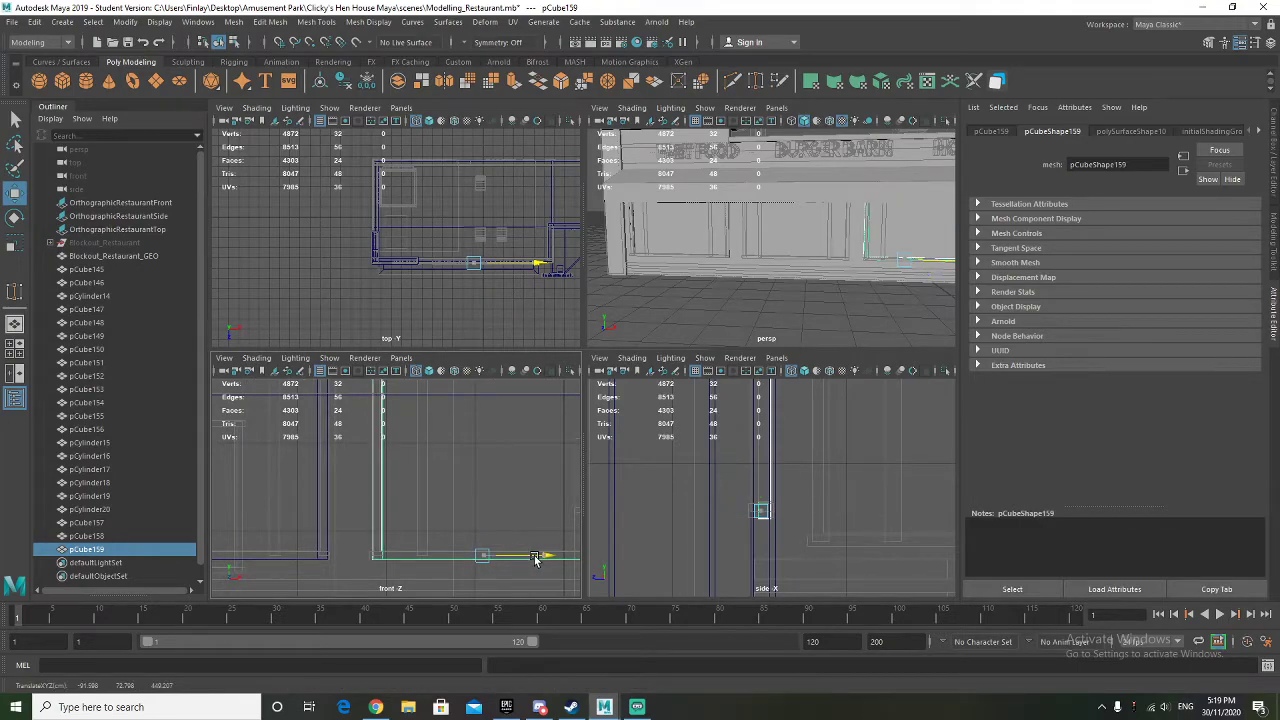
Make another copy of the frame and move it along the facade onto the fourth front window
scroll(531, 553, down, 5)
alt+middle_drag(512, 540, 389, 537)
key(ctrl+d)
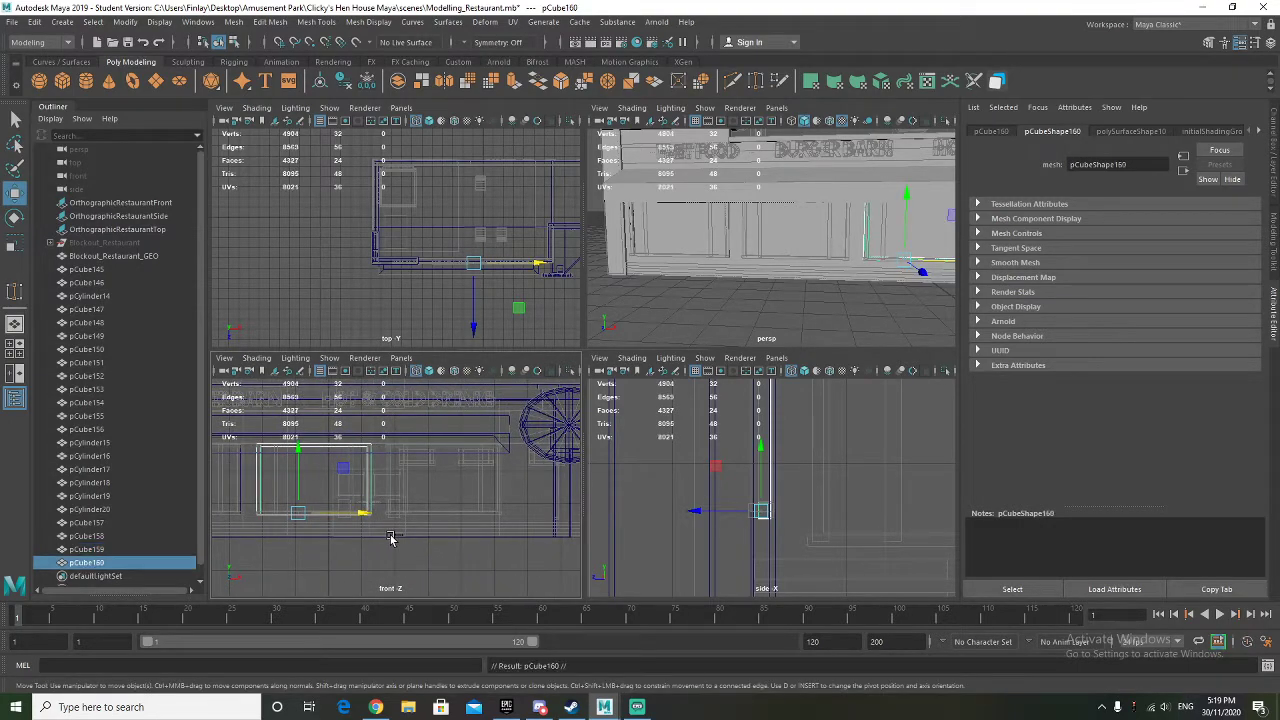
drag(363, 517, 485, 535)
scroll(420, 500, up, 4)
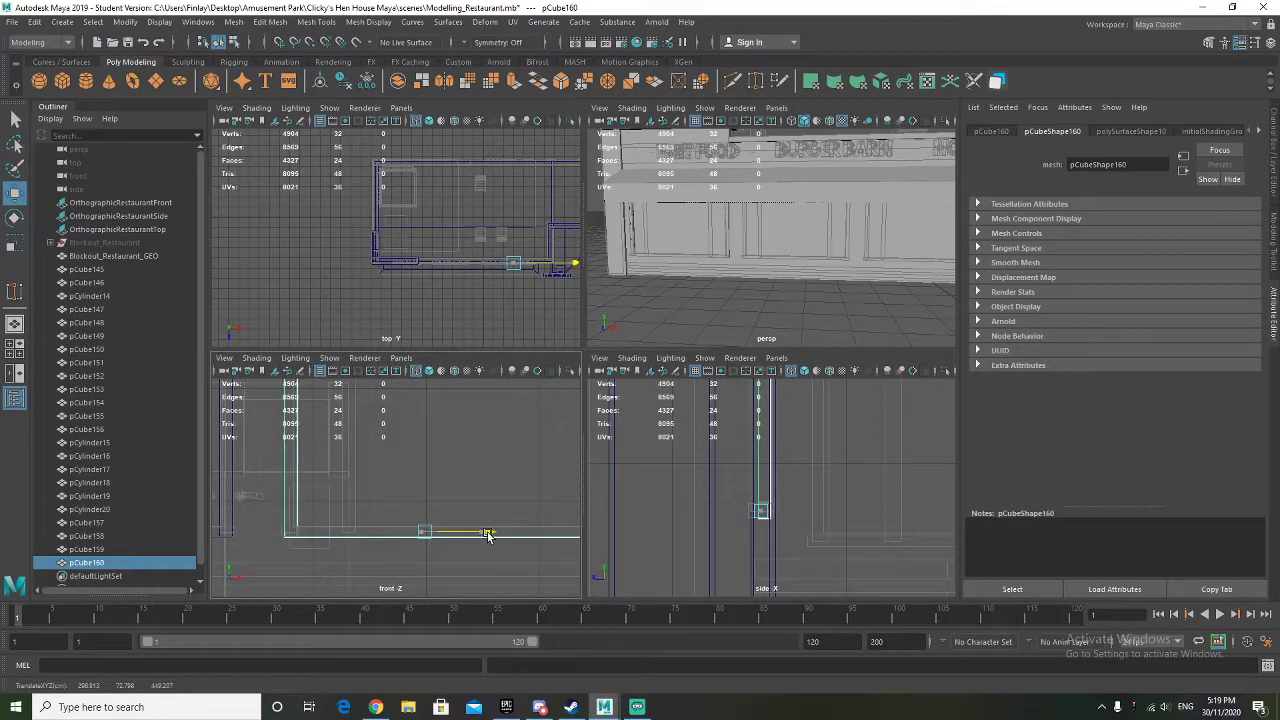
Duplicate the frame, move the copy to the entrance area behind the round sign and rotate it 90 degrees about the vertical axis
alt+drag(773, 204, 586, 206)
scroll(726, 206, down, 8)
alt+drag(740, 230, 722, 234)
scroll(755, 540, down, 3)
key(ctrl+d)
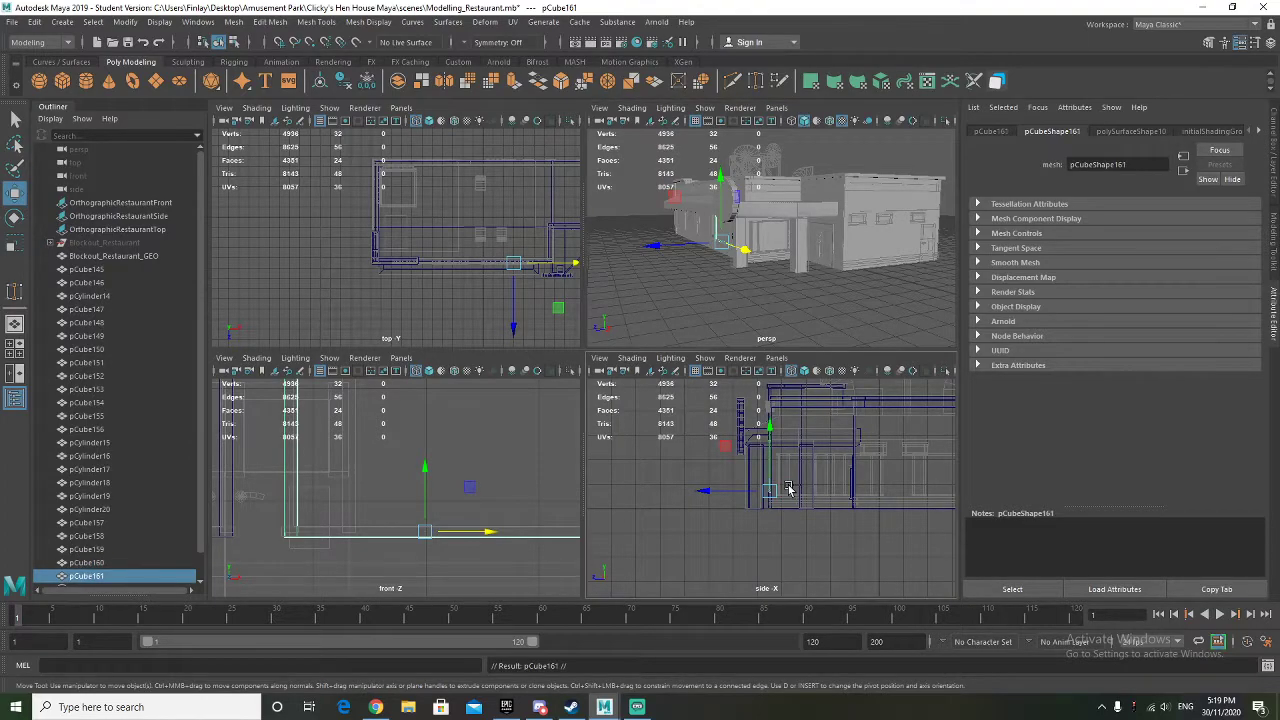
scroll(467, 532, down, 5)
alt+middle_drag(489, 517, 360, 514)
drag(346, 508, 562, 508)
alt+middle_drag(515, 516, 422, 521)
drag(407, 519, 435, 519)
key(e)
drag(357, 517, 440, 513)
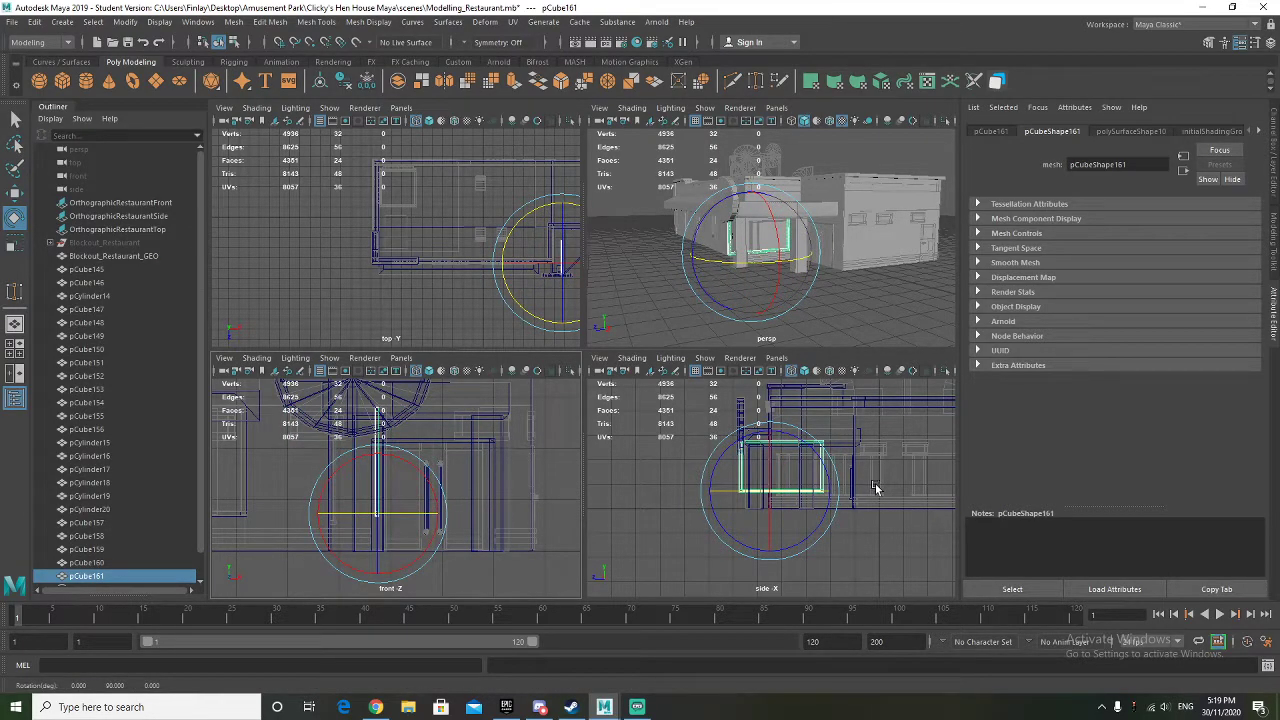
Slide the rotated frame along the entrance side wall and lower it toward the reference window
scroll(872, 490, up, 4)
key(w)
drag(690, 545, 740, 540)
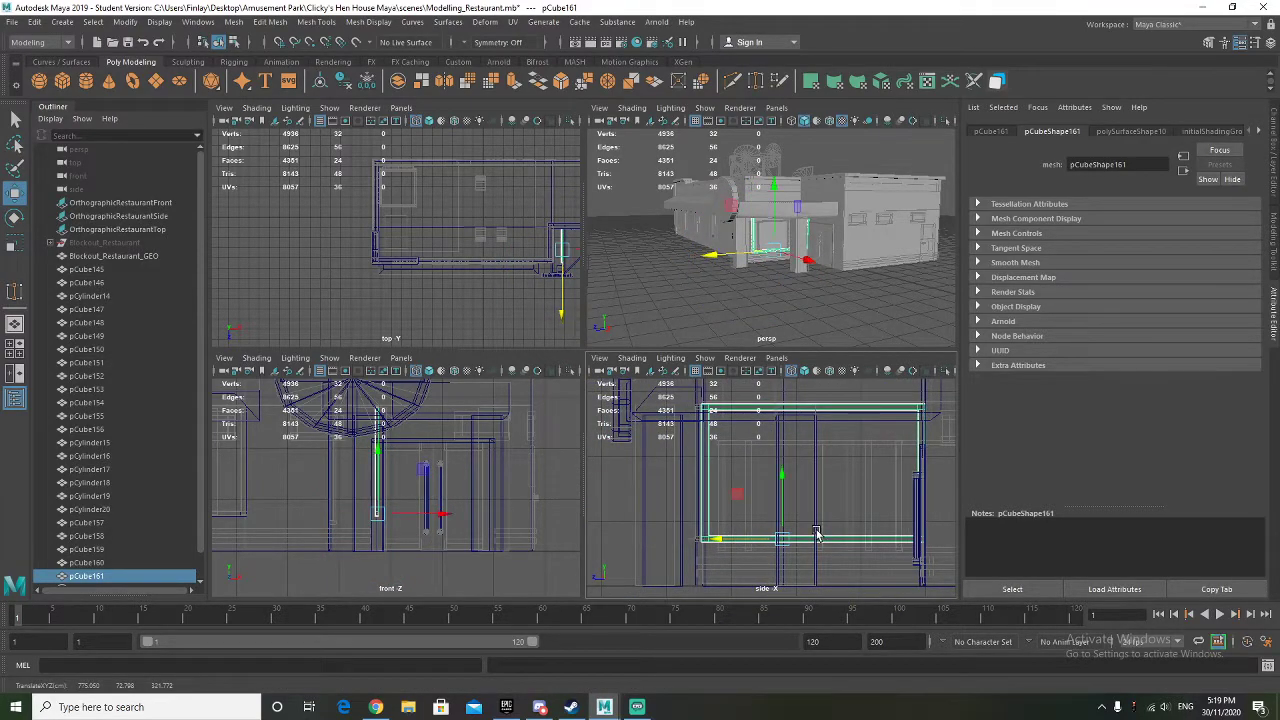
alt+middle_drag(818, 532, 711, 520)
drag(674, 464, 673, 493)
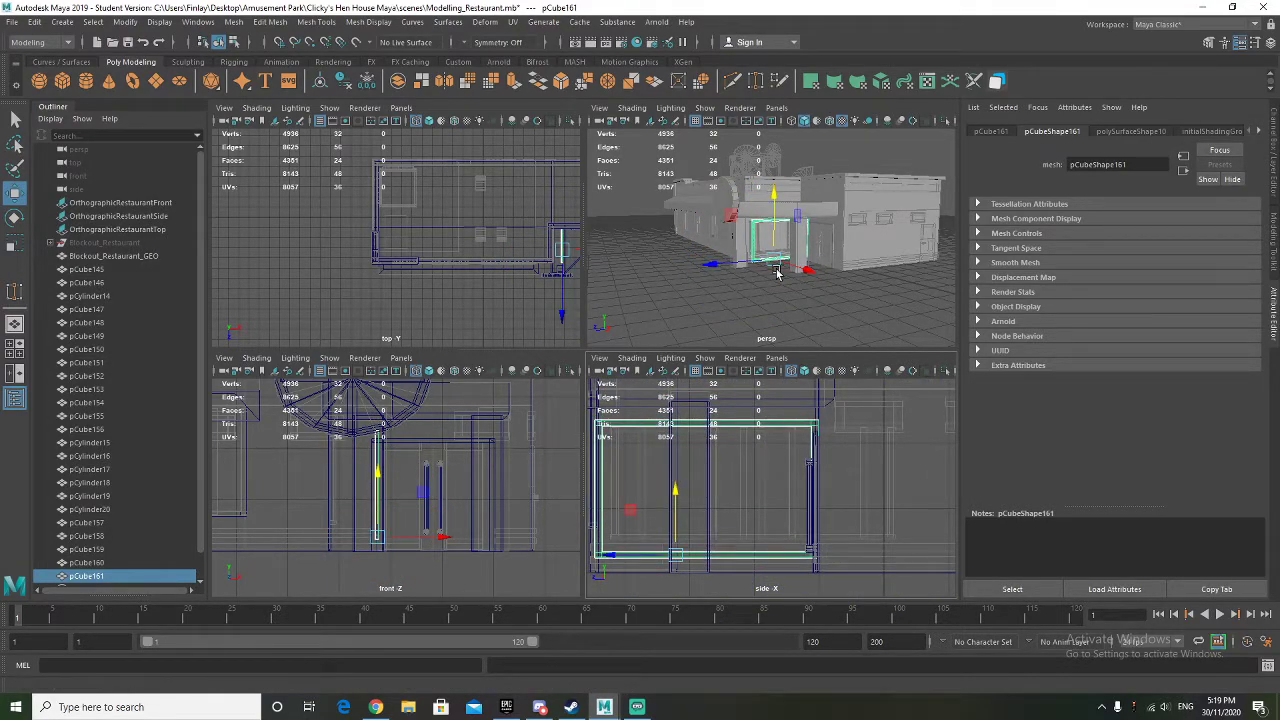
Scale the entrance-side frame to the reference window's size and move it flush with the wall
key(f)
key(r)
drag(677, 558, 658, 556)
key(w)
drag(684, 512, 693, 486)
drag(616, 532, 621, 533)
drag(437, 527, 393, 526)
key(f)
drag(453, 586, 454, 587)
alt+drag(678, 283, 783, 263)
scroll(793, 298, up, 3)
scroll(793, 298, down, 3)
drag(828, 323, 718, 296)
Duplicate the entrance-side frame and move the copy to the end wall at the opposite end of the building
scroll(840, 315, down, 5)
click(723, 258)
key(ctrl+d)
drag(849, 250, 762, 289)
alt+drag(762, 289, 745, 330)
key(e)
scroll(397, 502, down, 10)
alt+middle_drag(390, 499, 434, 491)
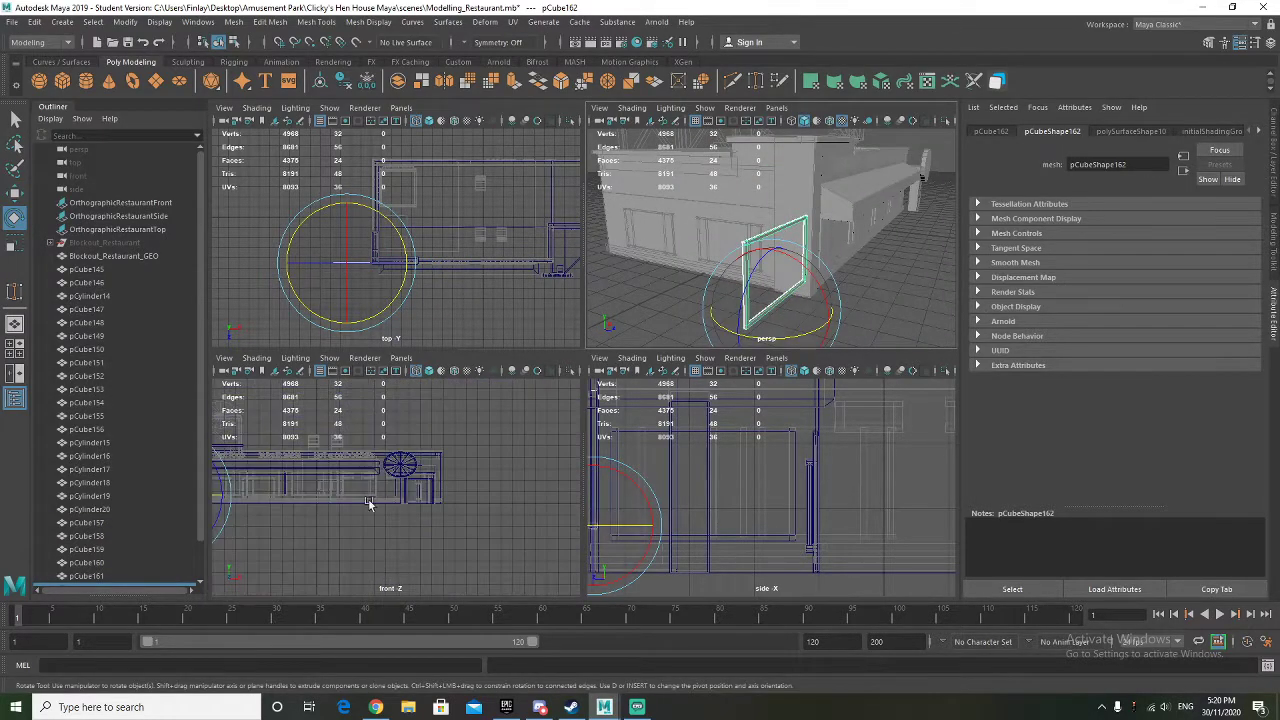
scroll(429, 490, up, 5)
alt+middle_drag(514, 482, 407, 505)
drag(407, 507, 318, 513)
Scale and position the copied frame to fit the end wall's window nearest the front corner
alt+drag(739, 285, 761, 309)
key(w)
alt+drag(738, 322, 798, 307)
scroll(831, 322, up, 4)
scroll(831, 322, down, 5)
key(f)
key(r)
key(w)
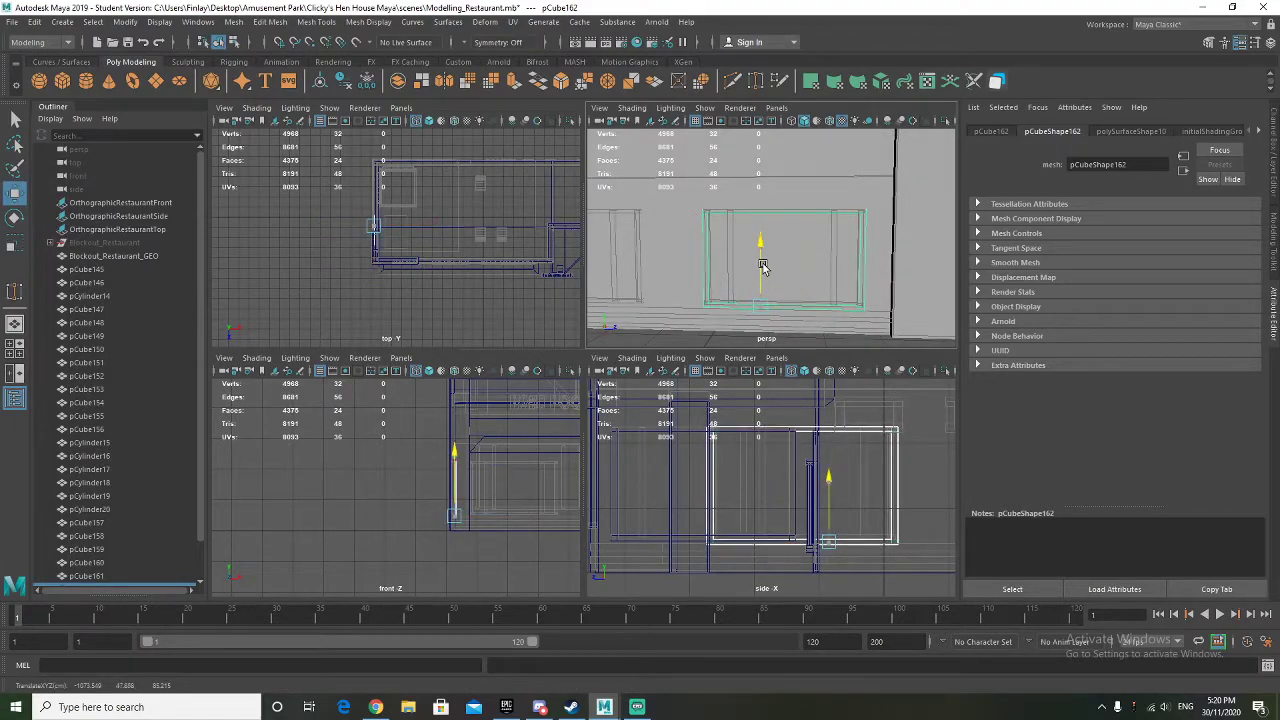
alt+drag(763, 262, 758, 305)
key(r)
key(w)
drag(760, 251, 766, 250)
Duplicate the end wall frame and move the copy onto the second end wall window
alt+middle_drag(750, 264, 877, 272)
scroll(877, 272, down, 3)
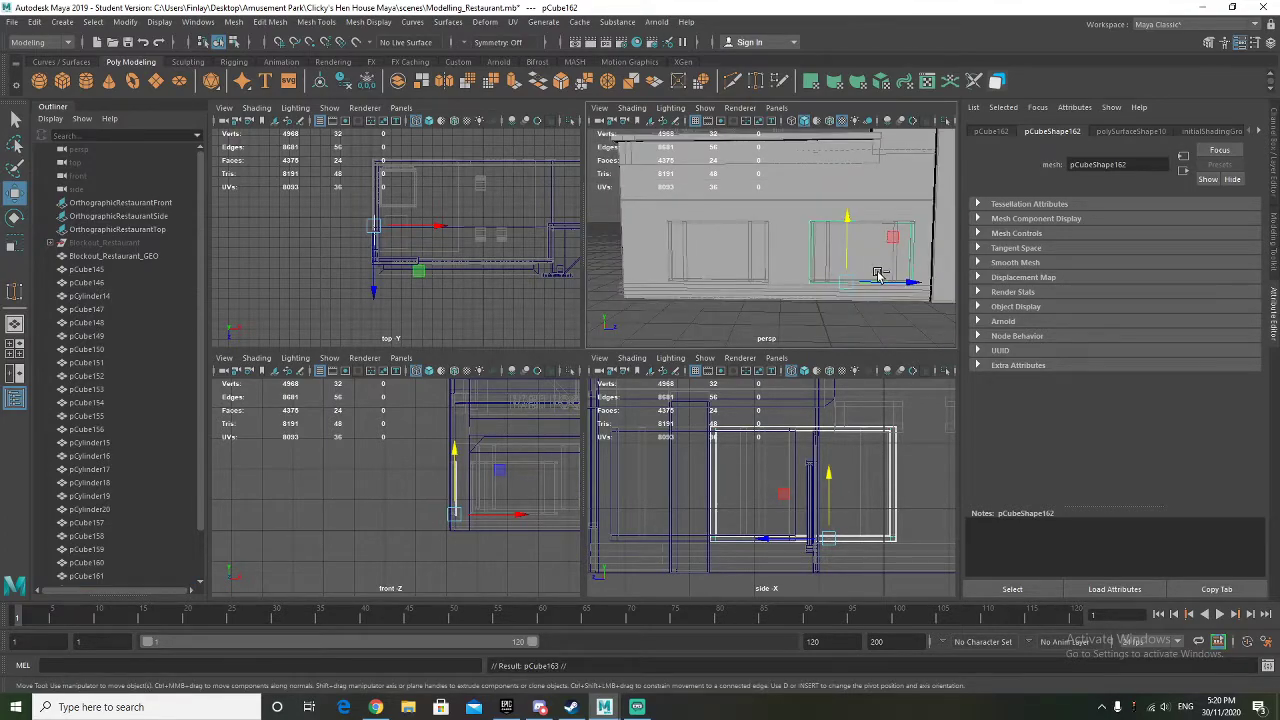
drag(908, 288, 782, 287)
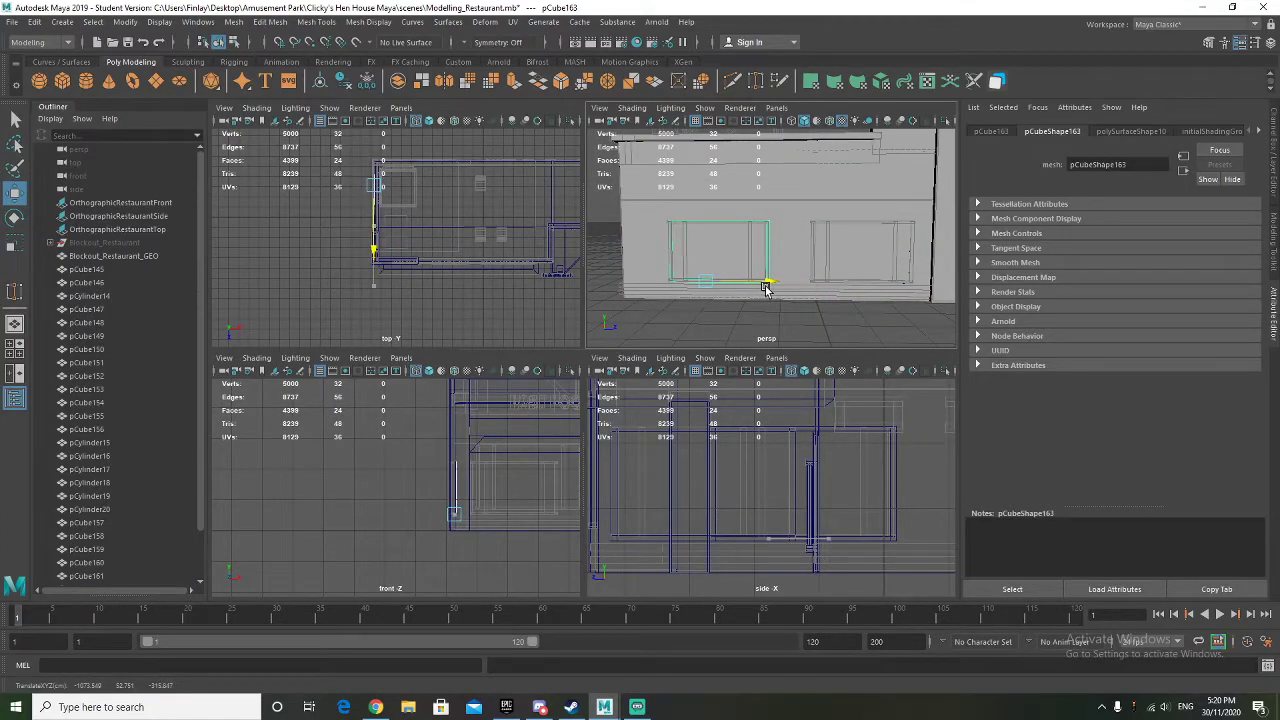
Duplicate the frame, turn it to face the back wall and fit it over the first back window
alt+drag(658, 317, 885, 275)
key(e)
key(w)
drag(807, 273, 871, 271)
drag(687, 306, 681, 307)
alt+drag(800, 305, 779, 308)
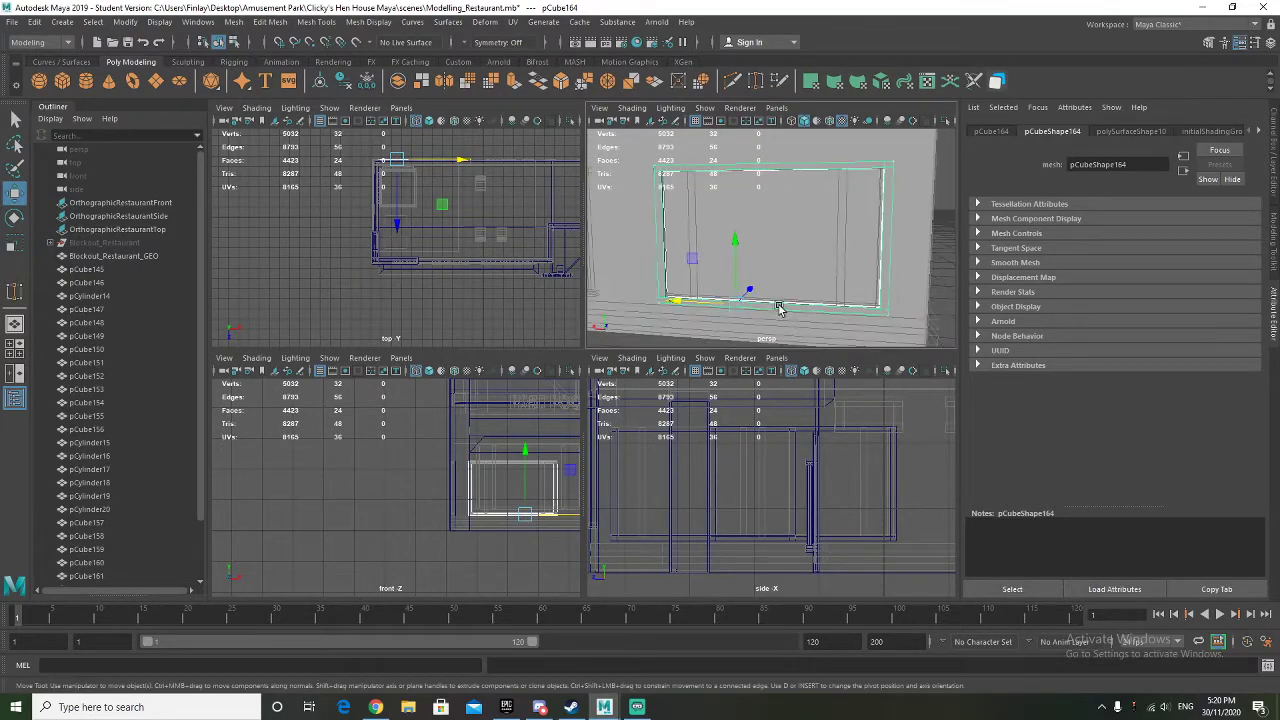
click(744, 250)
key(ctrl+z)
drag(738, 247, 760, 263)
Duplicate the back wall frame and move the copy onto the neighbouring back window
scroll(760, 263, down, 5)
alt+middle_drag(760, 263, 864, 274)
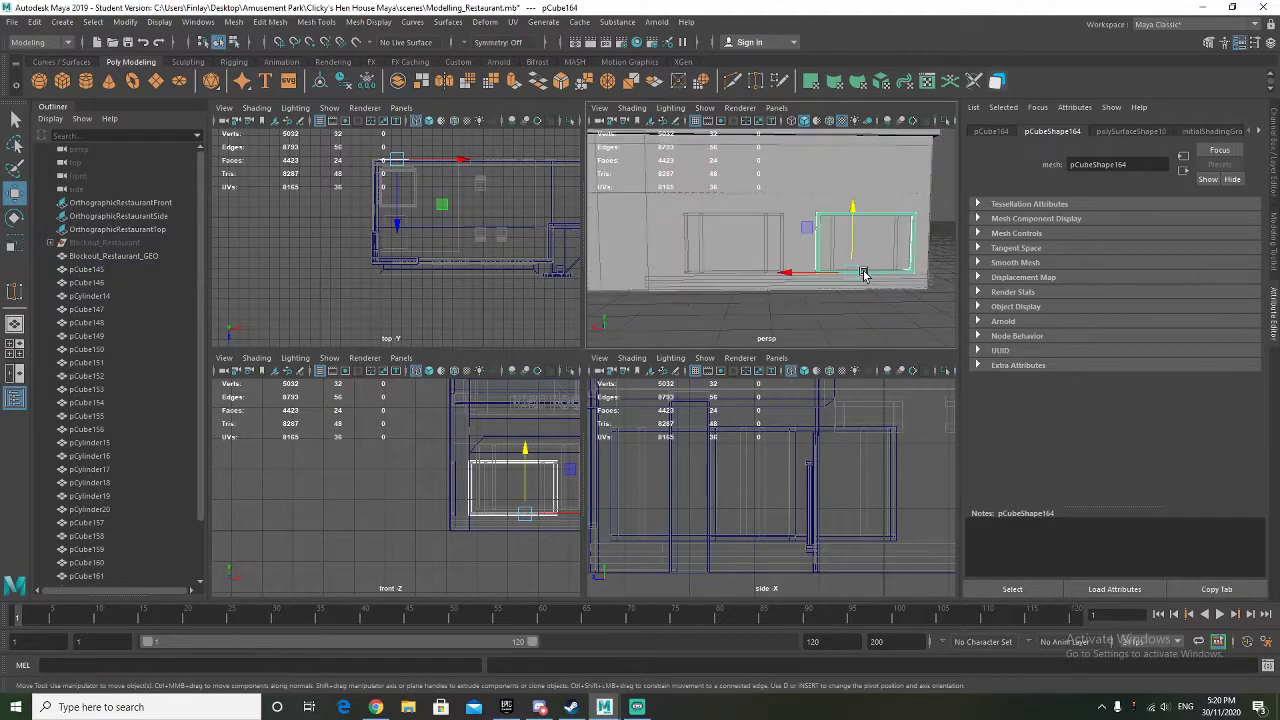
drag(704, 273, 661, 273)
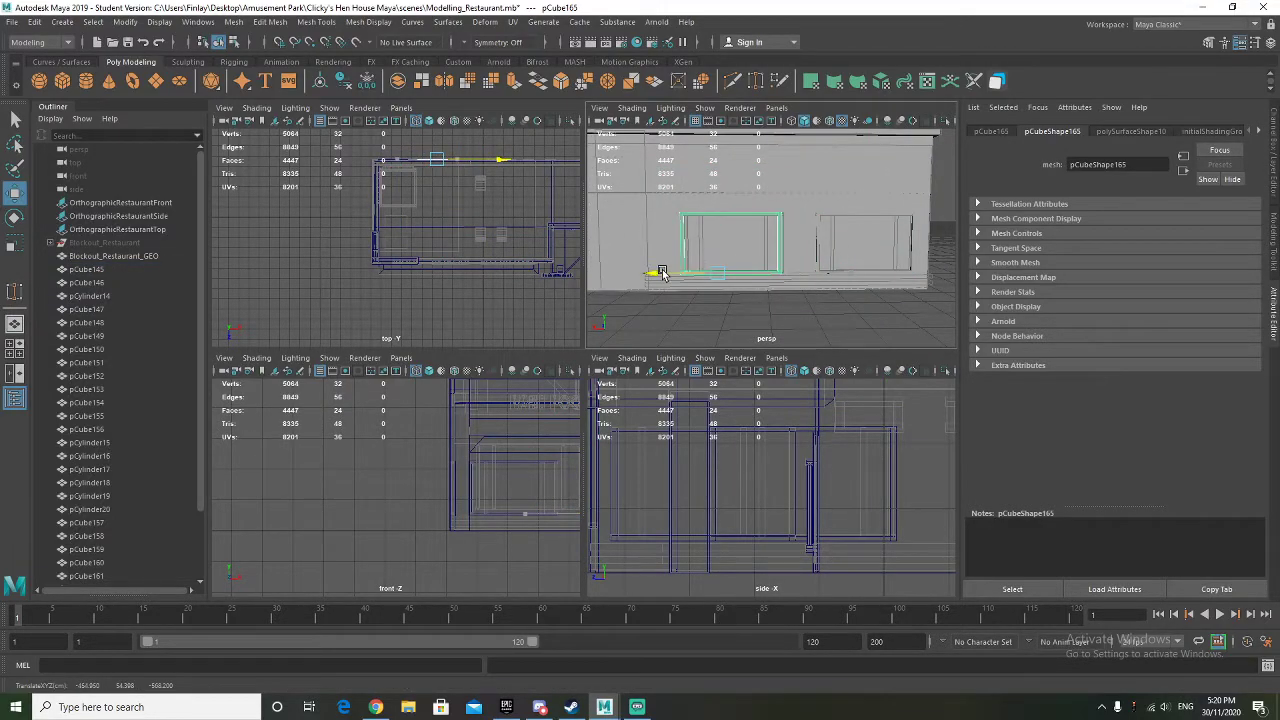
Deselect the frame and examine the whole restaurant from above and from the front
alt+drag(899, 228, 829, 263)
scroll(868, 233, down, 6)
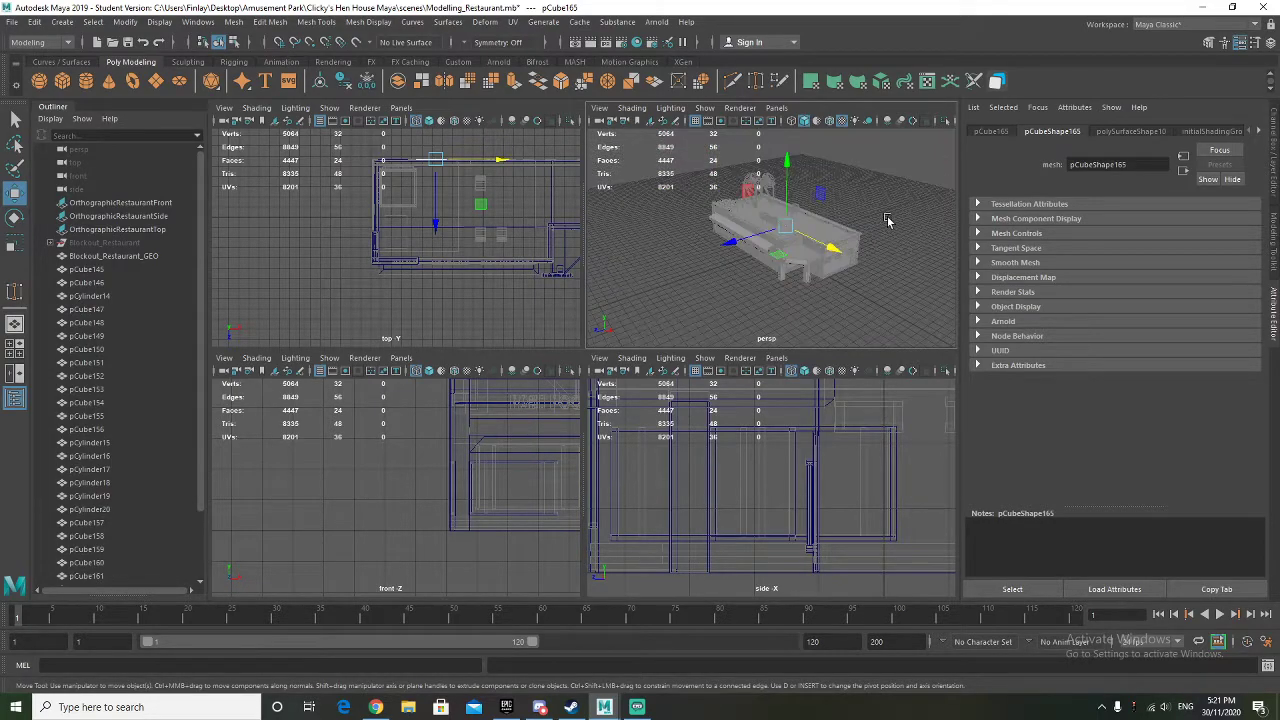
click(883, 226)
scroll(837, 265, up, 3)
scroll(837, 262, down, 1)
mouse_move(837, 262)
alt+mouse_down()
mouse_move(766, 257)
mouse_move(850, 258)
alt+mouse_up()
scroll(800, 274, up, 3)
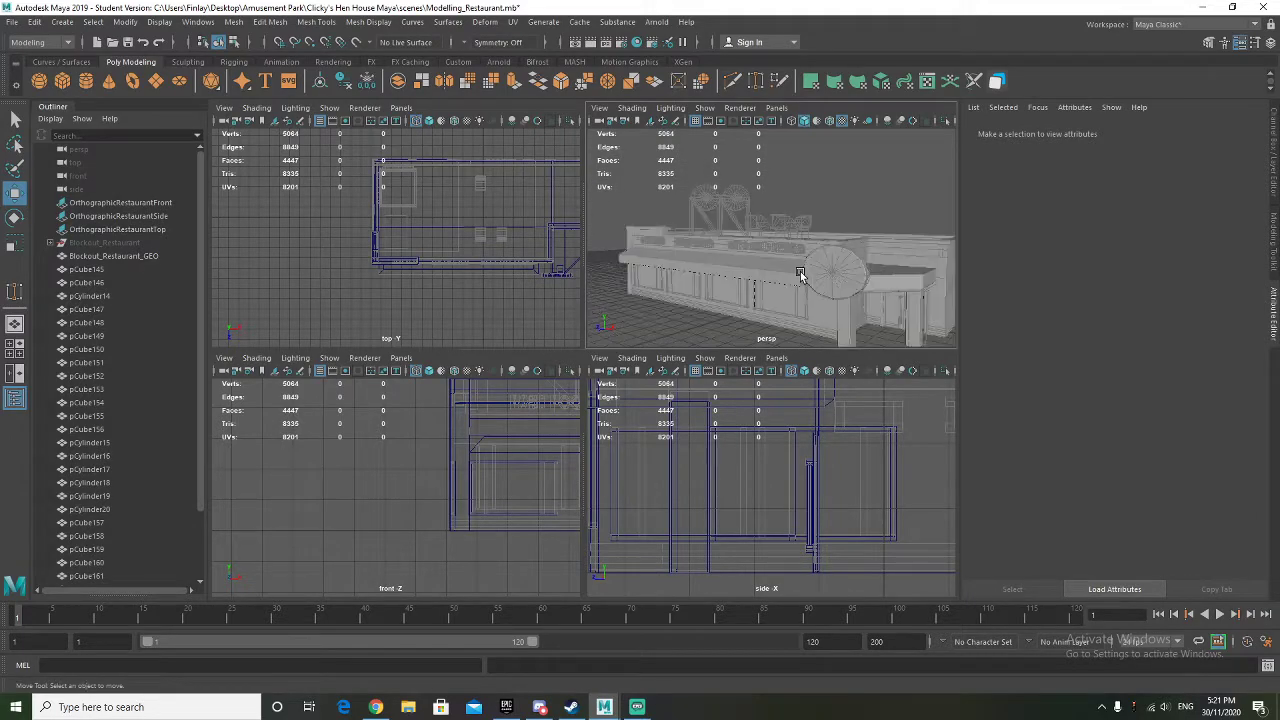
scroll(800, 276, down, 1)
Save the restaurant scene
click(12, 20)
click(45, 80)
click(603, 366)
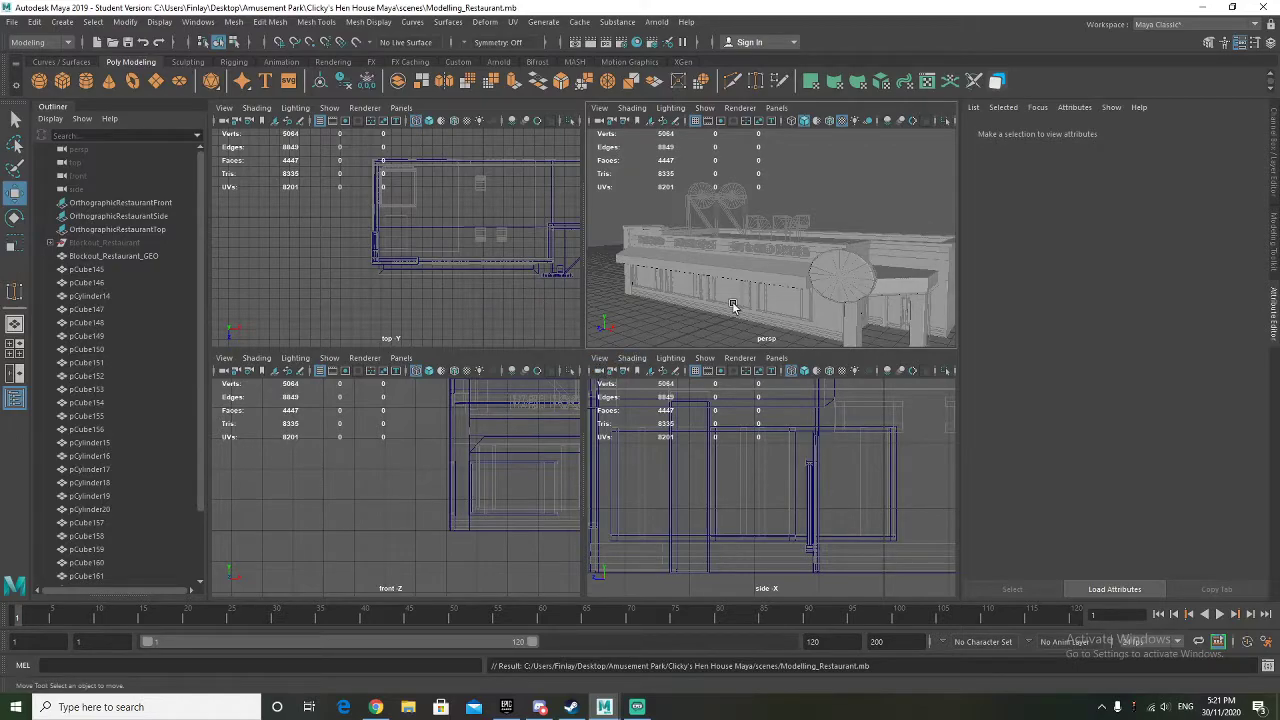
Select the round sign's disc and marquee-select the edges along its rim in edge mode
alt+drag(778, 279, 745, 205)
click(712, 238)
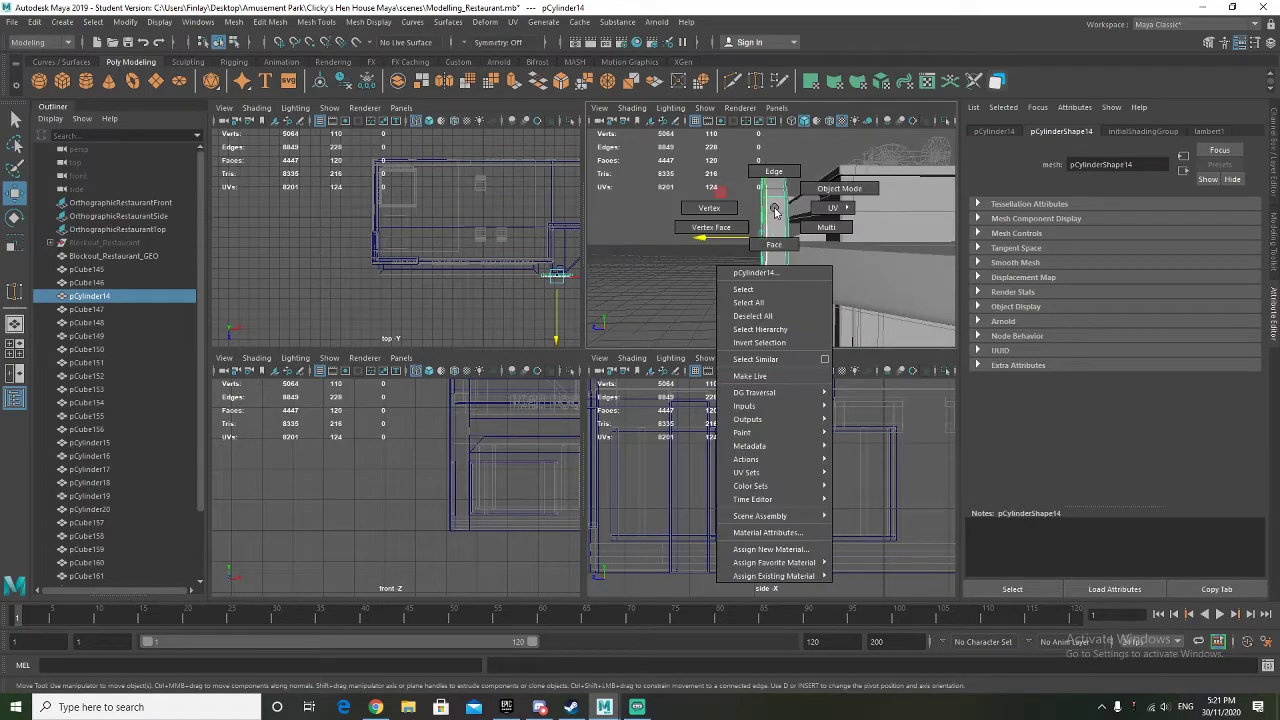
click(700, 200)
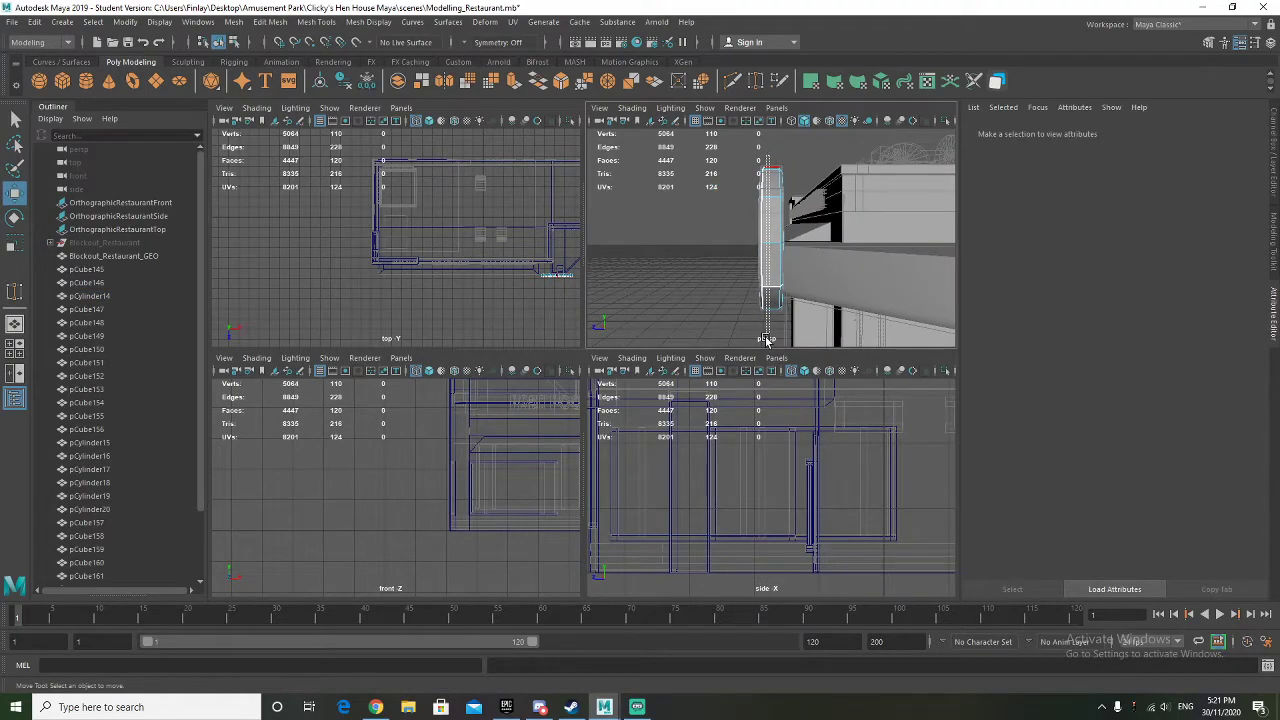
drag(770, 338, 771, 338)
alt+drag(794, 200, 822, 228)
key(q)
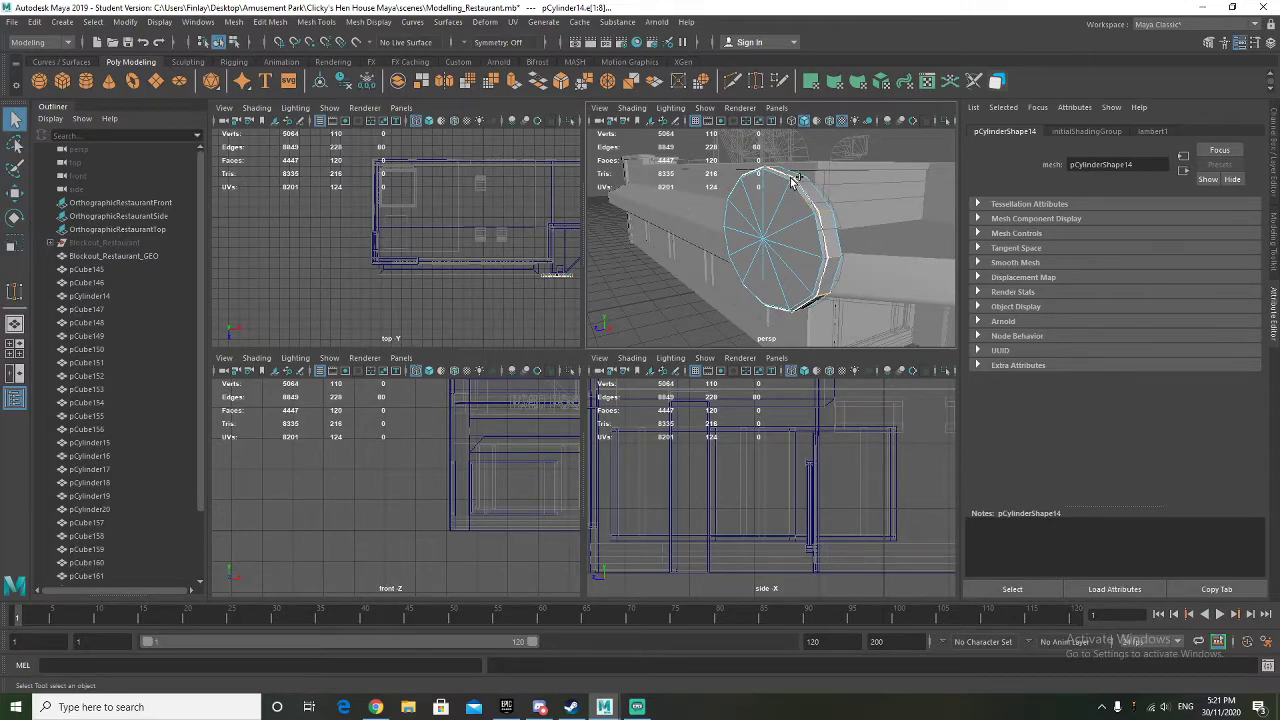
Refine the selection to the edge loops around the round sign's rim and apply a Soften/Harden Edges operation to them
scroll(859, 262, up, 5)
alt+drag(854, 277, 749, 273)
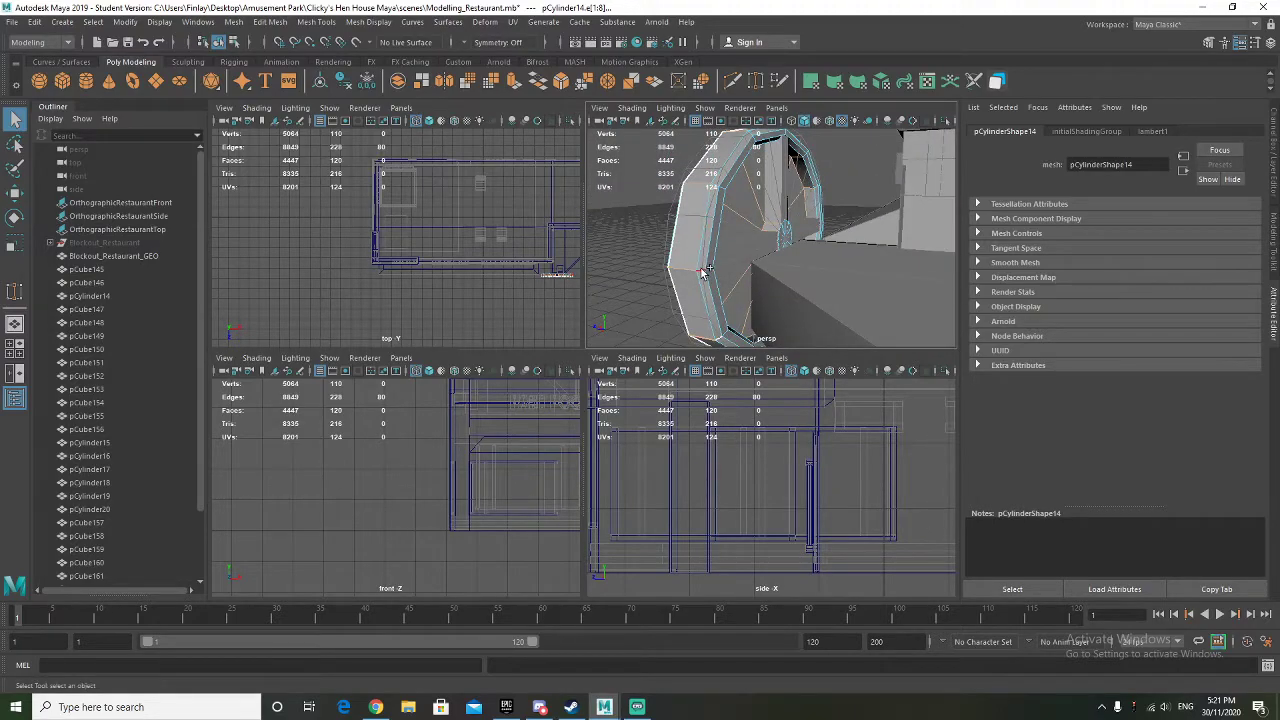
alt+drag(718, 188, 756, 240)
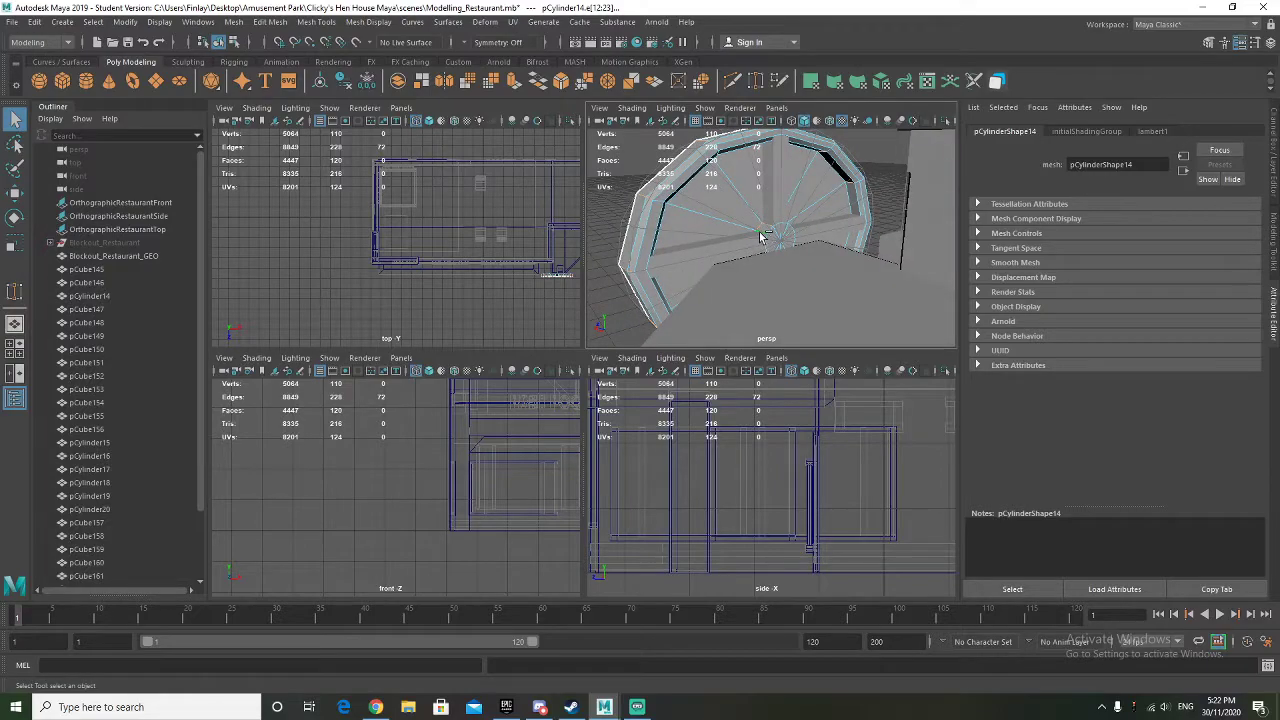
alt+drag(688, 208, 717, 216)
drag(825, 296, 822, 294)
alt+drag(810, 285, 650, 260)
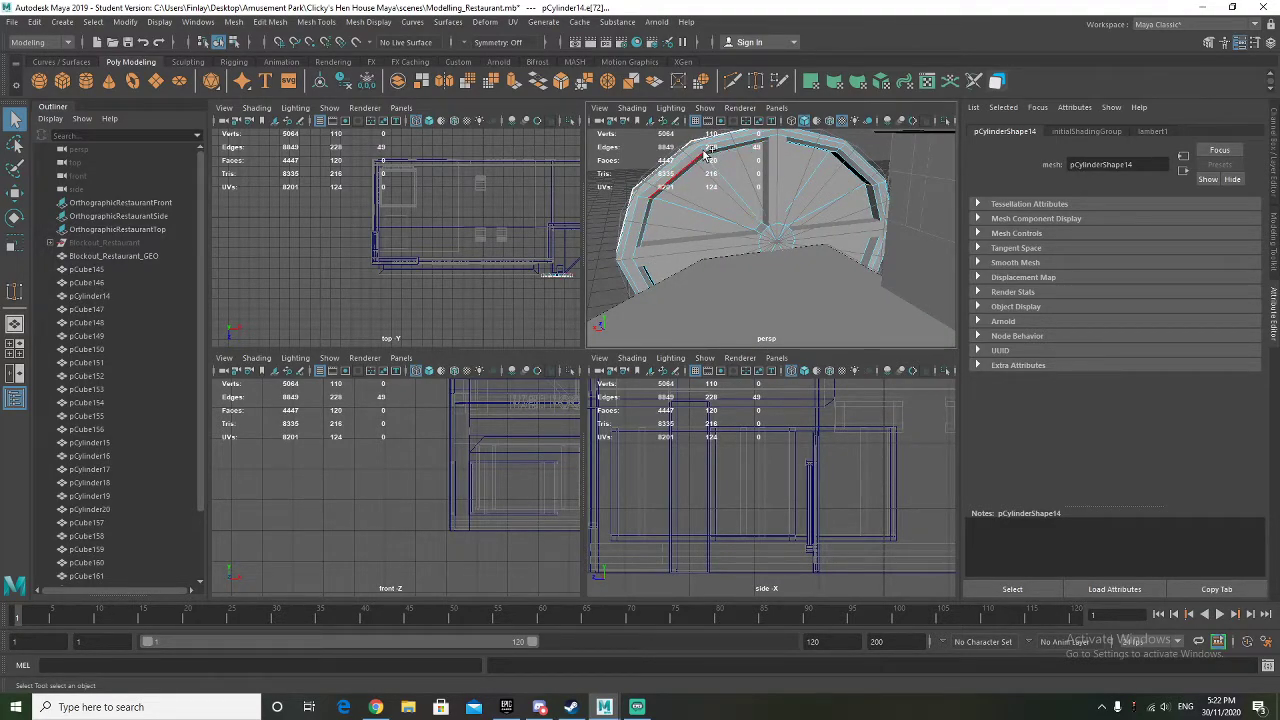
alt+drag(699, 225, 768, 185)
shift+right_click(768, 183)
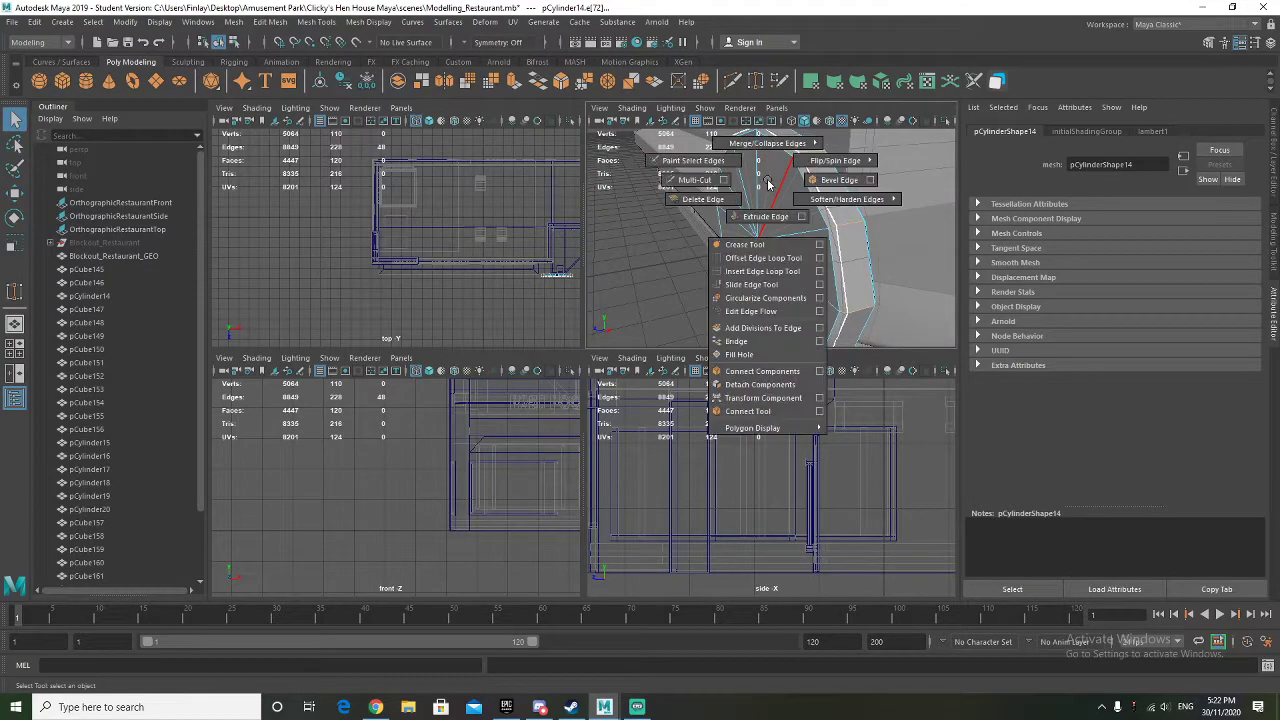
shift+right_drag(776, 183, 838, 176)
click(666, 277)
Select the remaining edge loops bordering the sign's rim, apply Soften/Harden Edges to them, and return to object mode
alt+drag(858, 314, 717, 208)
right_drag(717, 208, 700, 165)
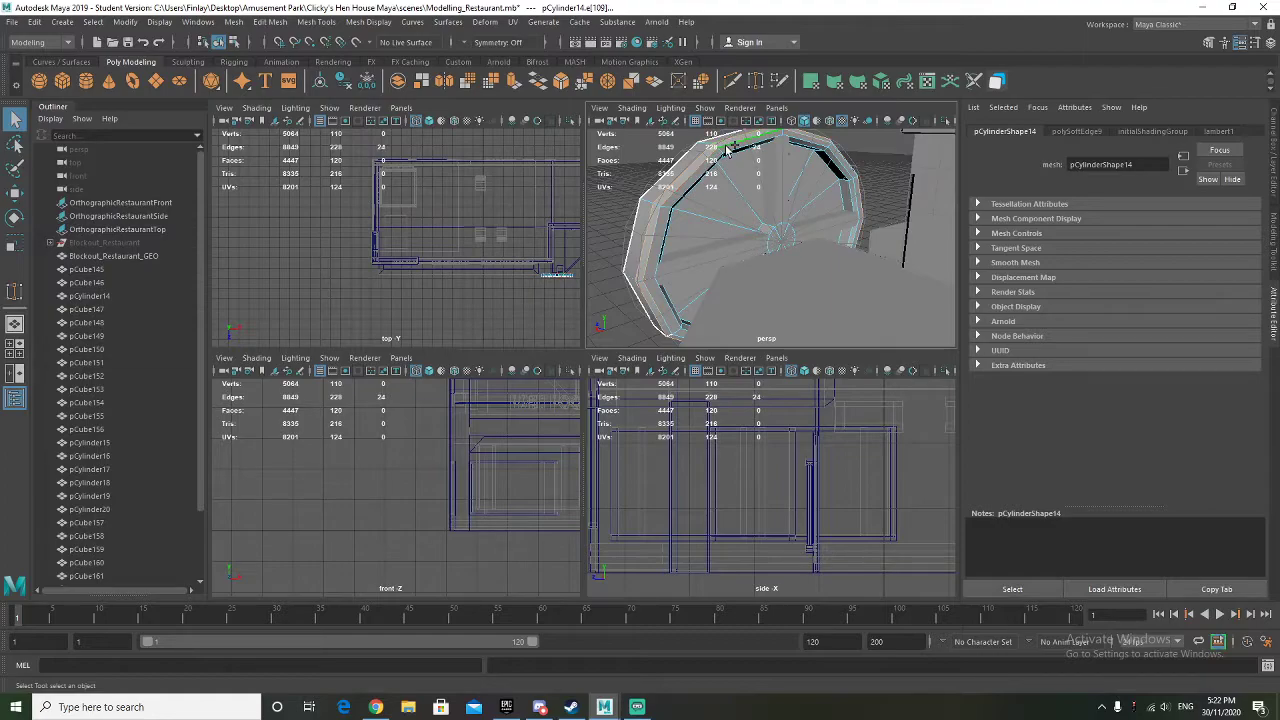
alt+drag(733, 153, 801, 195)
shift+double_click(728, 146)
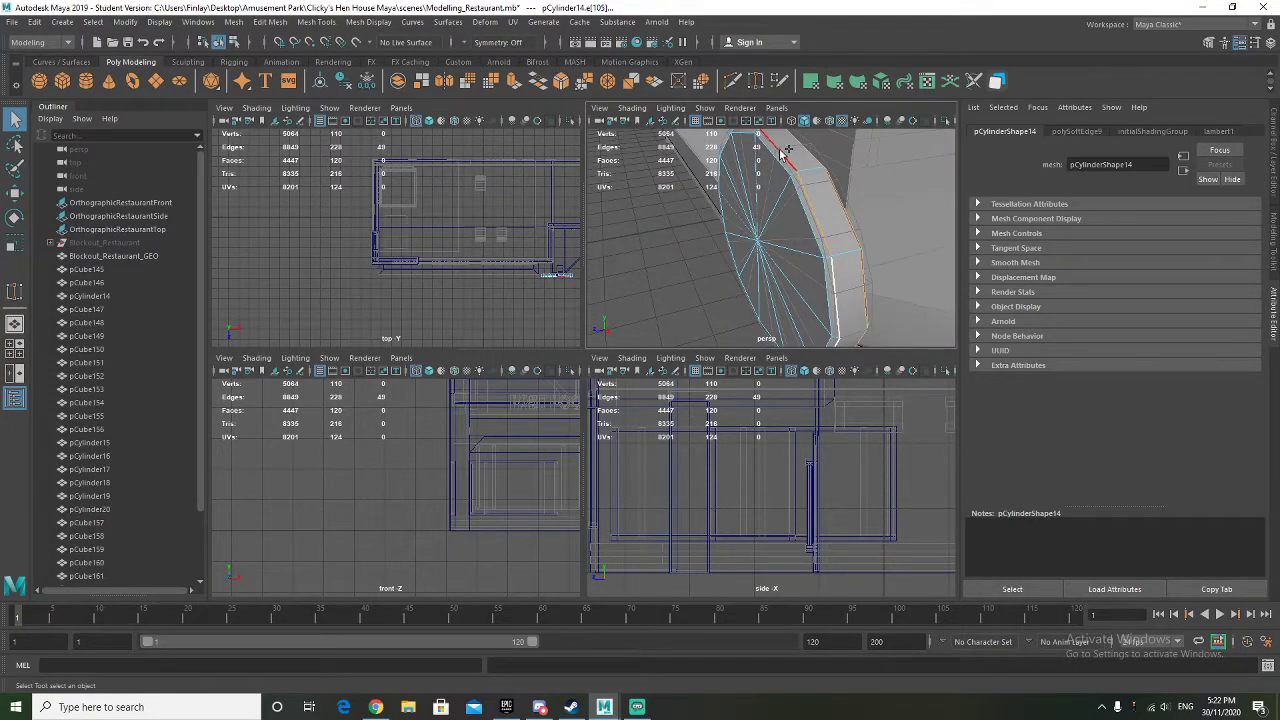
shift+right_drag(786, 160, 896, 159)
right_drag(797, 181, 826, 207)
right_drag(771, 187, 802, 177)
click(723, 274)
alt+drag(723, 274, 669, 258)
click(766, 194)
mouse_move(766, 194)
alt+mouse_down()
mouse_move(750, 195)
mouse_move(820, 260)
mouse_move(915, 247)
mouse_move(766, 240)
mouse_move(753, 202)
alt+mouse_up()
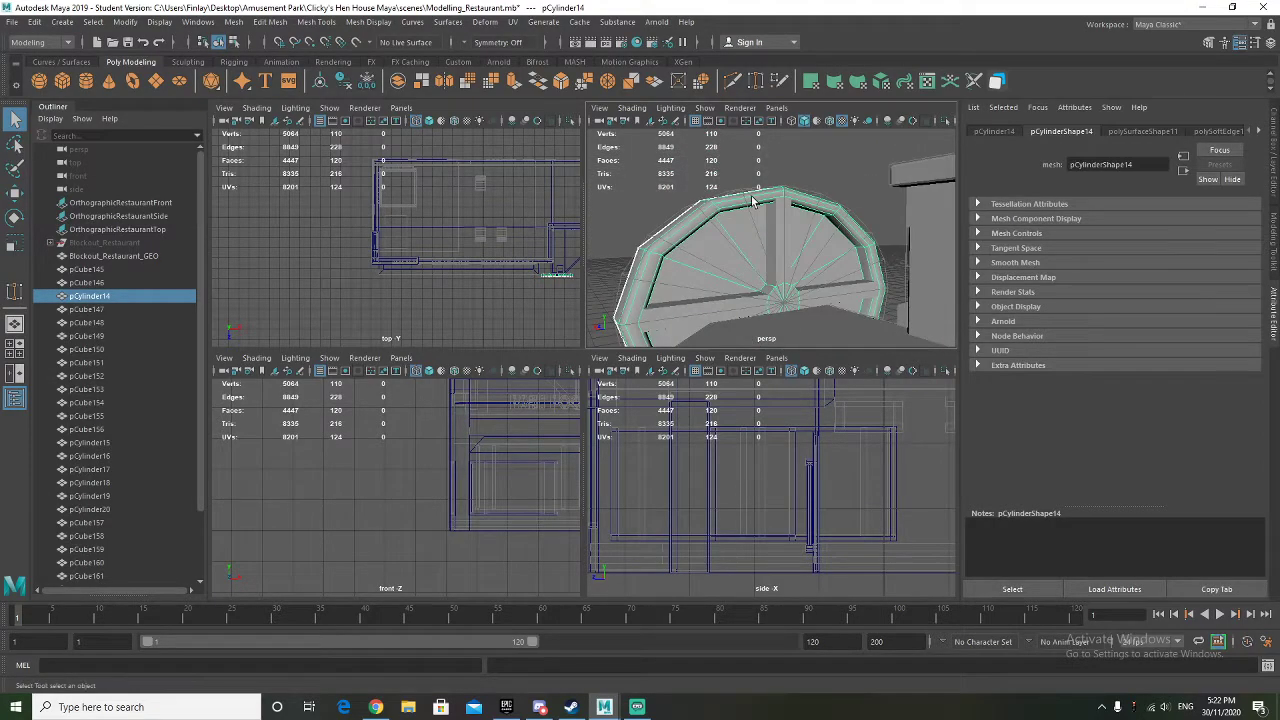
right_drag(741, 206, 745, 178)
double_click(735, 211)
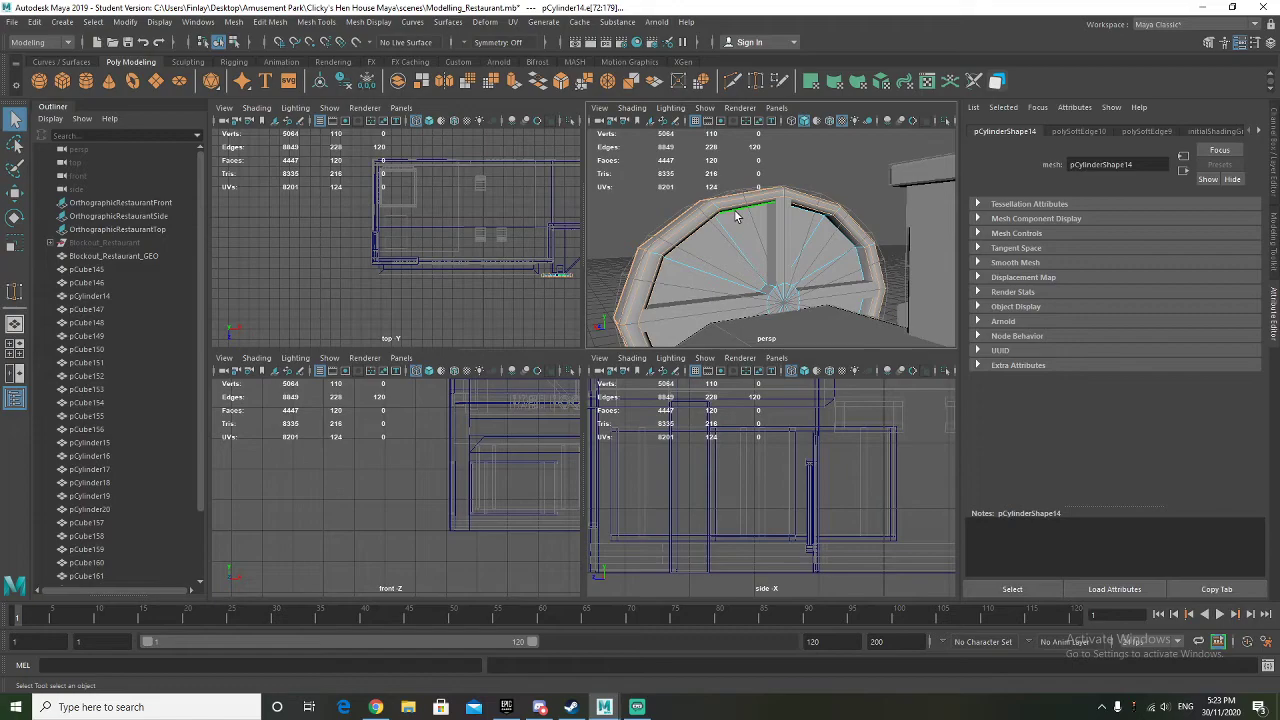
mouse_move(735, 216)
alt+mouse_down()
mouse_move(760, 250)
mouse_move(734, 266)
mouse_move(745, 214)
mouse_move(811, 264)
mouse_move(837, 243)
mouse_move(729, 240)
alt+mouse_up()
scroll(340, 430, down, 3)
scroll(712, 445, down, 5)
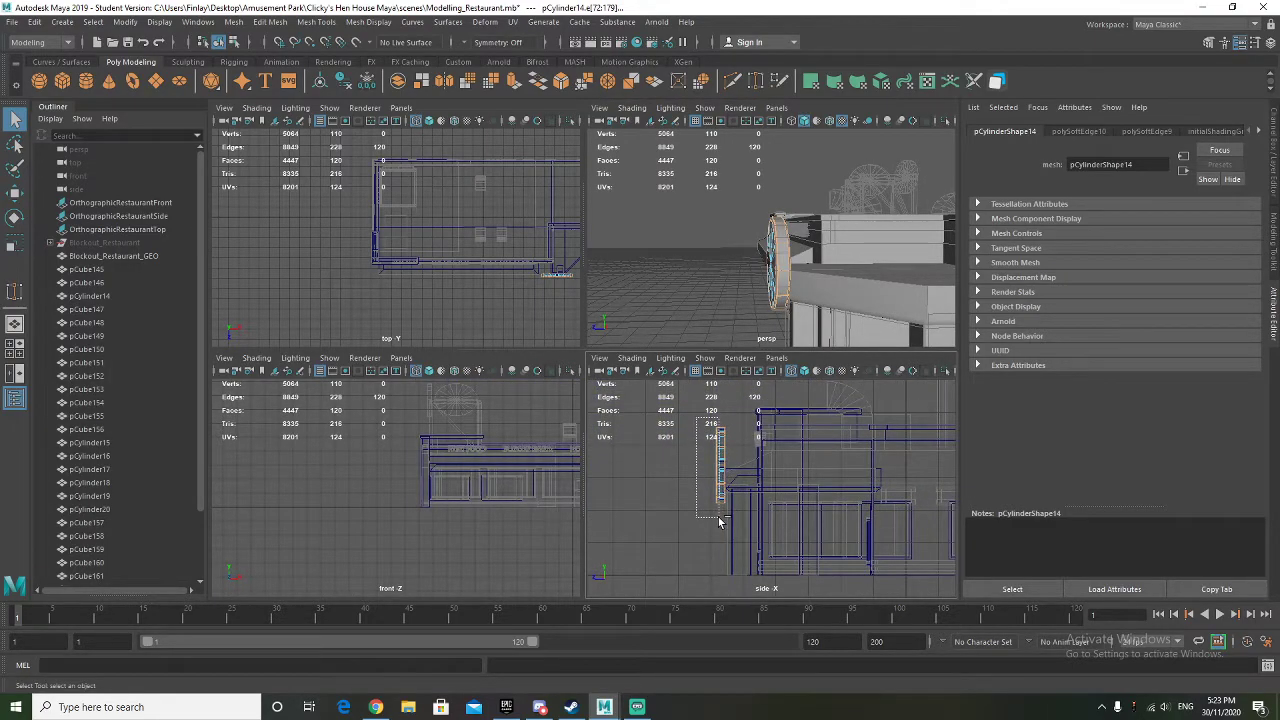
ctrl+drag(719, 522, 697, 420)
alt+drag(700, 260, 732, 263)
scroll(732, 263, up, 5)
scroll(757, 287, down, 3)
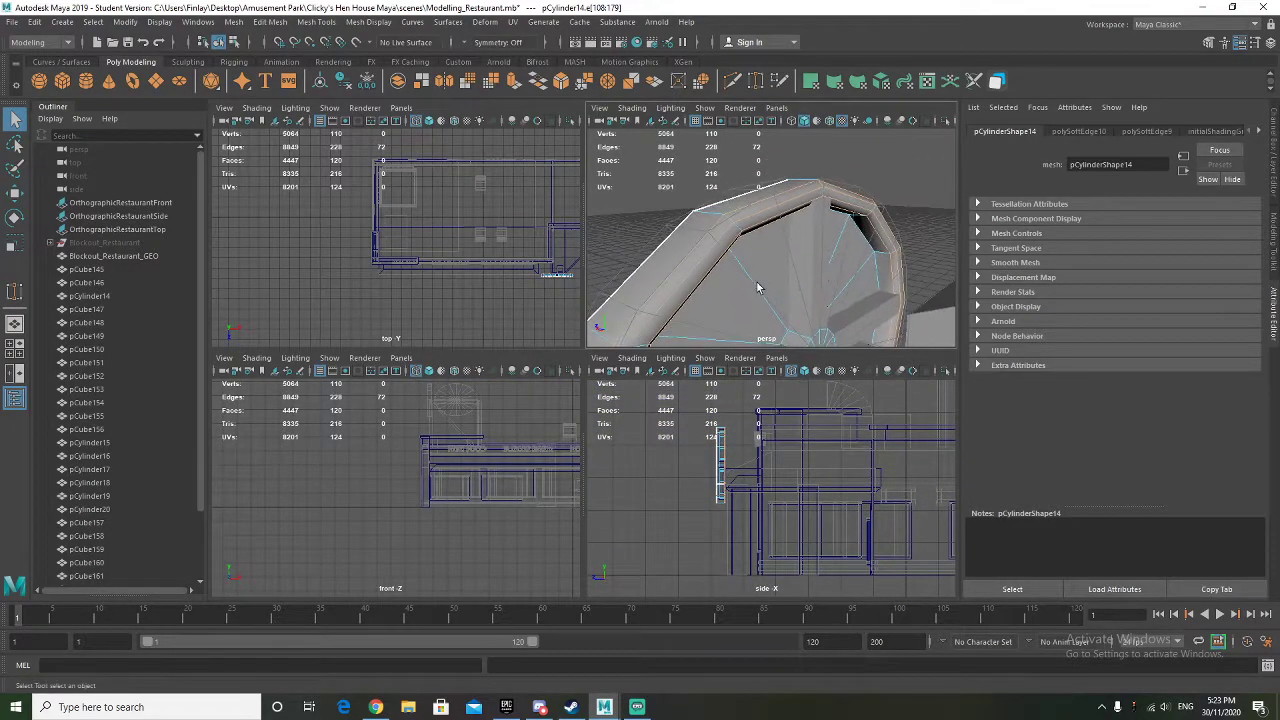
ctrl+drag(676, 424, 766, 529)
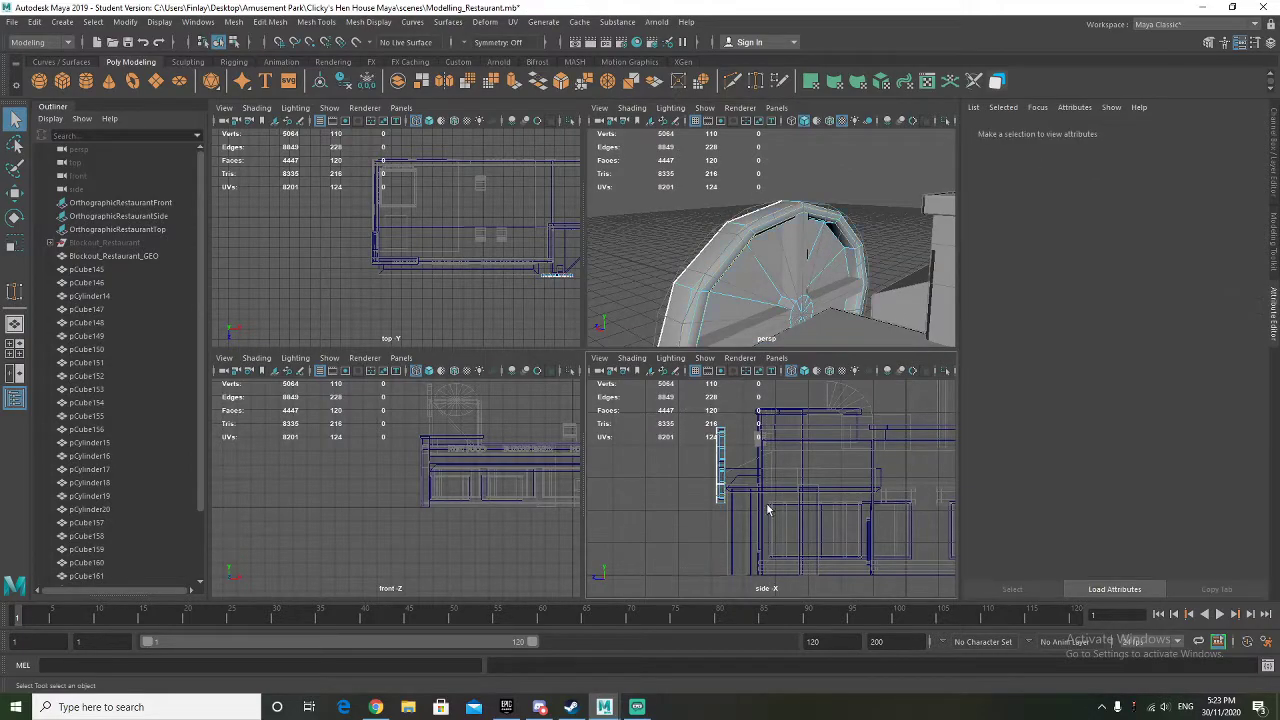
Select the edge loops along the inner border of the sign's back rim, apply Soften/Harden Edges, and deselect the sign
scroll(766, 208, up, 1)
alt+drag(726, 240, 745, 262)
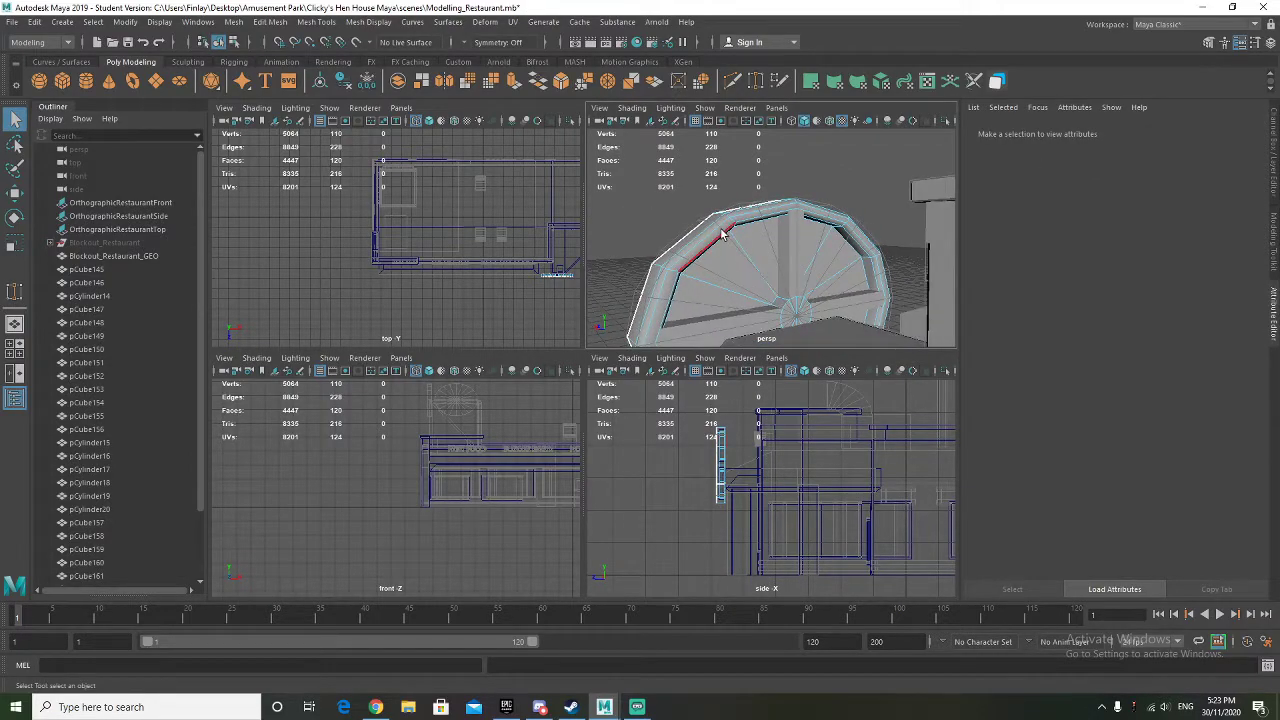
double_click(752, 238)
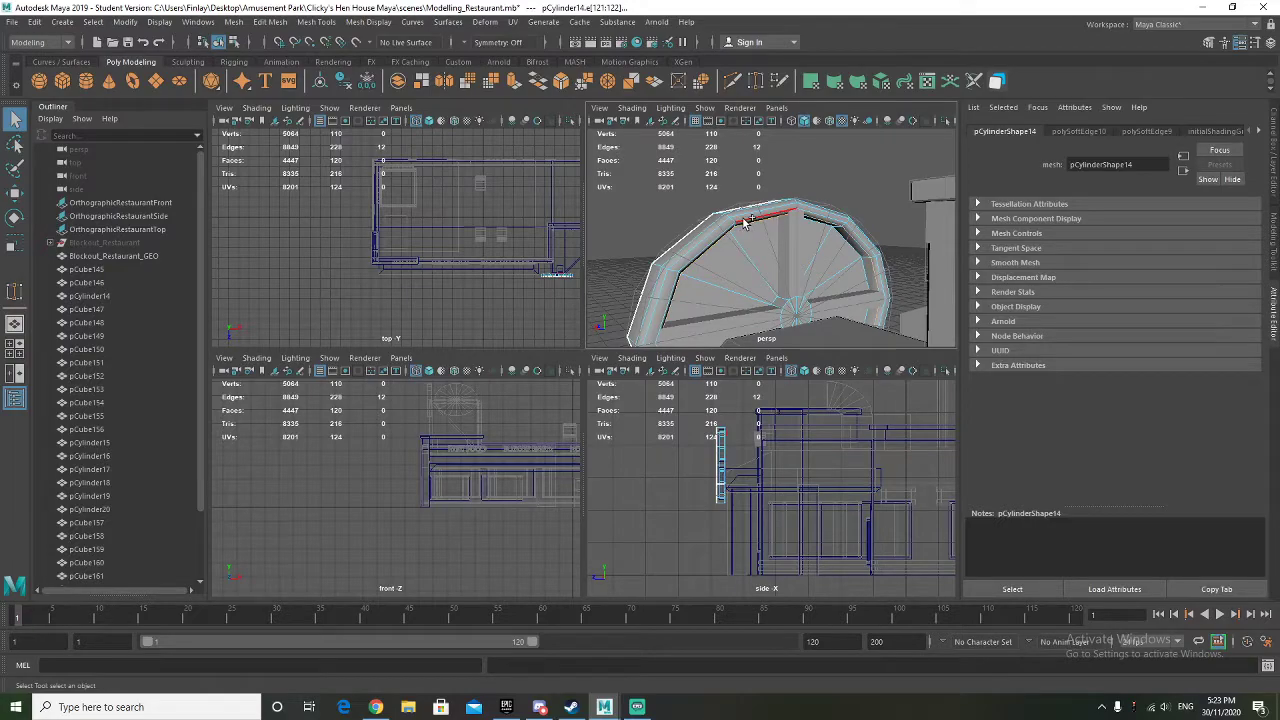
shift+right_drag(730, 230, 805, 255)
right_drag(810, 205, 822, 205)
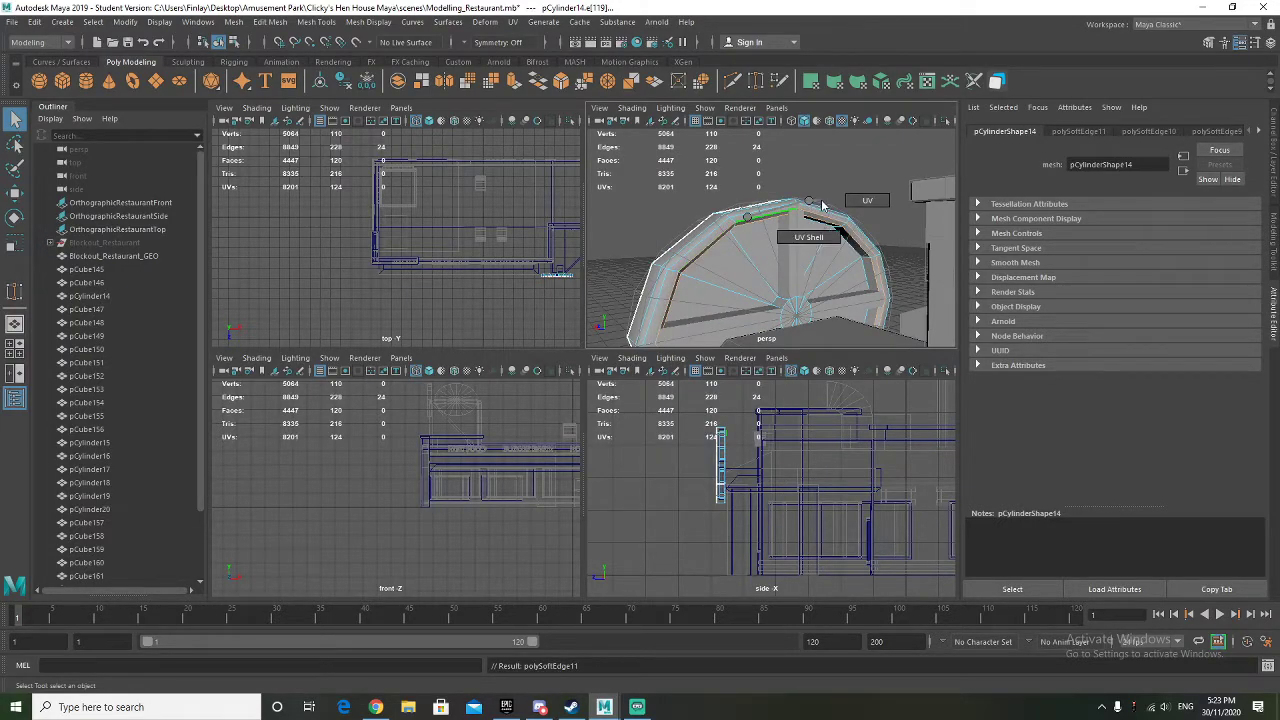
right_drag(713, 222, 768, 198)
click(814, 161)
Examine the round sign's shading from the front and the whole restaurant from the entrance side
mouse_move(814, 194)
alt+mouse_down()
mouse_move(798, 181)
mouse_move(808, 187)
alt+mouse_up()
alt+drag(728, 258, 846, 297)
alt+middle_drag(846, 297, 823, 304)
scroll(823, 304, up, 10)
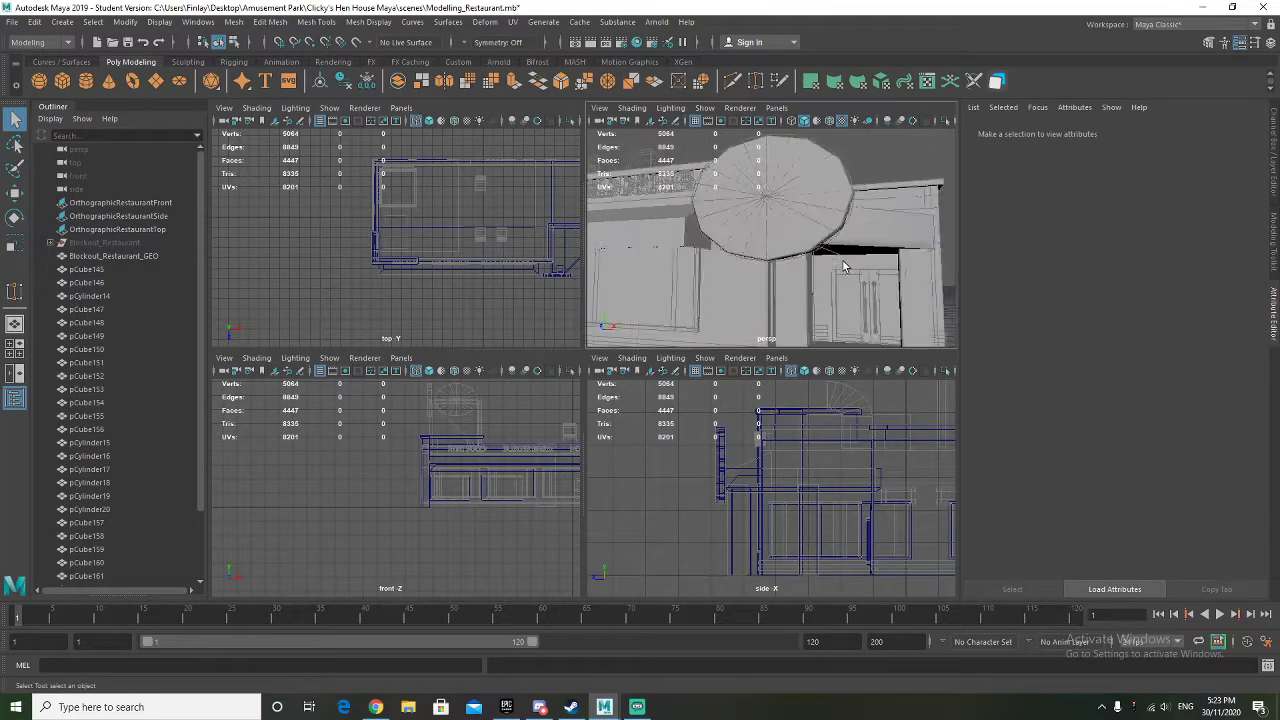
scroll(806, 277, down, 8)
alt+drag(811, 274, 700, 274)
scroll(726, 286, down, 6)
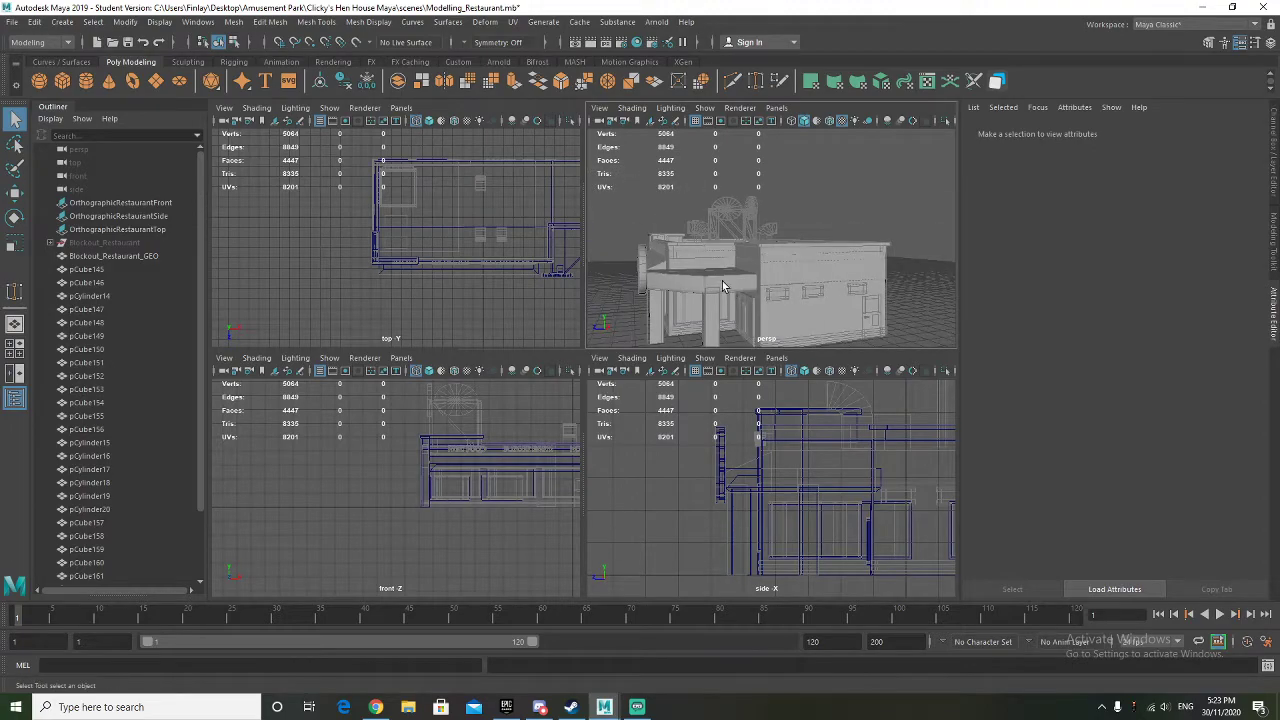
Duplicate the large rectangular window frame beneath the entrance canopy
scroll(736, 298, up, 7)
alt+middle_drag(749, 312, 758, 270)
alt+middle_drag(745, 335, 782, 276)
alt+drag(782, 276, 760, 279)
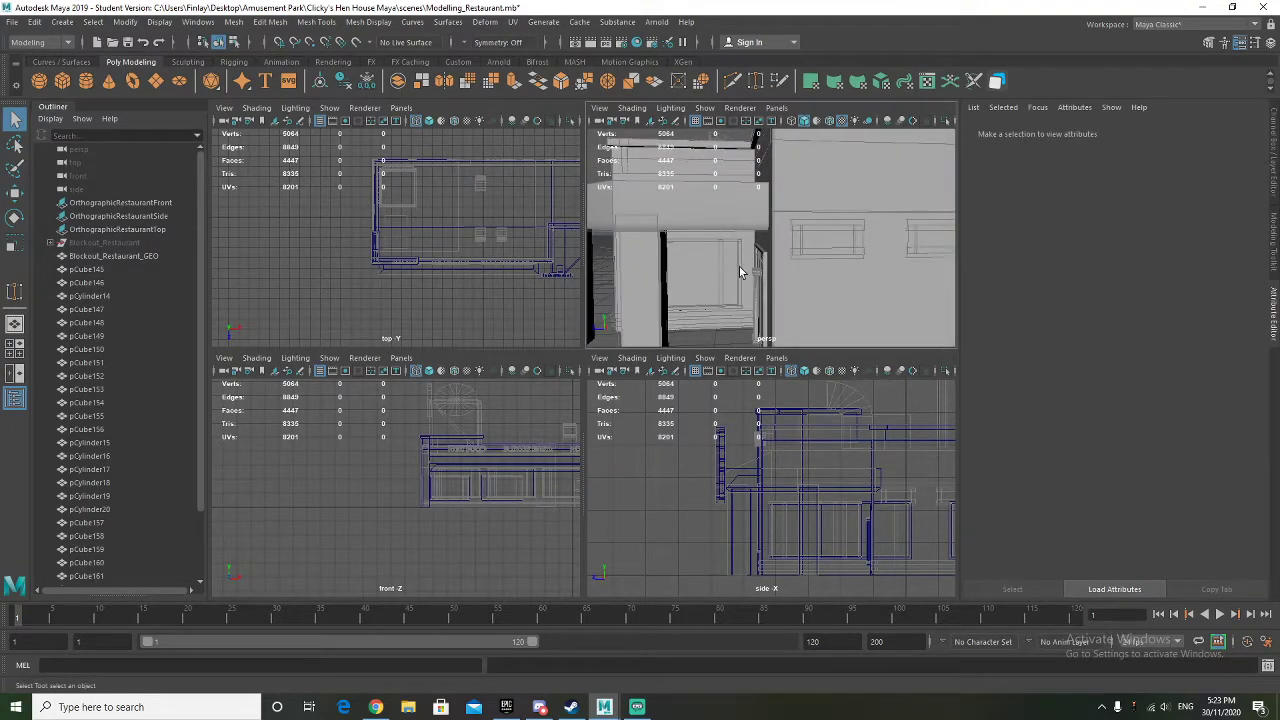
click(739, 266)
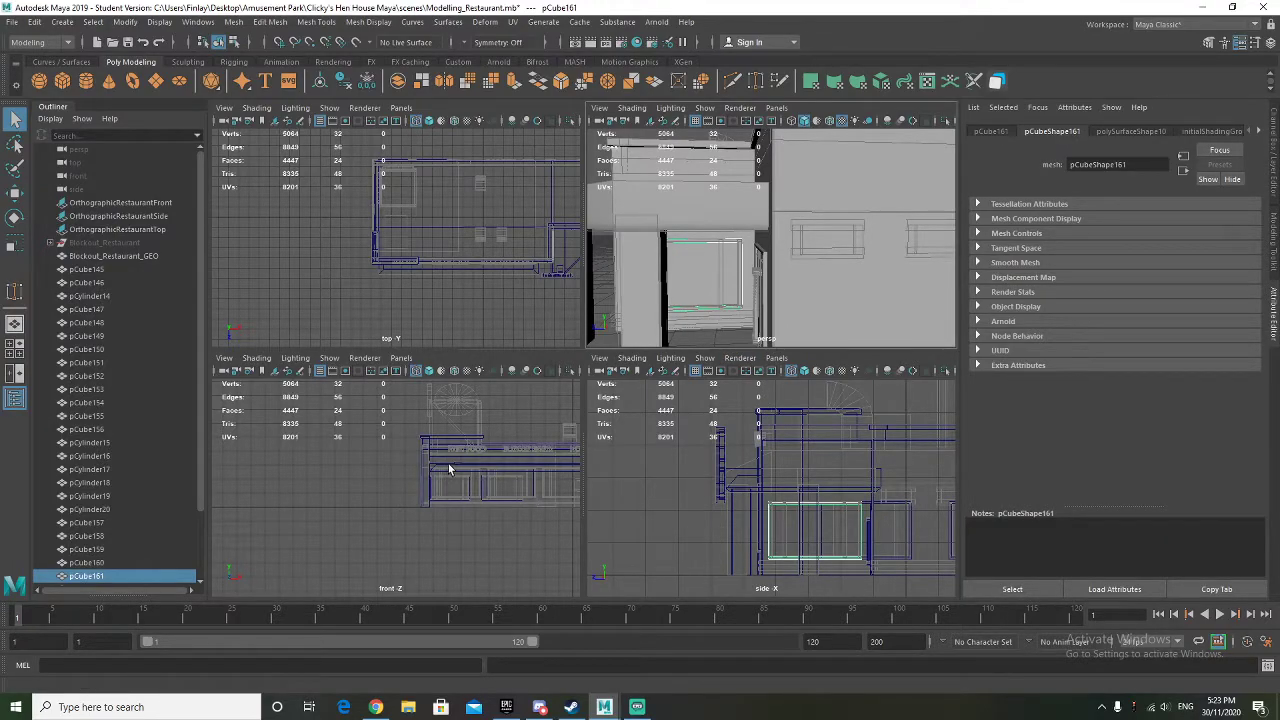
key(ctrl+d)
Move the duplicated frame out past the building's side wall and along it to the first small window
scroll(338, 522, down, 2)
scroll(98, 477, down, 3)
scroll(449, 452, down, 2)
alt+middle_drag(518, 484, 346, 494)
key(w)
scroll(373, 501, up, 6)
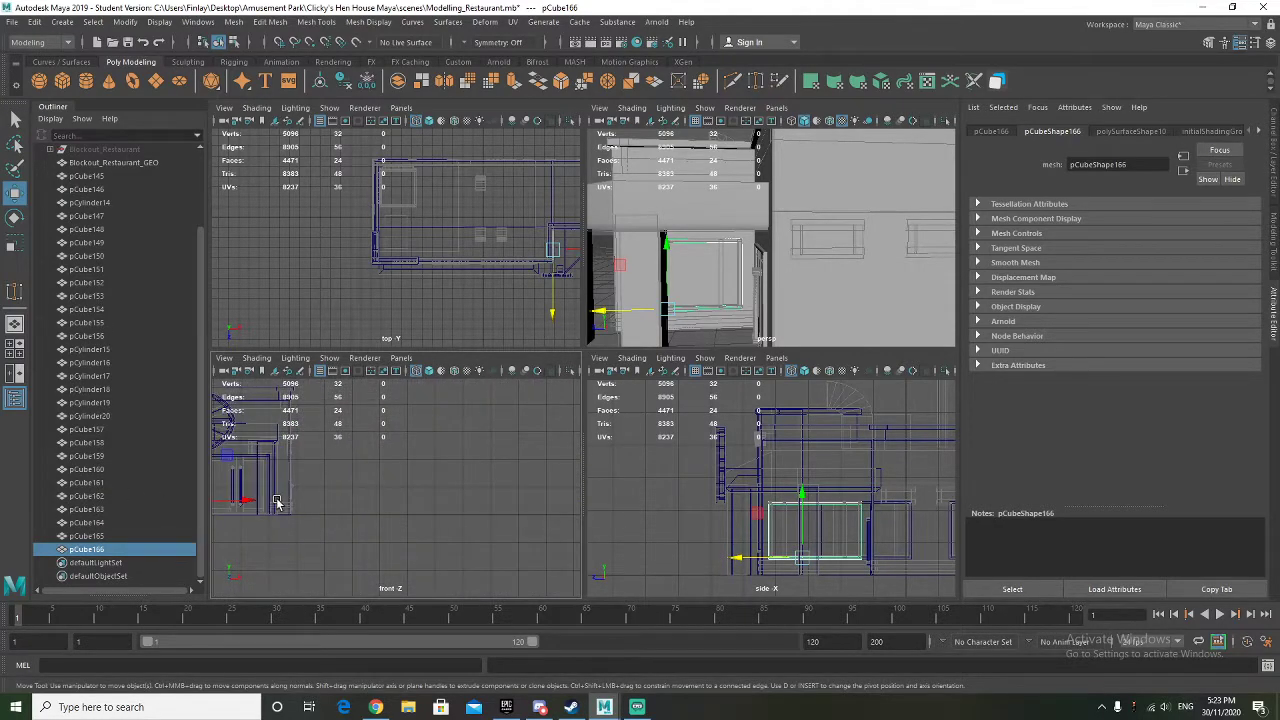
drag(242, 500, 347, 500)
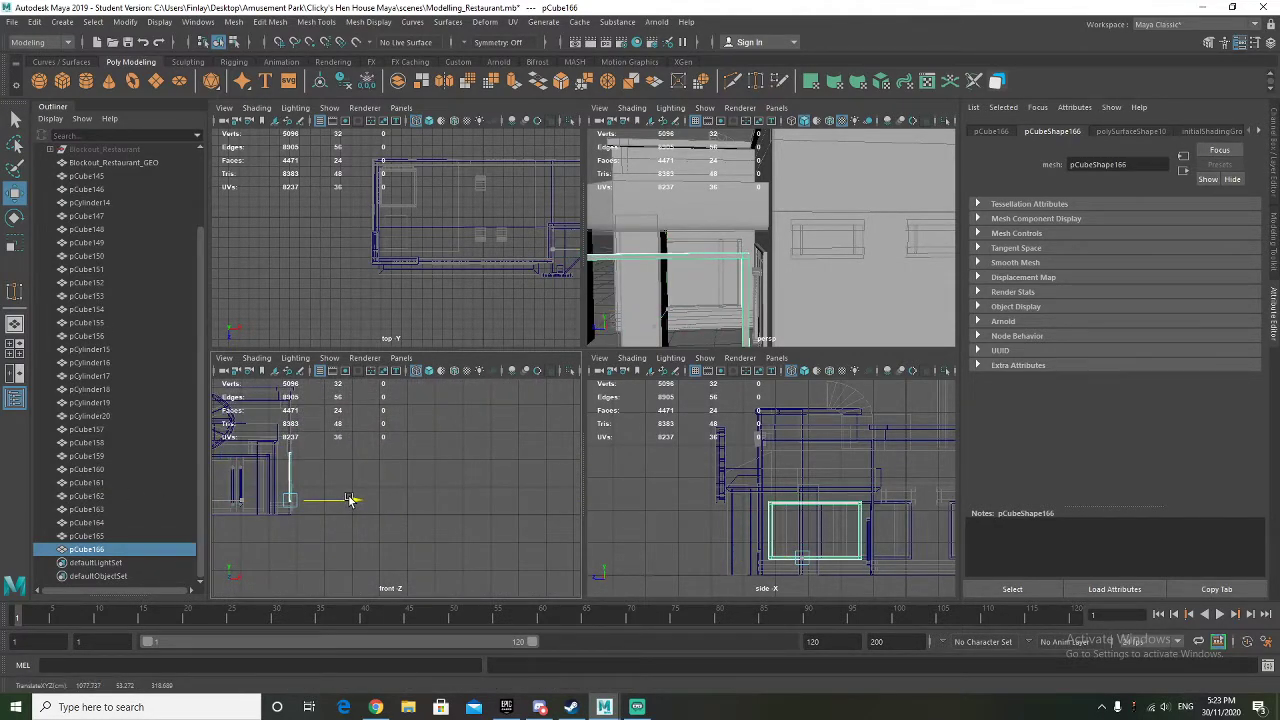
key(f)
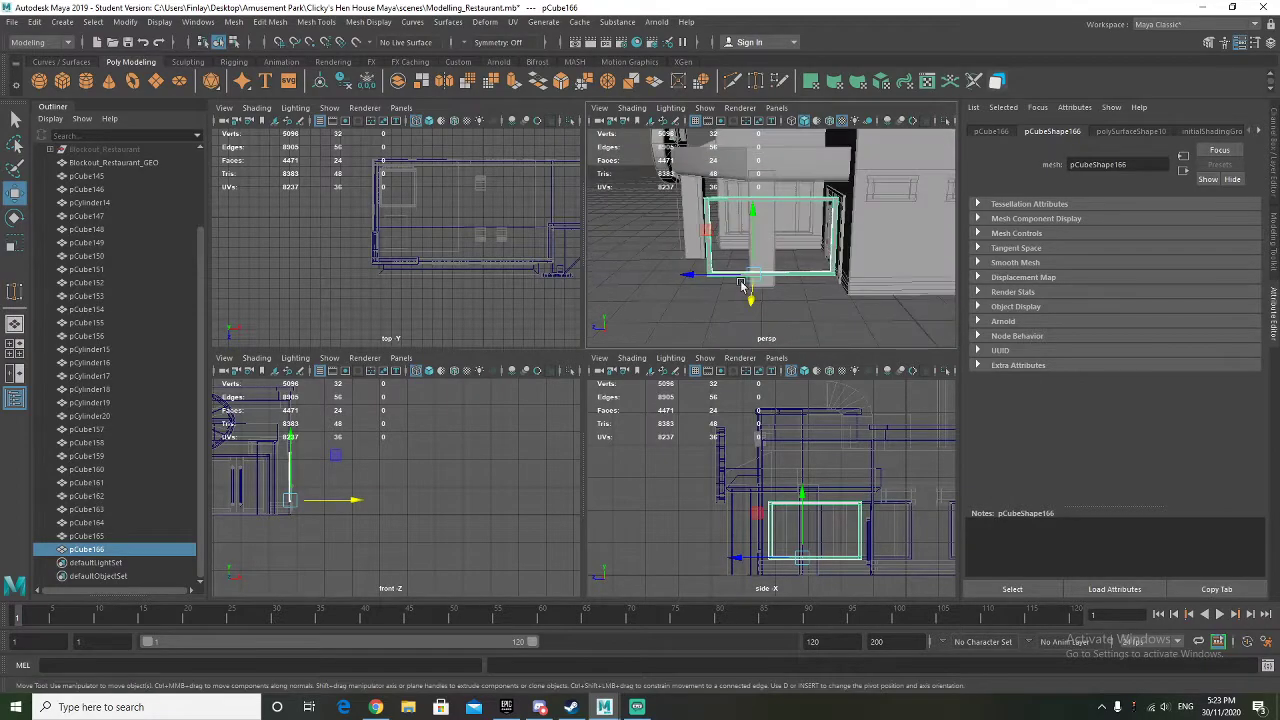
mouse_move(698, 278)
mouse_down()
mouse_move(820, 273)
mouse_move(852, 232)
mouse_move(845, 205)
mouse_move(866, 289)
mouse_move(697, 277)
mouse_up()
Try to reduce the copied frame's height and raise it to the level of the small window
key(r)
mouse_move(742, 238)
mouse_down()
mouse_move(746, 265)
mouse_move(742, 218)
mouse_up()
key(w)
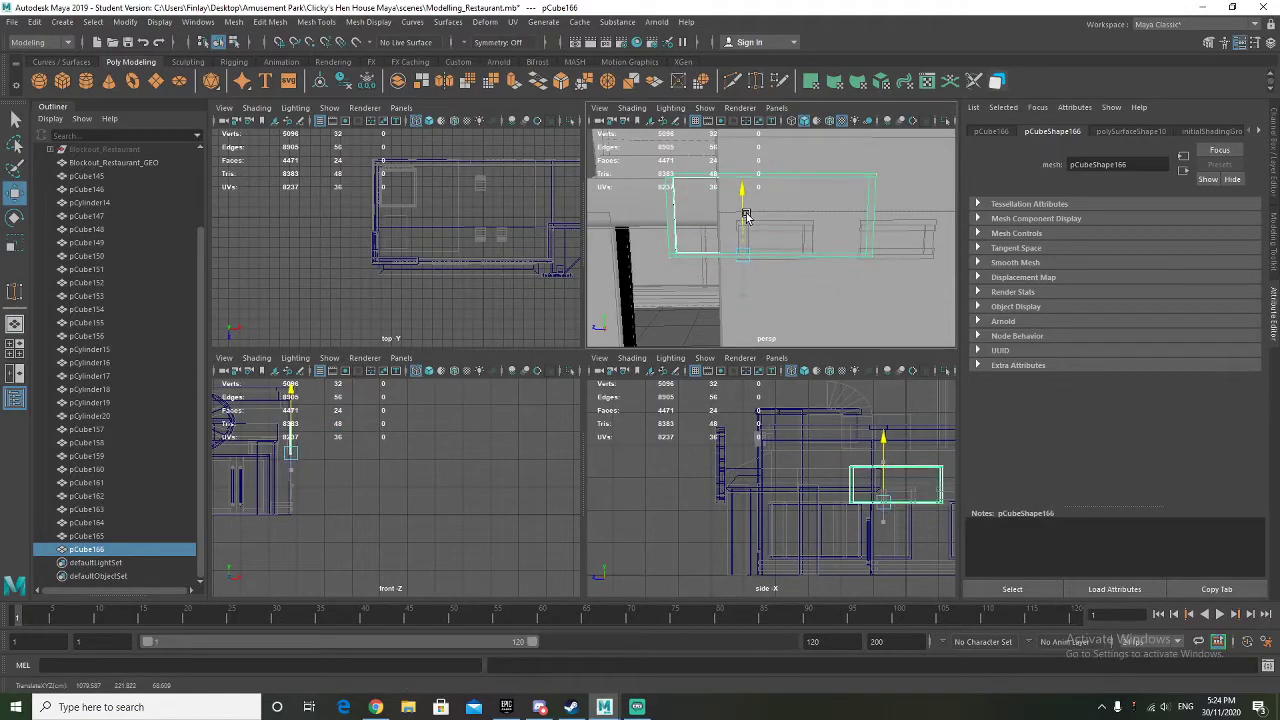
key(ctrl+z)
key(ctrl+z)
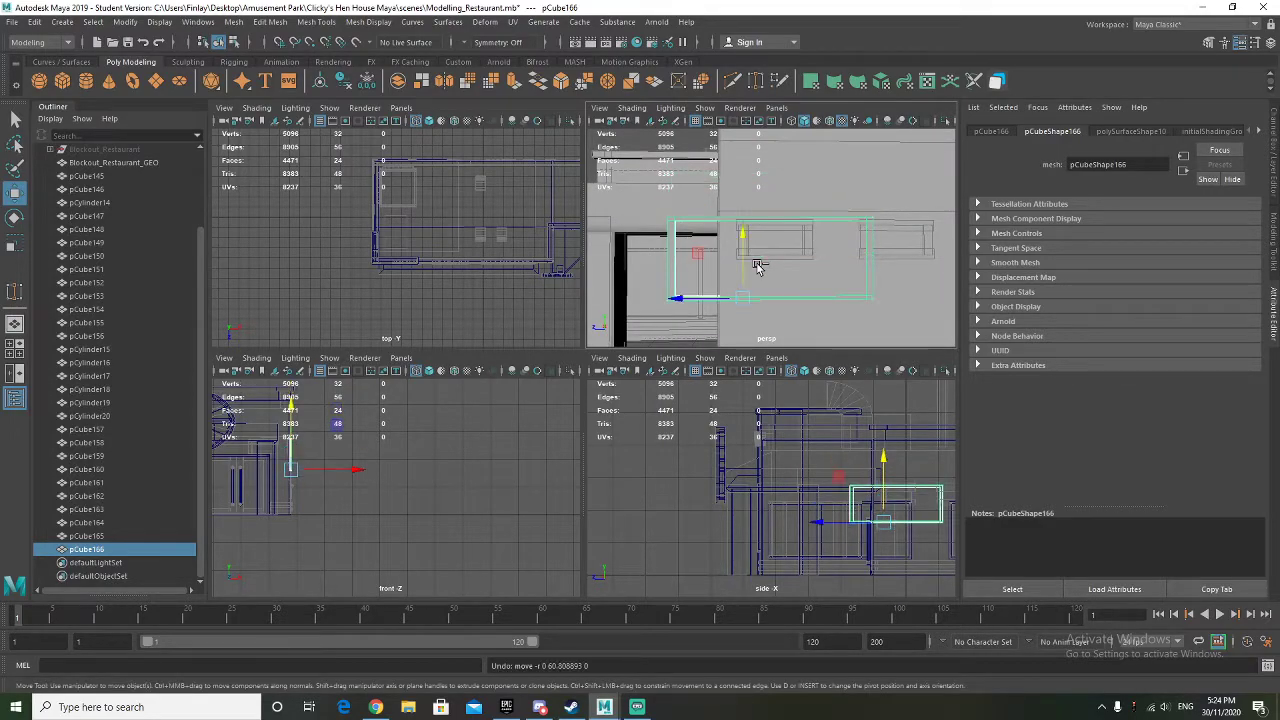
Select the copied frame's inner corner vertices and scale them down towards the size of the small window's opening
alt+drag(757, 266, 773, 246)
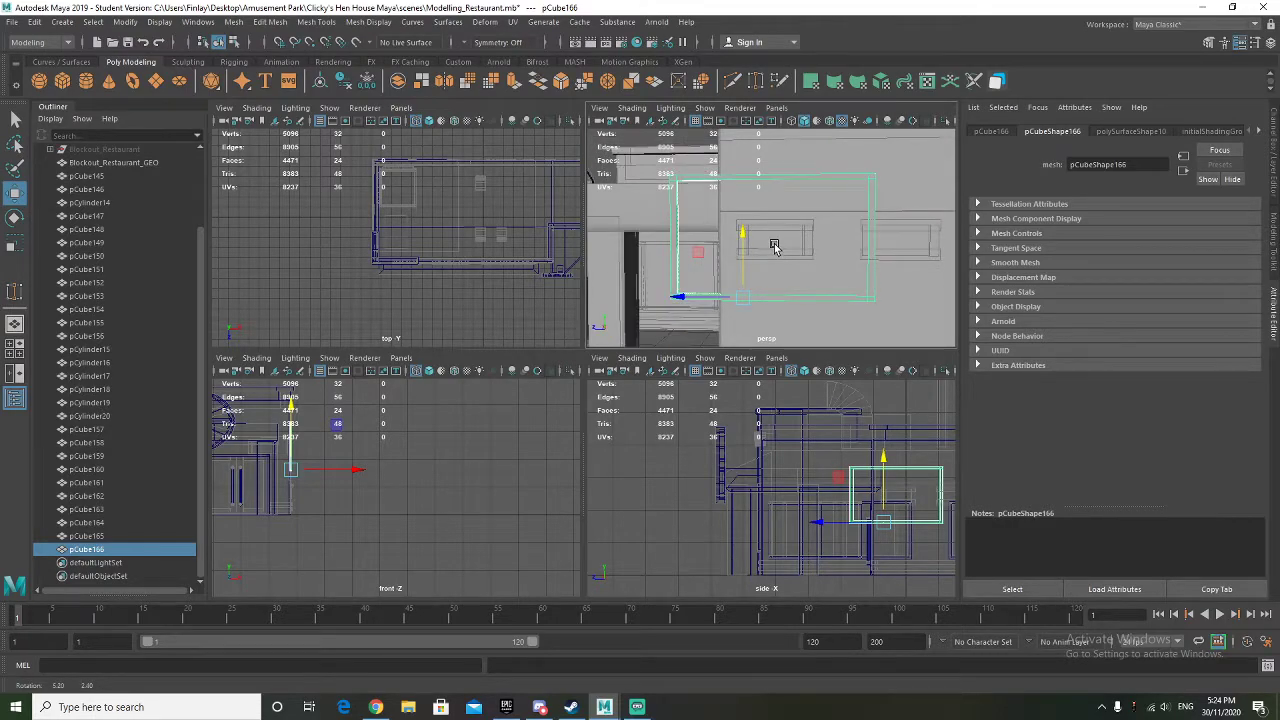
right_drag(696, 178, 694, 147)
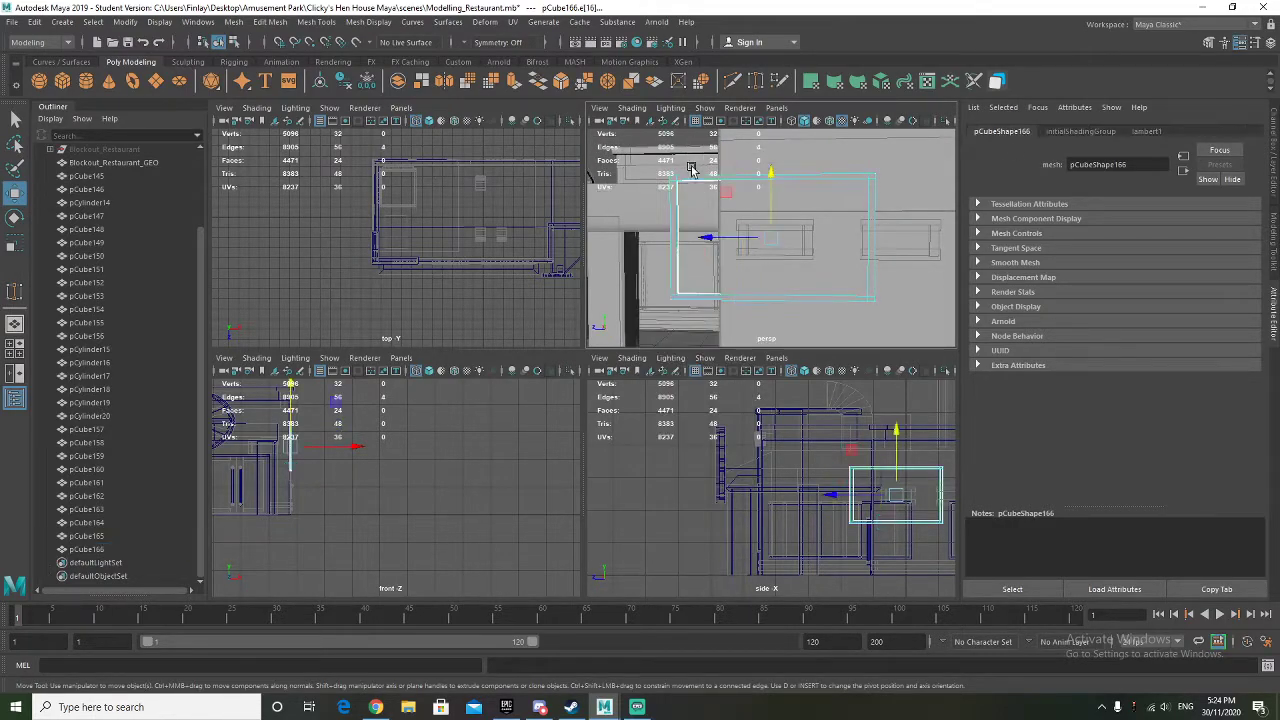
scroll(857, 462, up, 3)
alt+middle_drag(902, 473, 731, 467)
scroll(731, 467, up, 2)
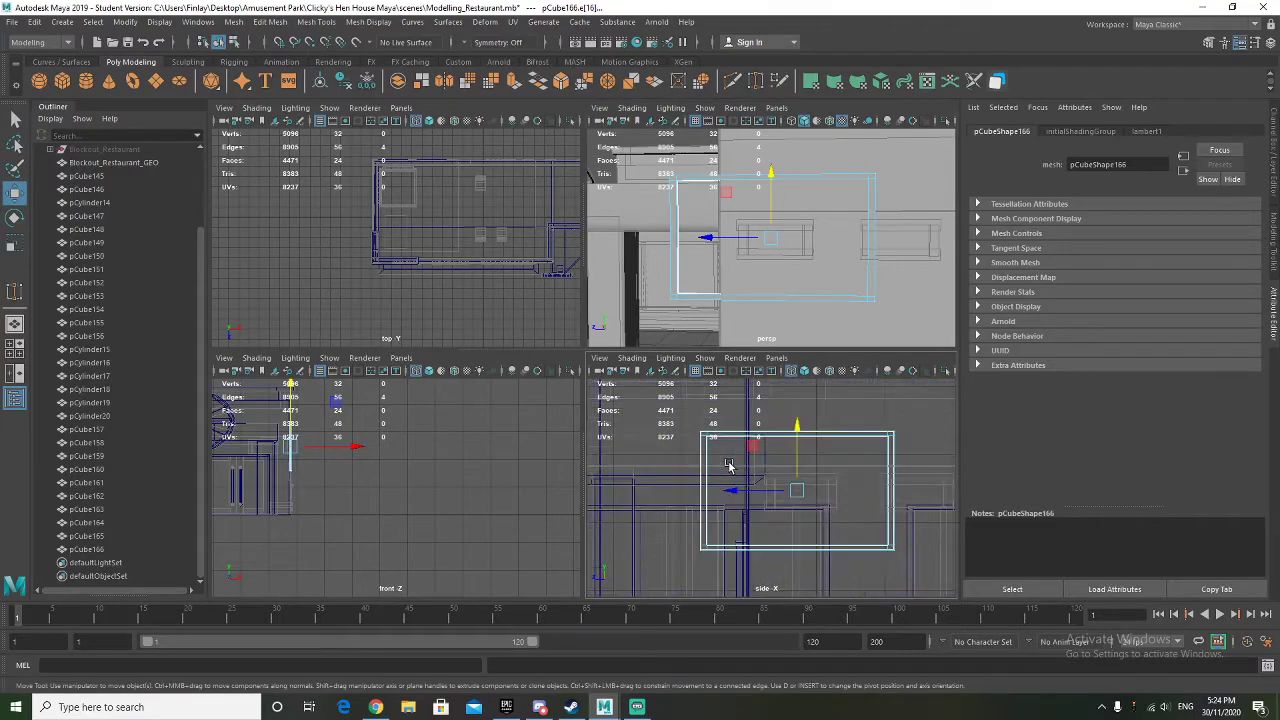
right_drag(708, 440, 674, 346)
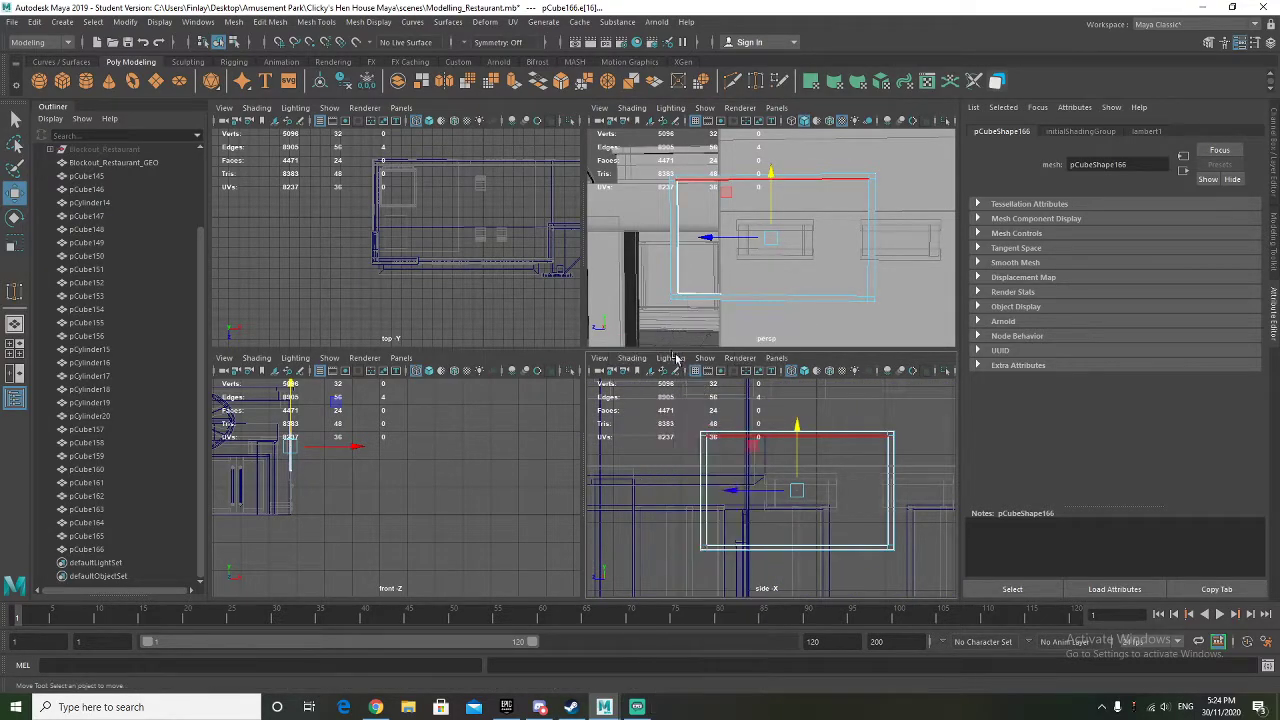
scroll(732, 464, up, 2)
alt+middle_drag(732, 466, 694, 458)
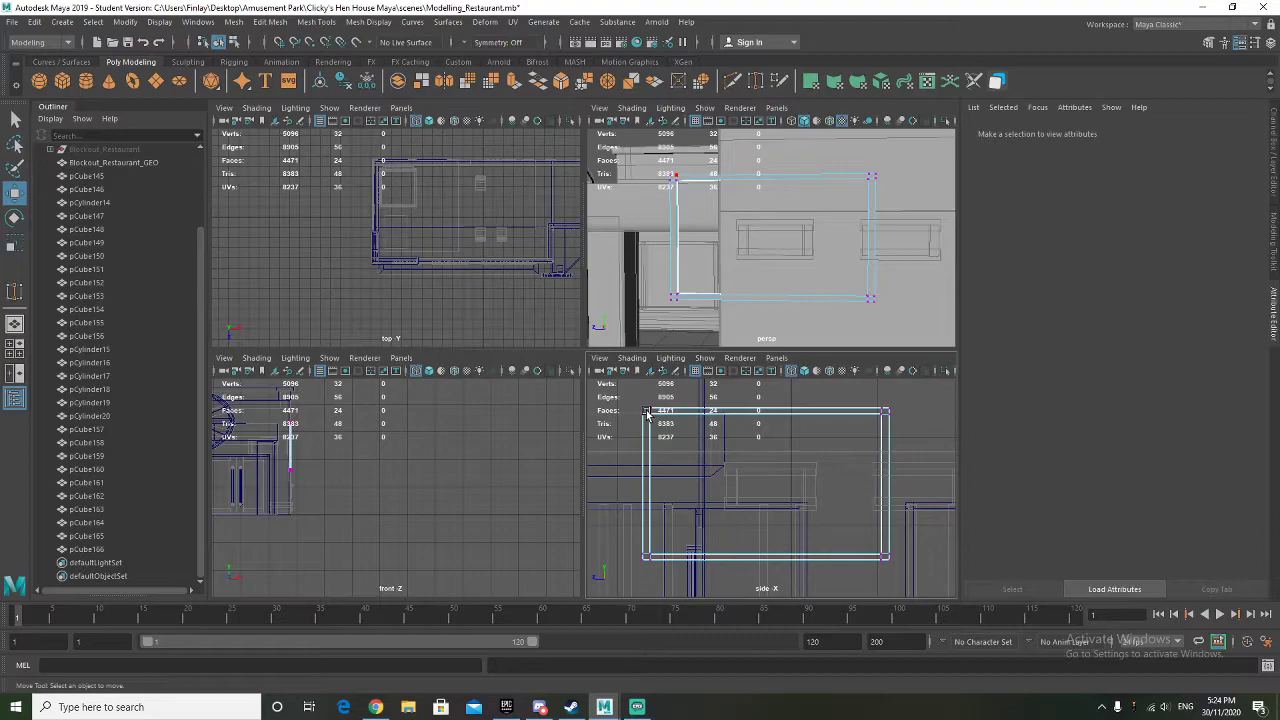
drag(648, 411, 884, 560)
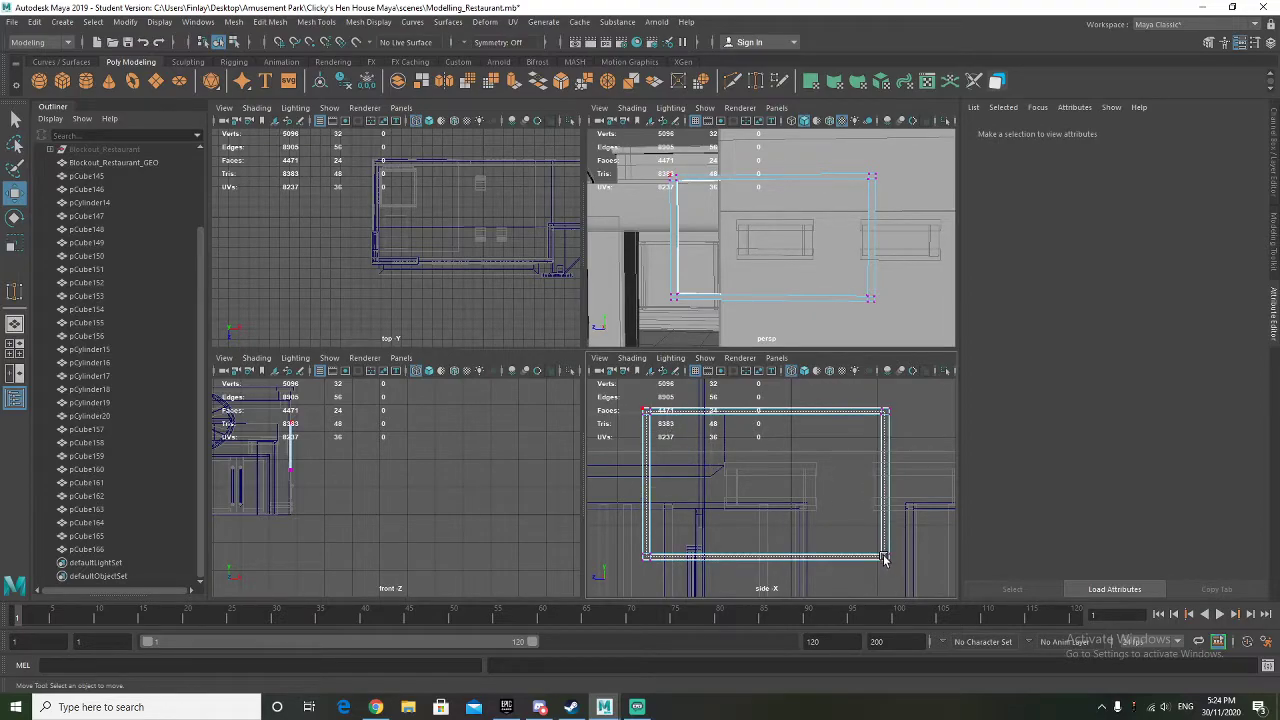
key(r)
drag(773, 239, 680, 250)
Position the inner vertices over the small window's opening and widen them along the wall to match it
alt+right_drag(680, 250, 763, 271)
alt+middle_drag(763, 271, 782, 278)
key(w)
mouse_move(787, 187)
mouse_down()
mouse_move(797, 193)
mouse_move(783, 212)
mouse_up()
key(r)
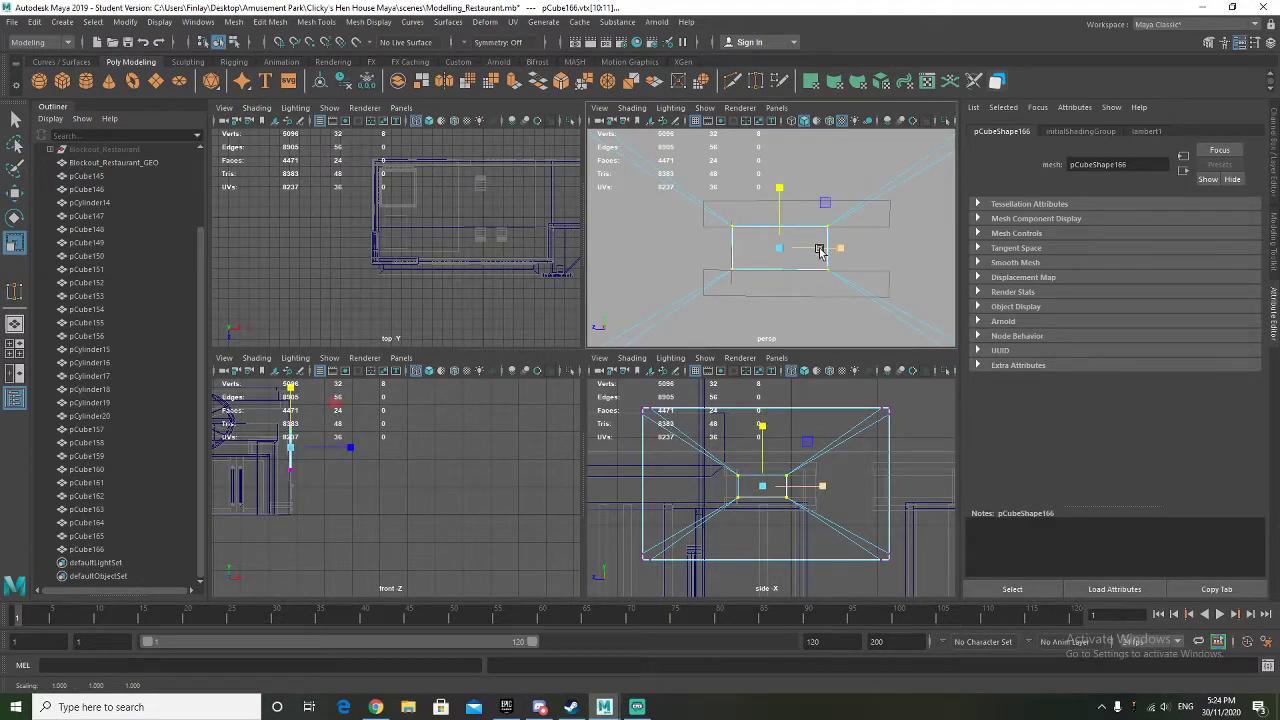
key(w)
click(794, 277)
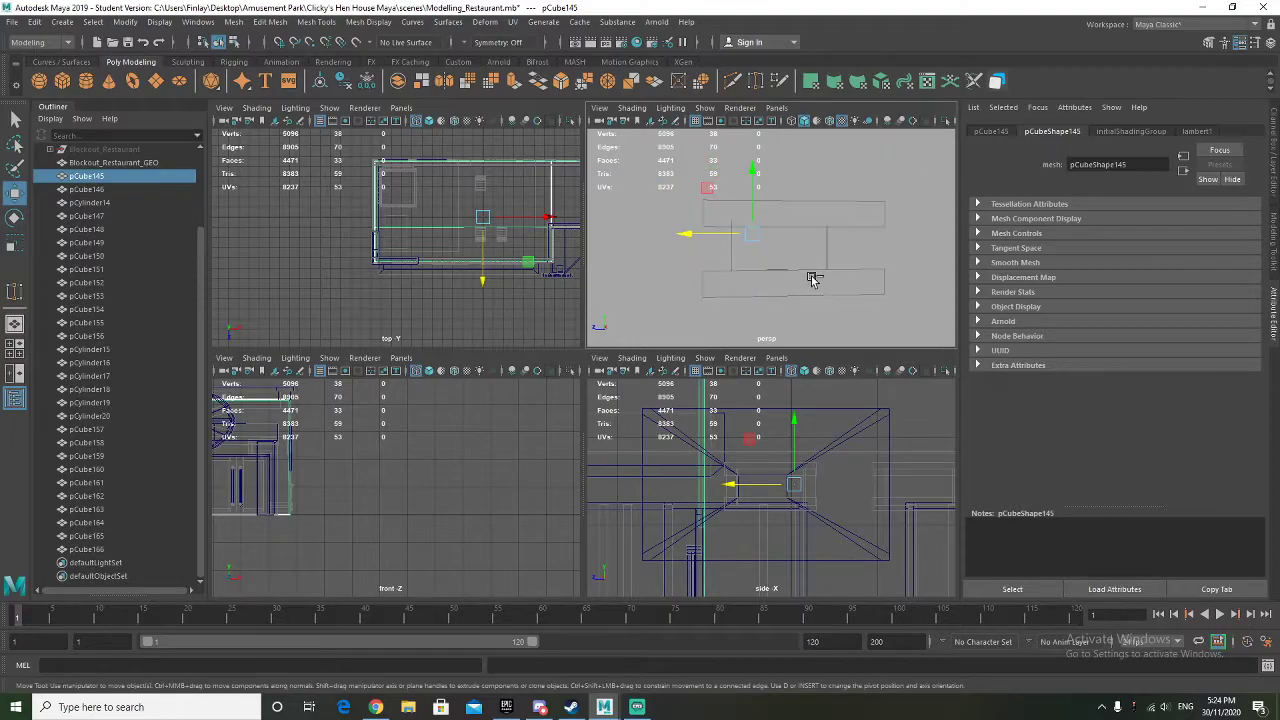
key(ctrl+z)
mouse_move(806, 294)
alt+mouse_down()
mouse_move(739, 310)
mouse_move(799, 330)
mouse_move(803, 288)
alt+mouse_up()
scroll(799, 330, down, 3)
drag(725, 237, 733, 240)
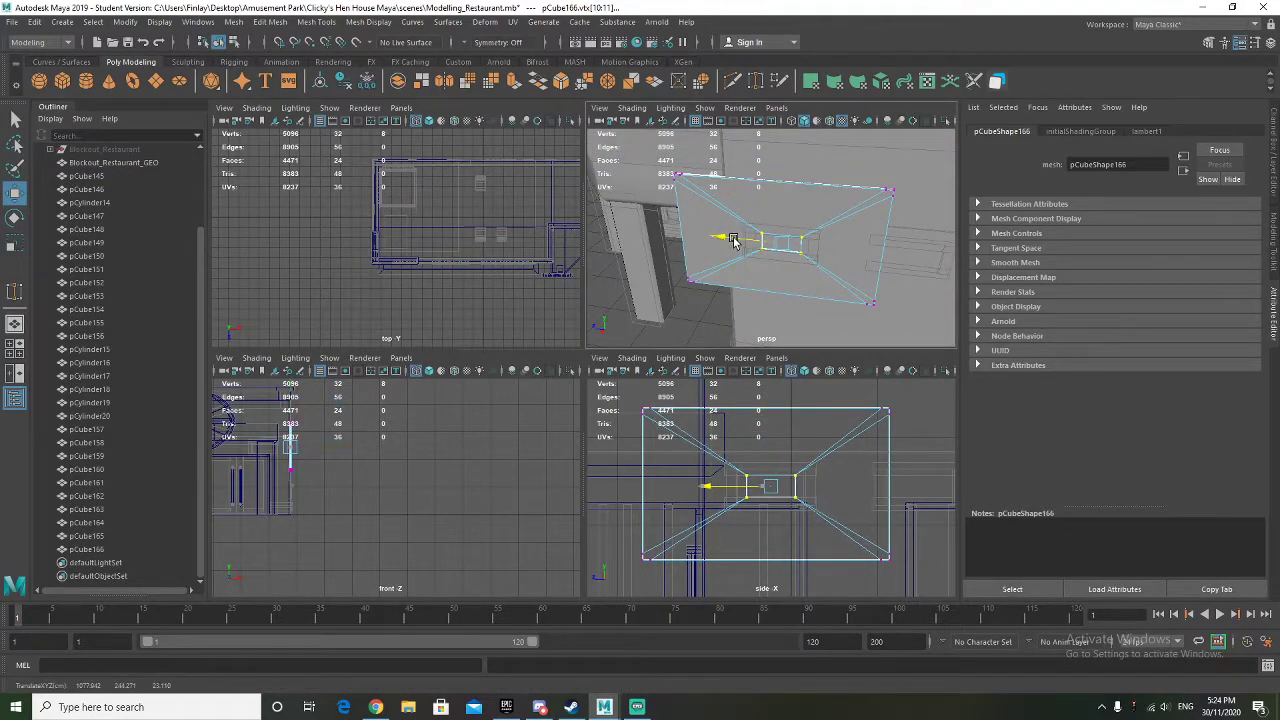
key(r)
drag(831, 247, 745, 202)
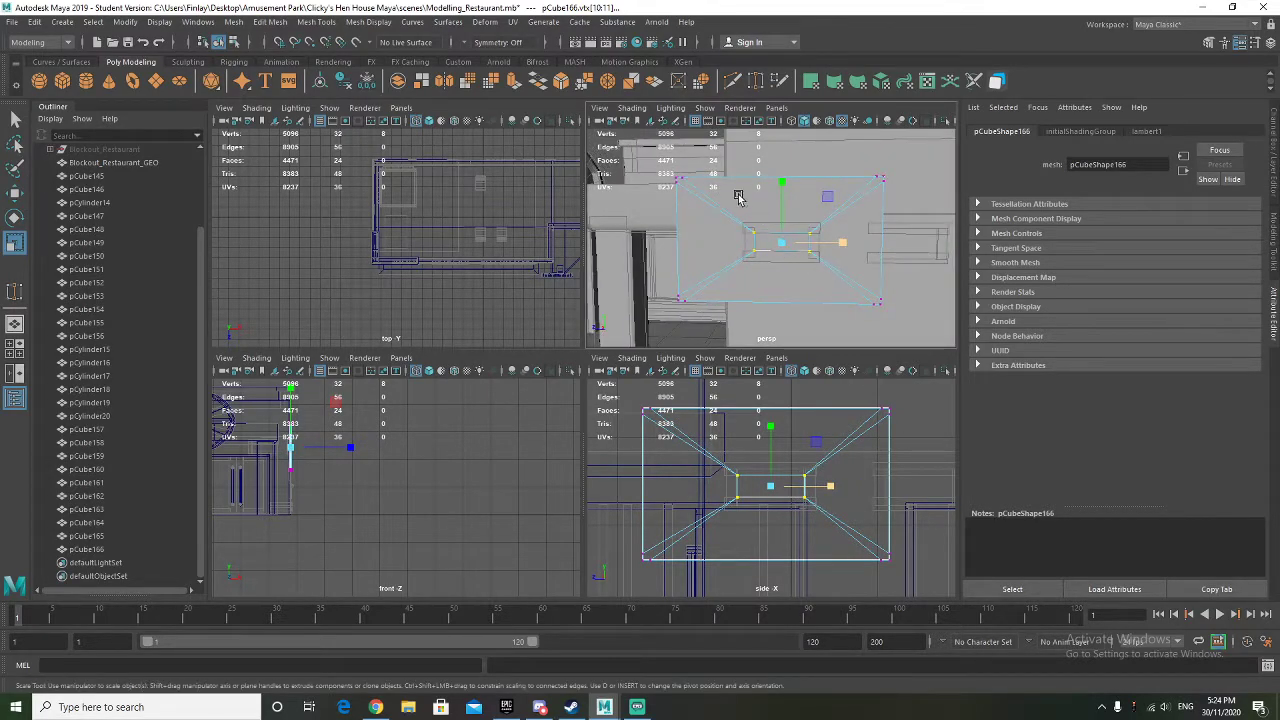
Scale the frame's outer corner vertices in to the small window's outline and align them along the wall
right_drag(715, 185, 655, 165)
drag(898, 208, 899, 212)
shift+drag(638, 327, 638, 327)
drag(816, 203, 770, 252)
key(w)
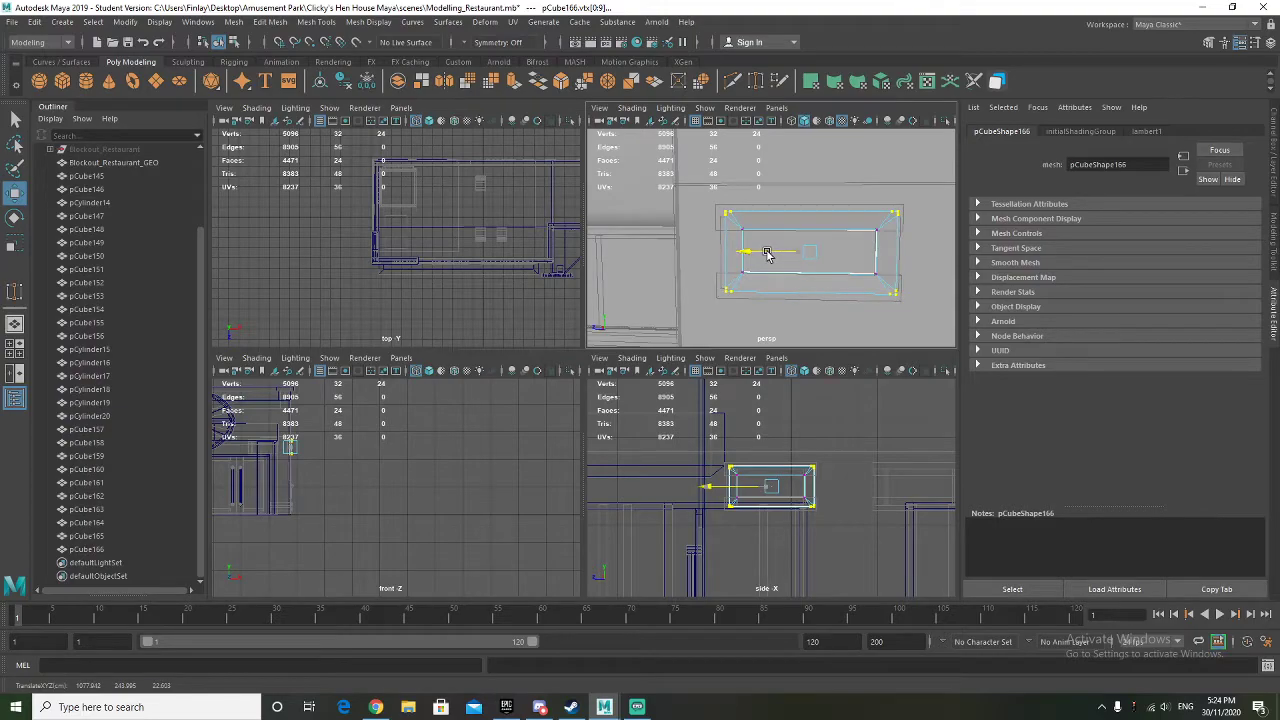
key(r)
drag(851, 253, 761, 261)
Raise the frame's upper outer vertices and lower its bottom outer vertices to fit the blockout window's height
drag(925, 220, 928, 221)
key(w)
drag(811, 177, 820, 172)
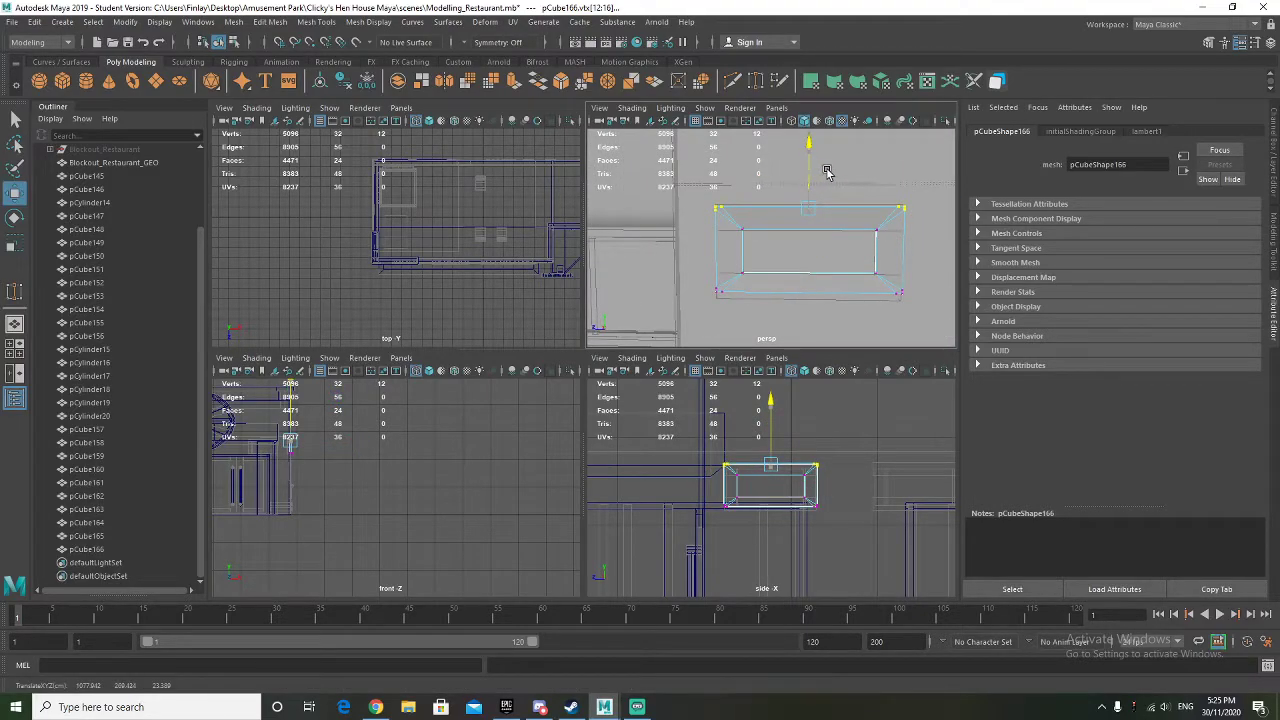
drag(705, 287, 912, 302)
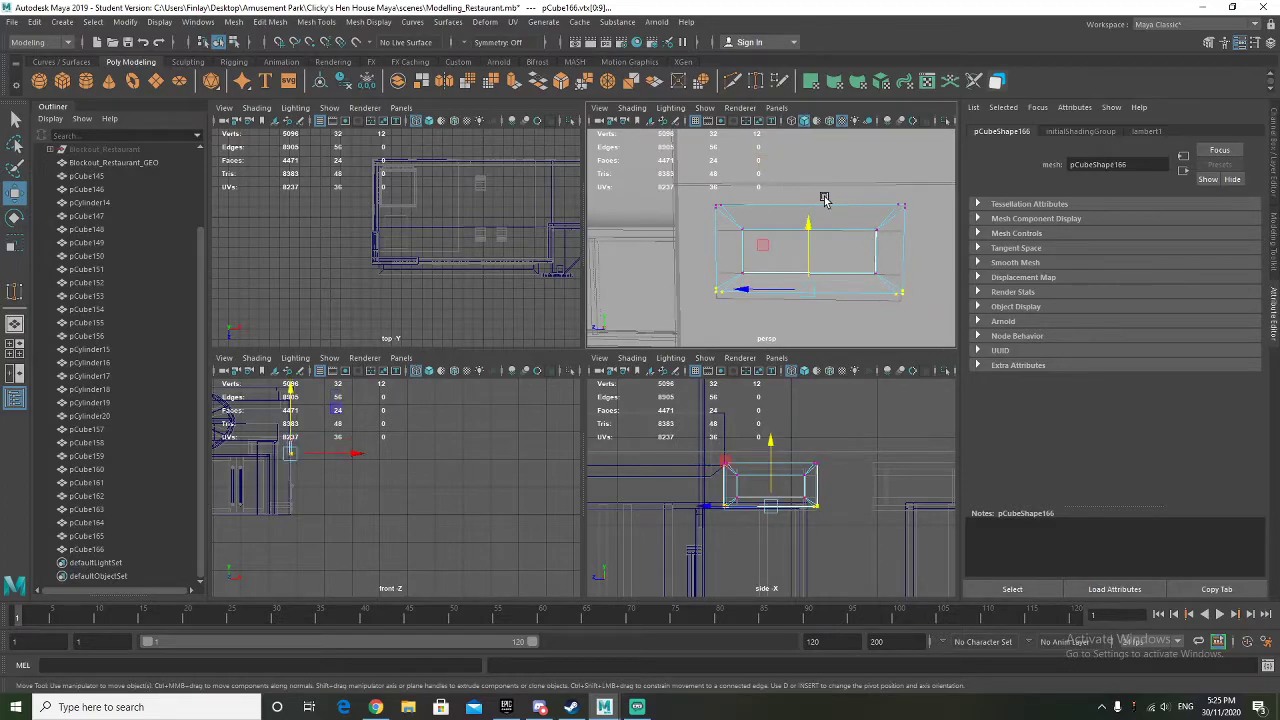
drag(811, 230, 771, 240)
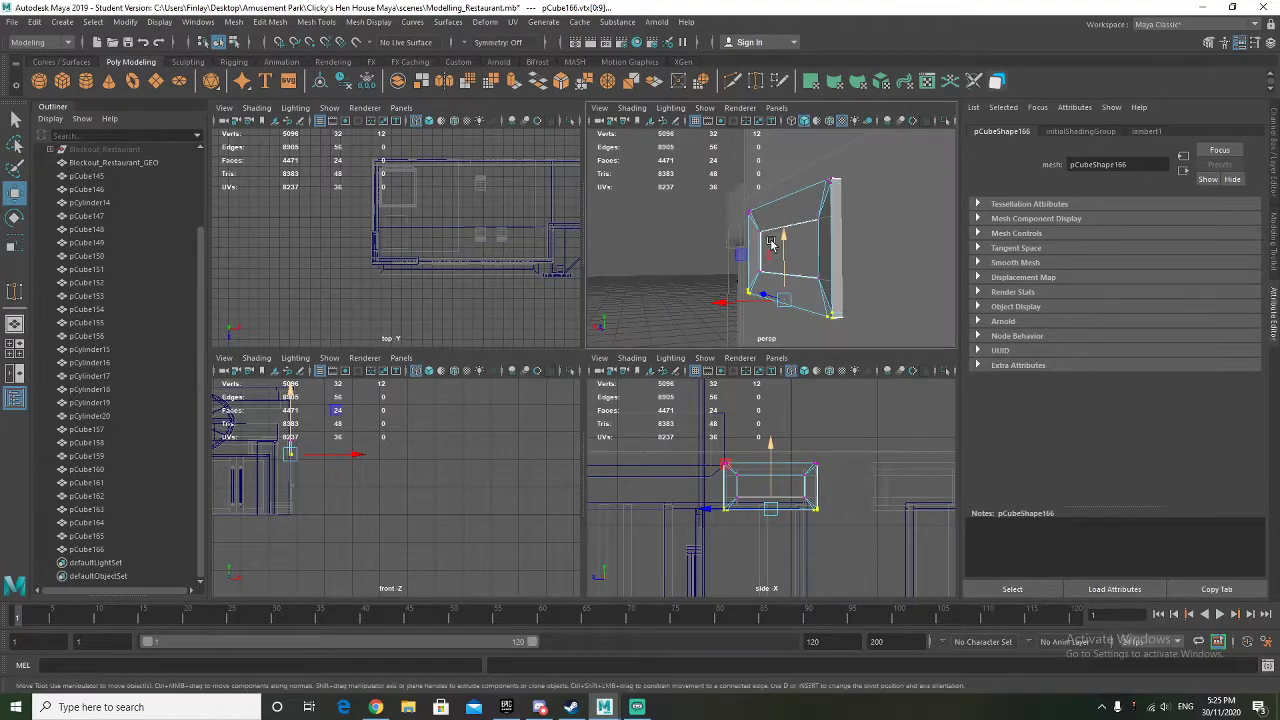
Try to move all inner opening vertices outward to line up with the frame's front face
right_drag(816, 236, 864, 210)
alt+drag(863, 234, 838, 273)
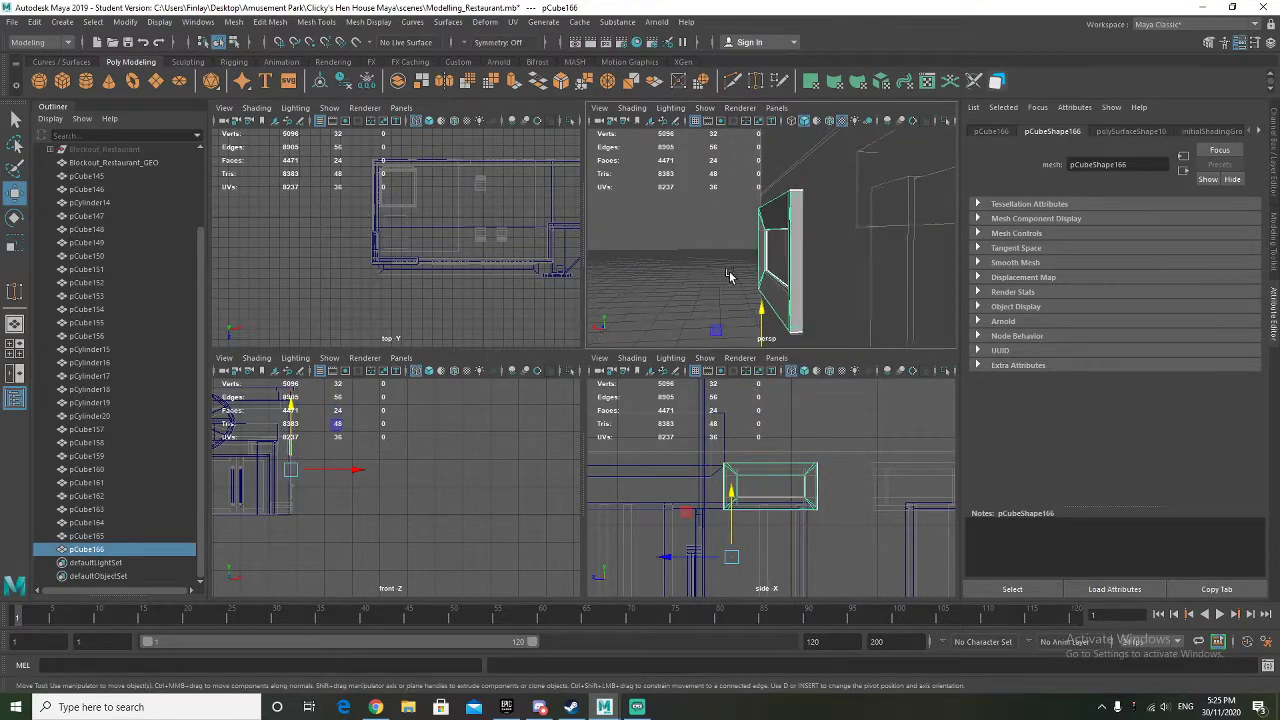
alt+drag(728, 277, 771, 214)
right_drag(772, 216, 728, 216)
mouse_move(728, 216)
alt+mouse_down()
mouse_move(820, 262)
mouse_move(745, 226)
alt+mouse_up()
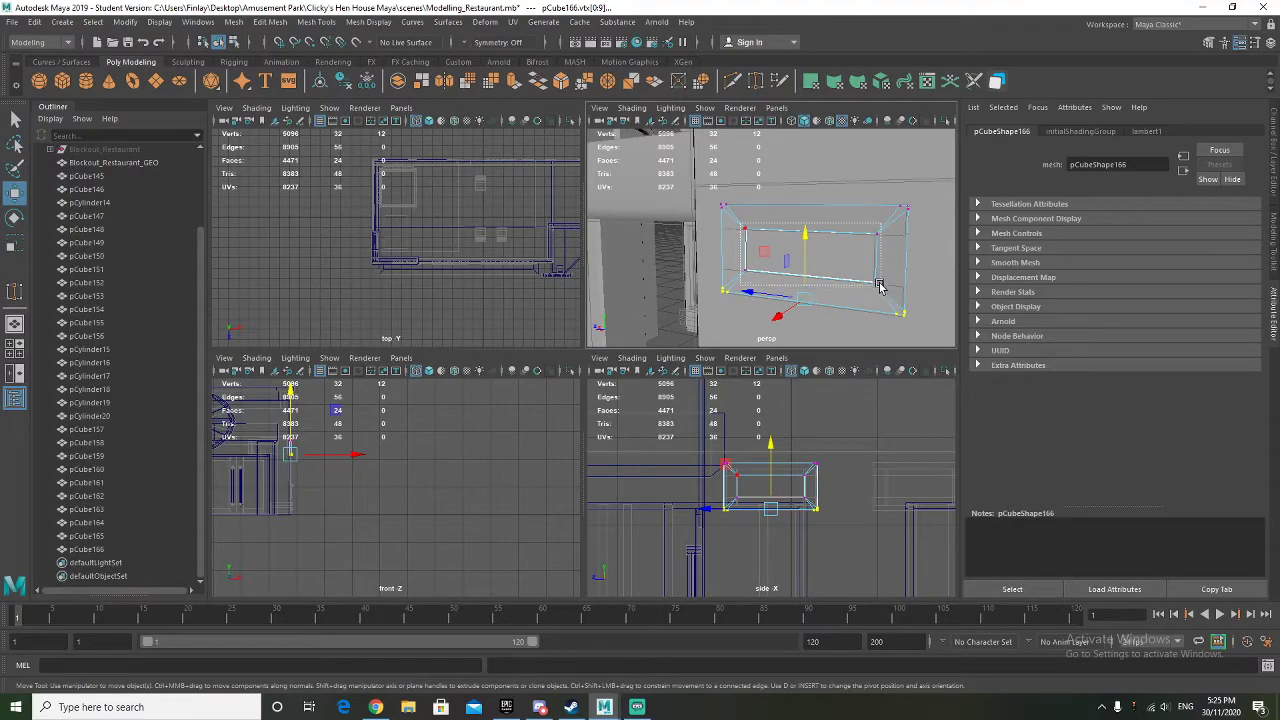
drag(886, 289, 887, 291)
alt+drag(844, 312, 734, 311)
drag(727, 260, 724, 269)
scroll(318, 513, up, 3)
alt+middle_drag(318, 513, 423, 514)
scroll(384, 532, up, 3)
scroll(364, 514, up, 2)
drag(391, 431, 420, 430)
alt+middle_drag(420, 430, 424, 386)
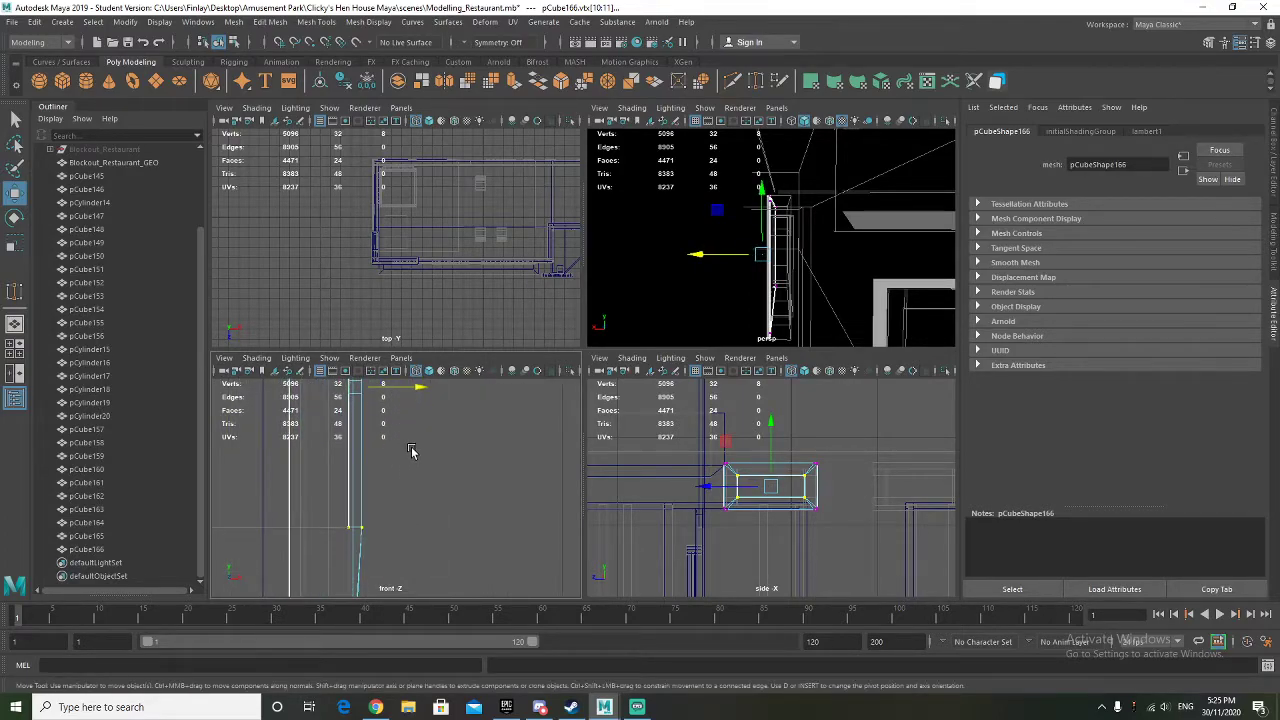
mouse_move(802, 289)
alt+mouse_down()
mouse_move(817, 292)
mouse_move(812, 281)
alt+mouse_up()
key(ctrl+z)
key(ctrl+z)
Move only the front inner vertices outward until they are flush with the frame's front face
scroll(398, 491, down, 3)
alt+middle_drag(385, 492, 384, 551)
scroll(384, 551, down, 2)
drag(383, 584, 384, 580)
middle_drag(415, 489, 403, 551)
scroll(398, 462, up, 3)
scroll(381, 434, up, 2)
alt+middle_drag(348, 450, 412, 546)
scroll(380, 492, down, 3)
drag(425, 575, 428, 575)
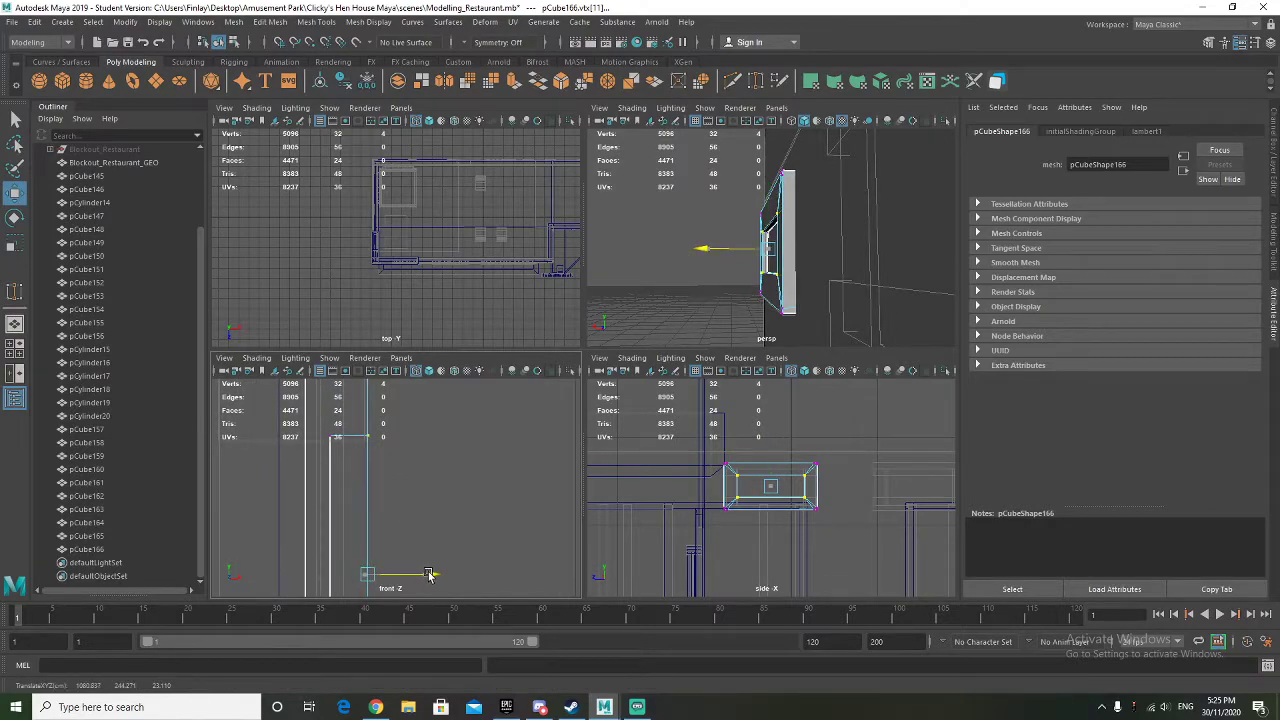
Move the rear inner vertices of the opening back towards the wall side of the frame
mouse_move(857, 258)
alt+mouse_down()
mouse_move(900, 260)
mouse_move(877, 239)
mouse_move(850, 241)
alt+mouse_up()
alt+middle_drag(357, 471, 346, 463)
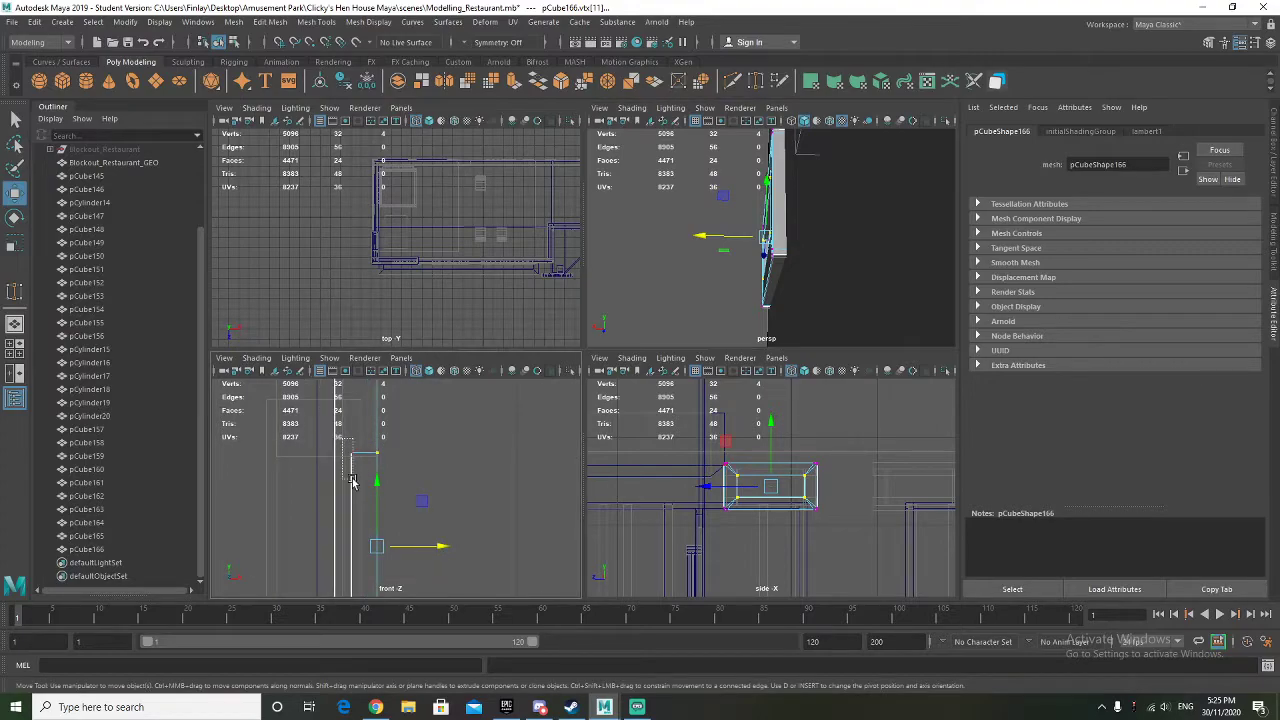
drag(359, 574, 360, 571)
alt+middle_drag(360, 571, 369, 471)
scroll(369, 471, down, 2)
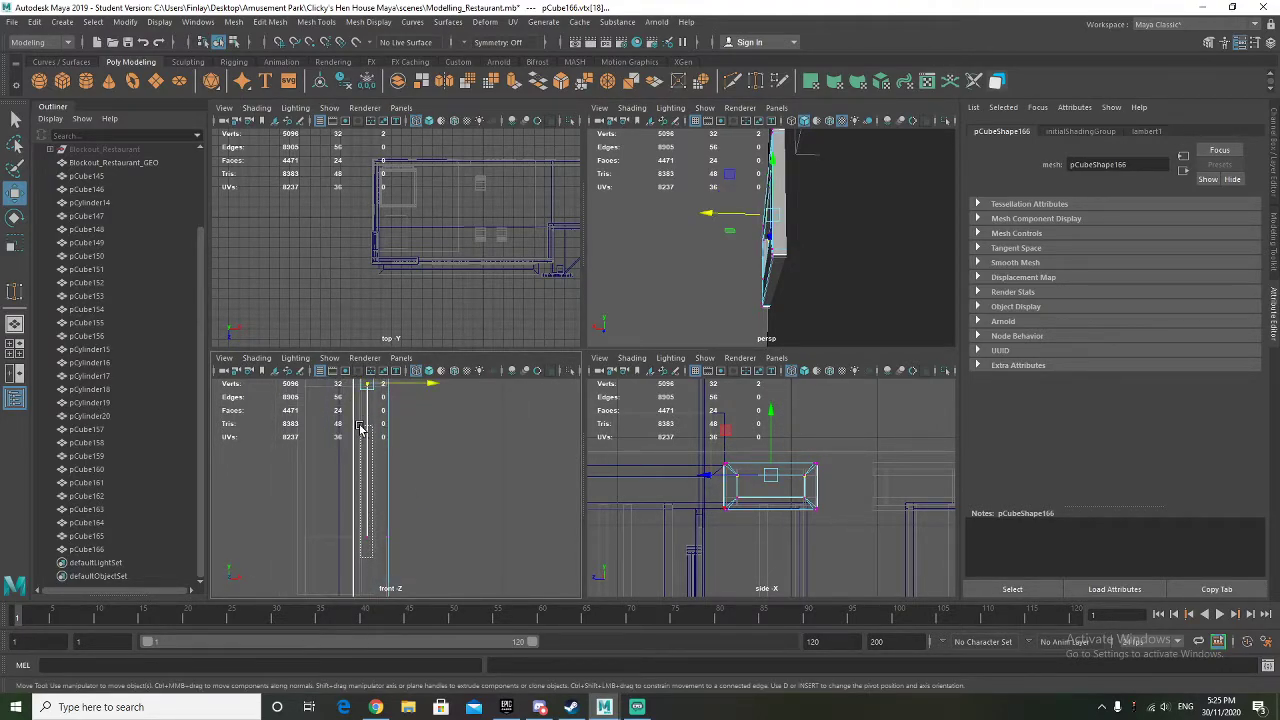
drag(357, 376, 378, 548)
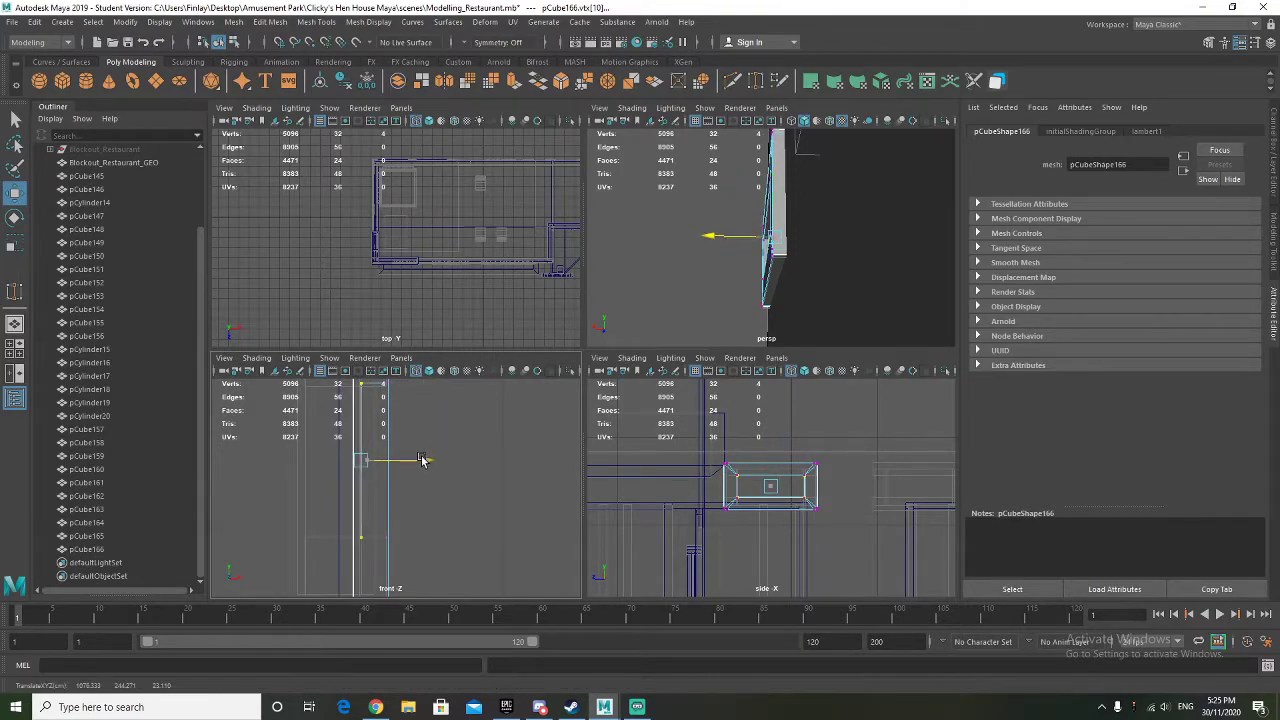
Return the small window frame to object mode and center its pivot
alt+drag(722, 277, 941, 277)
alt+drag(776, 291, 754, 251)
right_drag(789, 215, 852, 195)
alt+drag(896, 233, 886, 263)
scroll(904, 259, down, 4)
alt+drag(800, 297, 831, 312)
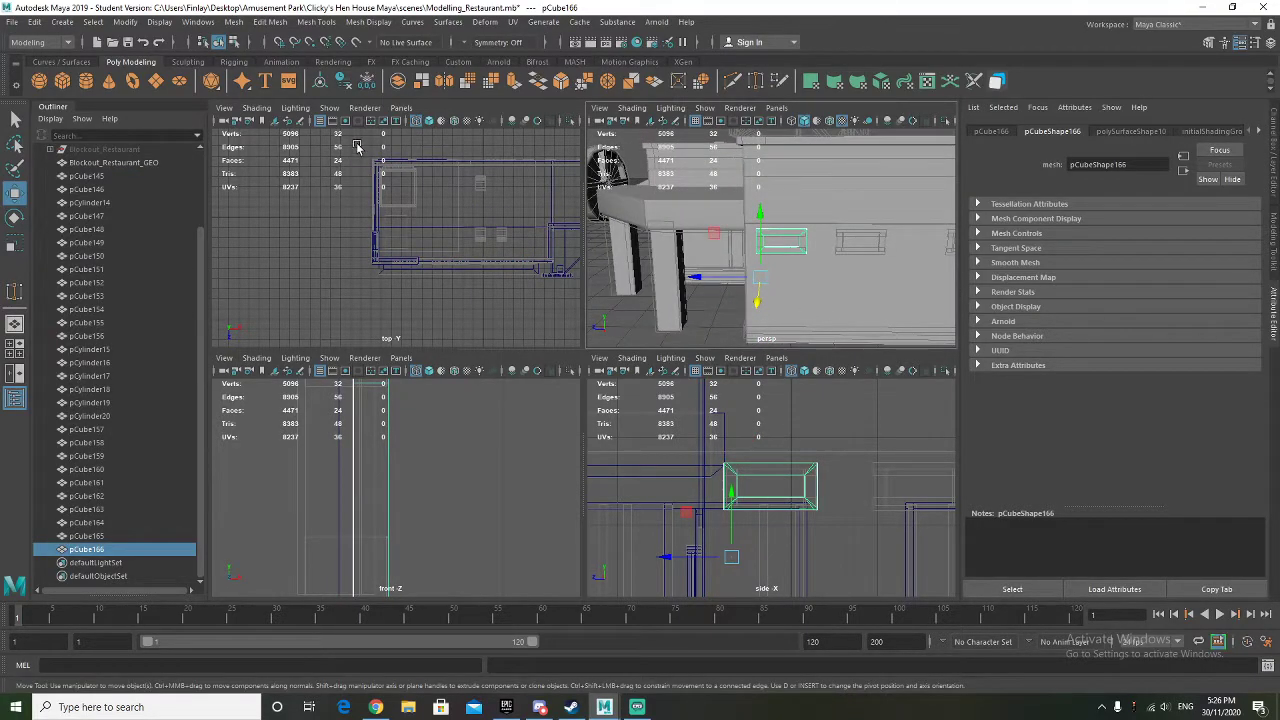
click(319, 82)
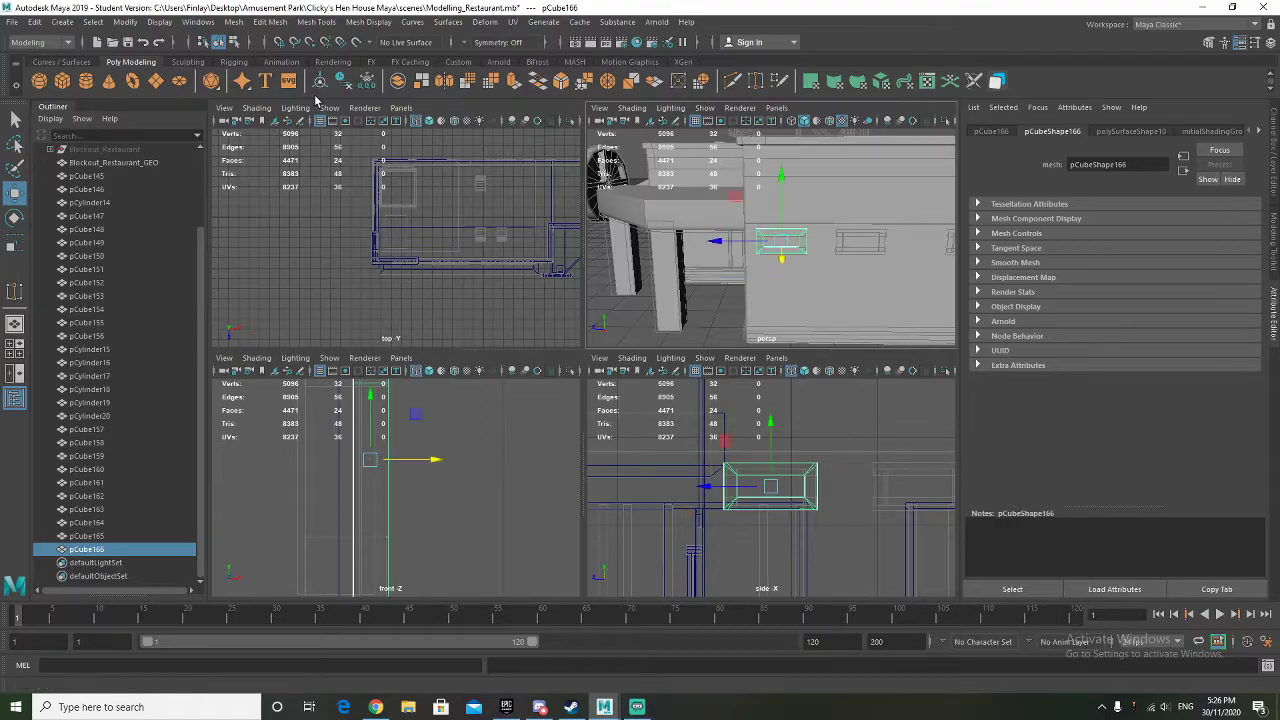
Unfold the small frame's UV shell in the UV Editor, shift it up and left, and clear the editor from the viewports
click(927, 81)
drag(500, 62, 741, 72)
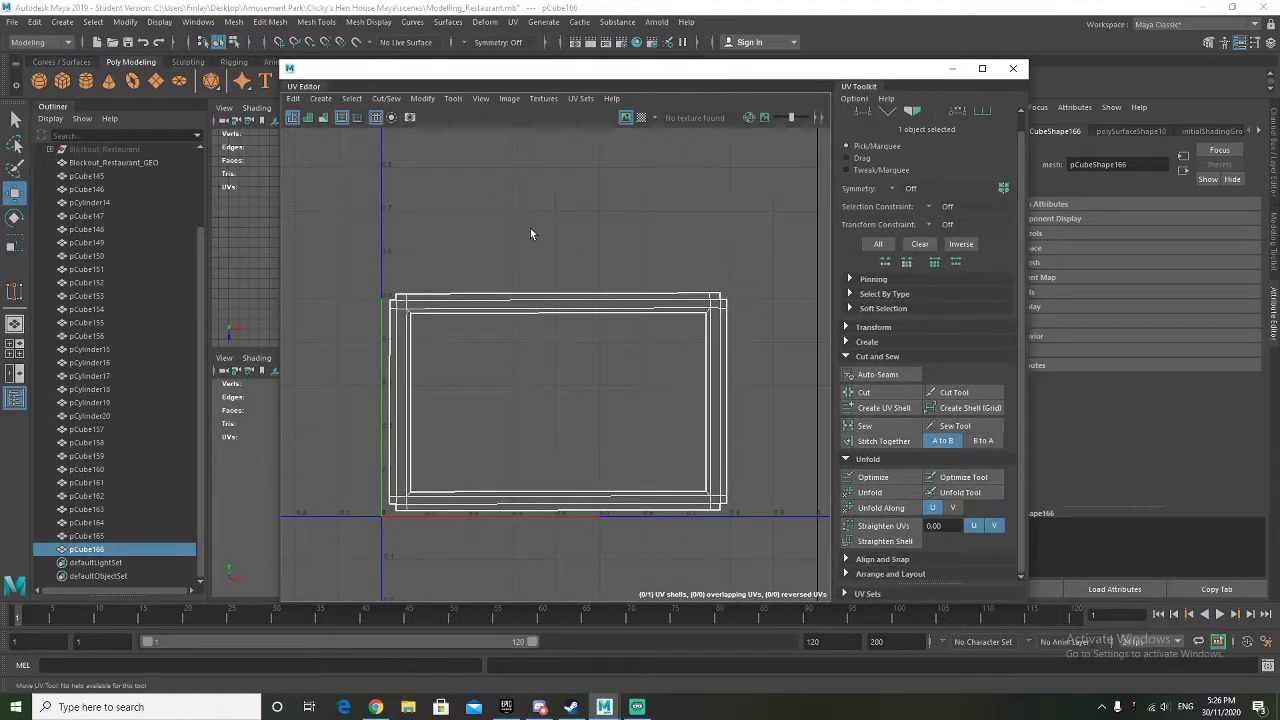
right_drag(547, 307, 491, 282)
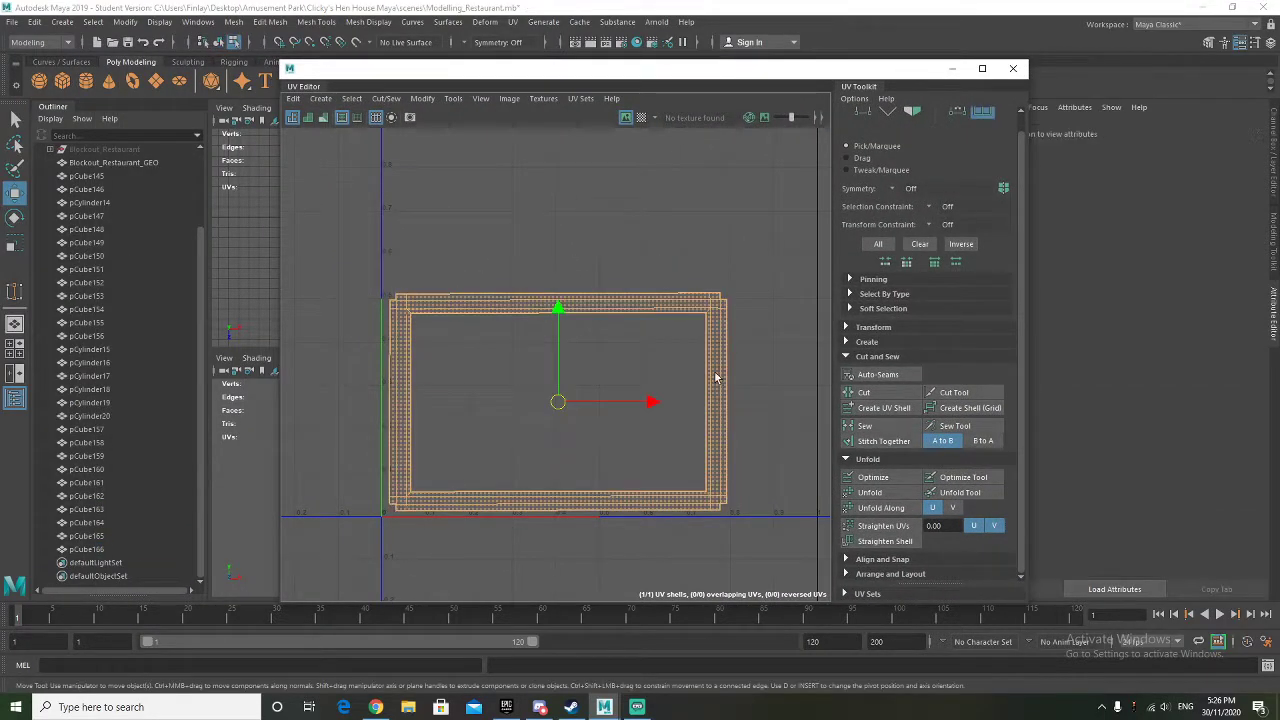
click(870, 492)
scroll(647, 403, down, 3)
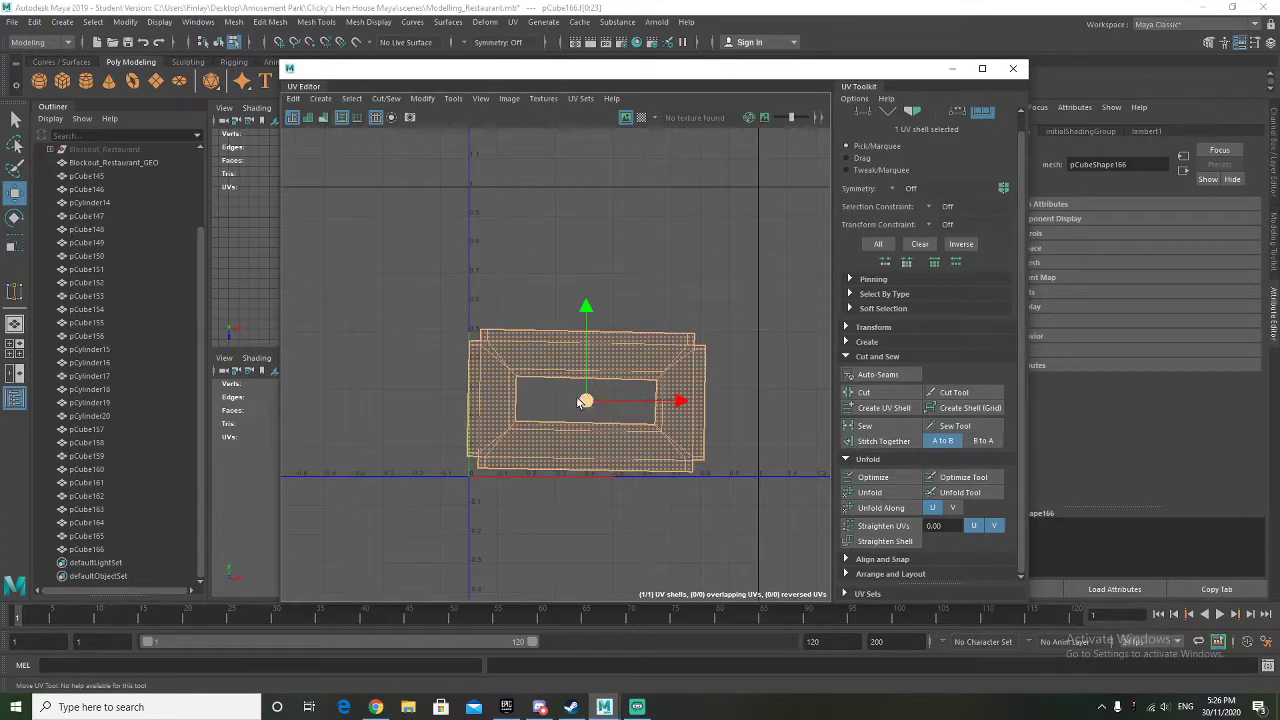
drag(583, 404, 411, 231)
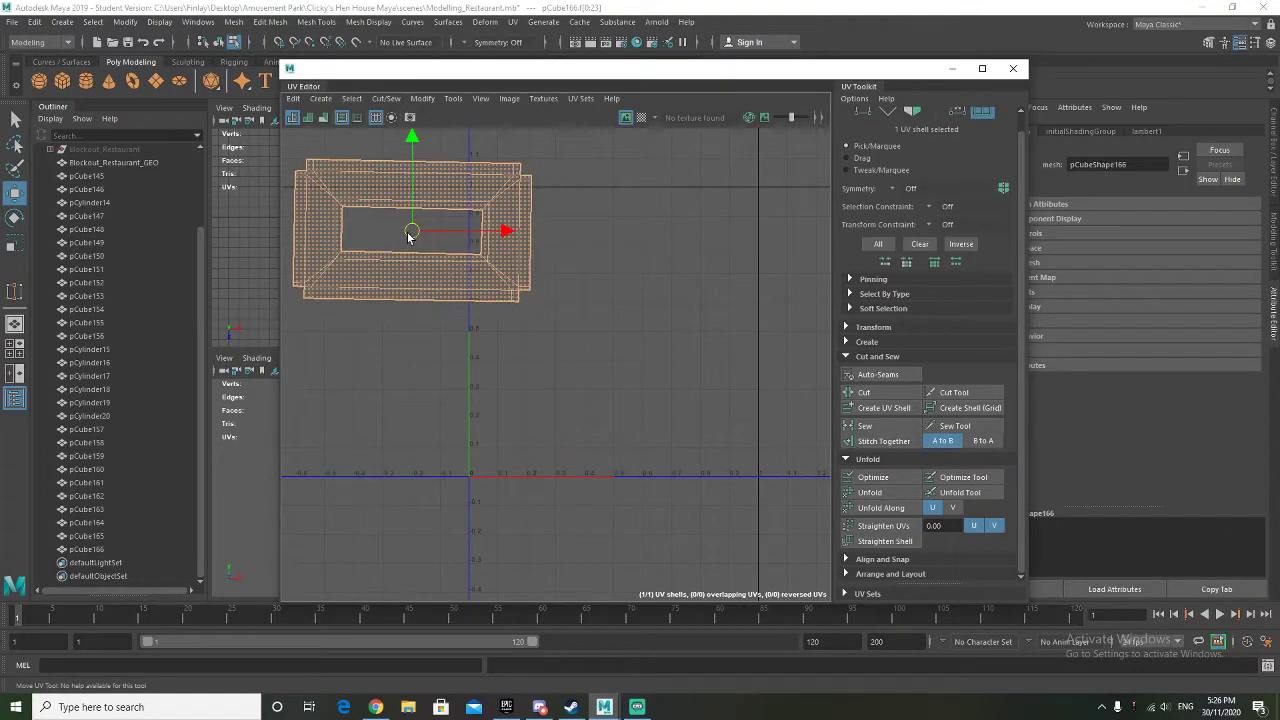
drag(503, 76, 0, 124)
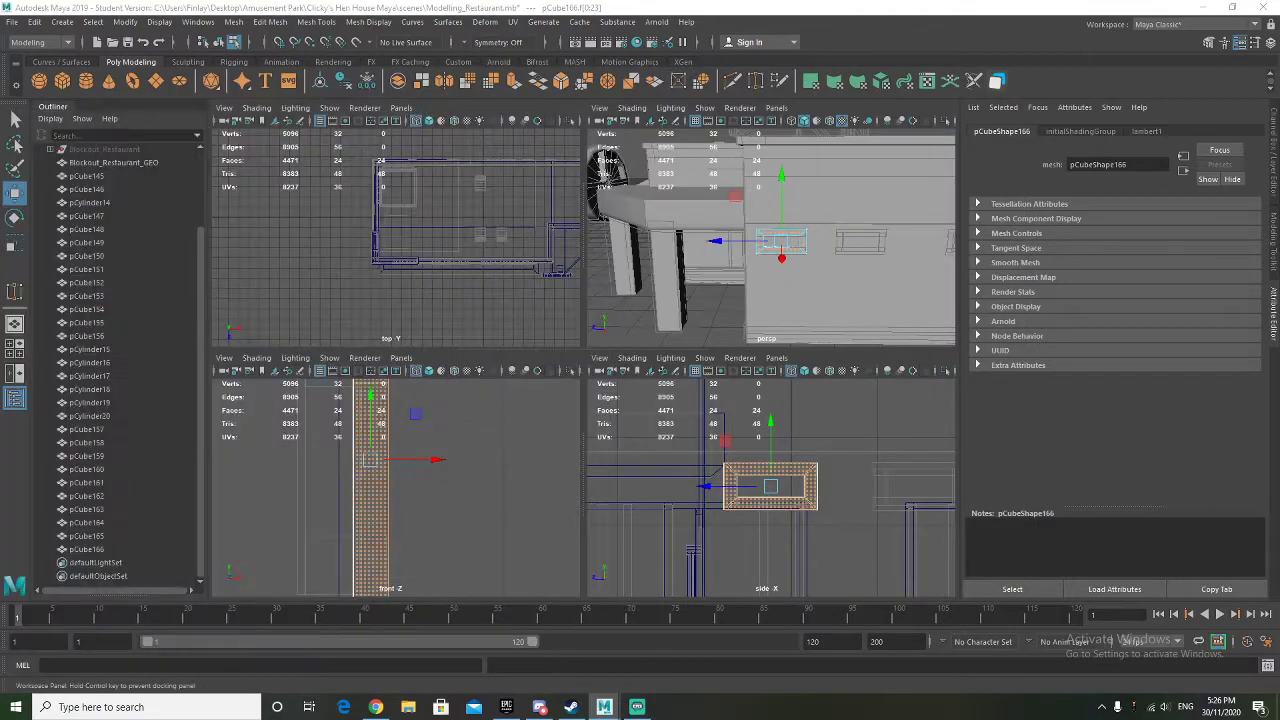
Return the small window frame to object mode, duplicate it, and slide the copy onto the side wall's second window
right_drag(800, 240, 863, 215)
scroll(814, 280, up, 3)
alt+drag(814, 280, 762, 280)
alt+drag(831, 260, 768, 255)
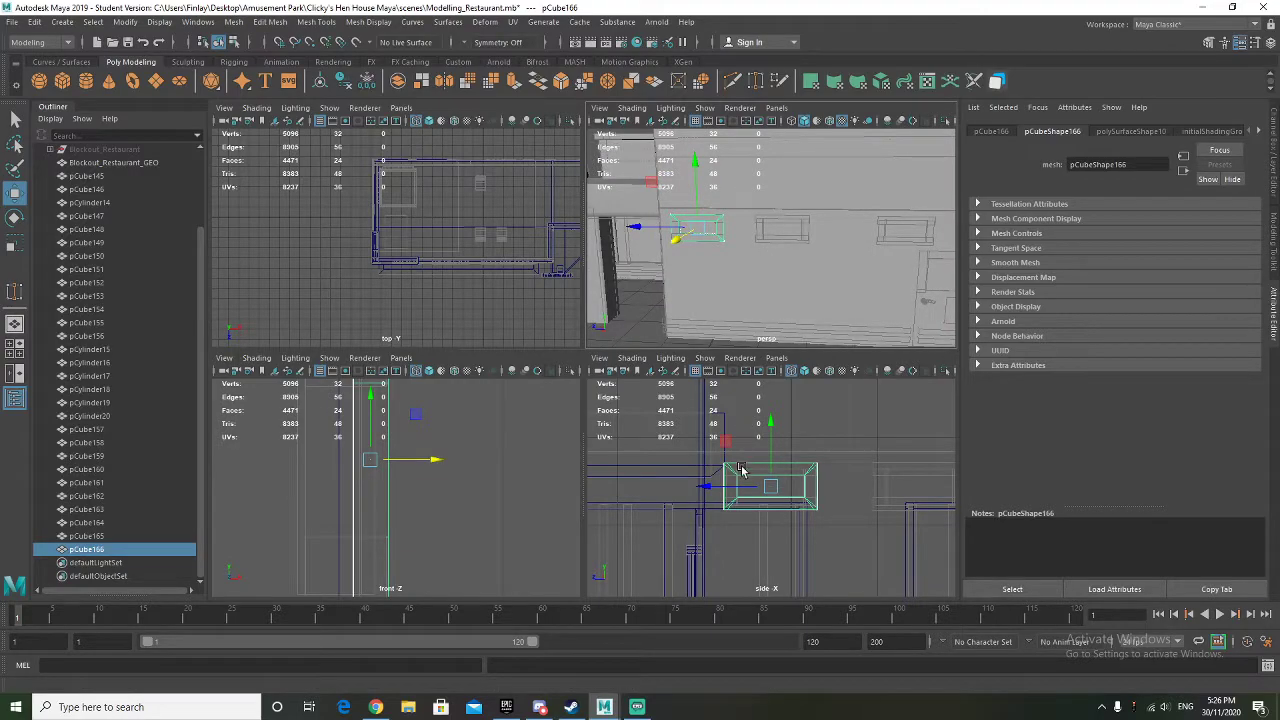
key(ctrl+d)
drag(729, 487, 881, 486)
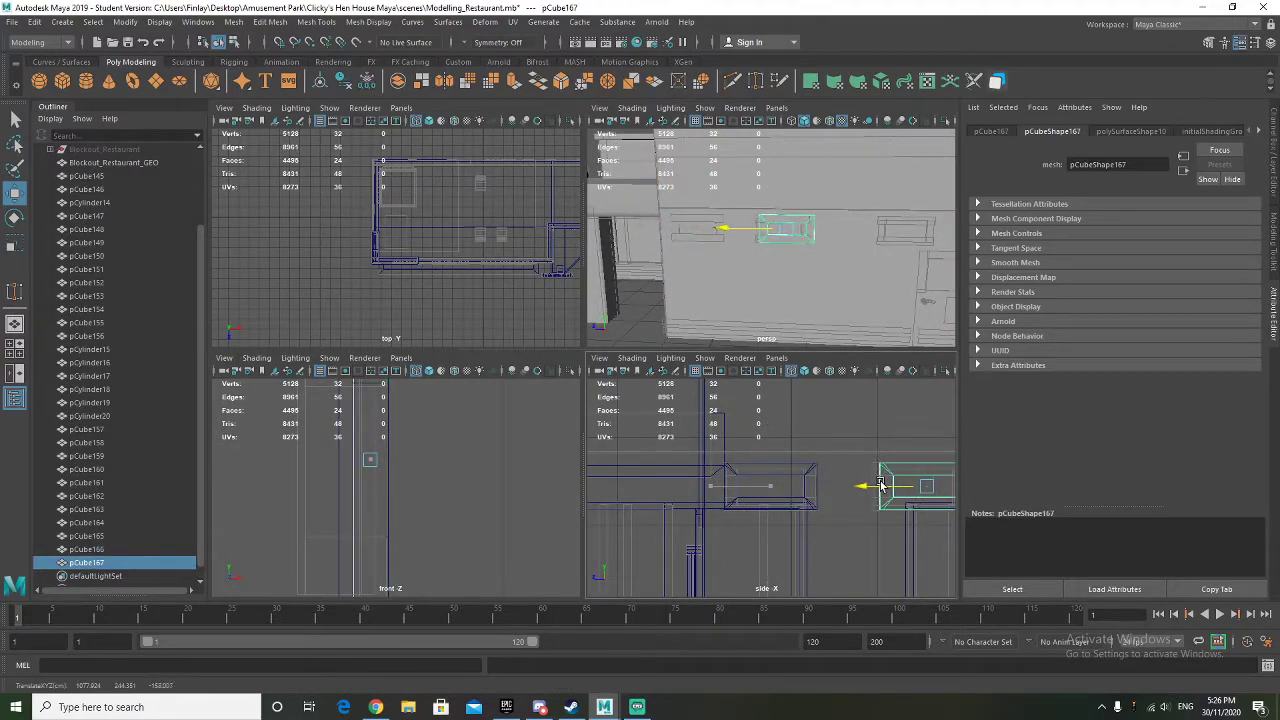
Duplicate the small frame again and move the copy along the side wall onto the third window
alt+middle_drag(875, 486, 703, 523)
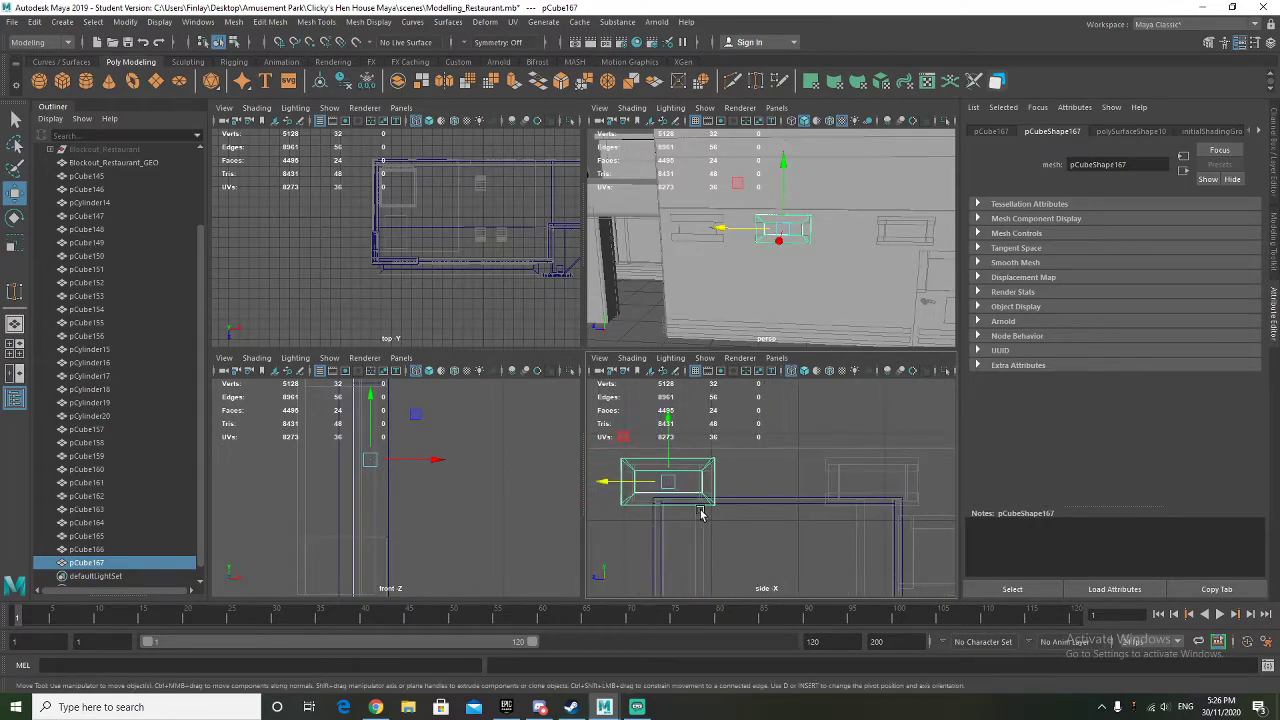
key(ctrl+d)
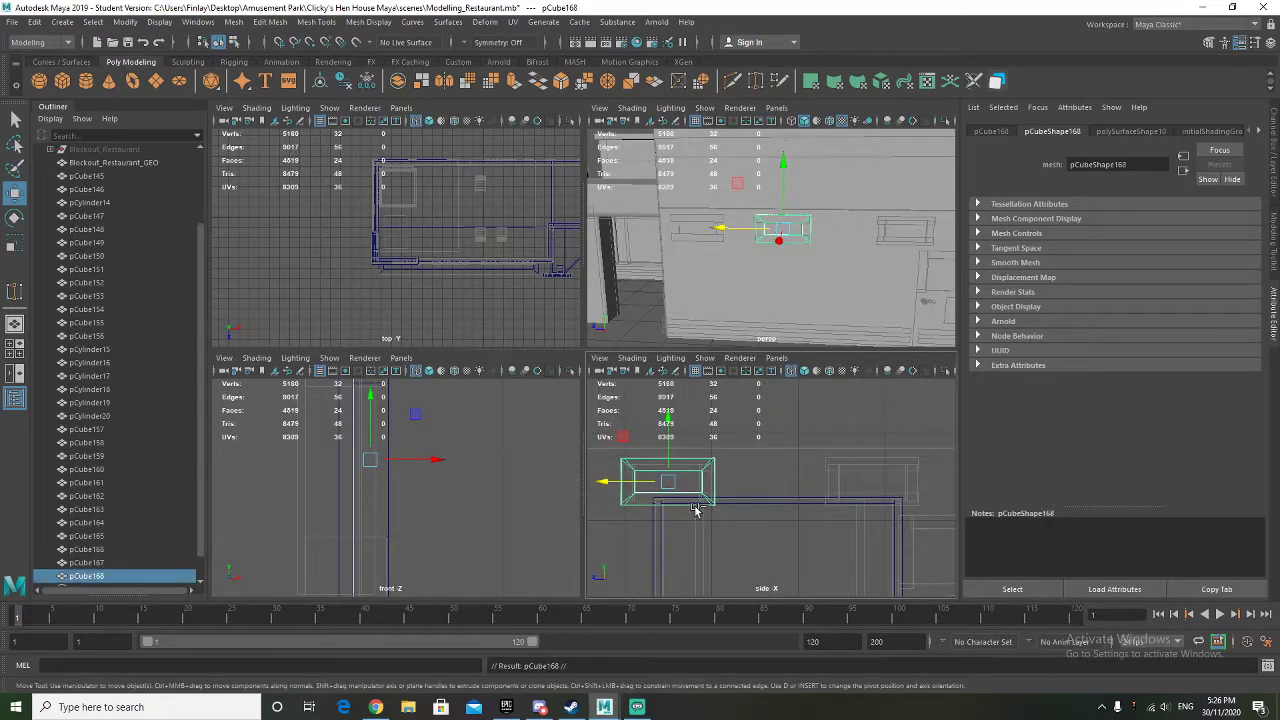
drag(613, 486, 820, 484)
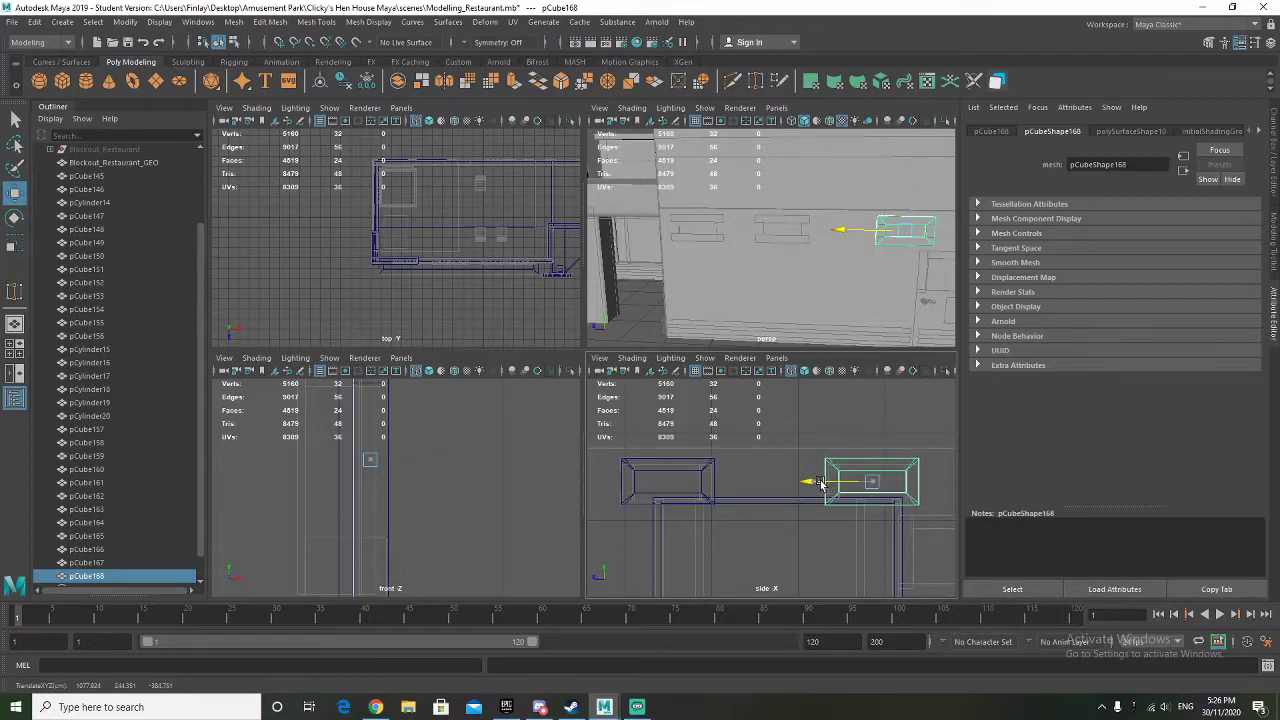
scroll(823, 240, down, 6)
alt+drag(904, 269, 769, 283)
scroll(769, 283, up, 6)
scroll(720, 470, down, 3)
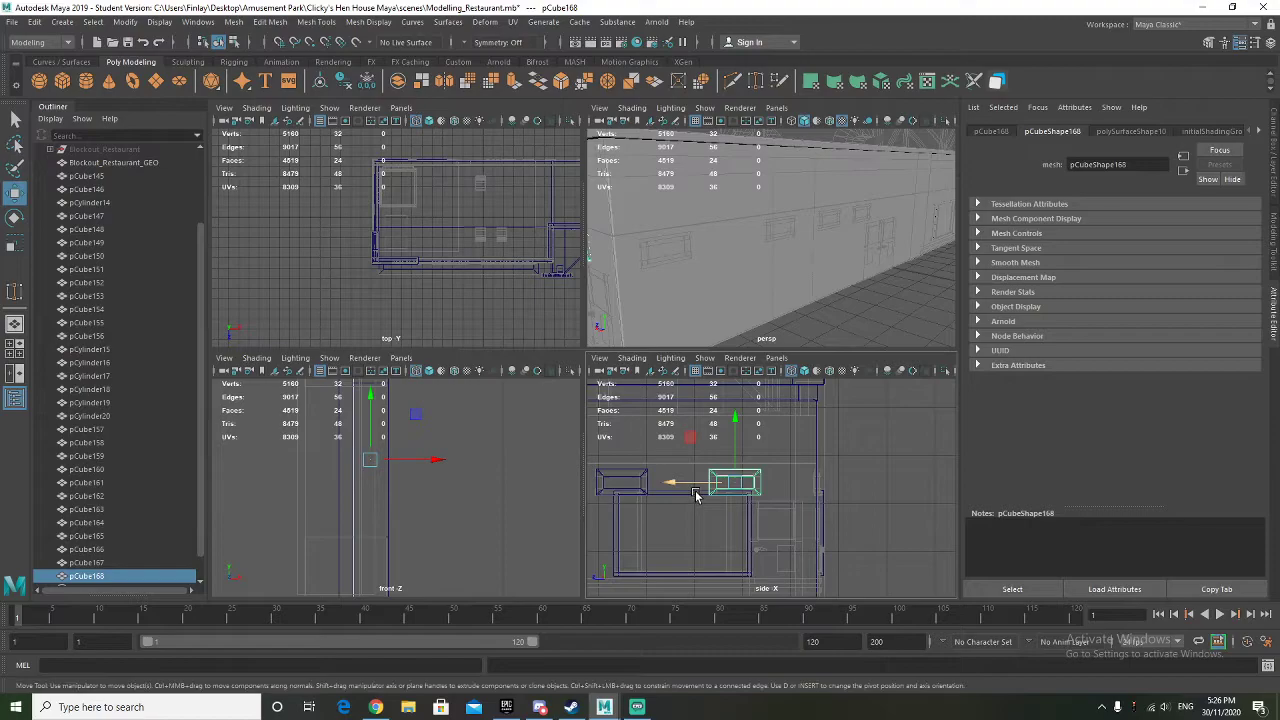
Duplicate the frame beyond the building corner, rotate the copy to match the rear wall, and place it on that wall
shift+drag(697, 496, 775, 483)
key(e)
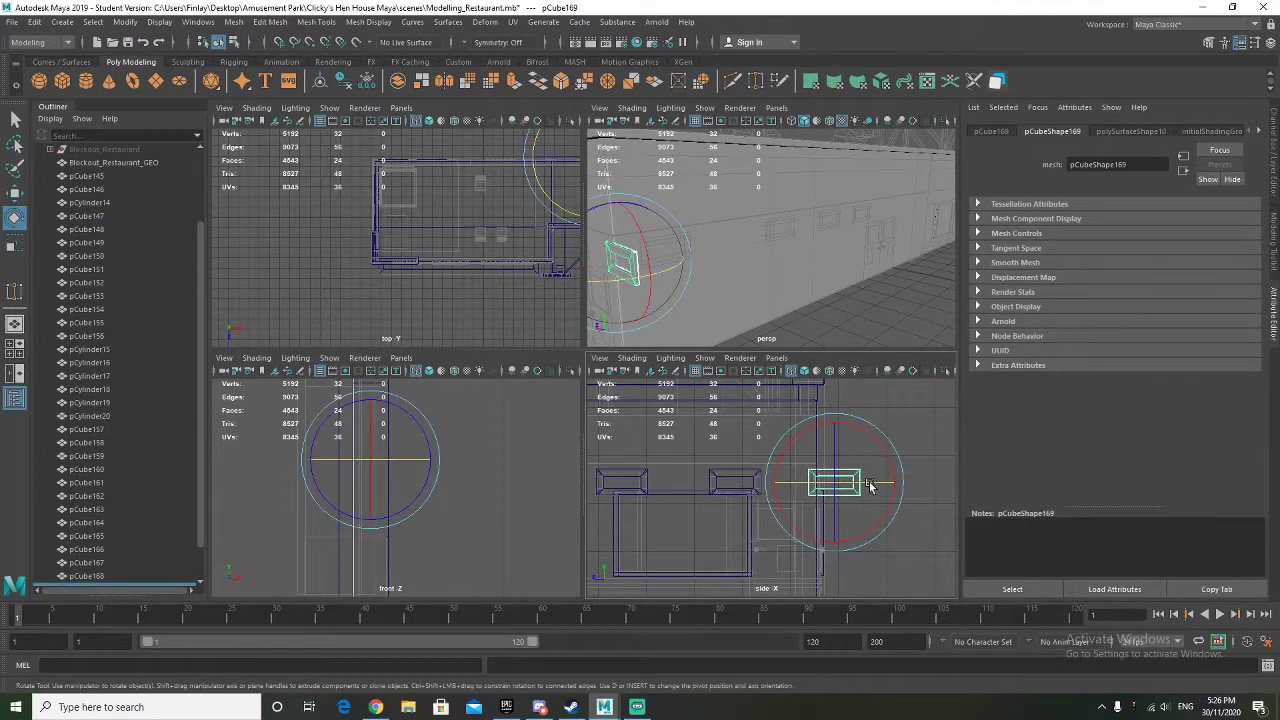
drag(800, 485, 882, 490)
key(w)
key(f)
drag(733, 248, 803, 243)
alt+middle_drag(853, 263, 782, 277)
Duplicate the rotated frame and spread the copies over the remaining small windows of the rear wall
scroll(771, 269, down, 5)
key(ctrl+d)
drag(640, 227, 712, 238)
key(f)
scroll(717, 240, down, 5)
alt+middle_drag(751, 289, 680, 286)
drag(643, 238, 713, 240)
key(f)
scroll(750, 261, down, 4)
key(f)
drag(700, 238, 640, 285)
scroll(702, 262, down, 5)
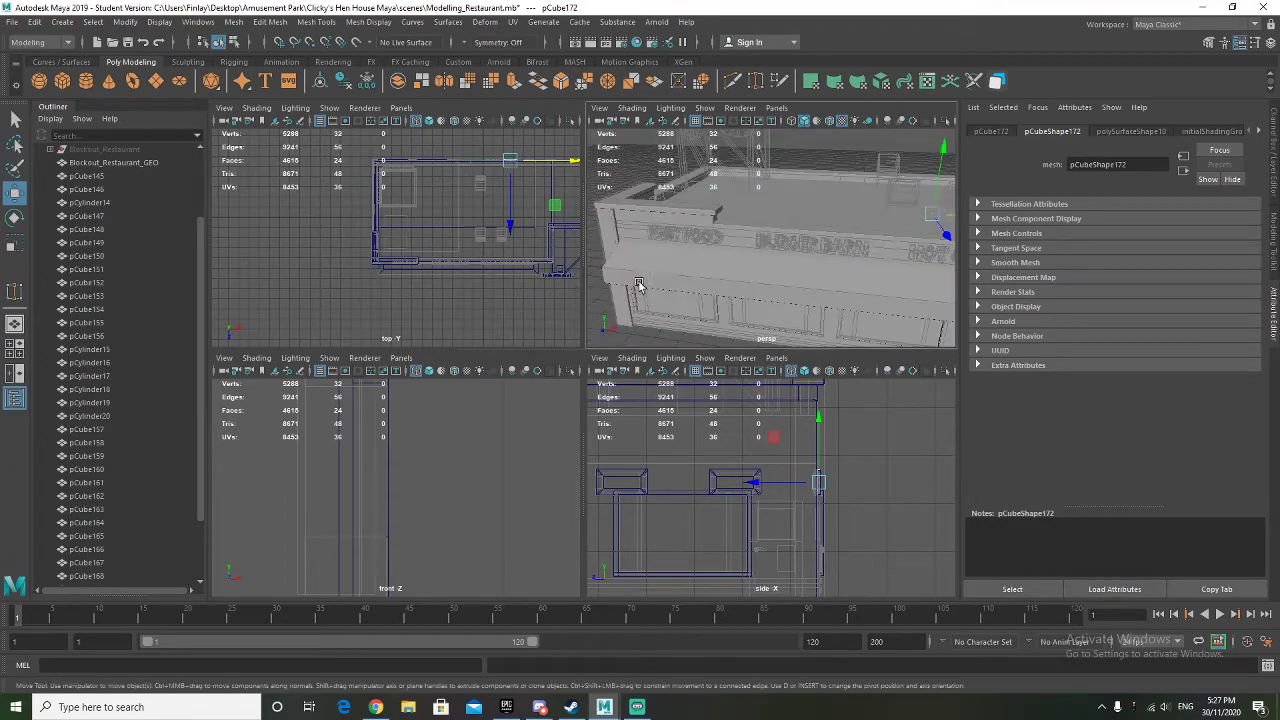
Return to object mode, deselect the last window frame, and save the restaurant scene
alt+right_drag(754, 283, 671, 281)
alt+drag(671, 281, 709, 284)
right_drag(734, 237, 774, 213)
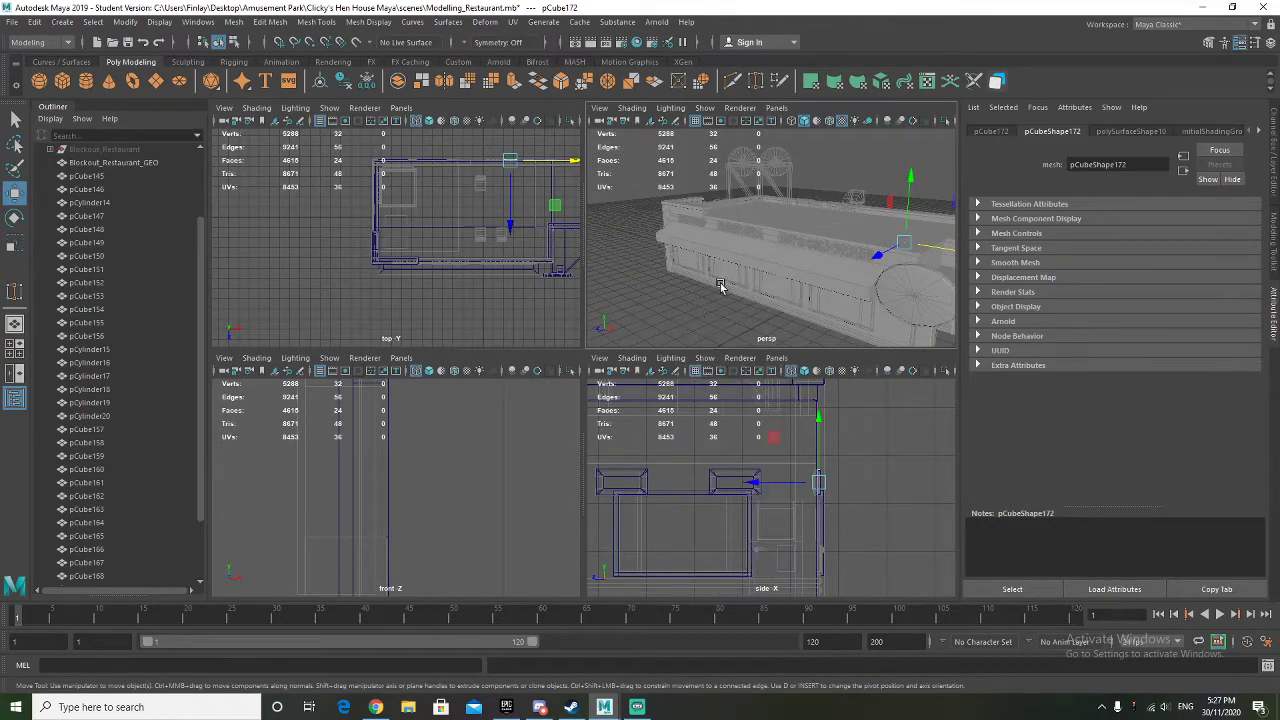
click(676, 321)
scroll(141, 405, up, 3)
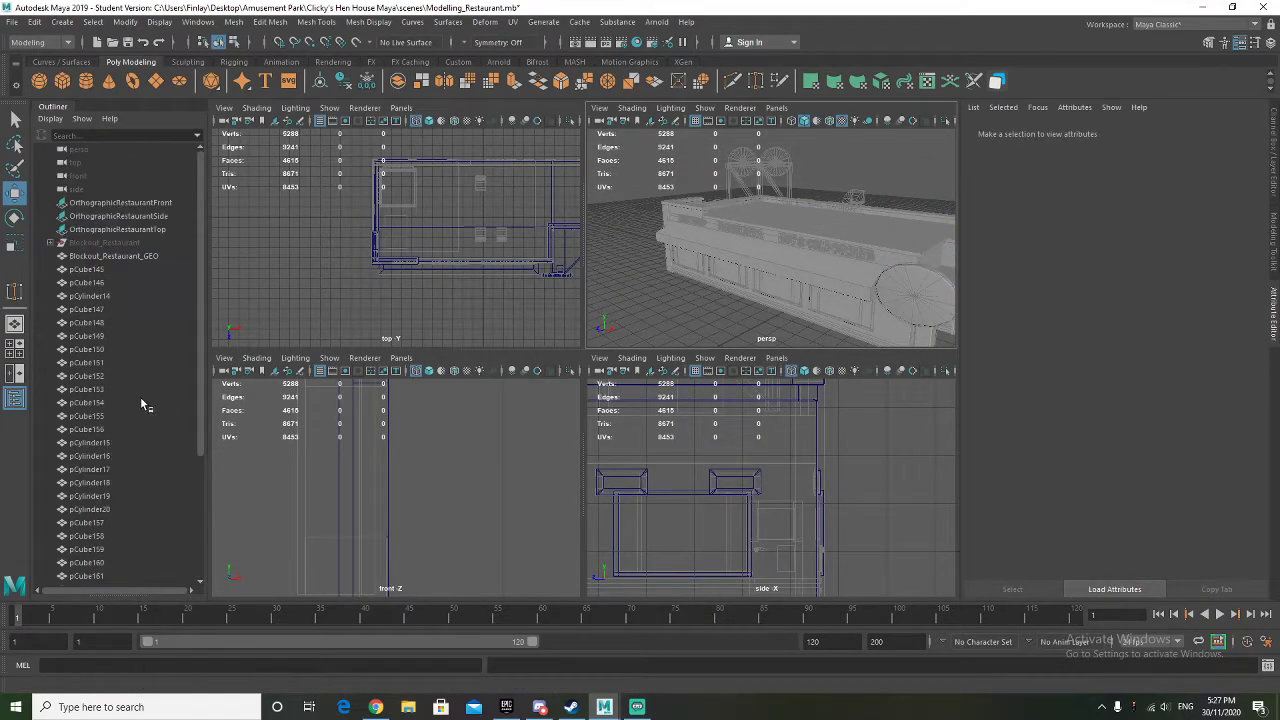
alt+drag(777, 292, 686, 276)
scroll(685, 281, down, 5)
drag(640, 185, 895, 316)
click(343, 82)
click(703, 297)
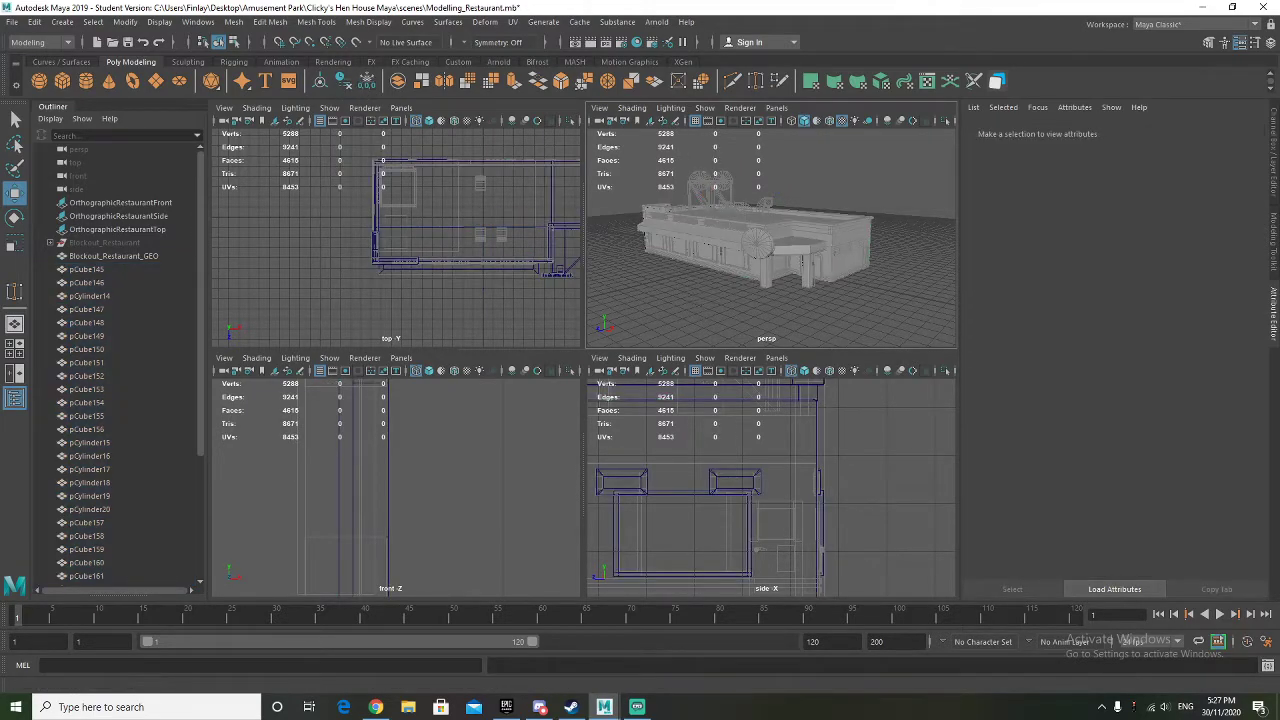
click(12, 22)
click(45, 62)
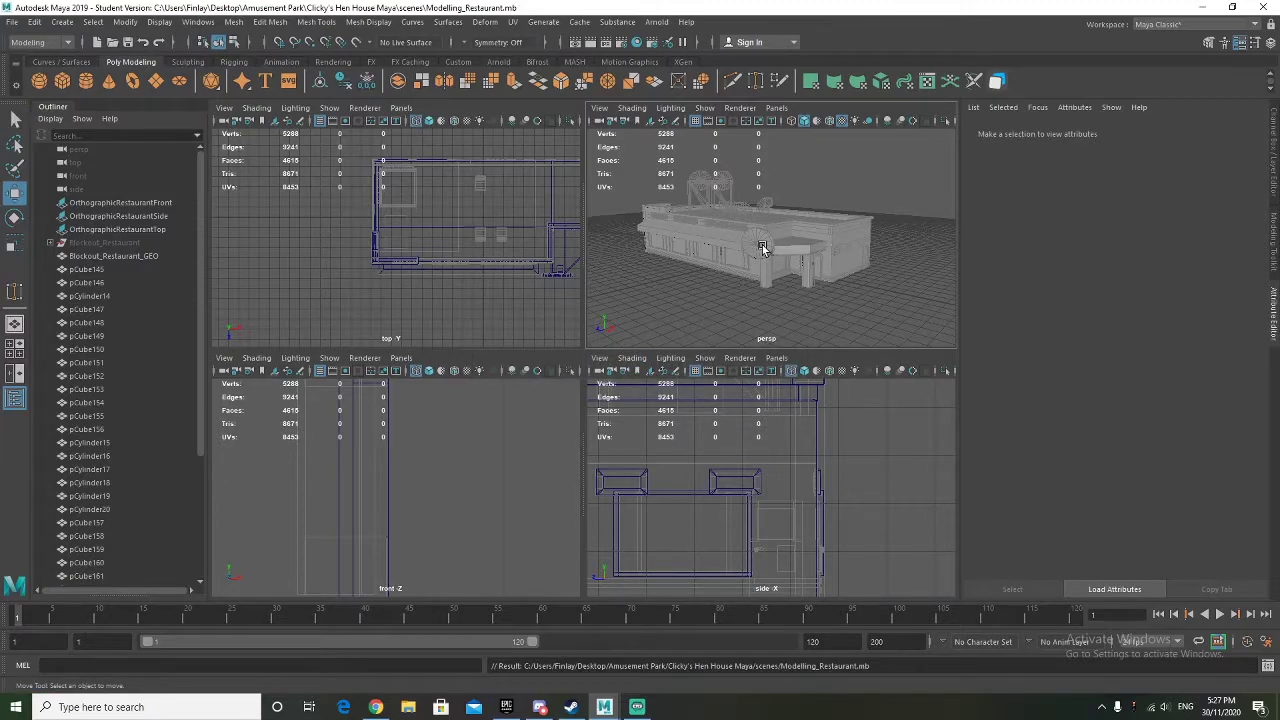
Maximize the perspective view and toggle the Blockout layer's template and visibility to compare the new geometry with the blockout
key(space)
click(1274, 170)
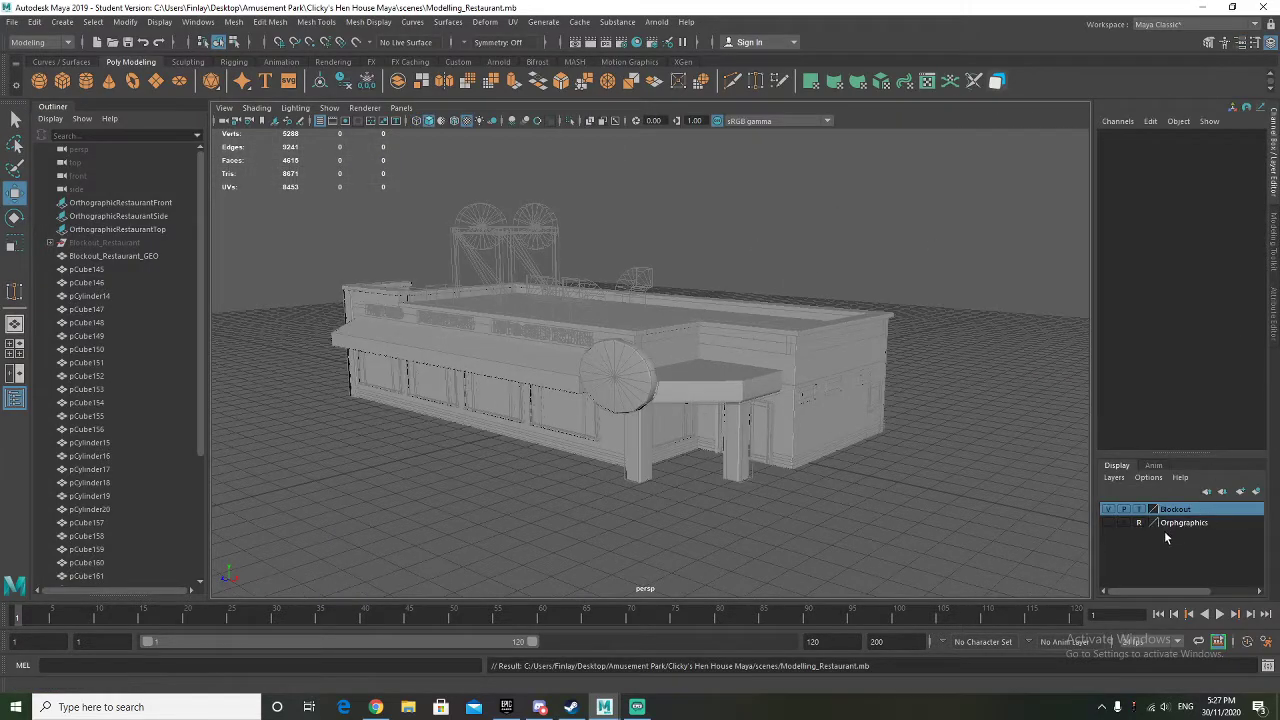
click(1139, 510)
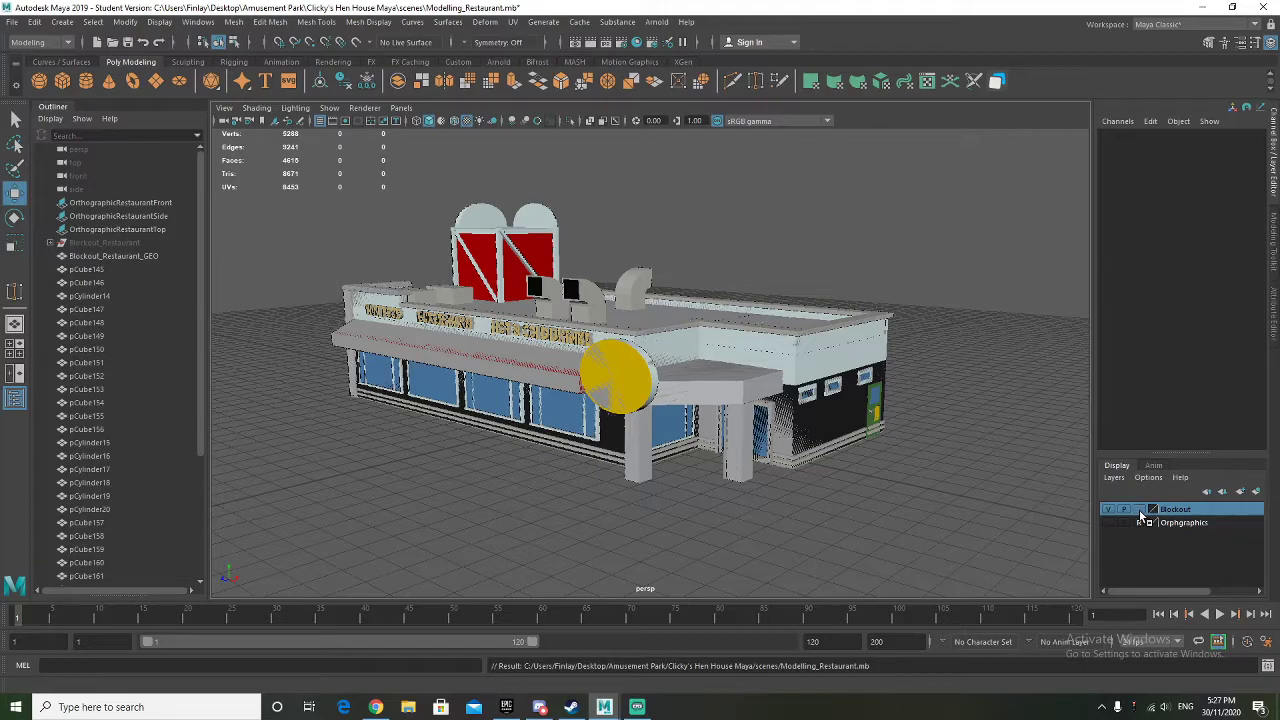
click(1139, 510)
click(1108, 509)
mouse_move(780, 395)
alt+mouse_down()
mouse_move(757, 377)
mouse_move(755, 395)
alt+mouse_up()
alt+drag(729, 410, 617, 392)
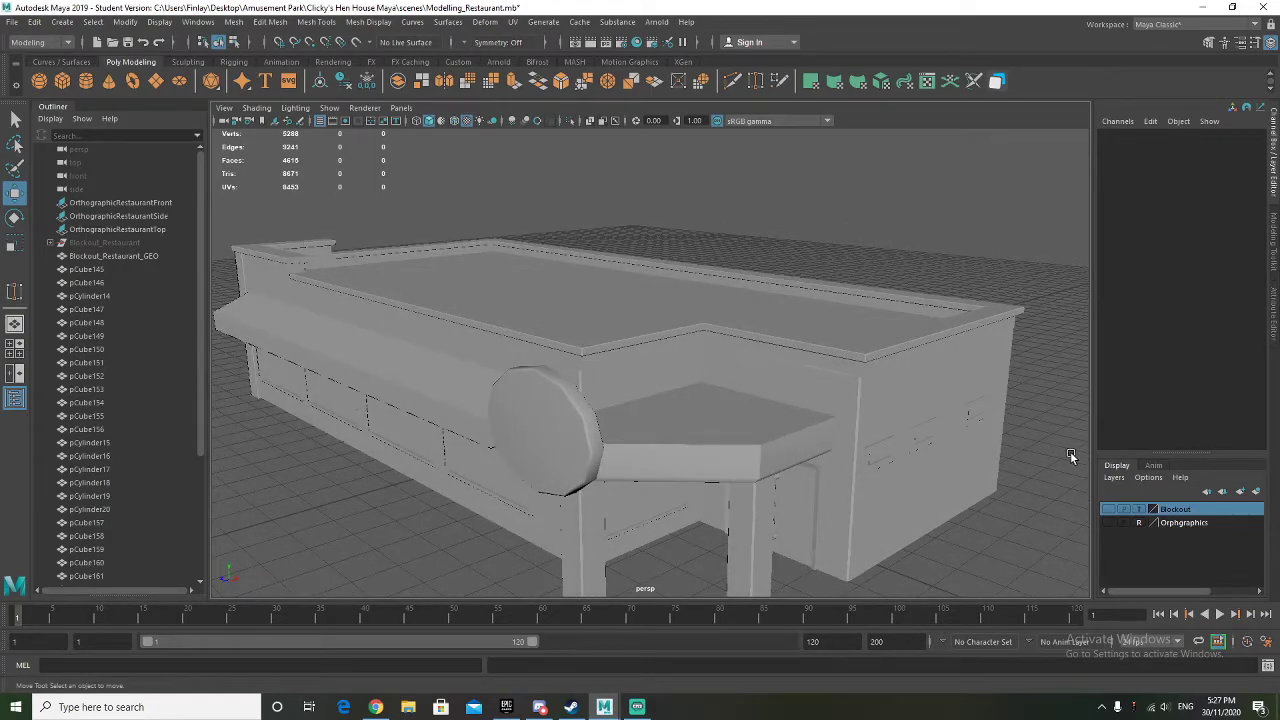
click(1110, 509)
mouse_move(750, 416)
alt+mouse_down()
mouse_move(731, 410)
mouse_move(741, 402)
alt+mouse_up()
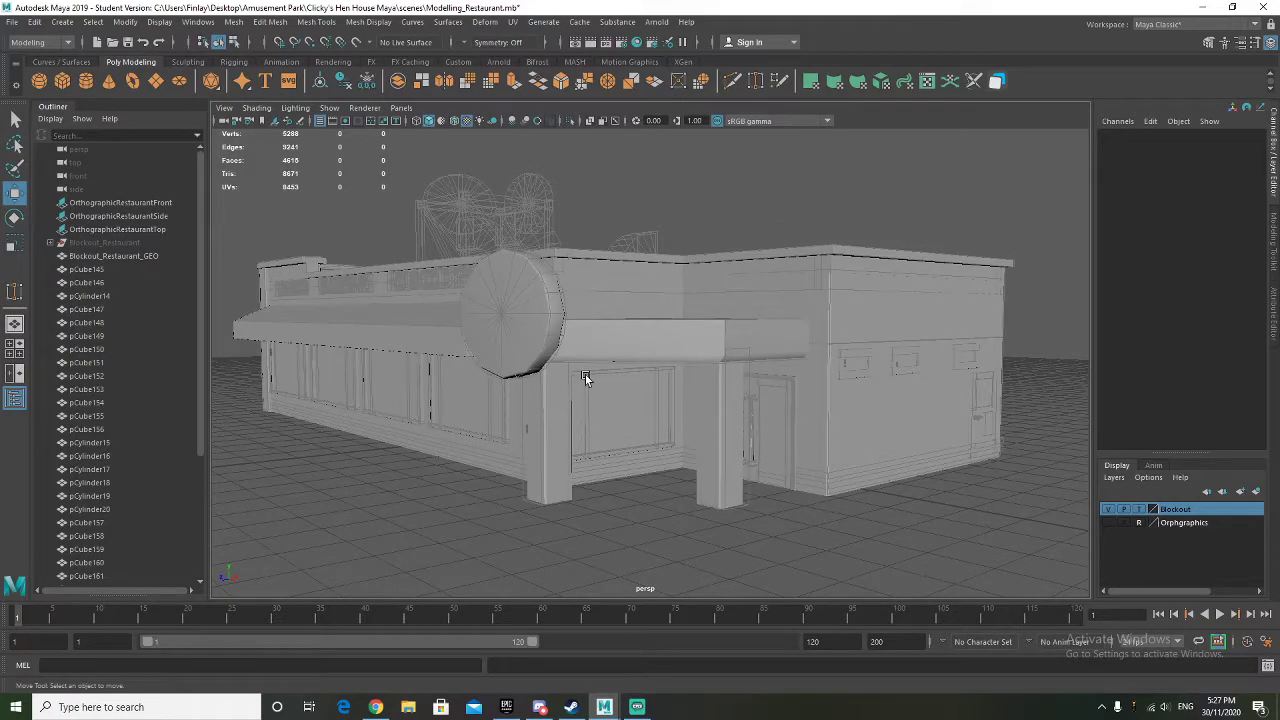
alt+drag(672, 419, 764, 439)
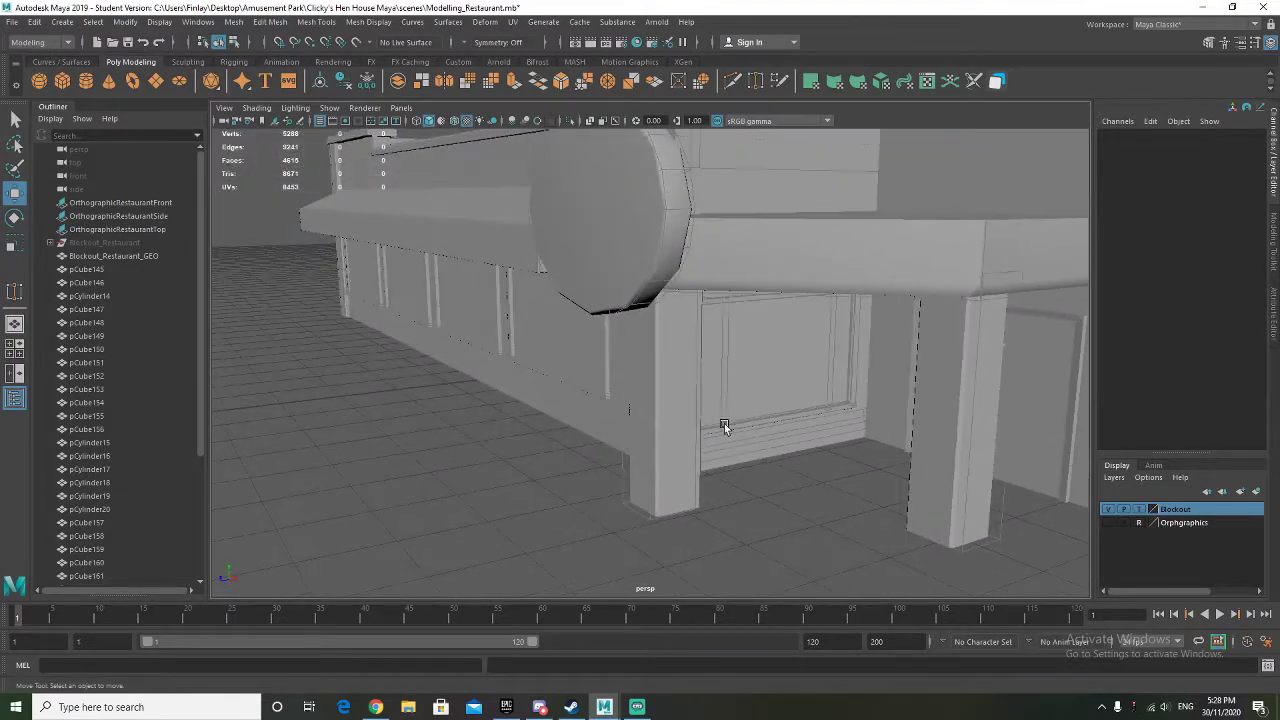
Create a polygon cube and move it to the far end of the front wall, at about X -962 and Z 453
click(62, 82)
alt+drag(420, 330, 450, 337)
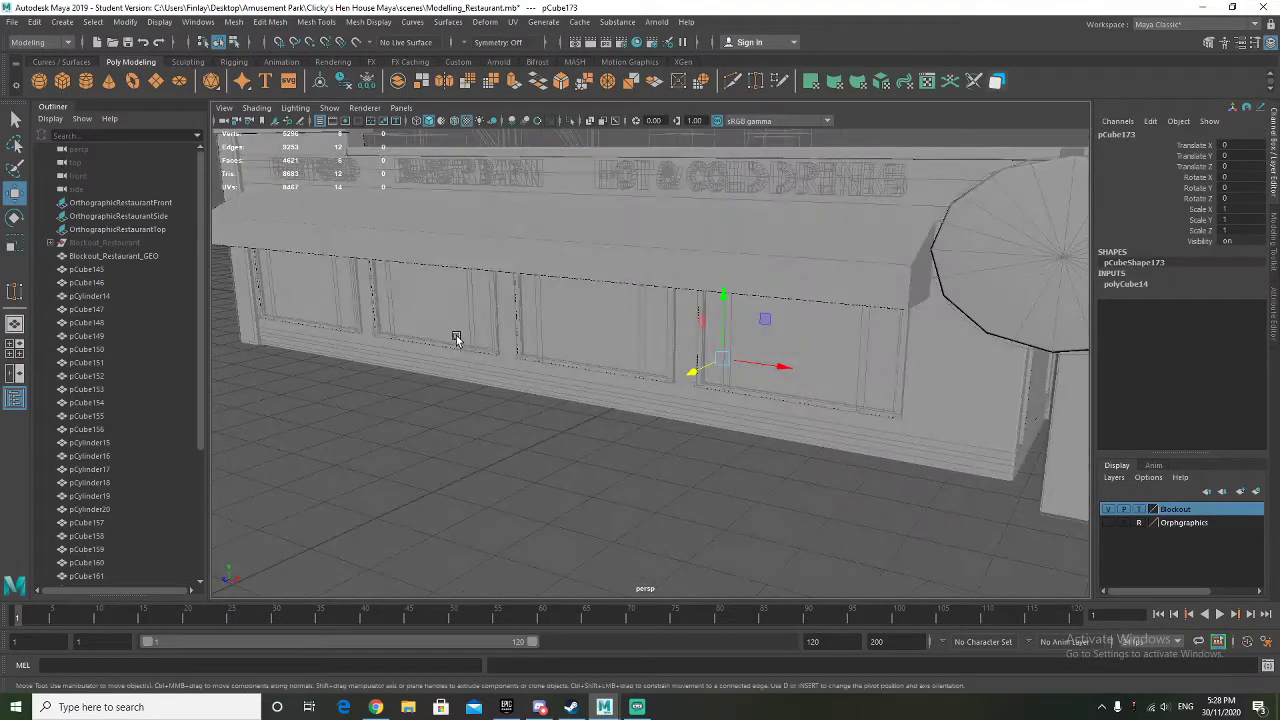
key(space)
scroll(523, 277, up, 2)
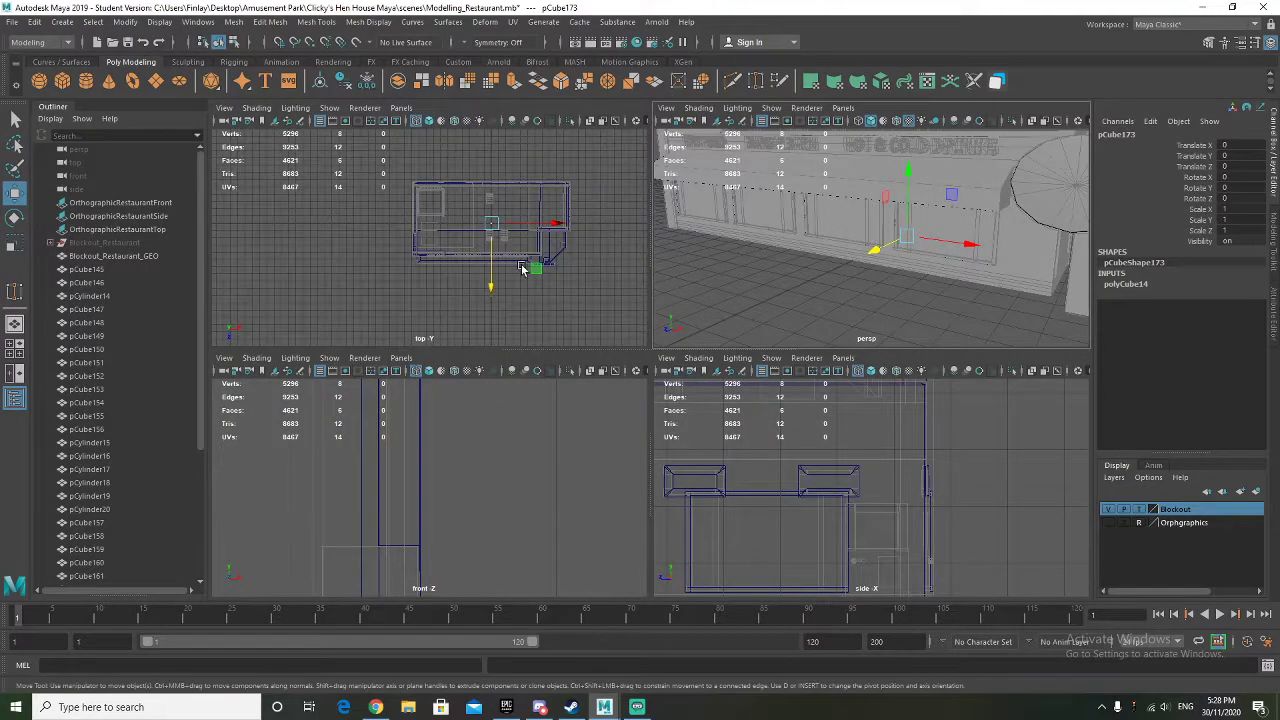
drag(567, 263, 537, 283)
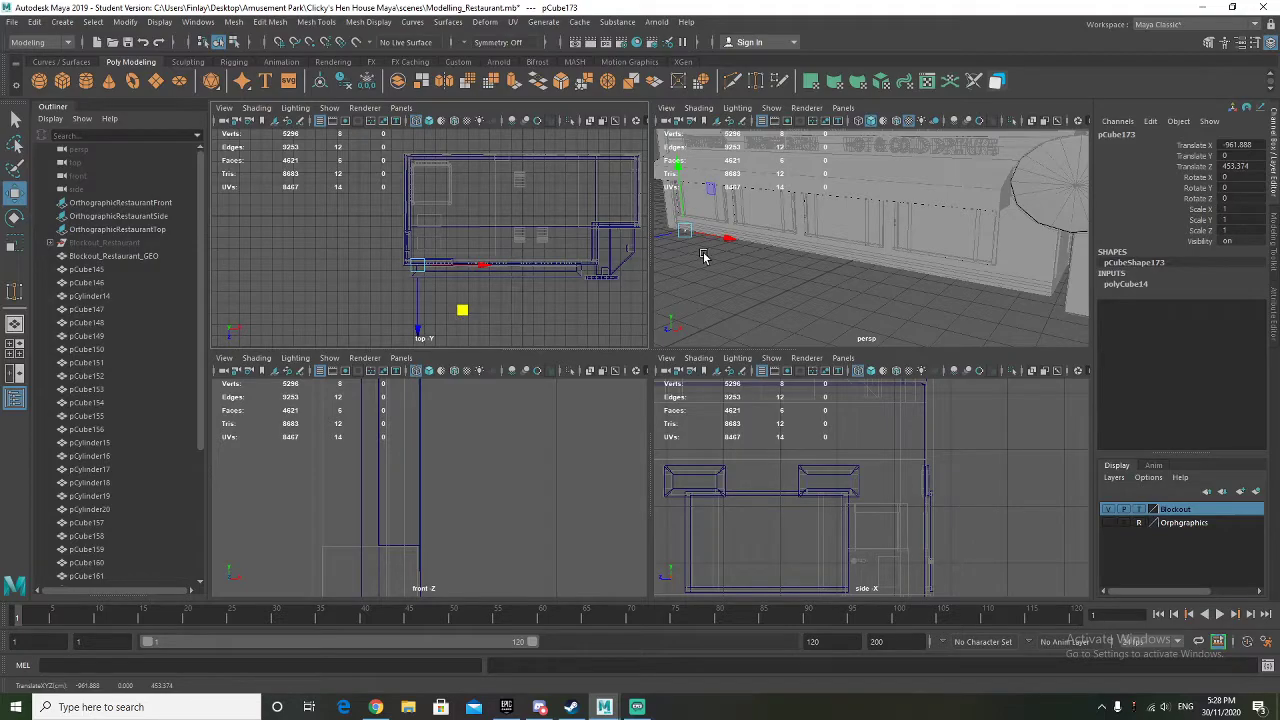
key(f)
Scale the cube uniformly to about 11.4, raise it to about Y 20.2, and shift it to about Z 448
scroll(806, 249, down, 5)
key(f)
scroll(864, 247, down, 2)
alt+drag(865, 248, 814, 251)
key(r)
key(w)
drag(871, 172, 873, 146)
alt+drag(873, 146, 940, 226)
key(r)
key(w)
drag(843, 215, 831, 218)
Slide the cube against the front wall's end pillar, at about X -1019 and Z 447.5
alt+drag(833, 267, 881, 272)
scroll(921, 290, down, 3)
alt+middle_drag(975, 275, 763, 254)
alt+drag(763, 254, 923, 263)
alt+middle_drag(923, 263, 780, 242)
alt+drag(780, 242, 830, 265)
scroll(897, 257, down, 5)
key(f)
key(f)
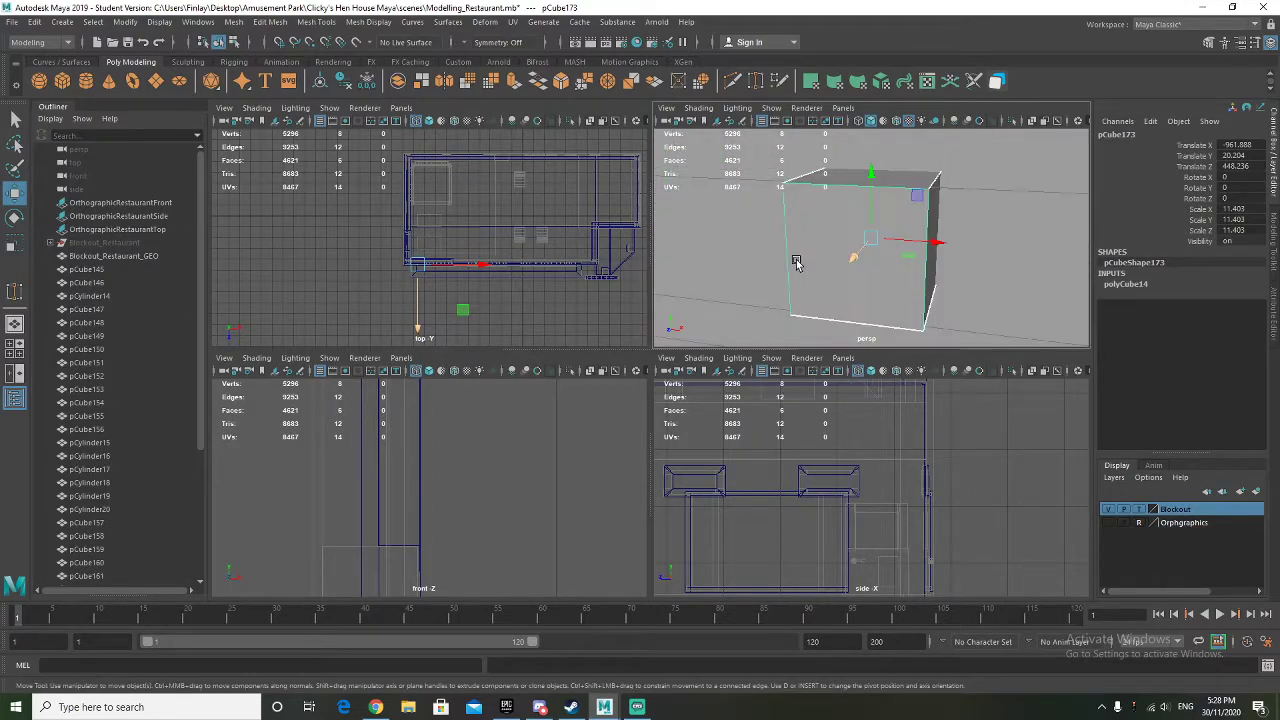
drag(933, 237, 861, 244)
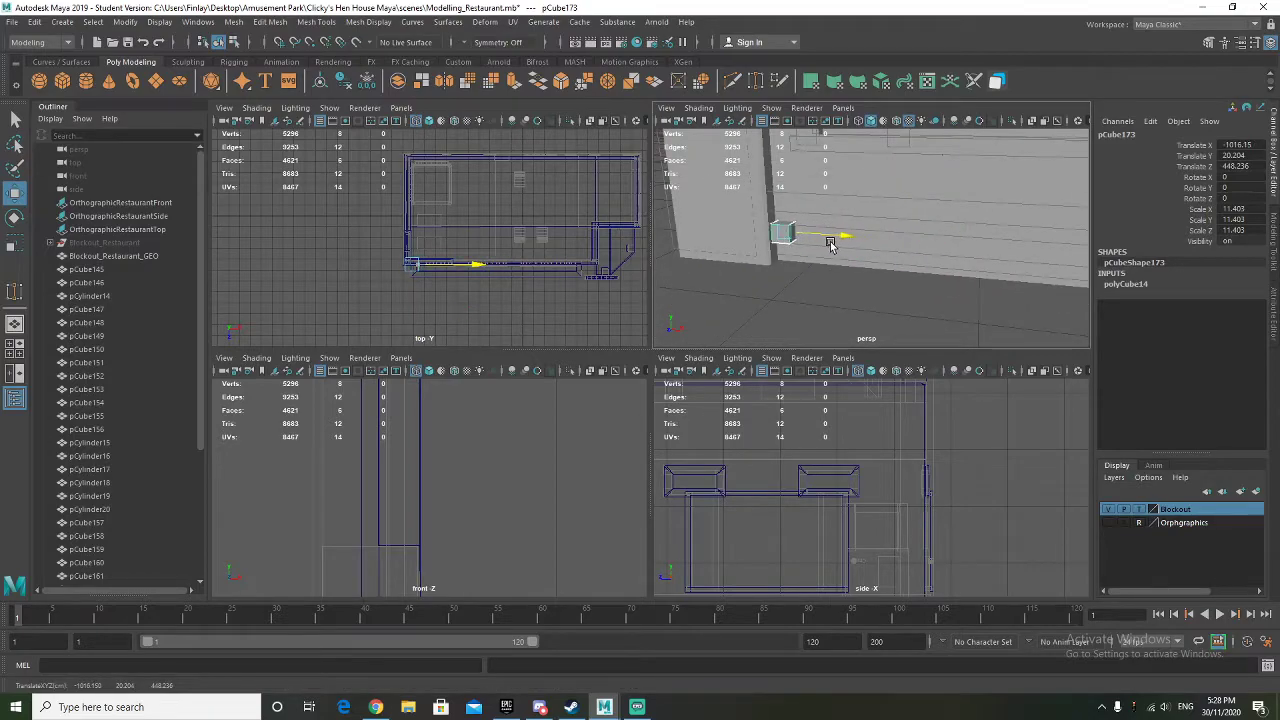
key(f)
alt+drag(831, 286, 820, 256)
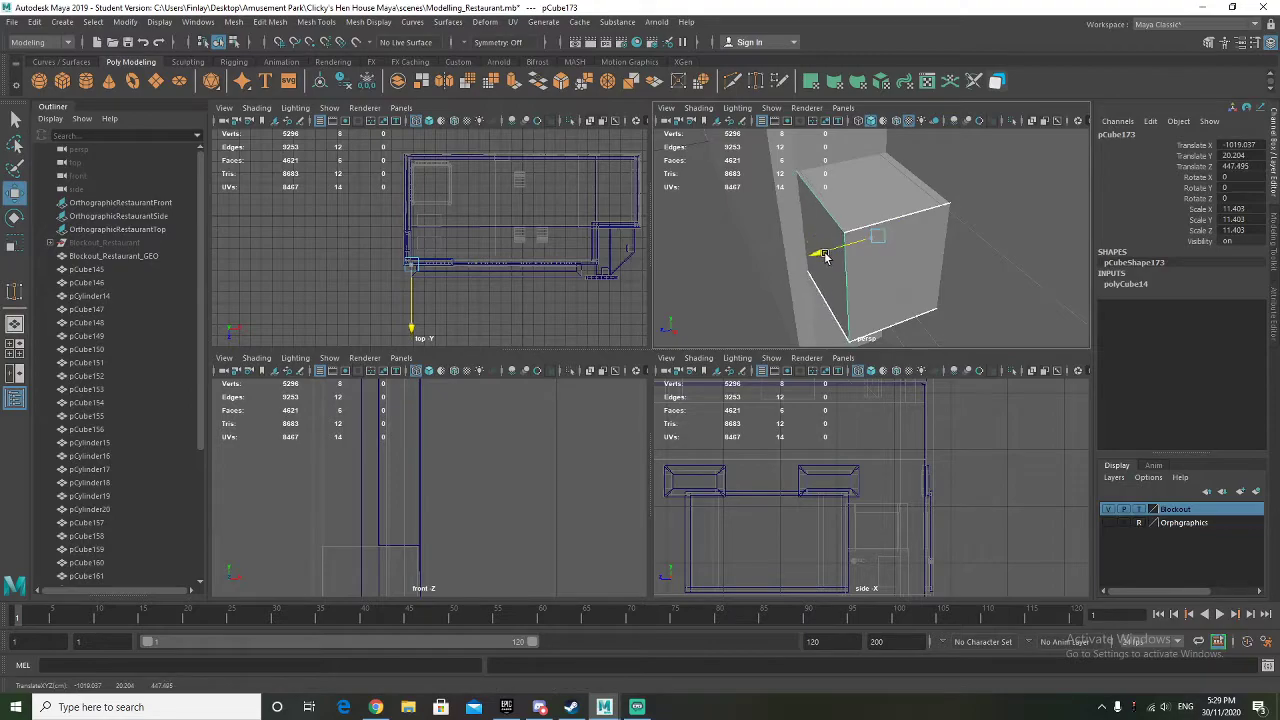
Stretch the cube along the base of the front wall by moving its end face to the wall's opposite end
right_drag(904, 255, 906, 282)
click(911, 240)
key(f)
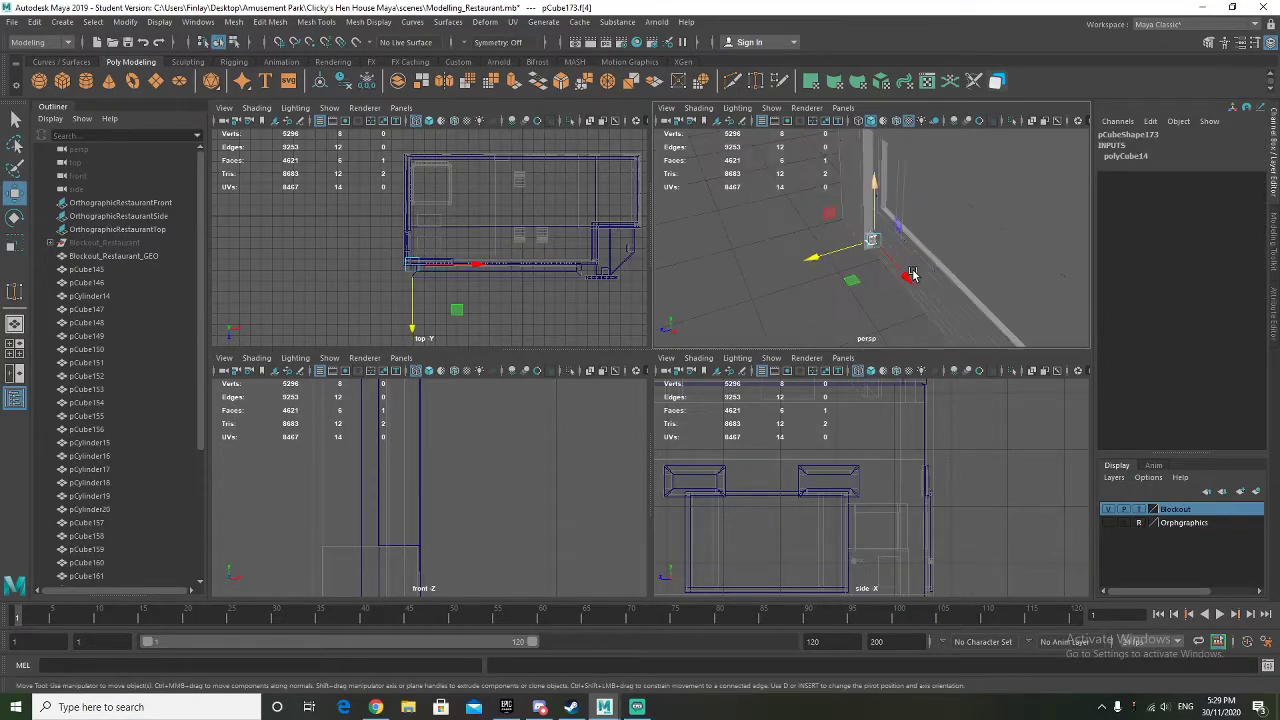
mouse_move(930, 307)
alt+mouse_down()
mouse_move(880, 285)
mouse_move(905, 265)
mouse_move(945, 265)
mouse_move(945, 287)
mouse_move(919, 284)
alt+mouse_up()
alt+right_drag(1005, 318, 845, 276)
drag(891, 278, 932, 296)
key(f)
alt+middle_drag(934, 296, 1022, 302)
drag(1029, 256, 795, 234)
Move the block's rear face back along the side window wall to the recessed entrance corner
click(905, 241)
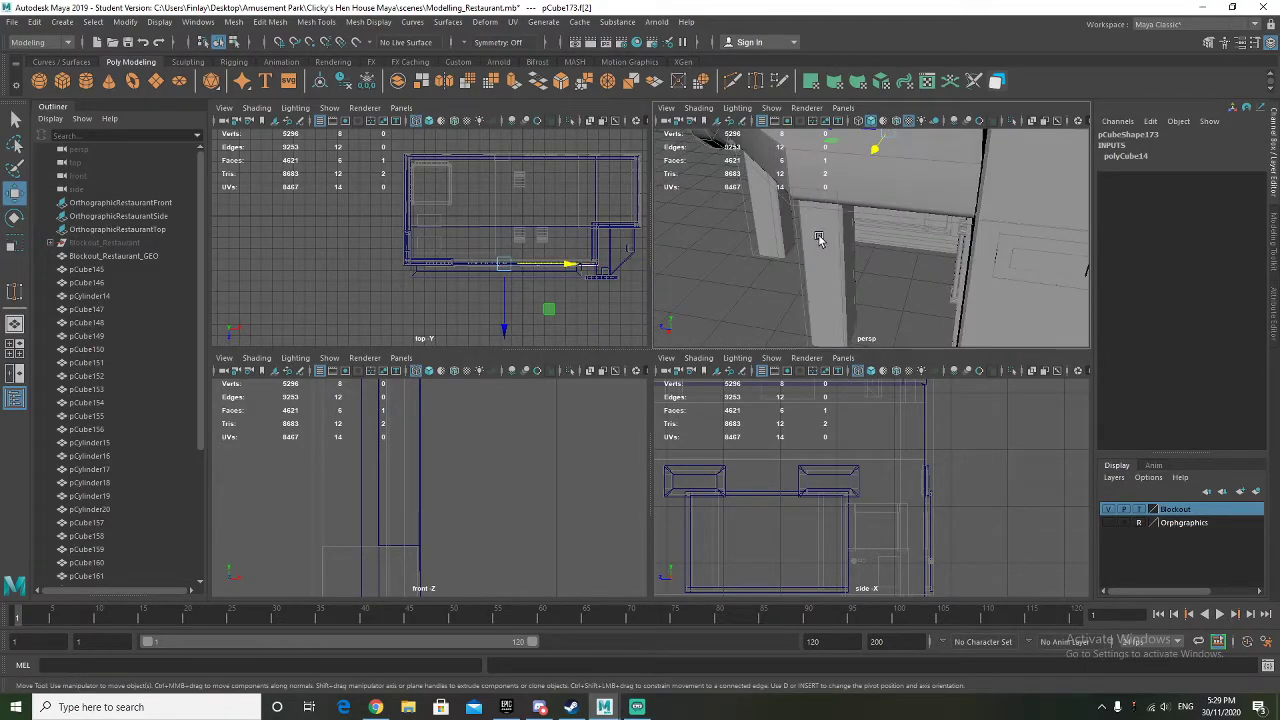
mouse_move(499, 304)
mouse_down()
mouse_move(507, 316)
mouse_move(504, 288)
mouse_up()
alt+drag(880, 220, 910, 228)
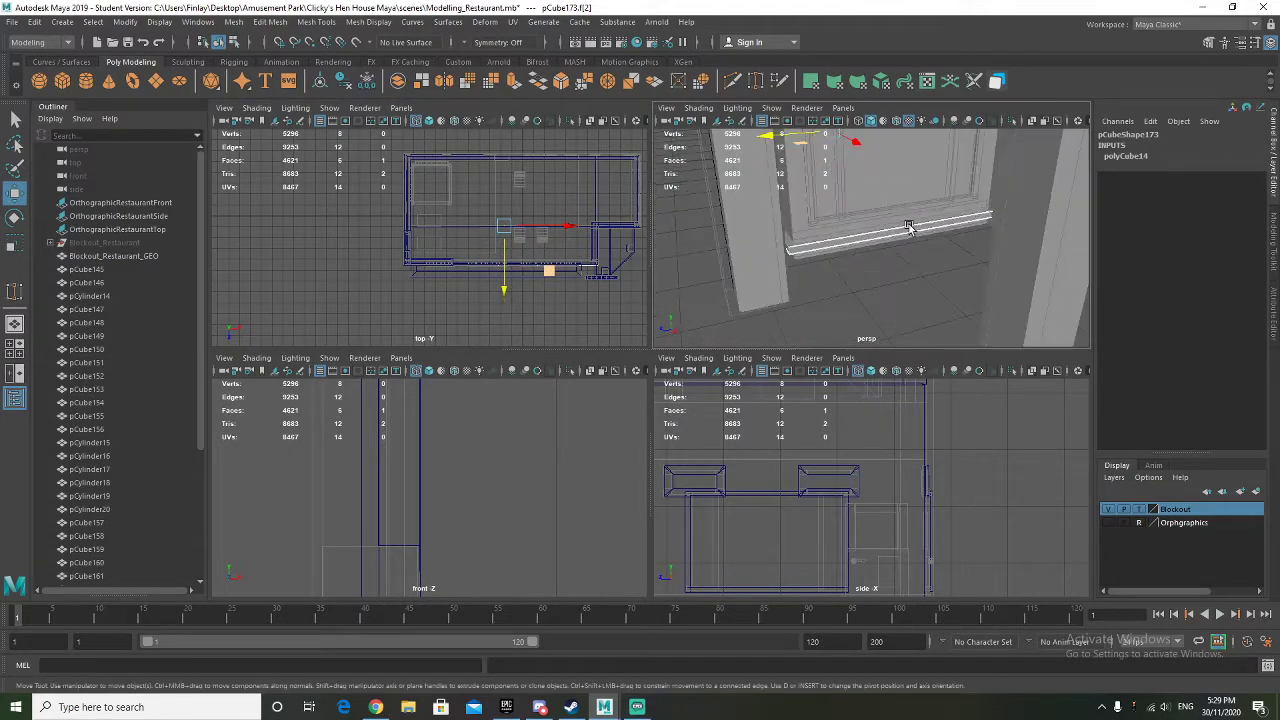
alt+drag(983, 244, 1007, 275)
scroll(957, 266, up, 5)
alt+middle_drag(1007, 275, 892, 277)
Insert an edge loop around the block close to its rear edge with the Multi-Cut tool, then return to face selection
click(880, 272)
right_click(880, 282)
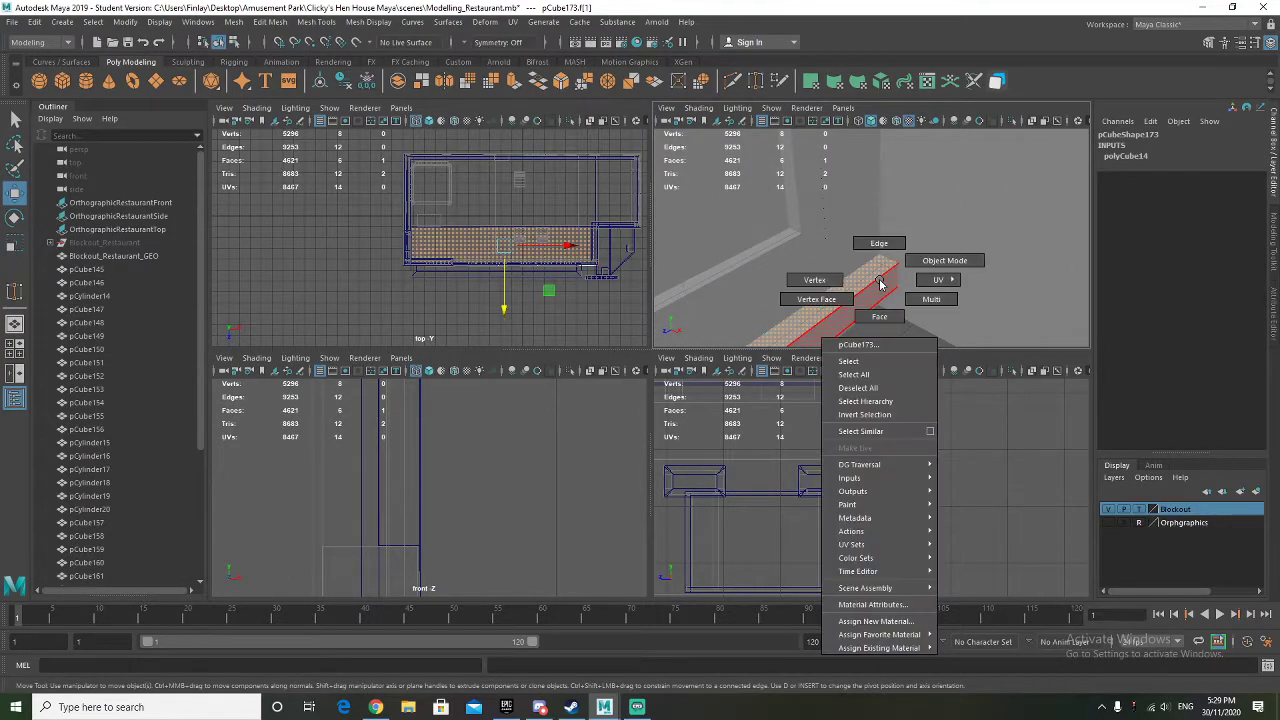
shift+right_click(877, 280)
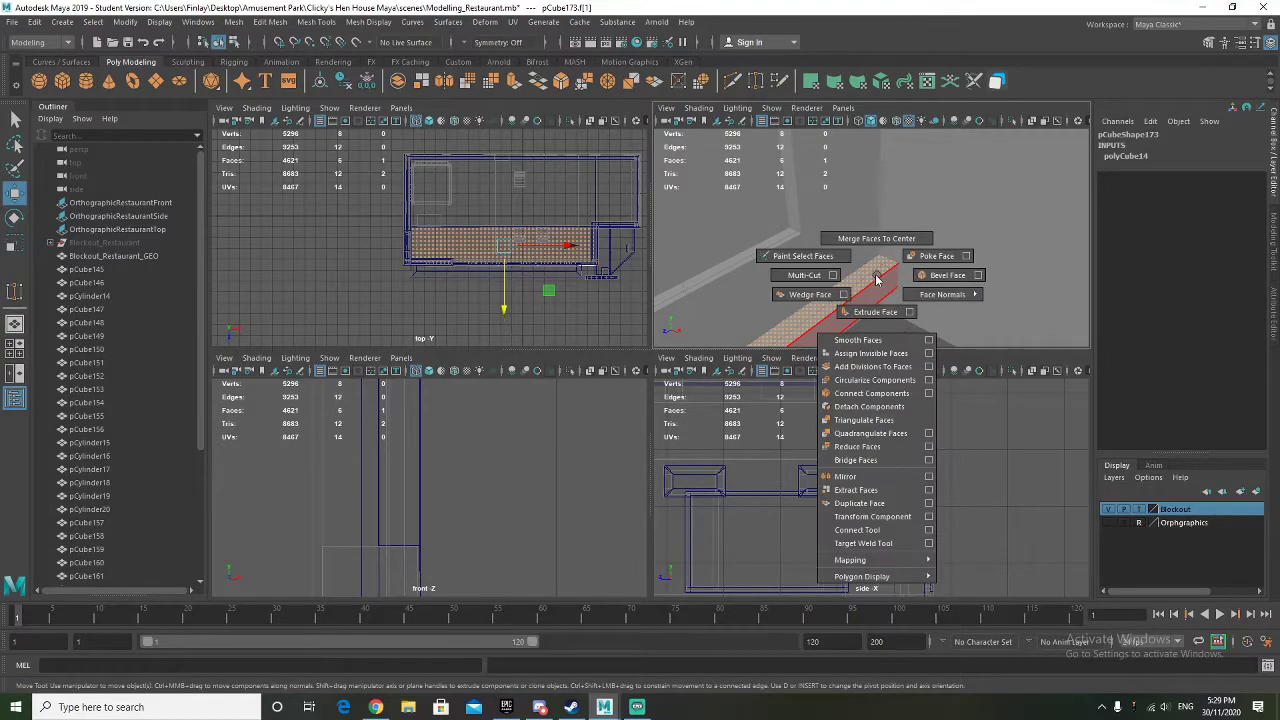
click(817, 289)
alt+middle_drag(852, 298, 810, 289)
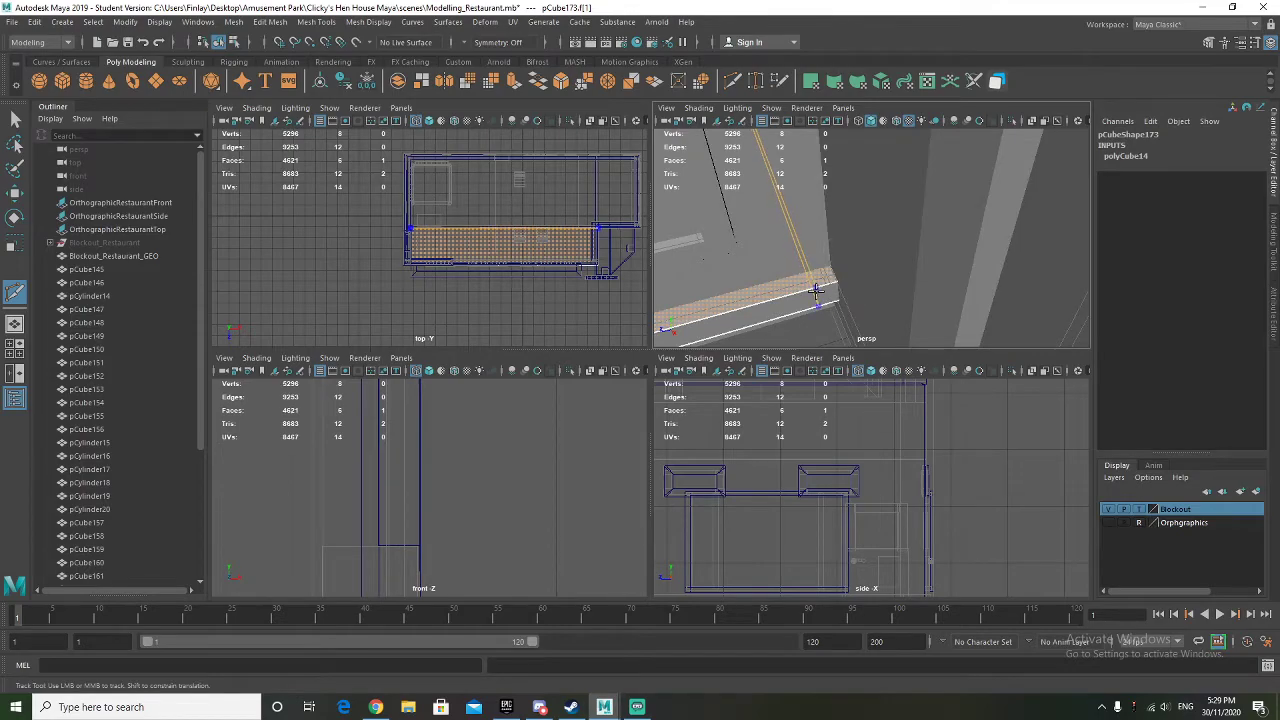
ctrl+click(816, 295)
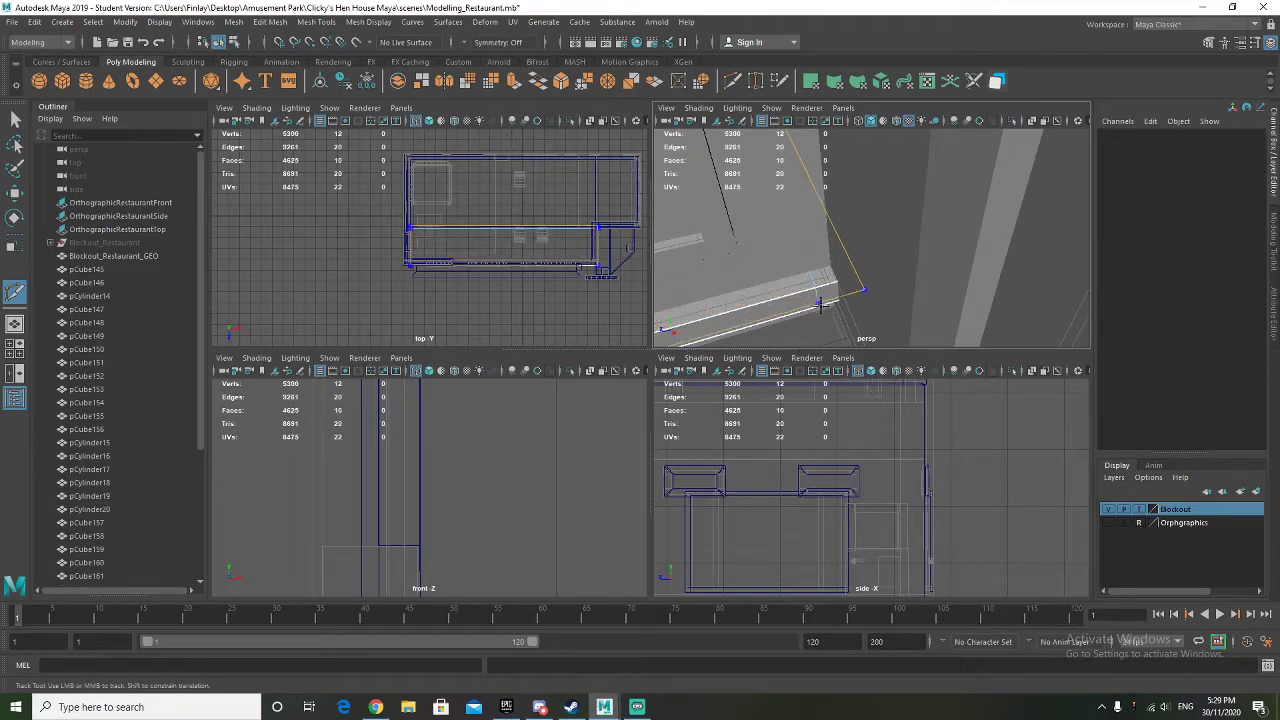
right_click(826, 290)
right_drag(826, 314, 826, 322)
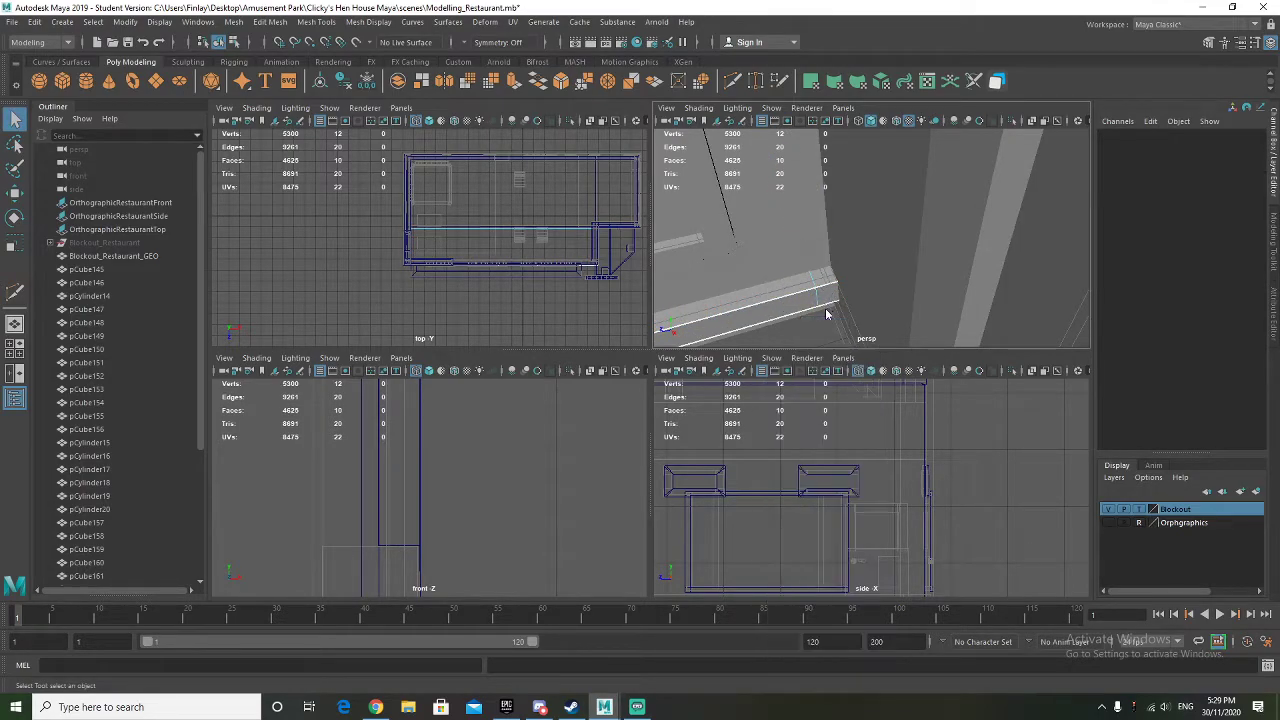
Extrude the narrow end face behind the new edge loop along X to continue the base trim beside the entrance
click(826, 298)
key(f)
alt+drag(849, 323, 891, 300)
scroll(891, 300, down, 5)
key(w)
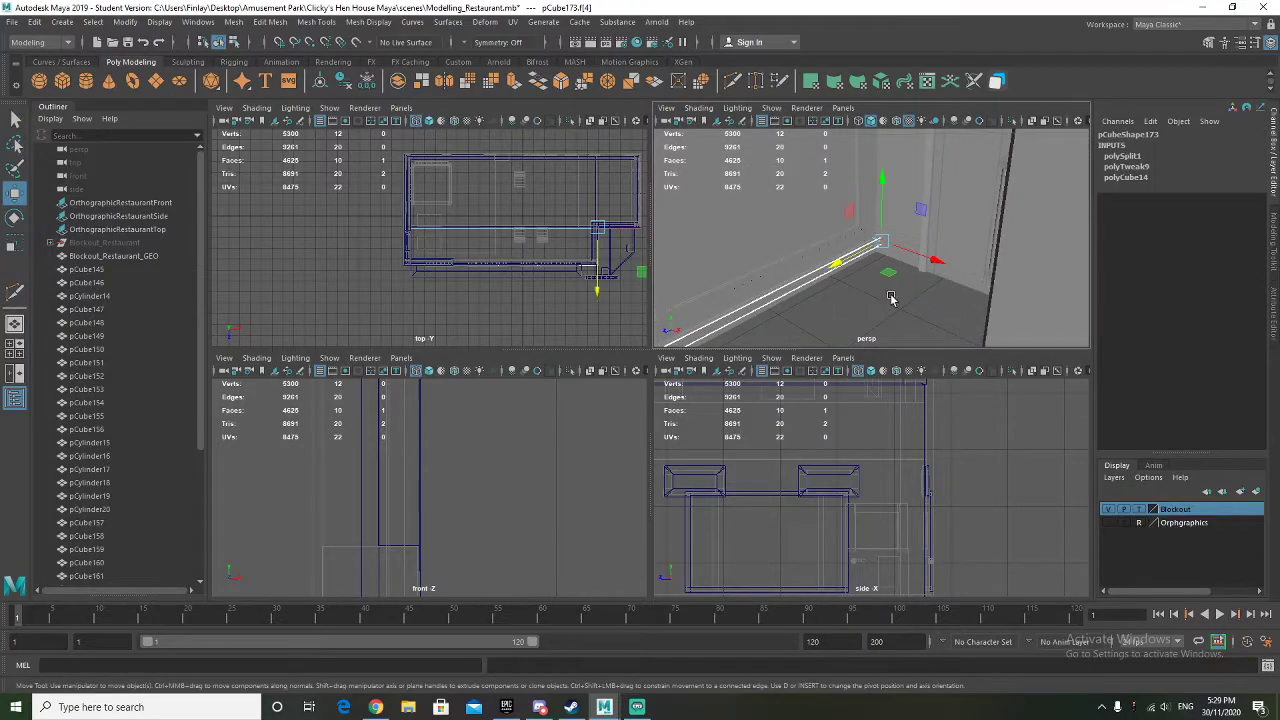
shift+drag(926, 259, 931, 297)
key(f)
scroll(963, 289, down, 4)
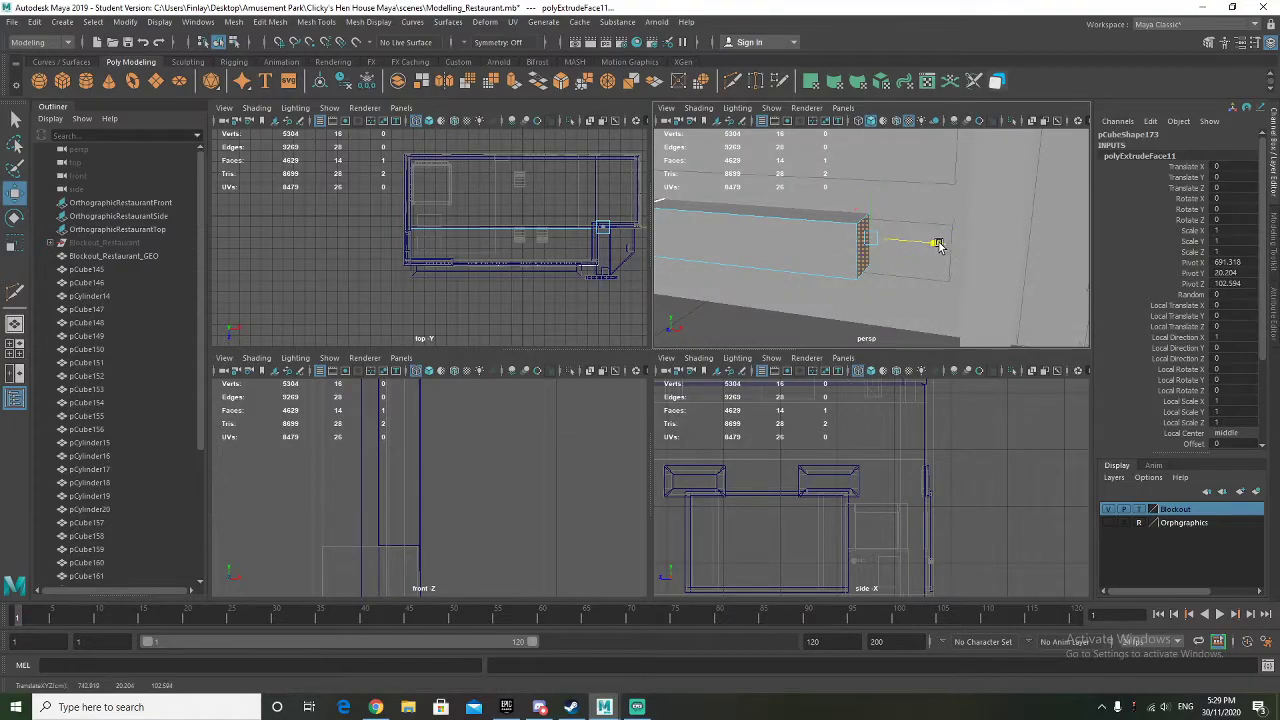
drag(935, 245, 1012, 251)
Select the hidden faces on the base trim's inner, wall-facing side, including its hidden end, and delete them
alt+drag(938, 287, 743, 271)
alt+drag(880, 258, 866, 280)
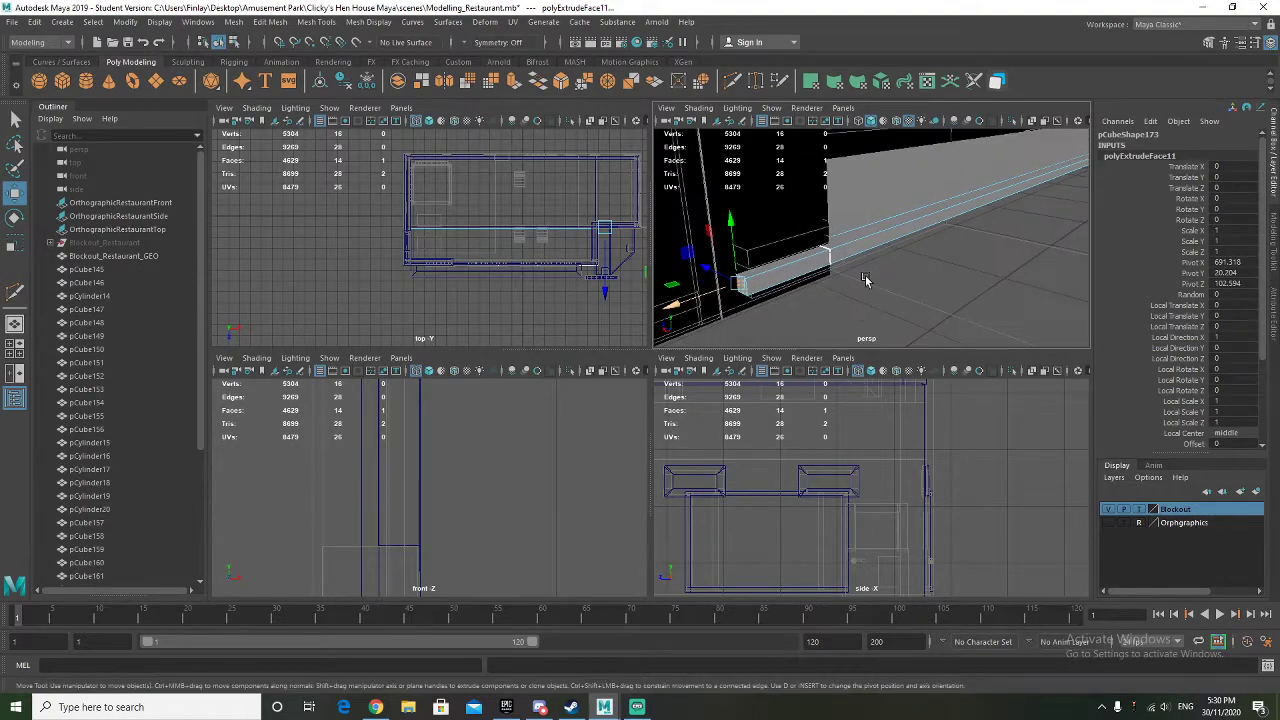
right_drag(789, 262, 795, 300)
click(803, 275)
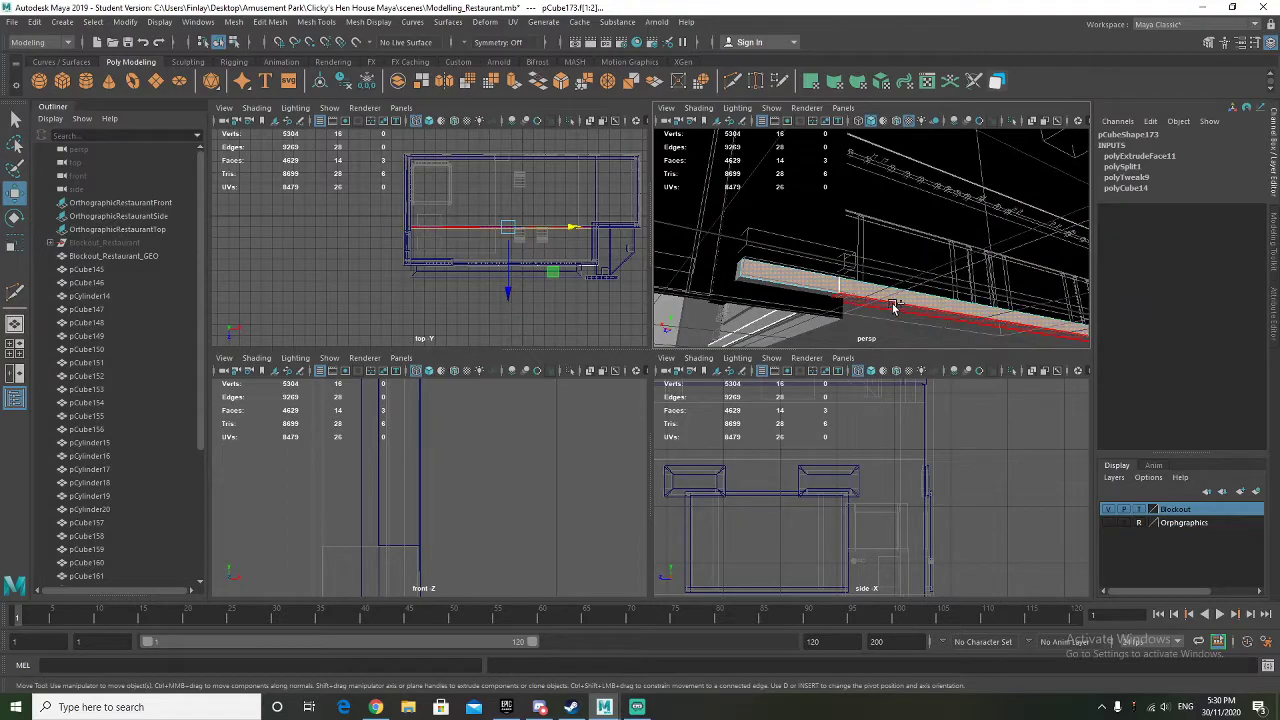
alt+drag(979, 297, 1007, 310)
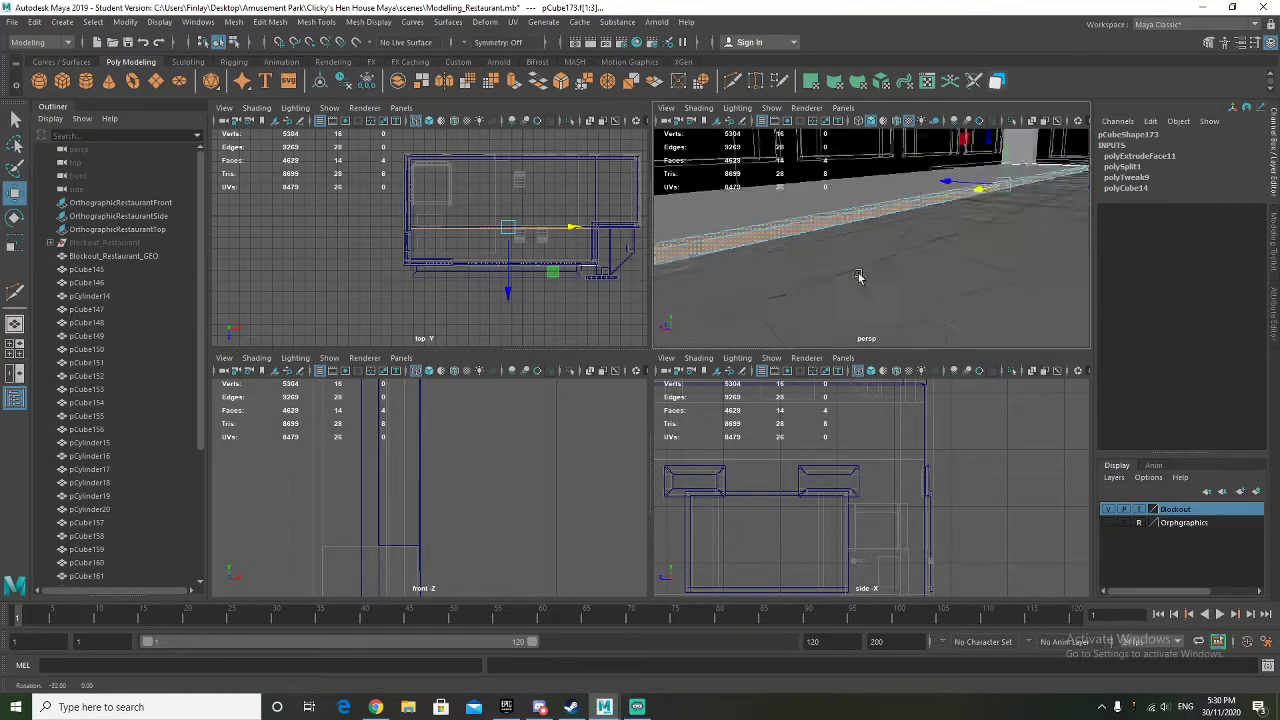
alt+drag(948, 260, 910, 283)
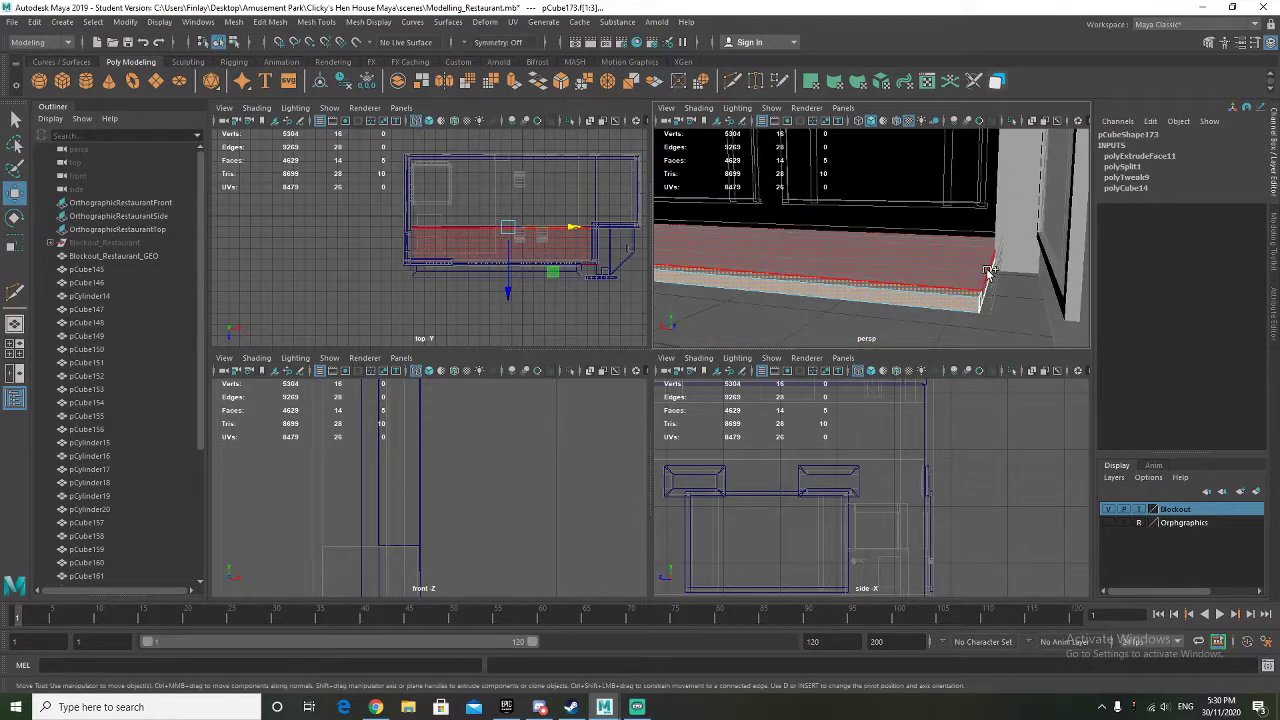
click(1008, 271)
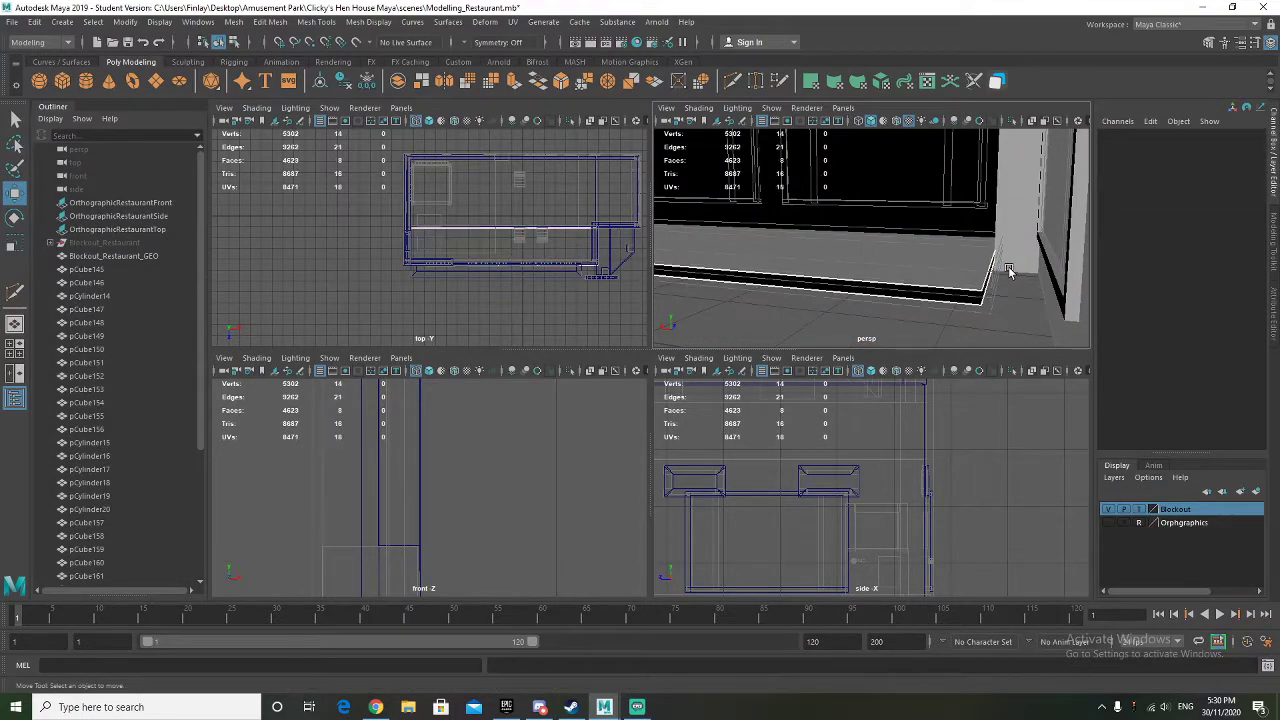
Return to object mode, select the trimmed-down base trim, freeze its transformations, delete its history and centre its pivot
alt+right_drag(970, 287, 822, 263)
right_click(760, 285)
click(811, 303)
alt+right_drag(826, 308, 903, 326)
alt+drag(903, 326, 929, 311)
alt+right_drag(929, 311, 936, 290)
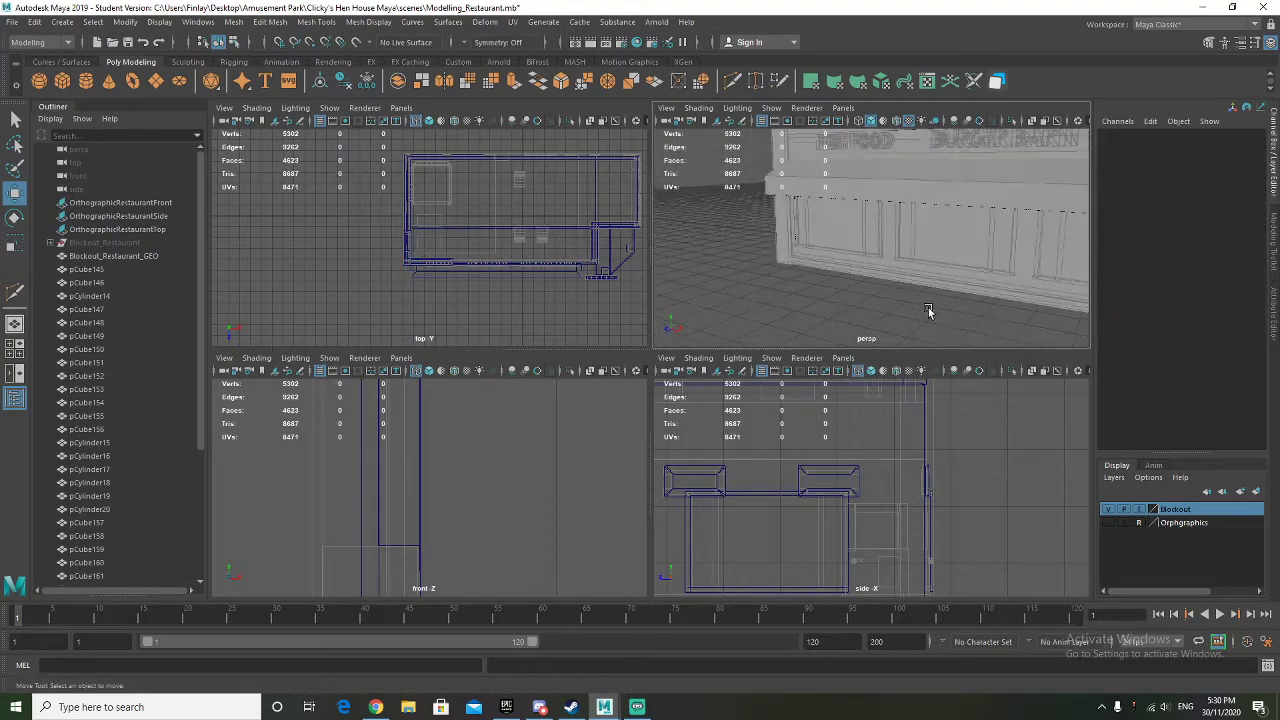
alt+drag(936, 290, 897, 272)
click(897, 243)
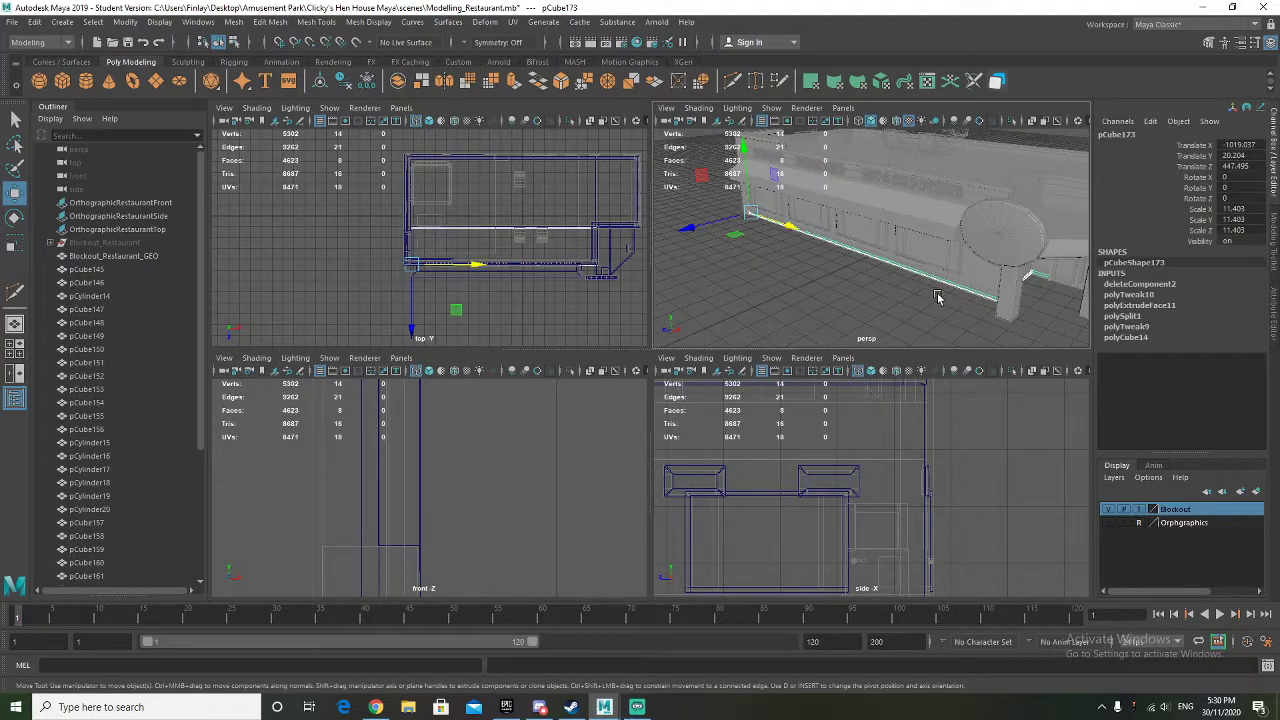
click(343, 81)
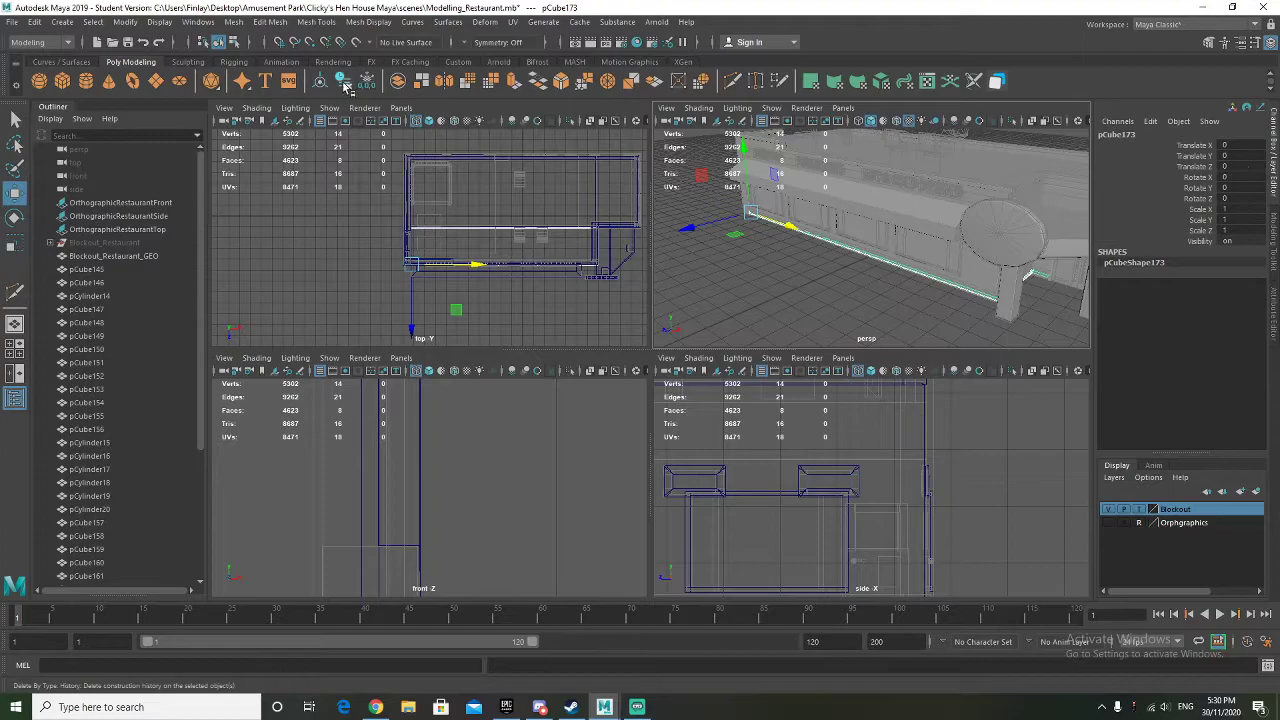
alt+drag(890, 287, 869, 279)
alt+drag(969, 299, 763, 272)
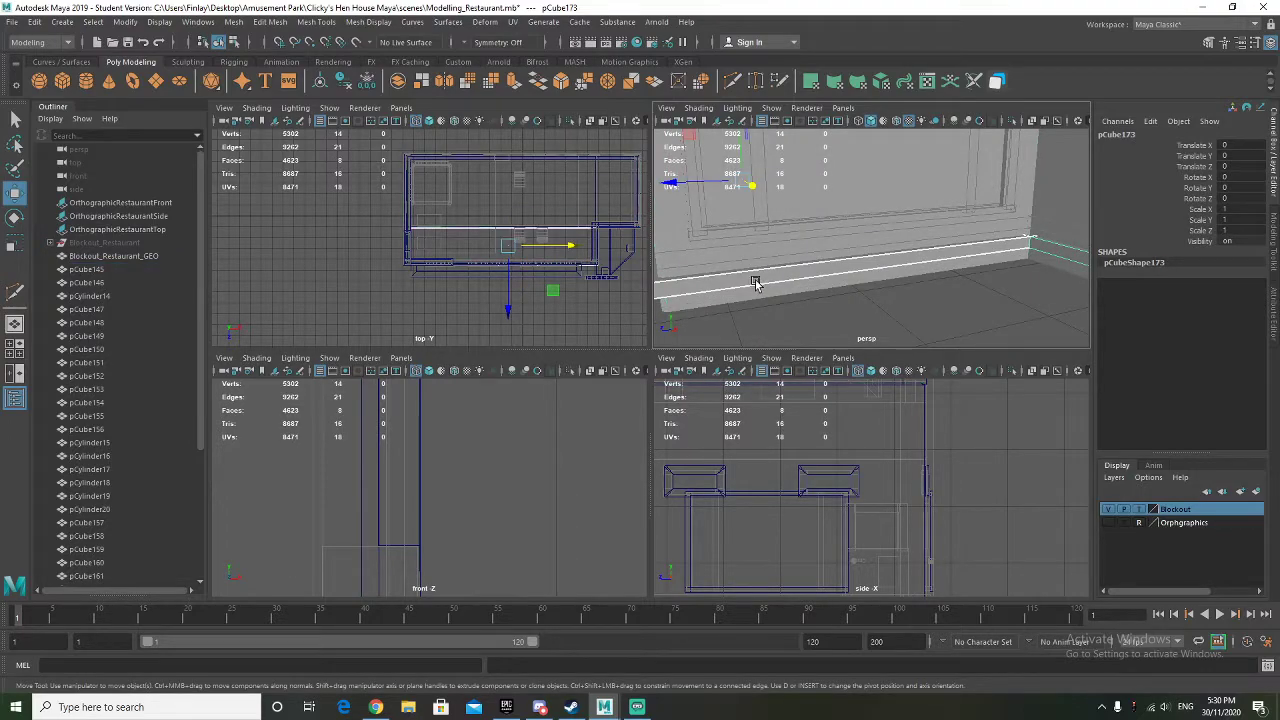
Try to bevel the base trim's two corner edges beside the entrance with a fraction of 0.2
right_drag(785, 279, 766, 245)
click(798, 278)
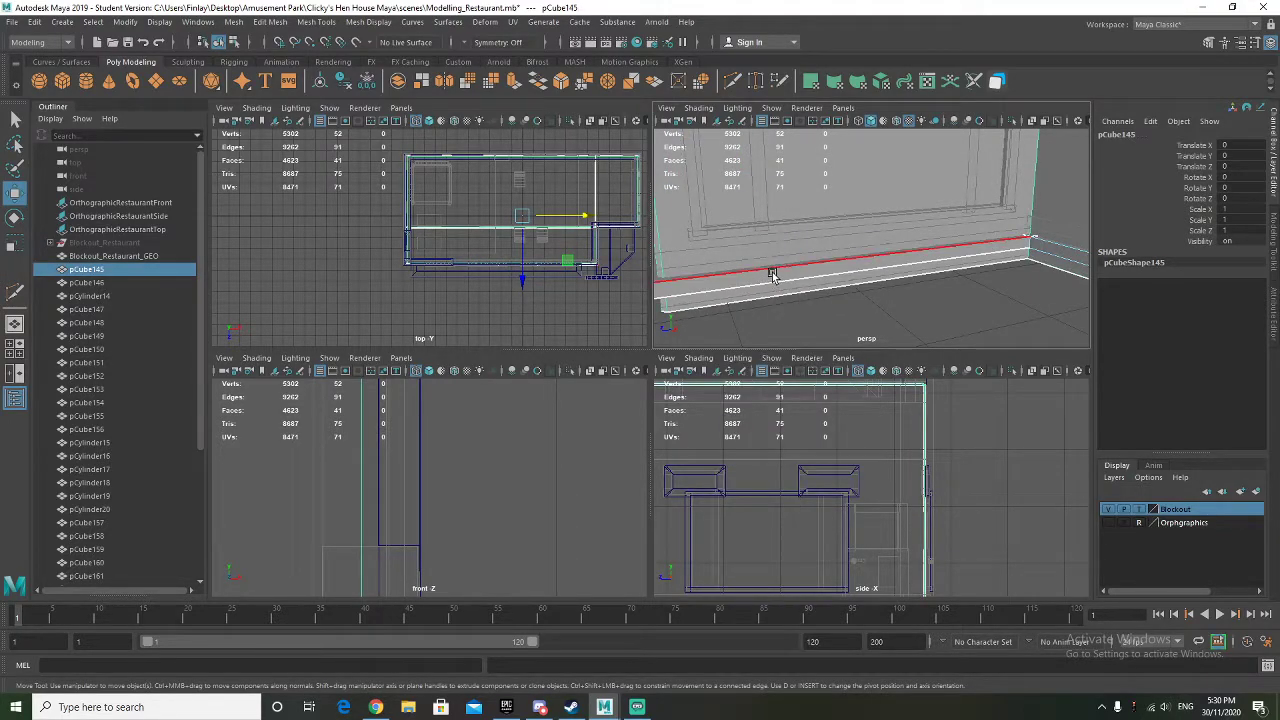
alt+drag(798, 278, 866, 279)
right_drag(845, 276, 850, 280)
alt+drag(850, 280, 1010, 238)
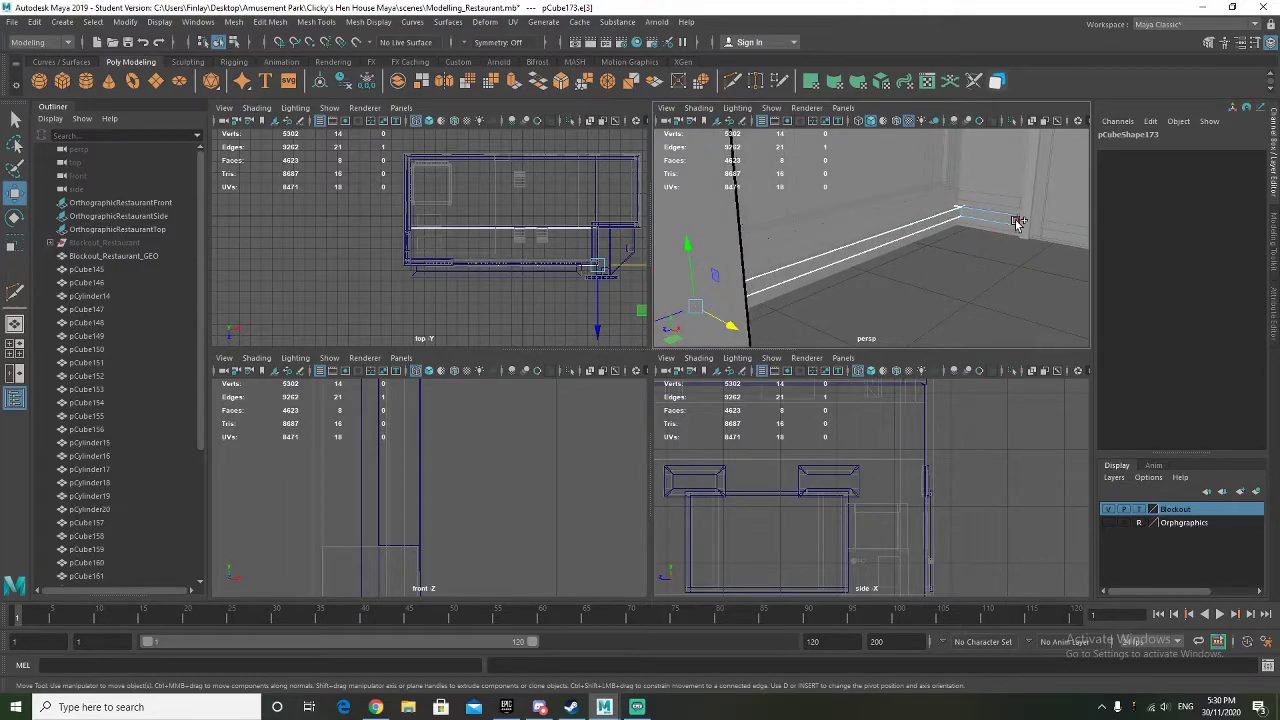
alt+drag(825, 283, 866, 285)
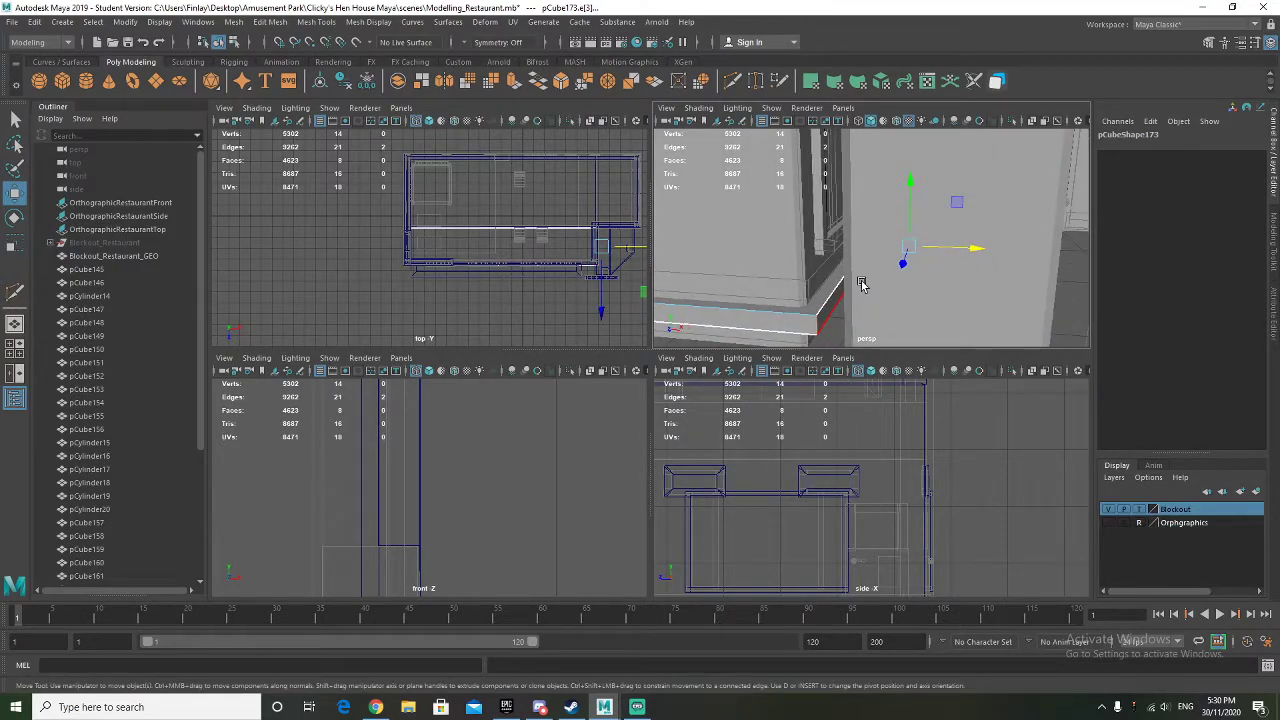
alt+drag(860, 300, 858, 295)
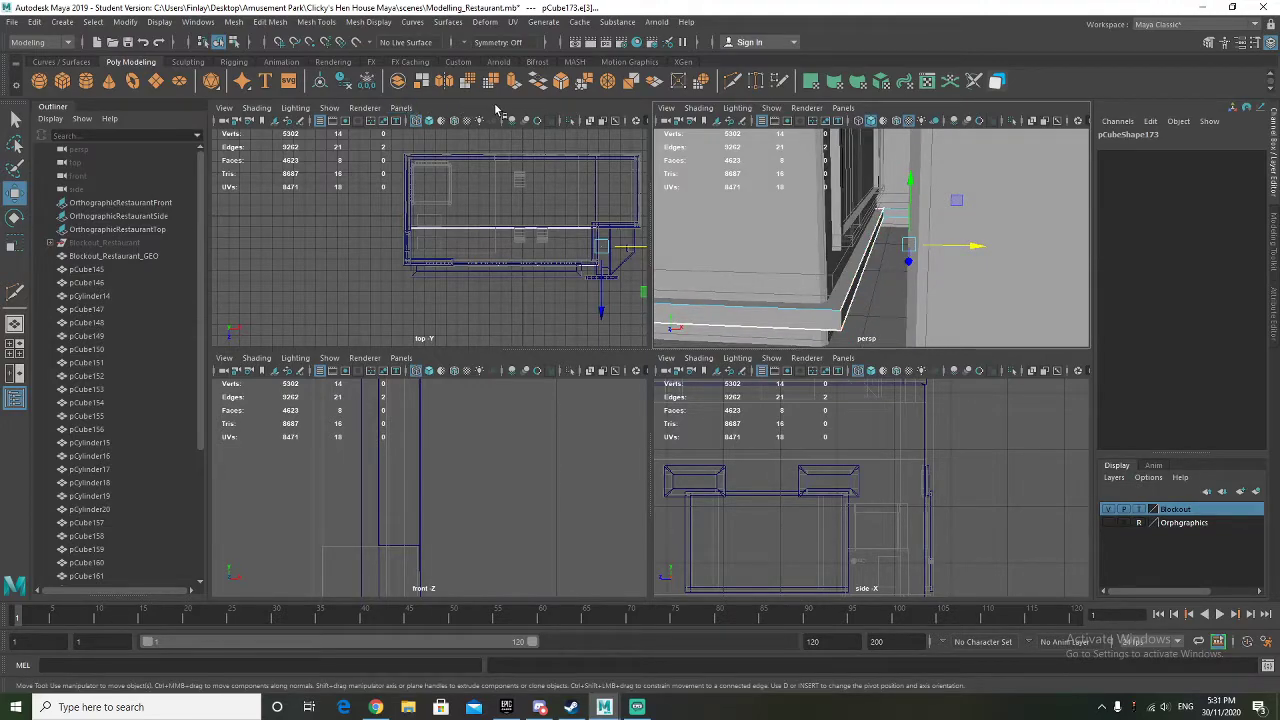
click(563, 82)
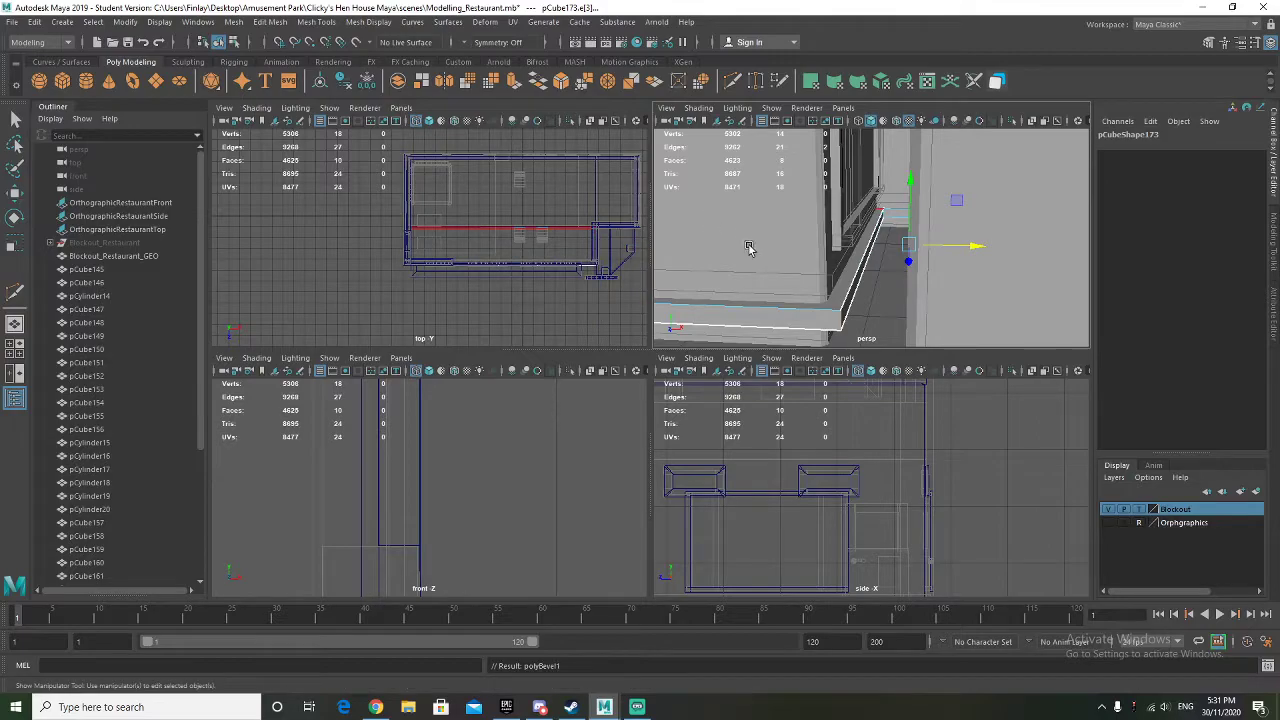
alt+drag(880, 320, 940, 250)
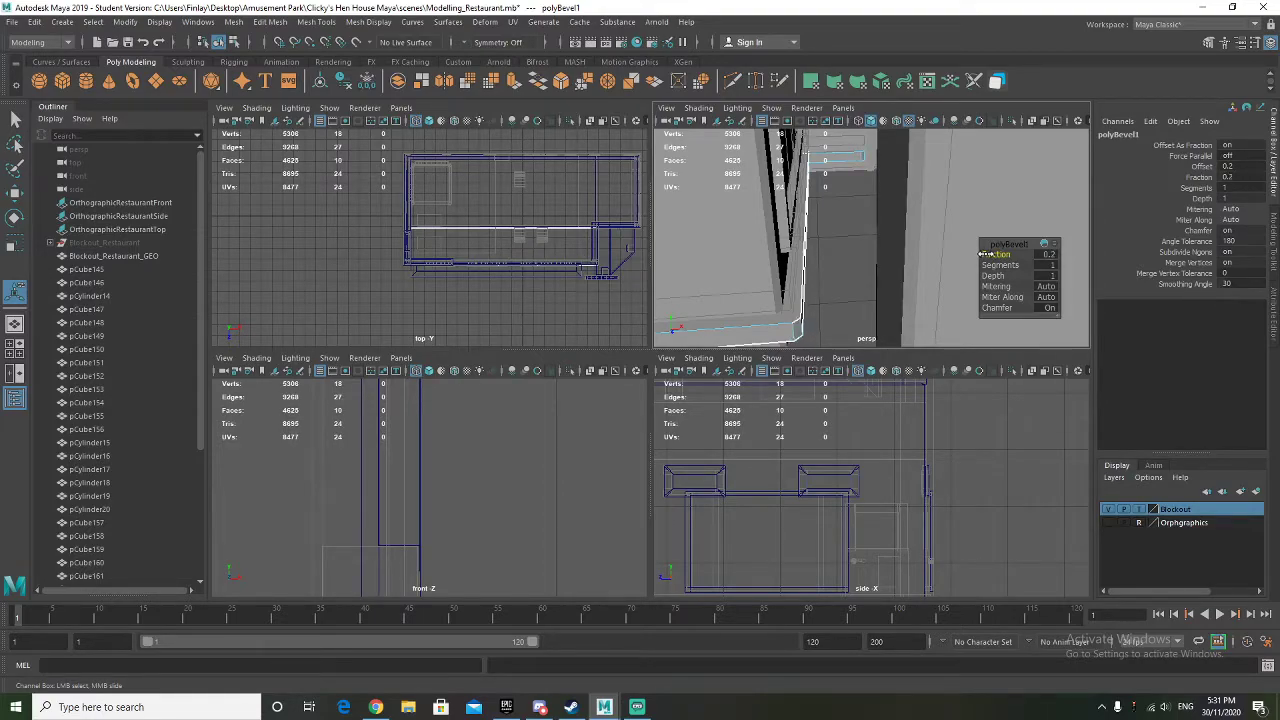
mouse_move(834, 280)
alt+mouse_down()
mouse_move(812, 254)
mouse_move(840, 276)
mouse_move(961, 264)
mouse_move(832, 260)
alt+mouse_up()
key(ctrl+z)
Try to bevel all edges of the base trim with a fraction of 0.5
mouse_move(797, 232)
right_down()
mouse_move(798, 205)
mouse_move(790, 245)
mouse_move(800, 241)
right_up()
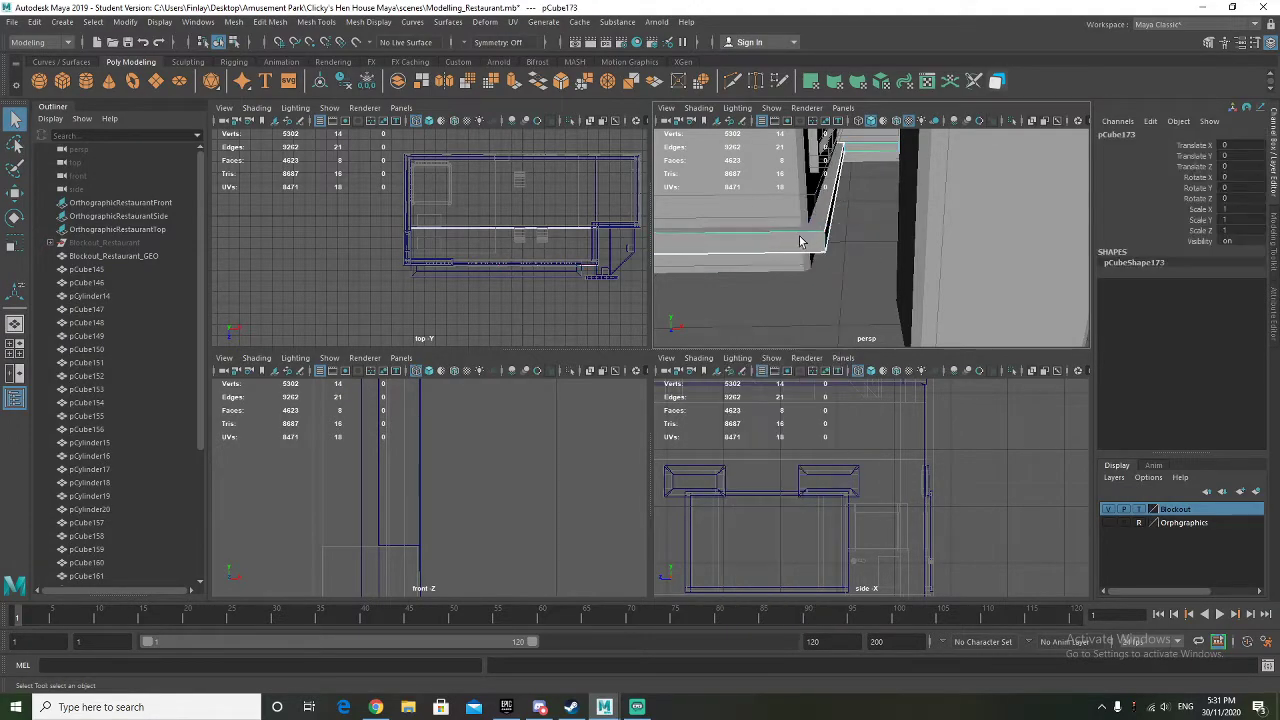
click(852, 264)
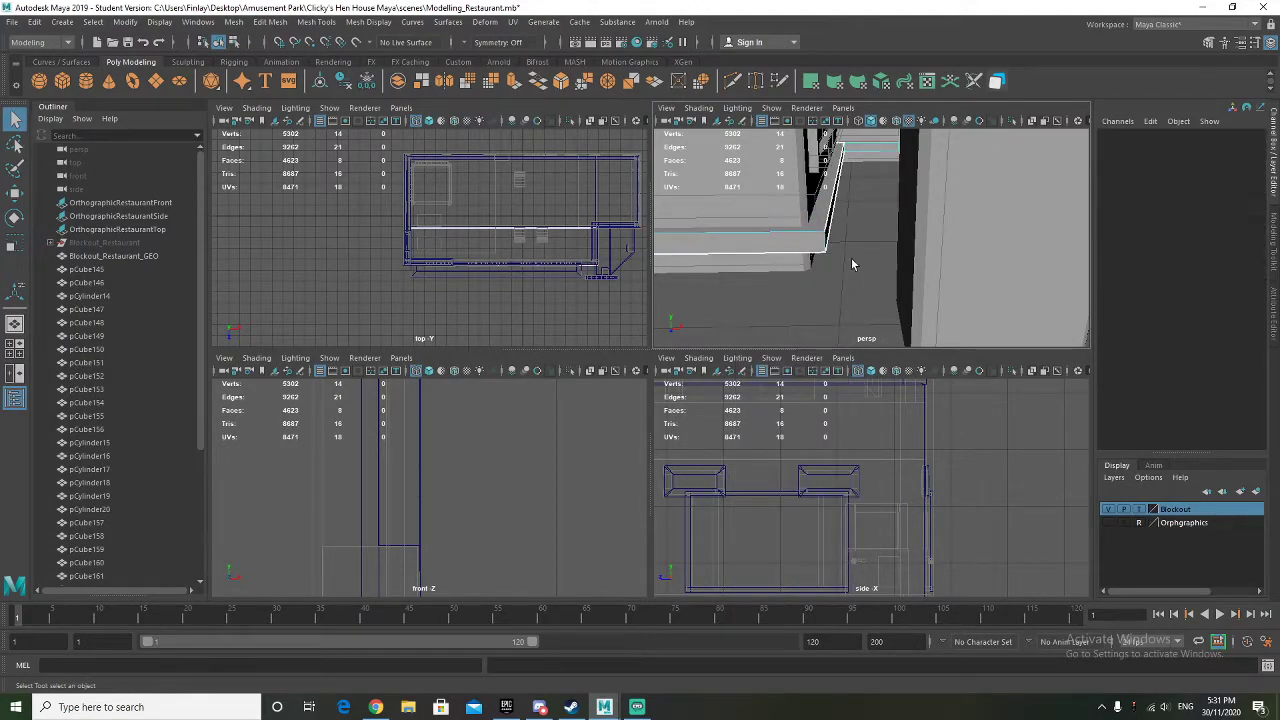
click(797, 234)
scroll(838, 260, down, 5)
scroll(714, 239, down, 3)
drag(744, 206, 882, 320)
key(f)
alt+middle_drag(848, 291, 934, 220)
alt+drag(872, 249, 974, 249)
scroll(972, 250, down, 3)
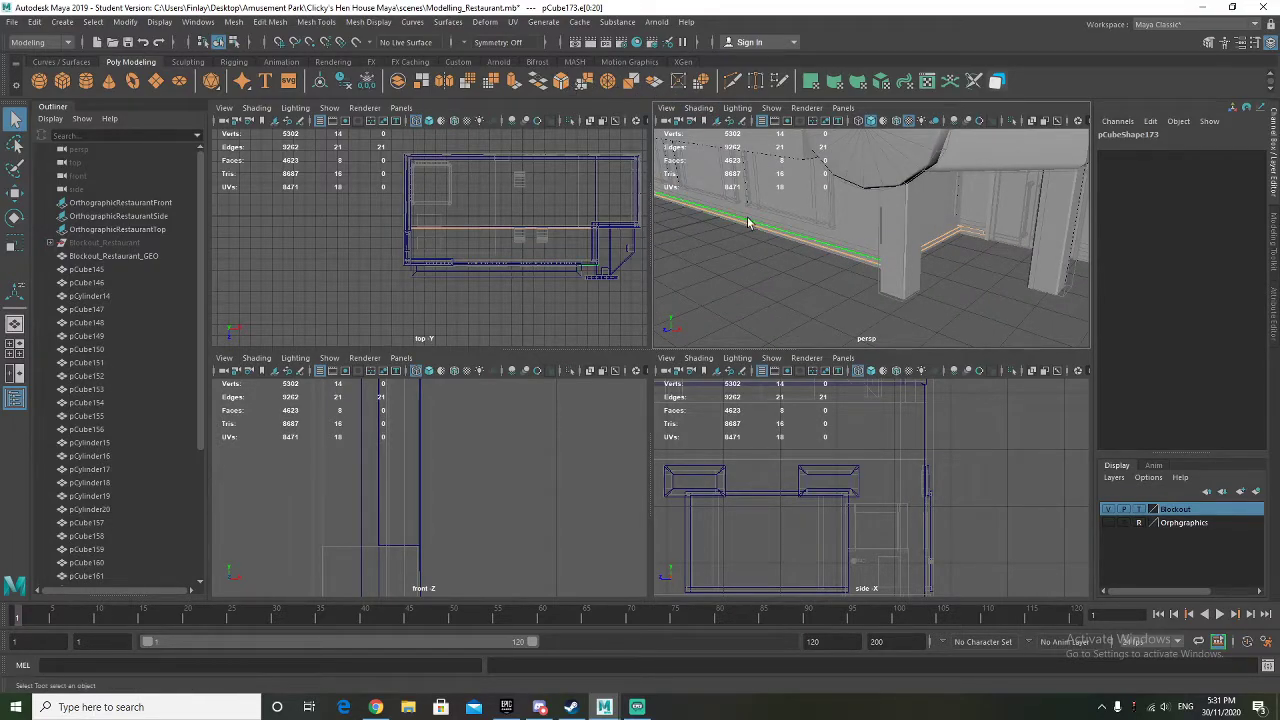
key(ctrl+b)
alt+drag(743, 220, 840, 263)
scroll(838, 268, up, 3)
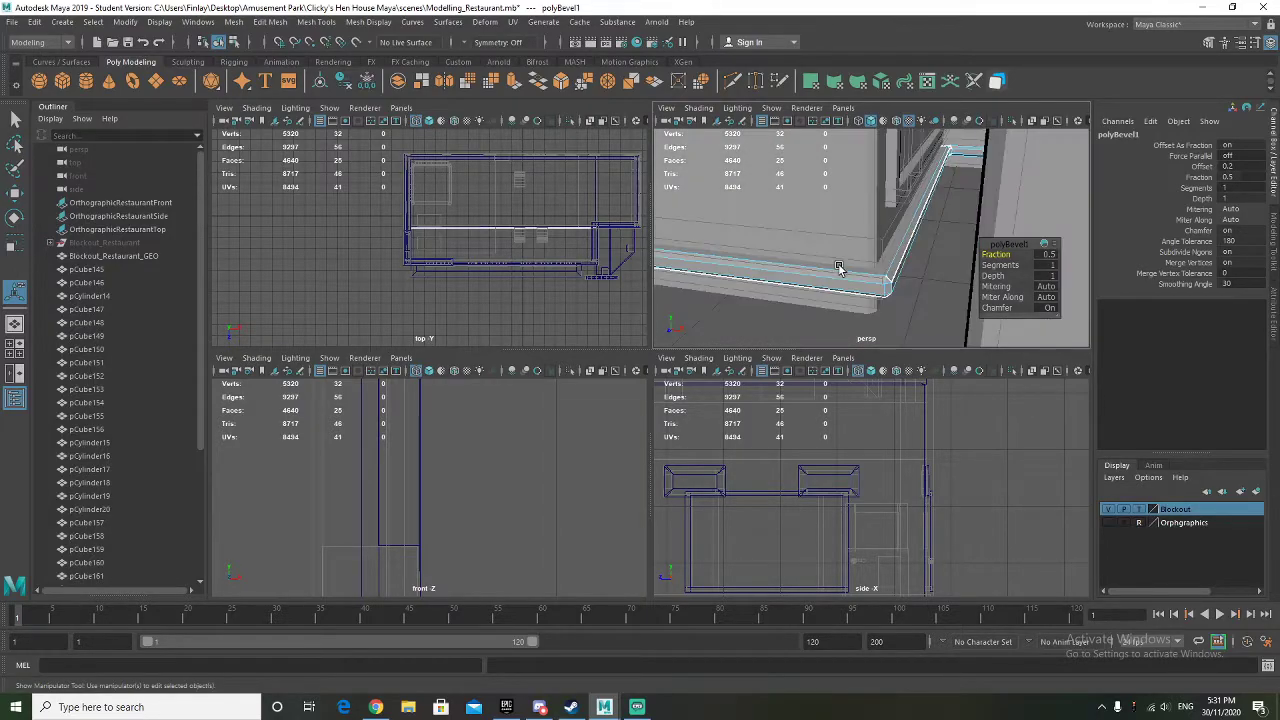
drag(1008, 252, 1006, 252)
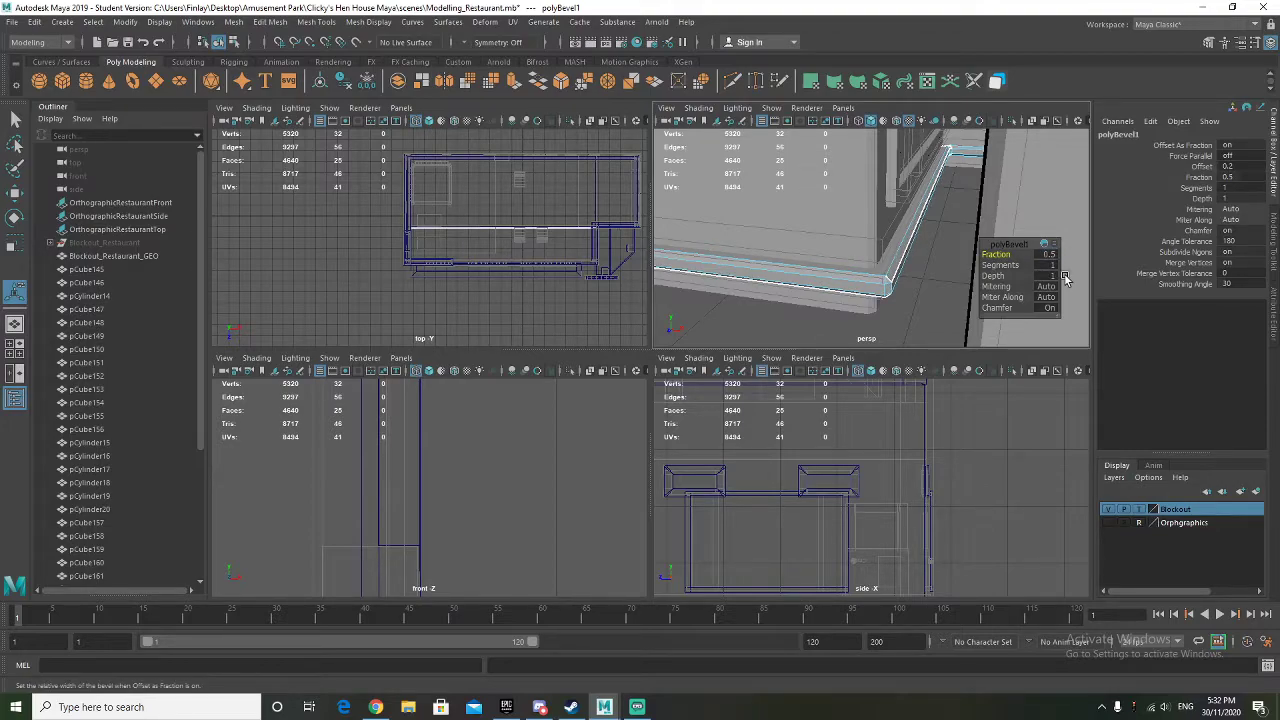
Examine the beveled corners of the base trim from several sides, picking out the small corner face
right_click(855, 290)
right_drag(891, 262, 918, 269)
click(949, 238)
alt+drag(949, 240, 971, 165)
click(893, 290)
right_drag(971, 165, 975, 168)
click(975, 167)
key(f)
alt+drag(965, 203, 749, 289)
scroll(880, 229, down, 4)
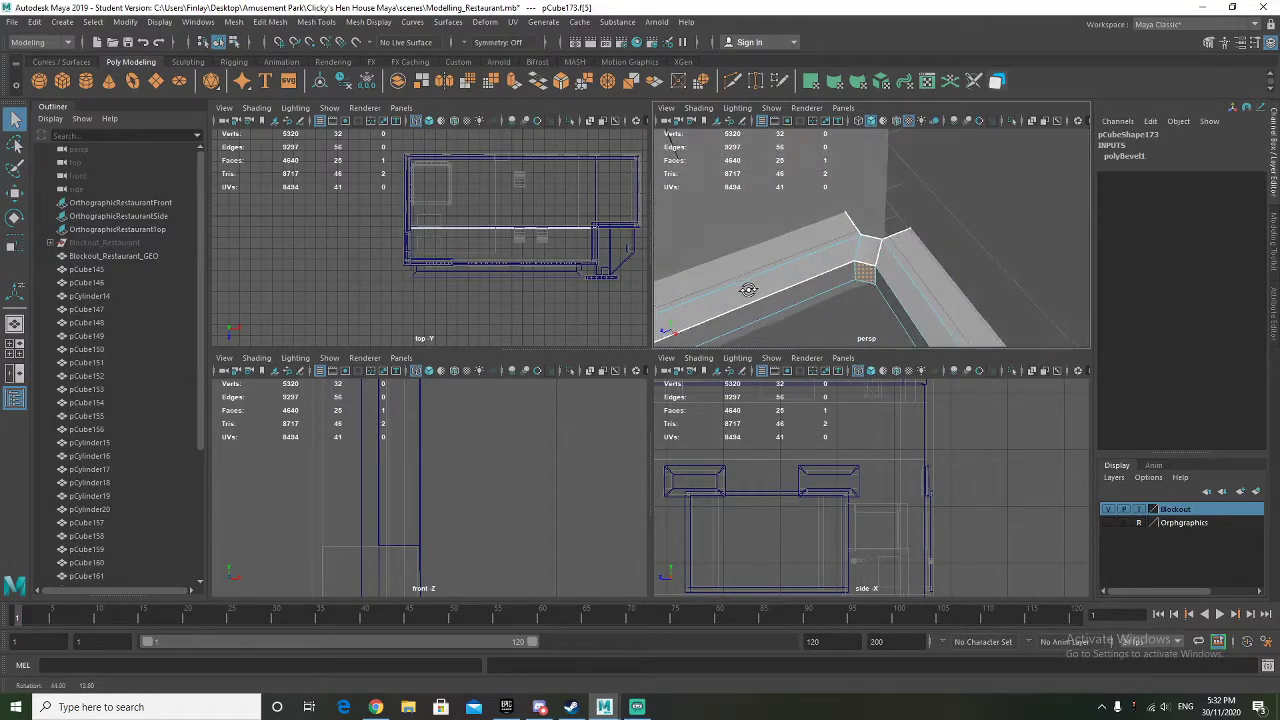
Undo the bevel on all edges of the base trim
key(ctrl+z)
key(ctrl+z)
key(ctrl+z)
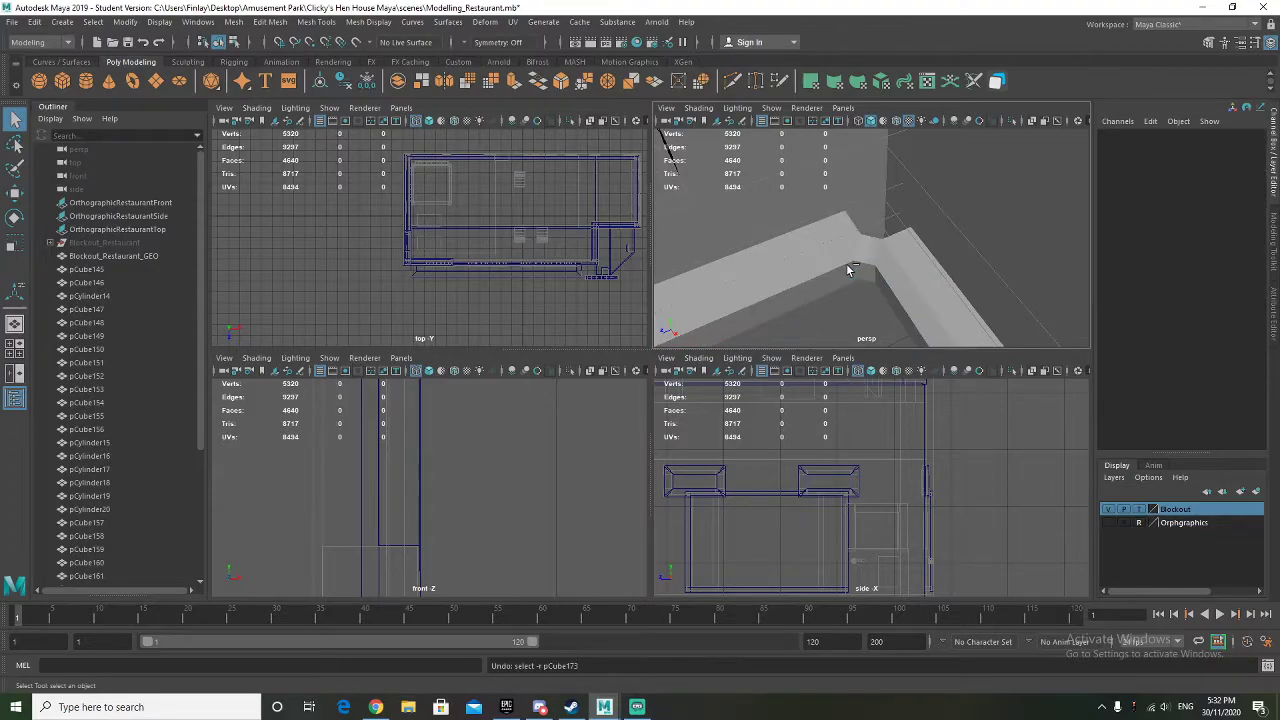
key(ctrl+z)
key(ctrl+z)
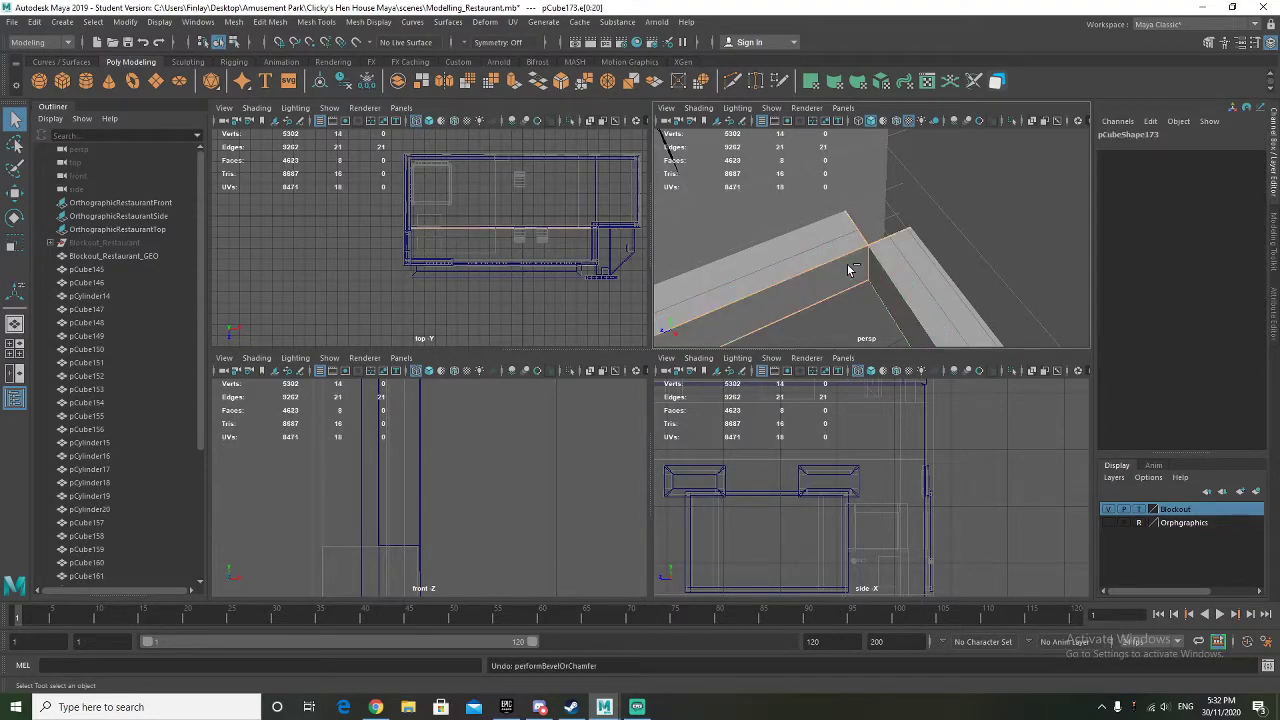
key(ctrl+z)
key(ctrl+z)
key(ctrl+z)
key(ctrl+z)
Duplicate the base trim in object mode and raise the copy along Y by about 26.8 to form a second strip
alt+drag(858, 286, 896, 228)
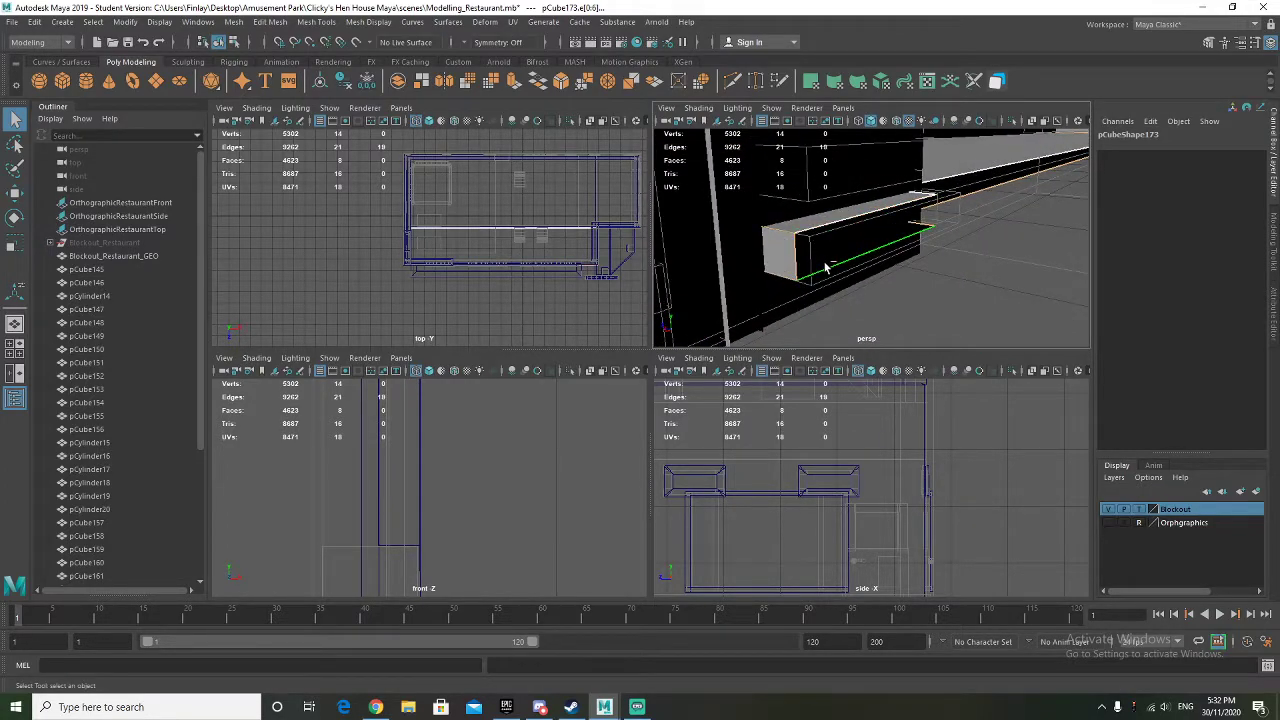
alt+drag(794, 255, 859, 284)
right_drag(830, 206, 902, 188)
click(868, 250)
alt+right_drag(808, 286, 953, 305)
alt+drag(953, 305, 943, 311)
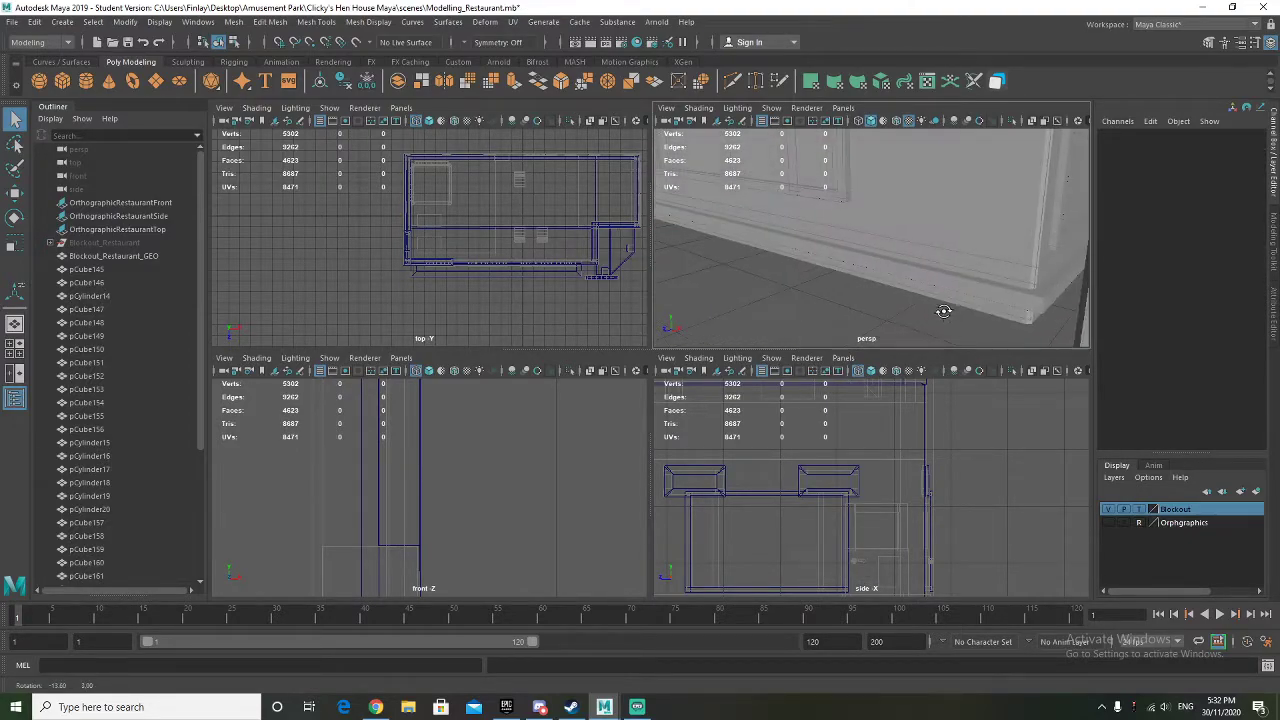
click(935, 280)
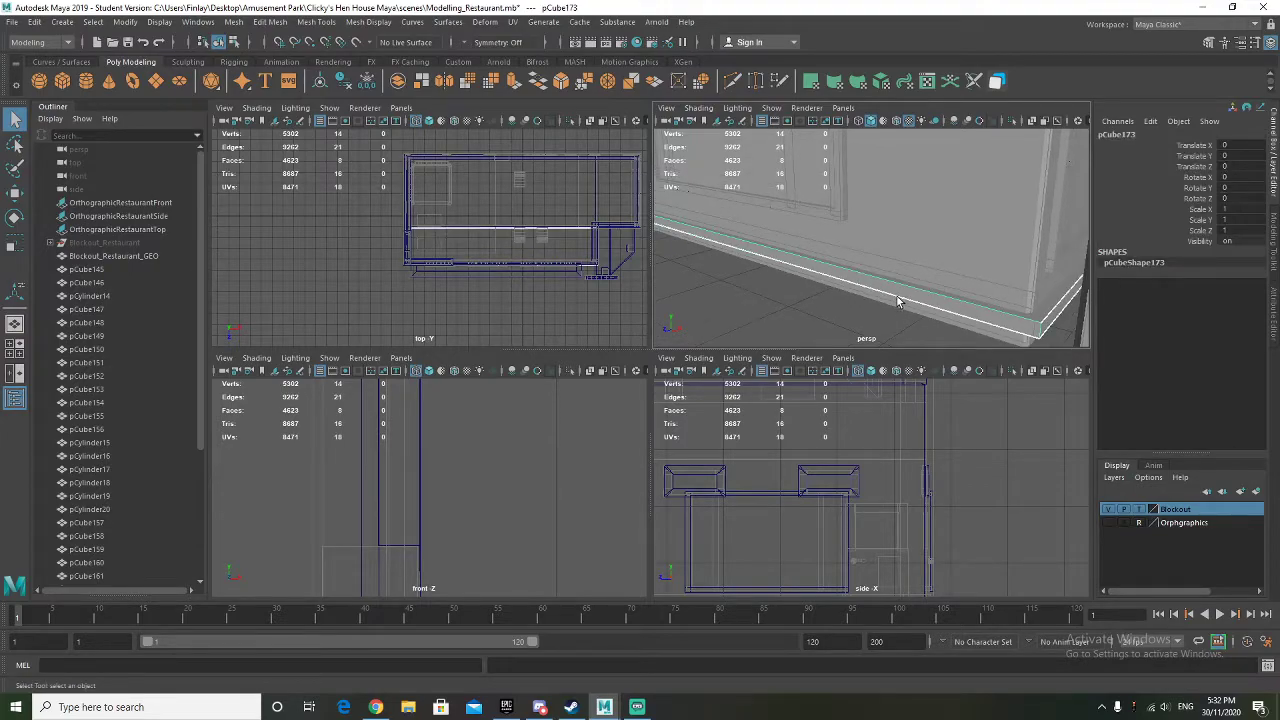
key(ctrl+d)
key(w)
mouse_move(897, 296)
alt+right_down()
mouse_move(918, 298)
mouse_move(900, 290)
alt+right_up()
drag(818, 200, 820, 148)
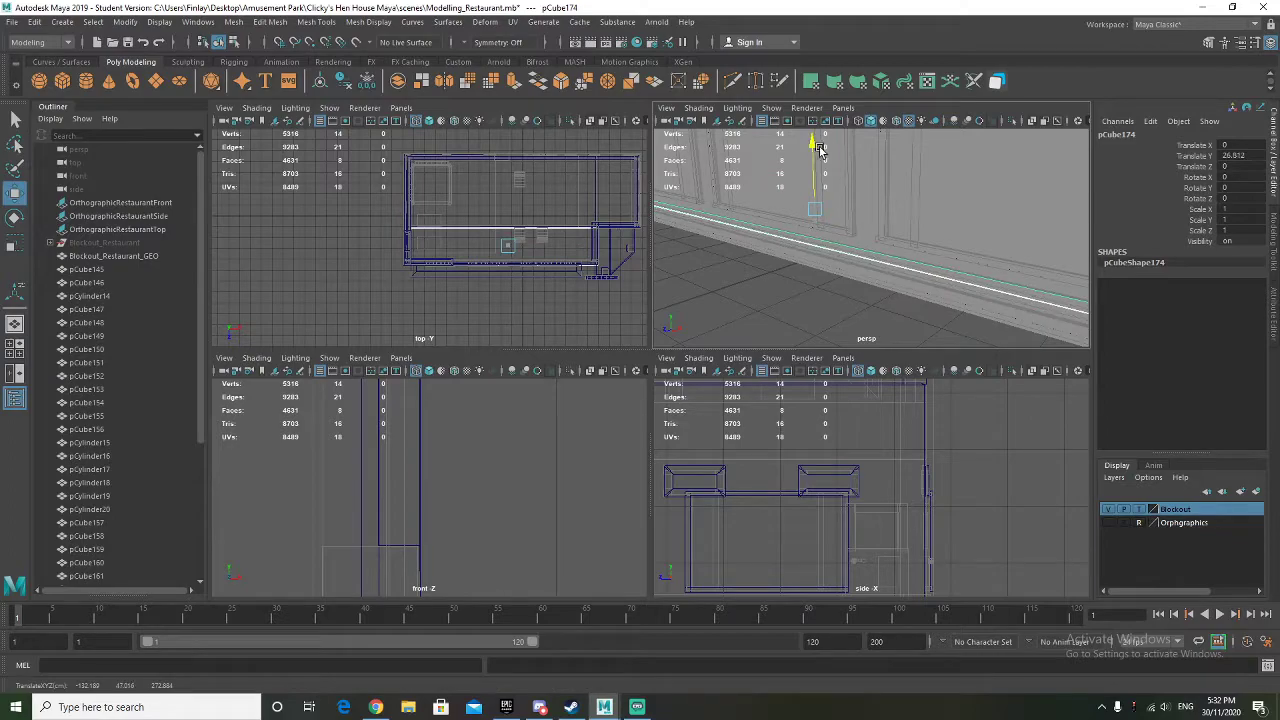
Fine-tune the raised trim copy's placement in the front view, then deselect it
scroll(419, 461, down, 4)
scroll(514, 280, up, 3)
scroll(354, 440, down, 4)
alt+middle_drag(365, 450, 610, 470)
scroll(368, 504, down, 4)
alt+middle_drag(368, 504, 610, 482)
scroll(420, 488, up, 5)
alt+middle_drag(488, 506, 343, 488)
scroll(546, 514, up, 3)
alt+middle_drag(516, 504, 368, 458)
drag(388, 425, 401, 427)
alt+drag(827, 295, 863, 280)
right_drag(826, 278, 892, 257)
click(828, 307)
alt+drag(828, 307, 807, 285)
Create a new polygon cube, raise it to about Y 6.6 and scale it uniformly to about 14.26
alt+drag(744, 316, 924, 300)
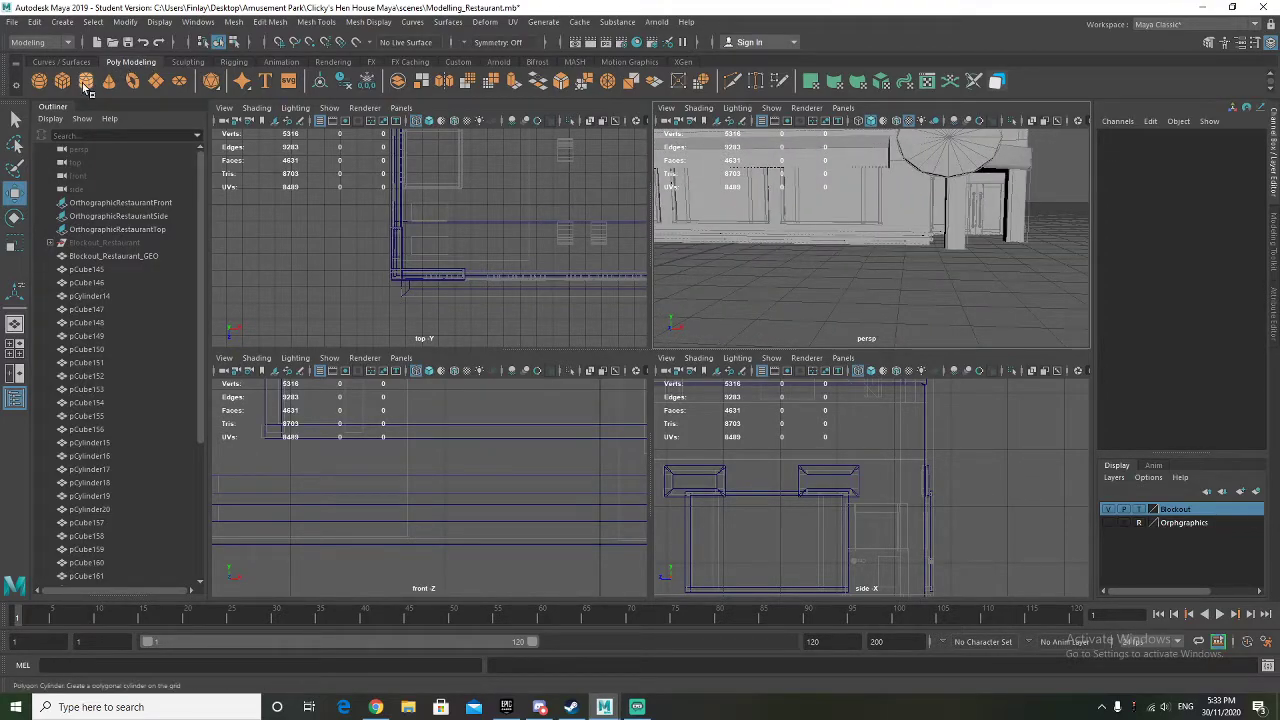
alt+middle_drag(531, 546, 468, 531)
scroll(517, 531, up, 3)
drag(592, 488, 593, 478)
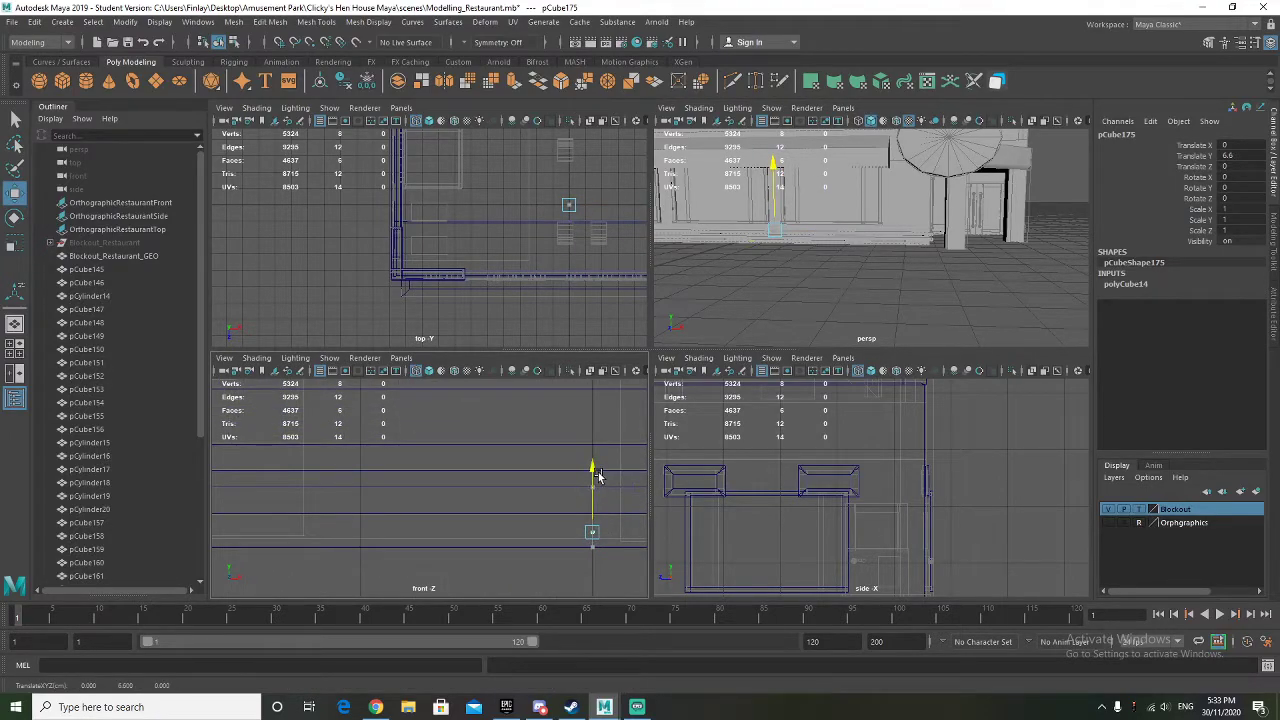
key(r)
drag(593, 533, 620, 533)
key(f)
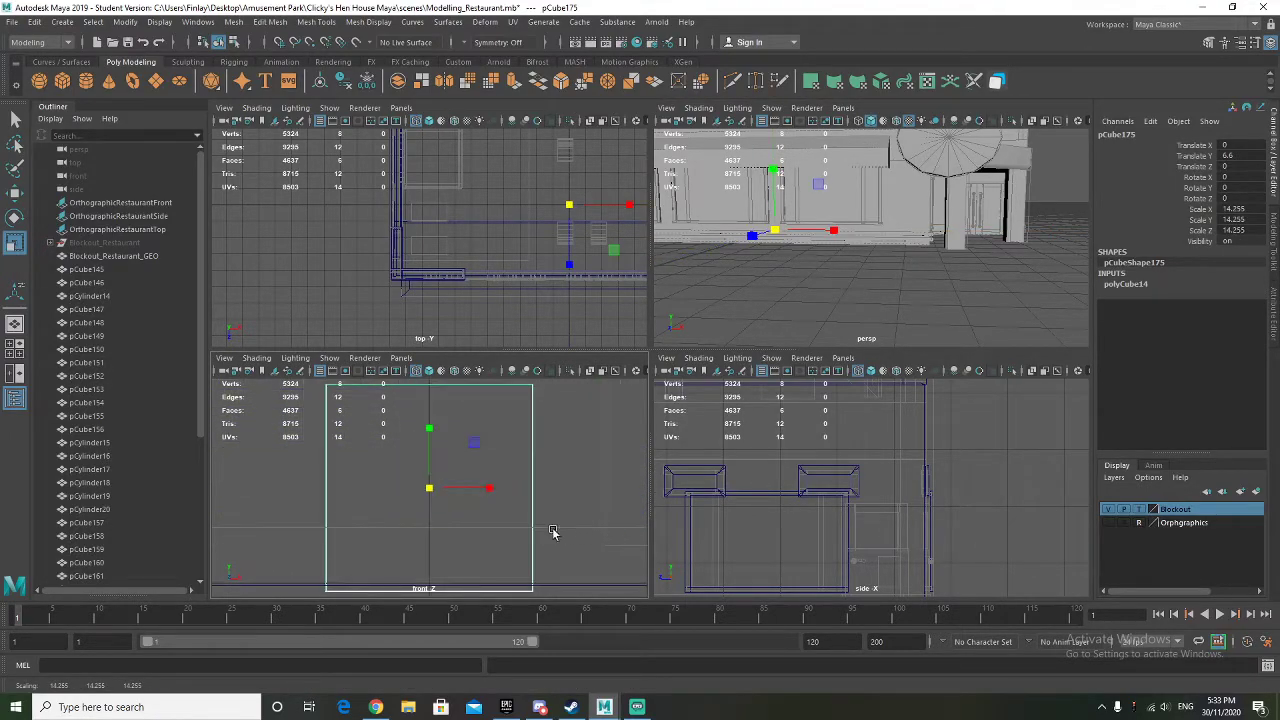
Fit the cube between the reference lines in the front view at about Y 7.2 with a uniform scale of 14.506
key(w)
drag(456, 437, 458, 432)
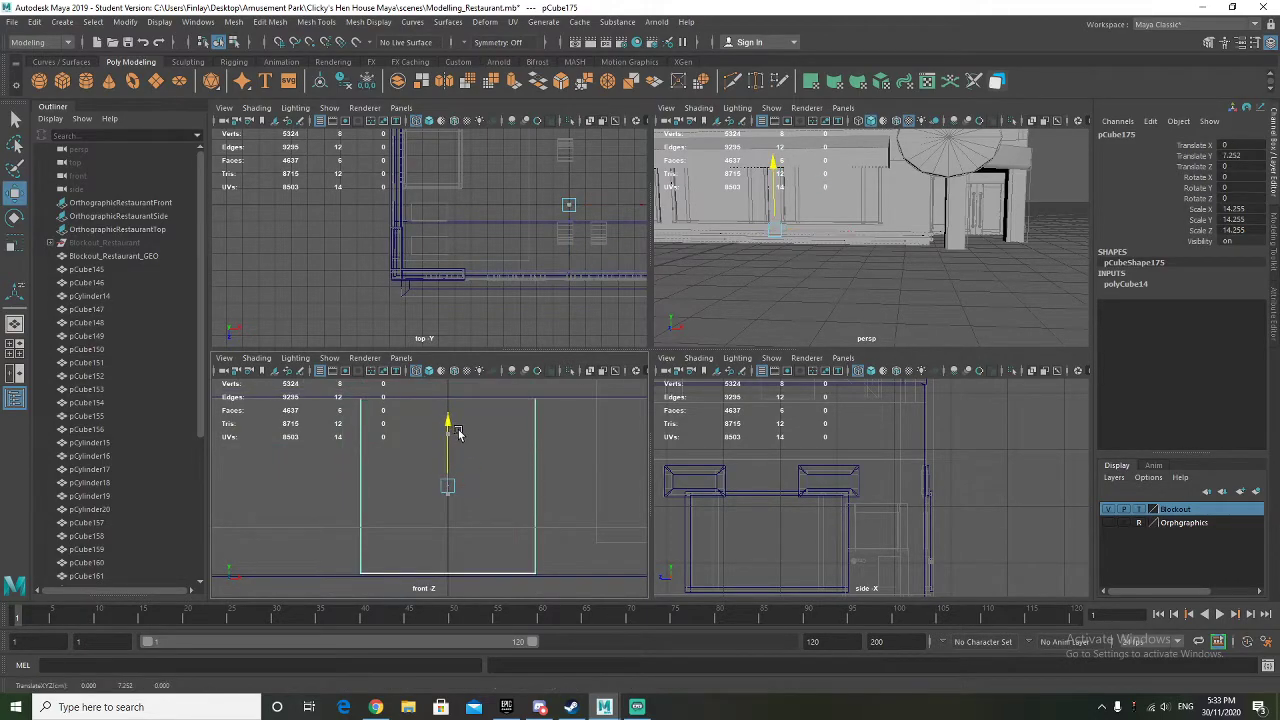
key(r)
drag(447, 489, 447, 441)
key(w)
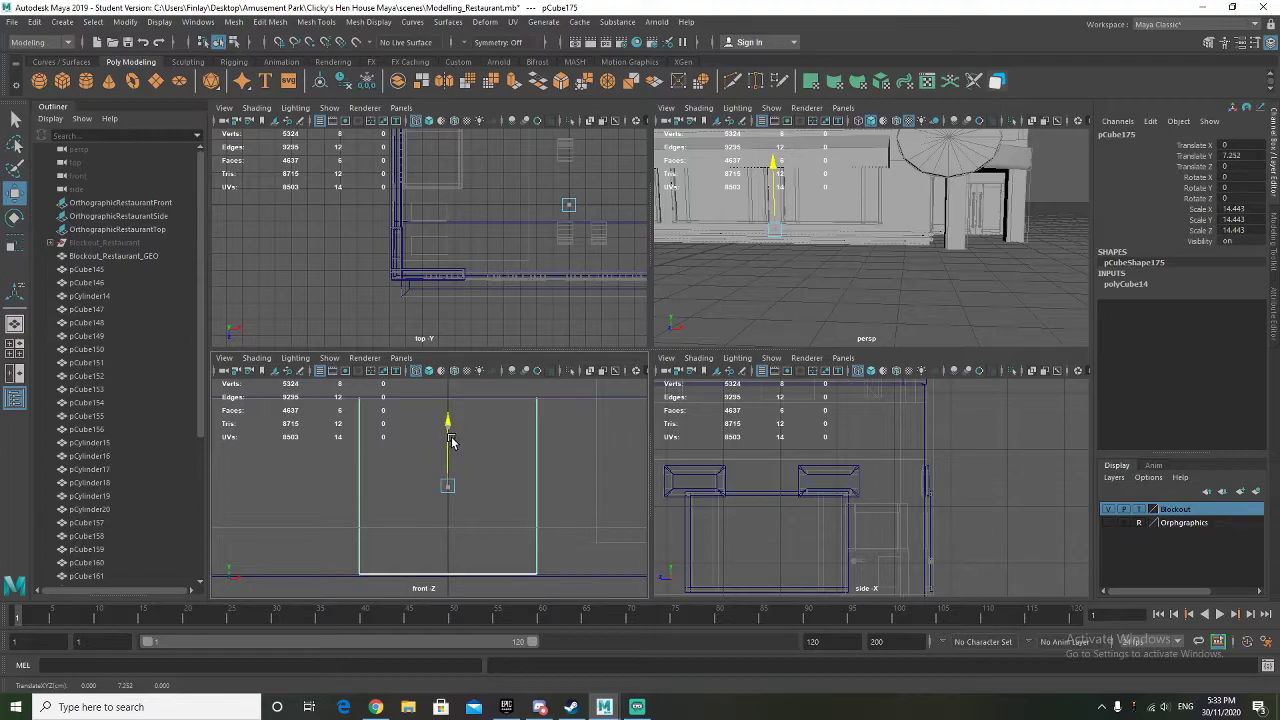
key(r)
drag(448, 487, 451, 489)
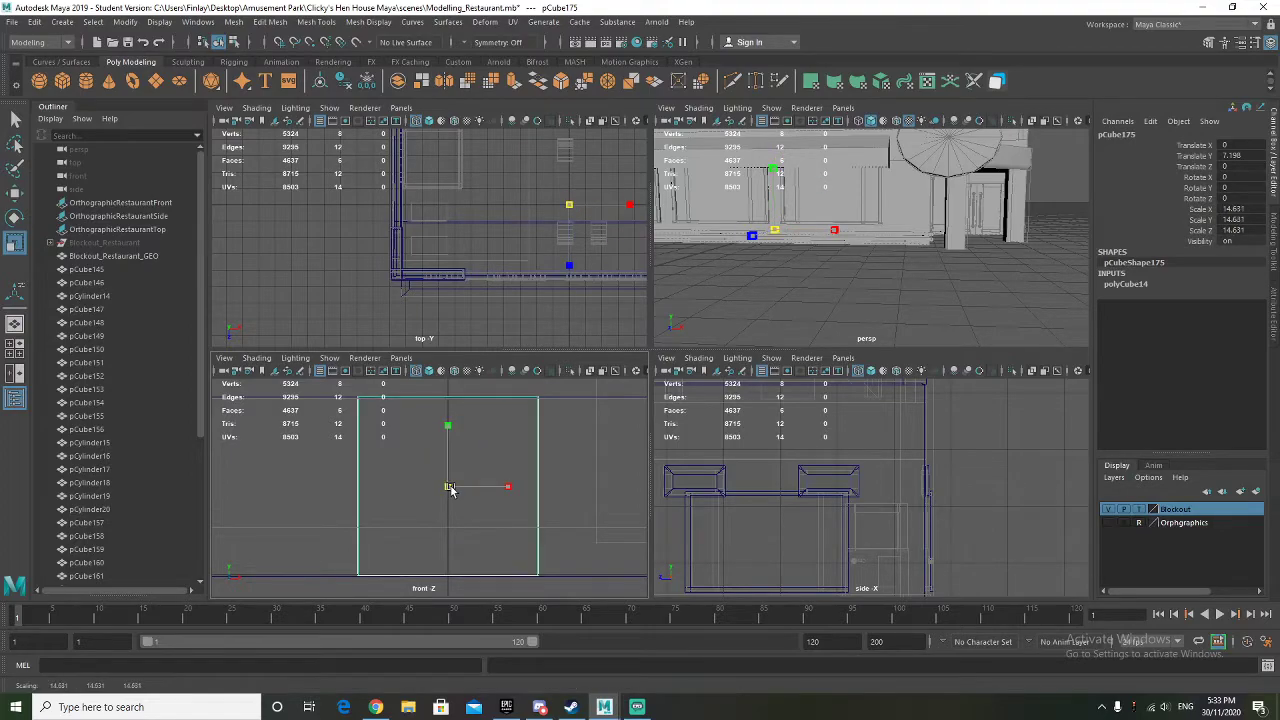
scroll(754, 286, down, 3)
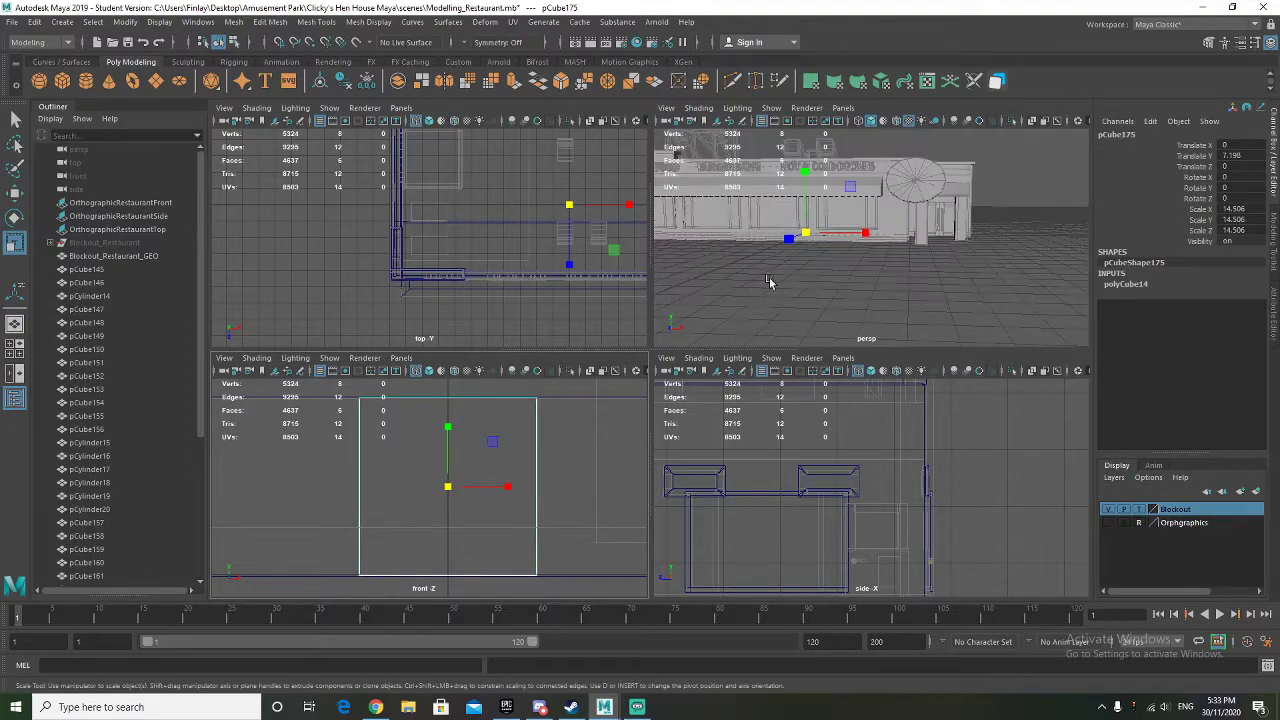
Move the cube along X to about 1074.8, beside the base of the building's side wall
alt+drag(868, 250, 754, 297)
key(w)
drag(845, 235, 949, 288)
key(f)
scroll(949, 288, down, 2)
drag(915, 243, 955, 246)
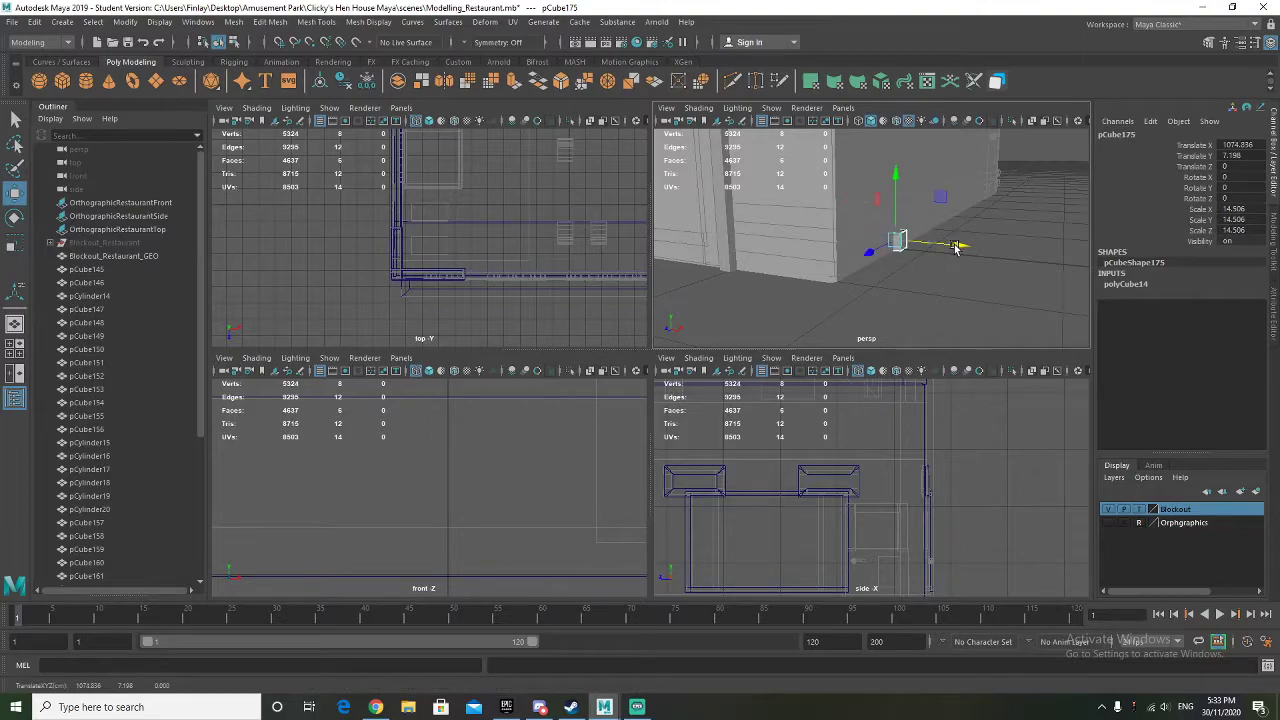
Raise the cube to about Y 20.16 and move it along Z to about 101.8, near the entrance corner
alt+drag(910, 298, 958, 284)
drag(898, 190, 896, 177)
scroll(857, 475, down, 5)
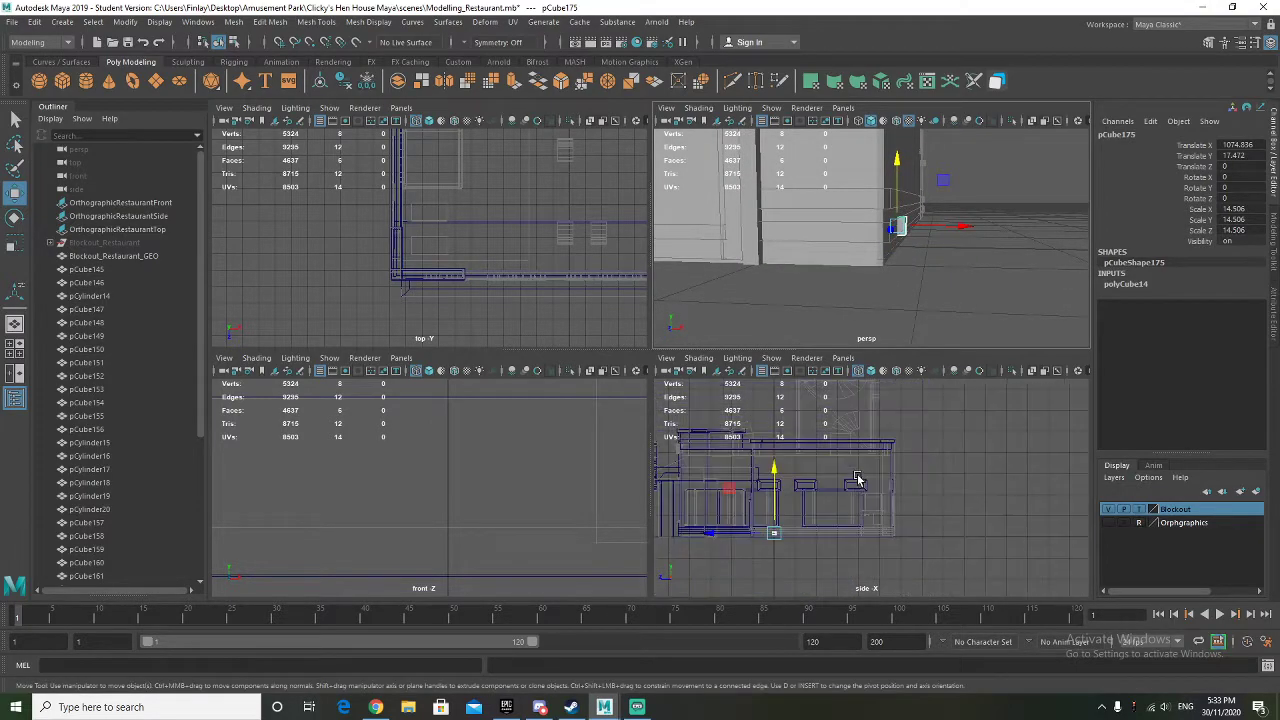
scroll(810, 520, up, 6)
alt+middle_drag(741, 549, 802, 488)
scroll(846, 543, up, 3)
drag(848, 489, 847, 459)
alt+drag(843, 280, 766, 280)
alt+middle_drag(766, 280, 828, 273)
alt+drag(828, 273, 957, 290)
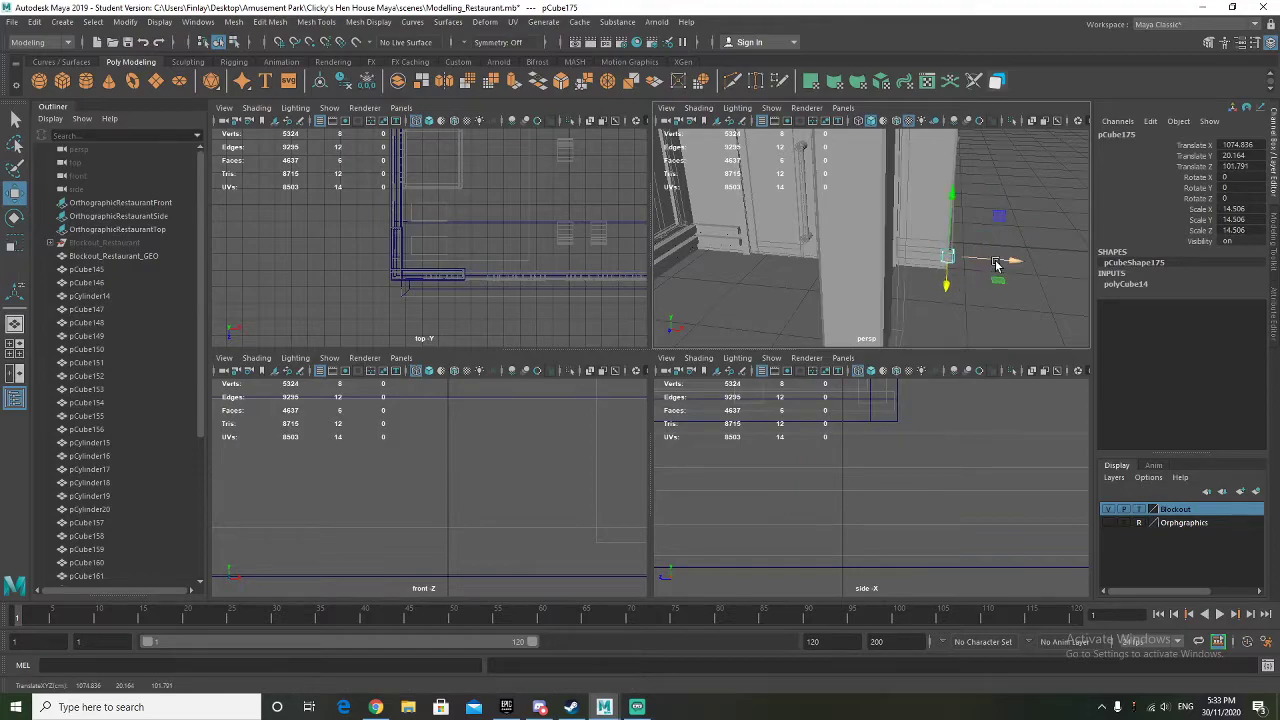
Scale the cube uniformly to about 11.394 and move it to about X 940.3, Z 107.6 beside the entrance
key(f)
alt+drag(711, 269, 718, 245)
alt+drag(903, 229, 991, 336)
key(r)
key(w)
alt+middle_drag(955, 285, 817, 251)
key(f)
scroll(871, 305, down, 5)
alt+drag(880, 311, 1079, 294)
scroll(834, 294, down, 5)
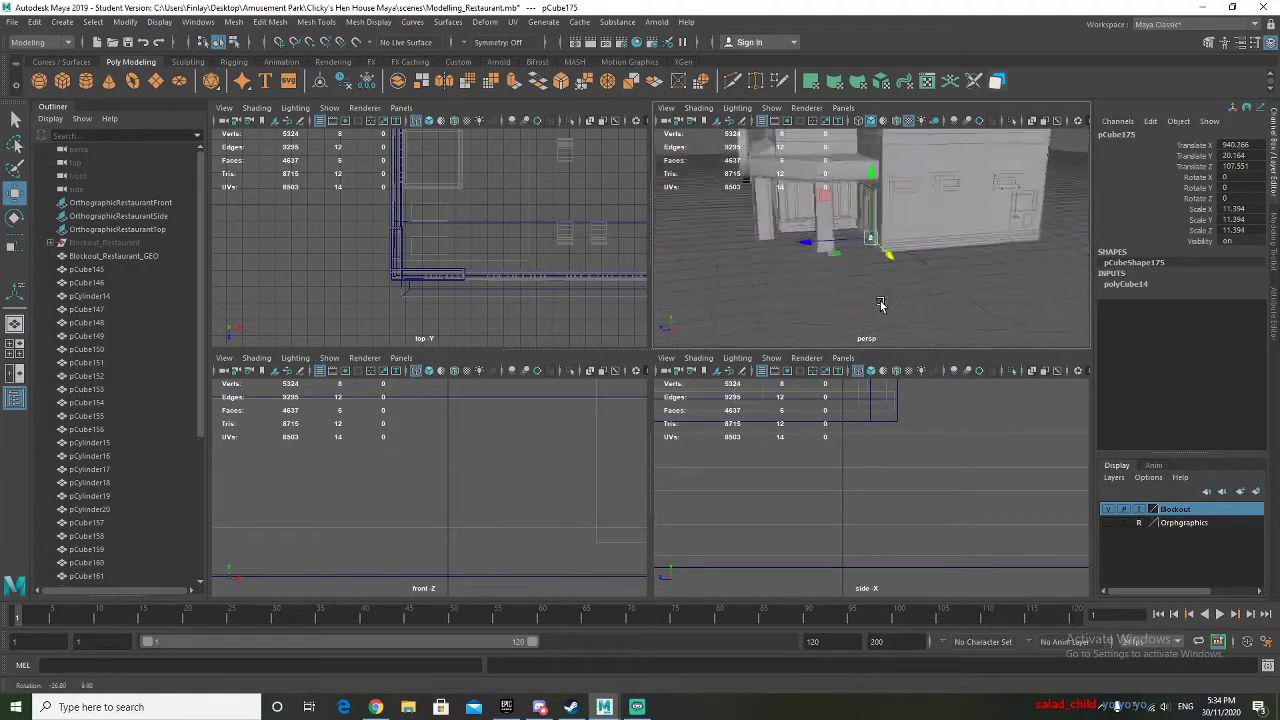
Move the cube to about X 1081.3, Z -144.8, against the base of the side wall
scroll(880, 305, up, 3)
key(f)
scroll(863, 281, down, 5)
drag(915, 236, 794, 316)
drag(799, 256, 905, 223)
alt+right_drag(910, 478, 786, 515)
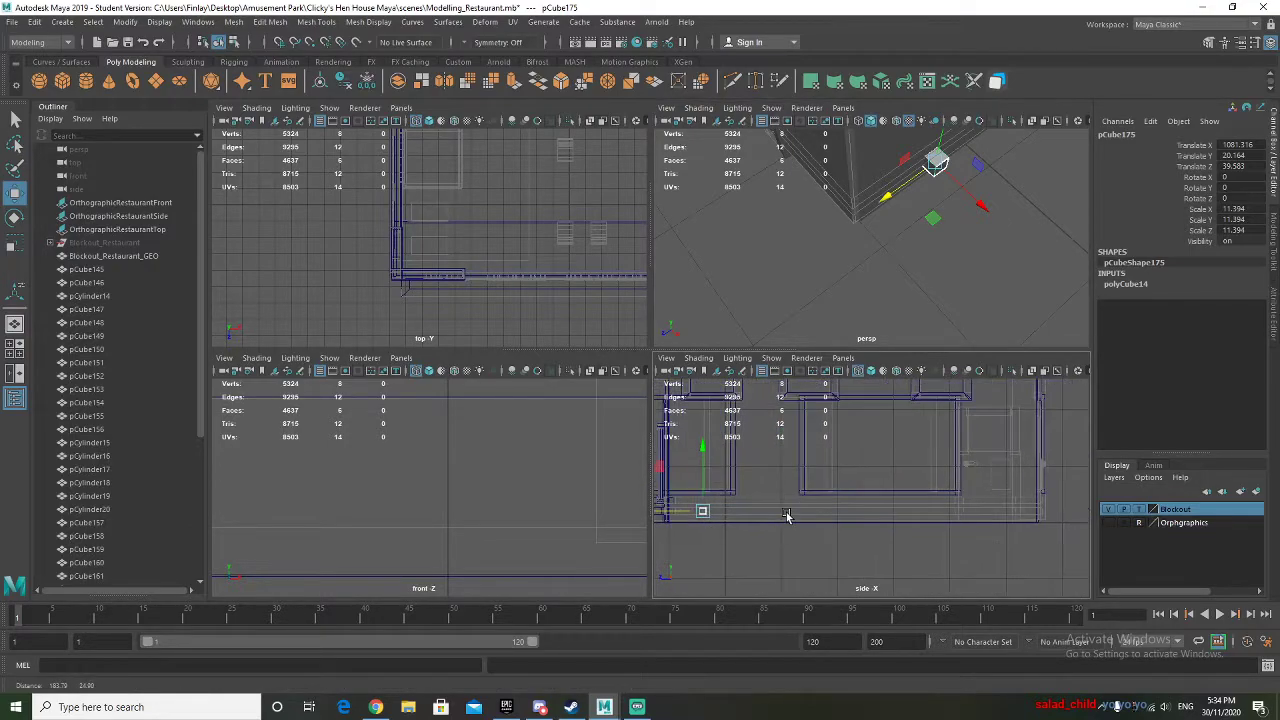
drag(676, 510, 707, 510)
key(f)
scroll(928, 240, down, 3)
alt+drag(928, 240, 891, 242)
scroll(916, 259, down, 3)
alt+middle_drag(916, 259, 873, 259)
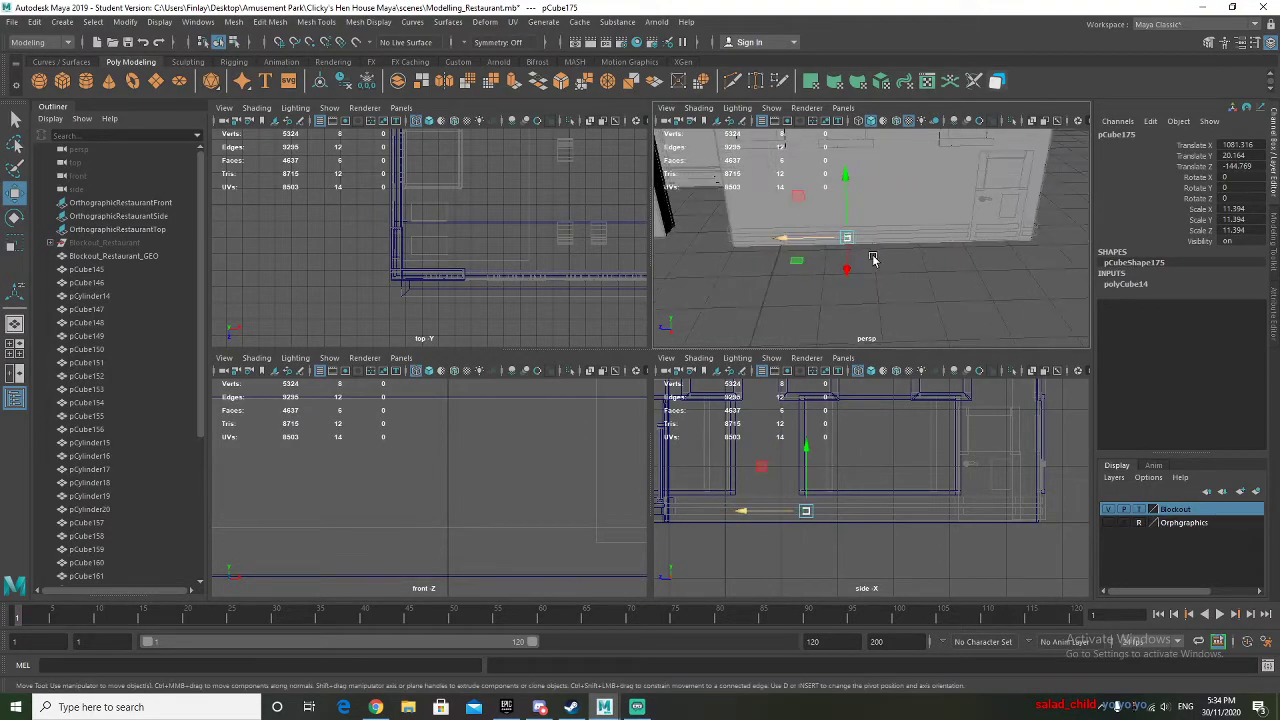
Stretch the cube along Z to a scale of about 521.4, forming a long trim strip on the side wall
key(r)
drag(720, 241, 816, 248)
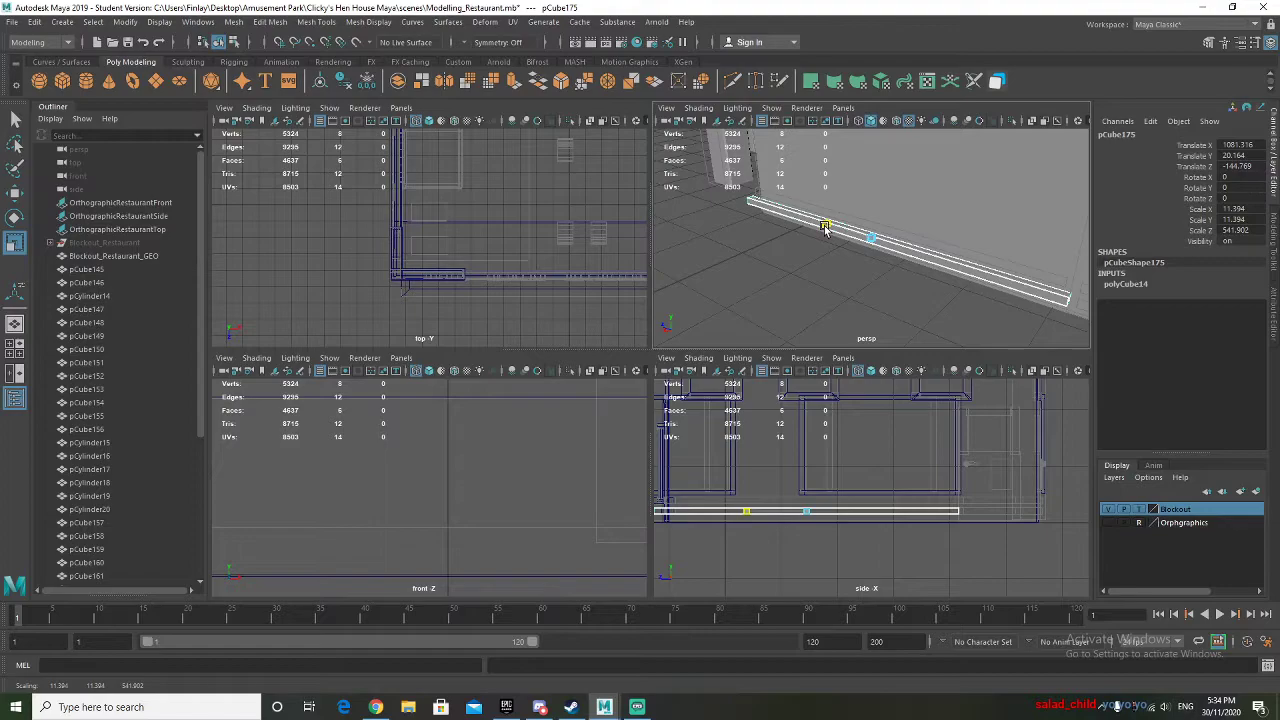
key(w)
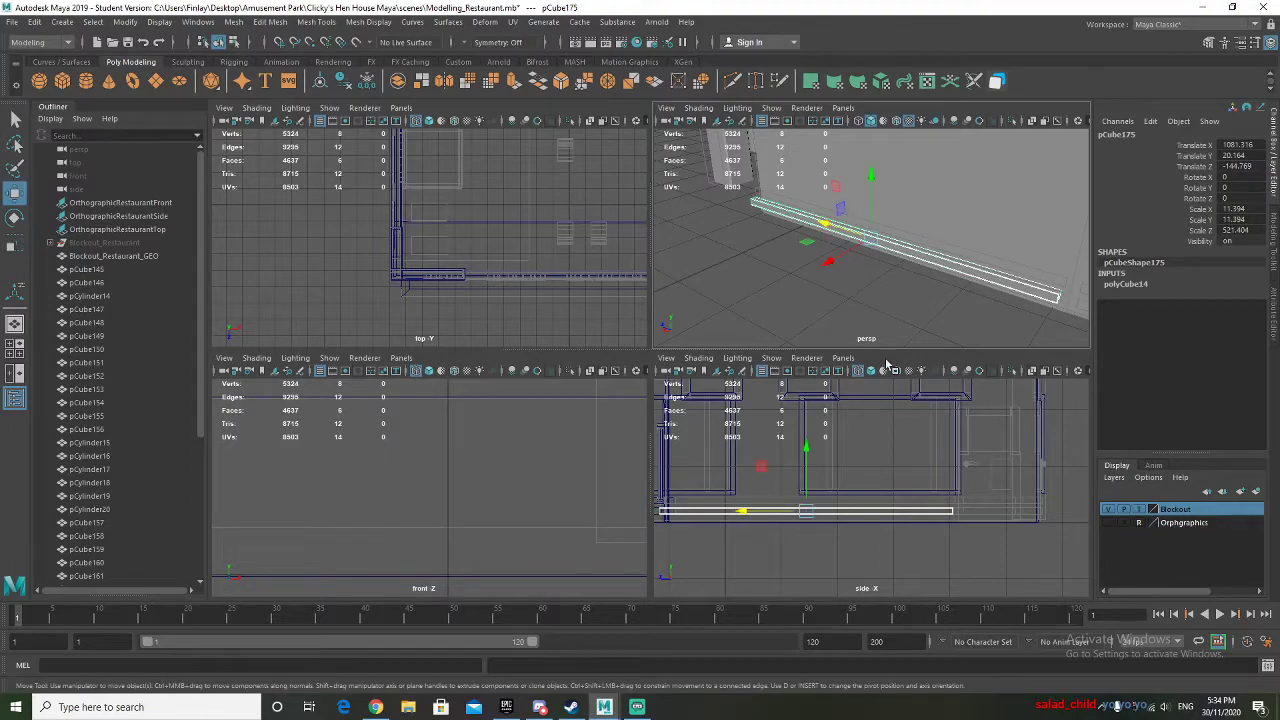
Shift the long trim strip along Z to about -148.4 so its far end meets the reference line
scroll(929, 554, up, 5)
scroll(817, 537, up, 2)
scroll(897, 467, down, 6)
alt+middle_drag(997, 498, 849, 480)
scroll(887, 495, up, 3)
scroll(843, 526, up, 4)
scroll(860, 266, up, 6)
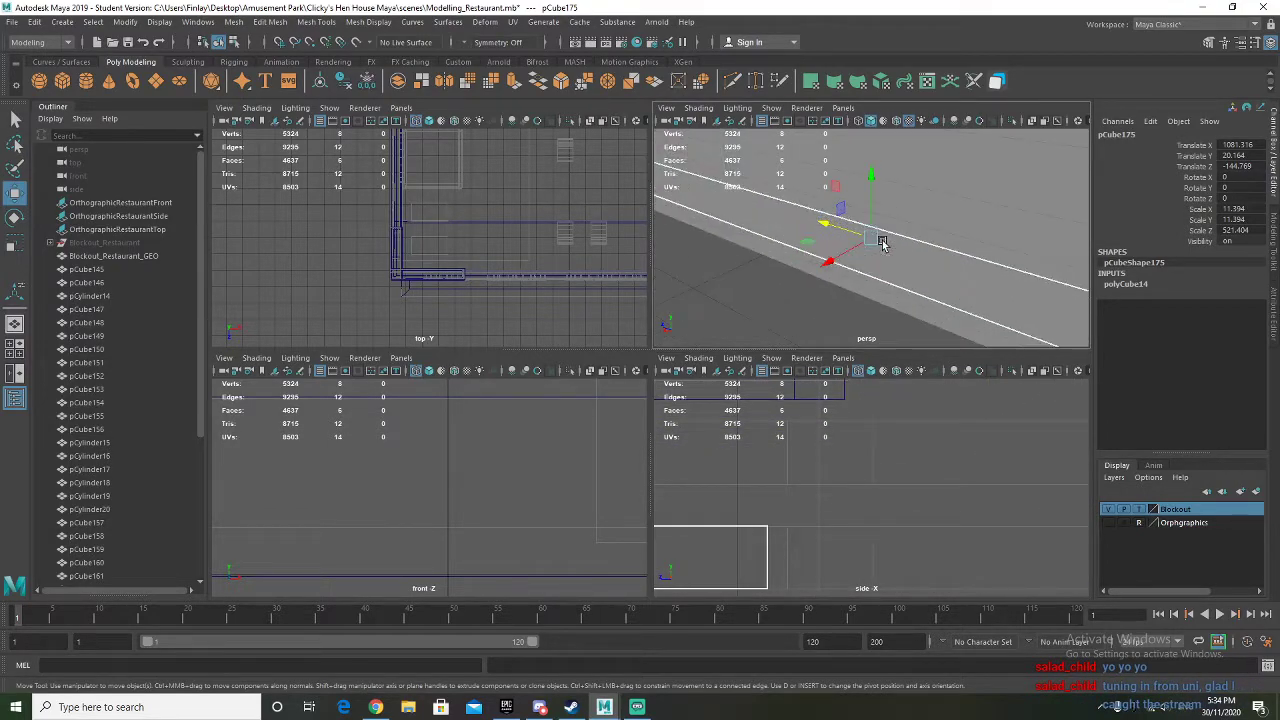
scroll(860, 236, up, 3)
drag(838, 224, 868, 234)
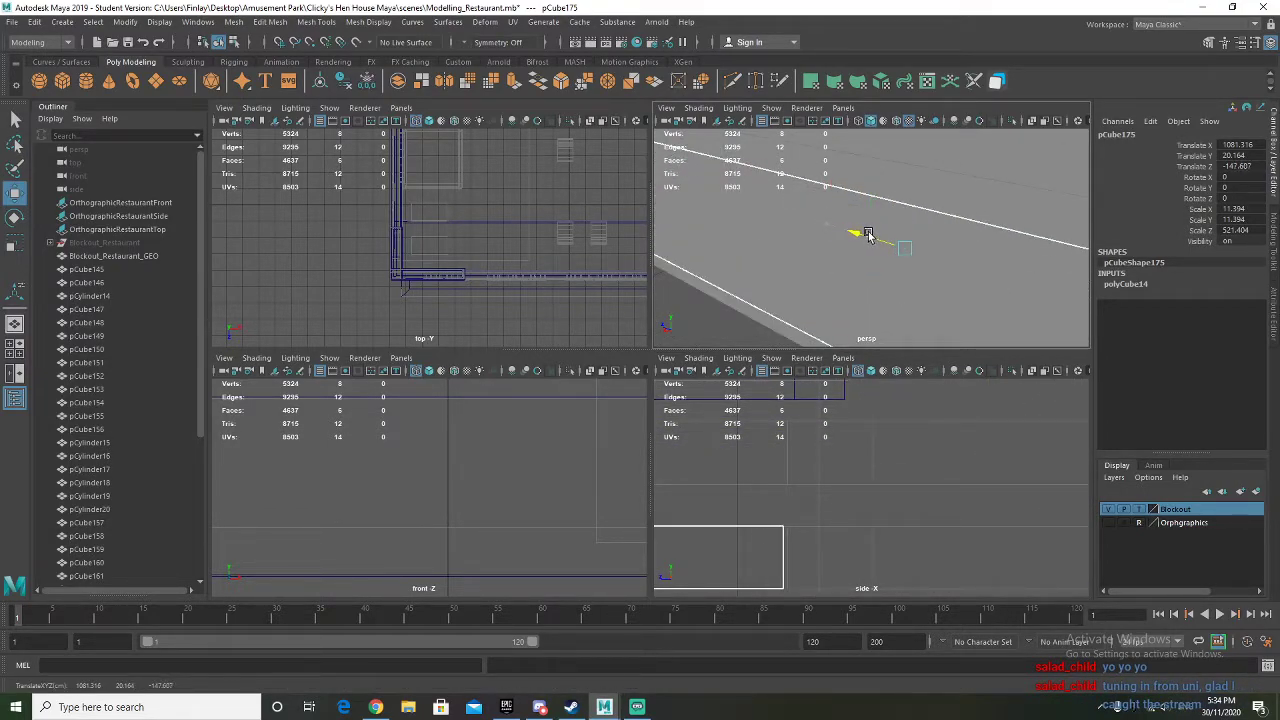
scroll(876, 236, down, 8)
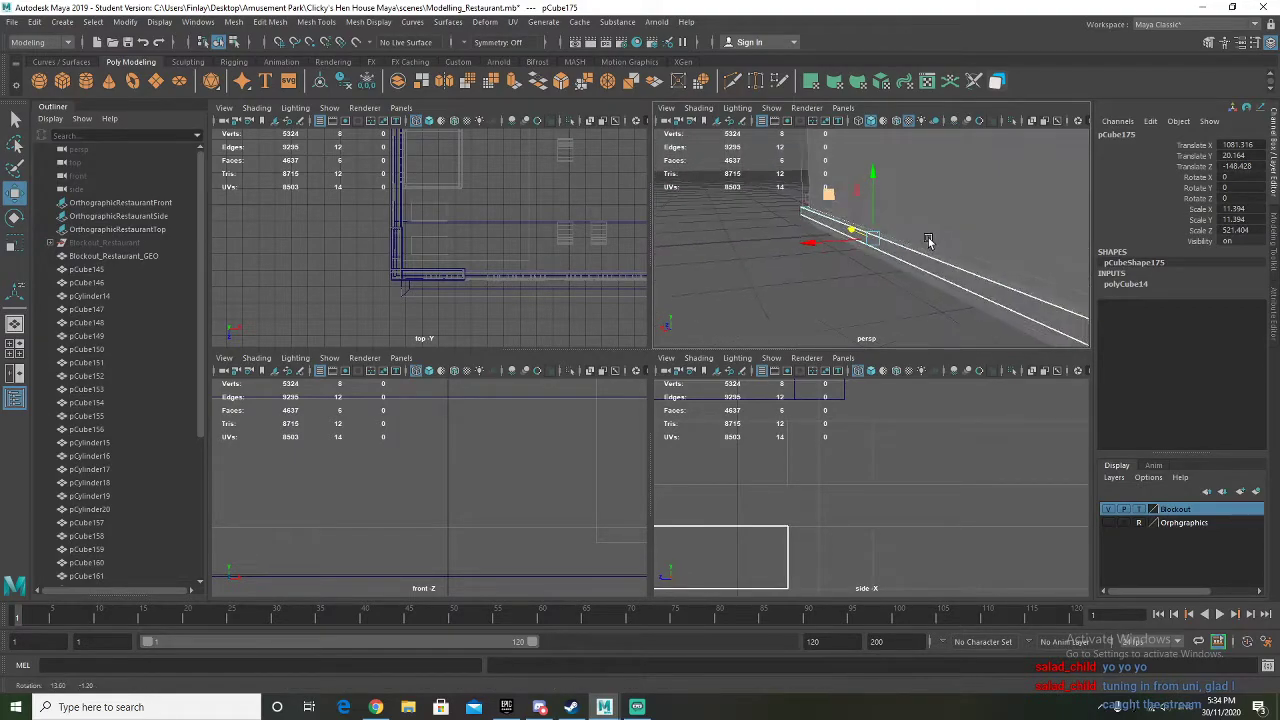
Slide the long strip along X to about 747.8 to compare its front end with the entrance trim
alt+drag(914, 235, 970, 277)
drag(936, 238, 862, 223)
drag(931, 188, 884, 188)
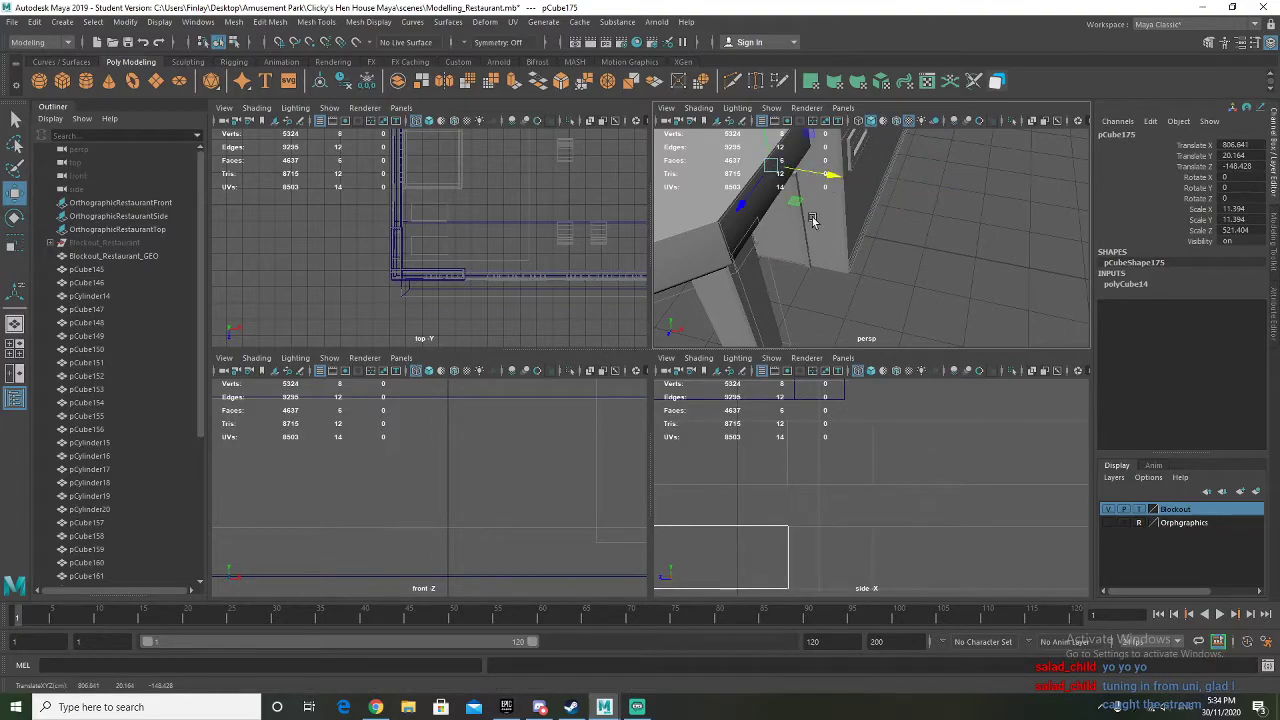
key(f)
alt+drag(824, 287, 884, 245)
scroll(791, 257, down, 3)
scroll(788, 258, up, 3)
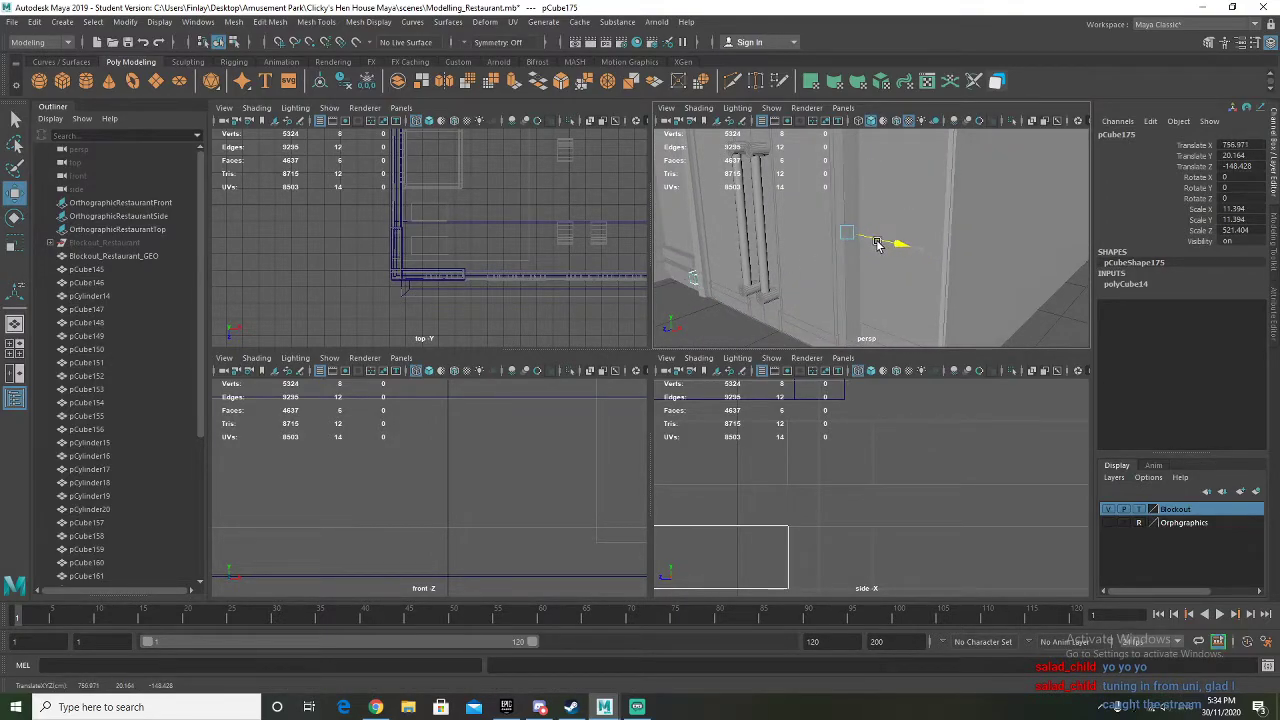
alt+drag(699, 293, 895, 254)
scroll(747, 266, up, 3)
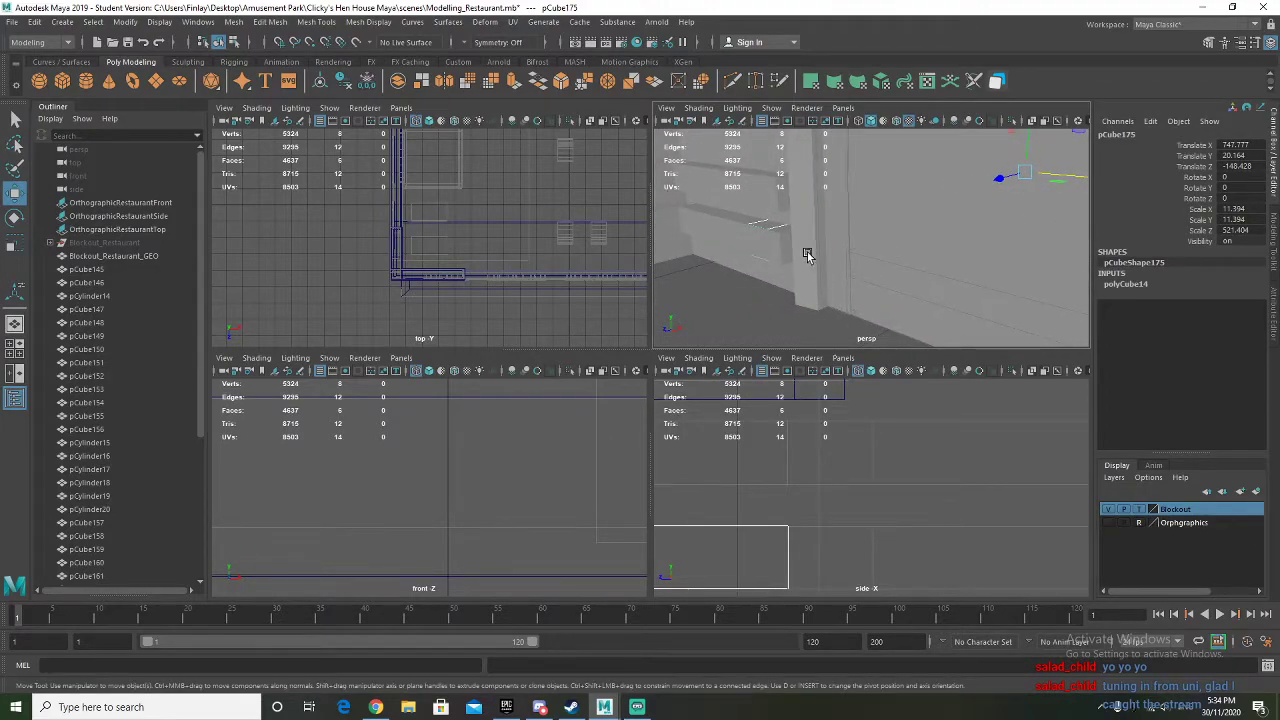
scroll(808, 253, up, 3)
scroll(808, 258, down, 2)
alt+middle_drag(804, 258, 823, 249)
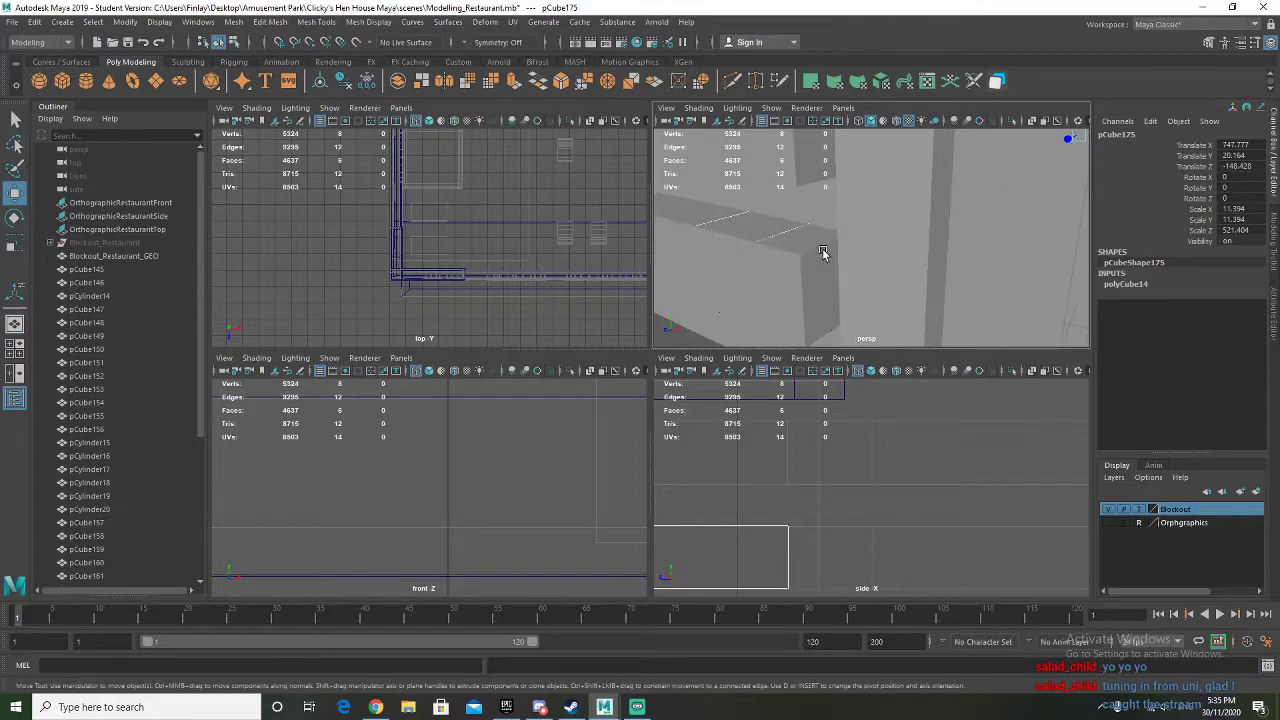
Fine-tune the long strip's Z position to about -148.14 so its front end aligns with the entrance trim
scroll(711, 520, up, 3)
alt+middle_drag(711, 520, 983, 474)
alt+middle_drag(724, 482, 779, 482)
key(f)
drag(841, 490, 820, 487)
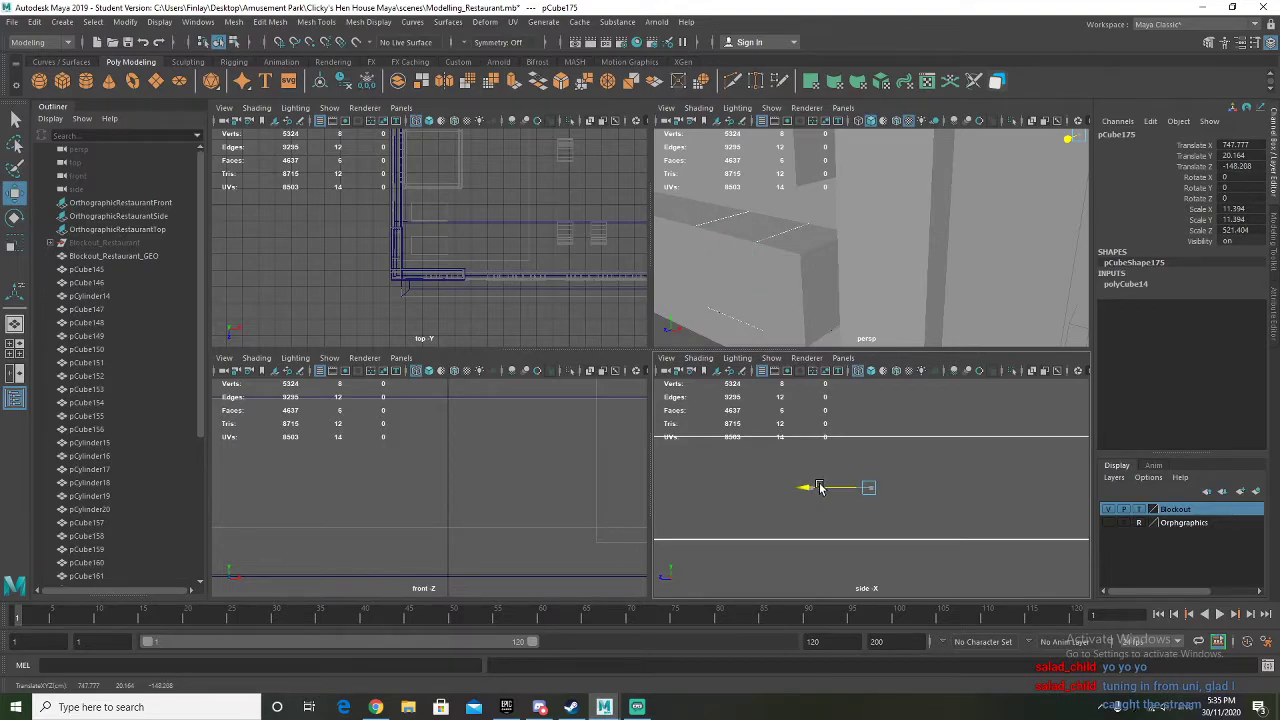
key(f)
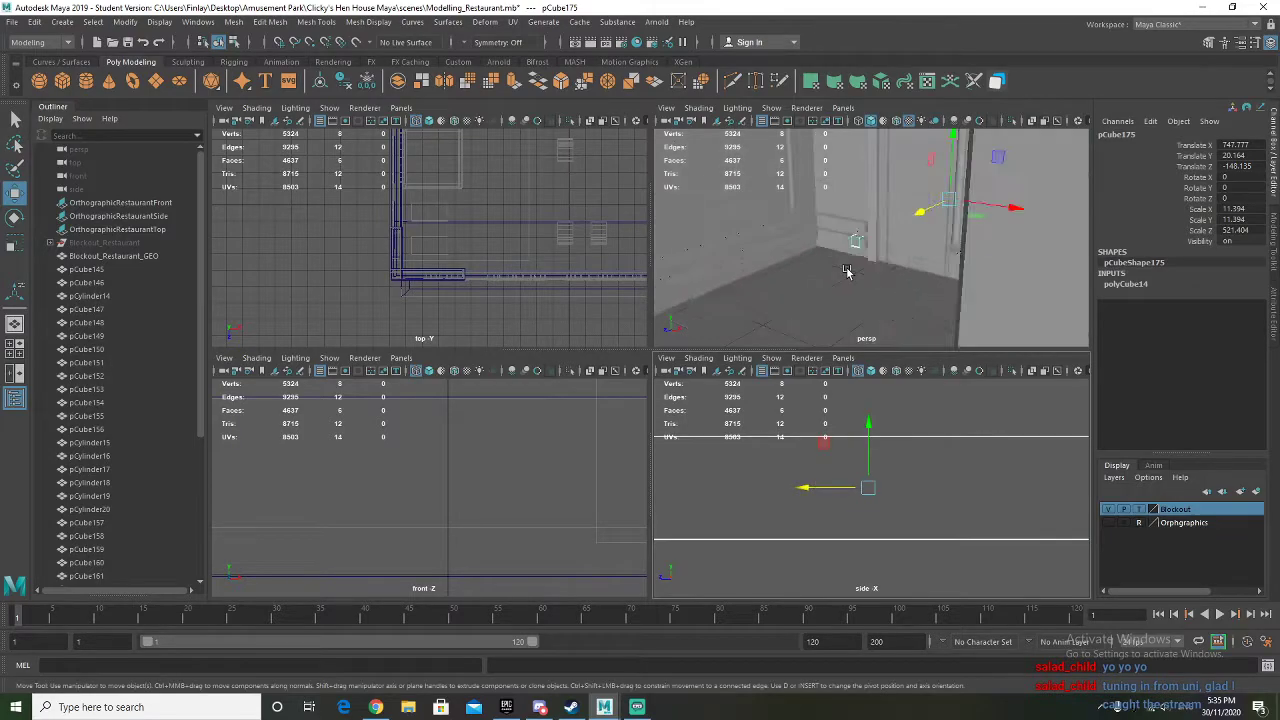
Return the strip to the side wall corner at about X 1048.8 and widen its X scale to about 64.8
drag(968, 236, 980, 232)
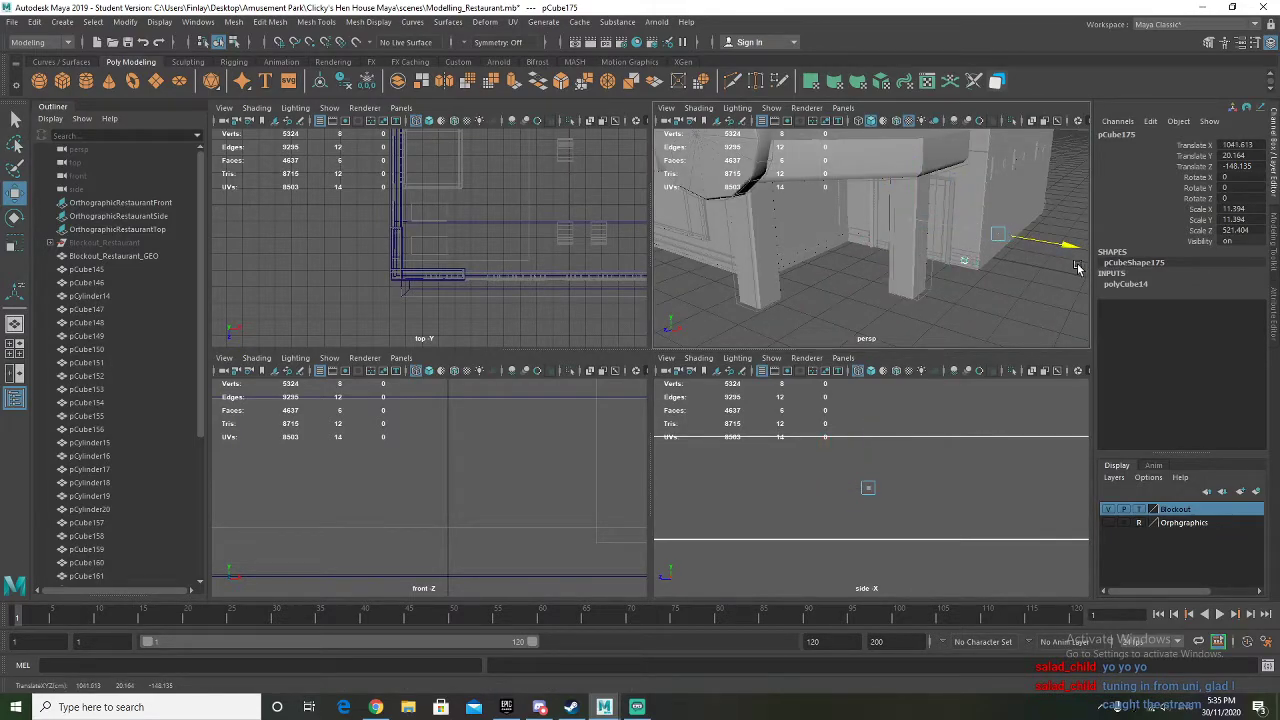
key(r)
key(f)
alt+drag(875, 284, 931, 238)
key(w)
scroll(931, 239, up, 5)
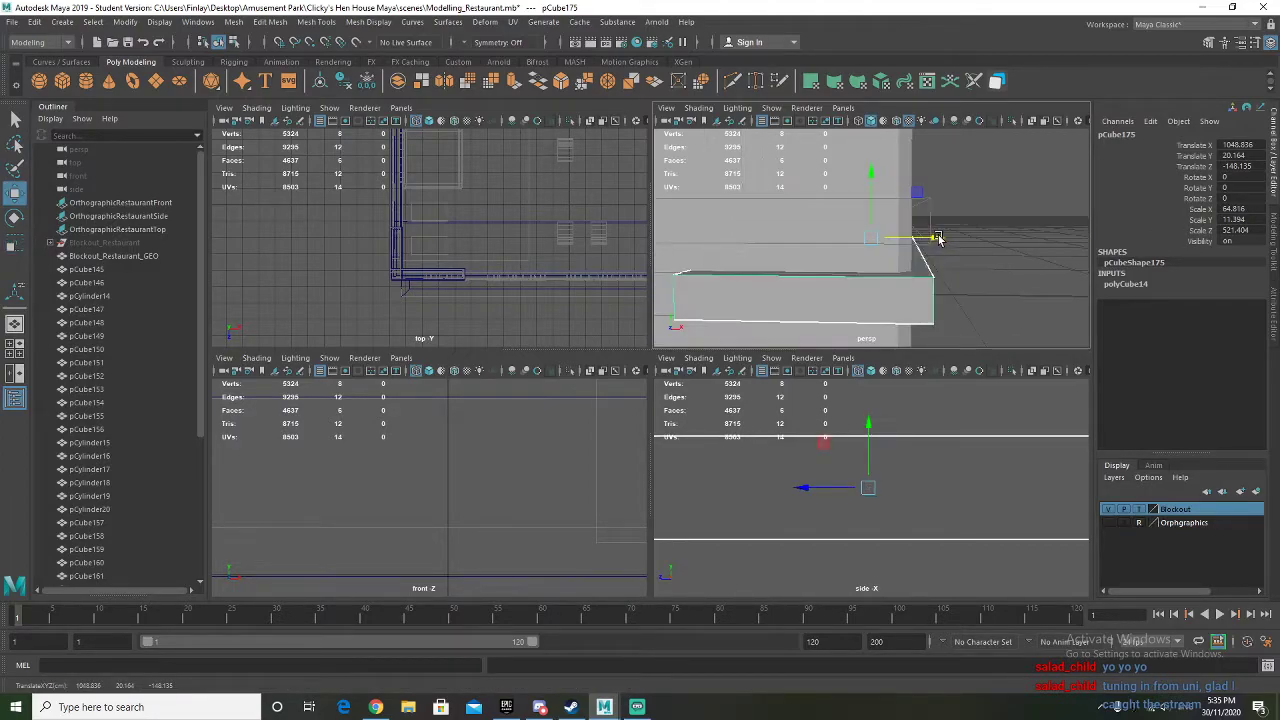
Fine-tune the widened strip's X position in the front view to about 1051.45
alt+drag(931, 283, 846, 256)
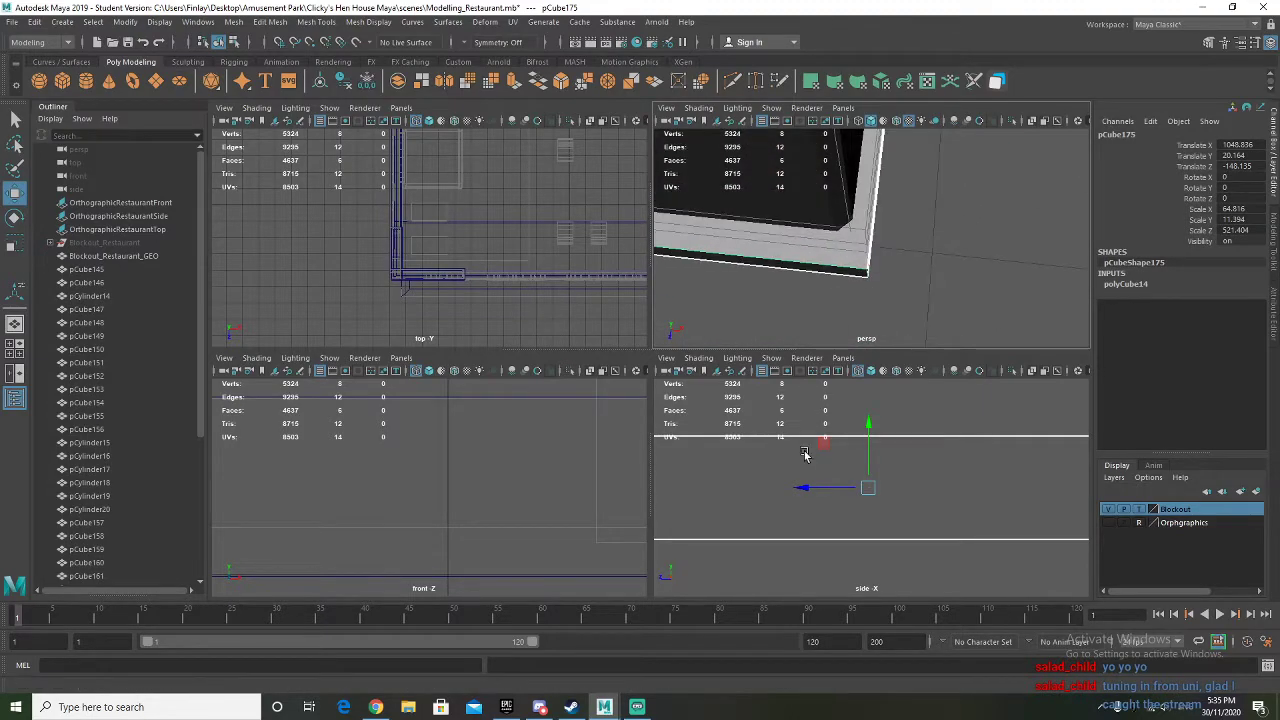
scroll(561, 470, down, 10)
alt+middle_drag(576, 478, 470, 478)
key(f)
drag(497, 490, 490, 488)
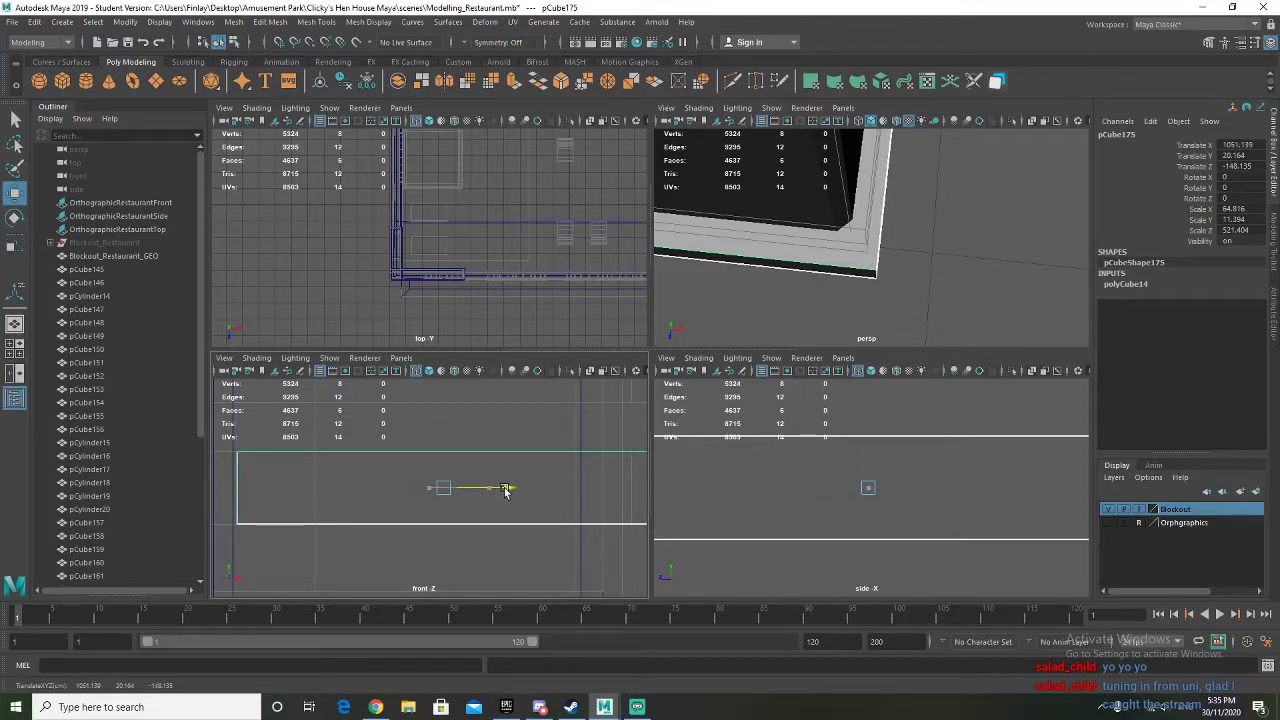
Select the strip's inward-facing side face and adjust it along X beside the entrance door frame
alt+drag(850, 230, 877, 268)
right_drag(931, 308, 932, 338)
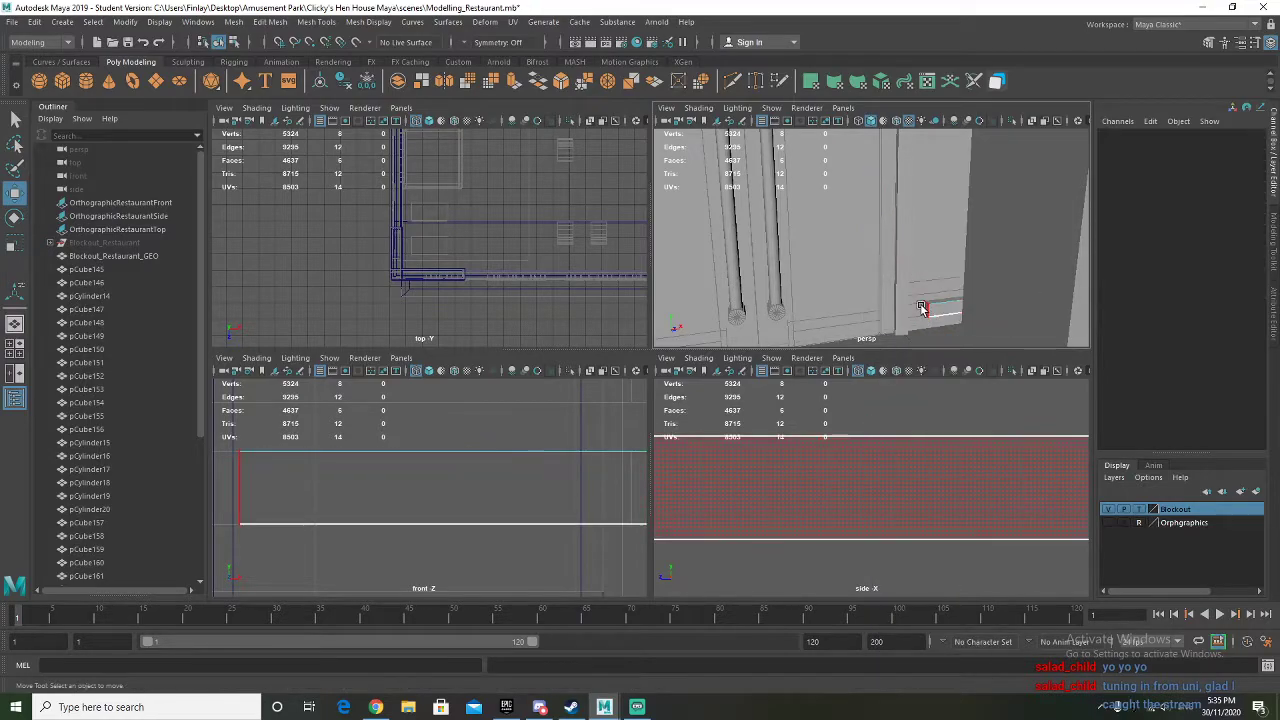
click(926, 309)
scroll(456, 525, down, 4)
alt+middle_drag(456, 525, 434, 509)
drag(474, 486, 445, 480)
alt+drag(880, 240, 943, 223)
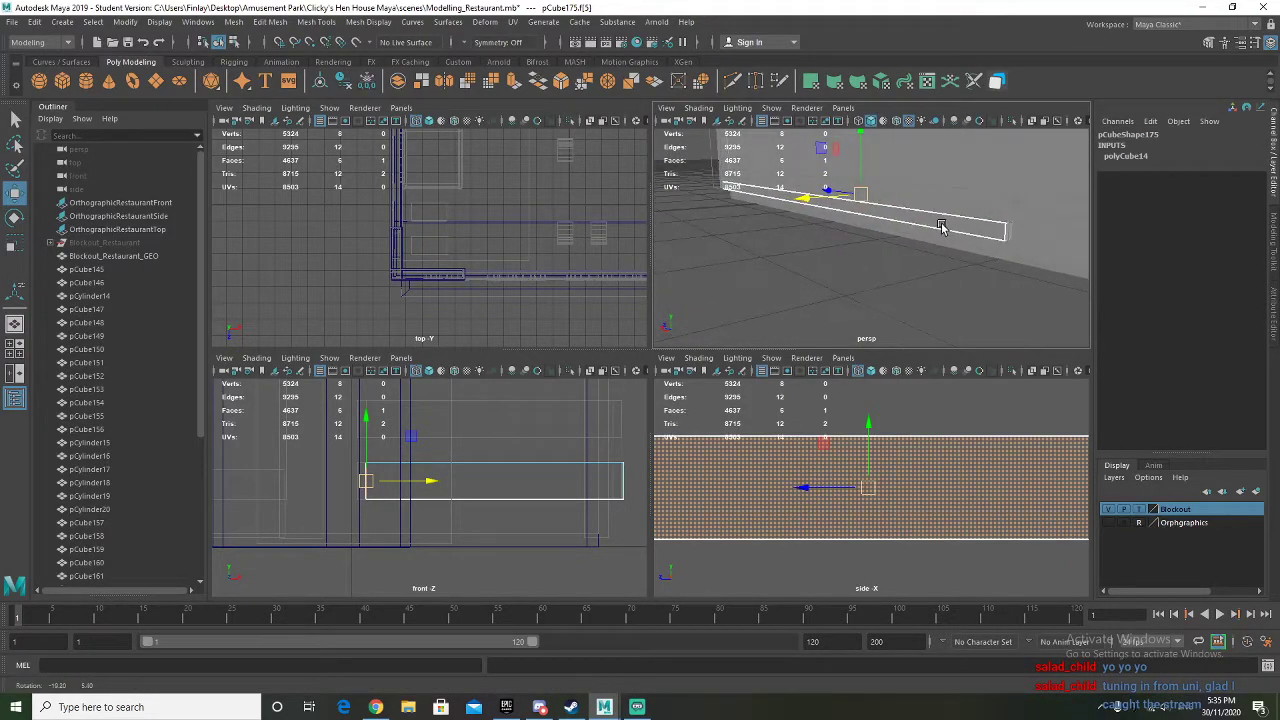
Examine the strip's far end in the side view, return to object mode and inspect the strip in isolation
scroll(866, 489, down, 8)
alt+middle_drag(999, 486, 676, 483)
scroll(882, 482, up, 3)
alt+drag(829, 277, 826, 234)
right_drag(738, 252, 830, 233)
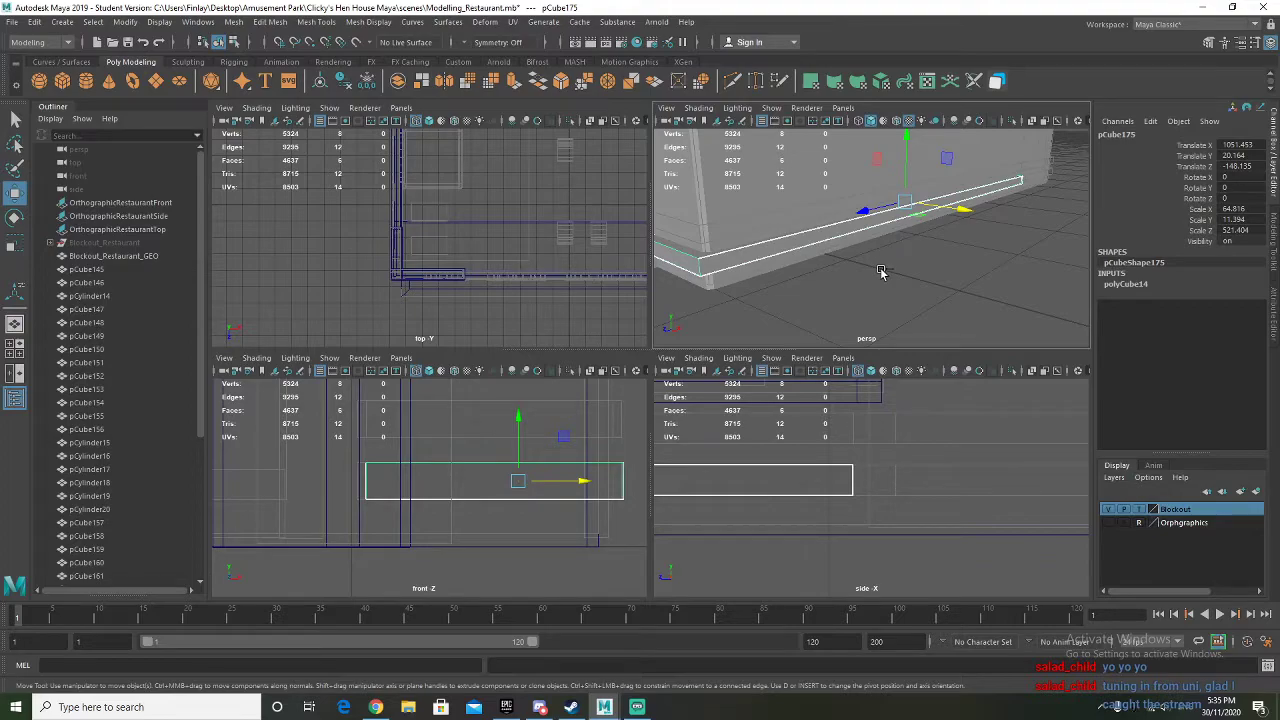
key(ctrl+1)
alt+drag(880, 272, 940, 222)
key(ctrl+1)
Duplicate the side wall strip and raise the copy to about Y 39.2
key(ctrl+d)
drag(905, 160, 905, 142)
mouse_move(906, 190)
alt+mouse_down()
mouse_move(911, 206)
mouse_move(929, 194)
mouse_move(888, 192)
mouse_move(912, 198)
alt+mouse_up()
key(f)
scroll(710, 485, up, 6)
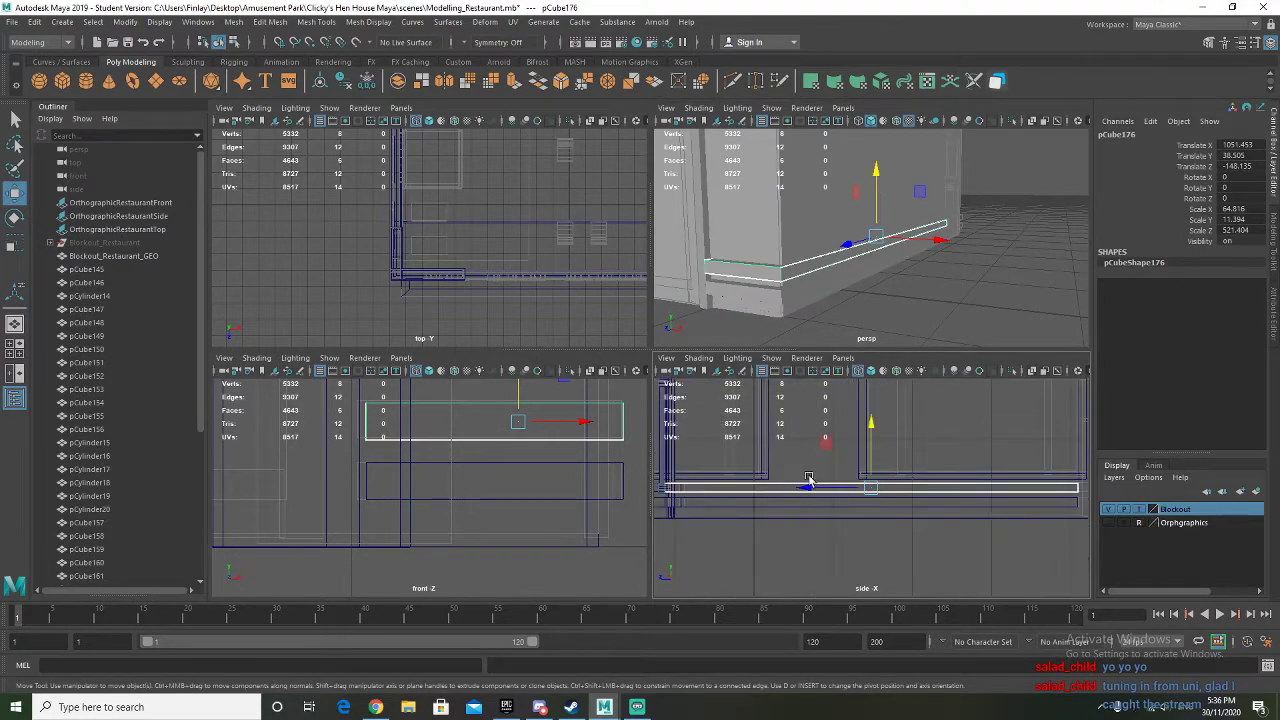
scroll(836, 491, up, 5)
drag(870, 435, 881, 427)
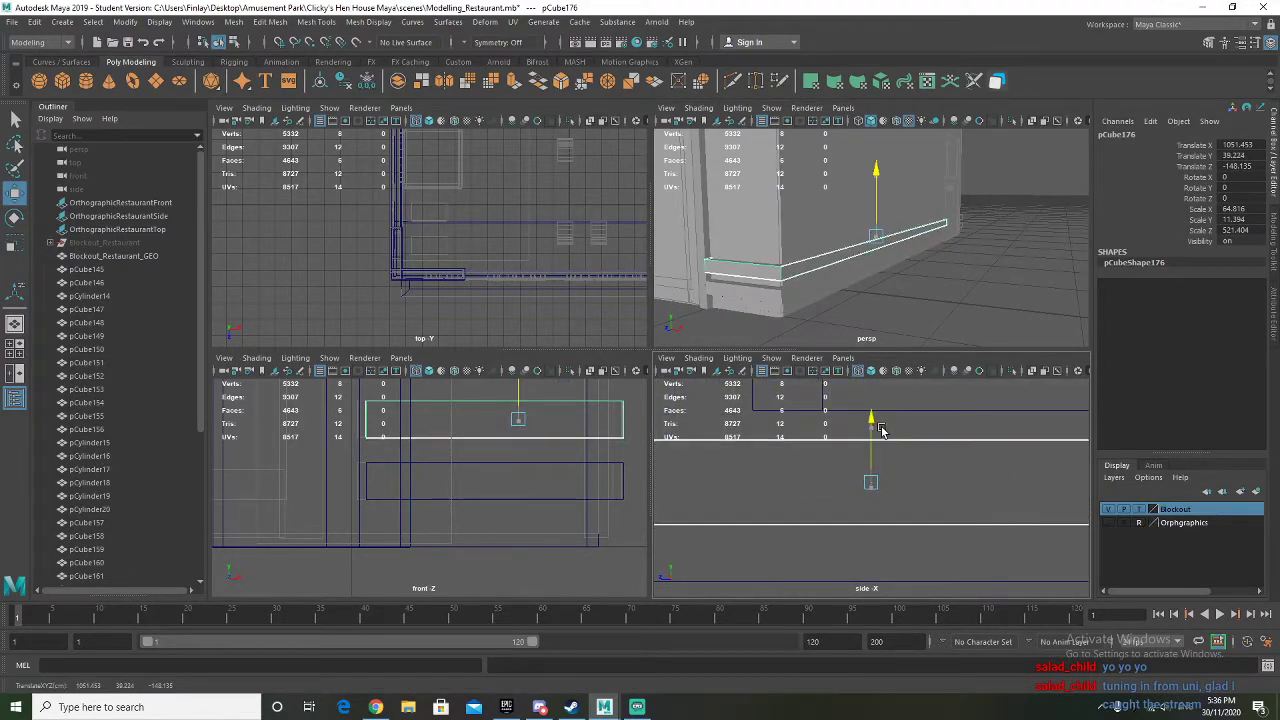
Duplicate both side wall strips, shorten the copies to a Z scale of about 55.02 and move them to about Z -689.3
alt+drag(855, 262, 955, 303)
key(ctrl+d)
key(r)
key(f)
alt+right_drag(955, 303, 909, 309)
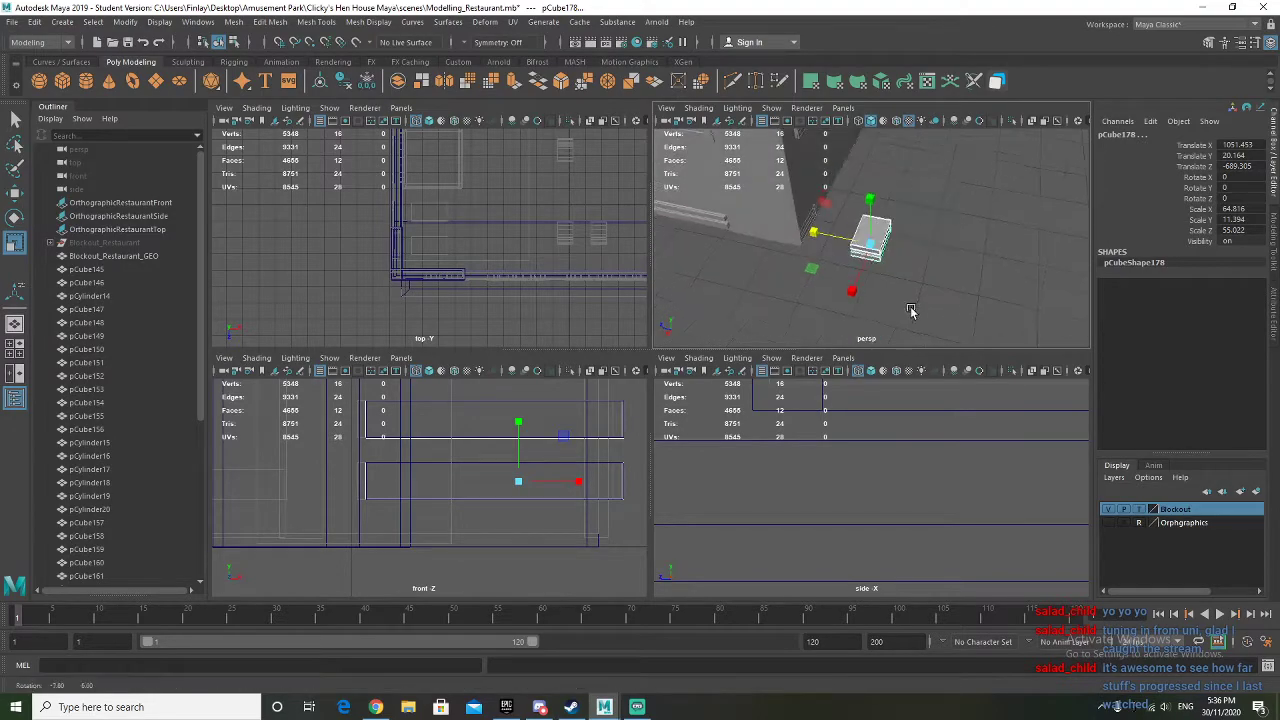
Move the two short strips along Z to about -534.2 so they wrap the building's rear corner
alt+drag(909, 309, 922, 316)
key(w)
drag(836, 246, 775, 238)
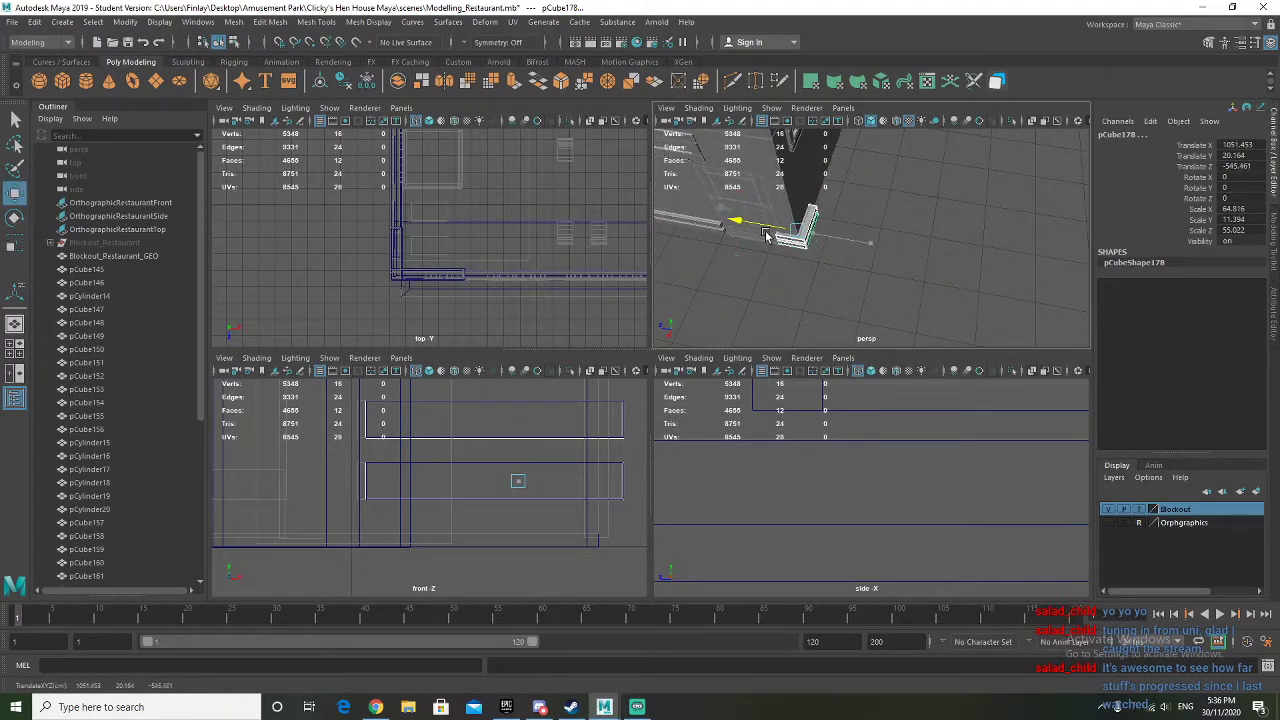
key(f)
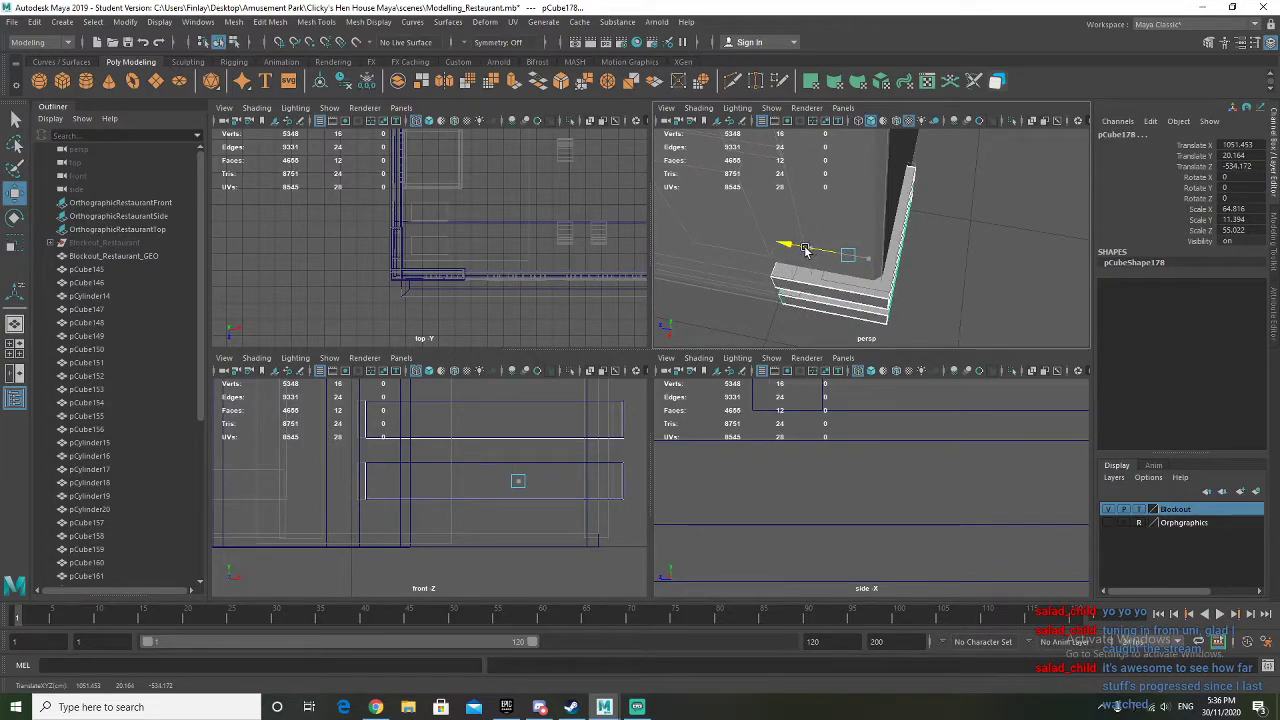
Select the front end faces of both short strips and move them along Z to about -516.2
alt+drag(813, 261, 852, 287)
right_drag(828, 303, 828, 333)
click(828, 333)
click(825, 311)
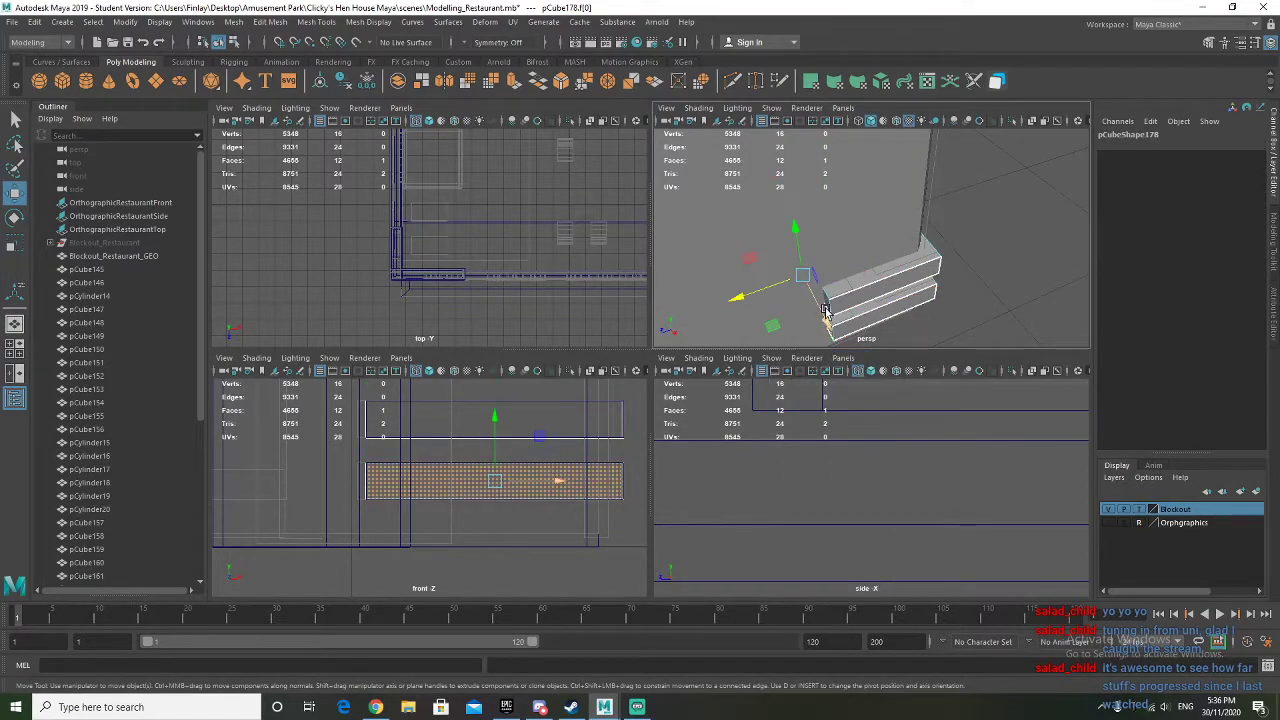
shift+click(828, 300)
alt+drag(893, 303, 856, 286)
drag(771, 254, 785, 251)
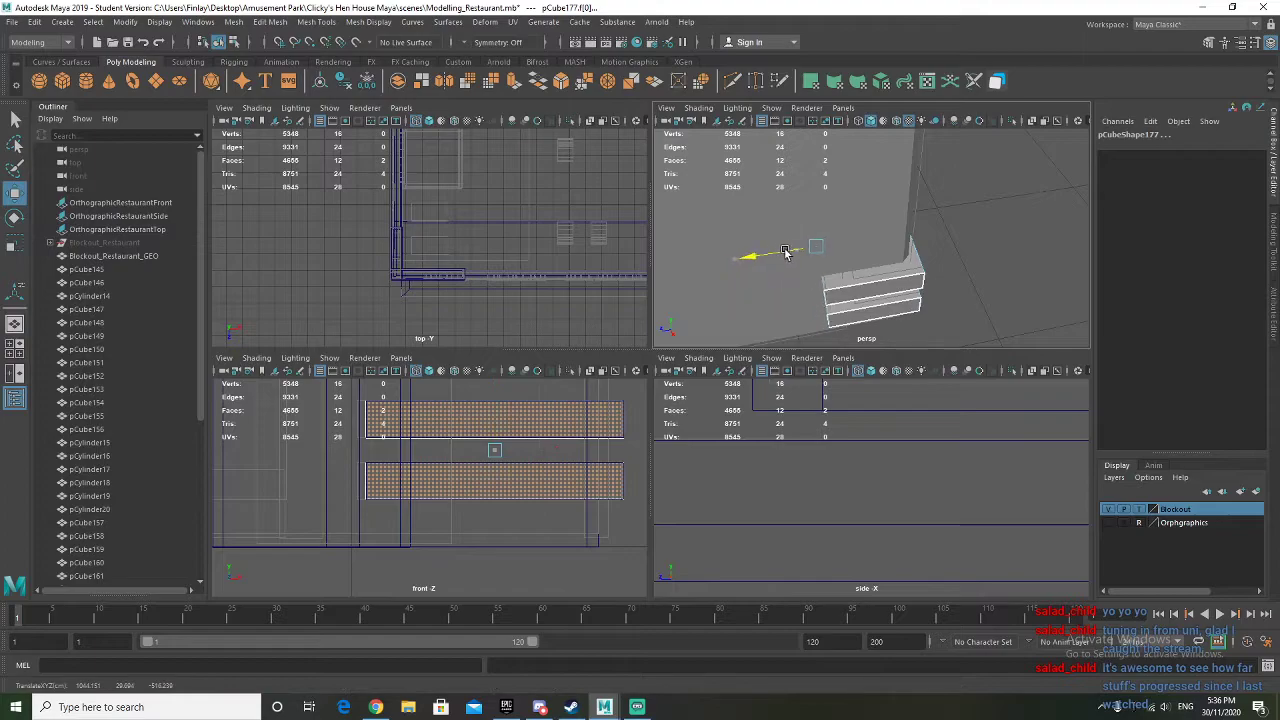
alt+drag(876, 262, 923, 287)
click(880, 281)
alt+middle_drag(923, 287, 914, 225)
mouse_move(849, 312)
mouse_down()
mouse_move(886, 286)
mouse_move(850, 275)
mouse_move(871, 254)
mouse_move(824, 228)
mouse_up()
click(897, 254)
key(ctrl+z)
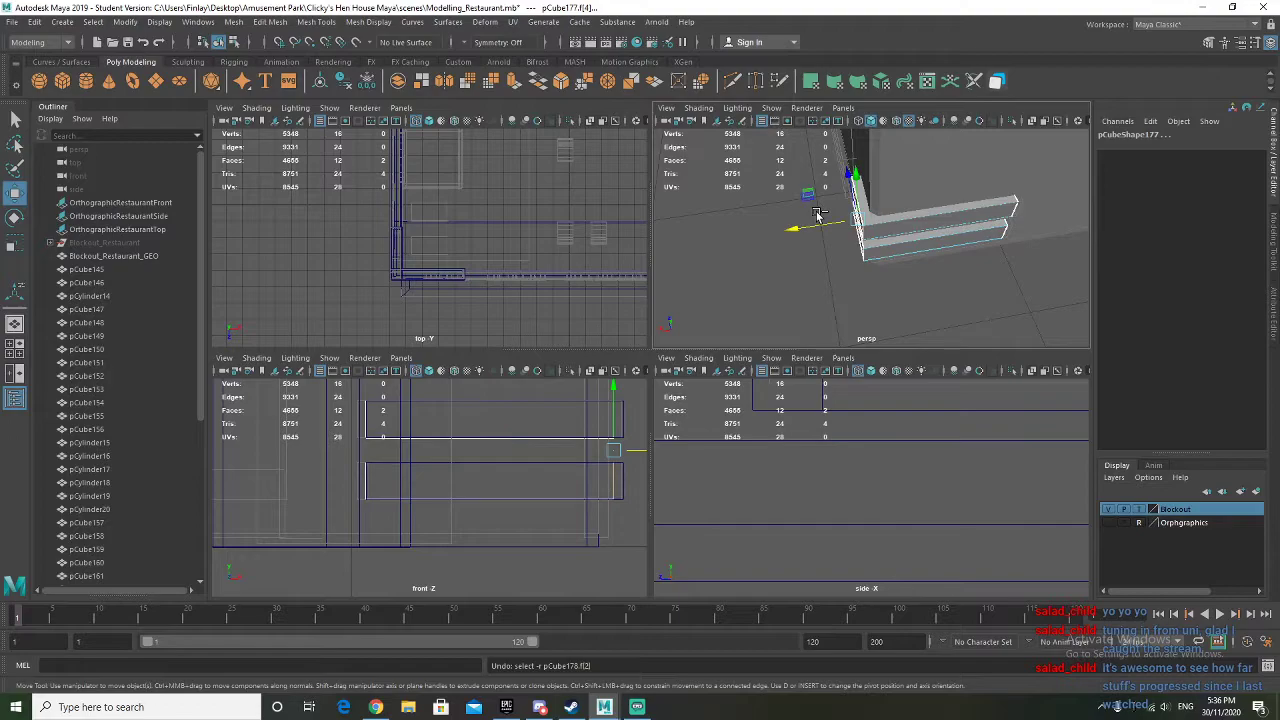
alt+drag(930, 244, 895, 282)
click(901, 237)
key(ctrl+z)
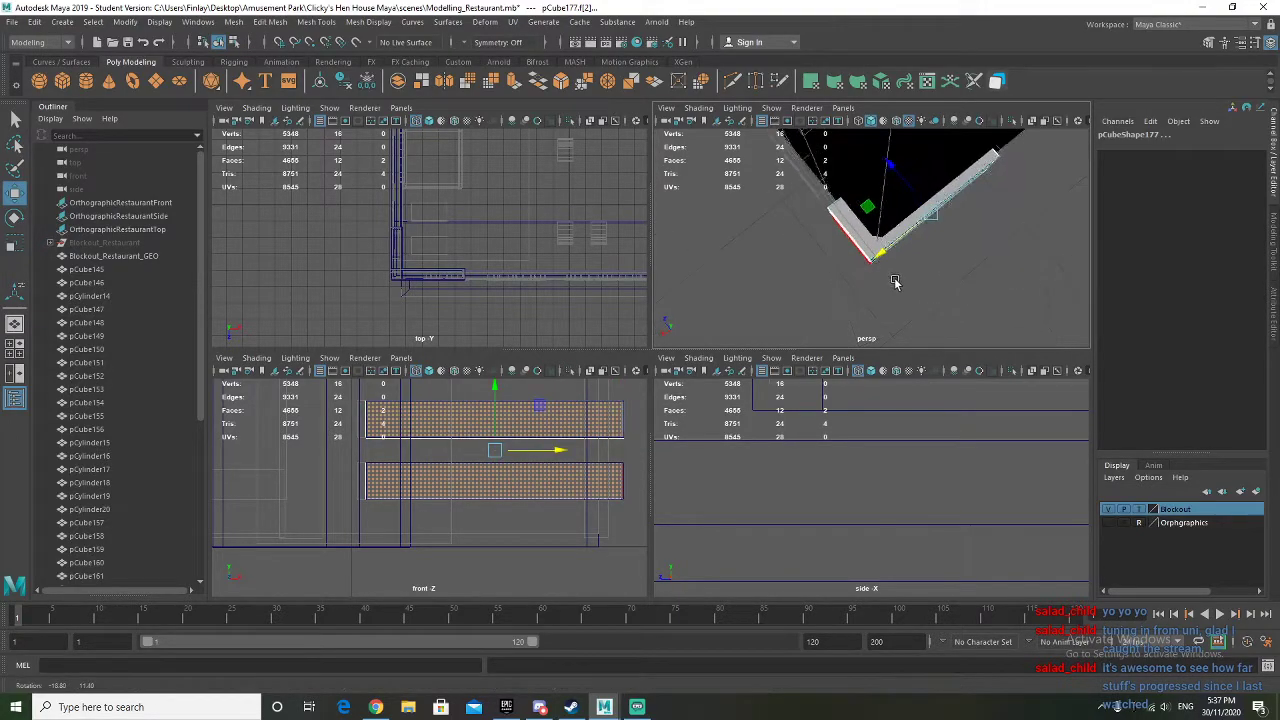
Reselect the front end faces of both short corner strips and adjust them along Z near the side door
alt+drag(897, 203, 850, 192)
right_click(807, 197)
alt+drag(949, 226, 862, 219)
click(940, 277)
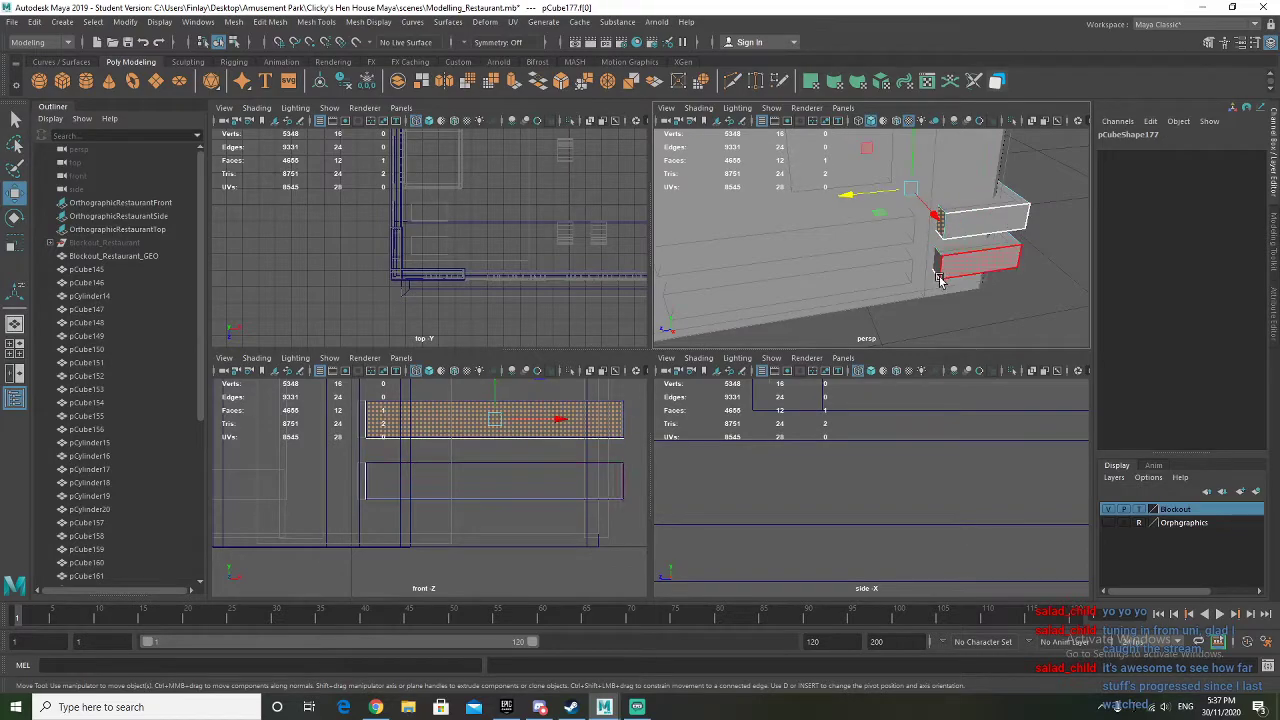
shift+click(938, 224)
drag(862, 213, 1017, 266)
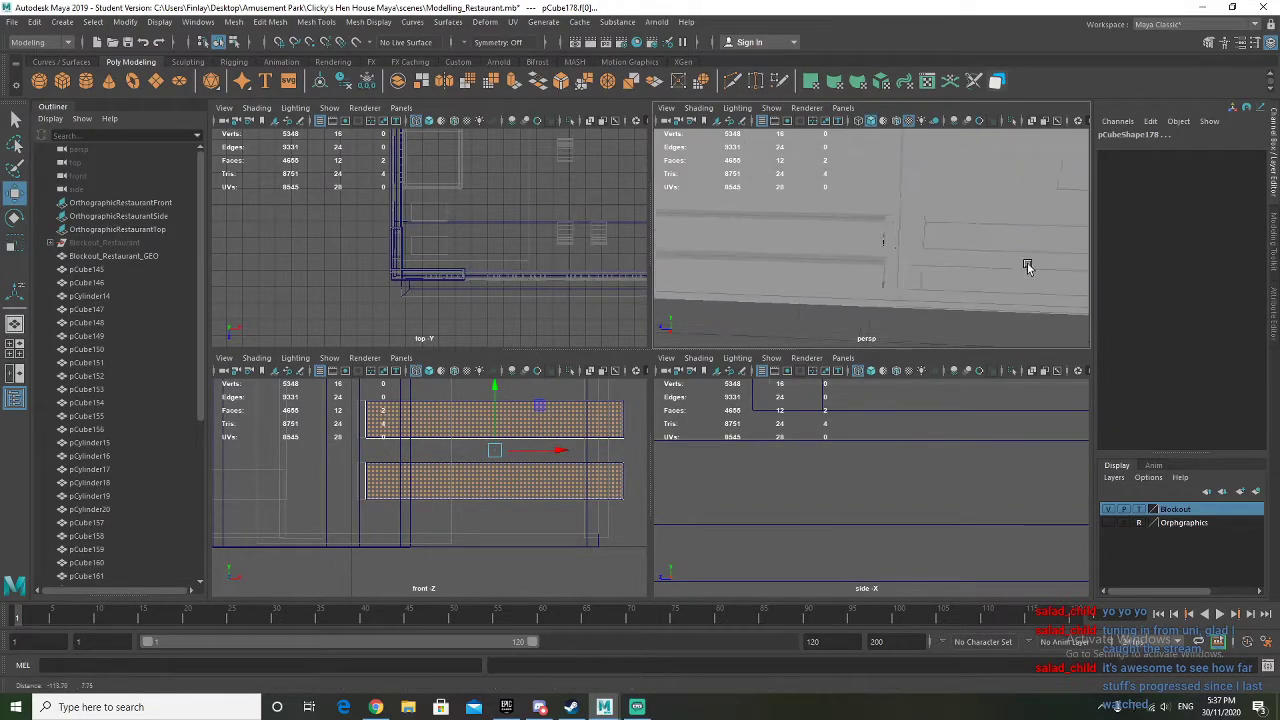
Select the end faces of both base trim strips beside the side door and return to object selection
right_drag(852, 266, 853, 300)
right_drag(842, 221, 847, 266)
click(864, 244)
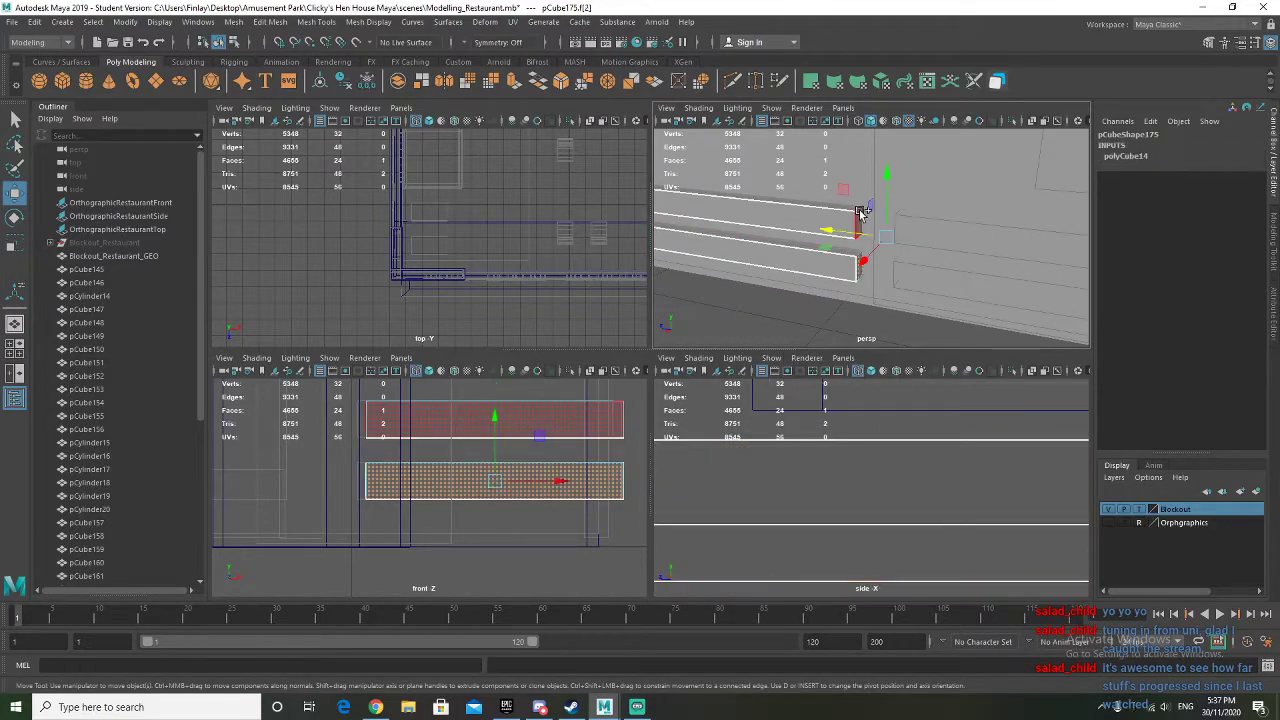
mouse_move(855, 211)
mouse_down()
mouse_move(825, 218)
mouse_move(857, 257)
mouse_move(823, 214)
mouse_move(846, 266)
mouse_move(808, 246)
mouse_move(851, 251)
mouse_move(831, 266)
mouse_move(826, 254)
mouse_move(860, 258)
mouse_move(848, 263)
mouse_move(894, 286)
mouse_up()
click(857, 280)
right_drag(861, 214, 890, 197)
click(874, 279)
alt+middle_drag(875, 254, 880, 306)
mouse_move(881, 309)
alt+mouse_down()
mouse_move(870, 300)
mouse_move(883, 263)
mouse_move(920, 283)
mouse_move(885, 289)
alt+mouse_up()
alt+drag(894, 255, 866, 262)
Try duplicating the front entrance frame and moving the copy along X to about 378.5
key(ctrl+d)
scroll(817, 262, down, 3)
drag(776, 264, 911, 289)
key(e)
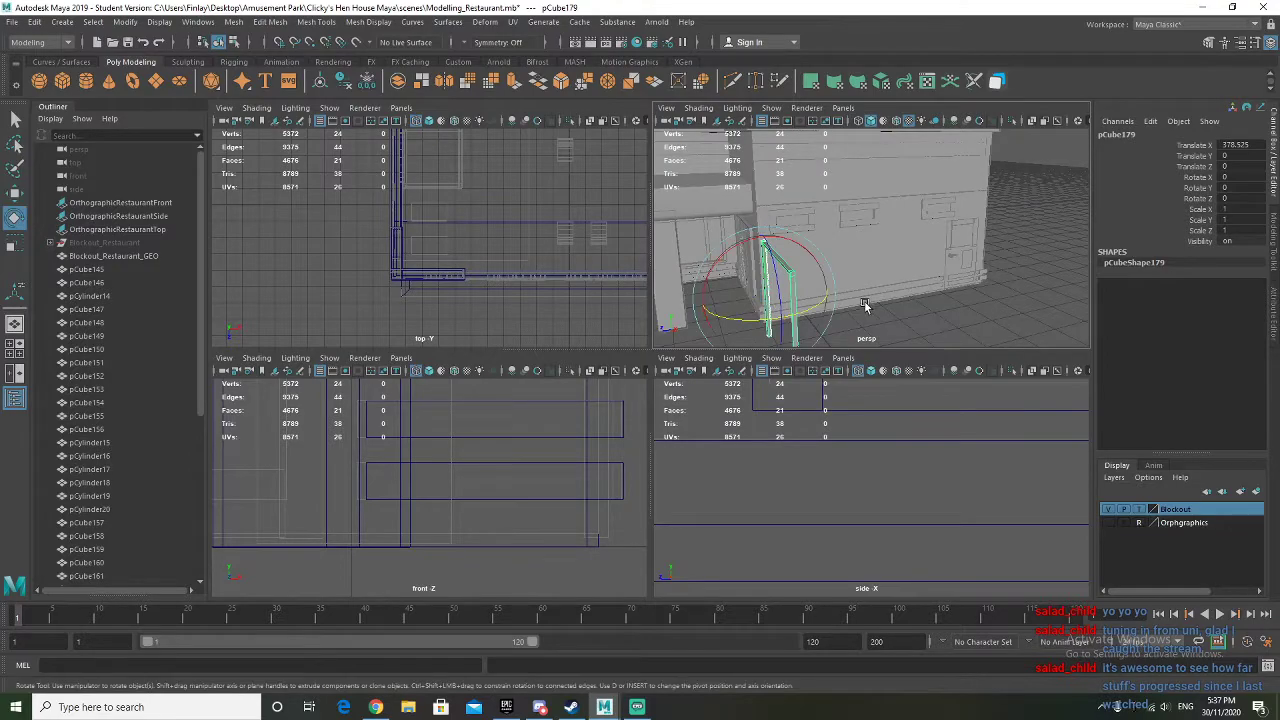
key(ctrl+z)
key(ctrl+z)
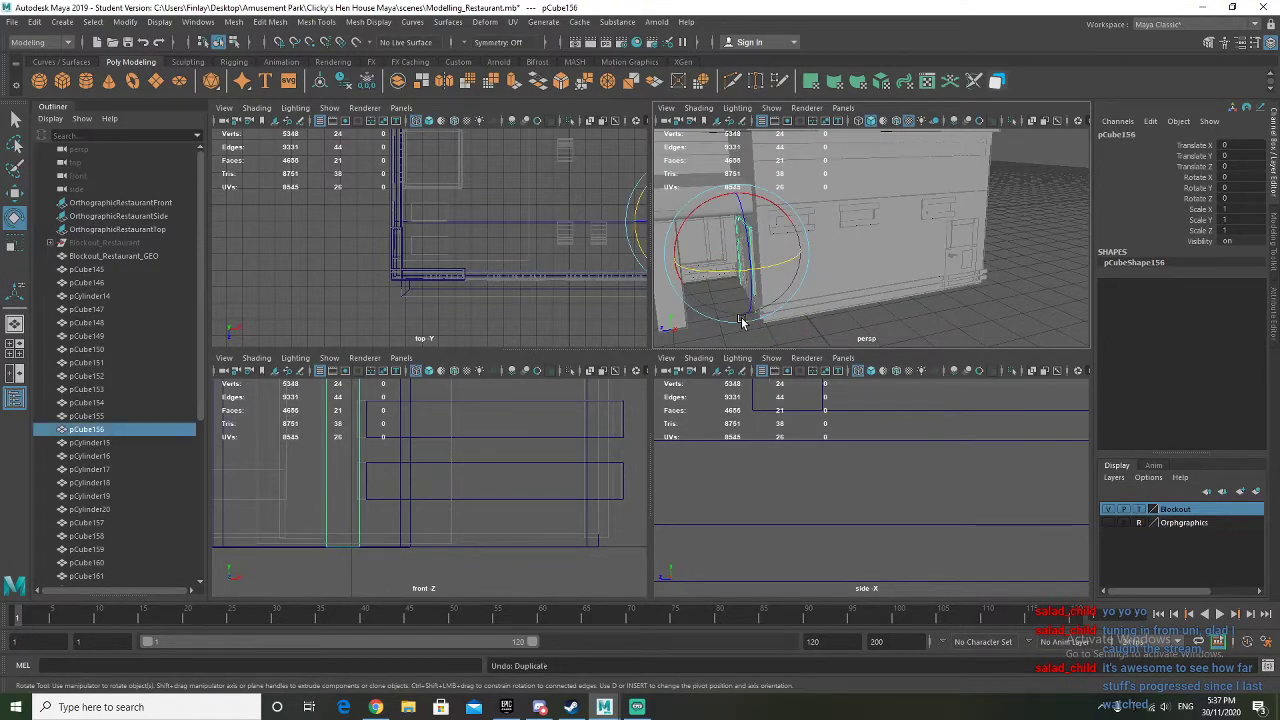
key(ctrl+z)
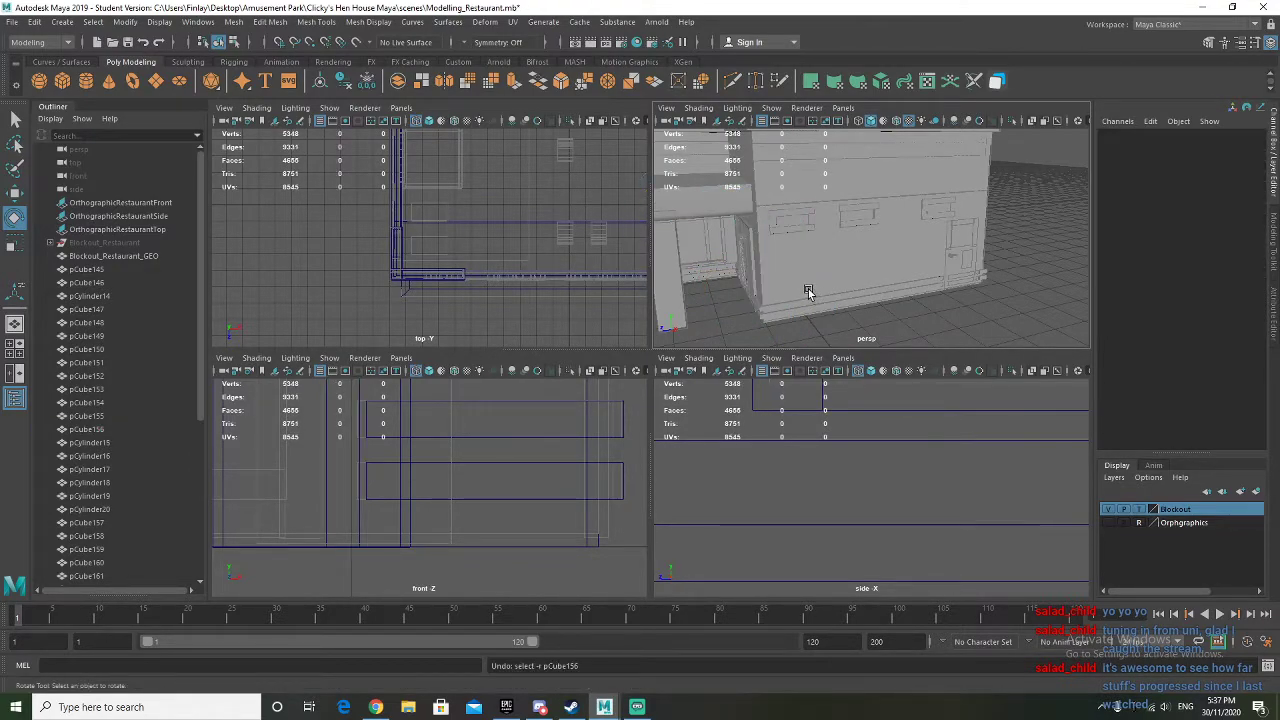
Isolate the front entrance frame and frame it in a full-size perspective view
click(748, 236)
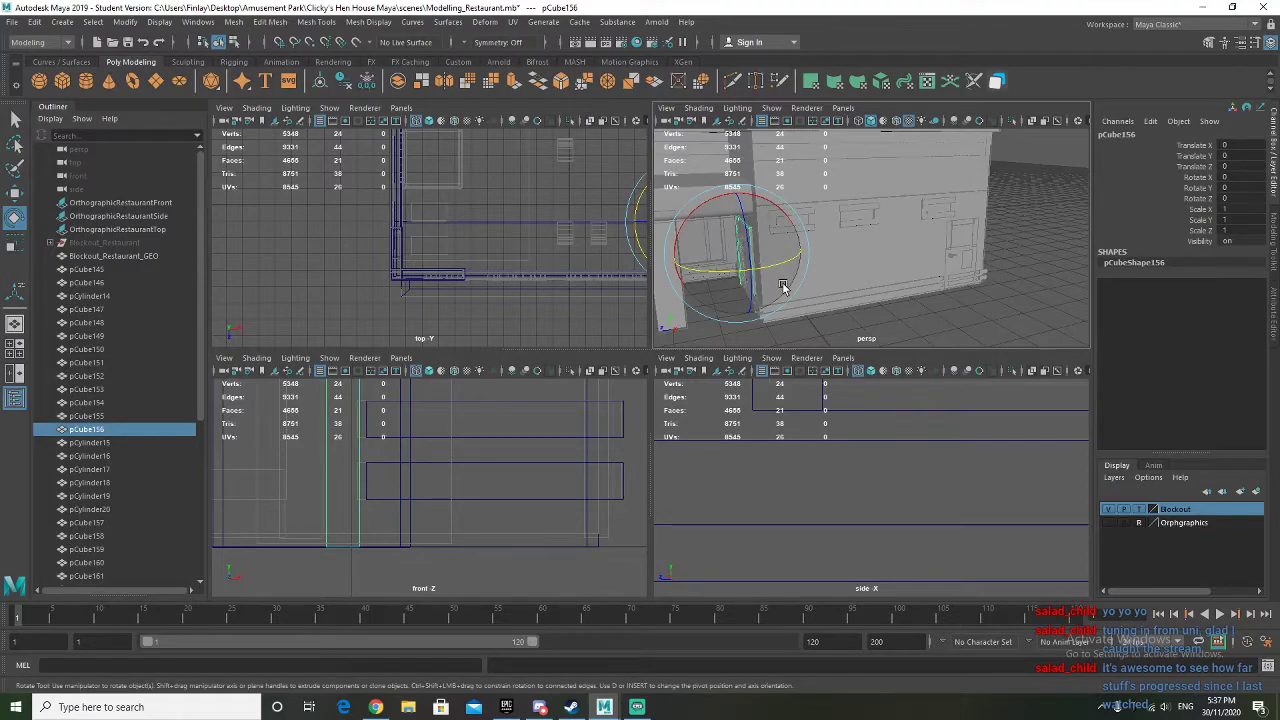
key(ctrl+1)
key(f)
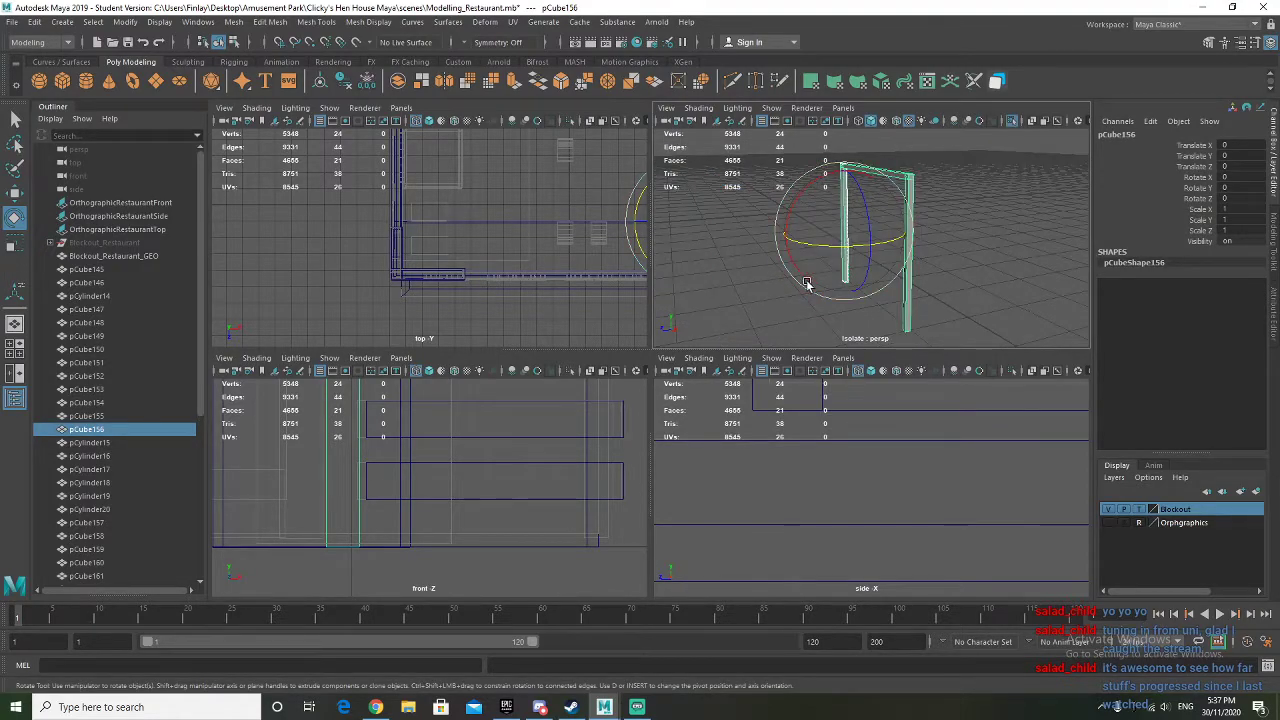
key(space)
alt+drag(640, 323, 678, 303)
right_drag(618, 224, 655, 204)
click(651, 320)
alt+drag(651, 320, 677, 284)
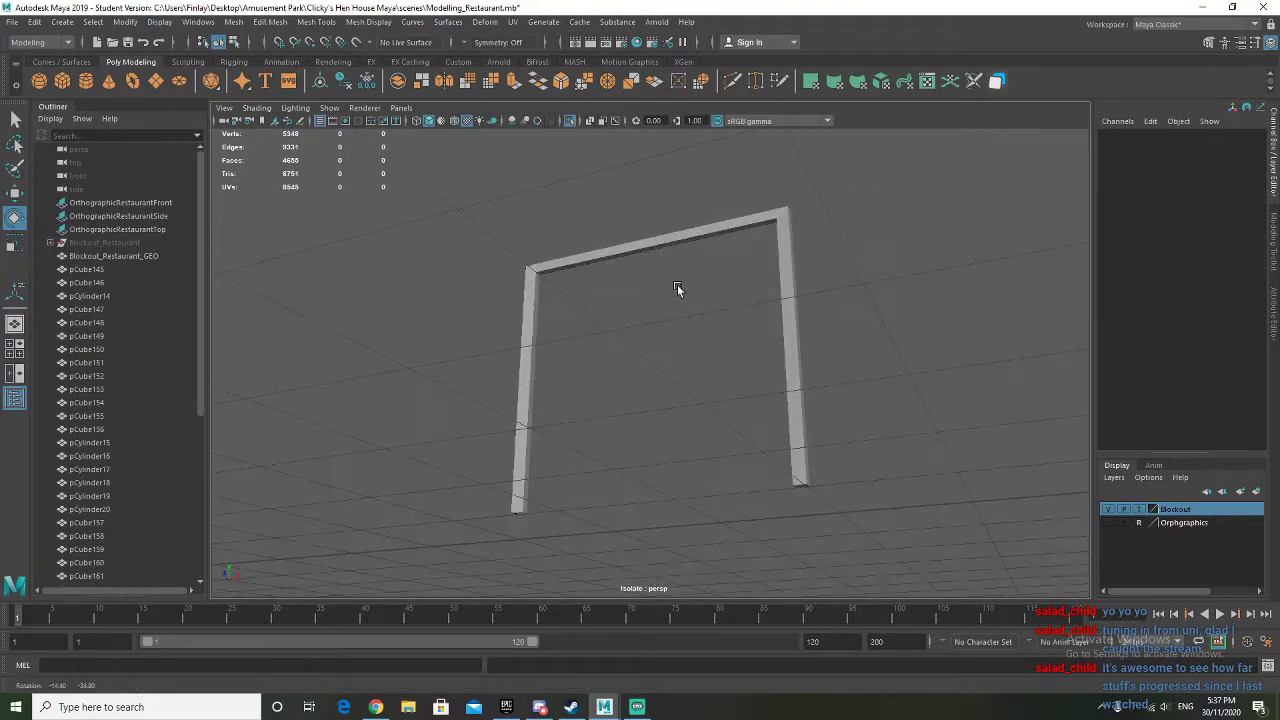
Open the UV Editor for the entrance frame and resize its window so the model stays visible
click(618, 254)
drag(411, 133, 904, 90)
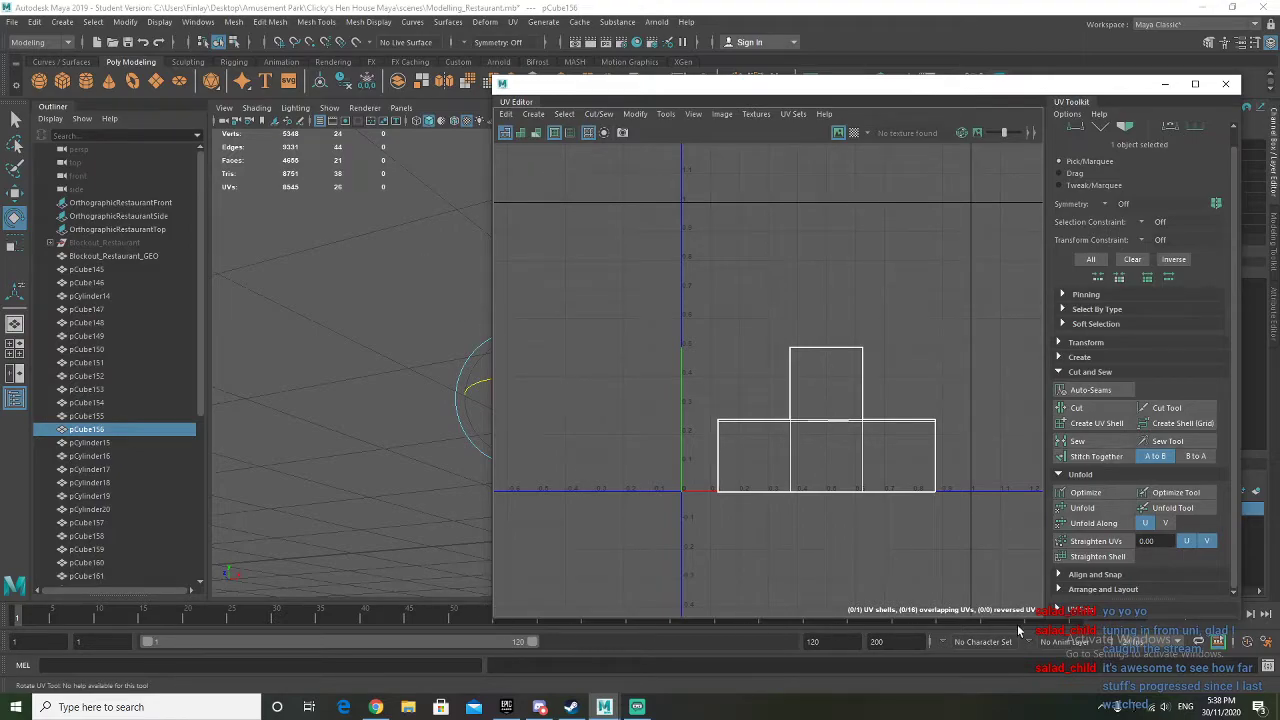
drag(1238, 619, 1098, 452)
drag(757, 86, 855, 25)
Delete the three faces on the hidden side of the entrance frame and the bottom face of one leg
alt+drag(820, 400, 570, 457)
right_drag(304, 242, 444, 352)
alt+drag(444, 352, 443, 531)
right_drag(510, 340, 506, 378)
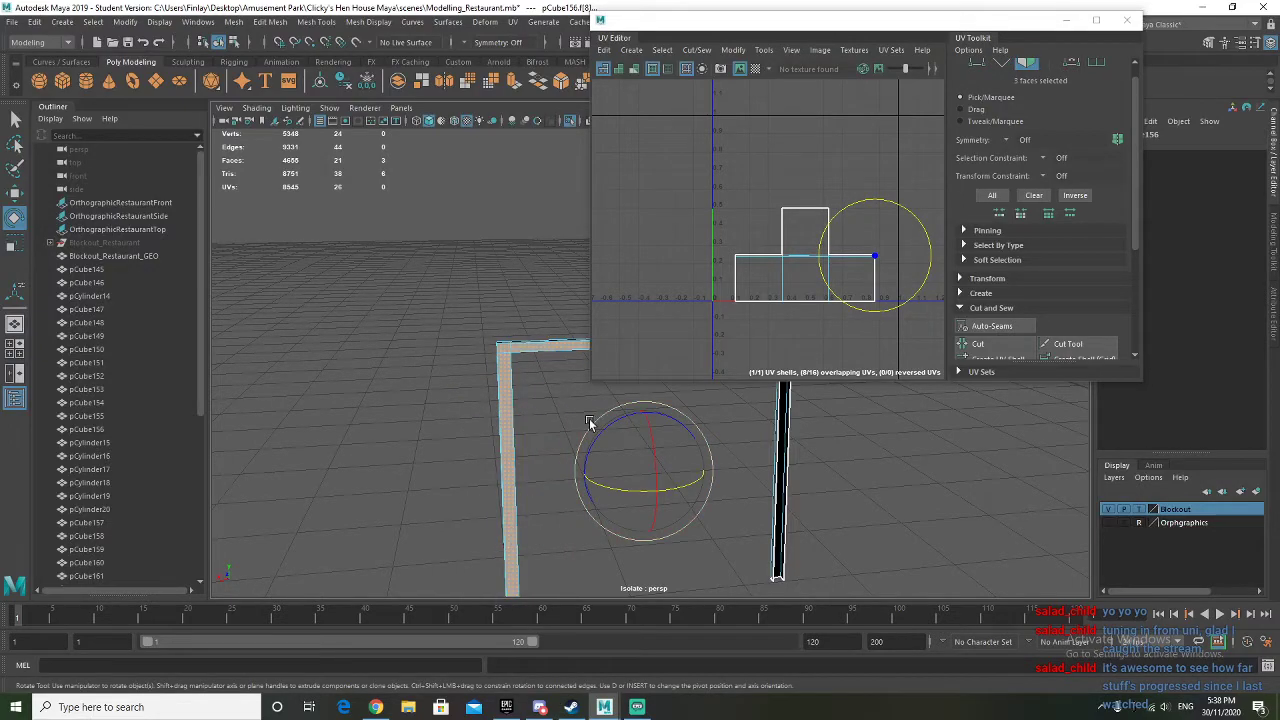
key(Delete)
alt+drag(578, 494, 573, 421)
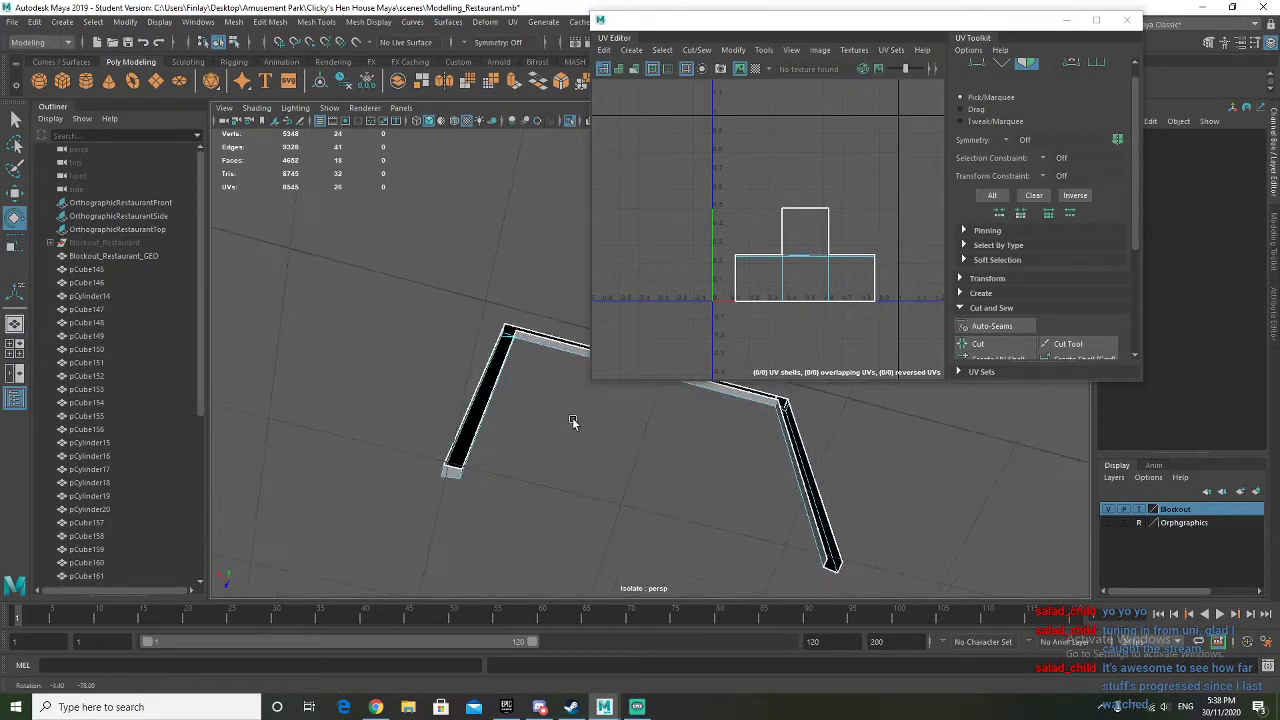
click(452, 472)
key(Delete)
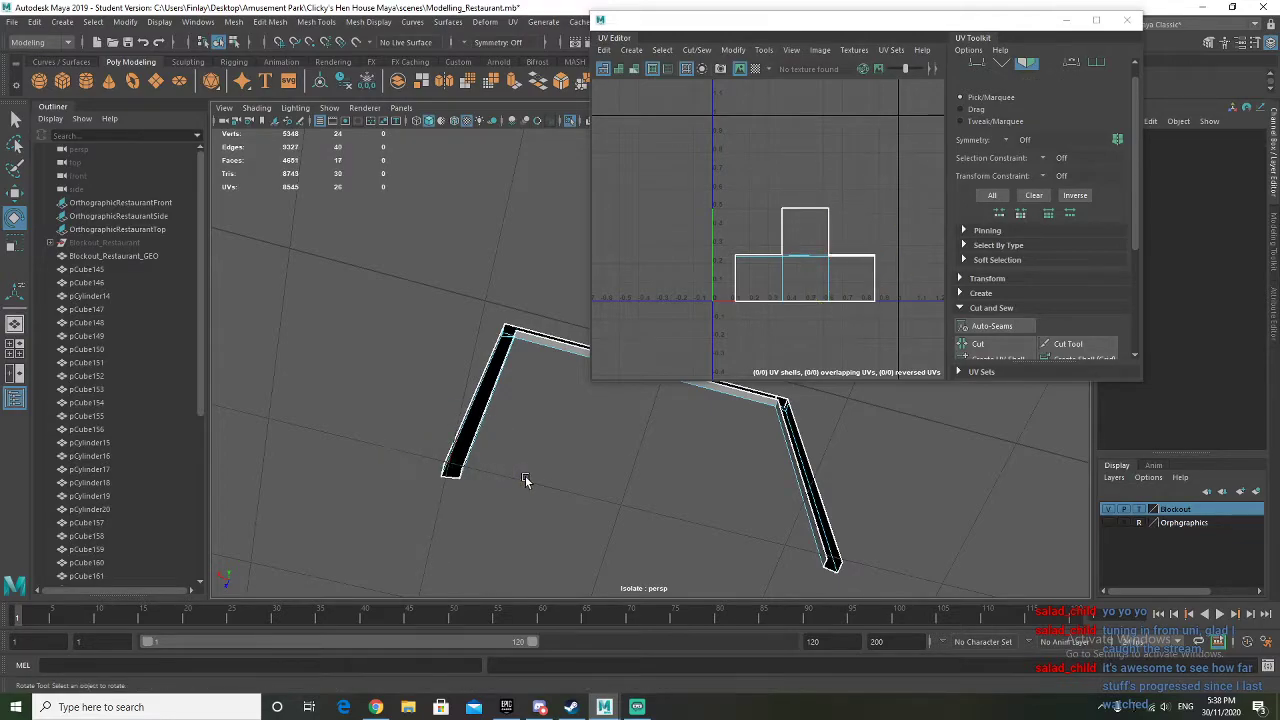
Select all edges of the entrance frame and sew its UVs together
alt+drag(490, 435, 729, 523)
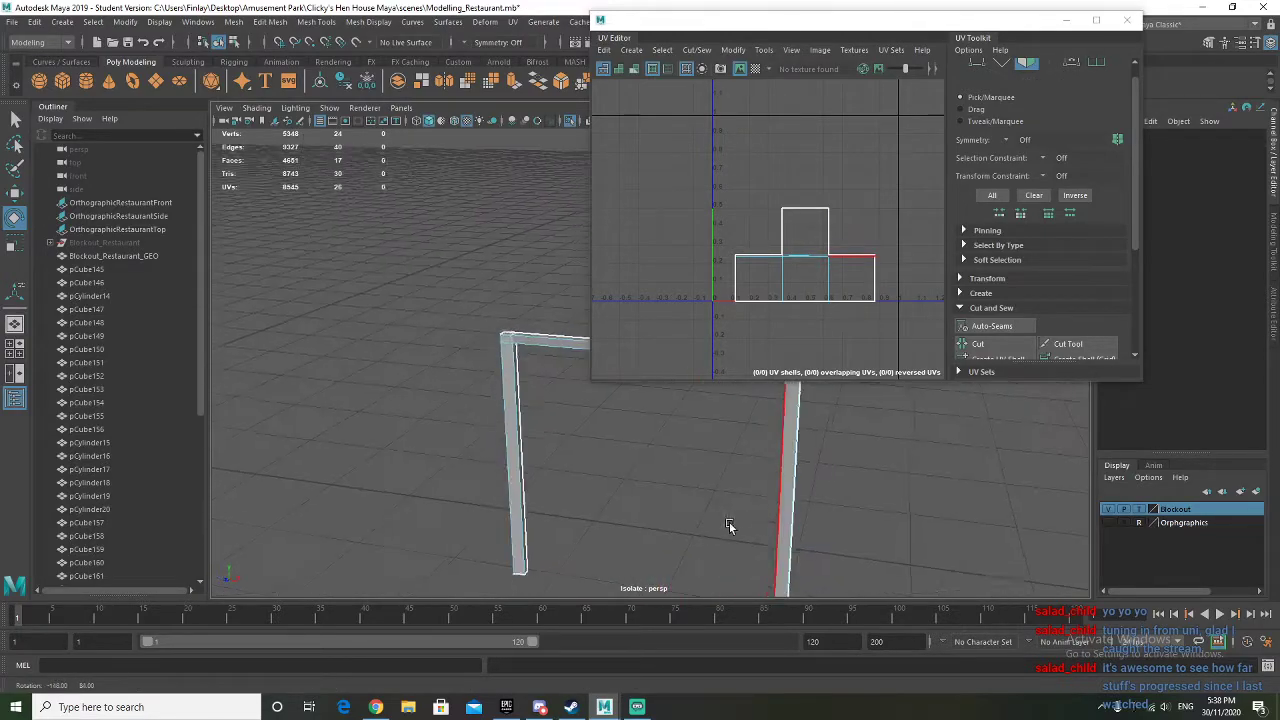
right_drag(517, 340, 515, 303)
alt+middle_drag(531, 419, 407, 370)
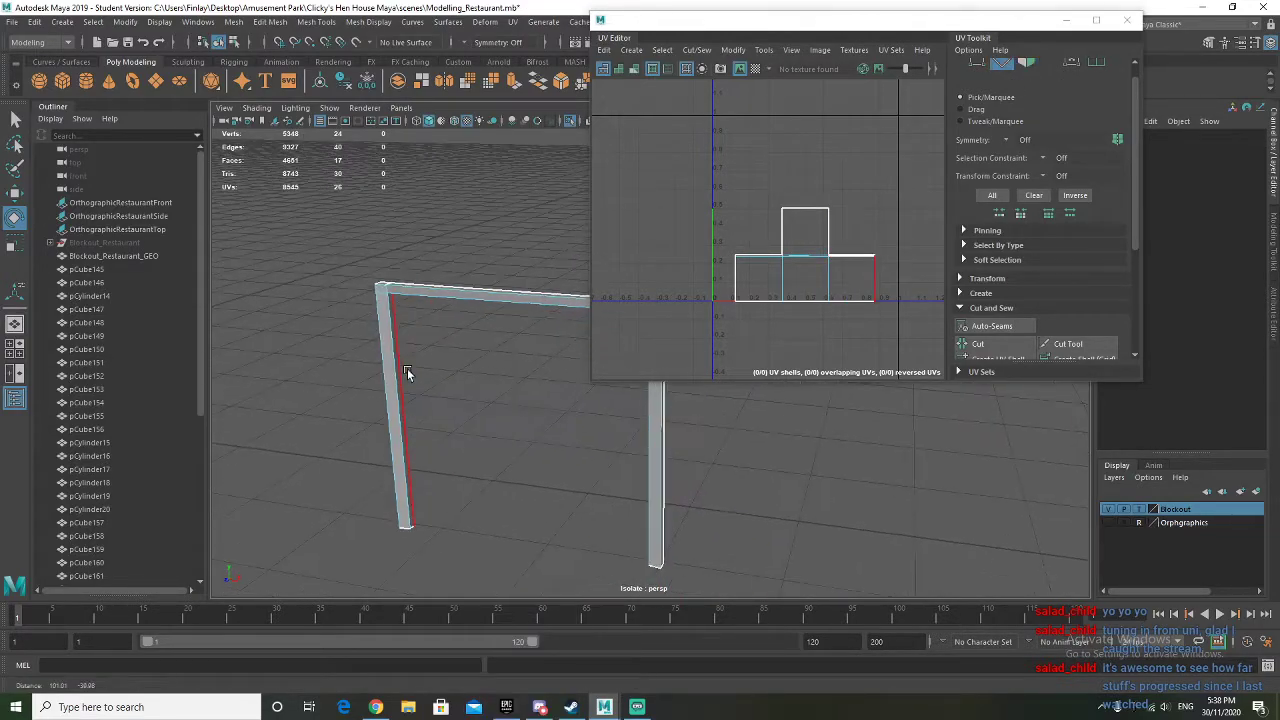
alt+drag(368, 294, 250, 258)
drag(485, 444, 583, 569)
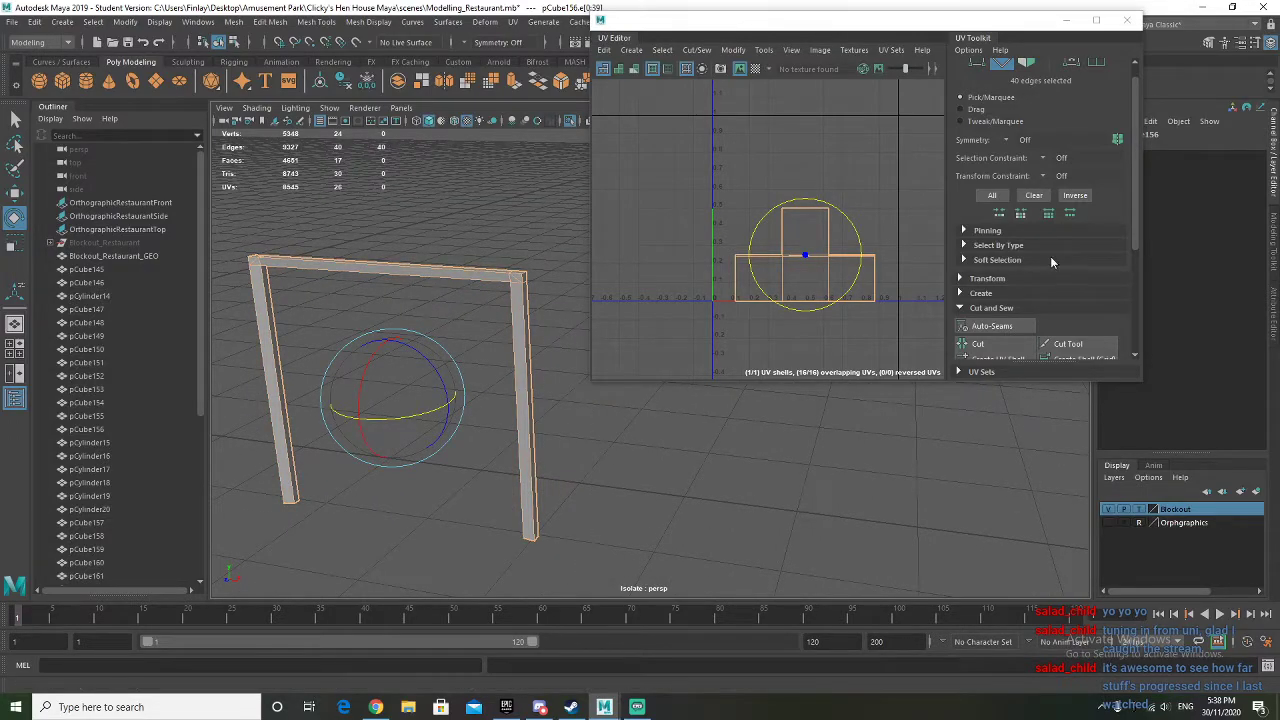
scroll(1012, 336, down, 2)
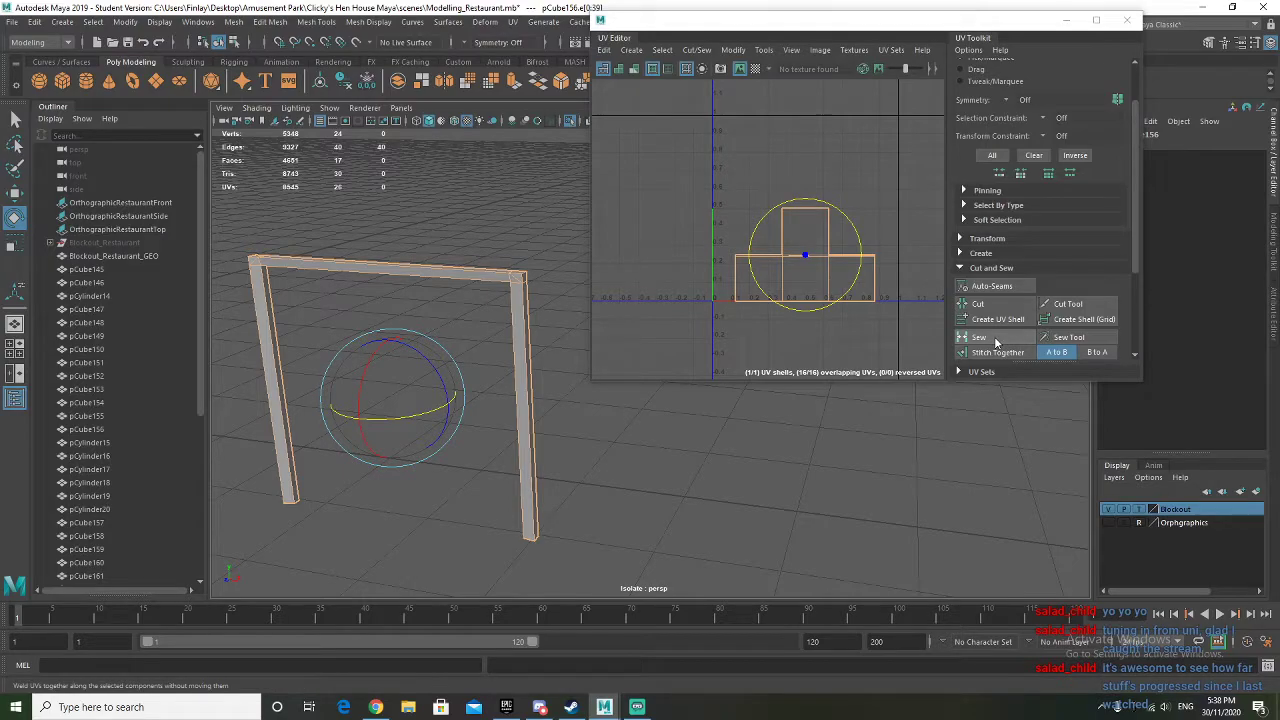
right_drag(449, 267, 496, 250)
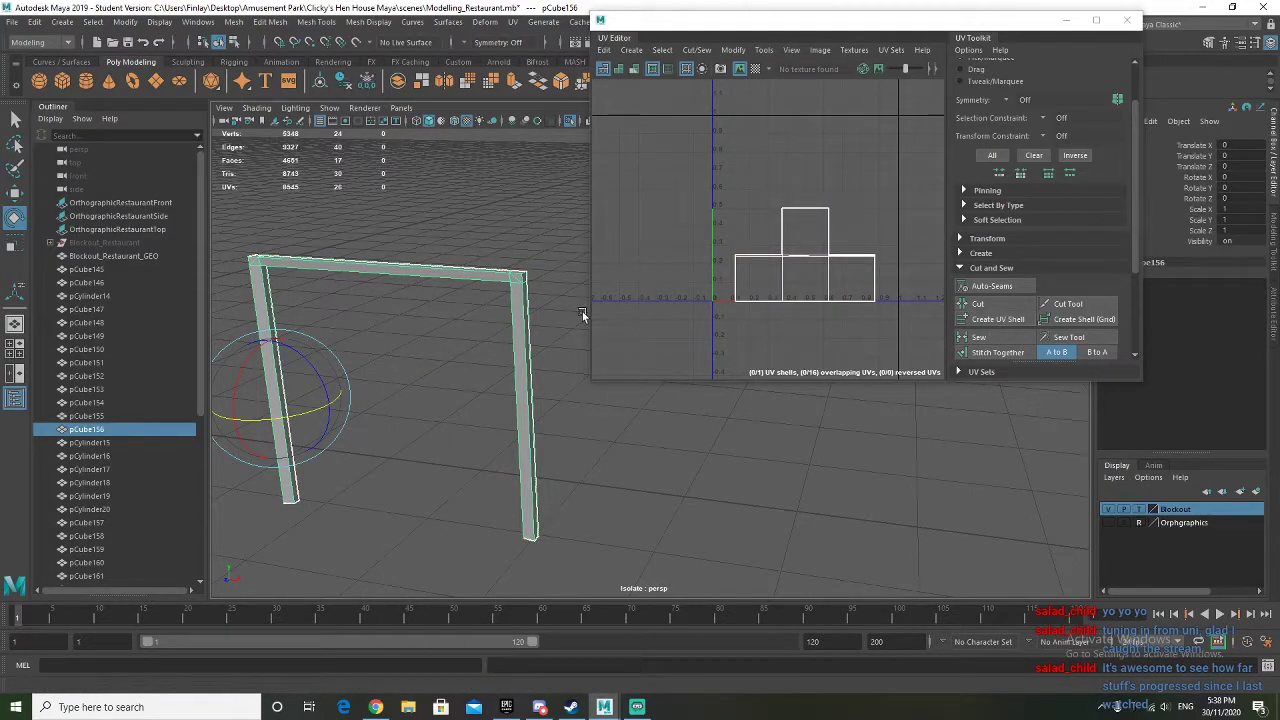
right_drag(460, 273, 524, 273)
click(991, 342)
Cut the UVs along one short edge at each upper corner of the entrance frame
click(521, 273)
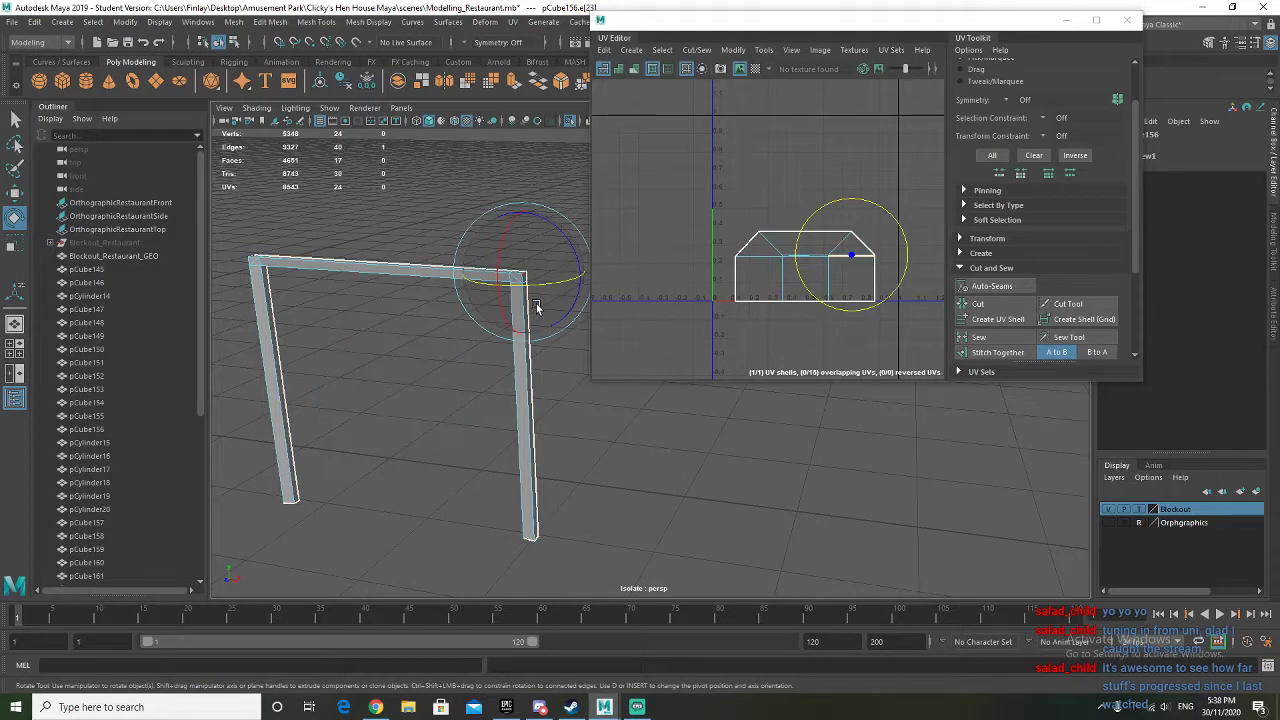
alt+drag(450, 452, 356, 426)
click(277, 374)
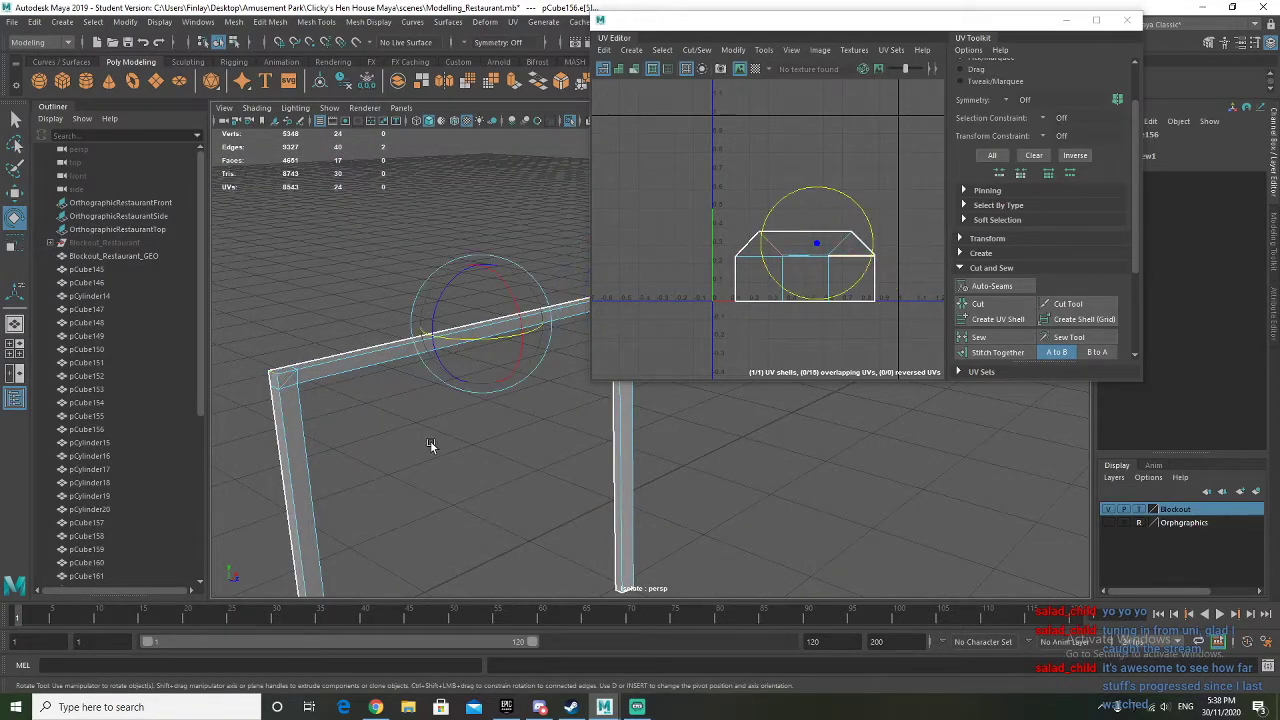
alt+drag(430, 441, 400, 440)
click(978, 304)
Unfold the UVs of the whole entrance frame
scroll(998, 270, down, 3)
click(981, 237)
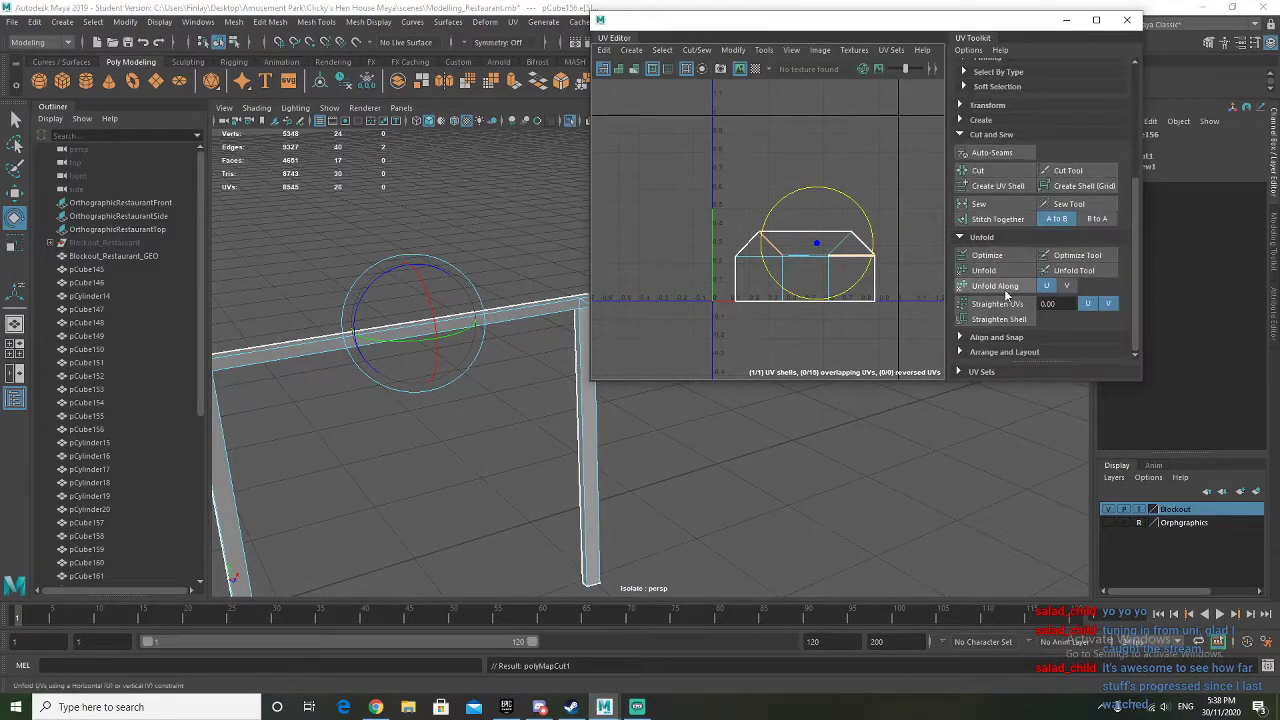
right_drag(496, 316, 440, 314)
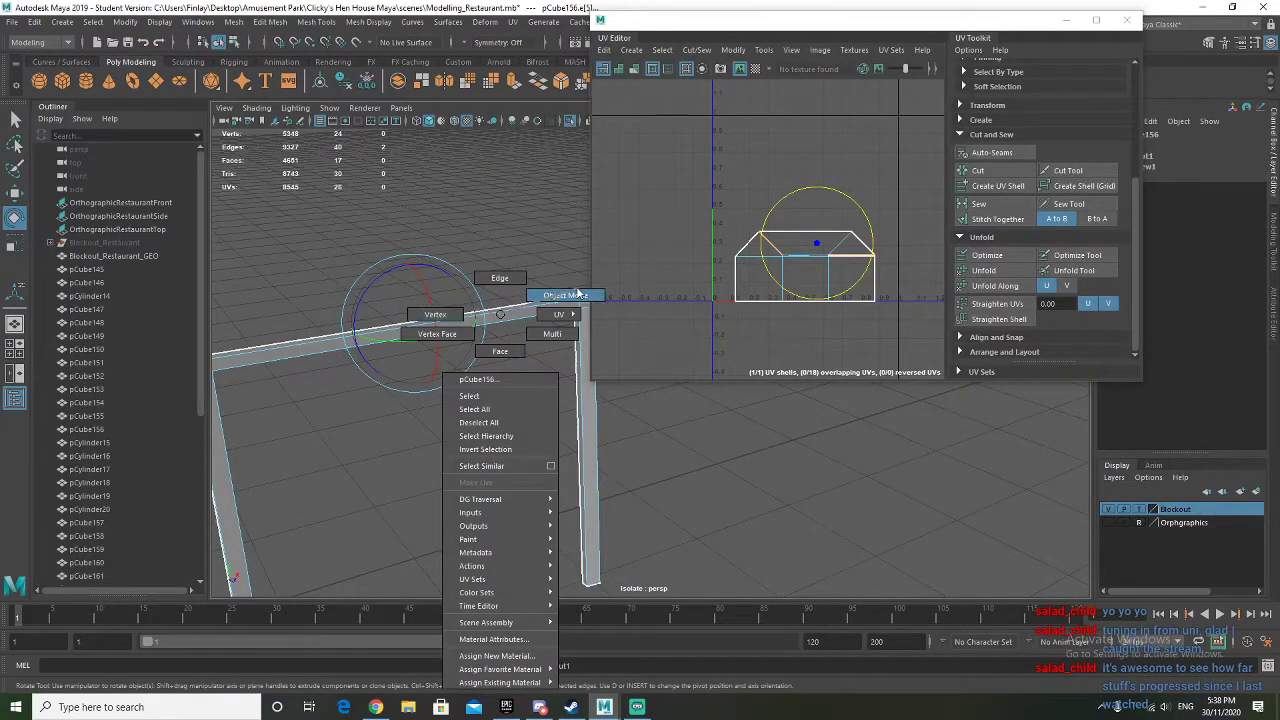
right_drag(578, 293, 578, 294)
click(992, 286)
scroll(765, 278, up, 5)
alt+drag(620, 430, 654, 357)
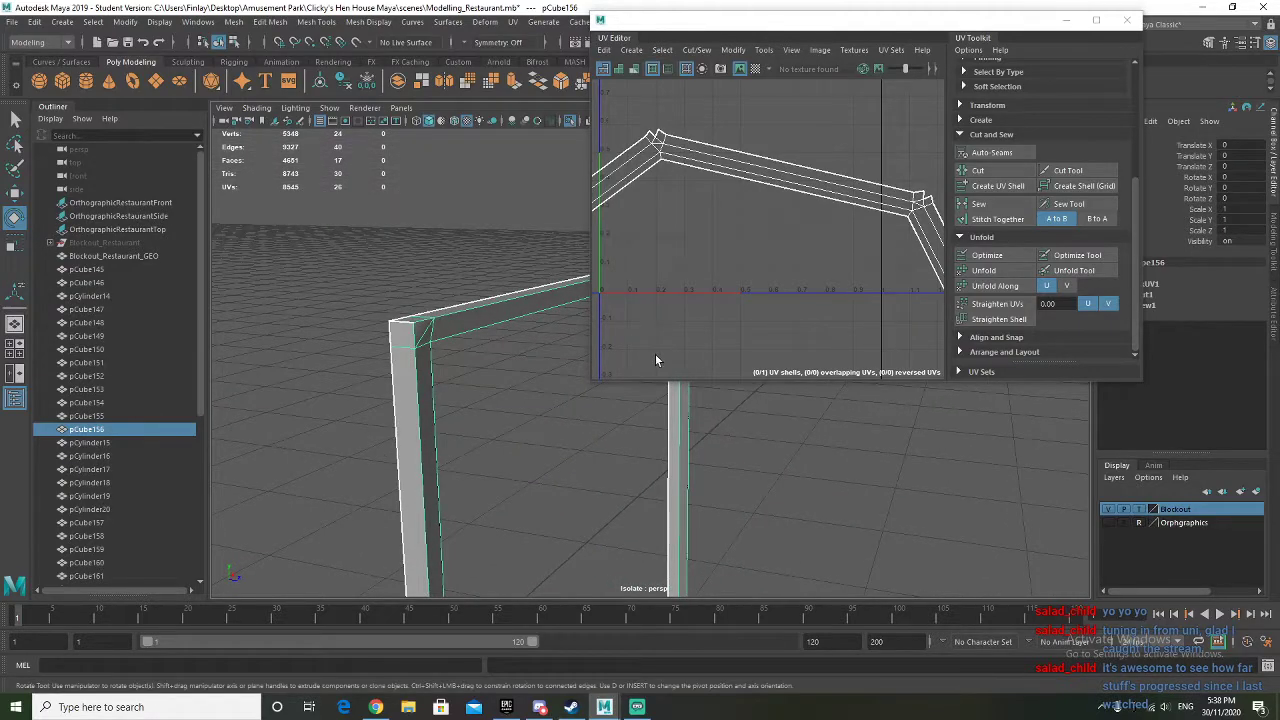
Try cutting an additional UV seam along the inner edge at one upper corner of the frame
scroll(683, 203, down, 1)
alt+middle_drag(686, 205, 714, 269)
scroll(694, 240, up, 8)
right_drag(695, 189, 692, 140)
click(672, 172)
key(e)
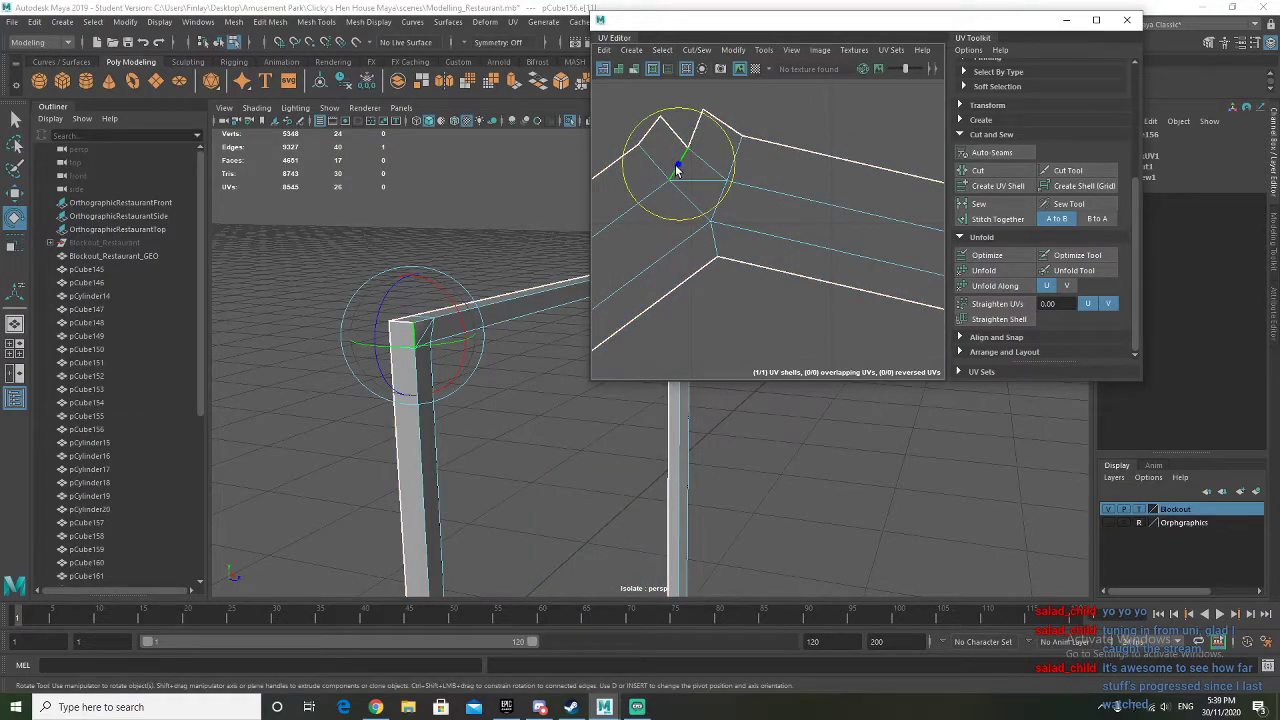
alt+drag(572, 451, 541, 472)
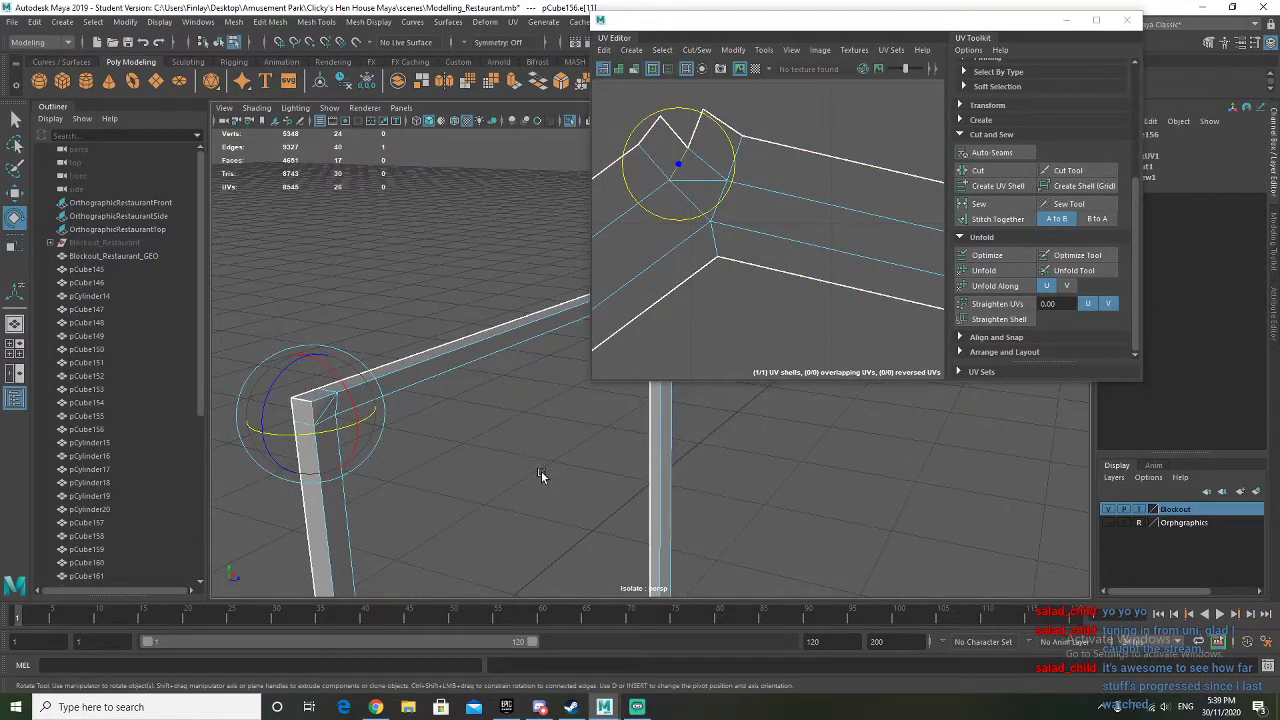
click(977, 171)
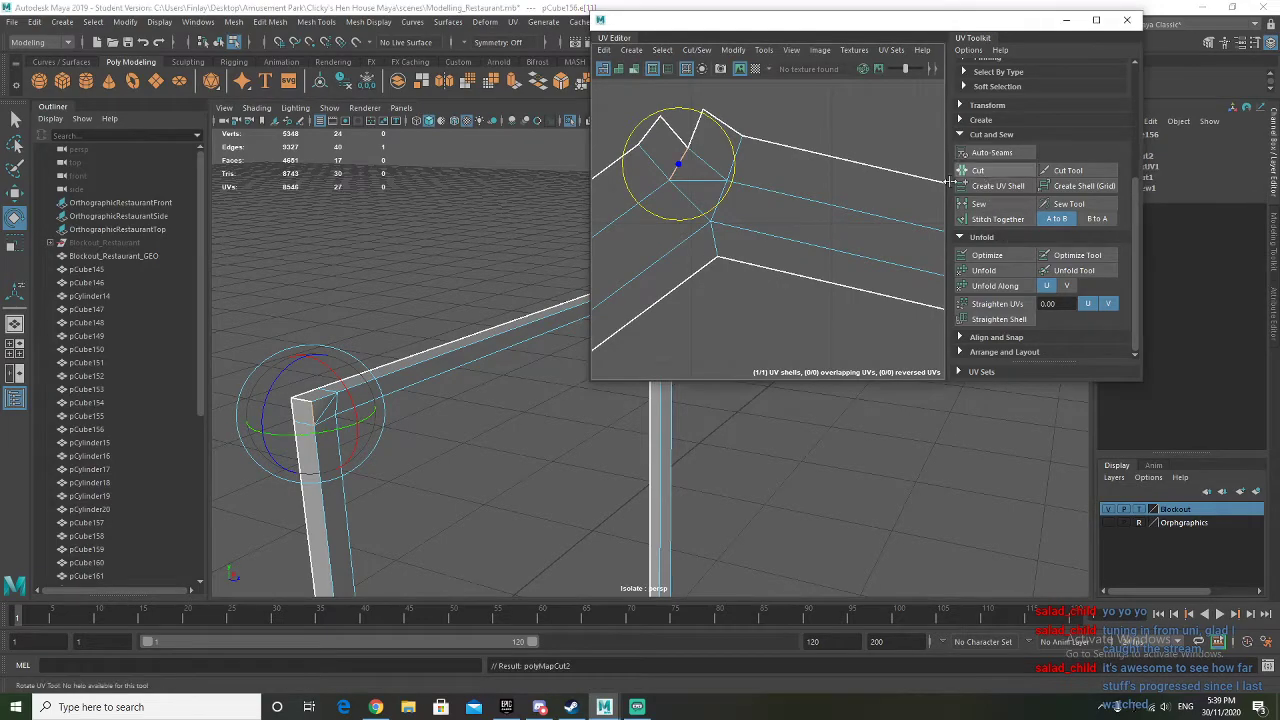
Try cutting another UV edge at the same corner and the matching edges at the opposite upper corner
key(q)
click(324, 401)
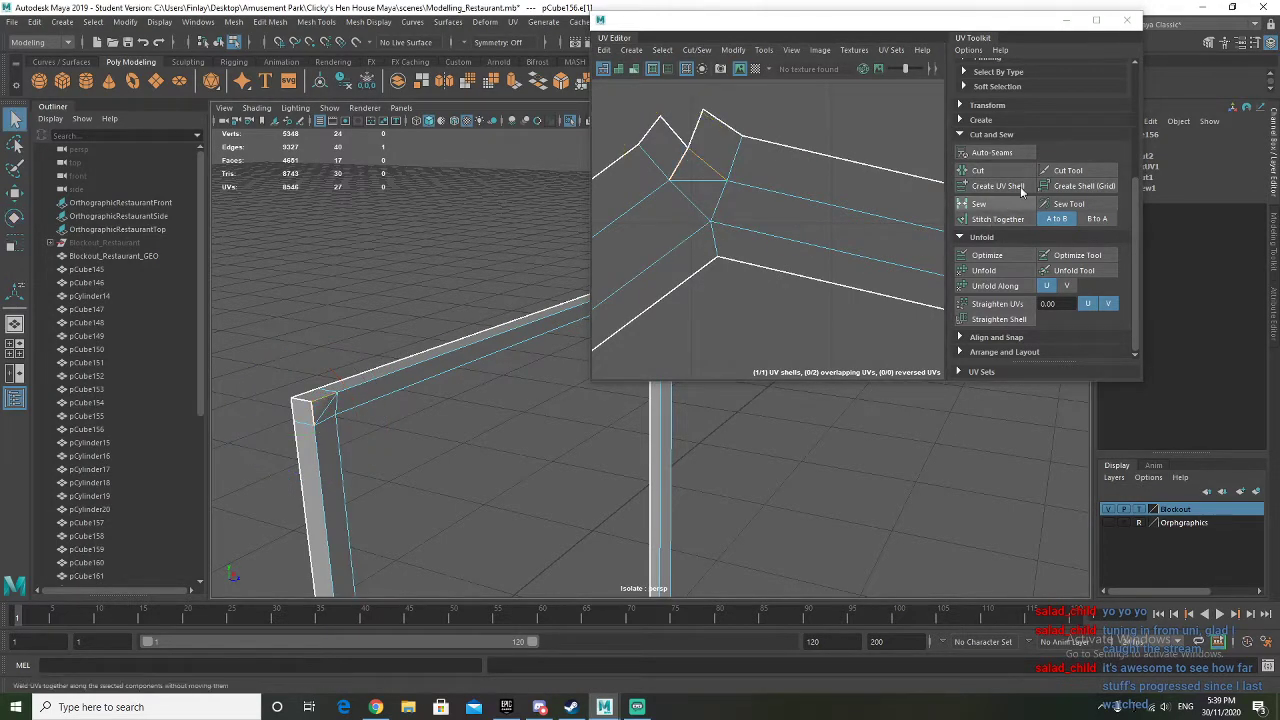
click(995, 177)
alt+drag(780, 470, 570, 381)
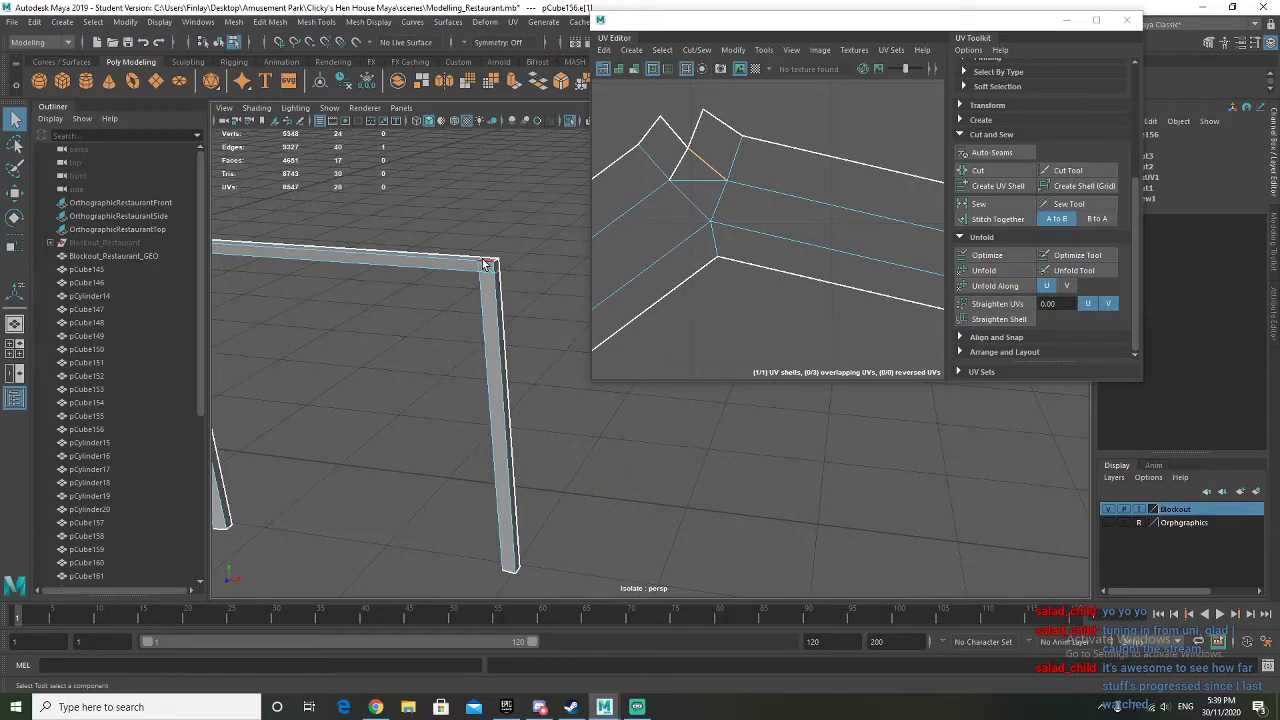
click(975, 171)
Try unfolding the frame's entire UV shell again with the additional corner cuts
right_click(380, 257)
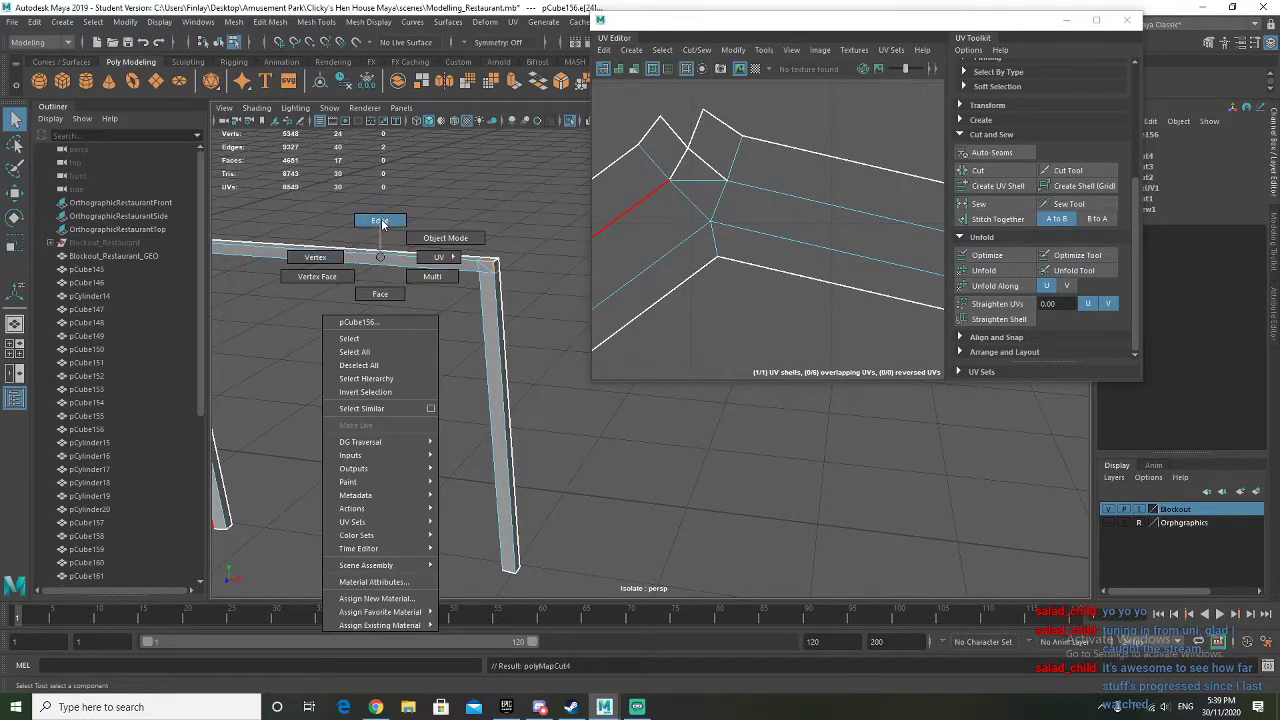
right_drag(413, 234, 420, 238)
right_drag(797, 209, 735, 185)
scroll(822, 228, down, 1)
click(822, 228)
scroll(822, 228, down, 2)
click(988, 270)
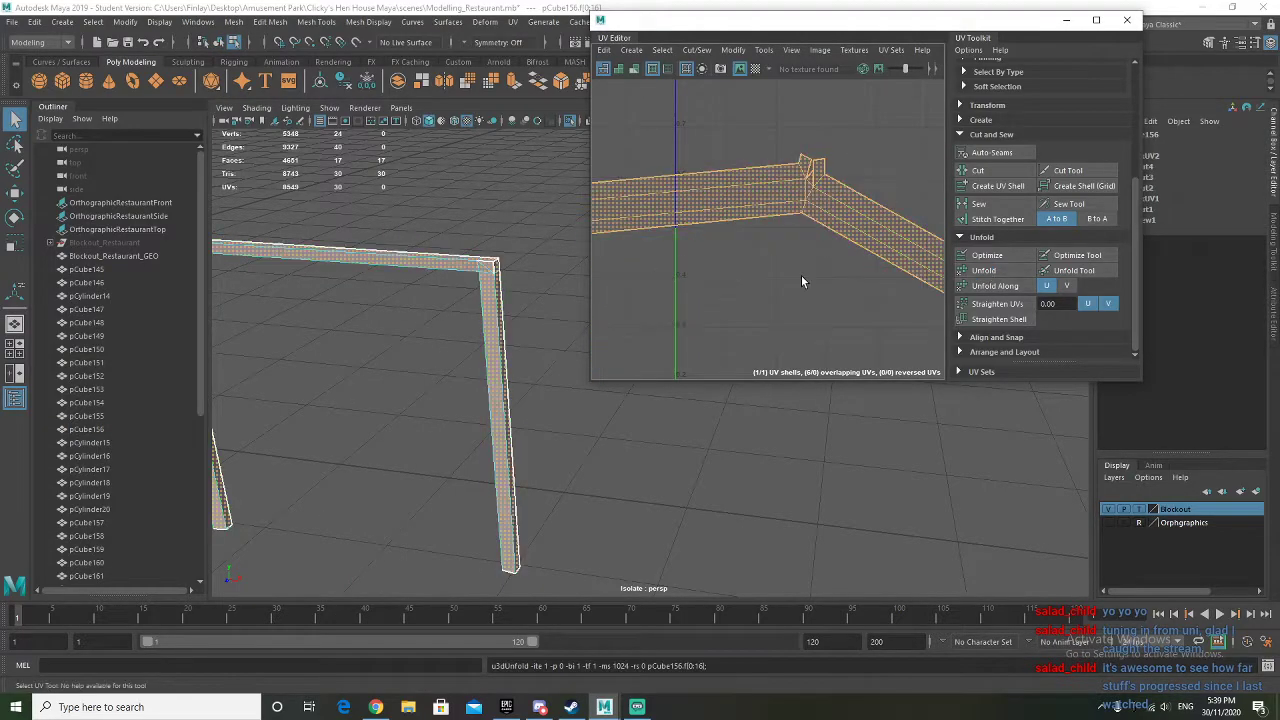
Undo the last unfold of the frame's UV shell
scroll(801, 275, down, 3)
alt+middle_drag(801, 275, 666, 233)
key(ctrl+z)
key(ctrl+z)
key(ctrl+z)
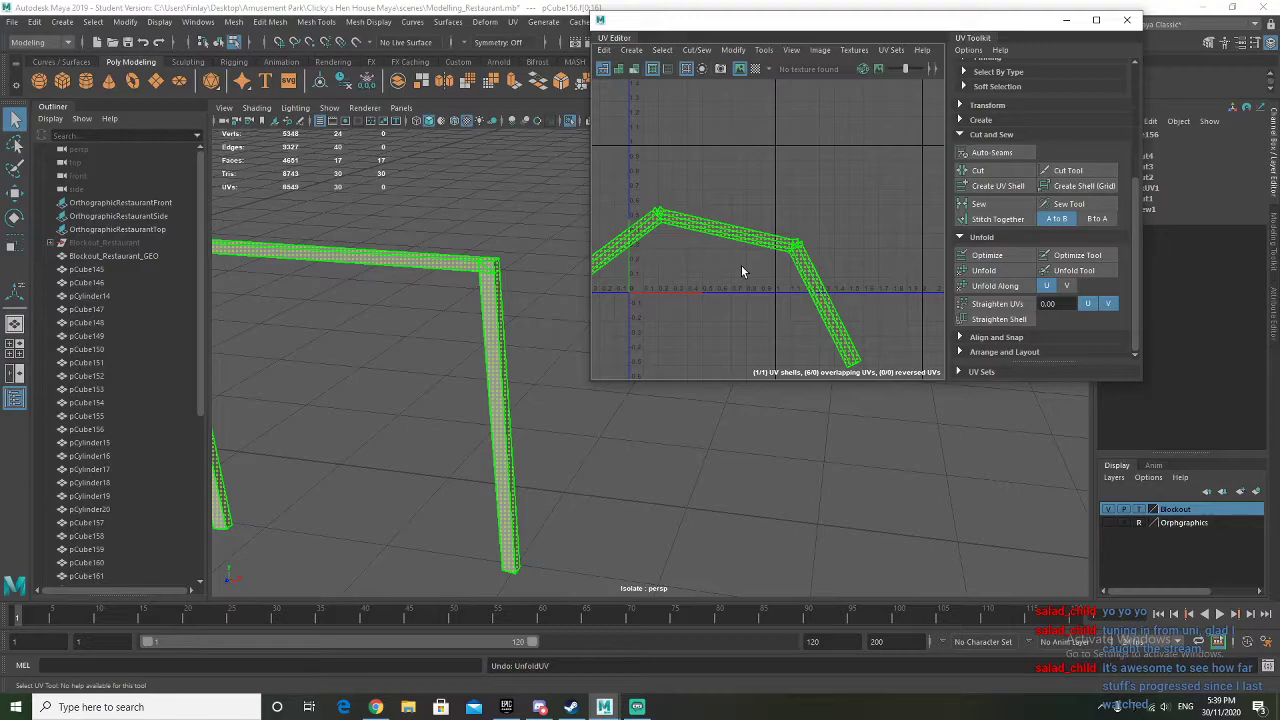
scroll(772, 254, up, 5)
alt+middle_drag(774, 260, 656, 285)
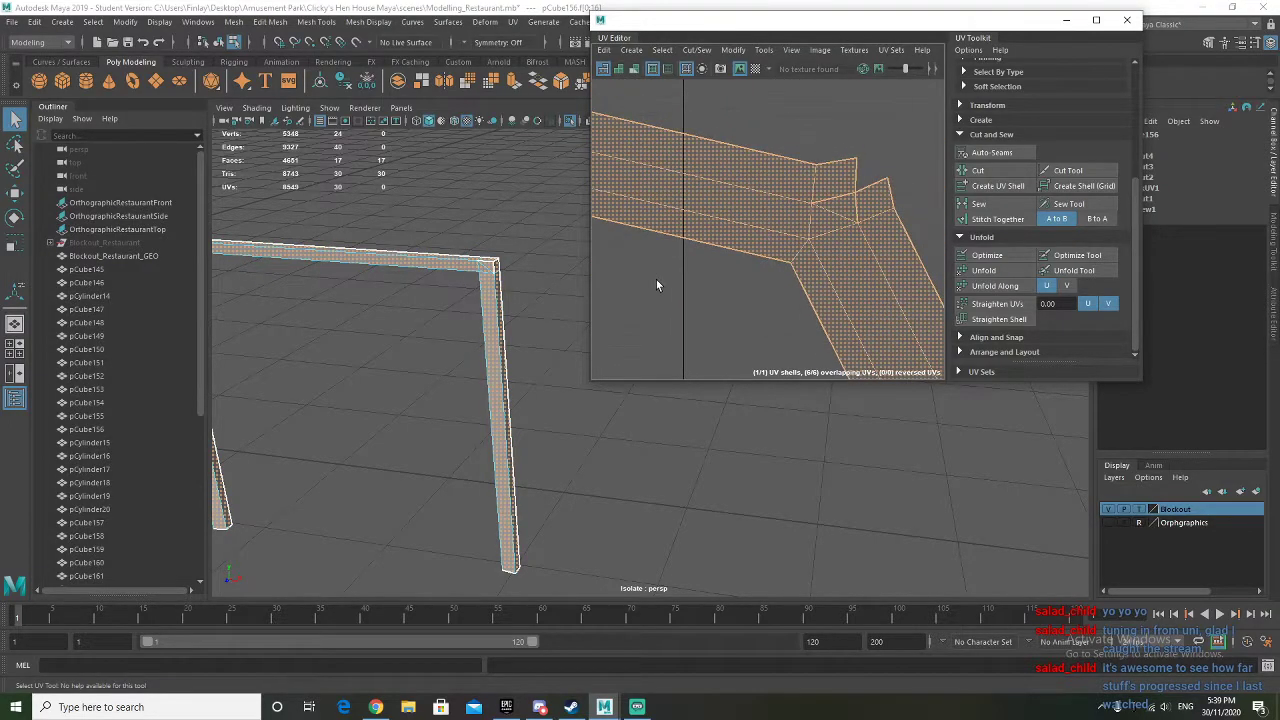
Undo the additional UV cuts at both upper corners of the frame and clear the selection
scroll(485, 326, up, 3)
alt+drag(483, 314, 450, 326)
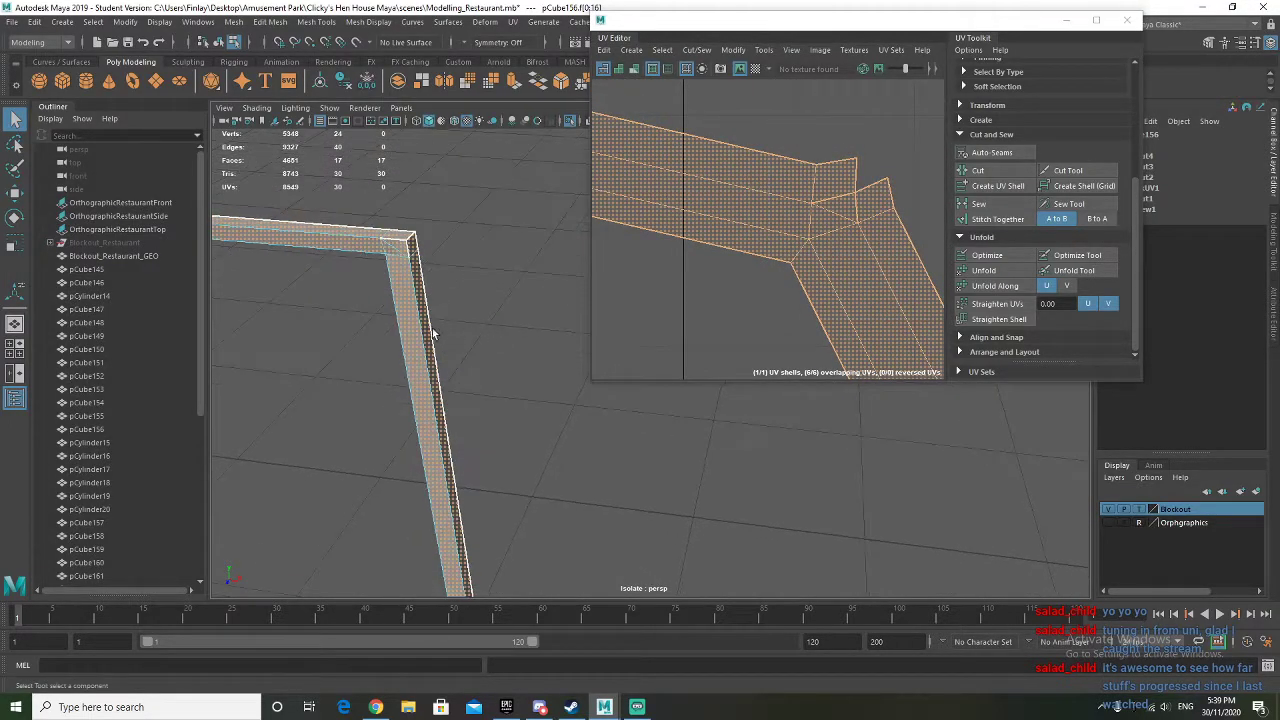
alt+middle_drag(450, 326, 595, 353)
scroll(595, 353, down, 3)
key(ctrl+z)
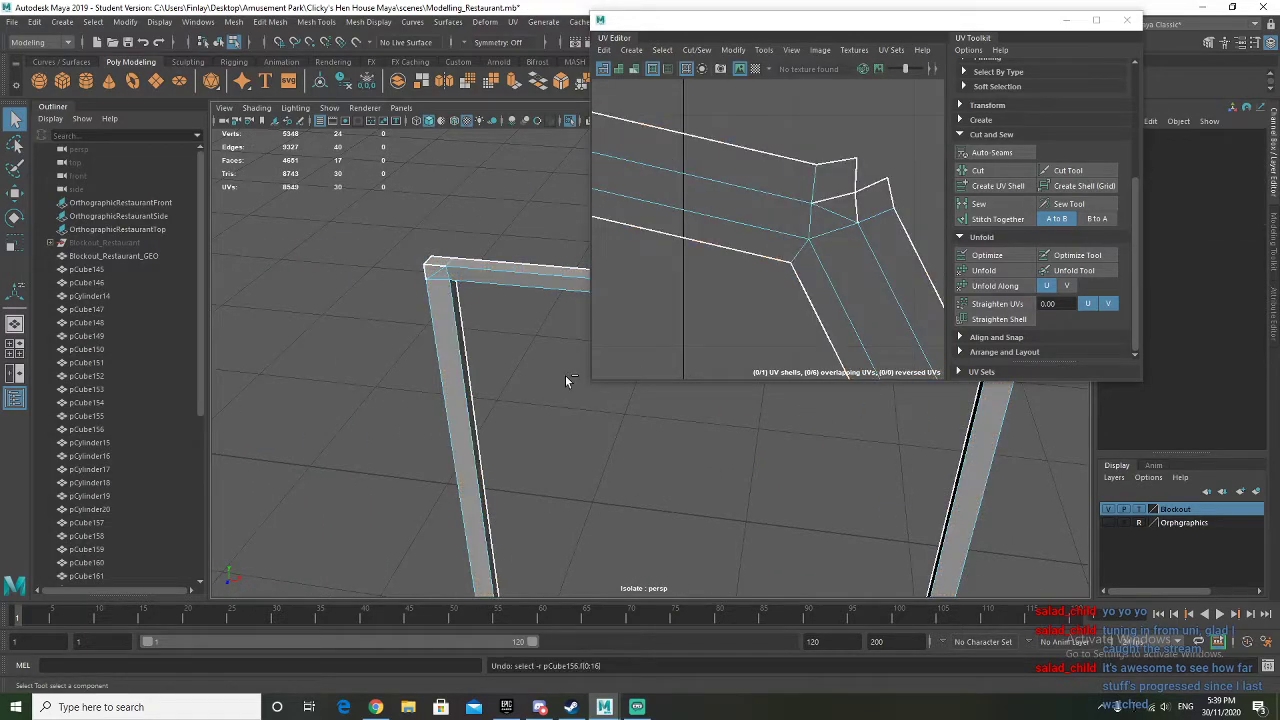
key(ctrl+z)
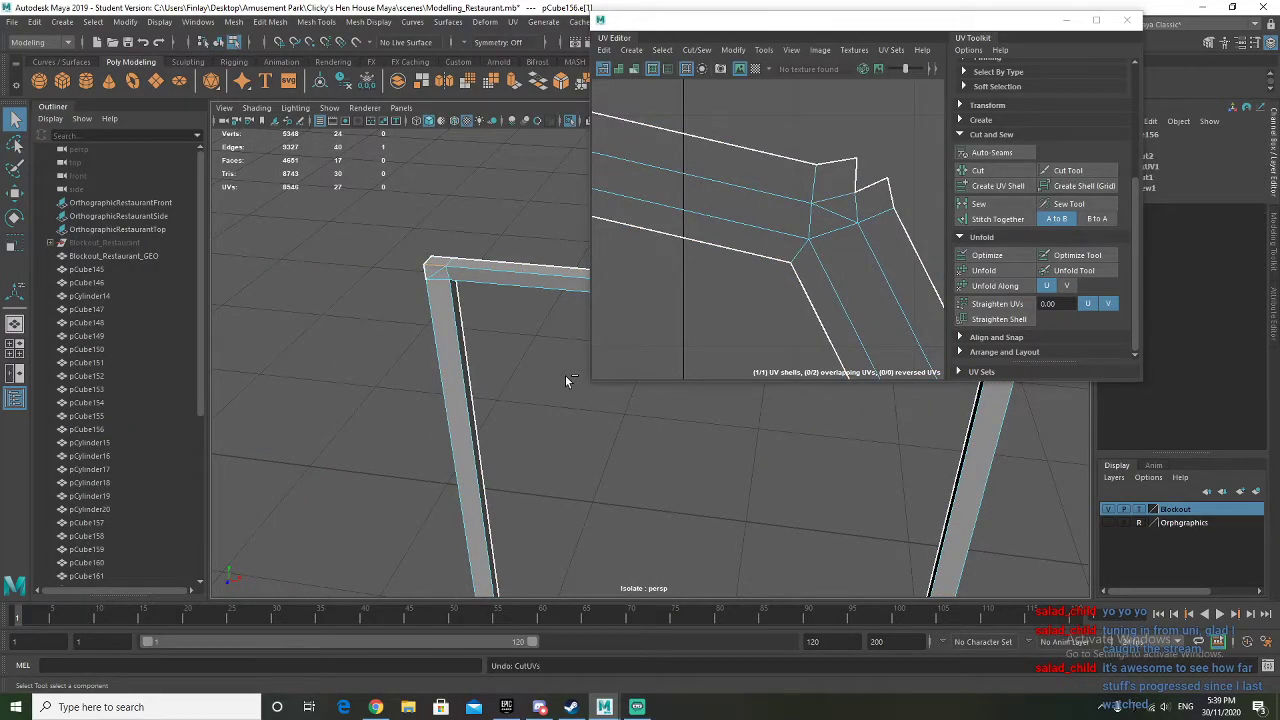
key(ctrl+z)
key(ctrl+z)
right_drag(460, 270, 523, 249)
click(537, 369)
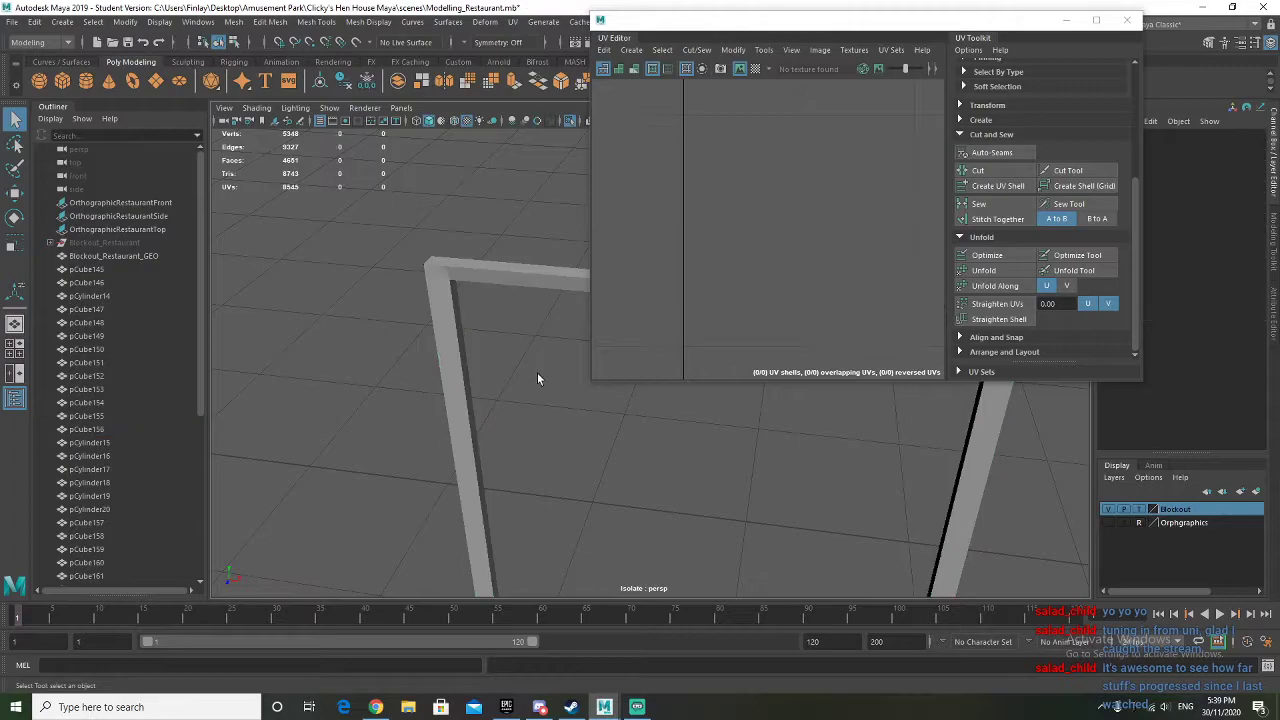
Select the matching short corner edges on the entrance frame's UV shell and cut the UVs there
alt+drag(539, 379, 545, 294)
click(522, 249)
scroll(831, 263, down, 5)
alt+middle_drag(716, 281, 804, 289)
scroll(762, 264, up, 5)
right_drag(759, 195, 759, 163)
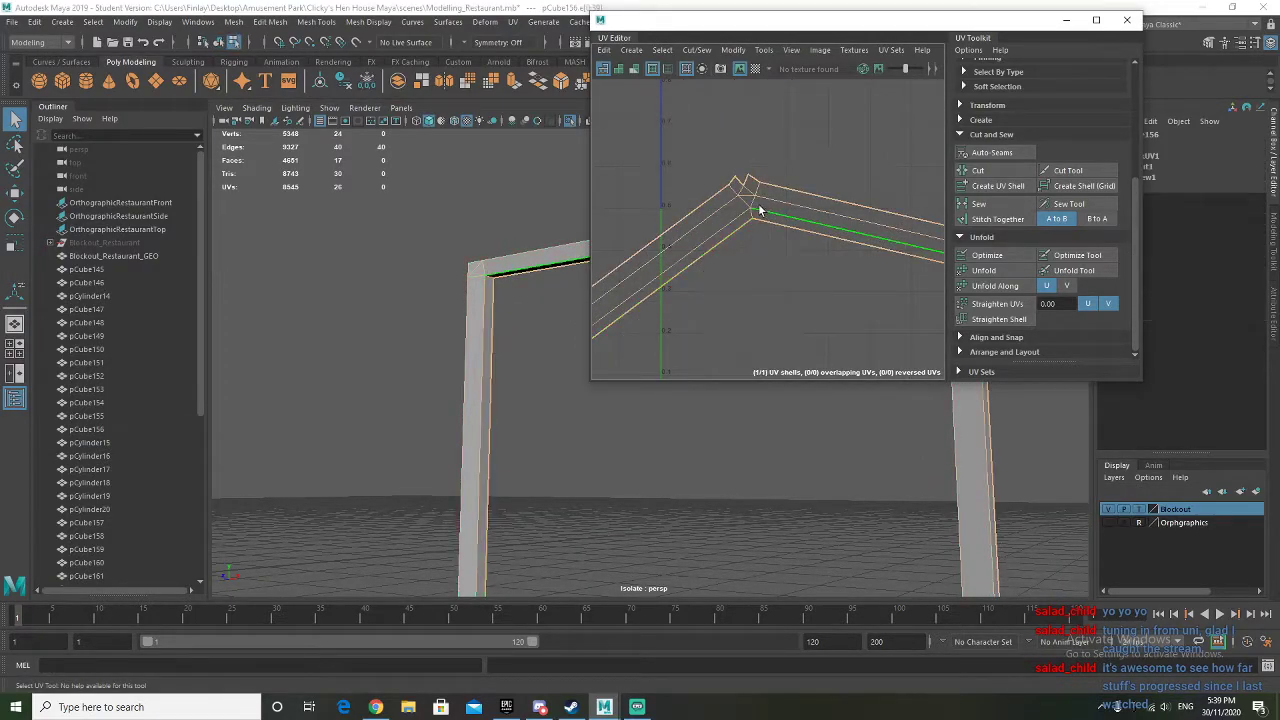
scroll(752, 213, up, 3)
click(828, 212)
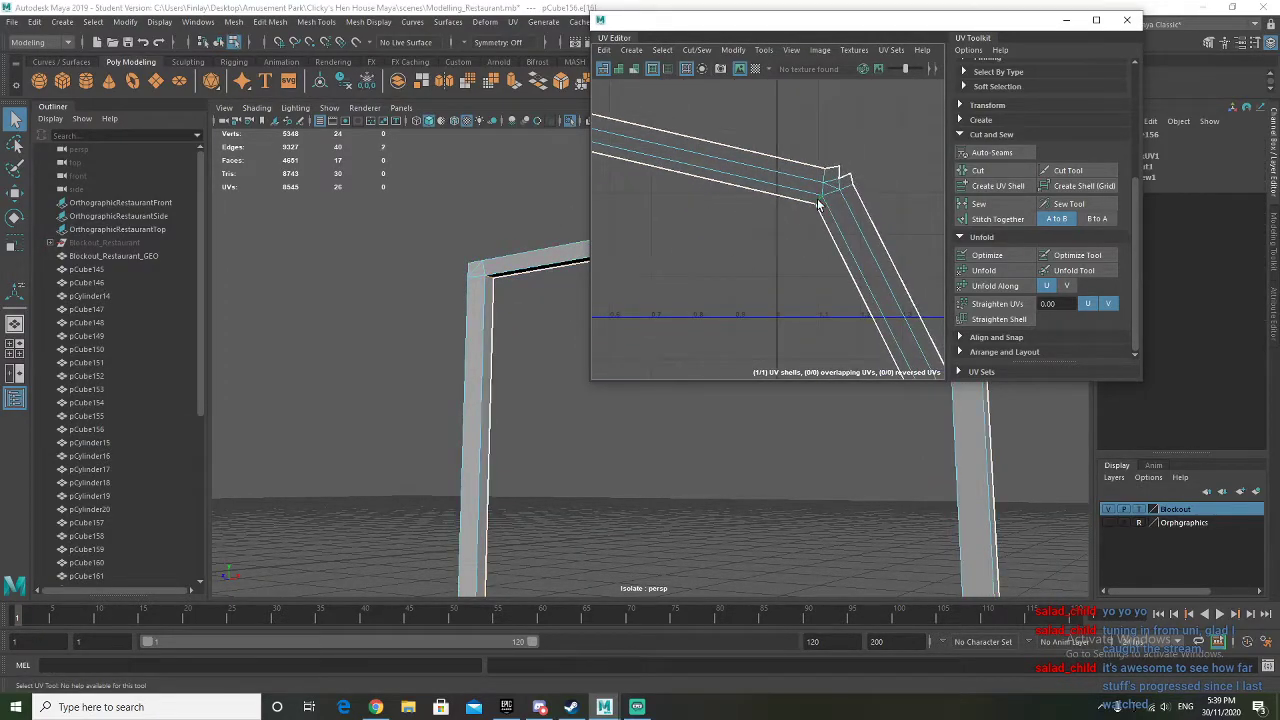
click(977, 170)
Try unfolding the frame's whole UV shell with the new corner cuts
right_drag(800, 190, 793, 181)
click(984, 270)
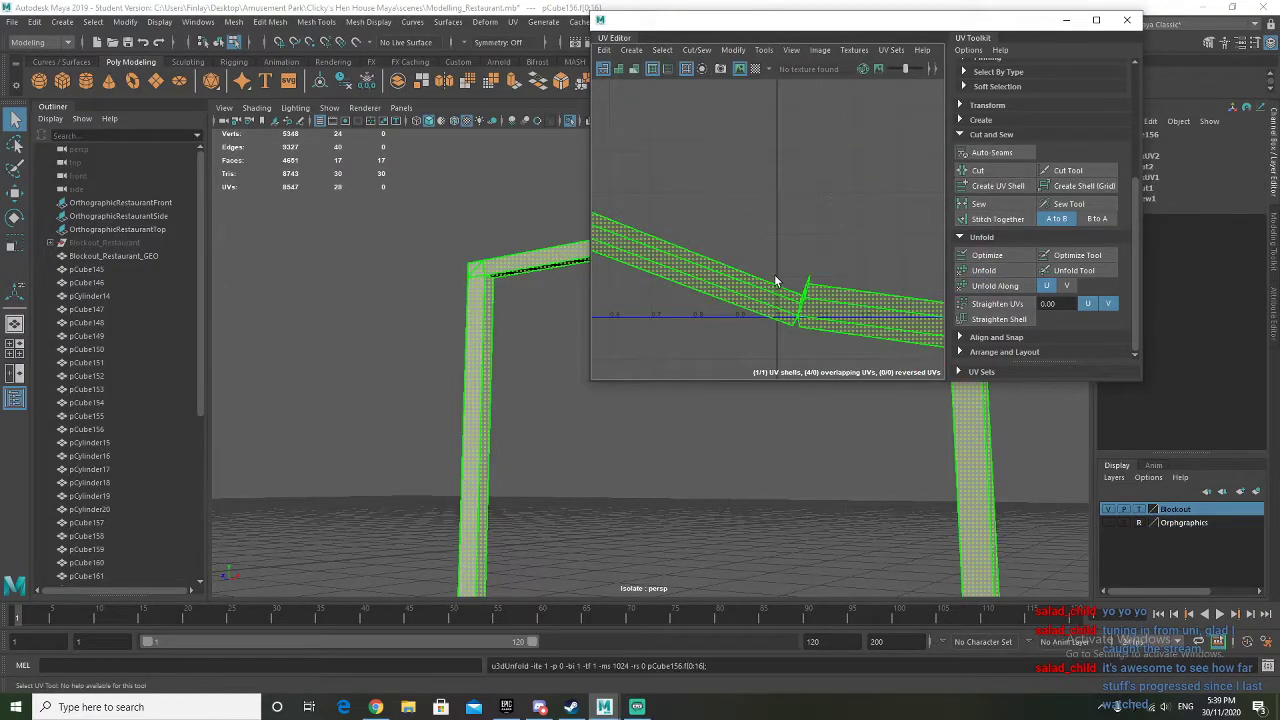
scroll(775, 281, up, 5)
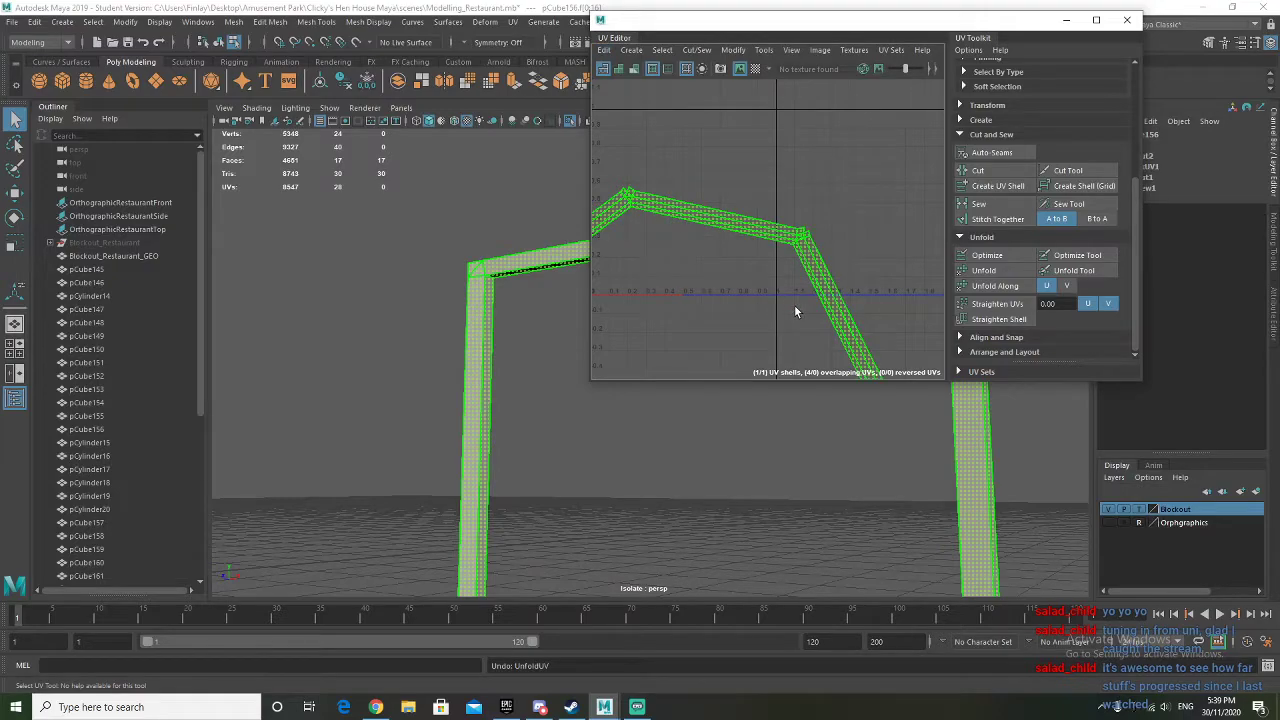
Move the frame's UV shell up out of the 0–1 tile and clear the UV Editor out of the way
scroll(737, 260, down, 3)
key(F8)
right_drag(717, 210, 726, 204)
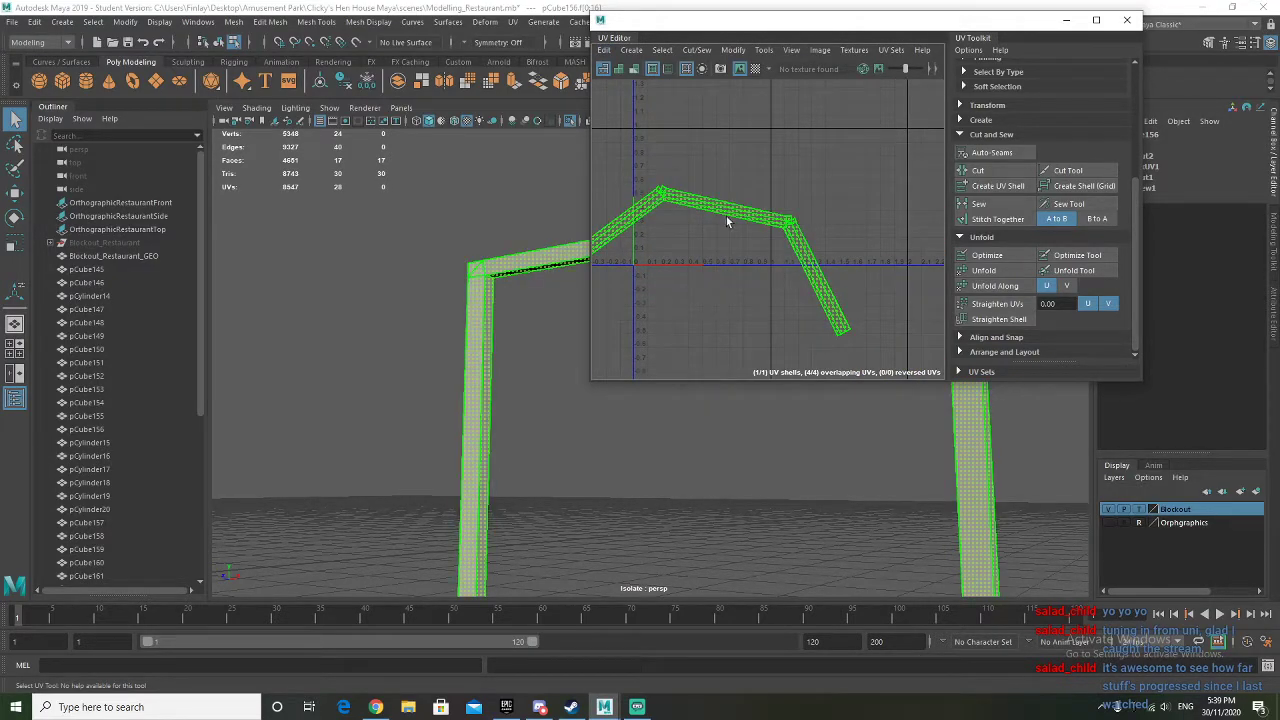
click(727, 221)
key(w)
drag(729, 240, 765, 122)
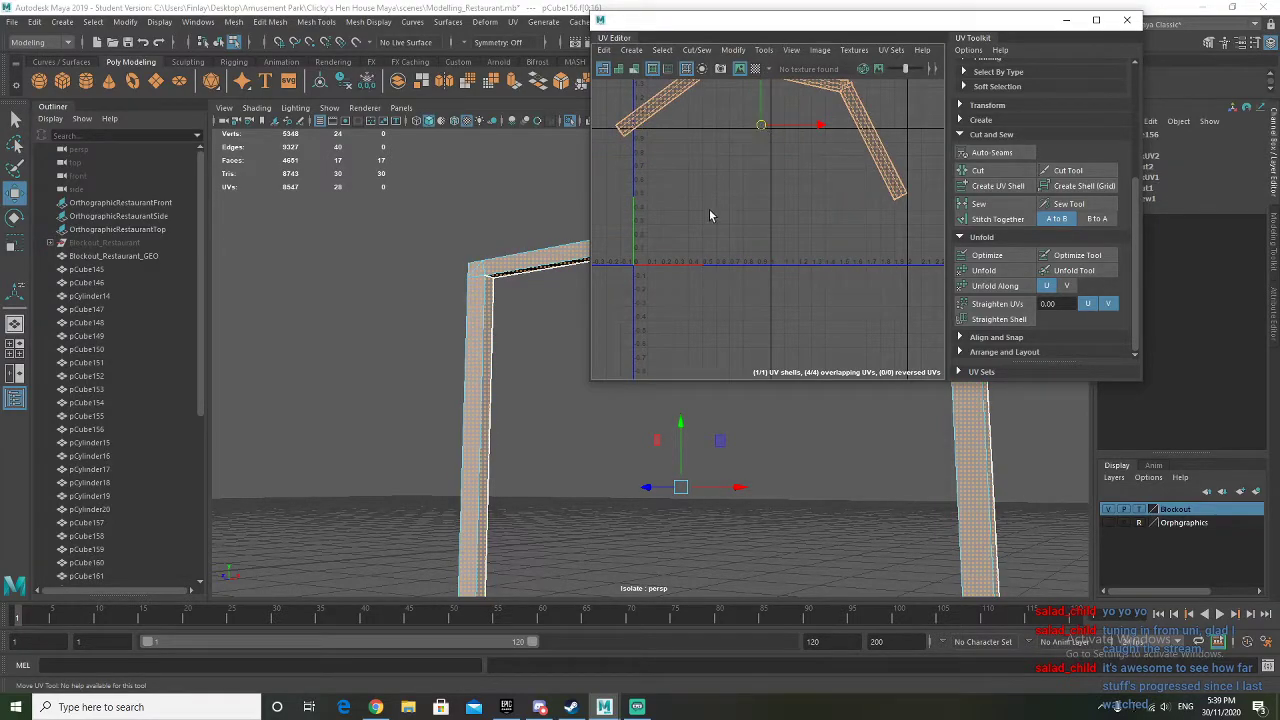
alt+middle_drag(738, 202, 696, 296)
drag(719, 219, 768, 178)
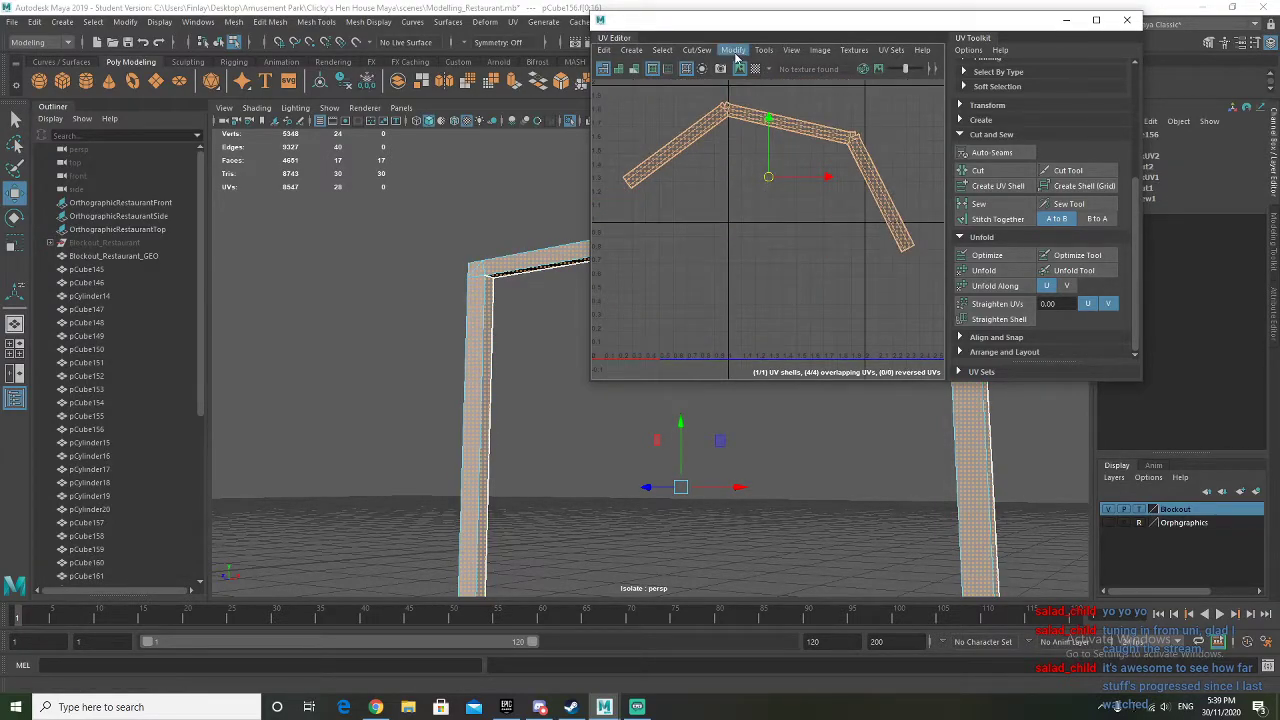
drag(736, 29, 0, 136)
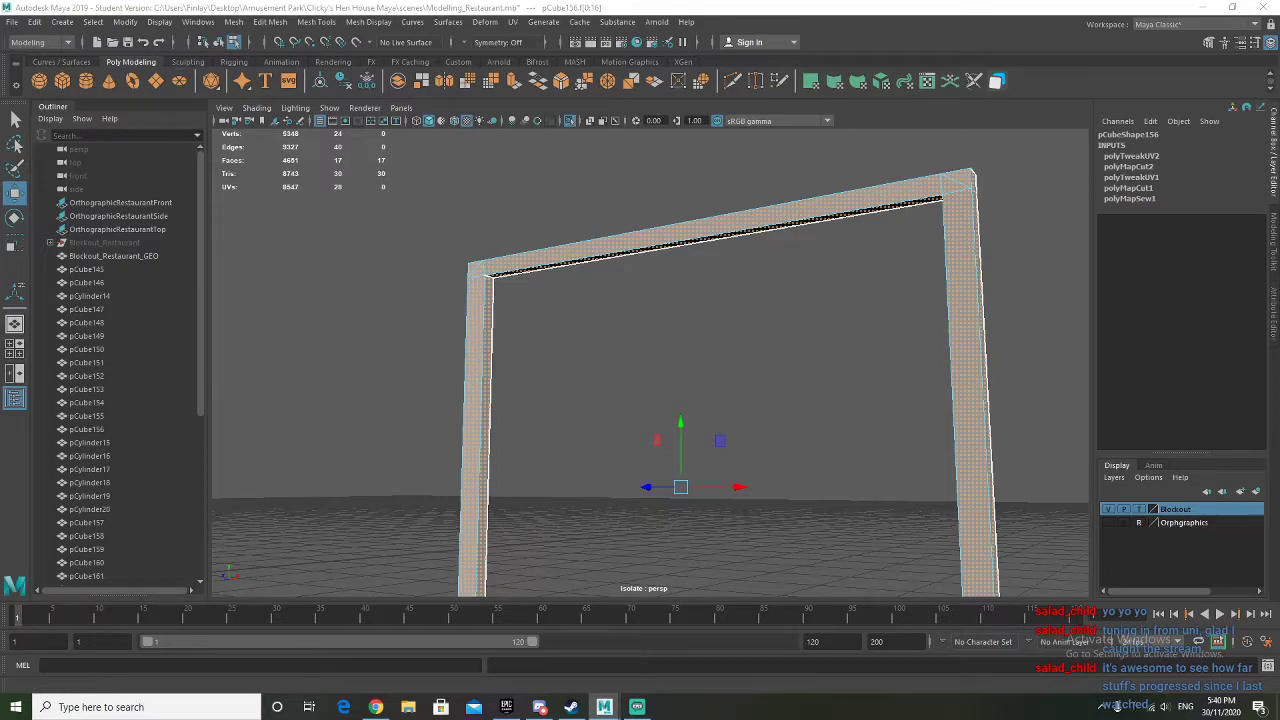
Return to object mode, show the whole restaurant again and duplicate the entrance frame
alt+drag(583, 321, 556, 257)
right_drag(557, 258, 623, 241)
click(620, 339)
scroll(679, 368, down, 4)
alt+drag(679, 367, 714, 391)
click(662, 301)
key(ctrl+1)
scroll(710, 394, up, 3)
key(ctrl+d)
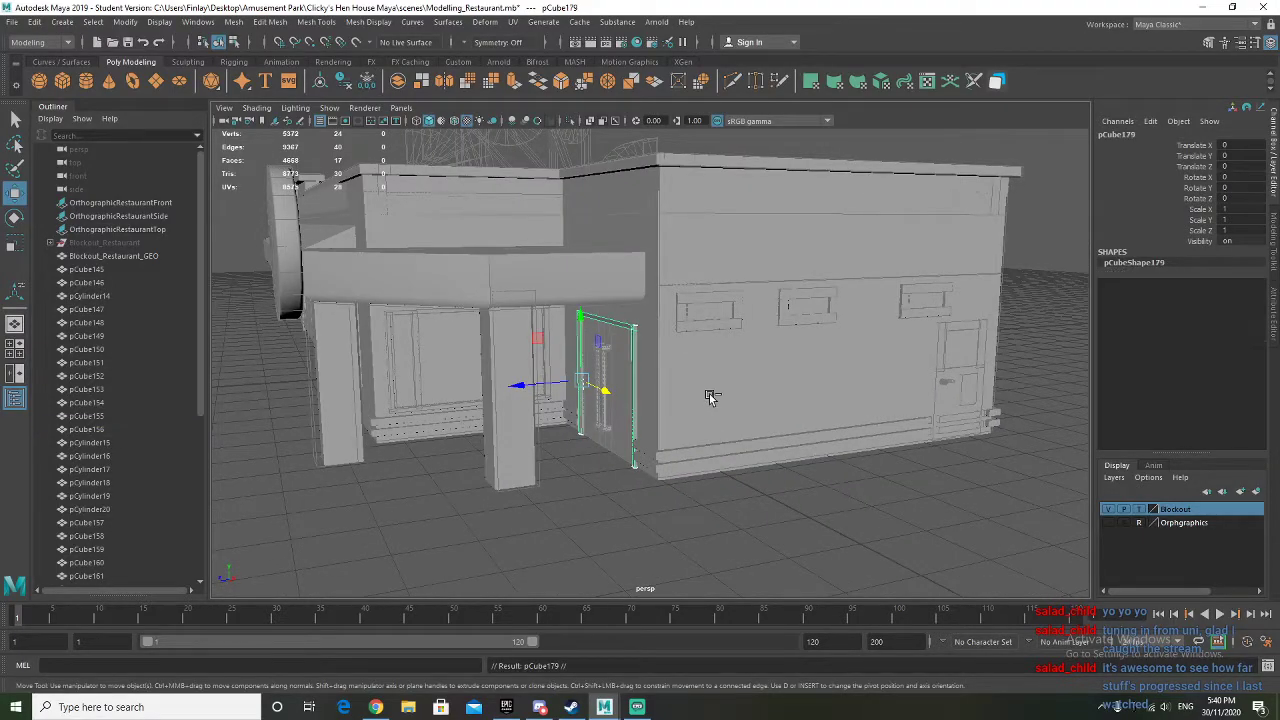
Center the duplicated frame's pivot and move it along Z to the restaurant's rear wall
key(space)
scroll(405, 500, up, 5)
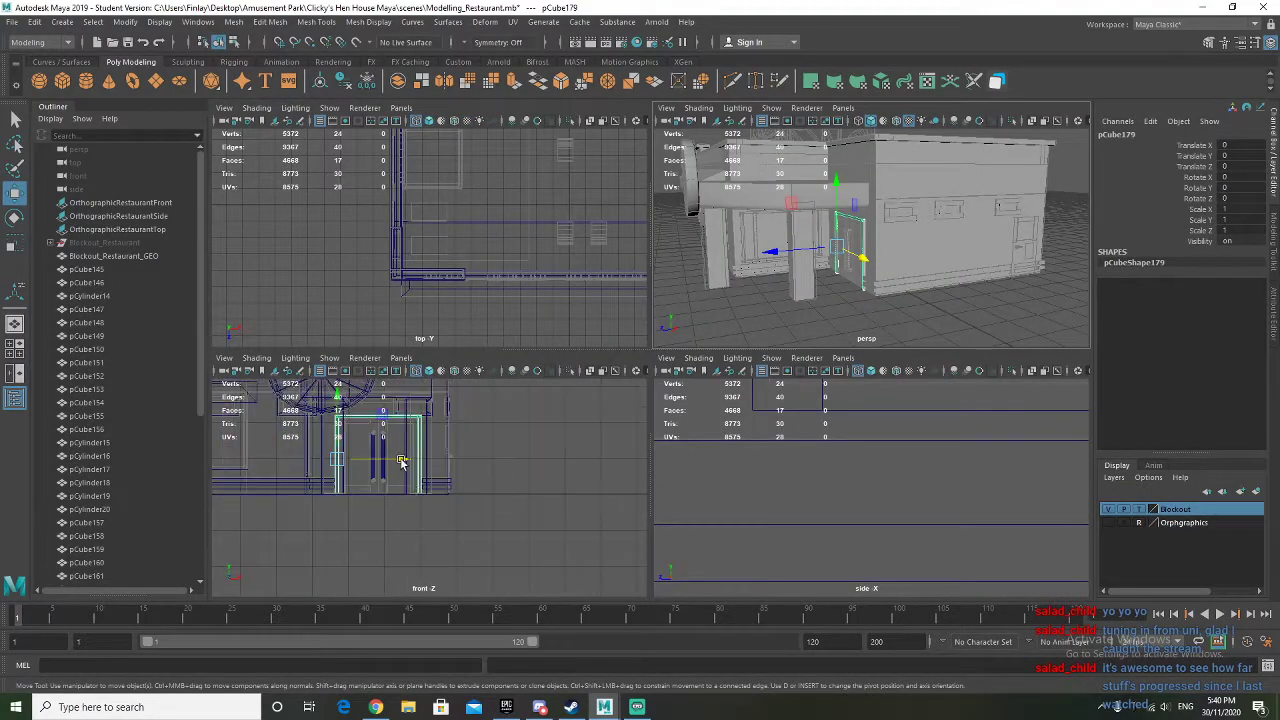
scroll(732, 304, down, 3)
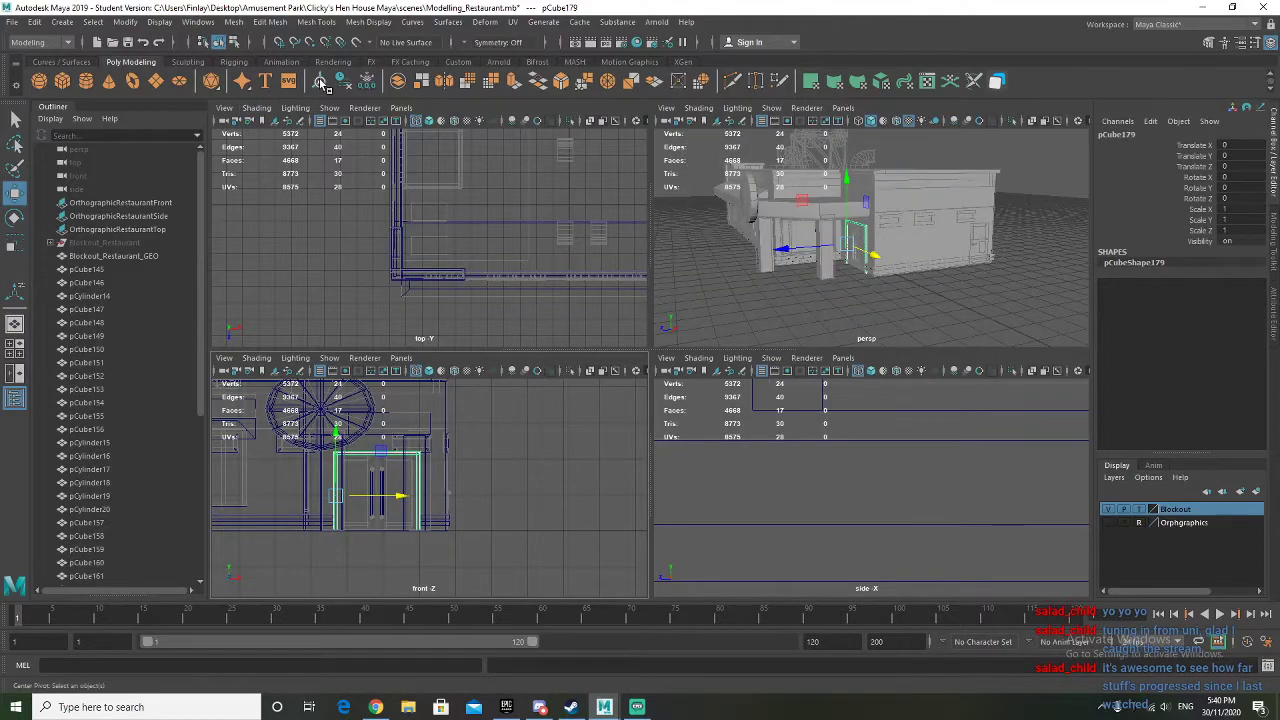
alt+drag(732, 304, 680, 250)
scroll(803, 461, down, 8)
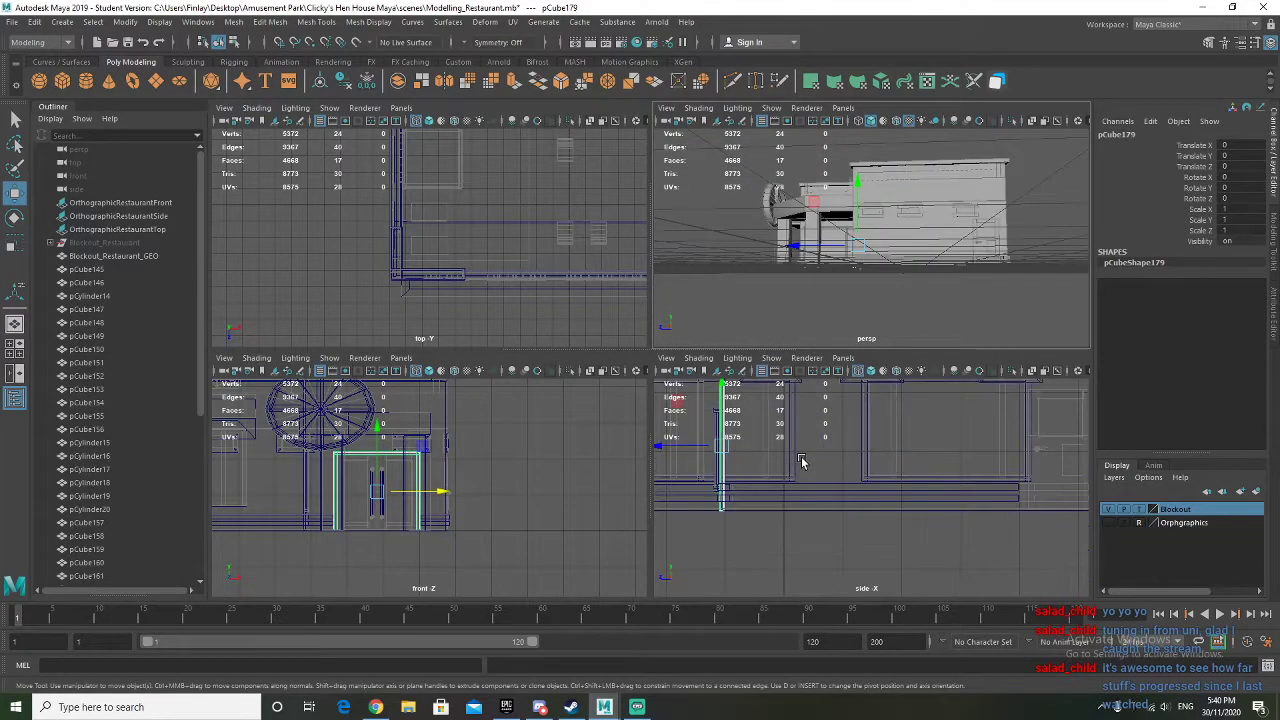
alt+middle_drag(803, 461, 803, 496)
drag(750, 497, 985, 500)
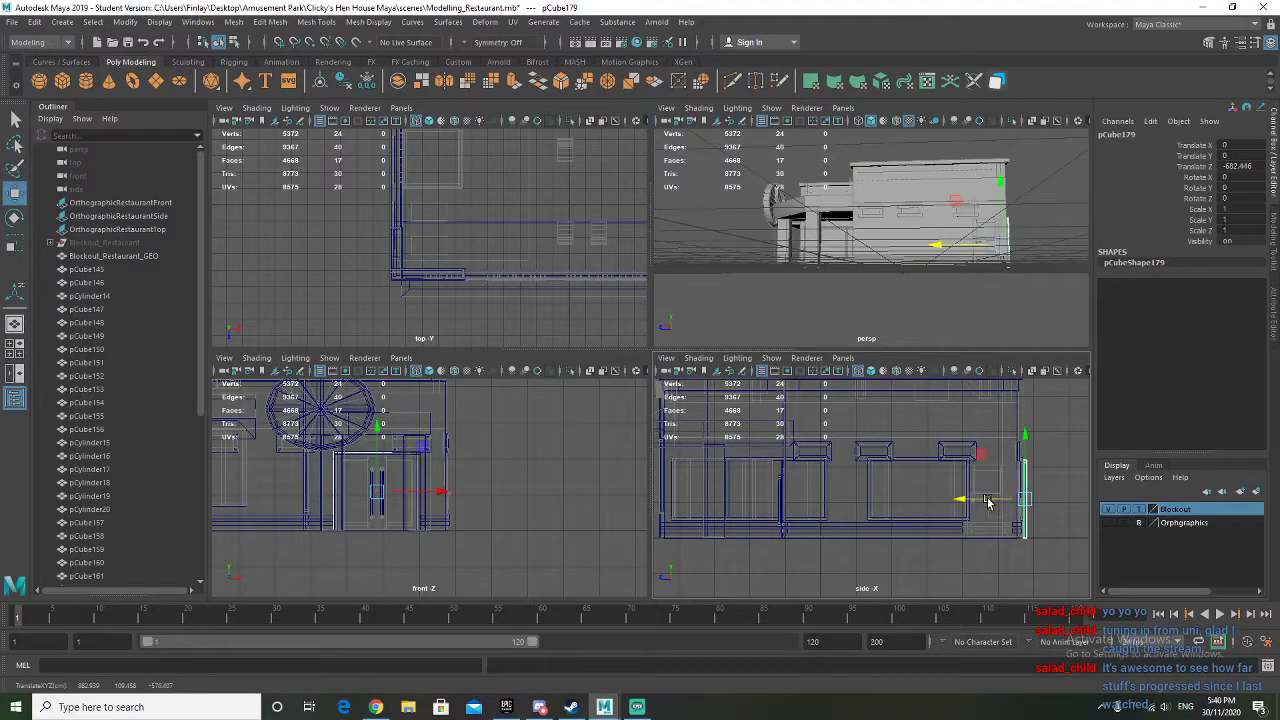
Rotate the duplicated frame to 180° about Y and position it around the rear double doors at X -761.64, Z -665.231
key(e)
alt+middle_drag(935, 527, 846, 533)
drag(890, 508, 1059, 502)
alt+drag(964, 310, 861, 336)
key(w)
mouse_move(982, 330)
alt+mouse_down()
mouse_move(804, 293)
mouse_move(849, 286)
mouse_move(993, 317)
alt+mouse_up()
key(f)
drag(800, 236, 994, 320)
drag(840, 214, 919, 268)
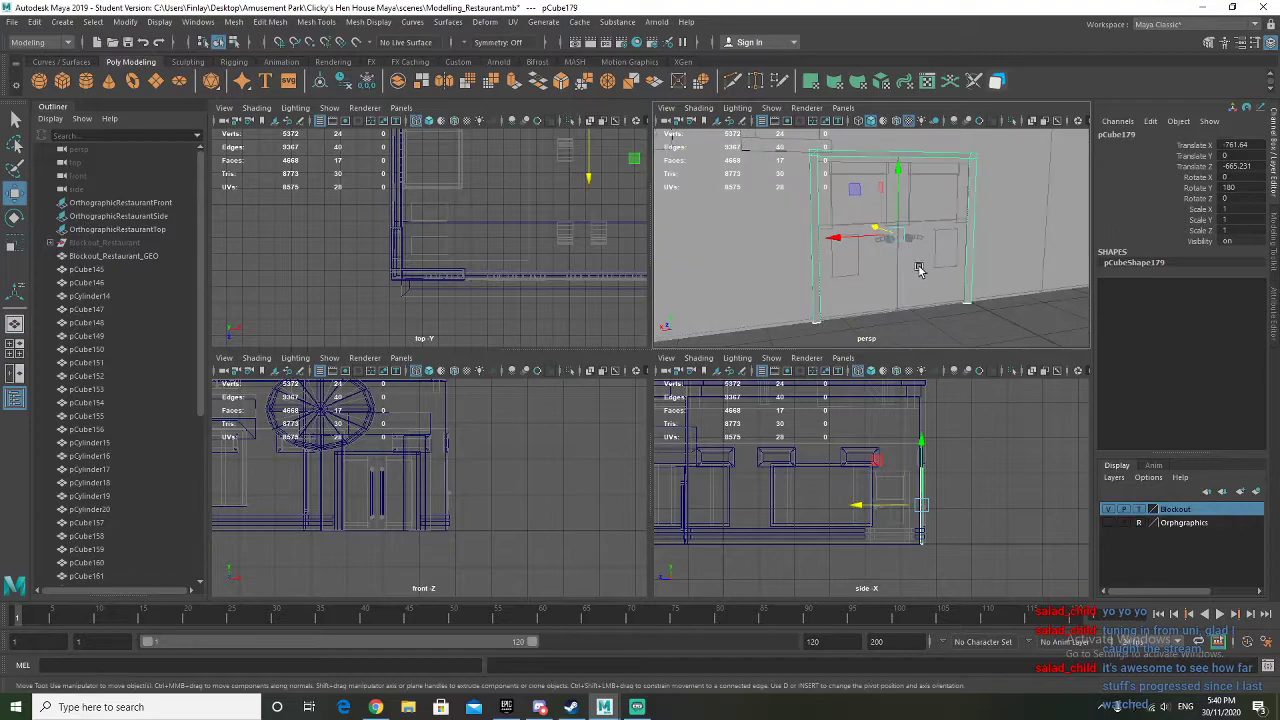
Duplicate the rear door frame and move the copy along X to 215.873, near the building's side corner
scroll(919, 270, down, 5)
alt+middle_drag(863, 277, 943, 279)
key(ctrl+d)
alt+drag(880, 296, 985, 300)
drag(903, 236, 782, 291)
Rotate the new frame copy to 90° about Y and move it along Z to -583.261, in front of the single side door
key(e)
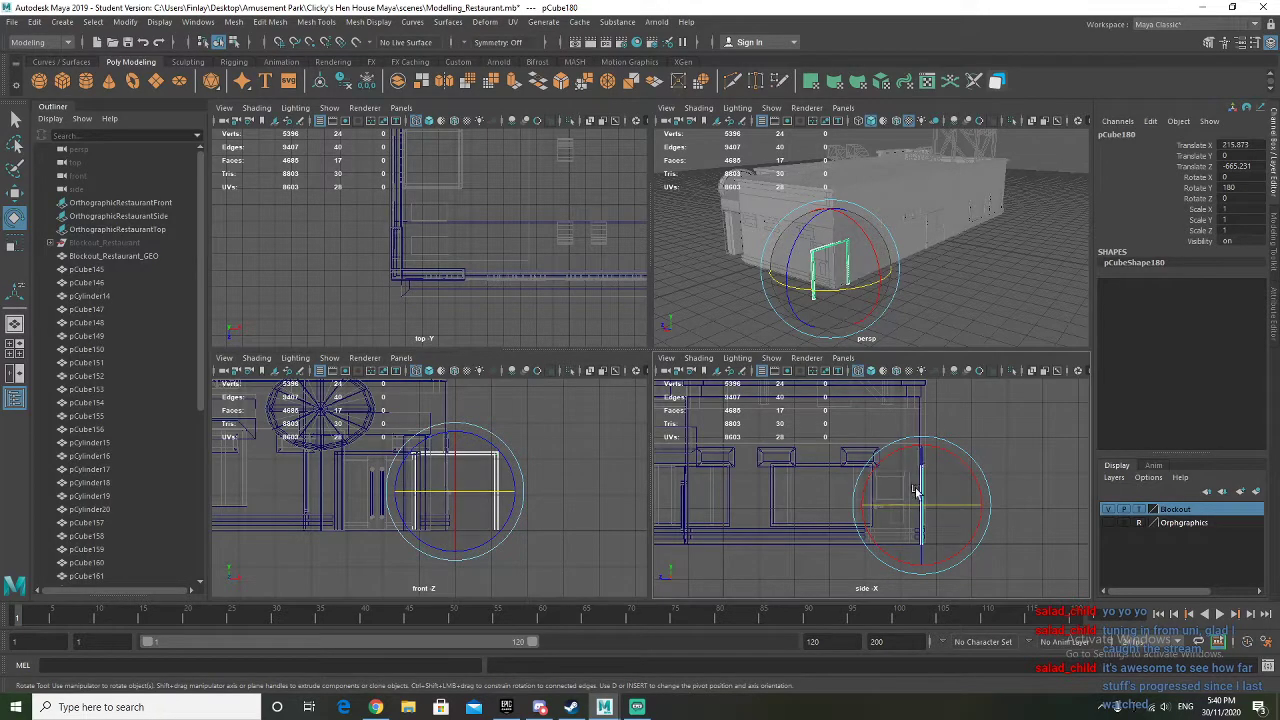
drag(908, 508, 873, 511)
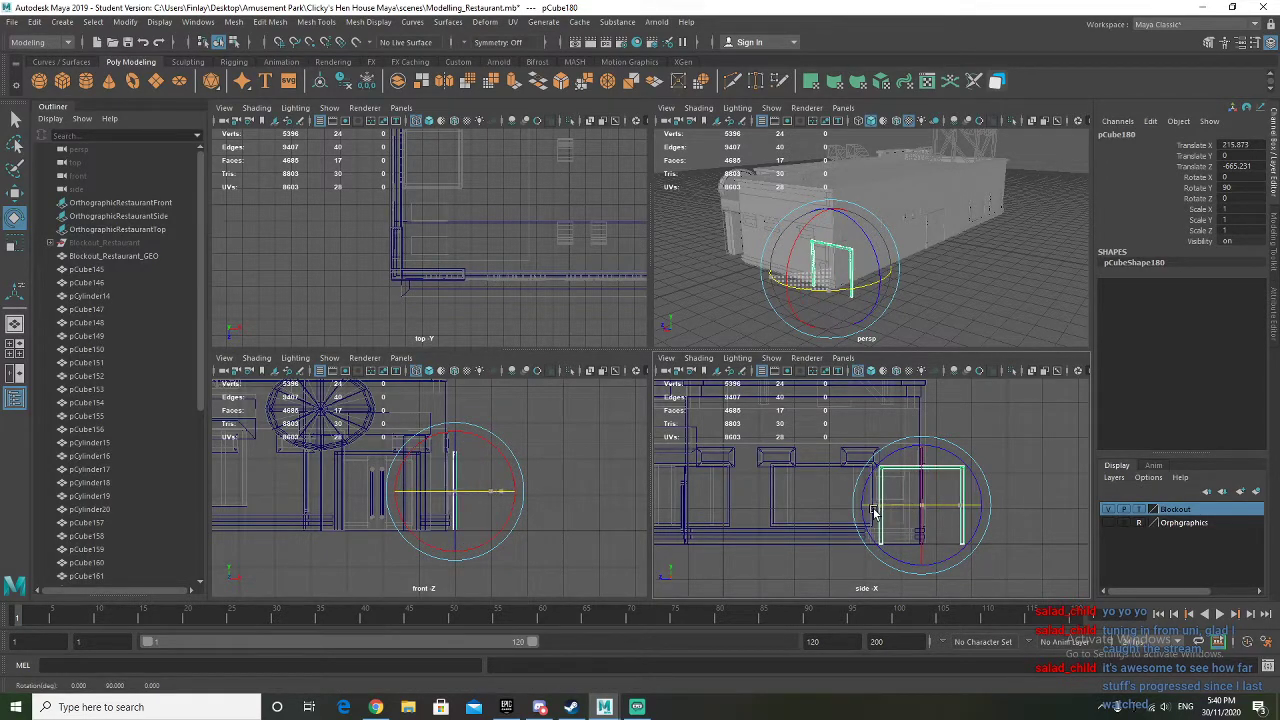
key(w)
key(f)
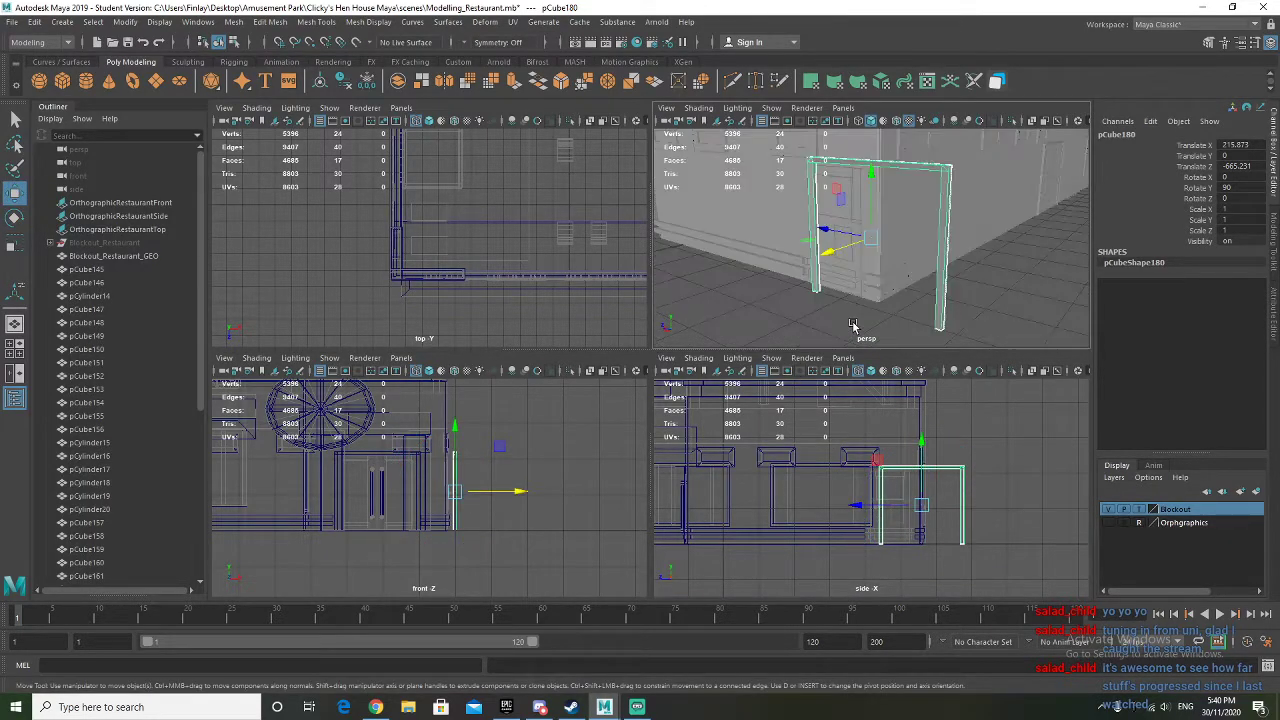
drag(825, 240, 768, 243)
Try narrowing the whole frame to the side door's width by scaling it to about 0.45 along X
key(r)
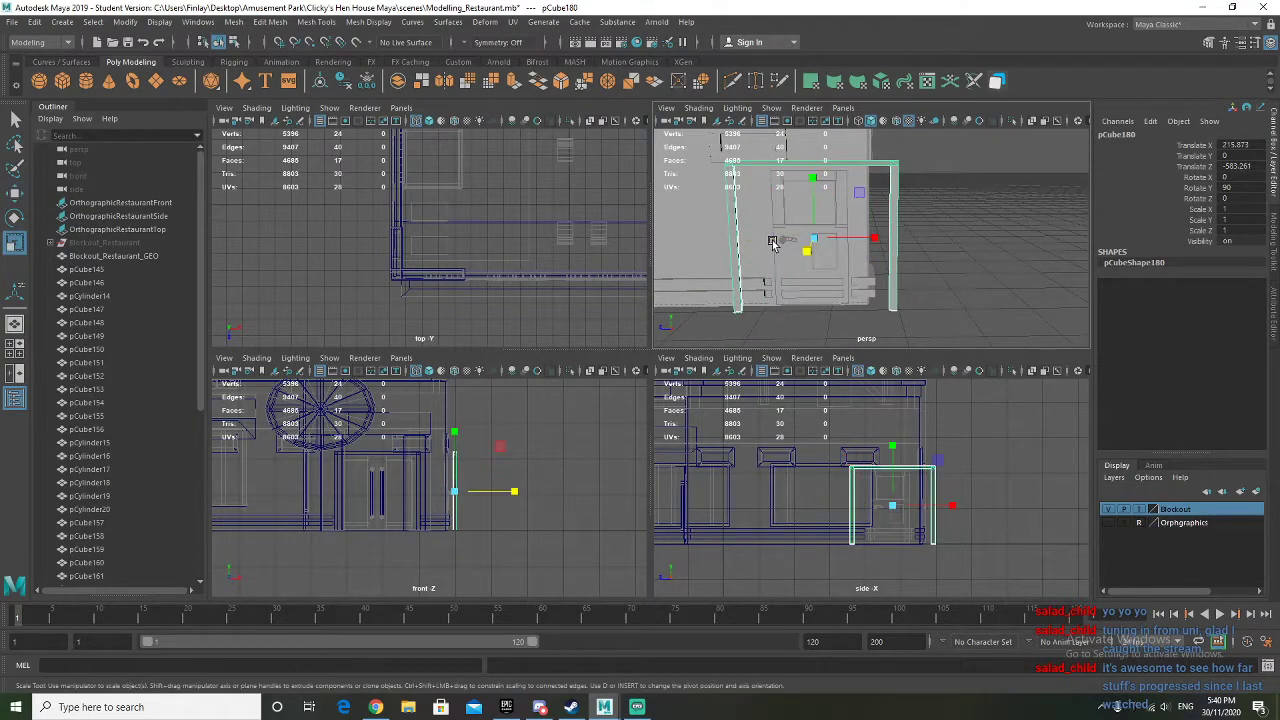
drag(868, 238, 846, 244)
mouse_move(835, 243)
alt+mouse_down()
mouse_move(846, 243)
mouse_move(837, 251)
alt+mouse_up()
key(f)
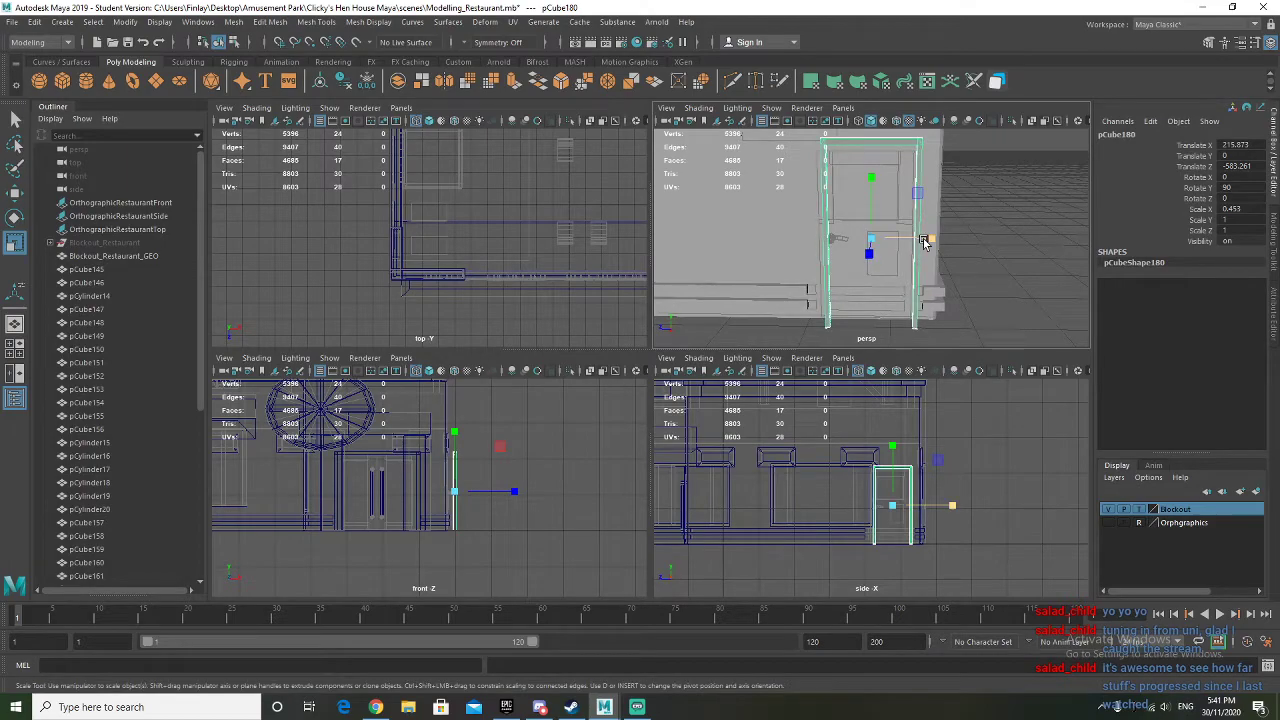
key(ctrl+z)
Select the frame's inner vertices in the side view and scale them horizontally to match the side door's width
alt+drag(822, 154, 827, 166)
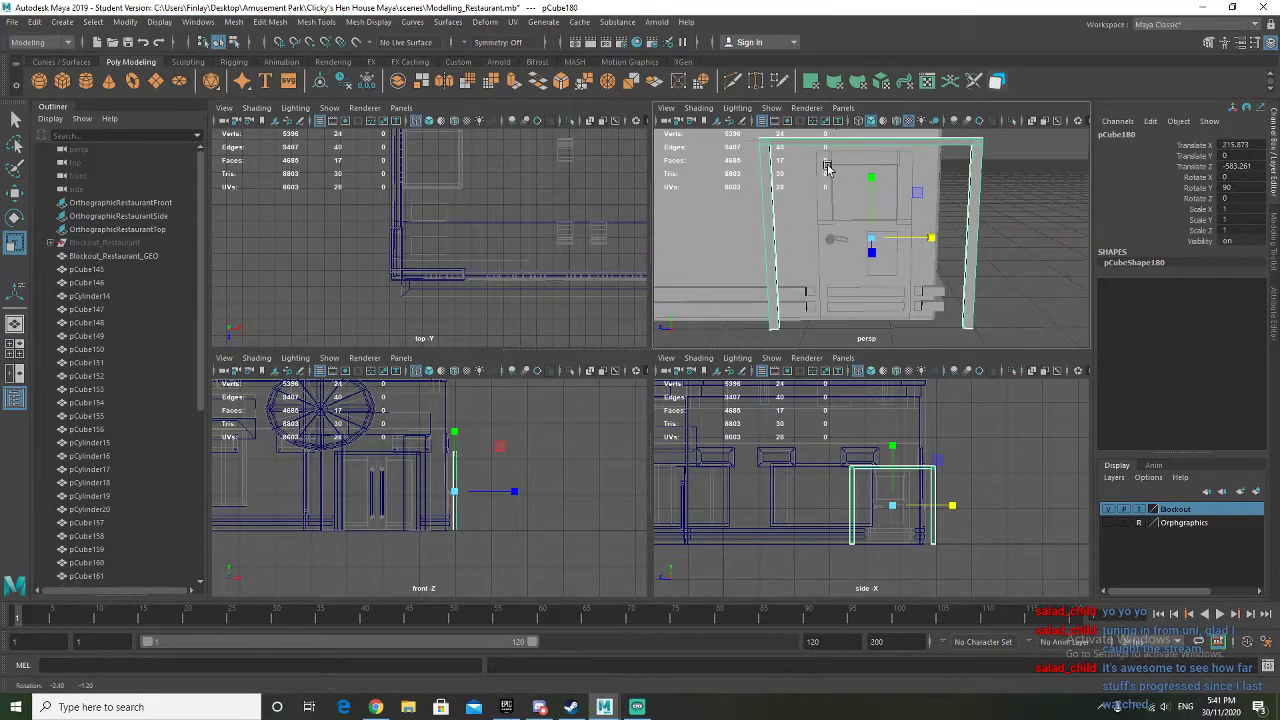
right_click(762, 147)
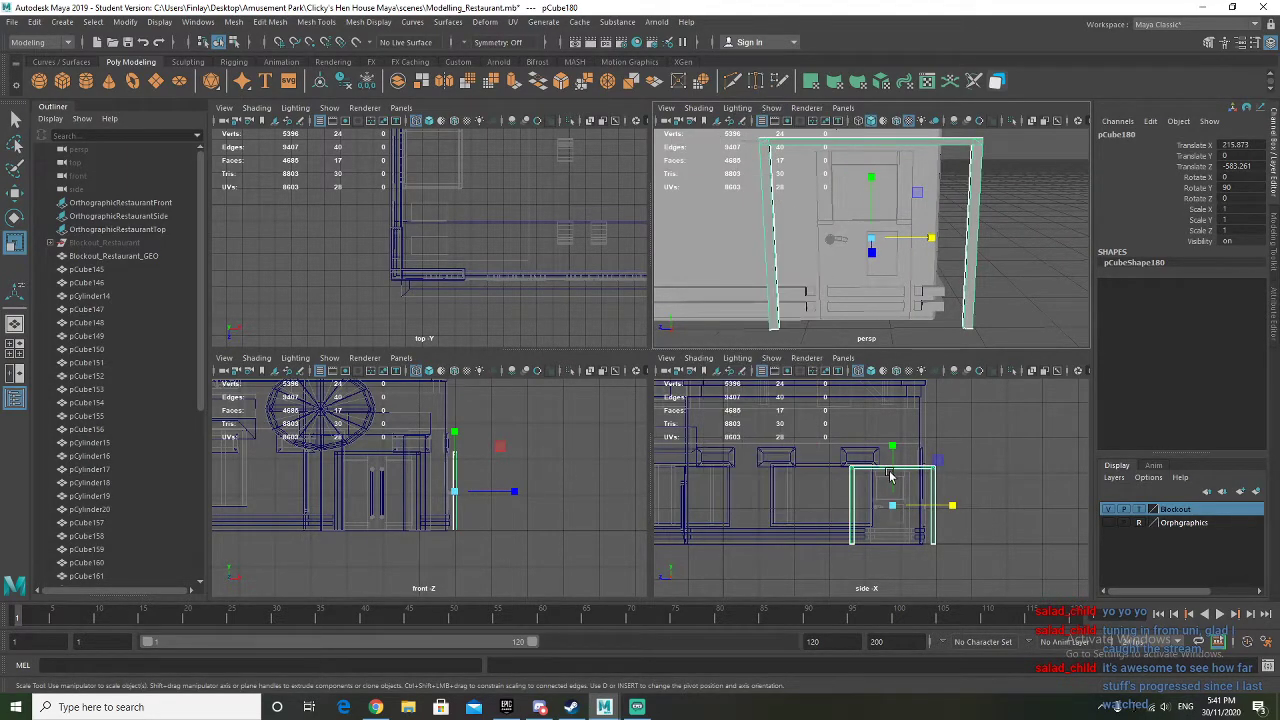
key(f)
right_drag(812, 401, 765, 393)
drag(765, 393, 976, 596)
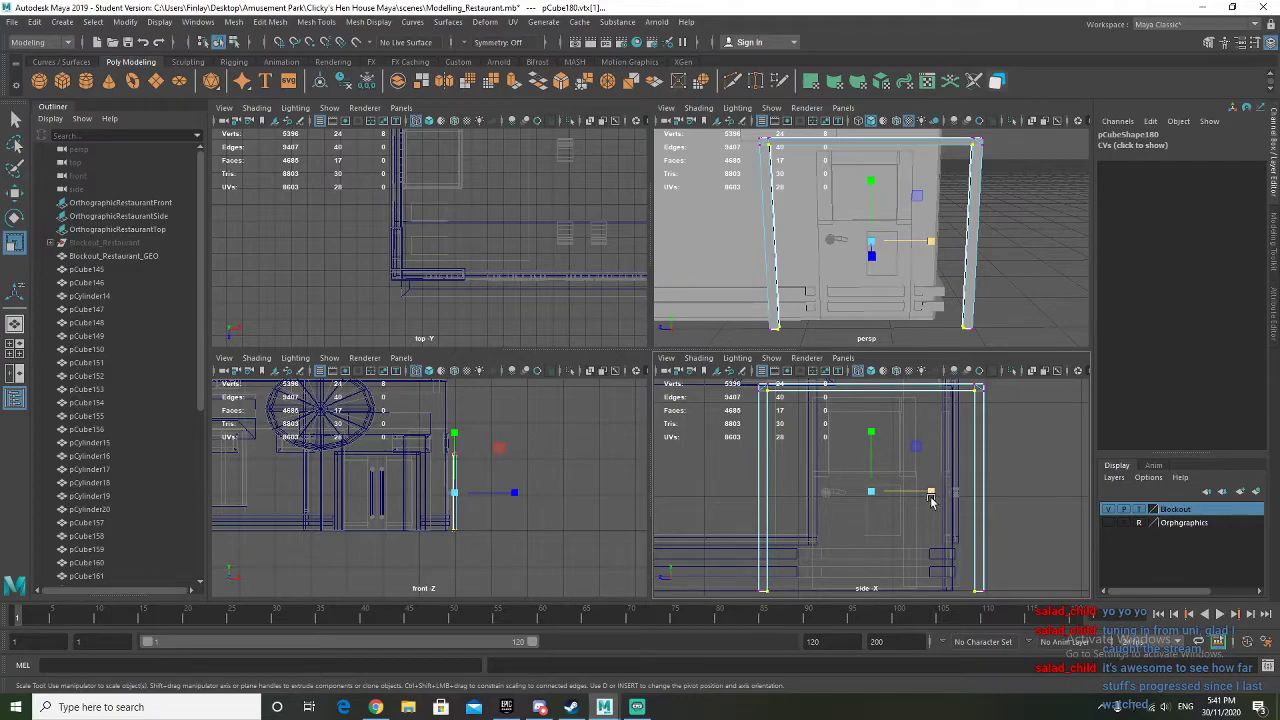
drag(930, 491, 826, 492)
key(w)
key(r)
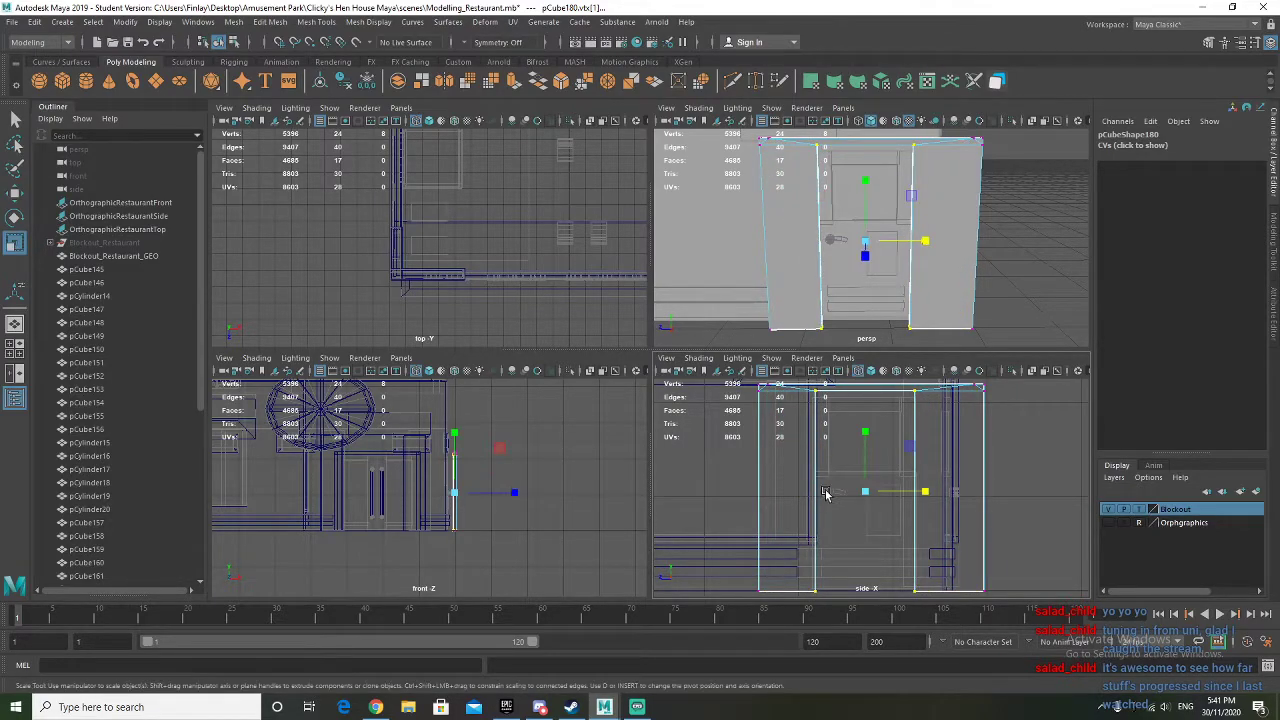
drag(908, 491, 913, 491)
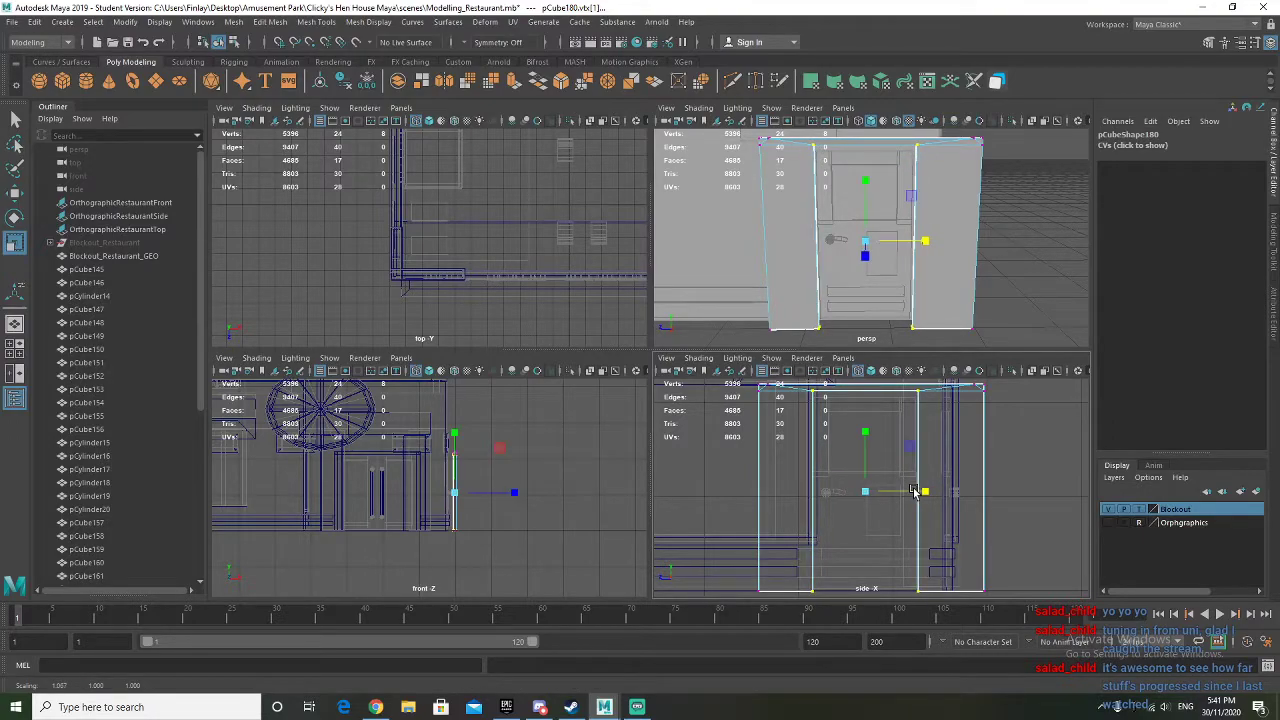
Try shifting the vertices on the inner top edge of the side door frame
right_drag(815, 393, 805, 386)
drag(925, 413, 923, 417)
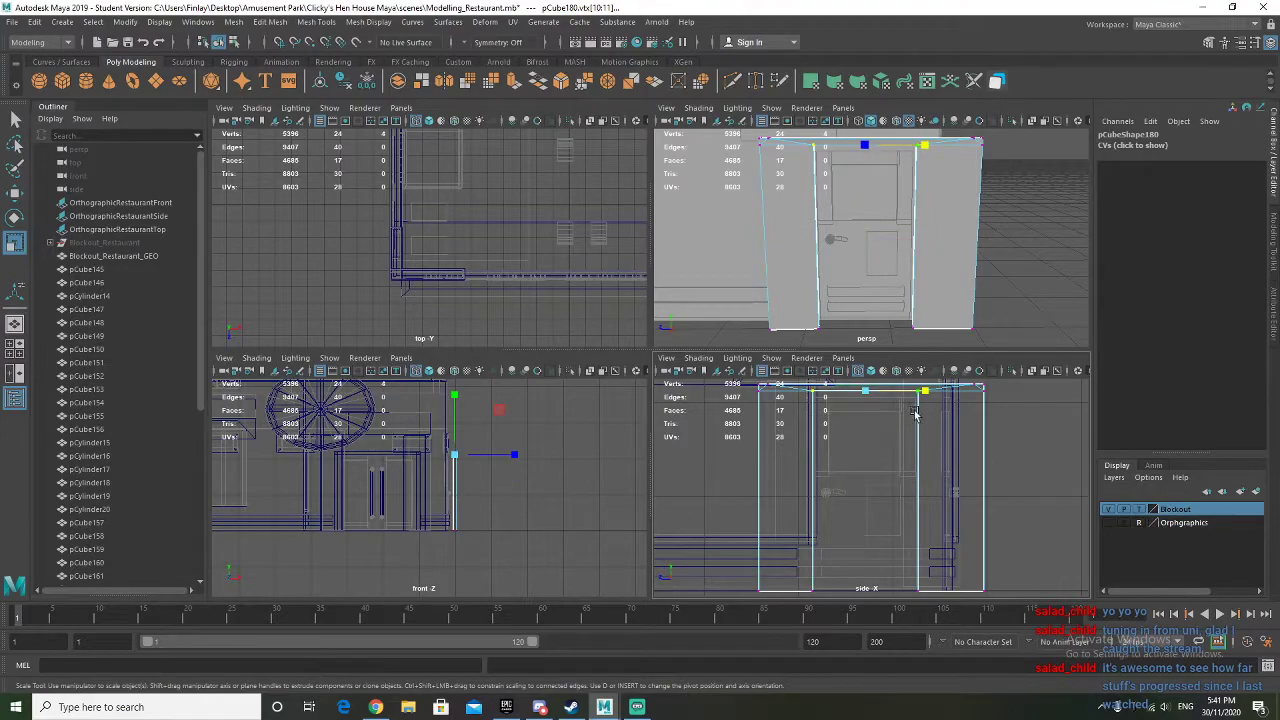
key(w)
alt+middle_drag(855, 419, 854, 505)
drag(866, 416, 868, 423)
alt+middle_drag(838, 514, 830, 456)
key(ctrl+z)
Select the outer vertices on both sides of the frame and scale them inward horizontally to about 0.62
scroll(837, 455, down, 1)
right_click(770, 437)
right_drag(769, 439, 724, 340)
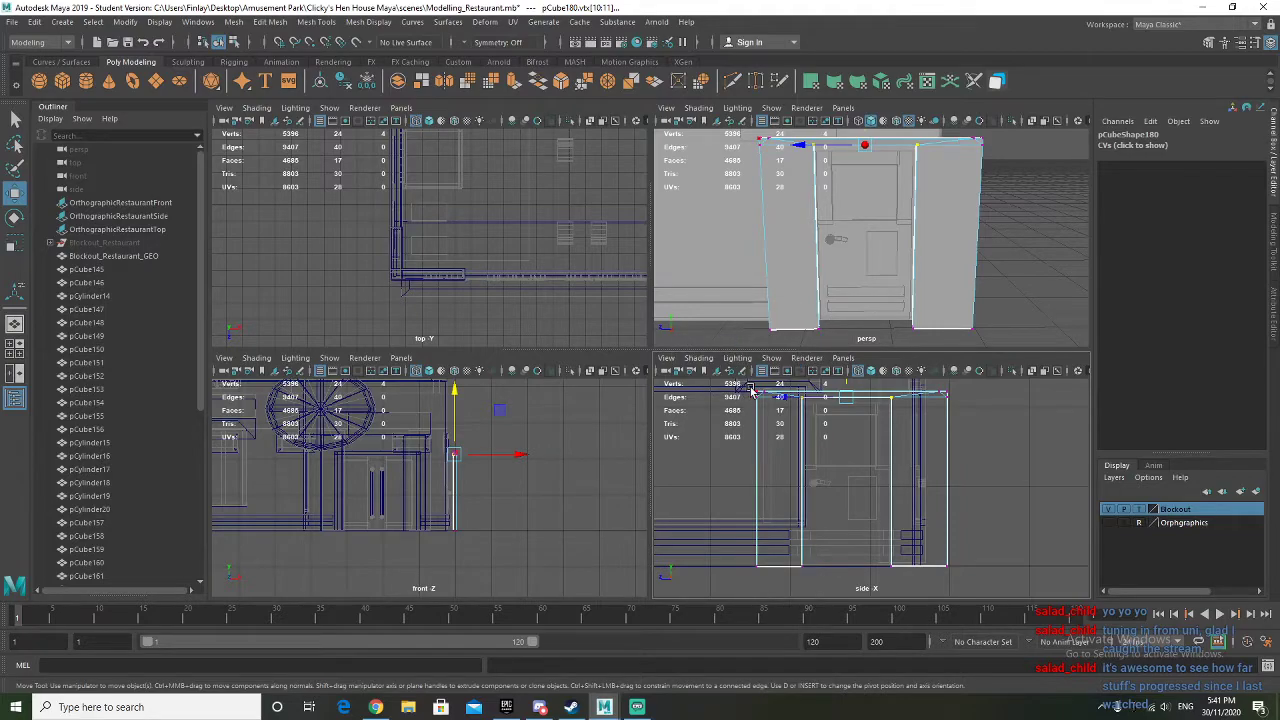
drag(777, 580, 778, 582)
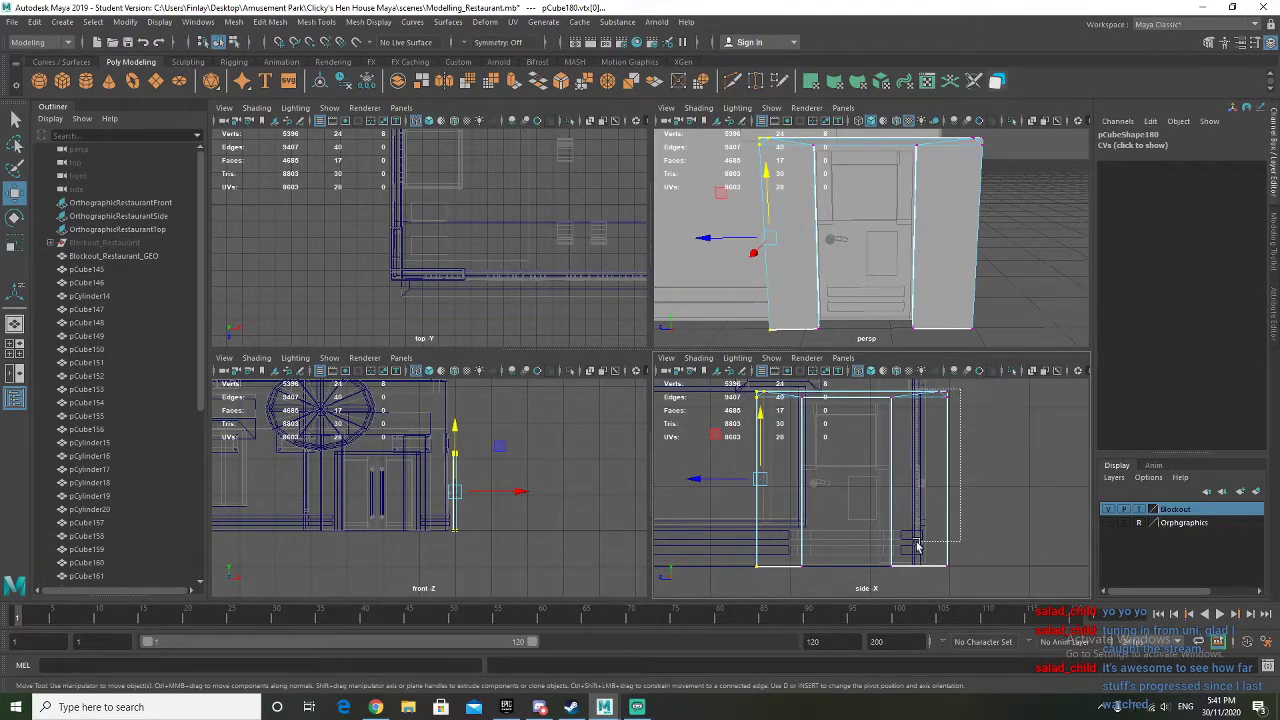
shift+drag(921, 582, 920, 580)
key(r)
middle_drag(873, 487, 873, 487)
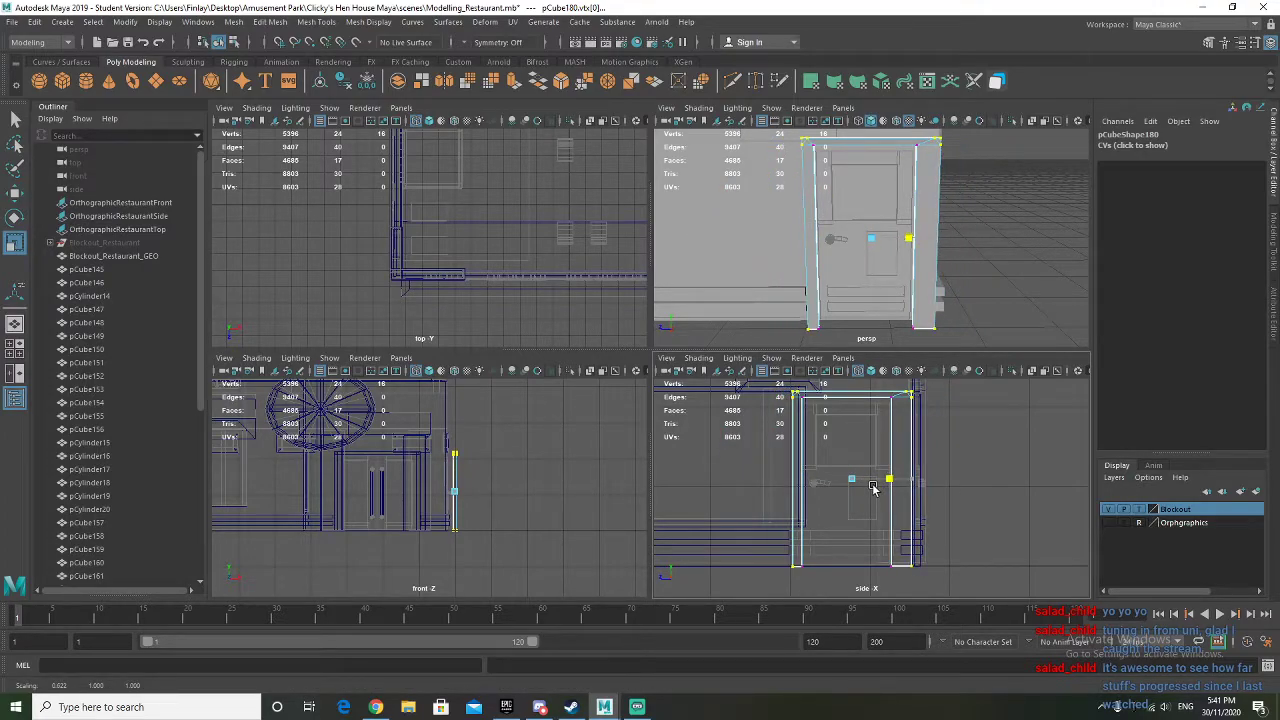
Move the outer vertices of the jamb nearest the building corner inward so it matches the opposite jamb's thickness
scroll(873, 487, up, 3)
alt+middle_drag(769, 465, 788, 567)
alt+middle_drag(810, 523, 810, 501)
right_drag(947, 440, 957, 437)
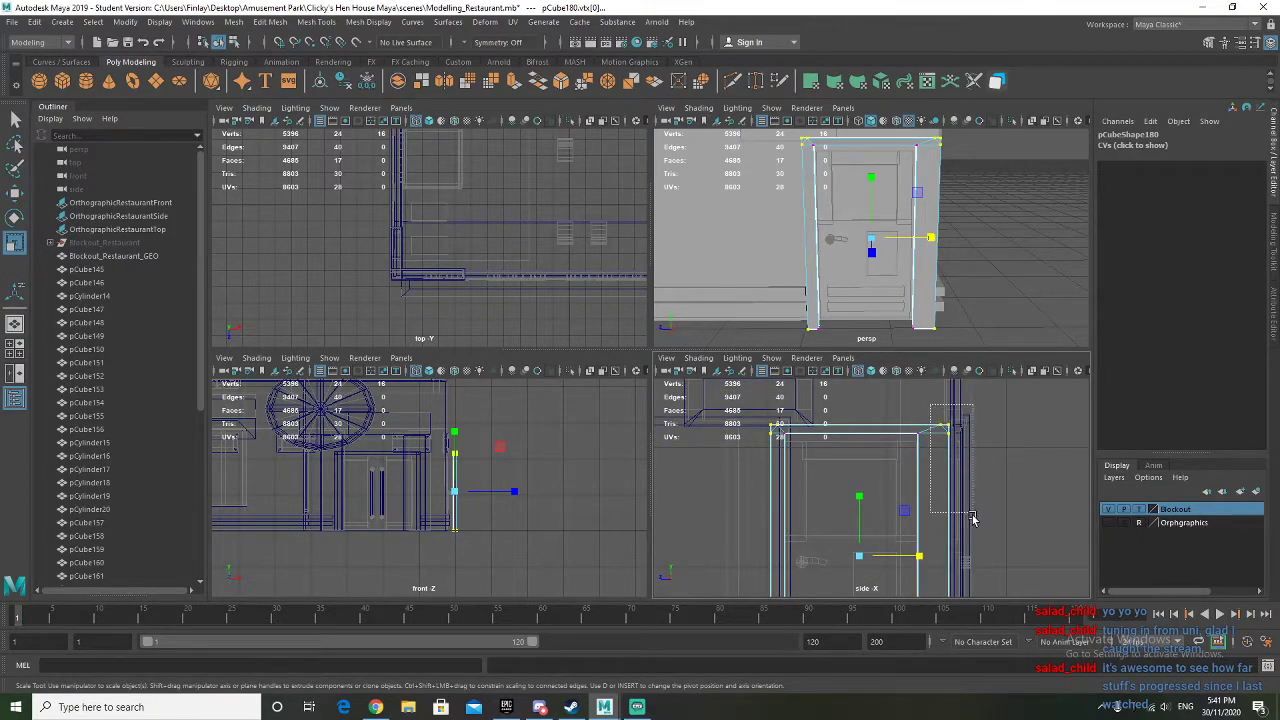
drag(966, 543, 950, 440)
scroll(949, 455, down, 3)
alt+middle_drag(898, 434, 900, 386)
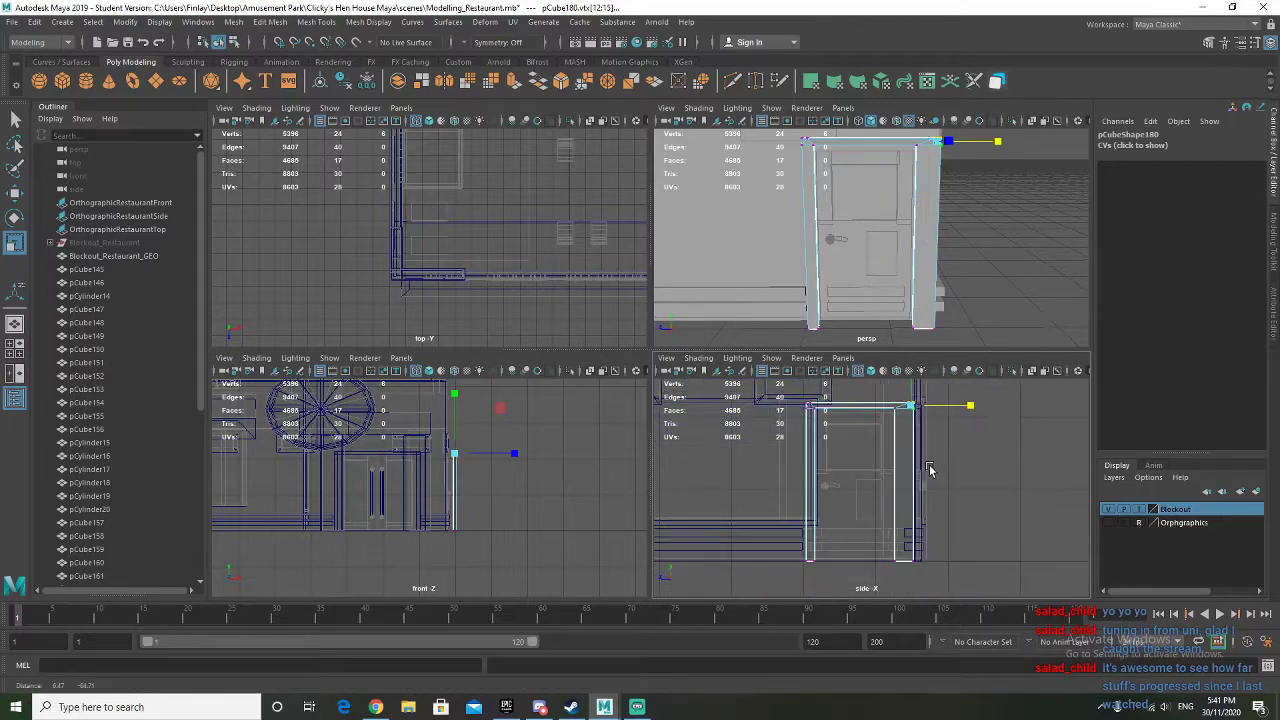
drag(910, 405, 951, 575)
key(ctrl+z)
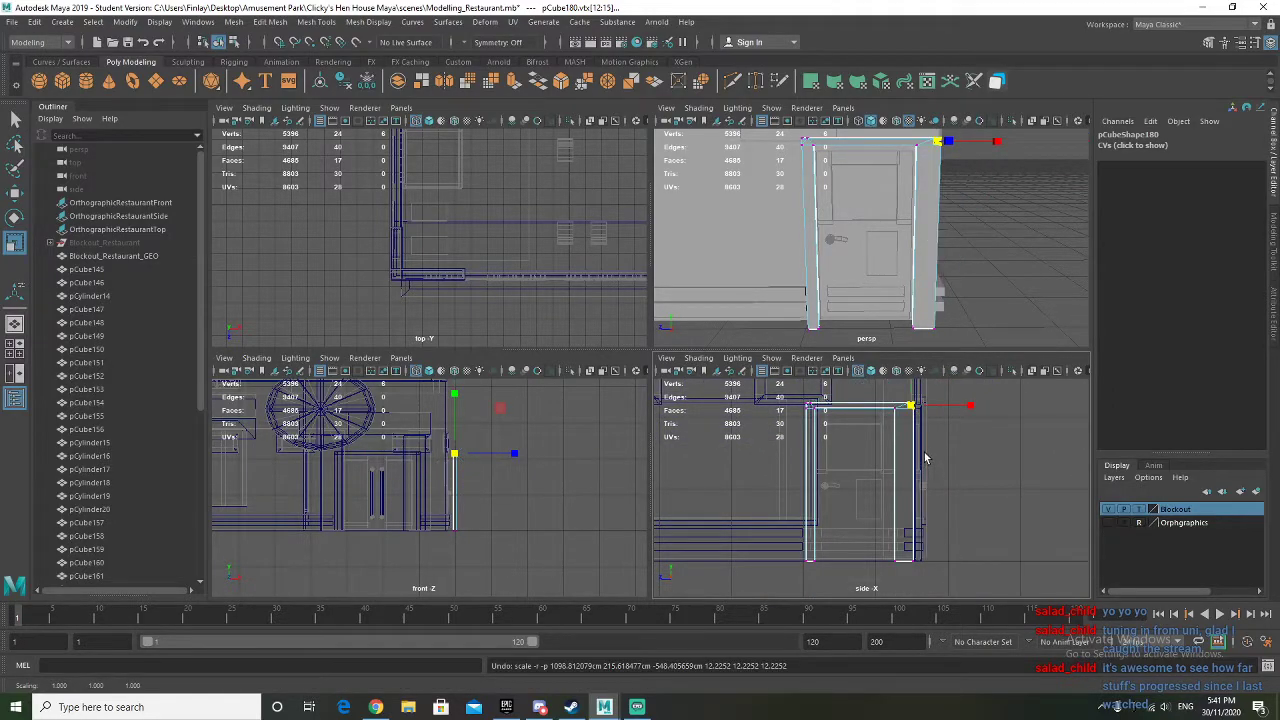
key(w)
drag(873, 487, 863, 487)
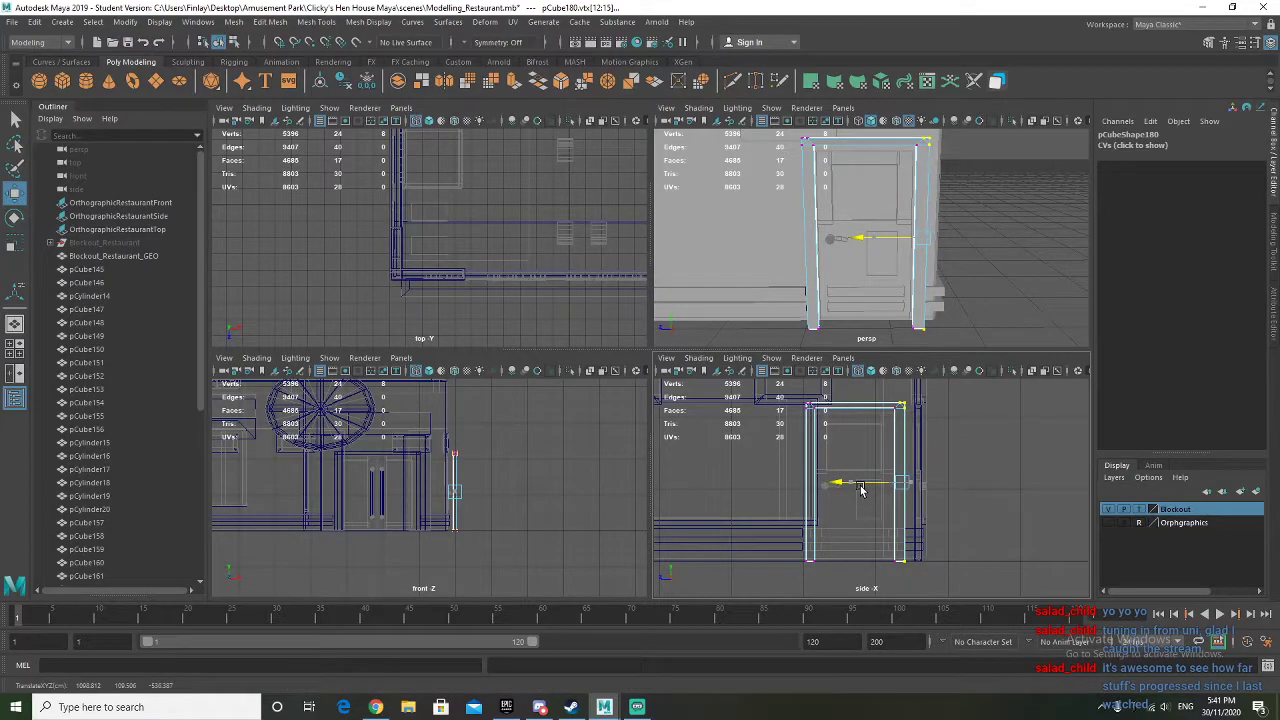
key(f)
drag(826, 482, 818, 495)
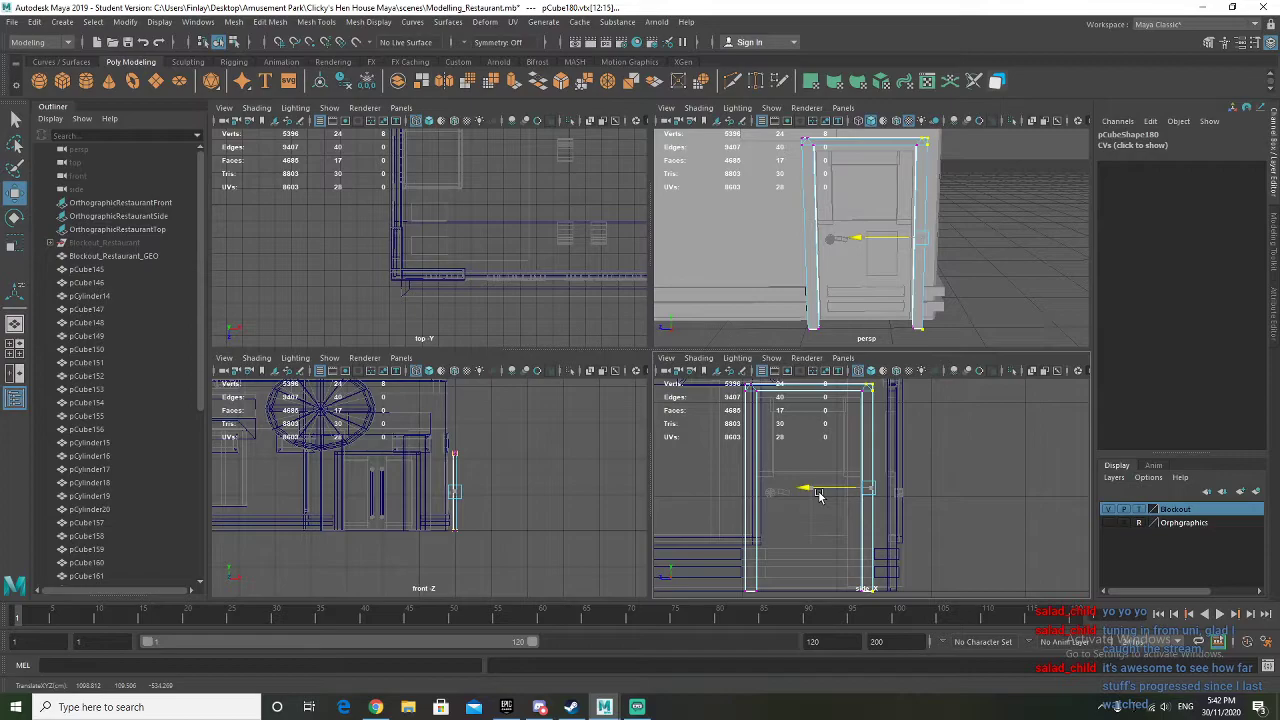
Return to object mode and move the narrowed frame along X against the wall around the side door
alt+drag(895, 290, 846, 207)
right_drag(889, 151, 938, 124)
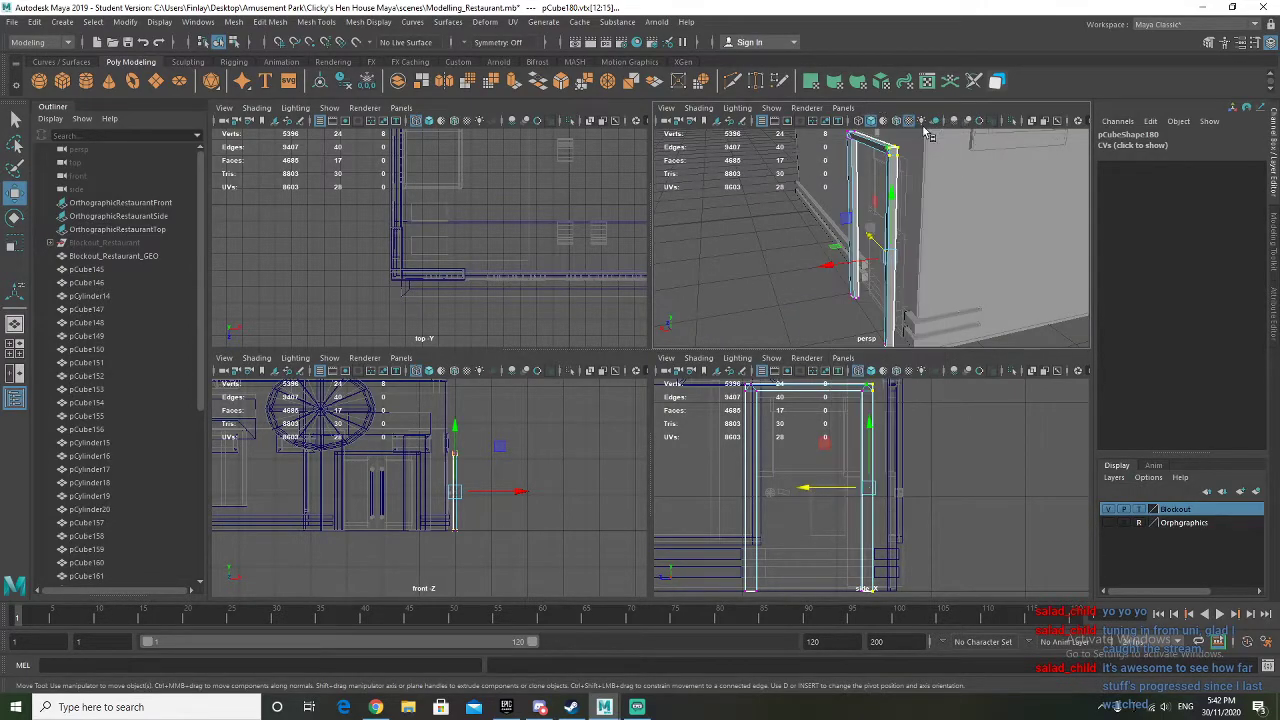
alt+drag(871, 297, 839, 294)
drag(827, 243, 1071, 302)
drag(918, 238, 921, 240)
Select the side-door-facing end faces of both base trim blocks at the rear corner and move them slightly along Z, clear of the door frame
alt+drag(932, 264, 804, 300)
click(1014, 251)
alt+drag(1014, 251, 1048, 247)
click(1001, 245)
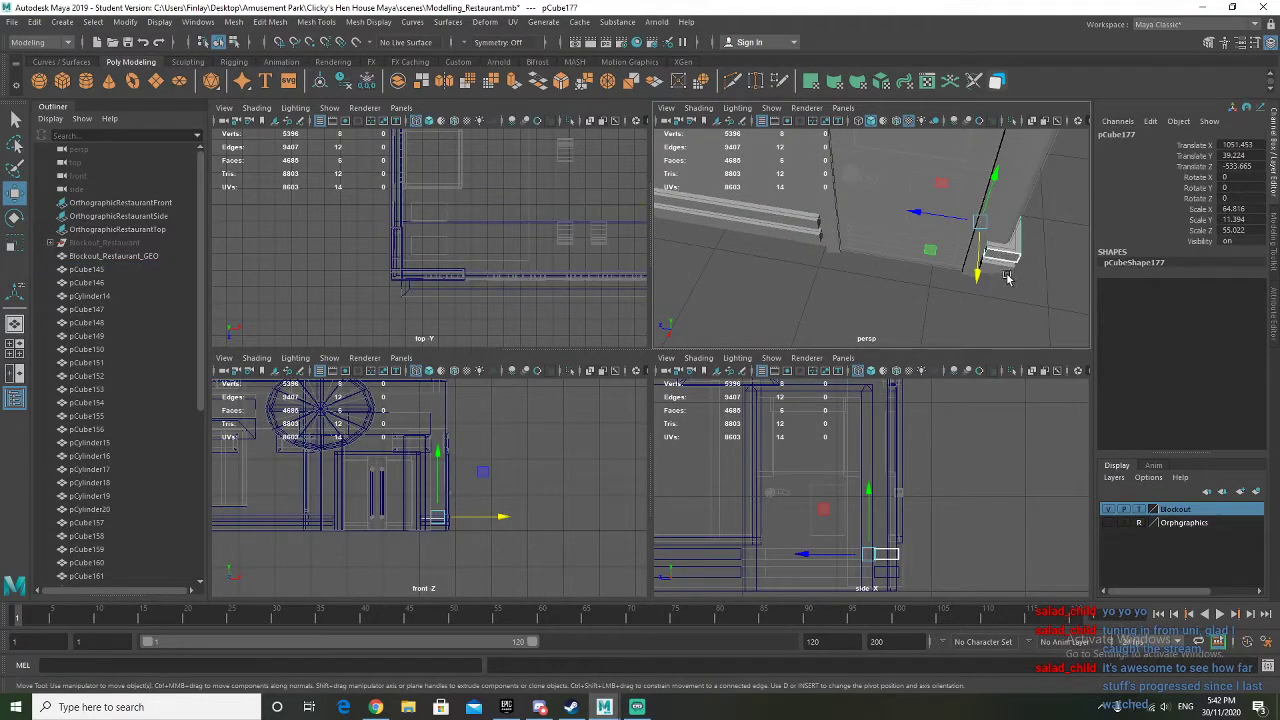
right_drag(1004, 272, 1000, 310)
right_drag(1009, 250, 1010, 275)
alt+drag(1010, 275, 976, 296)
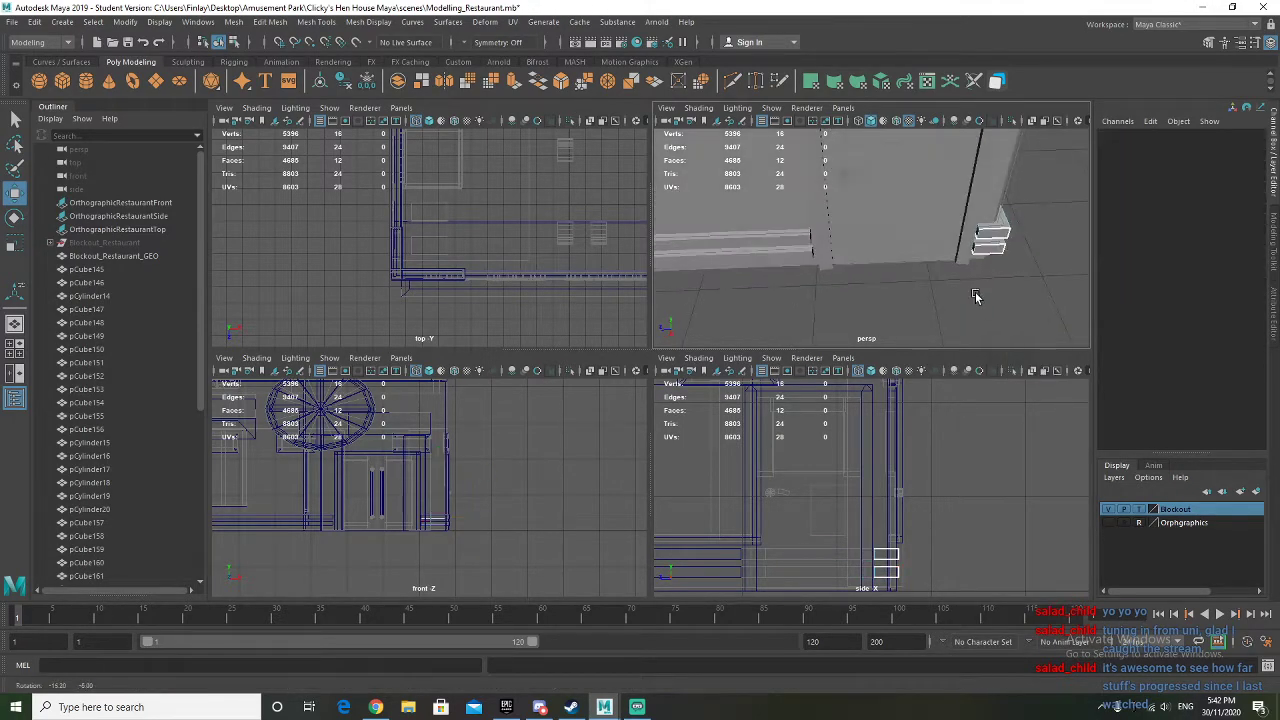
click(978, 237)
key(q)
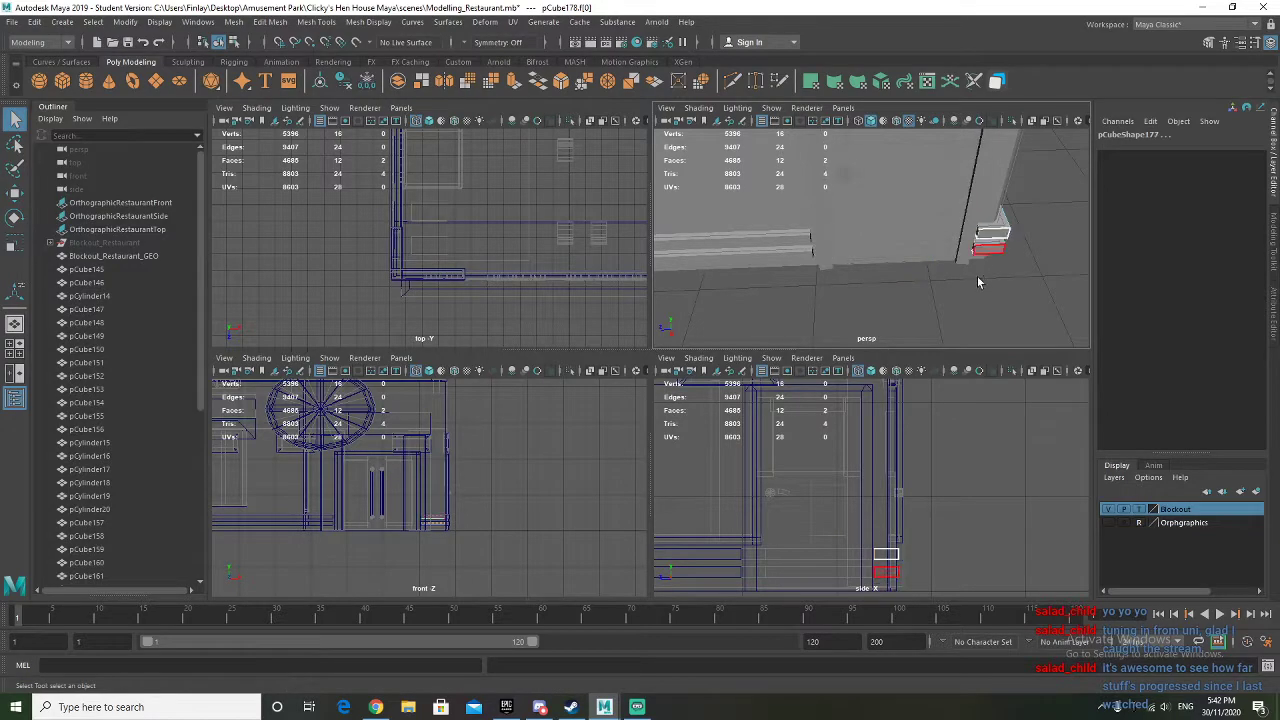
alt+drag(978, 273, 946, 295)
key(w)
scroll(891, 508, up, 4)
alt+middle_drag(815, 592, 909, 410)
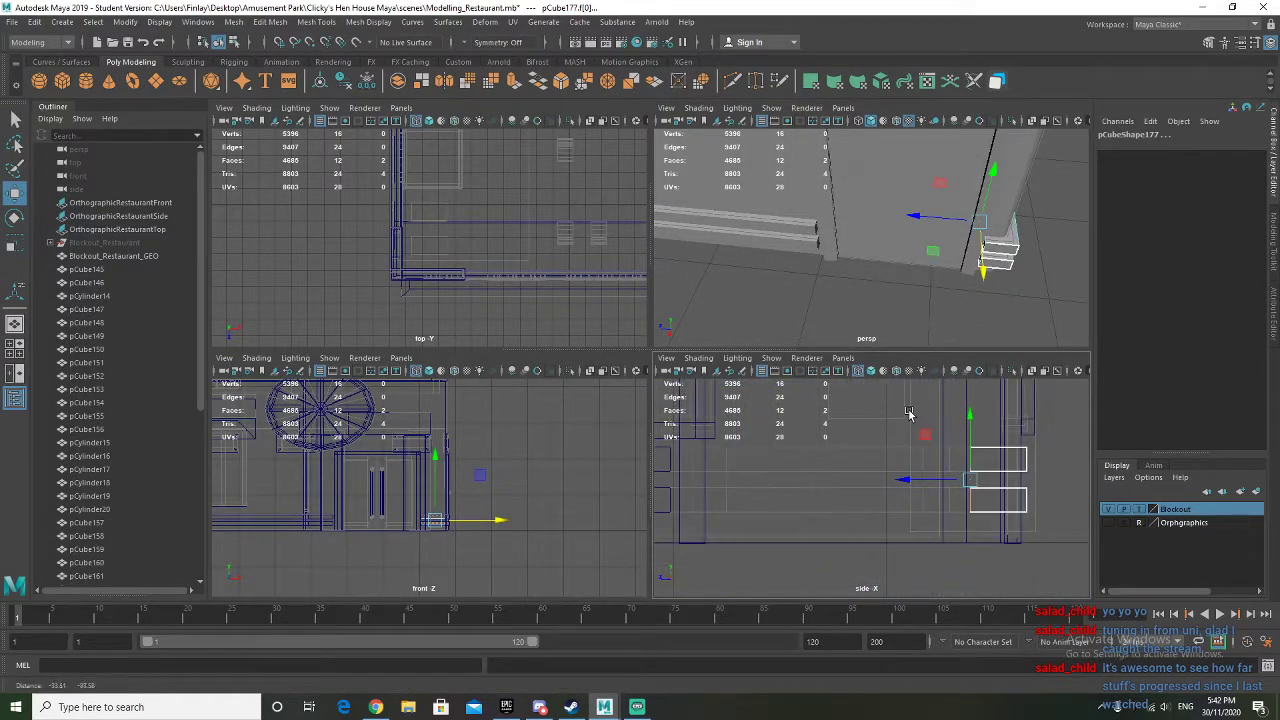
drag(910, 480, 912, 481)
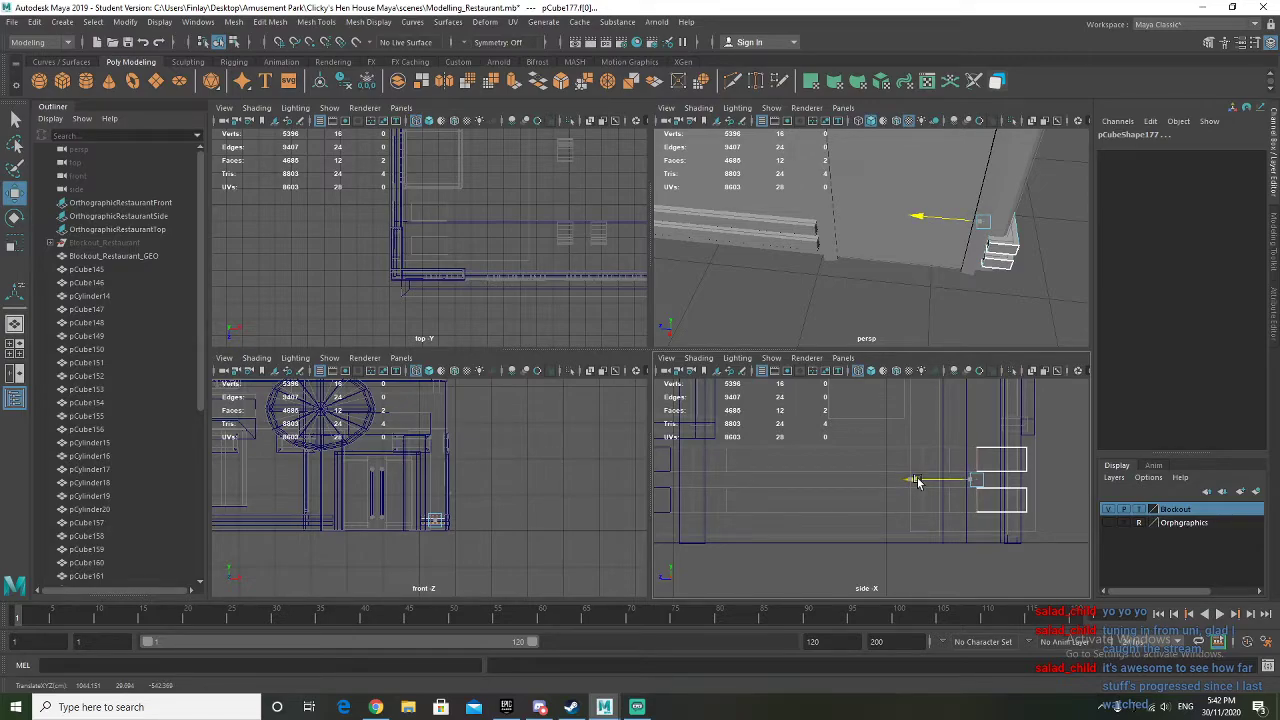
right_drag(995, 241, 1060, 222)
click(1051, 294)
Duplicate the two corner base trim blocks together and move the copies along X to about -699
alt+drag(1051, 294, 865, 255)
scroll(978, 256, down, 5)
scroll(762, 259, up, 1)
alt+middle_drag(777, 263, 944, 225)
scroll(944, 225, down, 5)
scroll(900, 260, up, 6)
scroll(878, 282, up, 2)
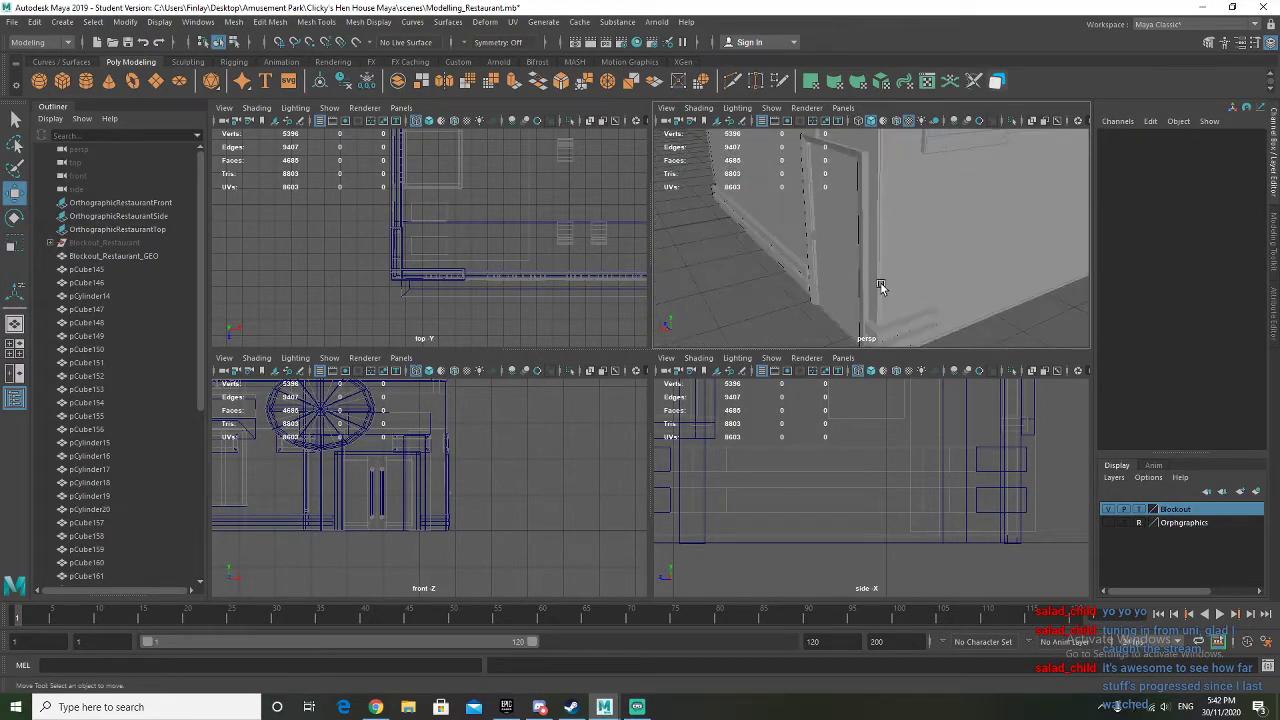
scroll(881, 289, down, 8)
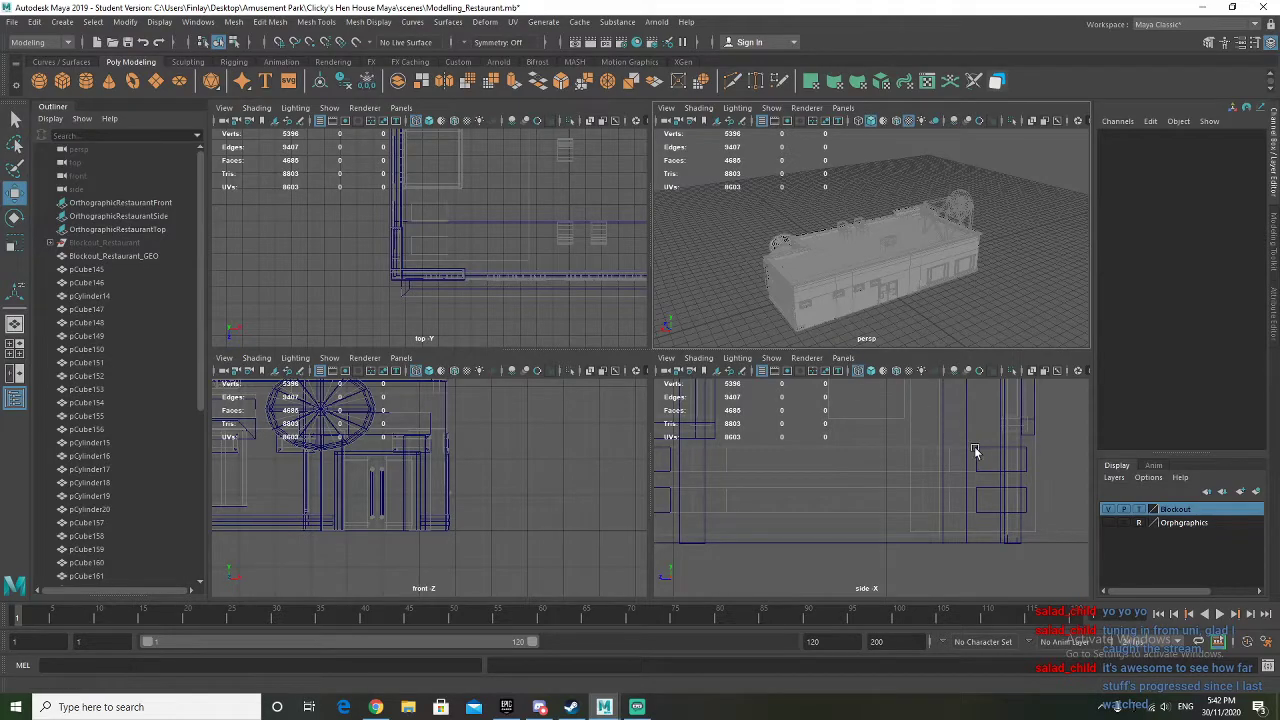
click(1022, 452)
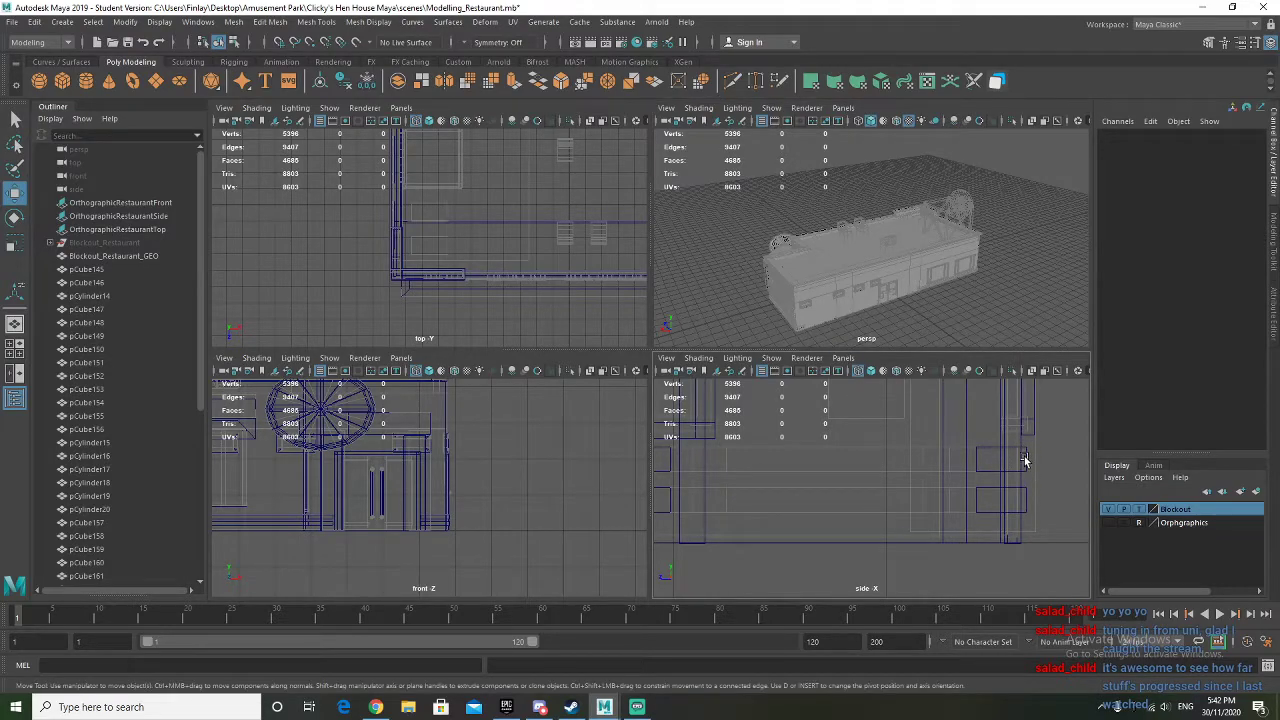
click(1024, 459)
shift+click(1026, 503)
key(ctrl+d)
middle_drag(763, 347, 811, 316)
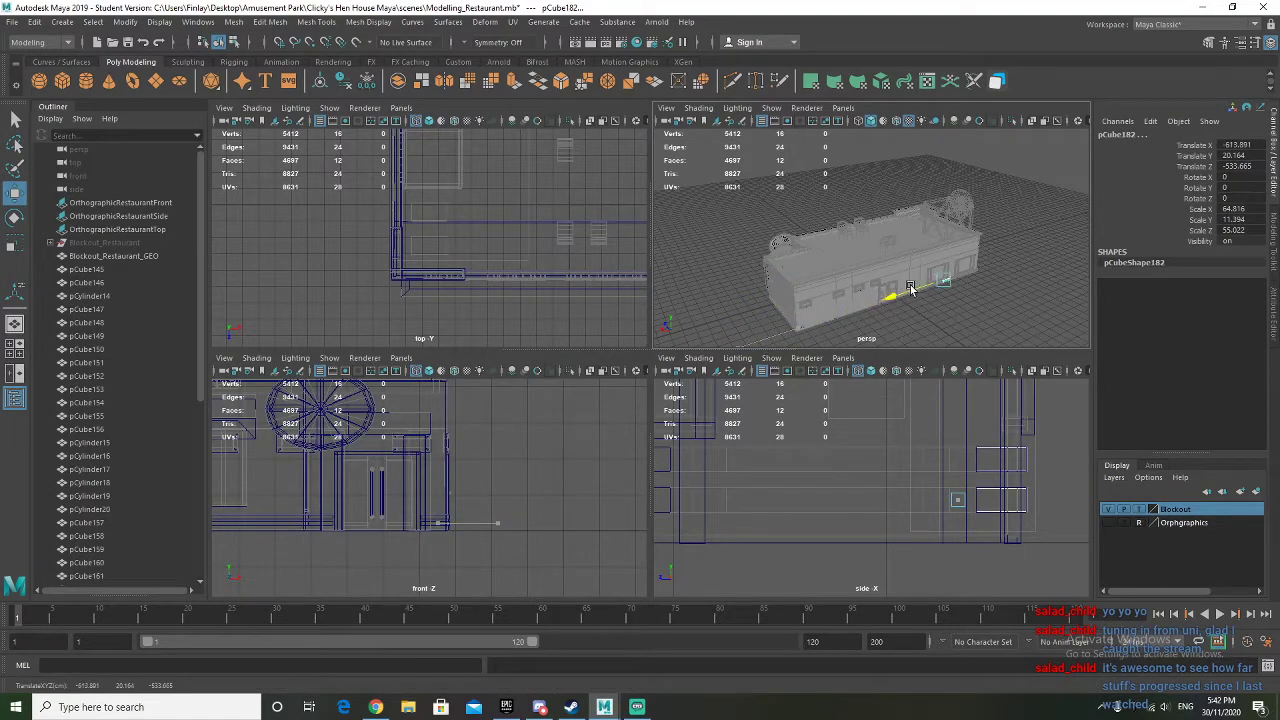
Move the duplicated trim blocks farther along X to -1036.18, around the opposite rear corner
key(f)
alt+drag(980, 303, 886, 300)
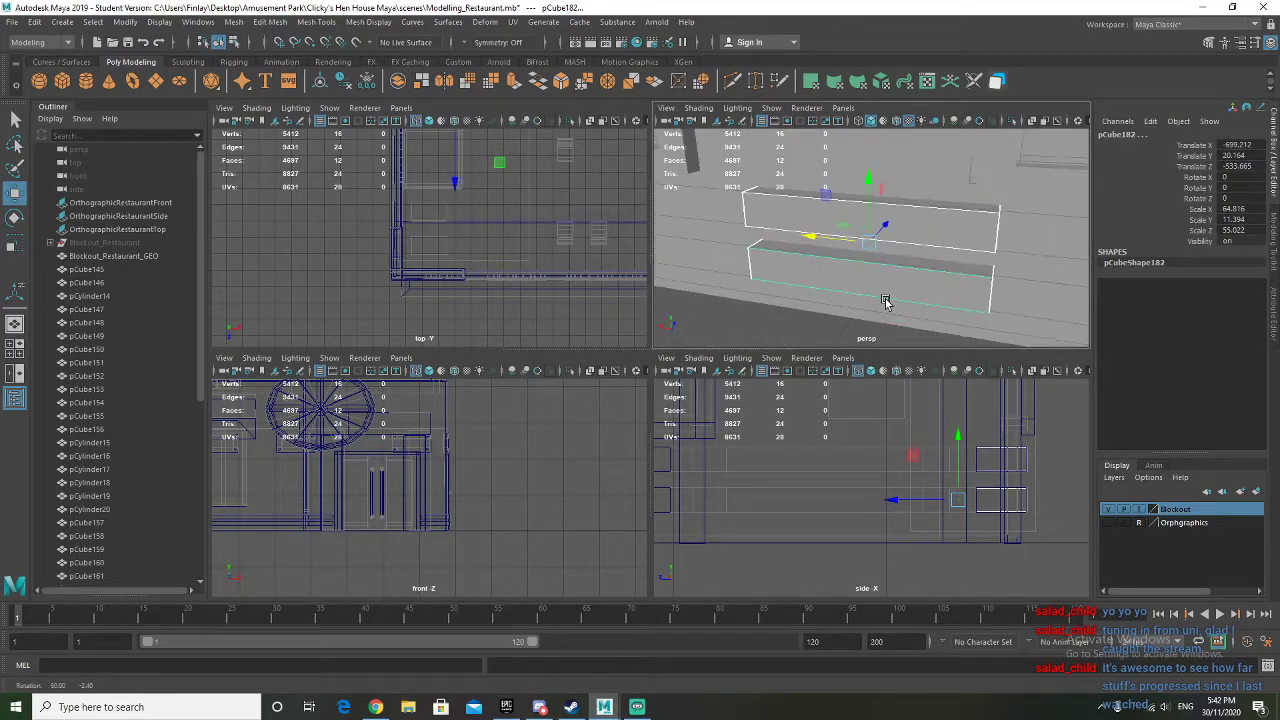
scroll(886, 300, down, 5)
alt+middle_drag(934, 297, 779, 276)
alt+drag(779, 276, 800, 289)
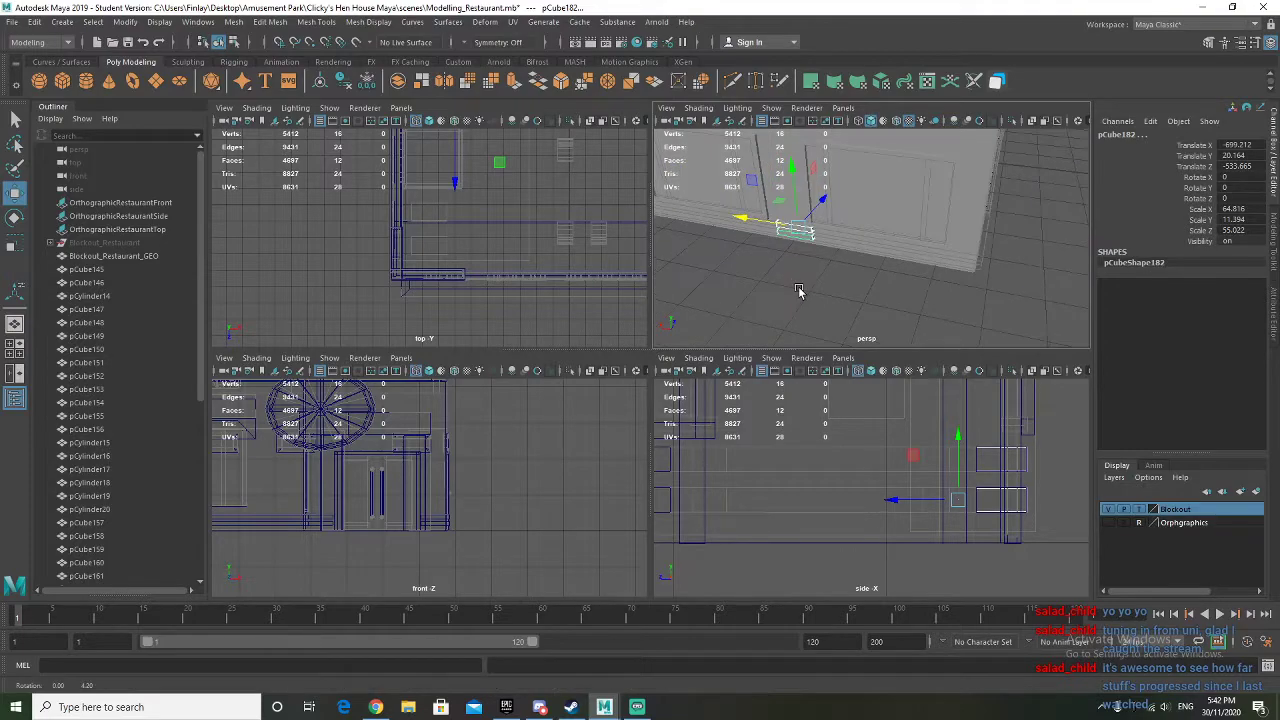
drag(750, 224, 905, 310)
drag(871, 176, 862, 256)
click(797, 212)
shift+click(766, 205)
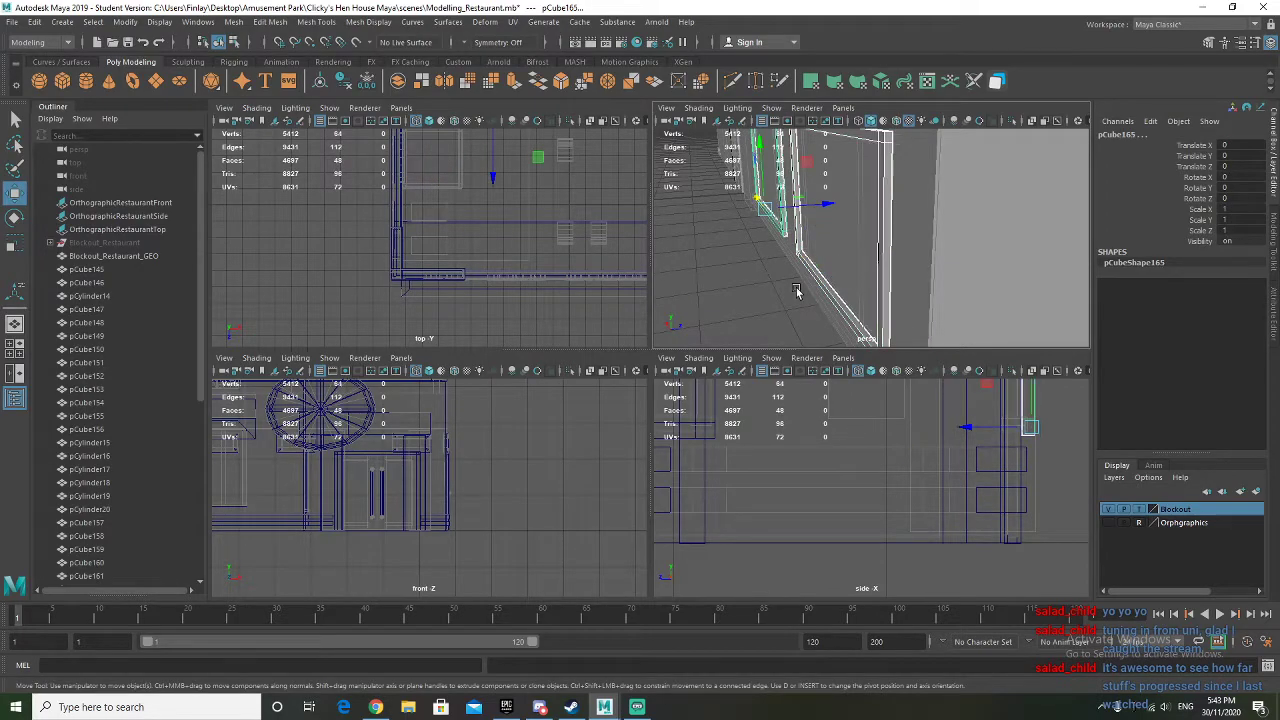
alt+drag(798, 290, 755, 291)
drag(955, 208, 908, 264)
key(ctrl+z)
Select the inner end faces of both duplicated trim blocks and extend them along X across the rear wall
scroll(883, 277, up, 3)
click(882, 206)
key(q)
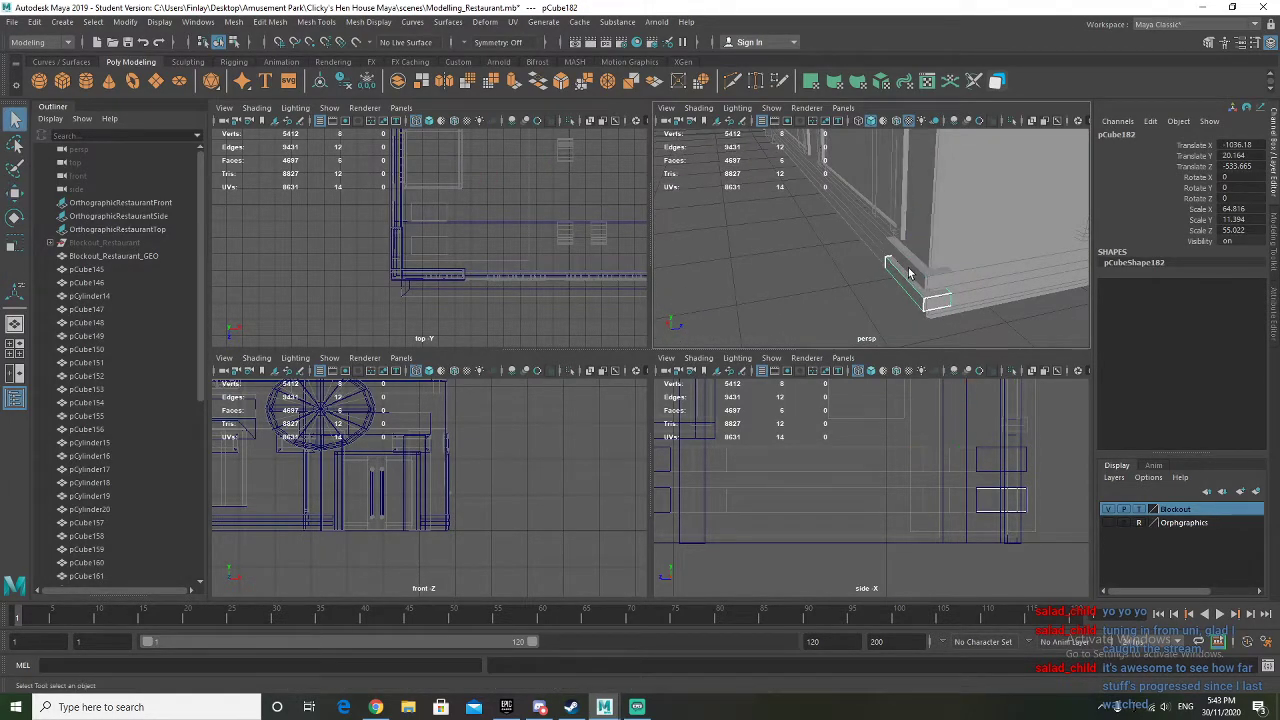
right_drag(908, 282, 908, 288)
click(908, 288)
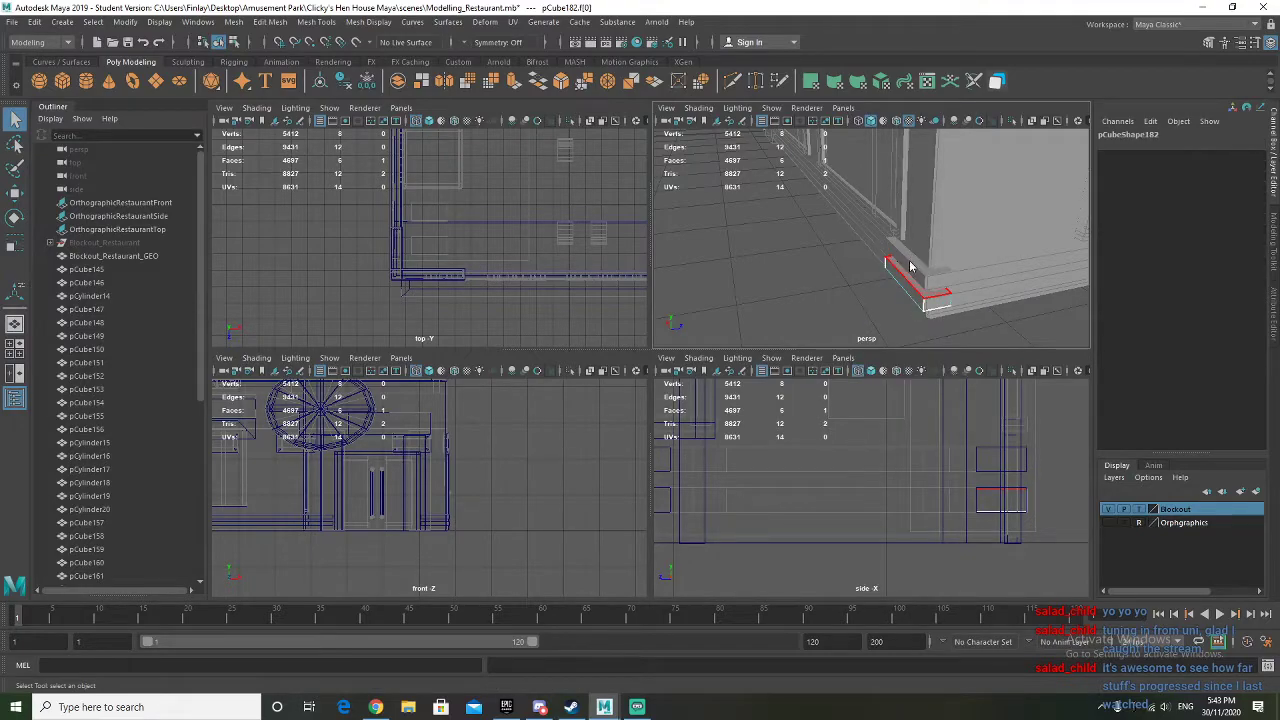
alt+drag(908, 288, 986, 255)
key(f)
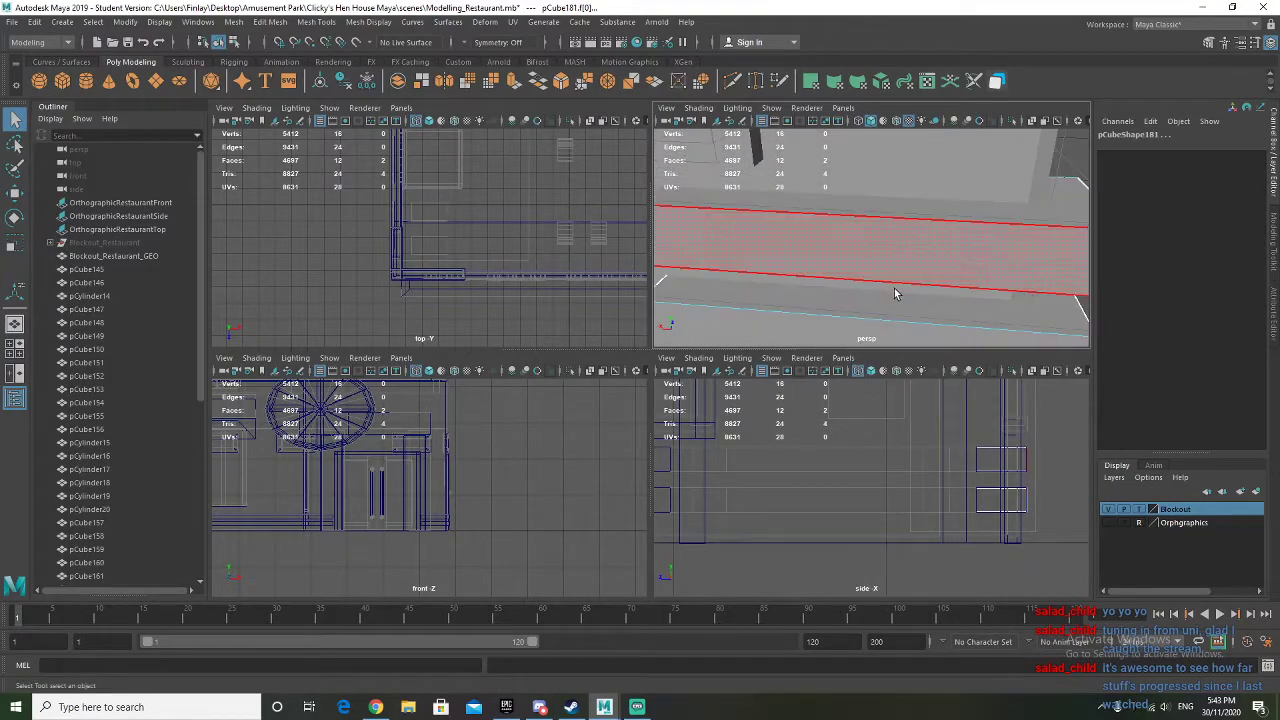
shift+click(900, 291)
alt+drag(900, 291, 951, 282)
alt+right_drag(950, 282, 842, 283)
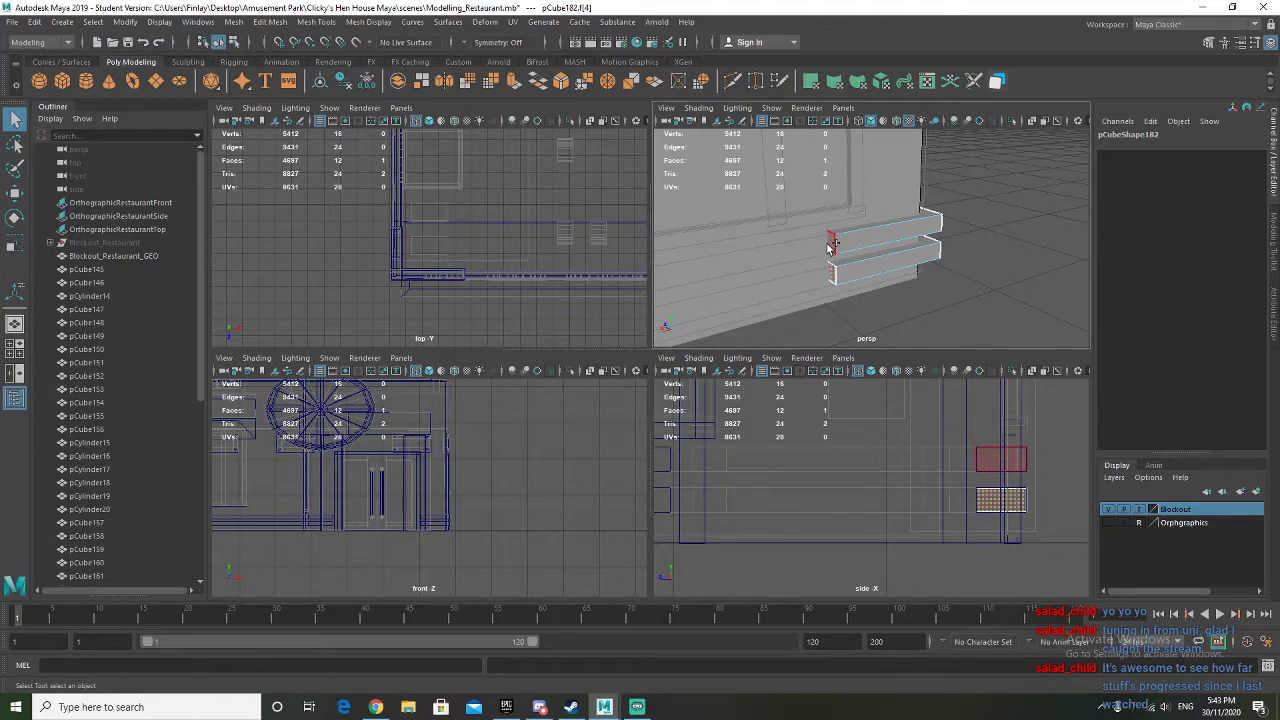
key(w)
scroll(822, 271, down, 10)
scroll(823, 271, up, 3)
alt+middle_drag(823, 271, 843, 271)
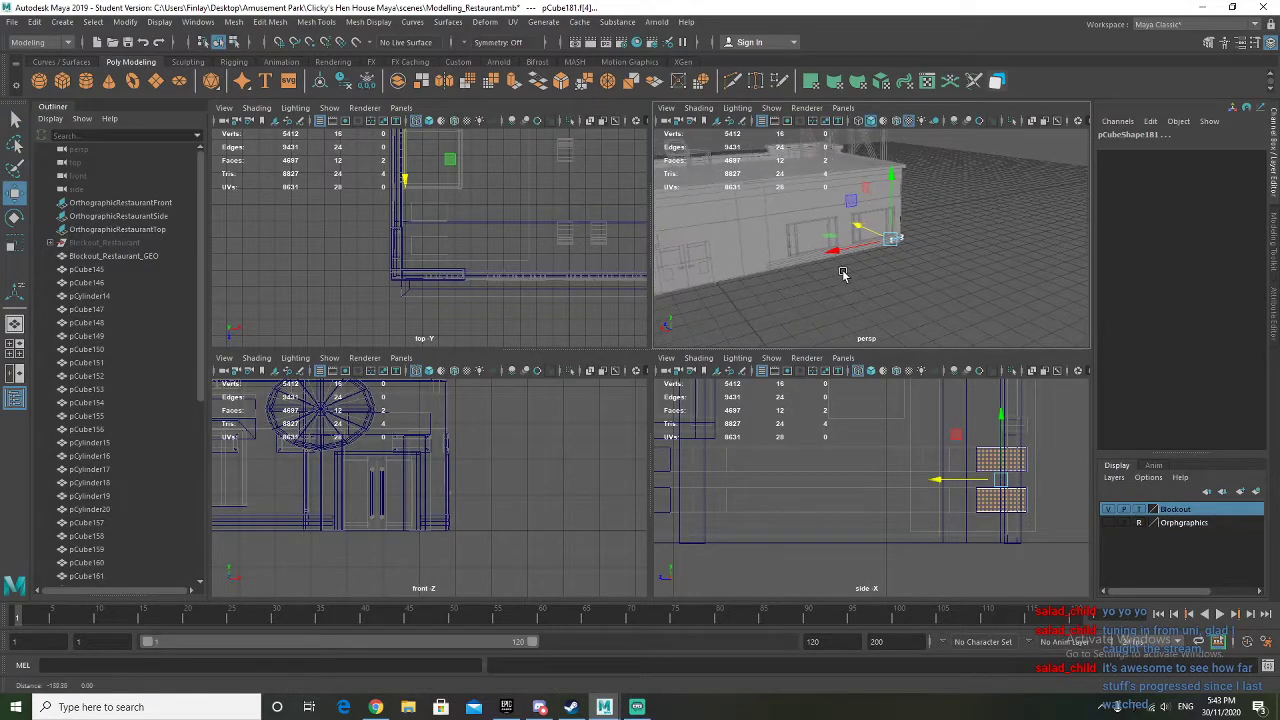
drag(838, 252, 675, 262)
key(f)
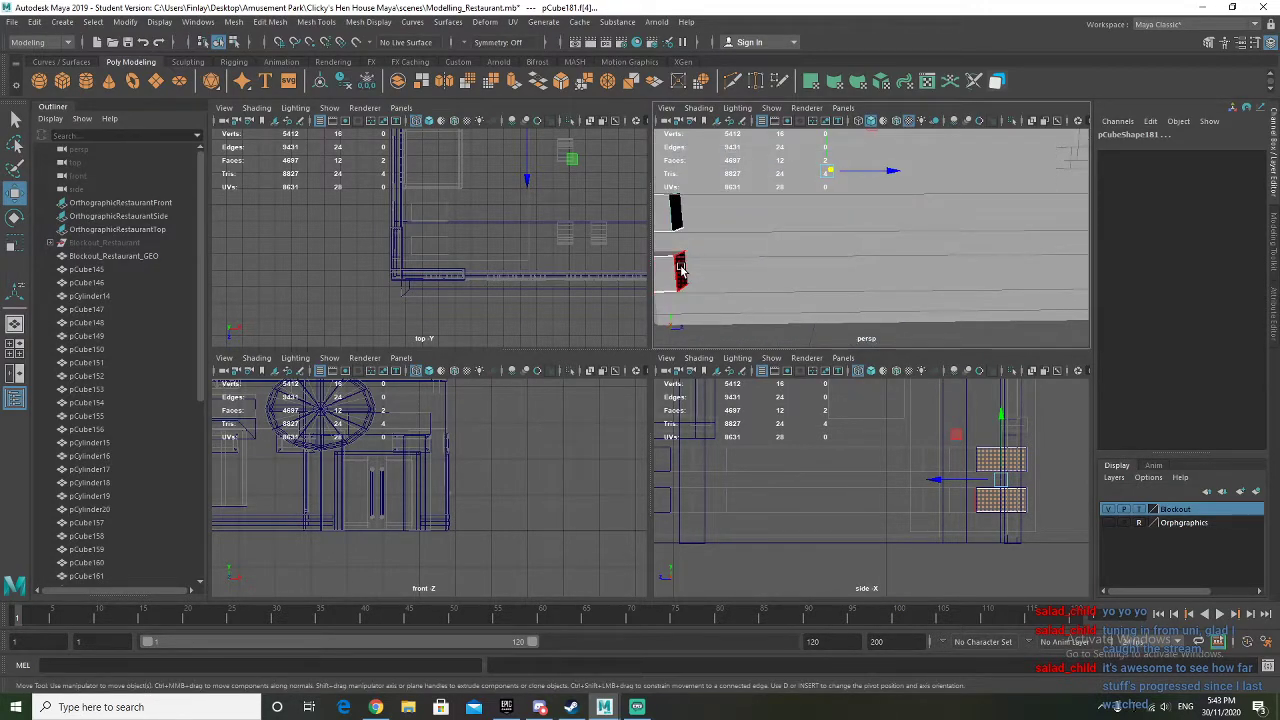
Select the front-facing end faces of both trim strips and extend them along Z down the side wall toward the front corner column
click(674, 203)
alt+drag(891, 259, 940, 271)
shift+click(787, 197)
alt+middle_drag(940, 271, 843, 286)
drag(826, 228, 1050, 241)
alt+middle_drag(1030, 228, 963, 242)
drag(963, 243, 932, 233)
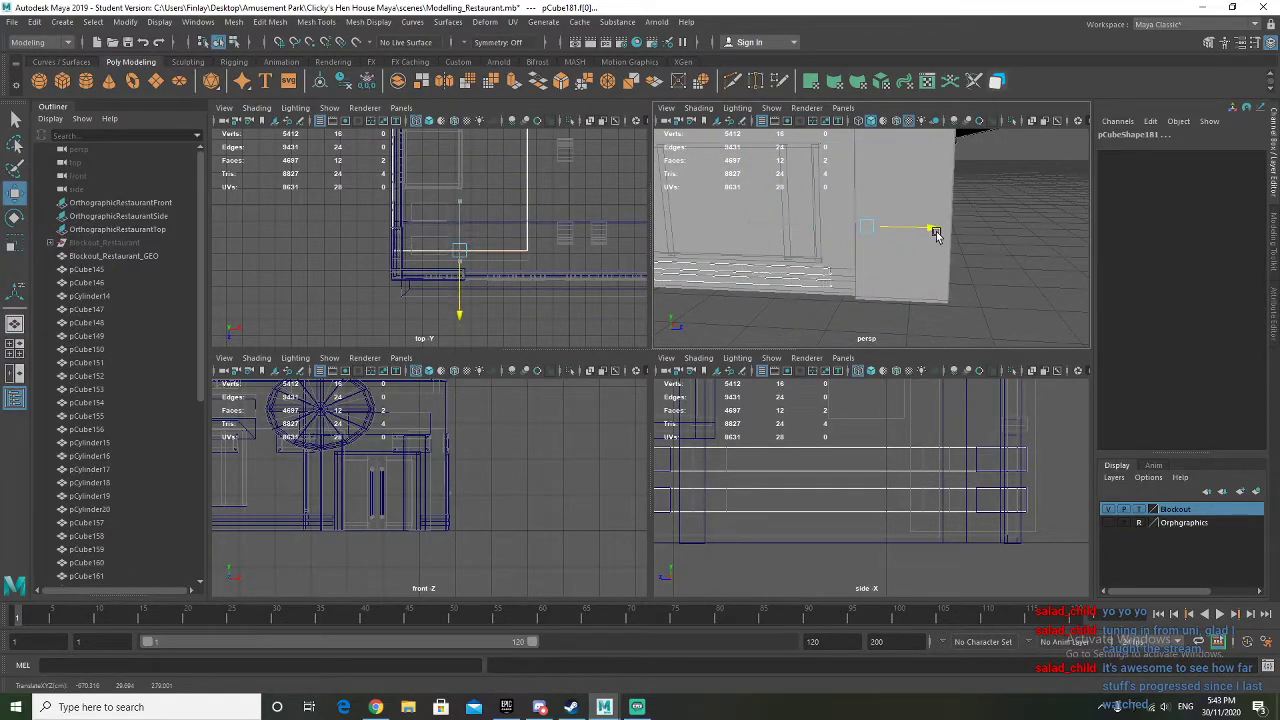
Duplicate the front corner column and move the copy along Z beyond the rear wall
alt+drag(880, 294, 1023, 291)
alt+right_drag(975, 294, 1009, 285)
alt+middle_drag(1008, 284, 1027, 250)
scroll(929, 241, up, 3)
scroll(934, 243, down, 5)
alt+drag(1027, 250, 860, 213)
scroll(815, 245, up, 8)
right_drag(838, 257, 908, 234)
alt+drag(817, 277, 934, 222)
right_drag(893, 260, 930, 240)
mouse_move(930, 240)
alt+mouse_down()
mouse_move(751, 234)
mouse_move(952, 248)
alt+mouse_up()
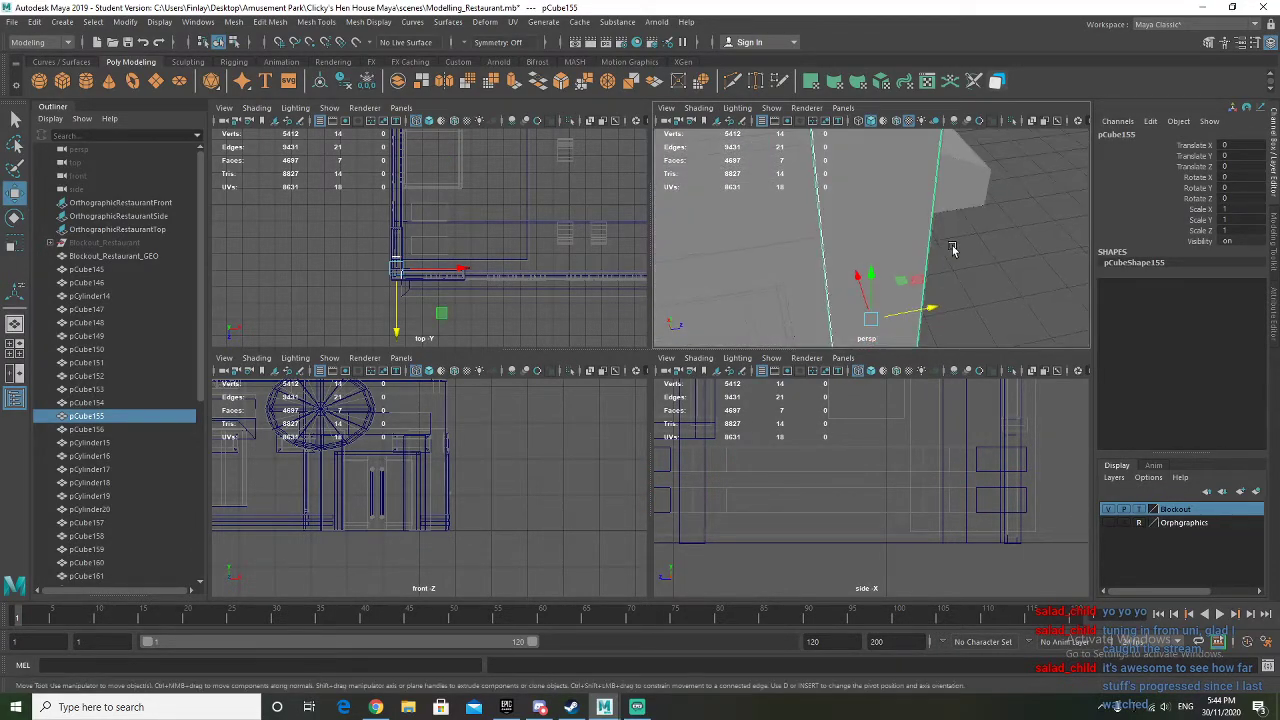
key(ctrl+d)
scroll(952, 248, down, 5)
drag(924, 247, 805, 262)
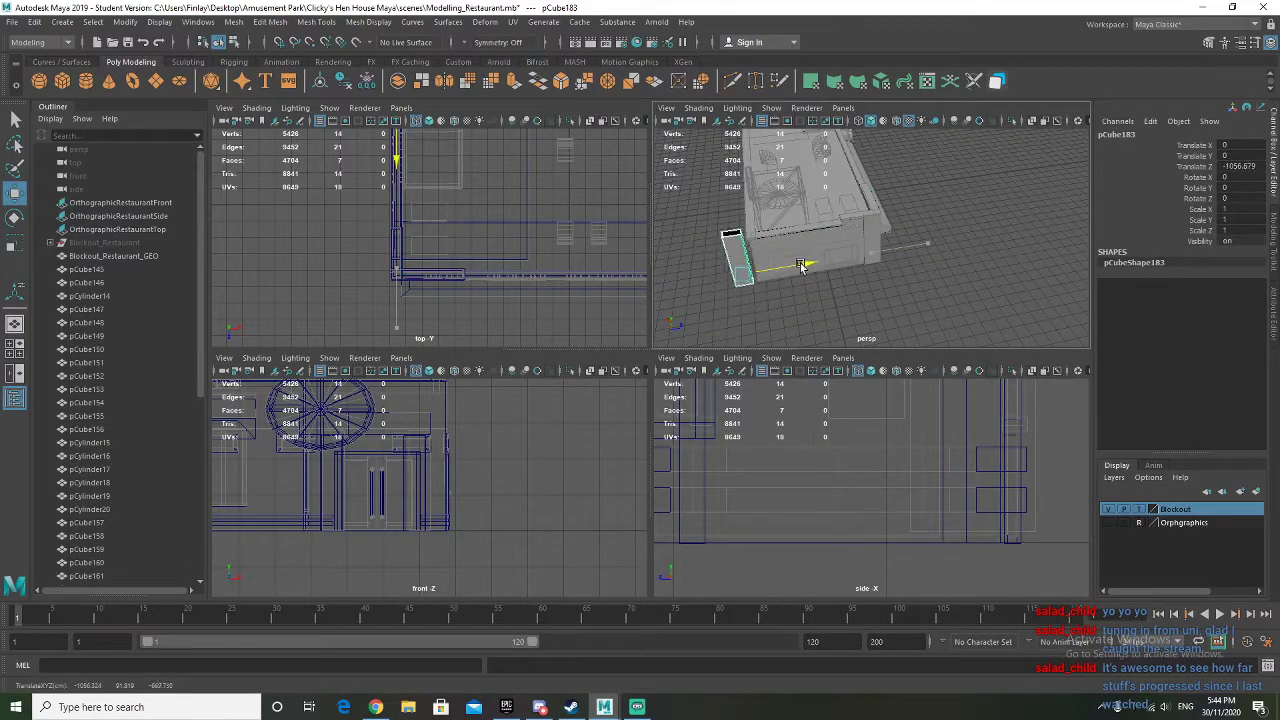
Rotate the duplicated column to -90 degrees about Y
key(f)
alt+drag(880, 280, 892, 276)
key(e)
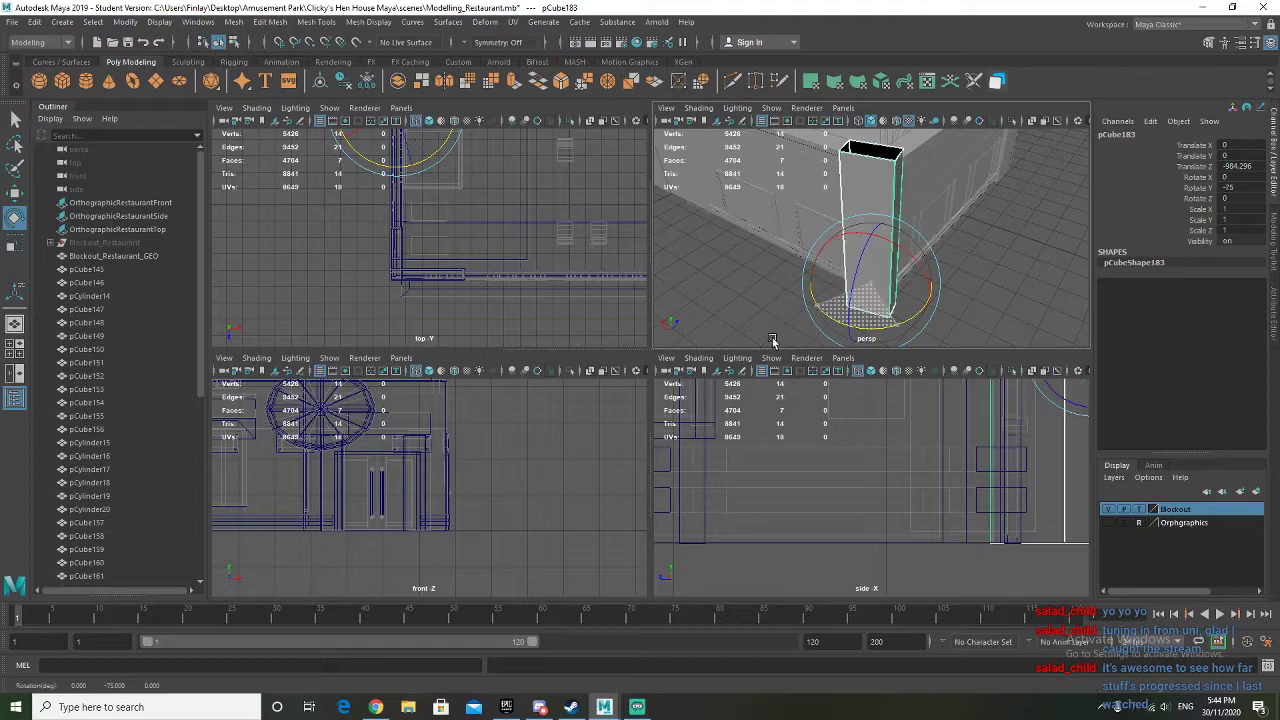
alt+drag(982, 258, 798, 244)
Position the rotated column against the rear wall at Translate X 860.382 and Translate Z -923.424
key(w)
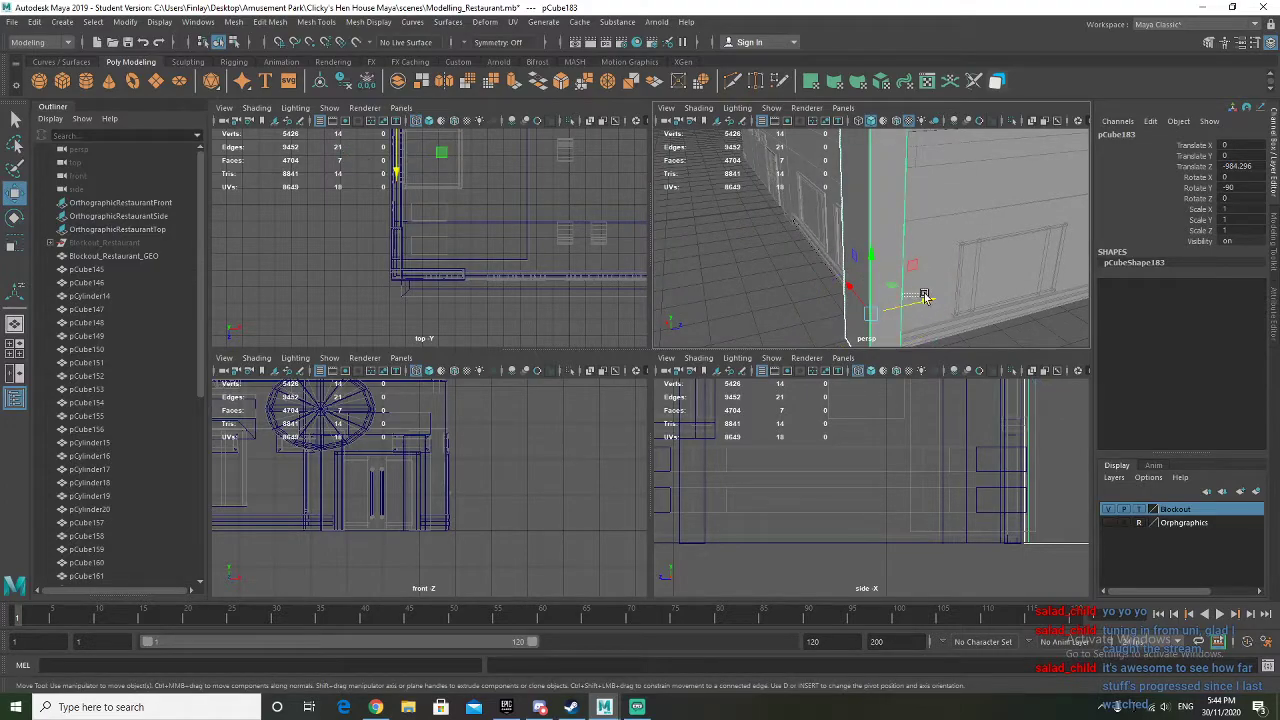
drag(923, 300, 951, 301)
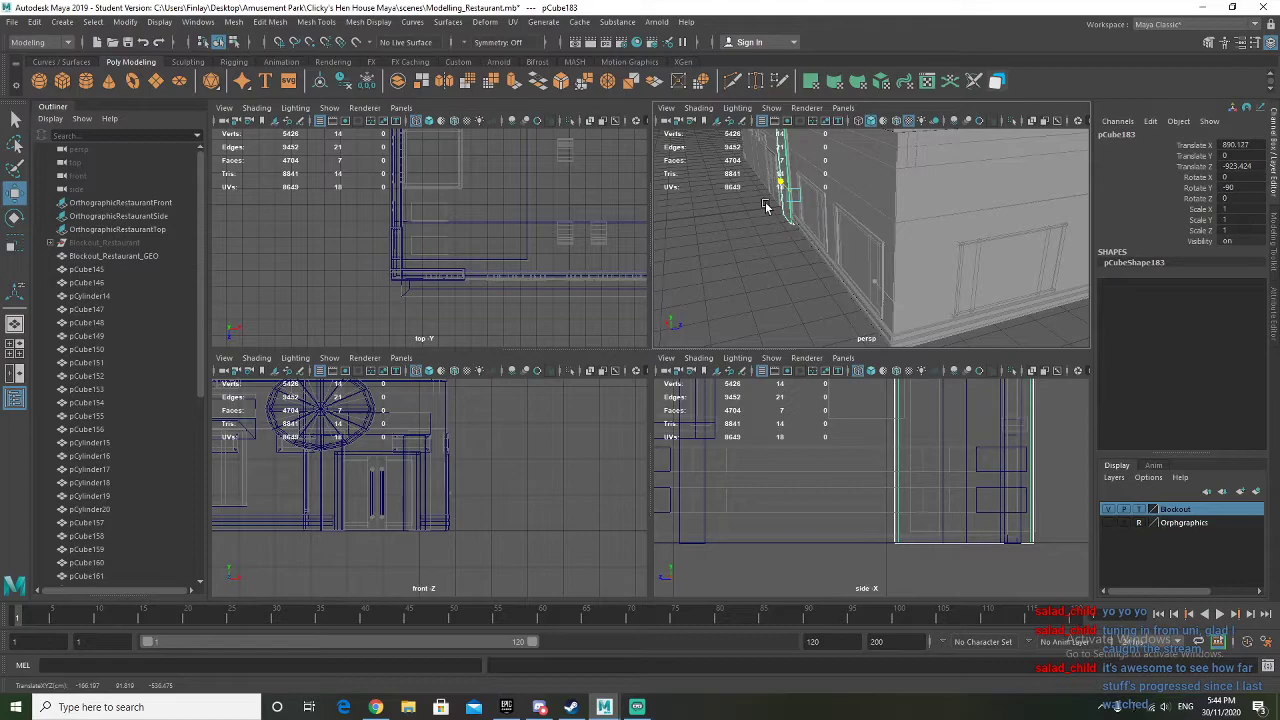
key(f)
alt+drag(814, 243, 840, 235)
scroll(880, 212, up, 4)
drag(779, 268, 829, 191)
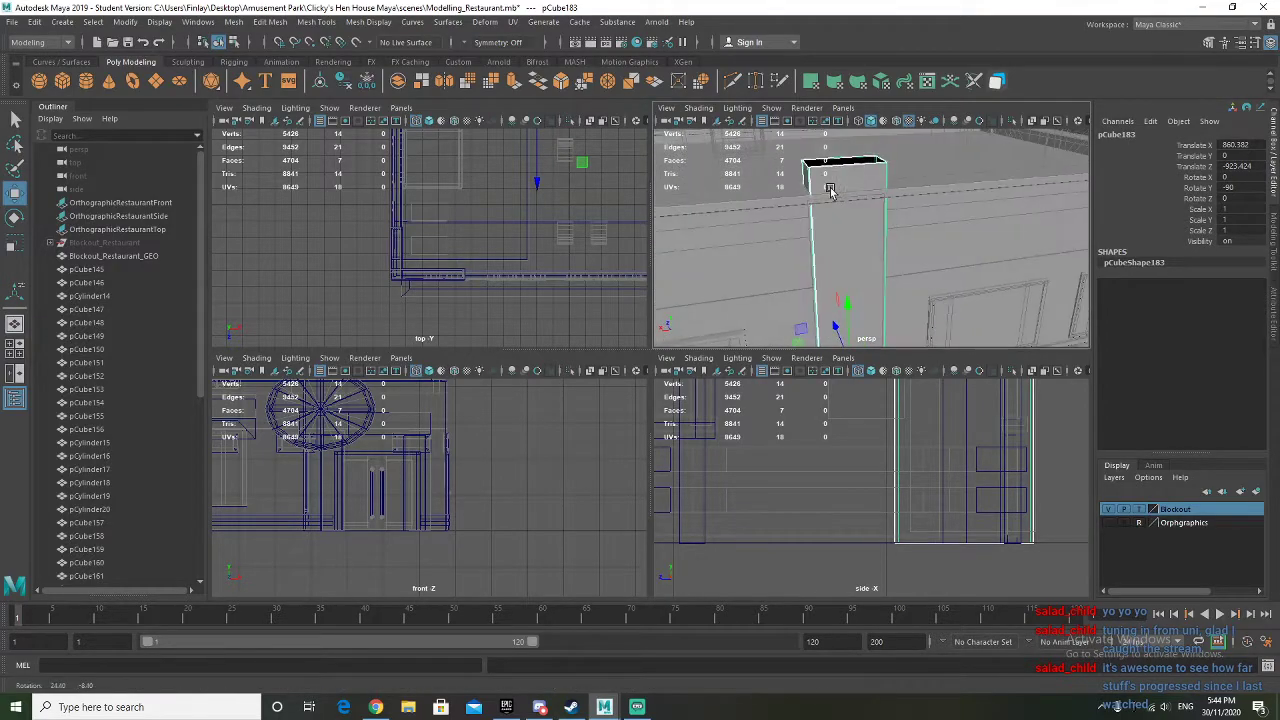
Select the rear column's top vertices and lower them toward the roof edge, returning to object mode
key(F9)
drag(781, 142, 917, 180)
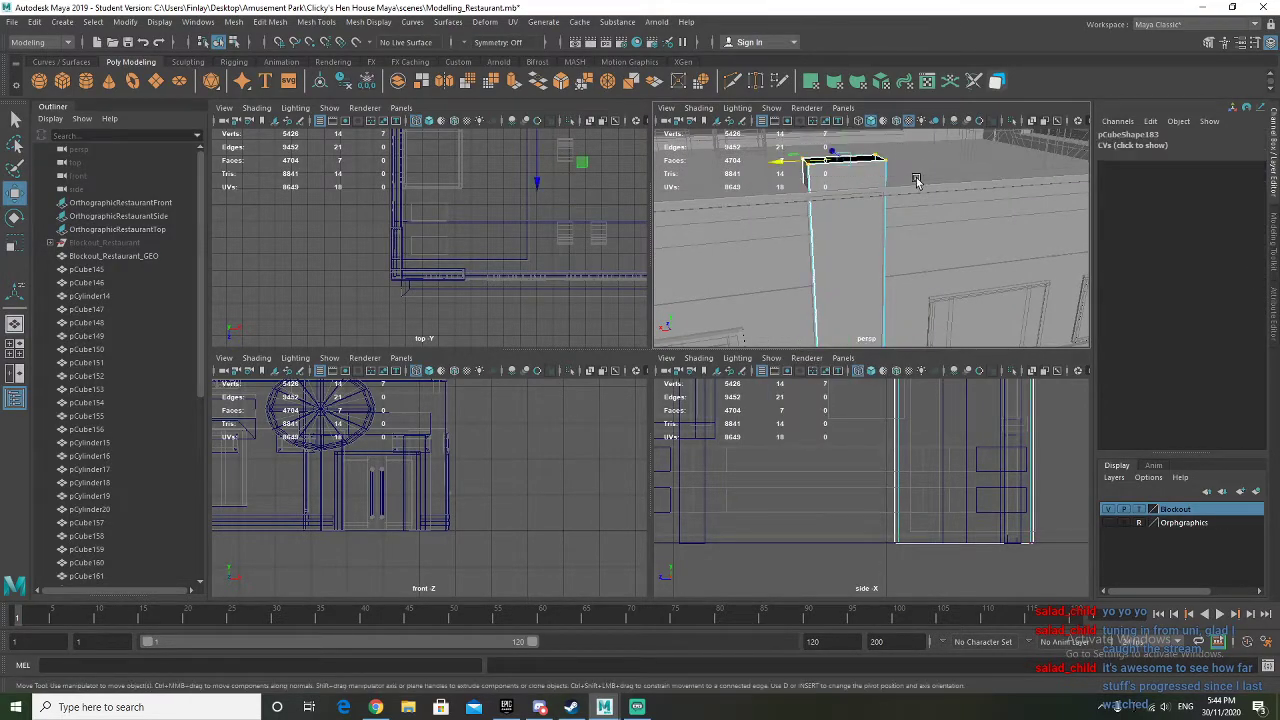
drag(838, 135, 871, 217)
alt+middle_drag(871, 217, 860, 134)
alt+right_drag(860, 134, 859, 259)
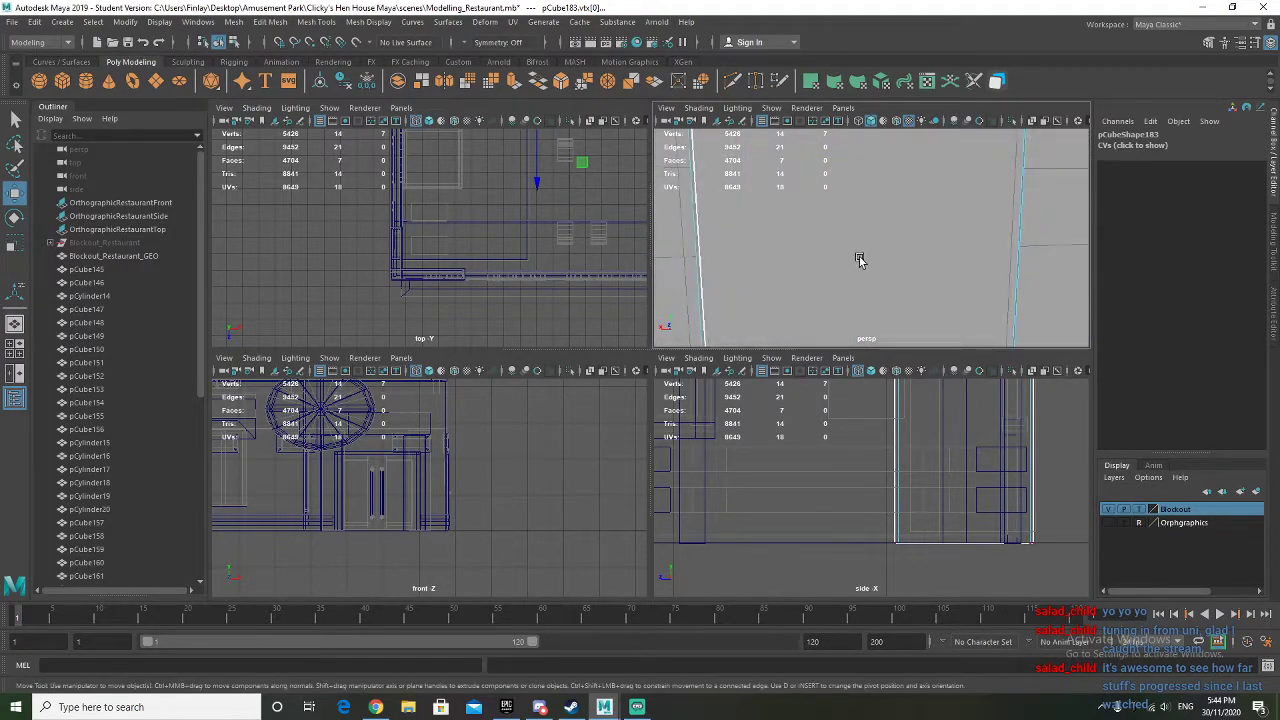
alt+drag(860, 259, 803, 297)
alt+middle_drag(803, 297, 841, 143)
alt+drag(866, 229, 841, 200)
right_drag(841, 200, 866, 183)
Isolate the rear column, delete its two hidden side faces, and bring the rest of the scene back into view
key(ctrl+1)
key(f)
alt+drag(912, 211, 878, 193)
right_drag(886, 167, 890, 172)
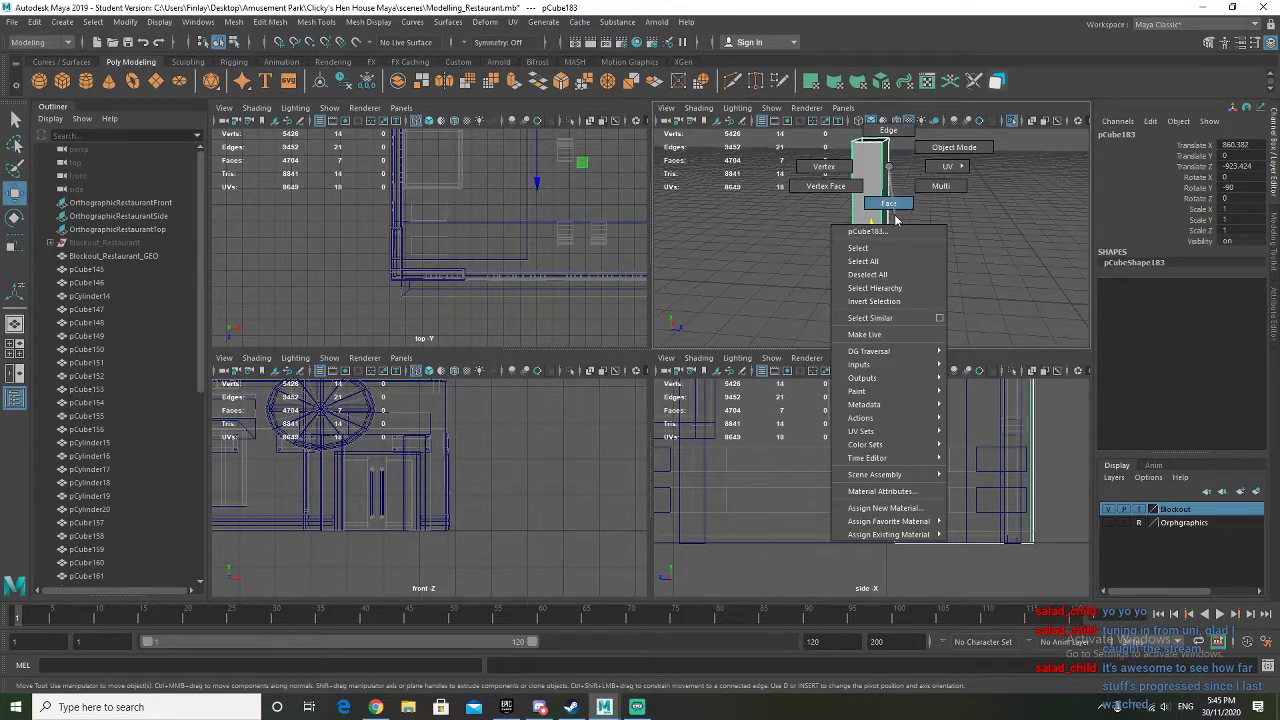
right_drag(897, 218, 892, 202)
alt+drag(892, 202, 946, 203)
click(846, 197)
key(Delete)
click(898, 177)
key(F8)
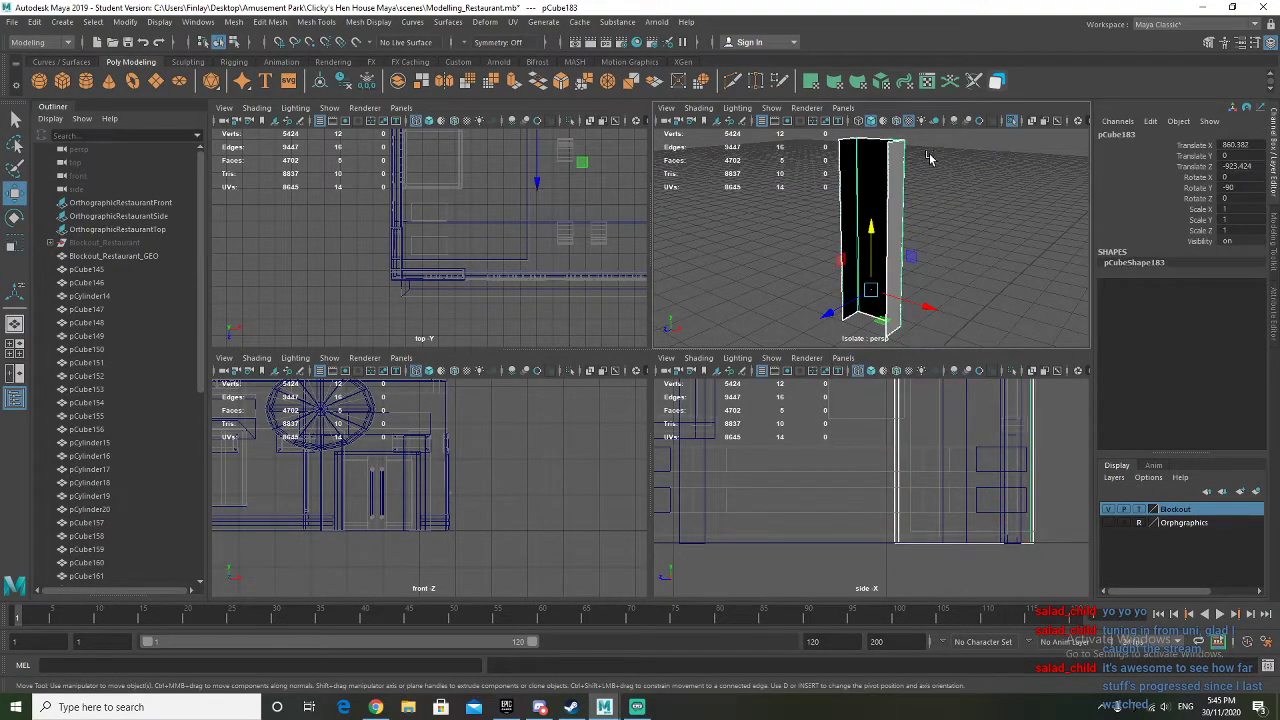
key(ctrl+1)
Move the rear column's two inner vertical edges along Z toward the wall surface to reduce its depth, returning to object mode
alt+drag(930, 157, 895, 198)
right_drag(895, 198, 888, 174)
click(880, 180)
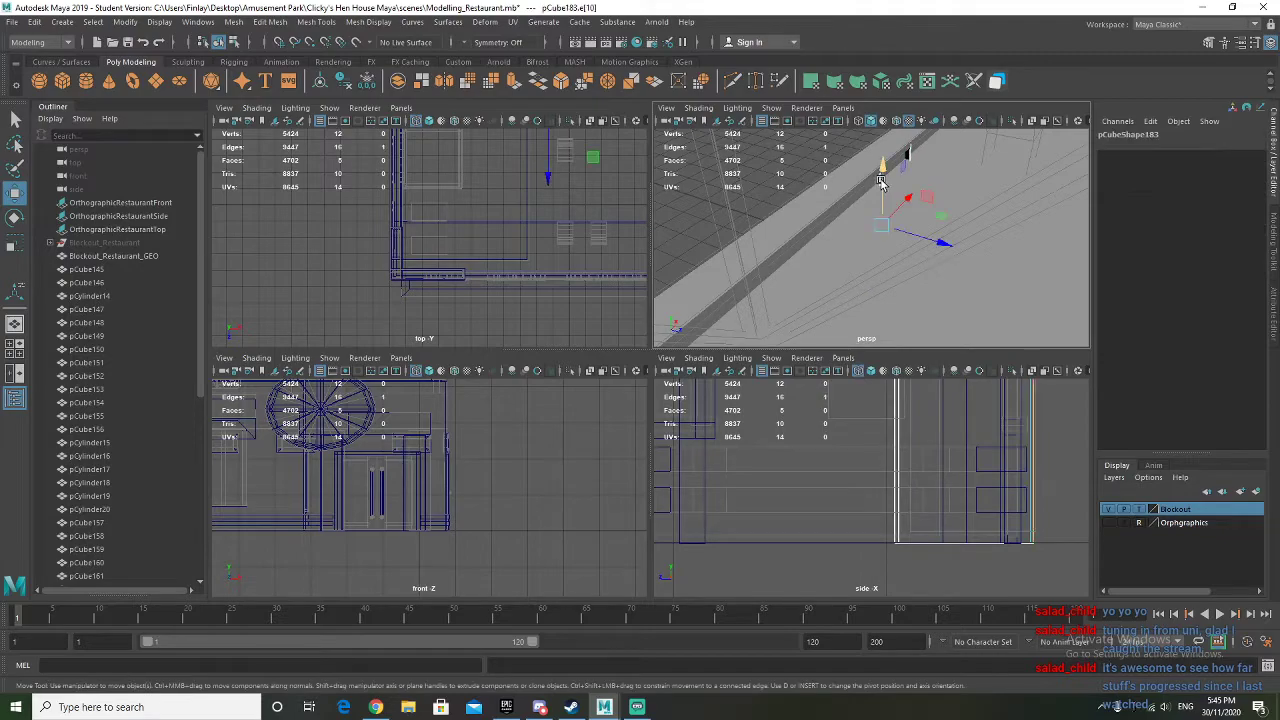
drag(878, 186, 879, 180)
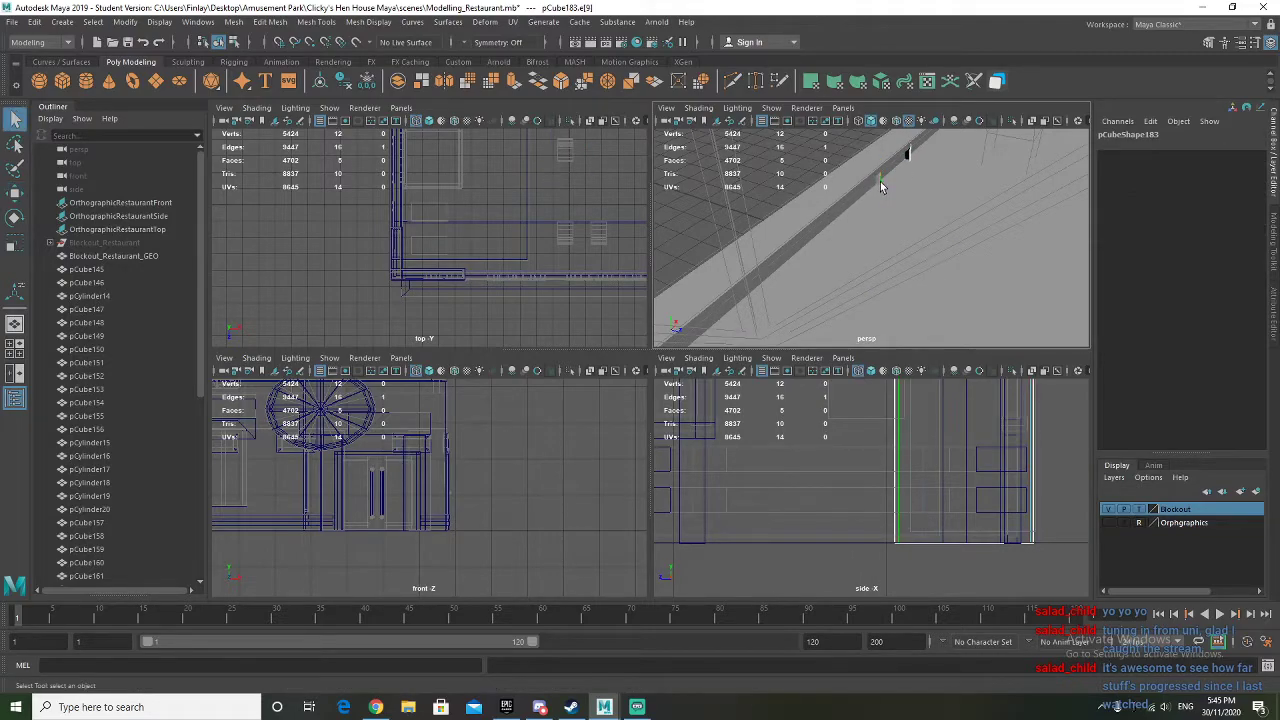
shift+click(905, 208)
key(w)
mouse_move(926, 257)
mouse_down()
mouse_move(851, 271)
mouse_move(918, 242)
mouse_up()
alt+middle_drag(921, 258, 909, 214)
alt+drag(909, 214, 949, 252)
alt+middle_drag(954, 260, 833, 173)
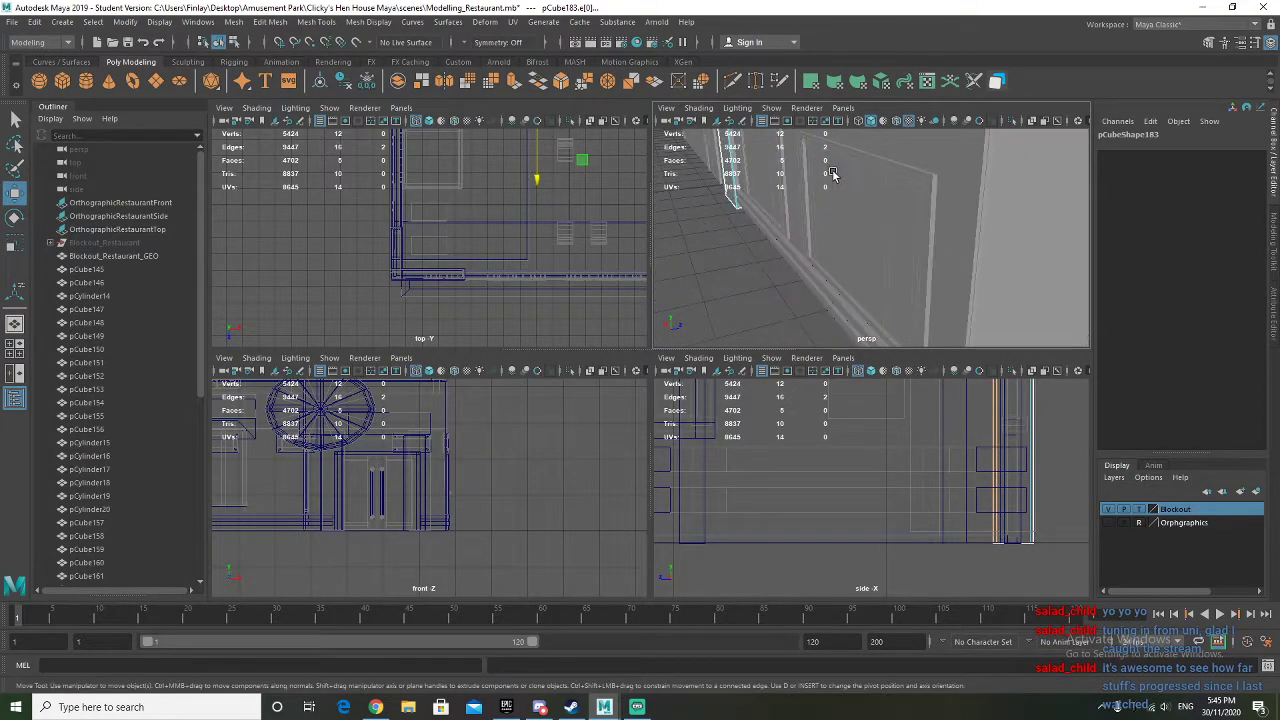
scroll(833, 173, down, 5)
alt+drag(838, 178, 906, 234)
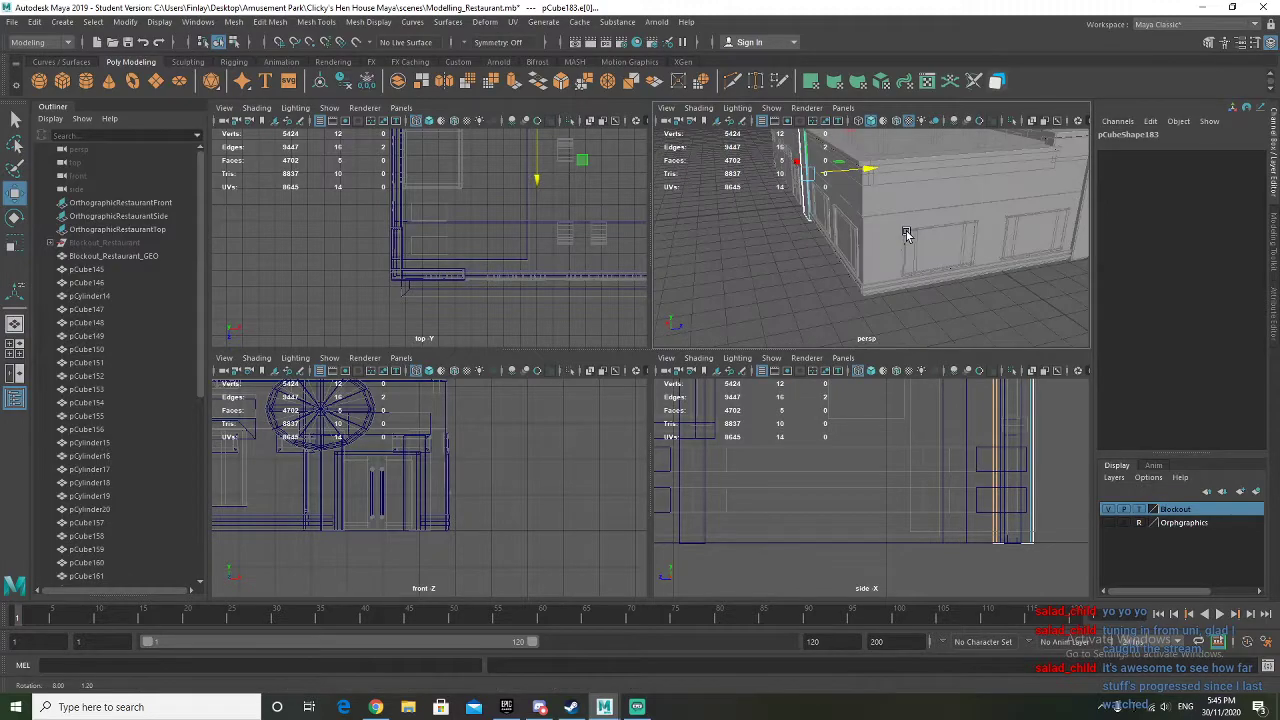
alt+middle_drag(900, 250, 811, 220)
right_drag(830, 236, 850, 220)
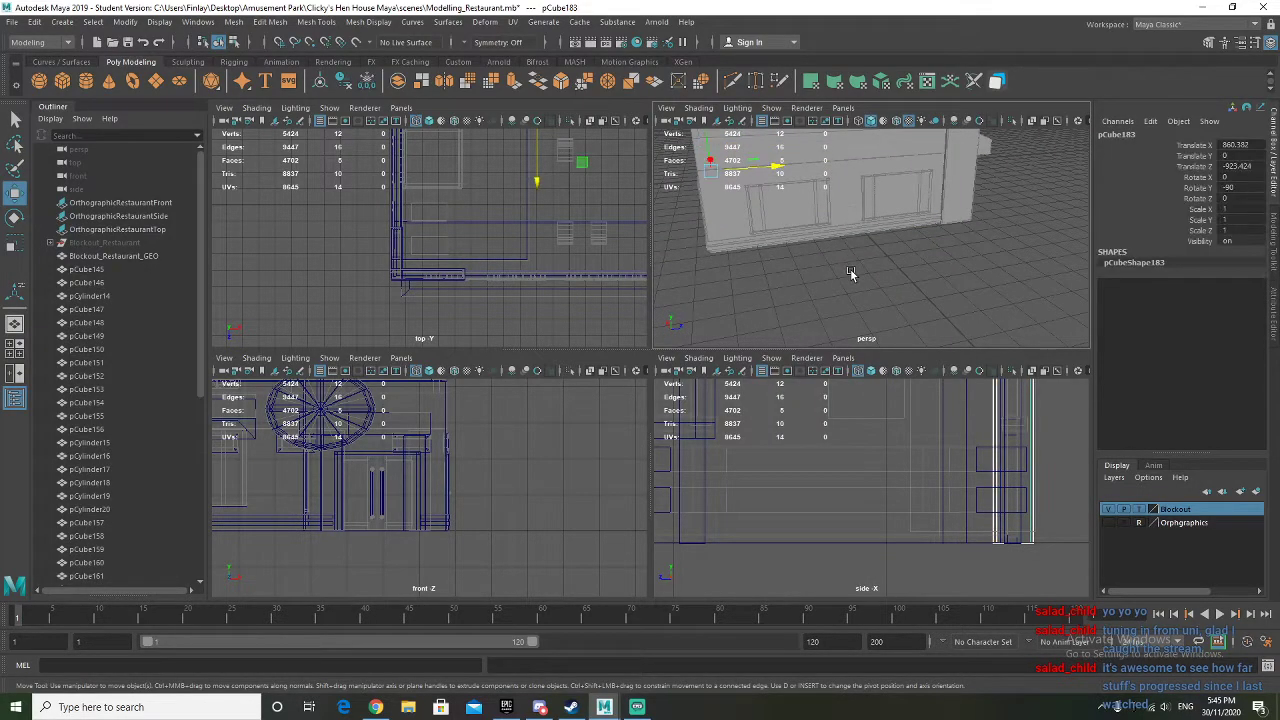
Isolate the two stacked base trim boxes, delete the two adjacent hidden side faces on each, and bring the rest of the scene back into view
click(824, 235)
shift+click(818, 230)
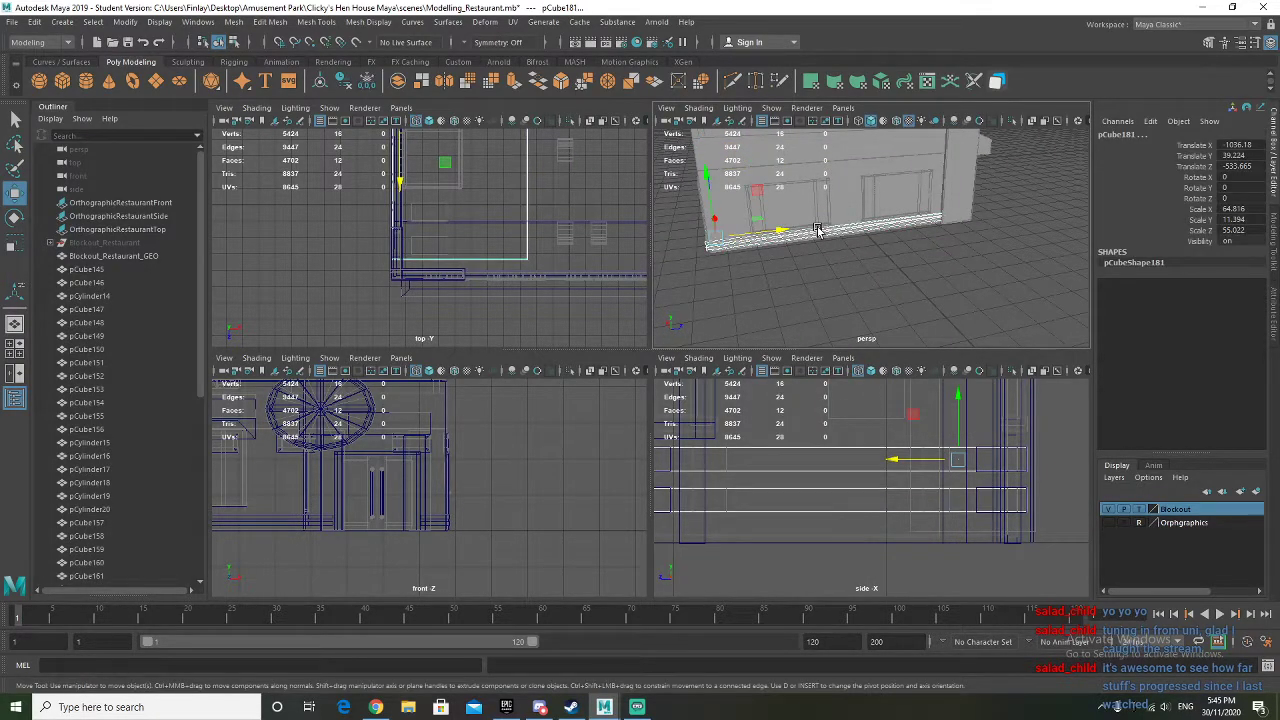
mouse_move(818, 230)
alt+mouse_down()
mouse_move(822, 240)
mouse_move(830, 222)
alt+mouse_up()
right_drag(836, 207, 843, 243)
click(842, 208)
key(q)
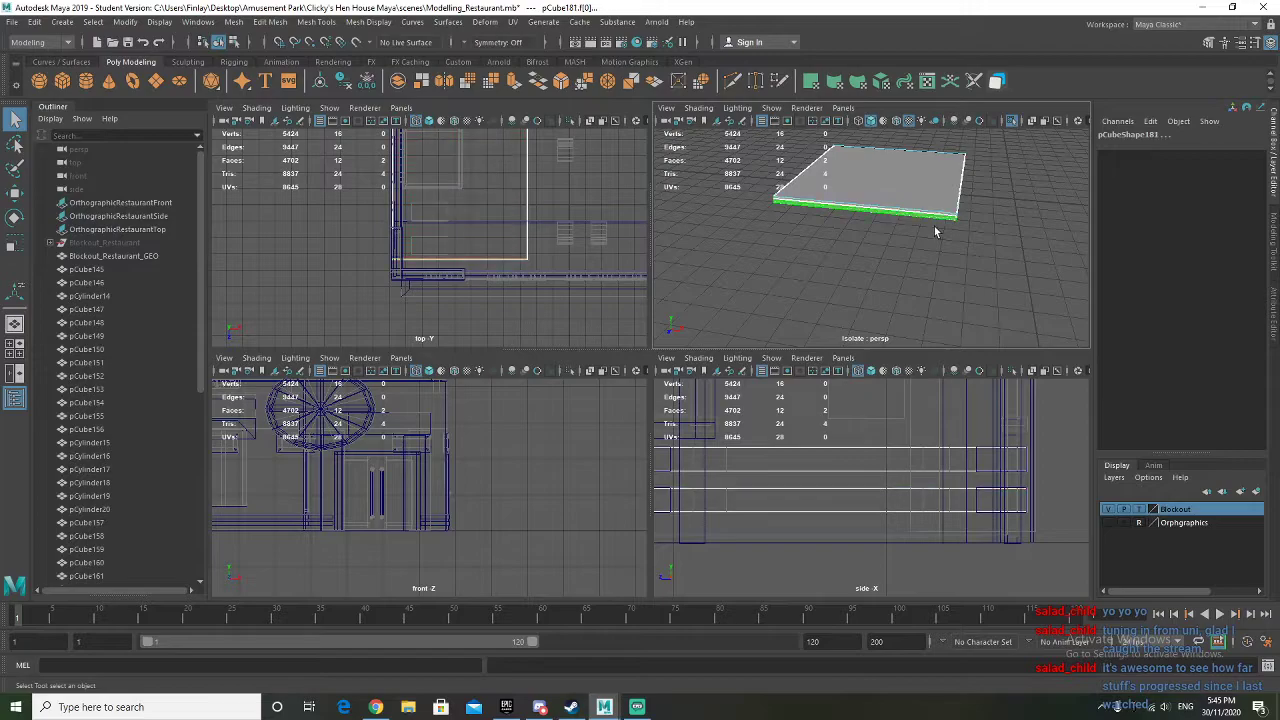
alt+drag(935, 232, 862, 236)
shift+click(923, 237)
shift+click(921, 242)
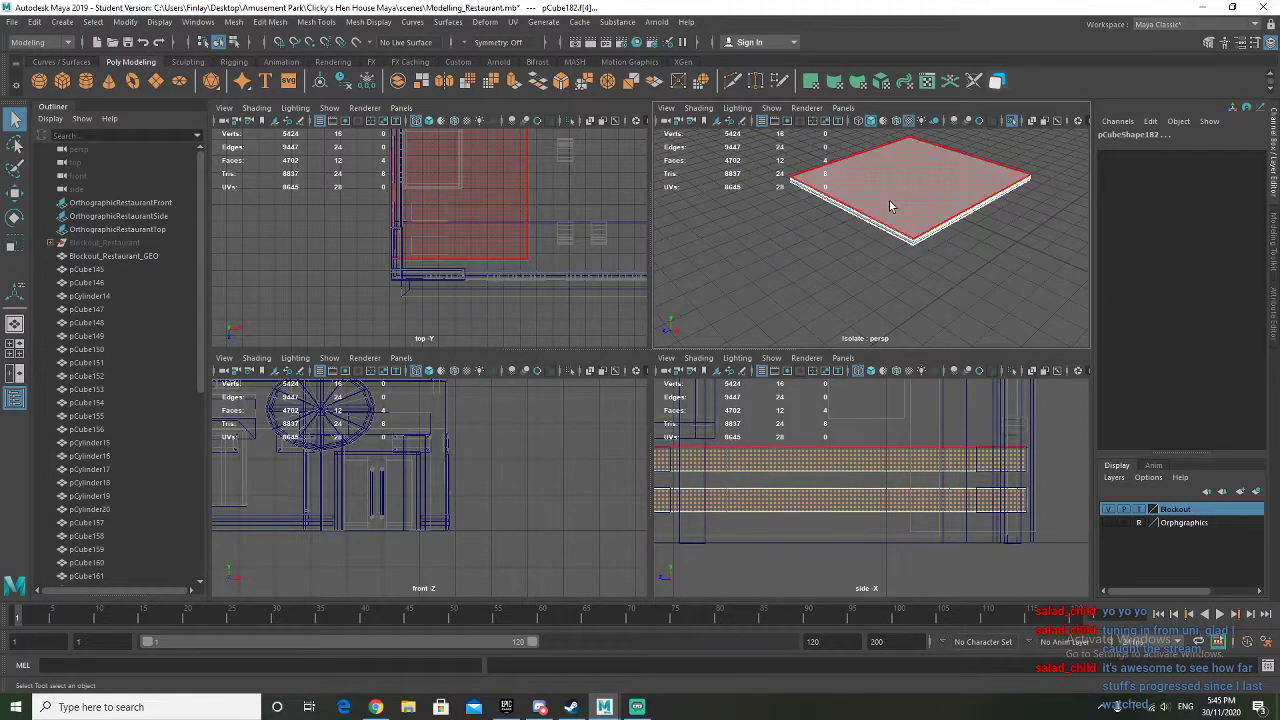
key(Delete)
right_drag(920, 191, 909, 192)
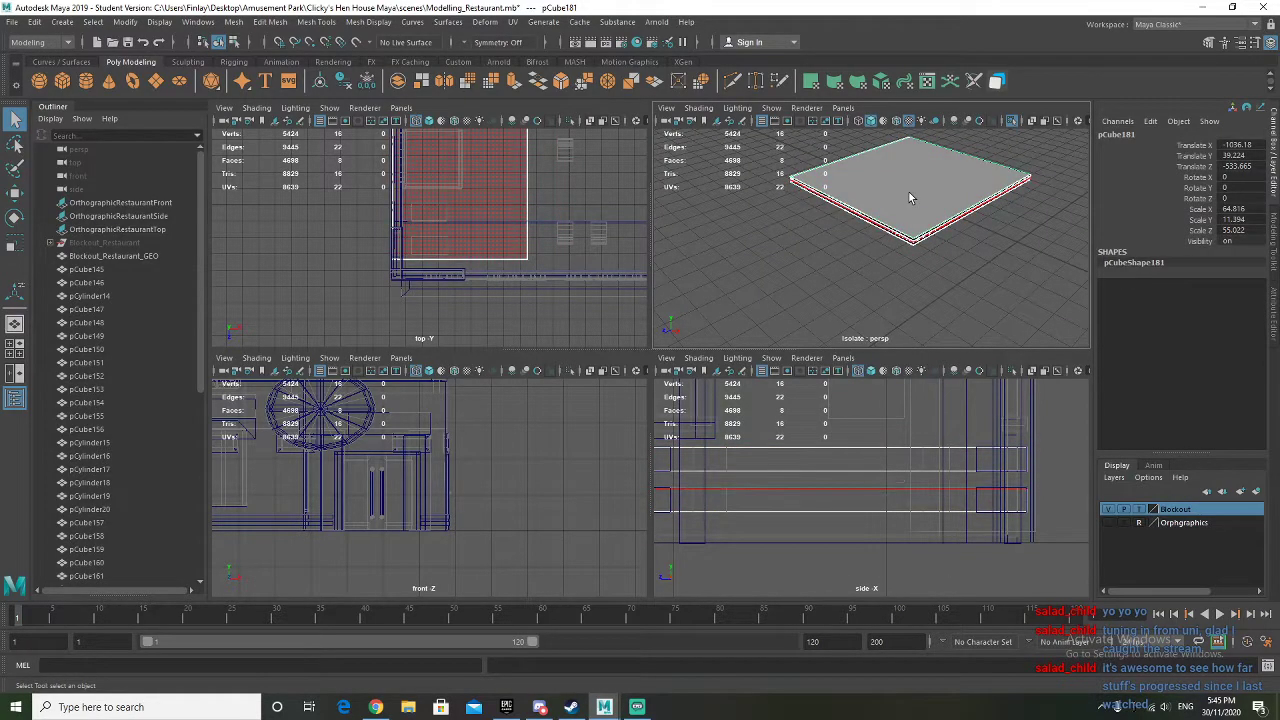
key(ctrl+1)
Examine the restaurant's exterior from the trim and corner column around to the front facade, leaving nothing selected
alt+drag(832, 236, 926, 238)
scroll(926, 233, up, 6)
alt+middle_drag(854, 271, 860, 217)
alt+drag(860, 217, 927, 220)
alt+middle_drag(893, 218, 946, 172)
alt+drag(911, 205, 877, 200)
scroll(877, 200, down, 8)
alt+middle_drag(891, 191, 806, 255)
click(881, 198)
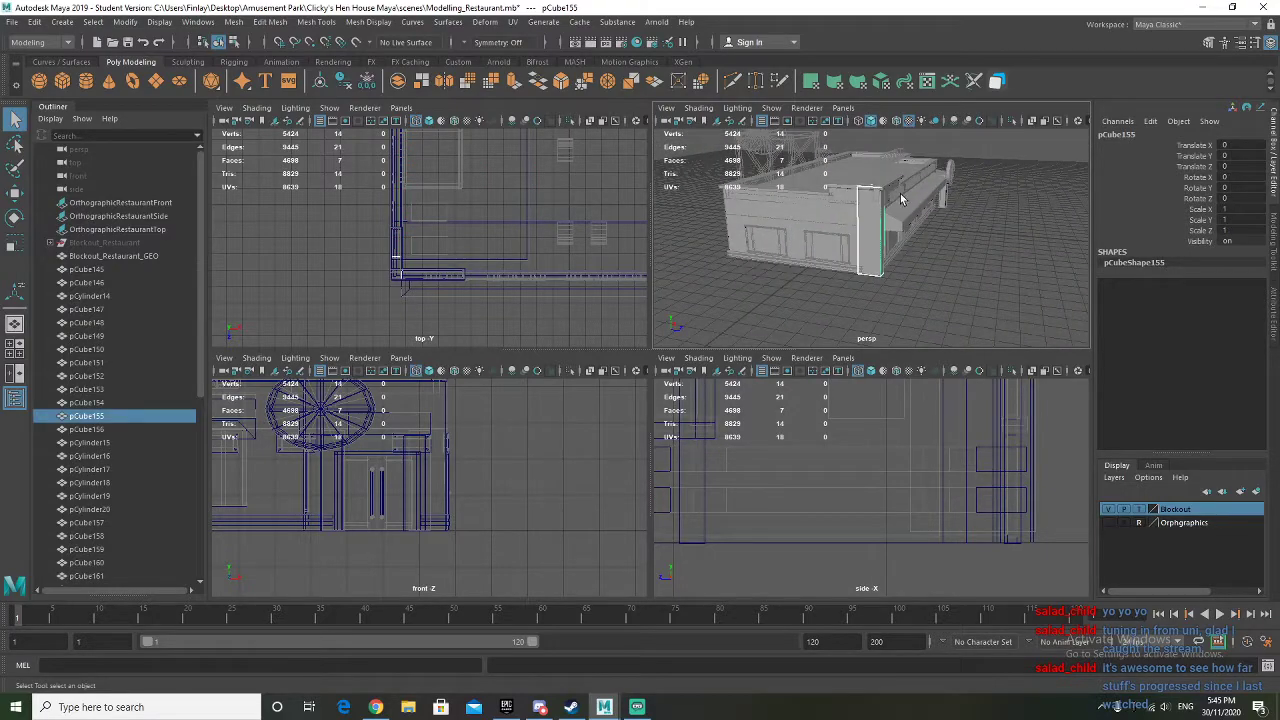
right_drag(851, 175, 912, 154)
click(946, 223)
key(f)
alt+drag(970, 250, 960, 274)
alt+drag(799, 318, 861, 280)
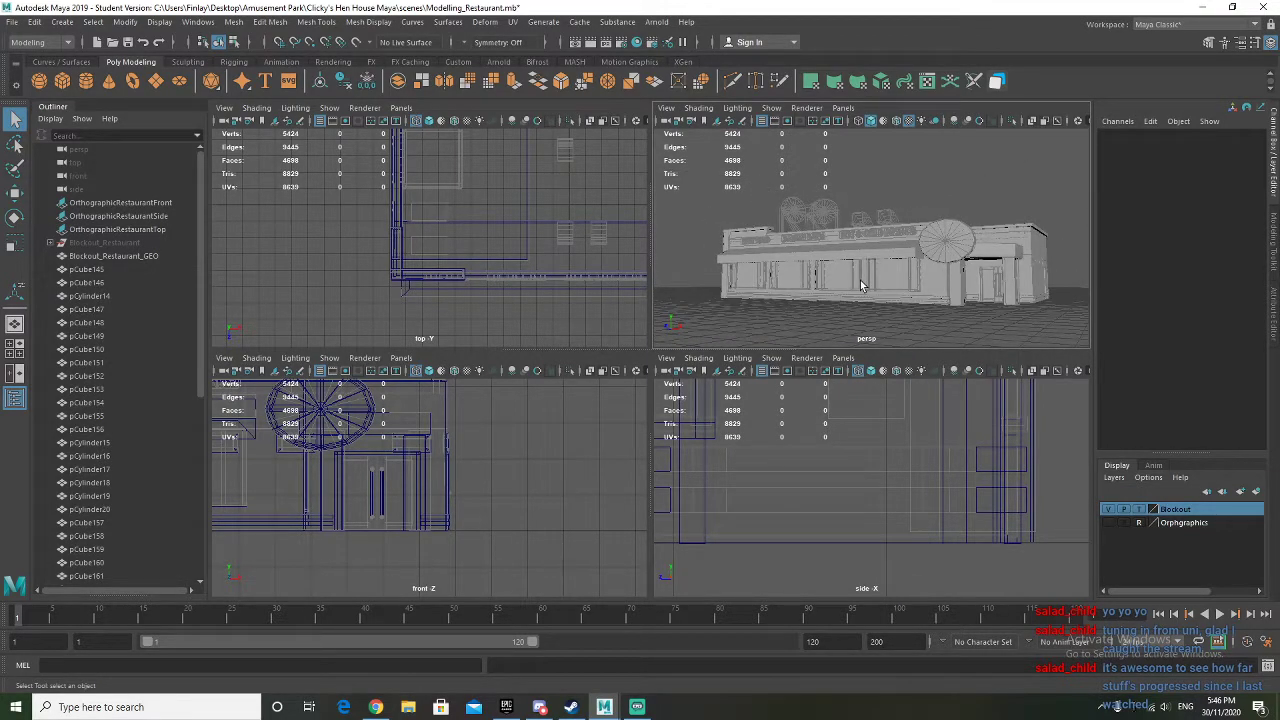
Save the restaurant scene under its existing file name, Modelling_Restaurant.mb
click(12, 22)
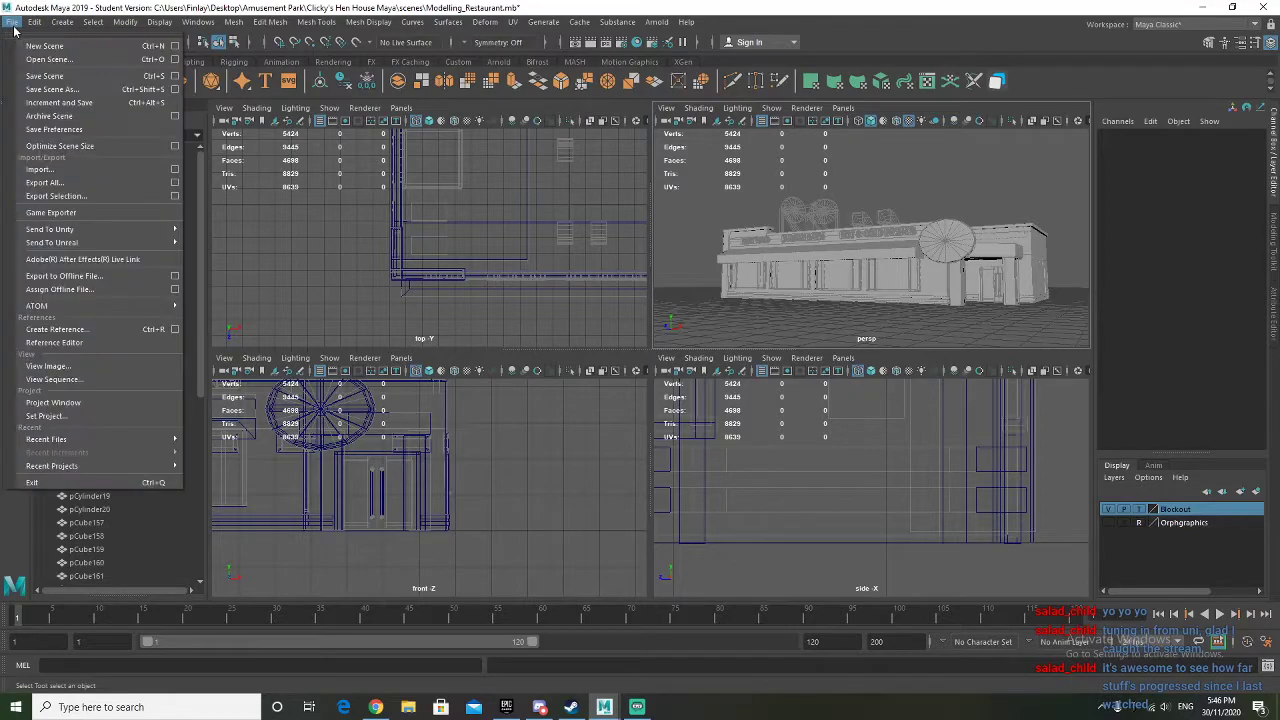
click(44, 76)
click(602, 362)
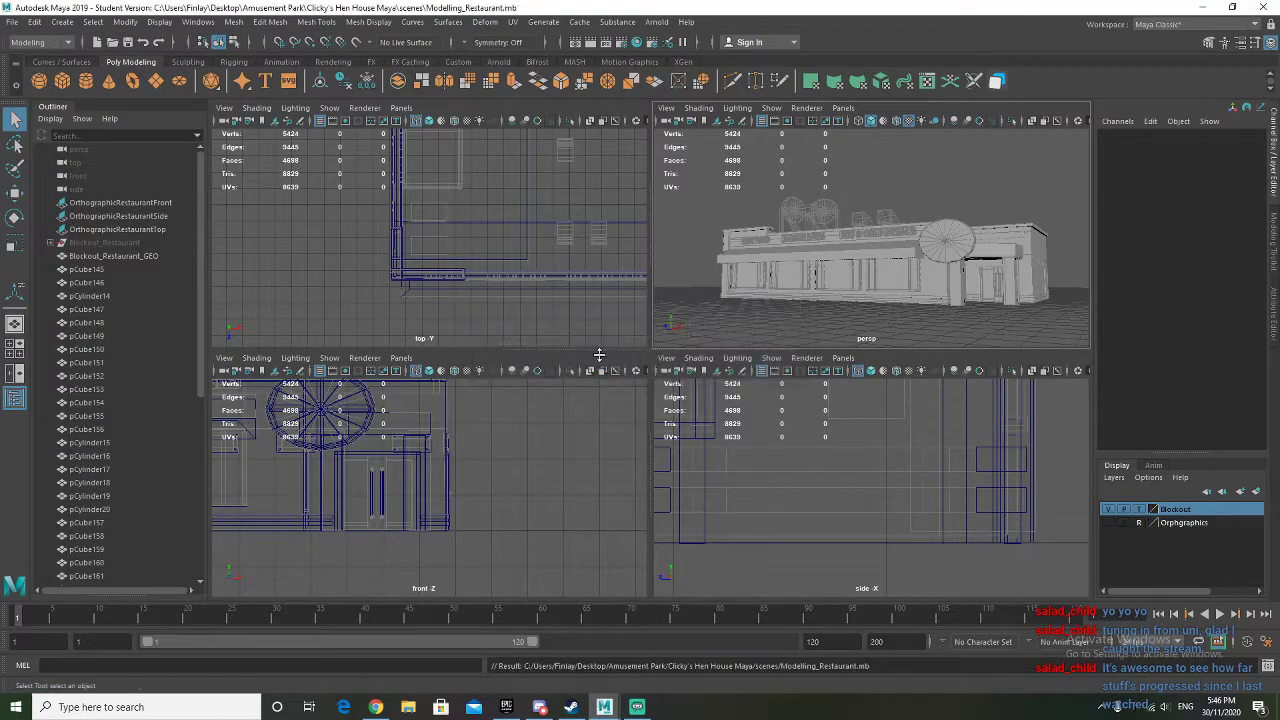